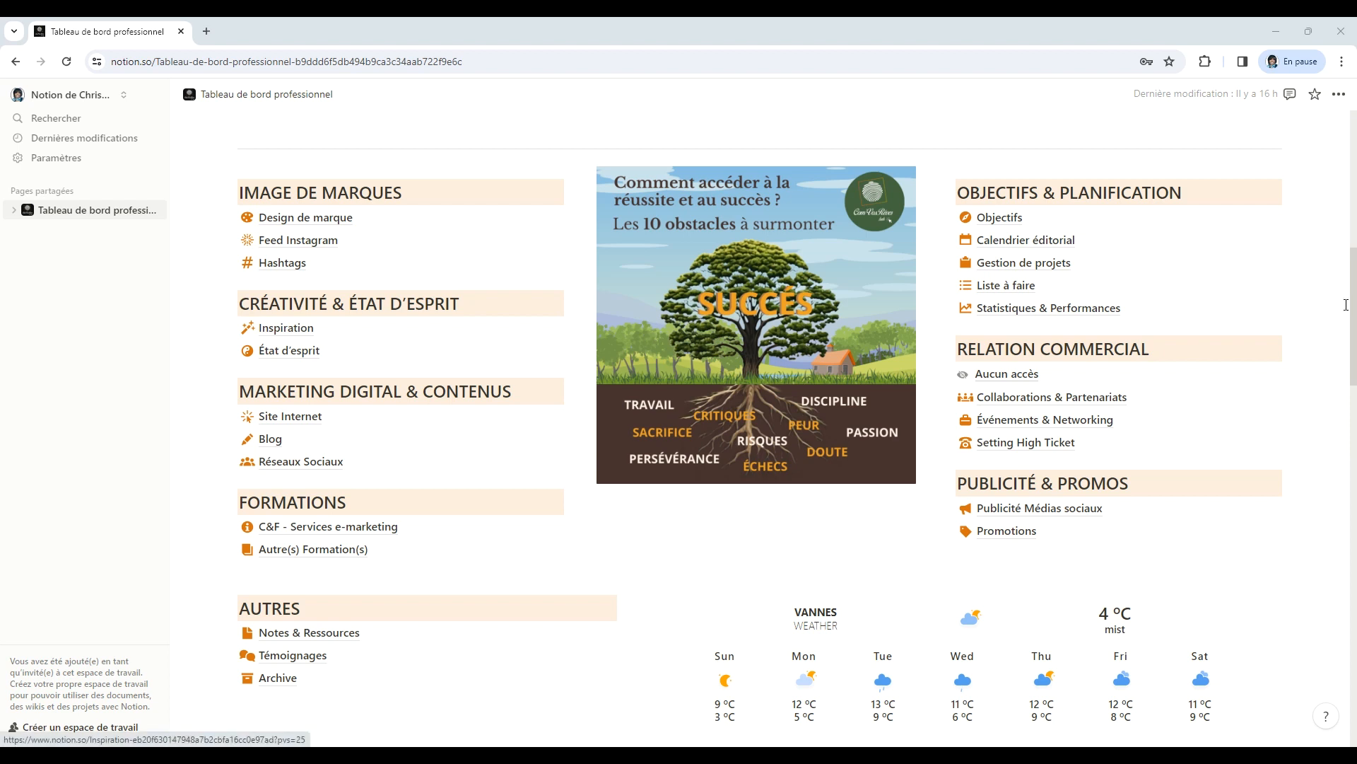
Open the Calendrier éditorial page from the dashboard and look over its agenda, content list and content-type gallery.
{"action": "left_click", "coordinate": [1052, 240]}
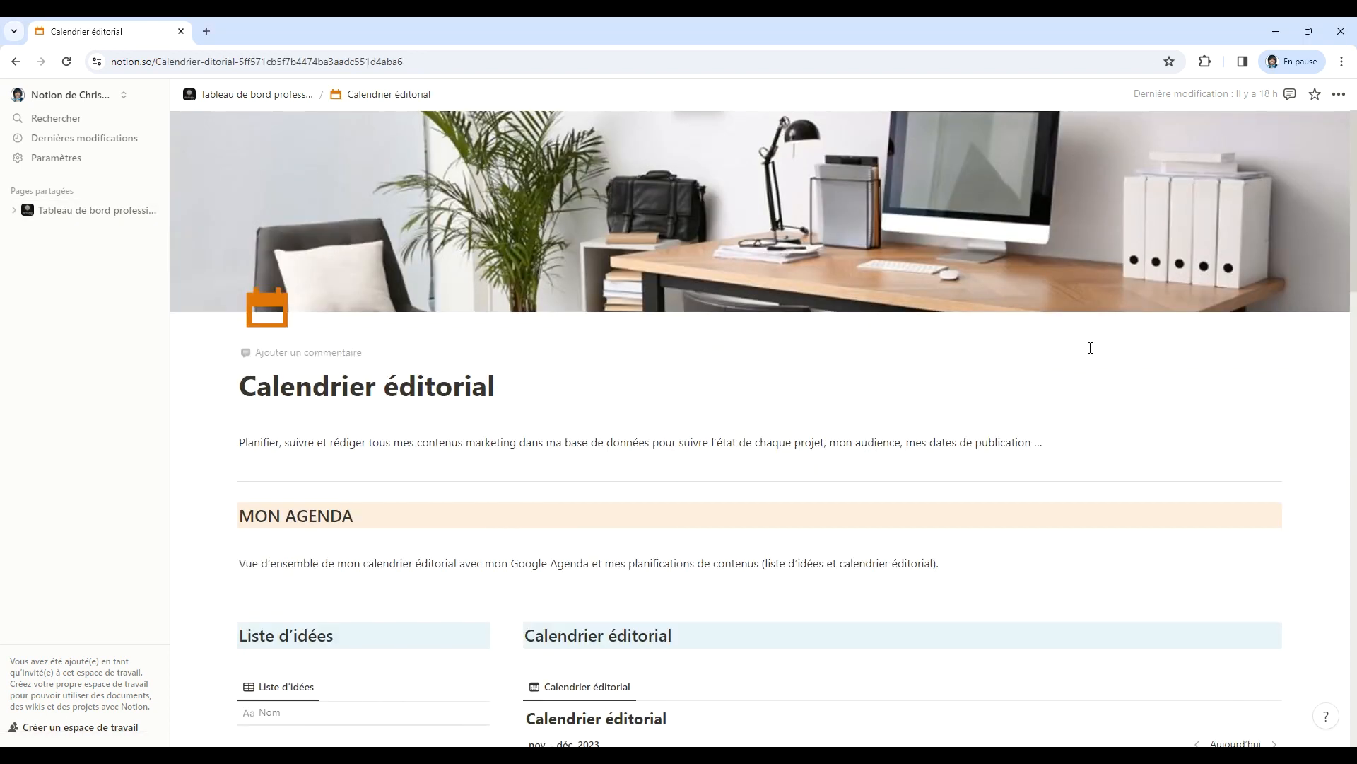
{"action": "scroll", "coordinate": [1091, 353], "scroll_direction": "down", "scroll_amount": 3}
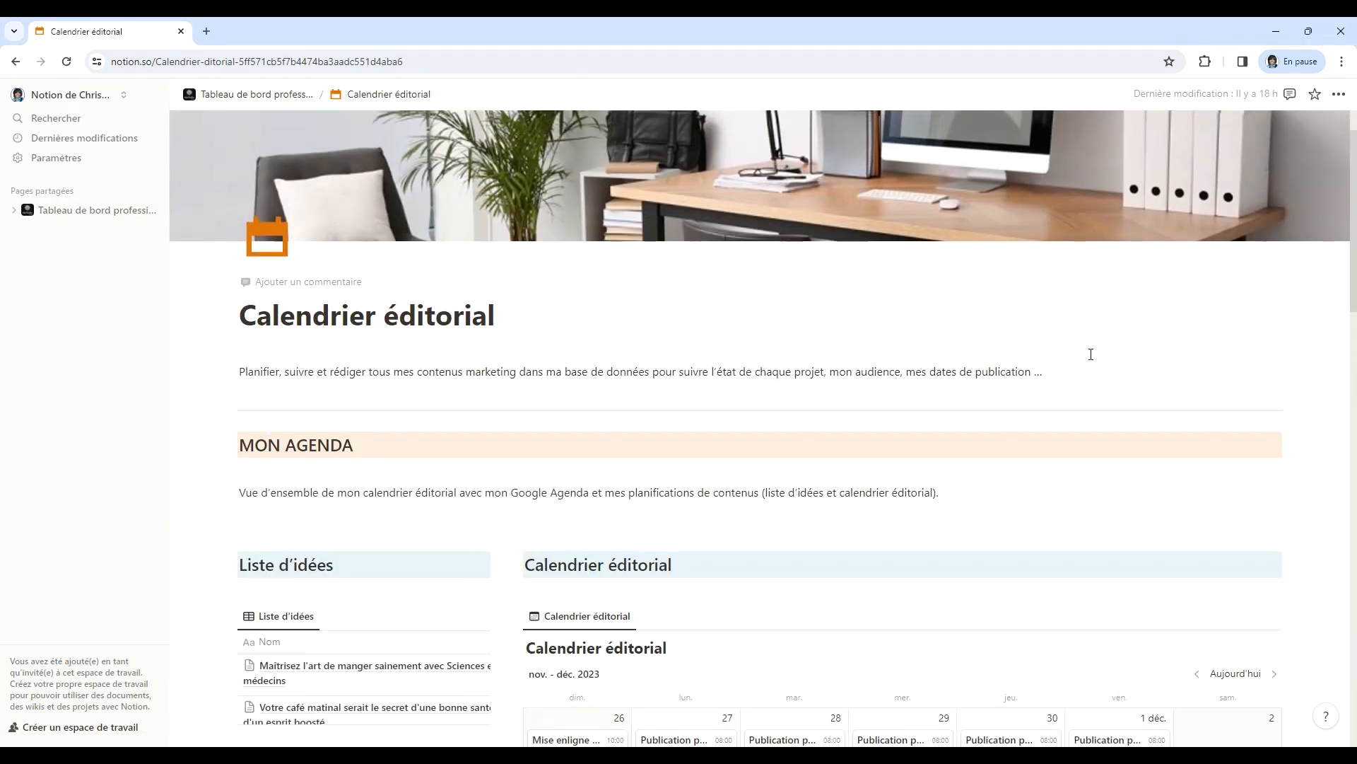
{"action": "scroll", "coordinate": [1091, 354], "scroll_direction": "down", "scroll_amount": 5}
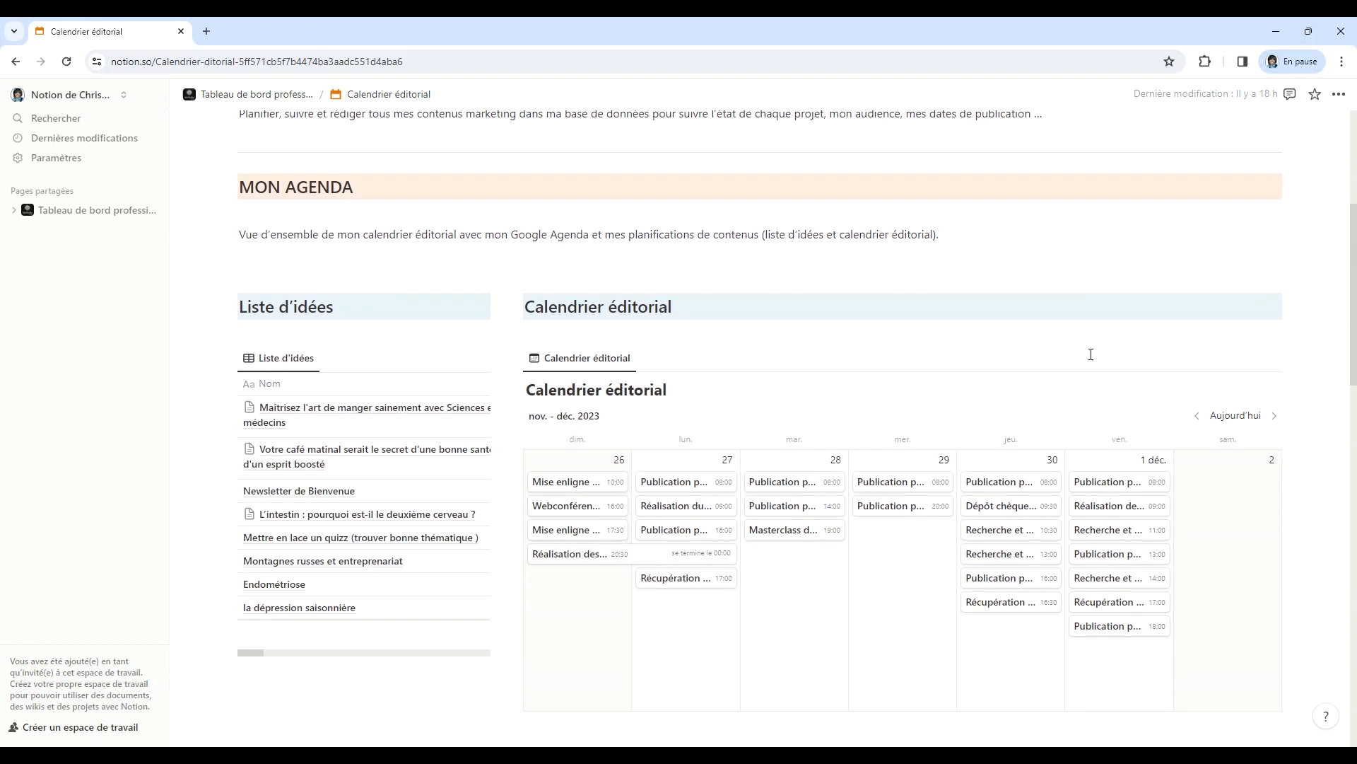
{"action": "scroll", "coordinate": [1091, 354], "scroll_direction": "down", "scroll_amount": 4}
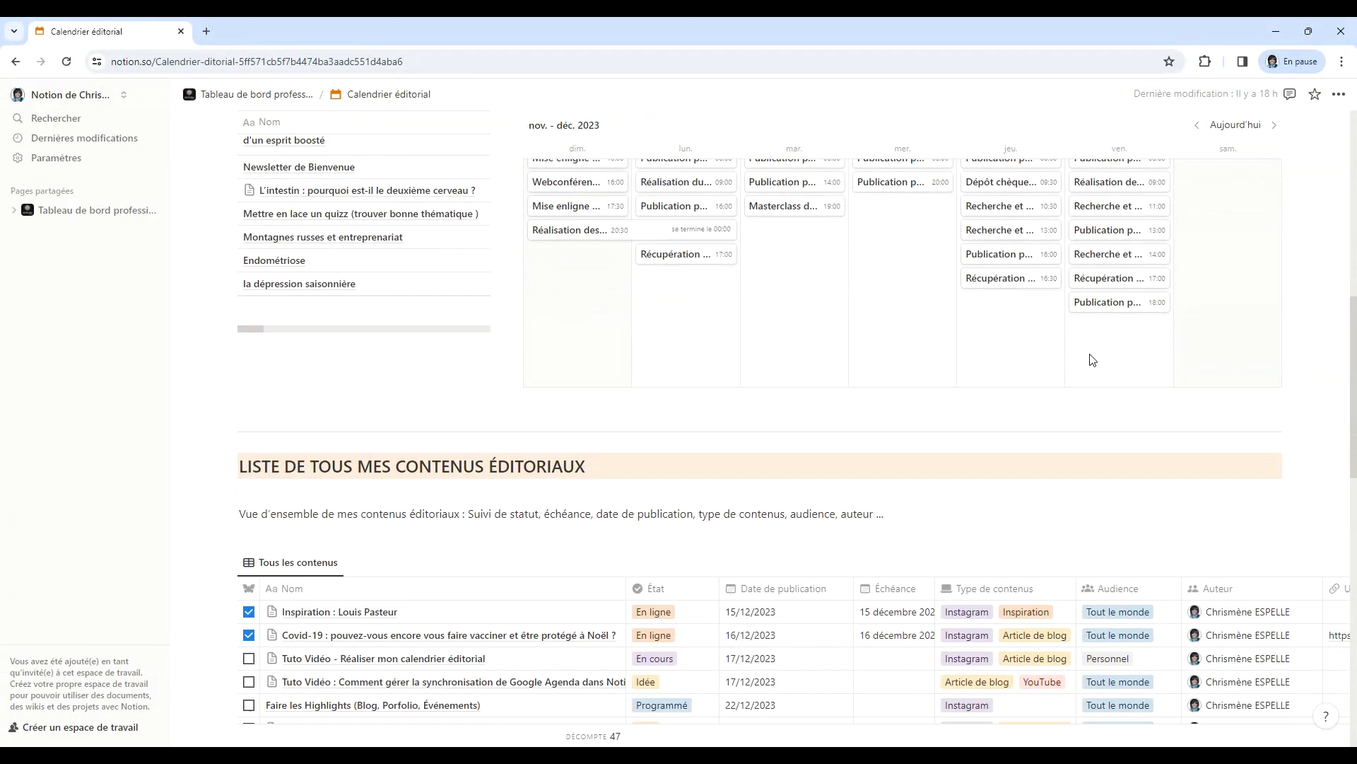
{"action": "scroll", "coordinate": [1090, 354], "scroll_direction": "down", "scroll_amount": 6}
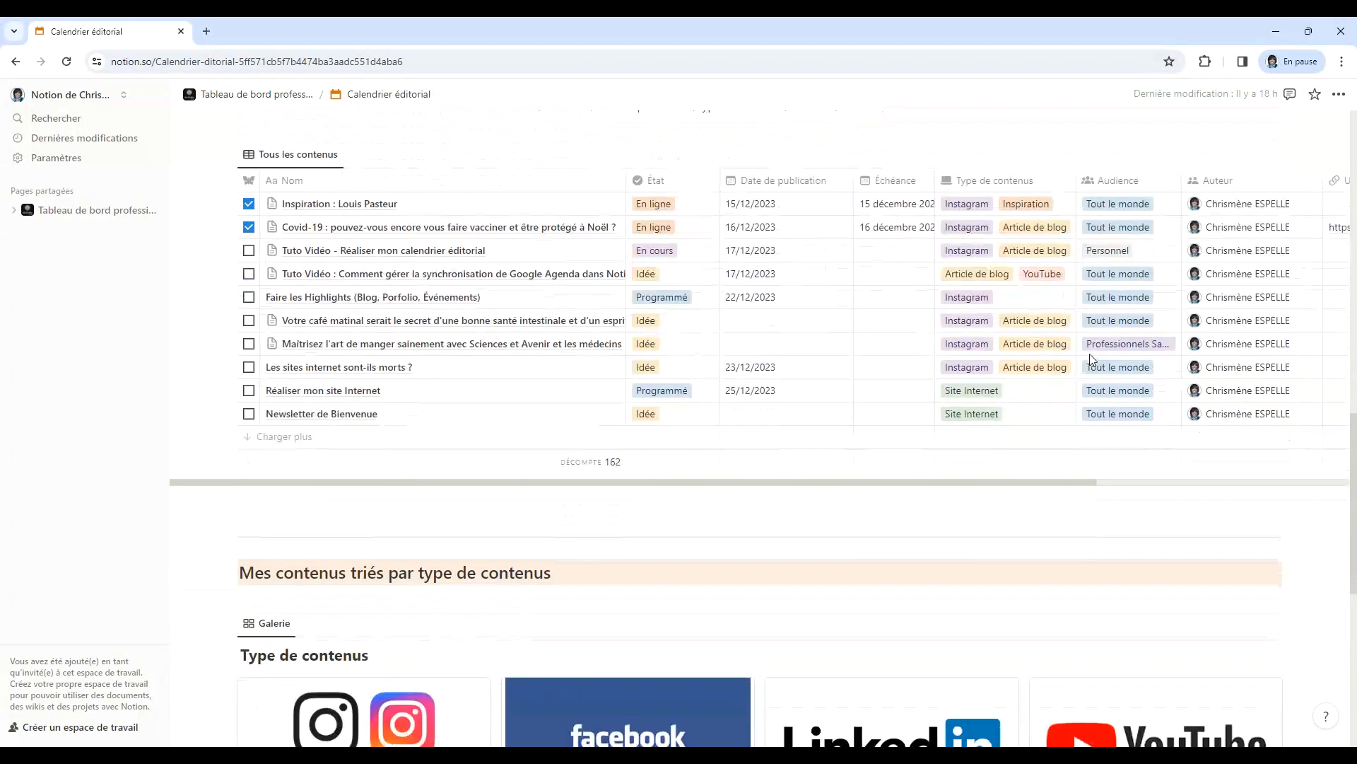
{"action": "scroll", "coordinate": [1091, 354], "scroll_direction": "down", "scroll_amount": 4}
{"action": "scroll", "coordinate": [648, 351], "scroll_direction": "up", "scroll_amount": 8}
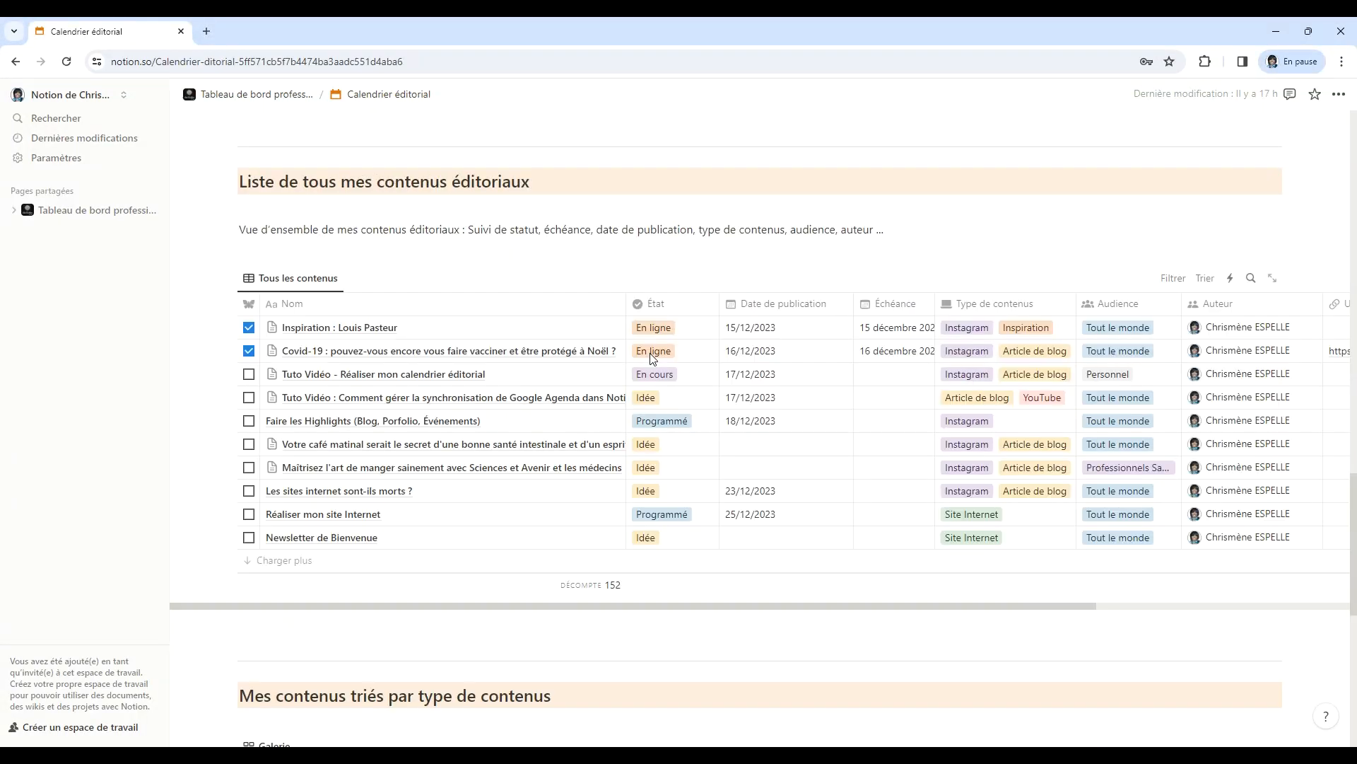
Open the Covid-19 entry in the content list and review its page and attached video.
{"action": "left_click", "coordinate": [599, 351]}
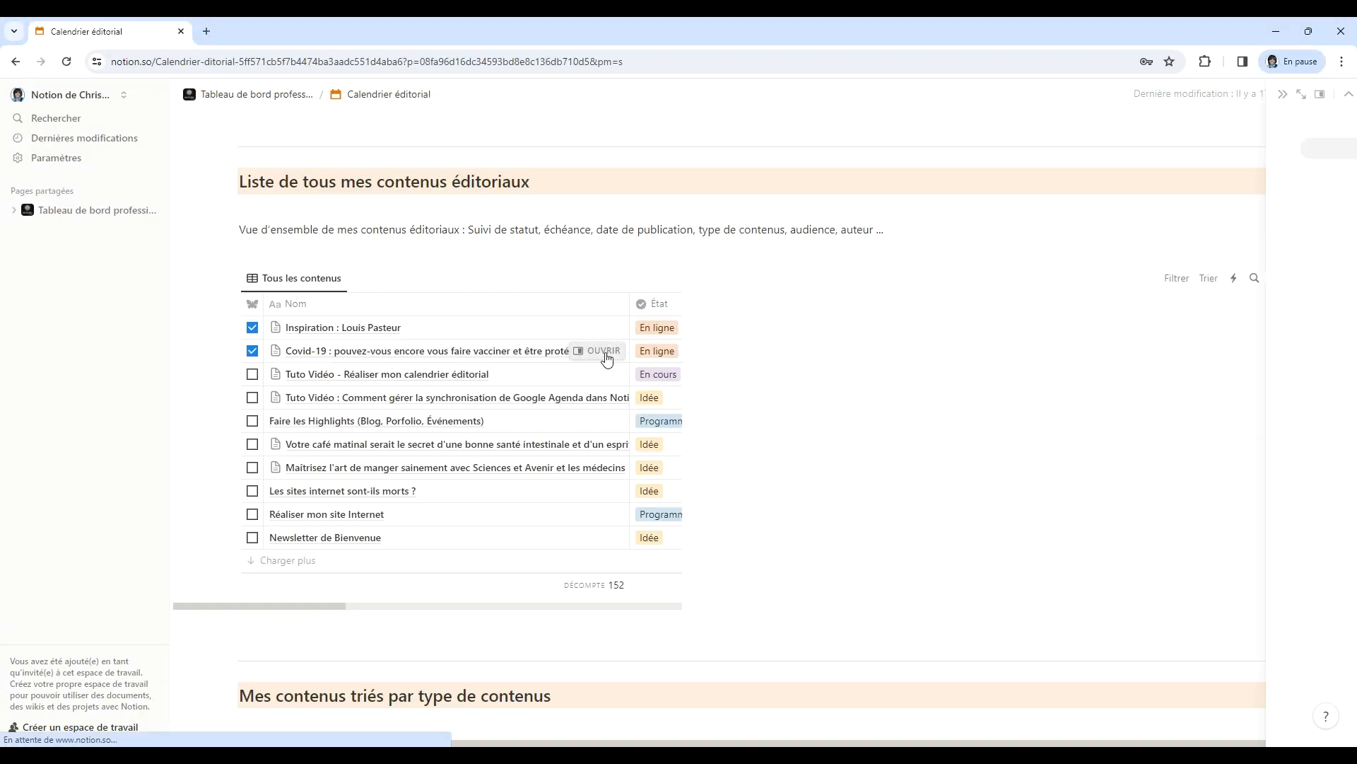
{"action": "scroll", "coordinate": [960, 274], "scroll_direction": "down", "scroll_amount": 10}
{"action": "scroll", "coordinate": [960, 274], "scroll_direction": "down", "scroll_amount": 10}
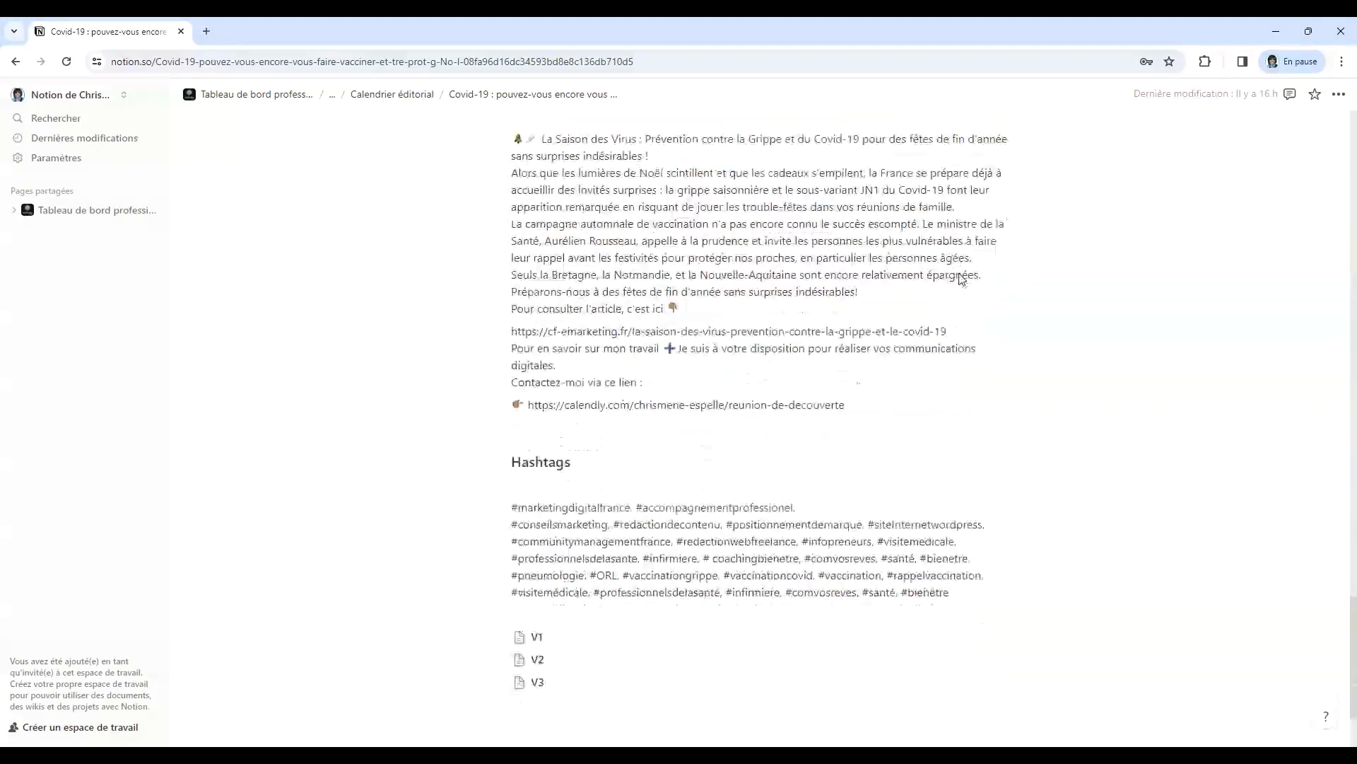
{"action": "scroll", "coordinate": [960, 274], "scroll_direction": "up", "scroll_amount": 8}
{"action": "left_click", "coordinate": [982, 179]}
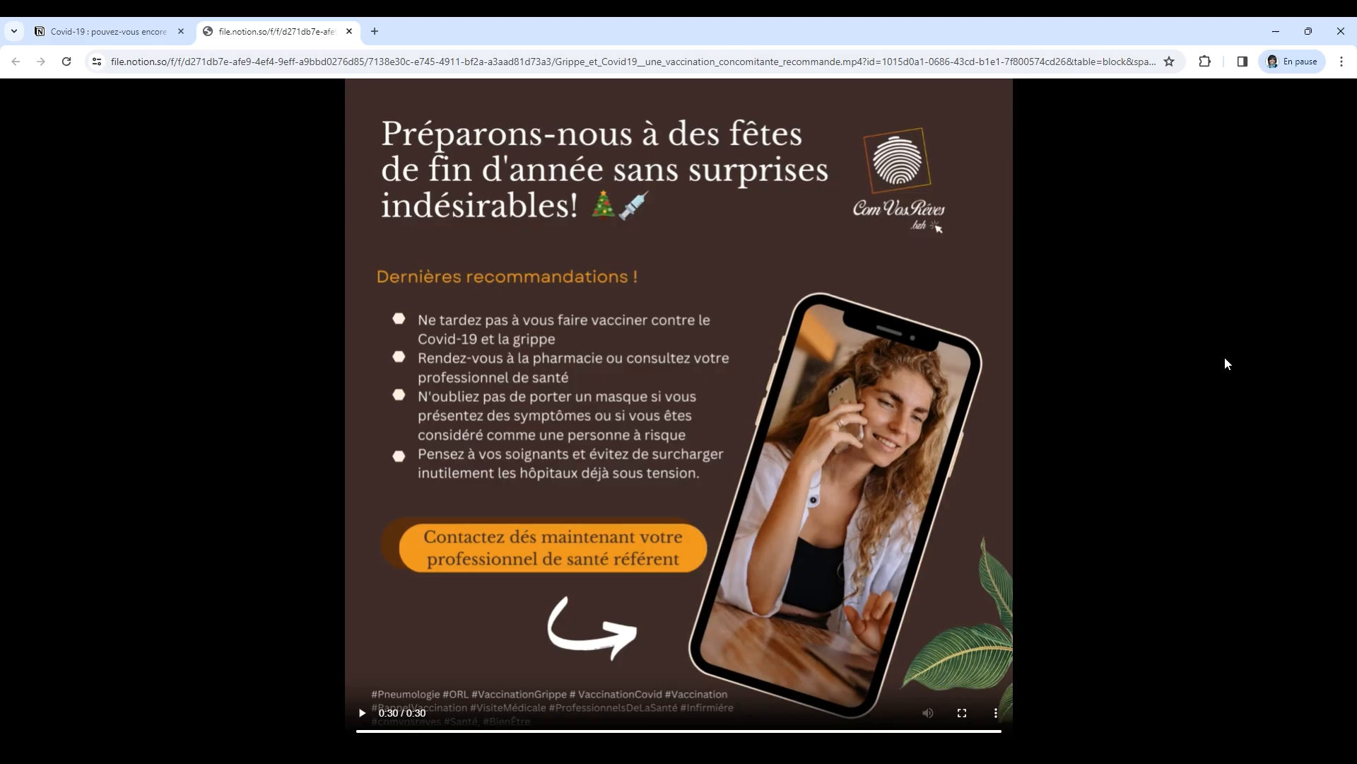
{"action": "left_click", "coordinate": [349, 31]}
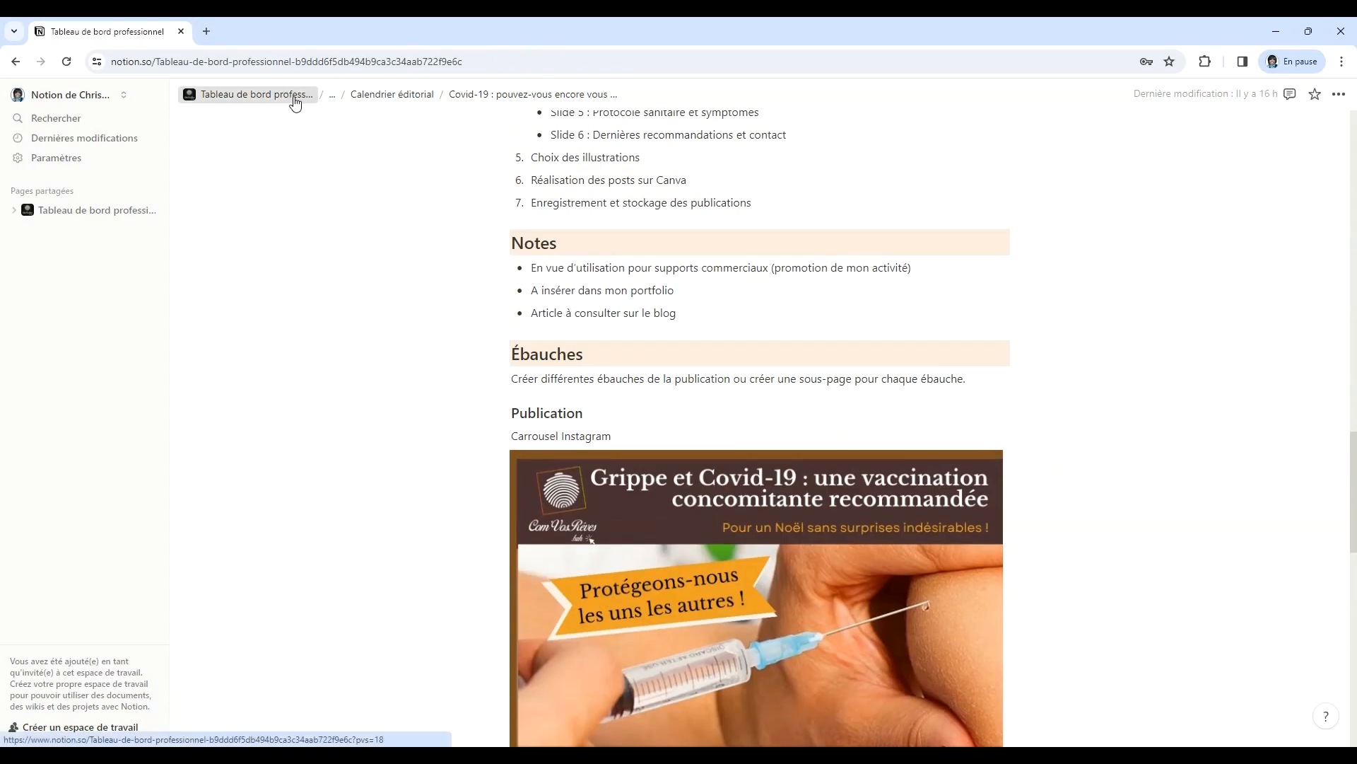
Return to the Tableau de bord professionnel page and look over its widgets and section links.
{"action": "left_click", "coordinate": [295, 98]}
{"action": "scroll", "coordinate": [999, 384], "scroll_direction": "down", "scroll_amount": 2}
{"action": "scroll", "coordinate": [999, 384], "scroll_direction": "down", "scroll_amount": 1}
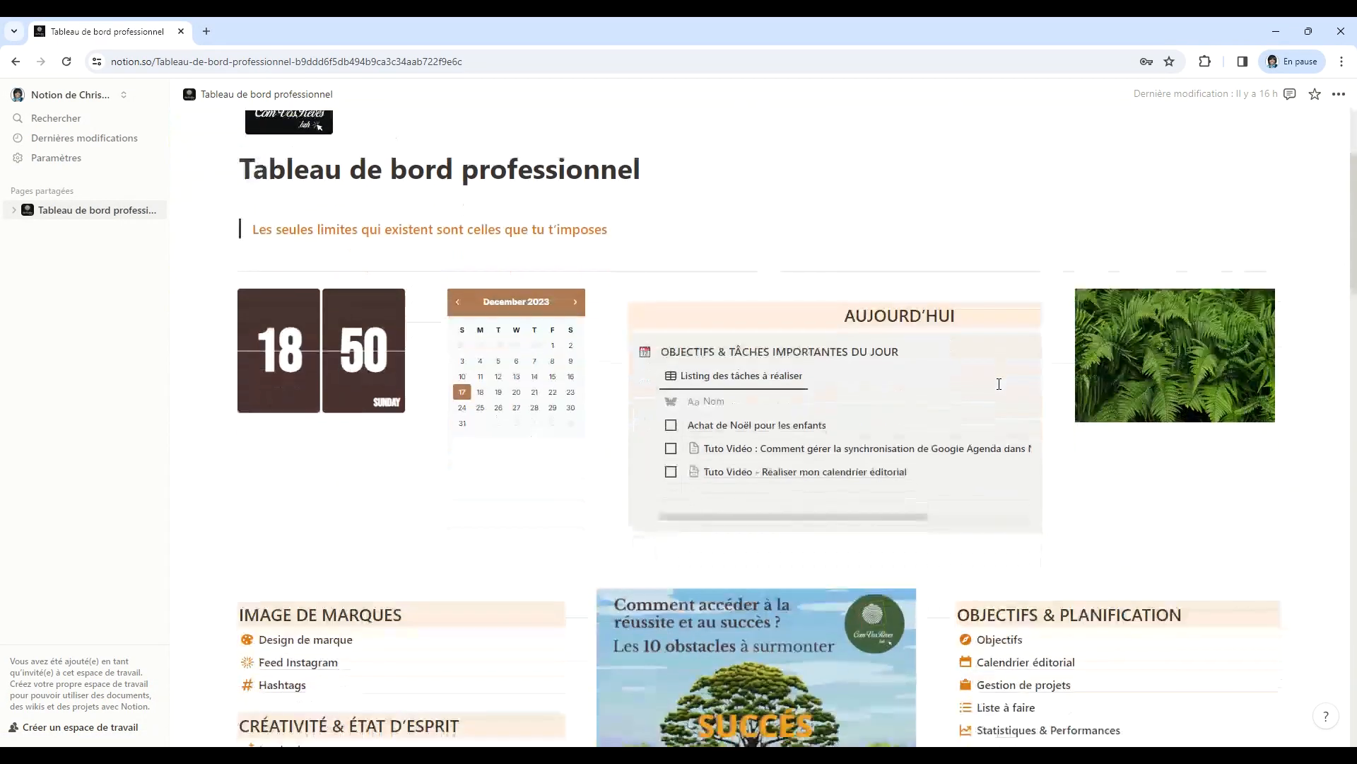
{"action": "scroll", "coordinate": [999, 384], "scroll_direction": "down", "scroll_amount": 1}
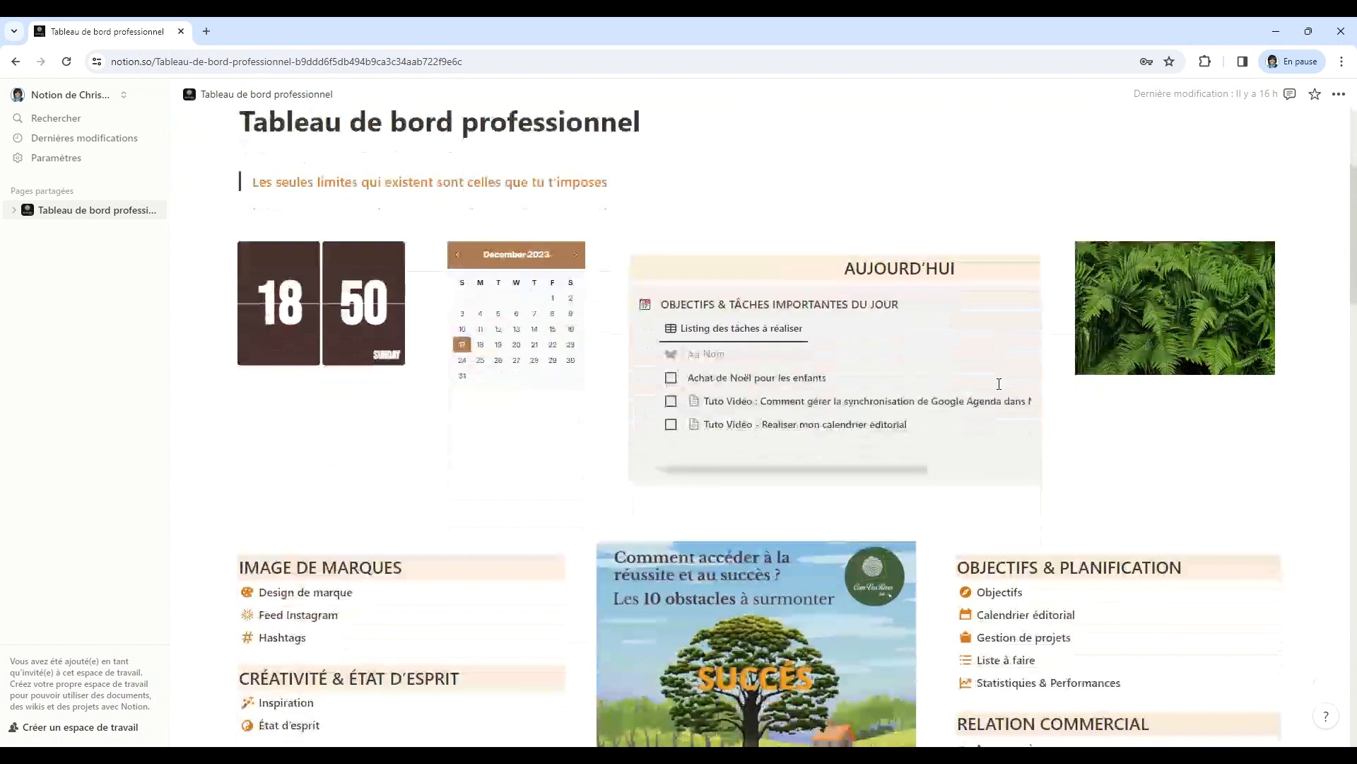
{"action": "scroll", "coordinate": [999, 384], "scroll_direction": "down", "scroll_amount": 3}
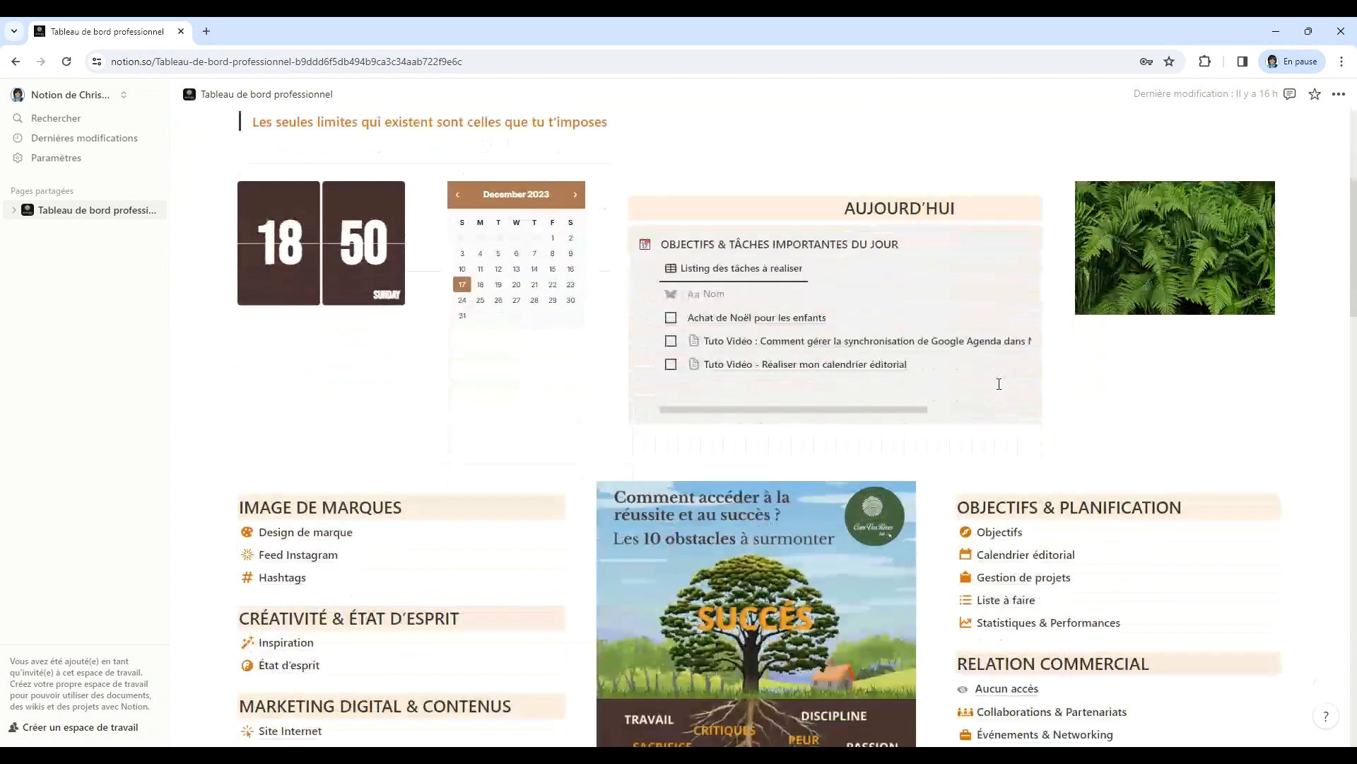
{"action": "scroll", "coordinate": [999, 384], "scroll_direction": "down", "scroll_amount": 1}
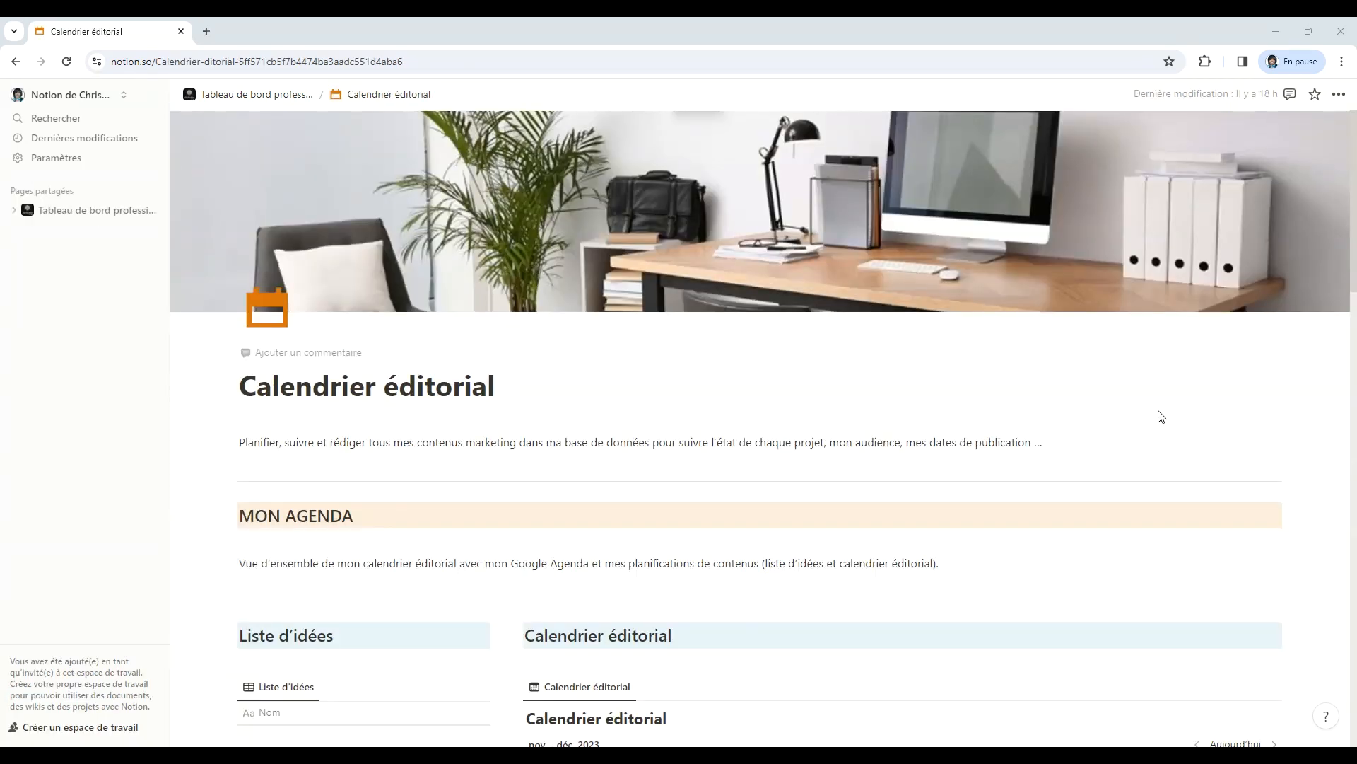
Examine the finished Calendrier éditorial page, including the idea list, the calendar view and the table of all contents.
{"action": "scroll", "coordinate": [1161, 416], "scroll_direction": "down", "scroll_amount": 3}
{"action": "scroll", "coordinate": [1159, 411], "scroll_direction": "up", "scroll_amount": 3}
{"action": "scroll", "coordinate": [1091, 354], "scroll_direction": "down", "scroll_amount": 2}
{"action": "scroll", "coordinate": [1091, 354], "scroll_direction": "down", "scroll_amount": 8}
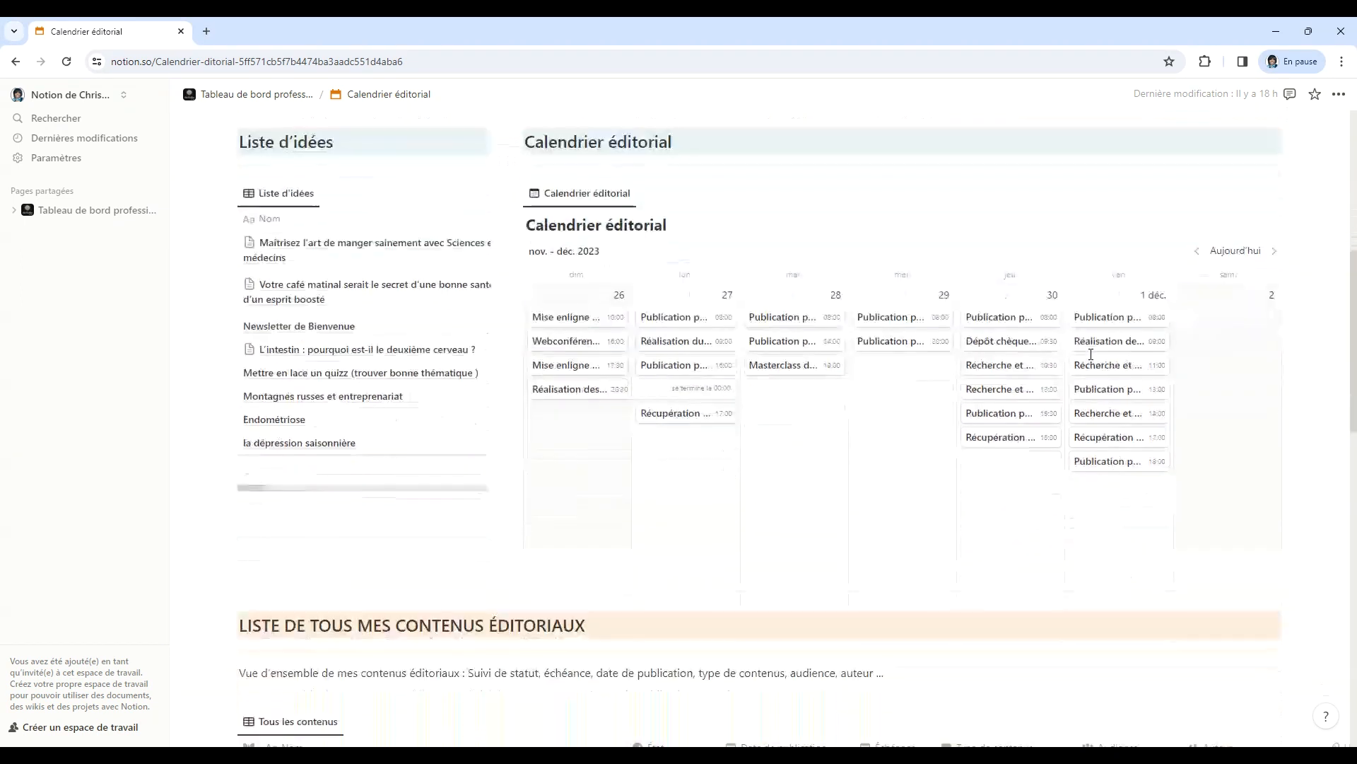
{"action": "scroll", "coordinate": [1091, 354], "scroll_direction": "down", "scroll_amount": 10}
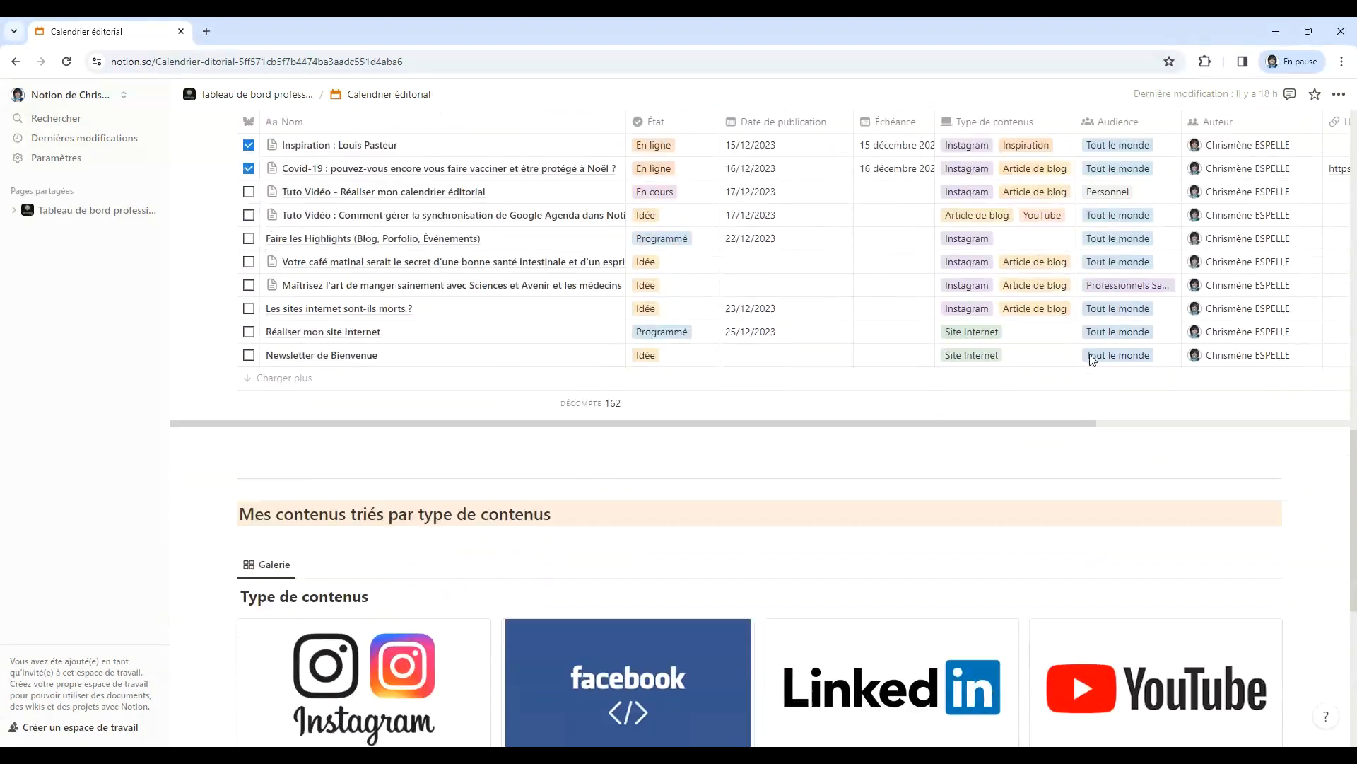
{"action": "scroll", "coordinate": [1090, 355], "scroll_direction": "up", "scroll_amount": 20}
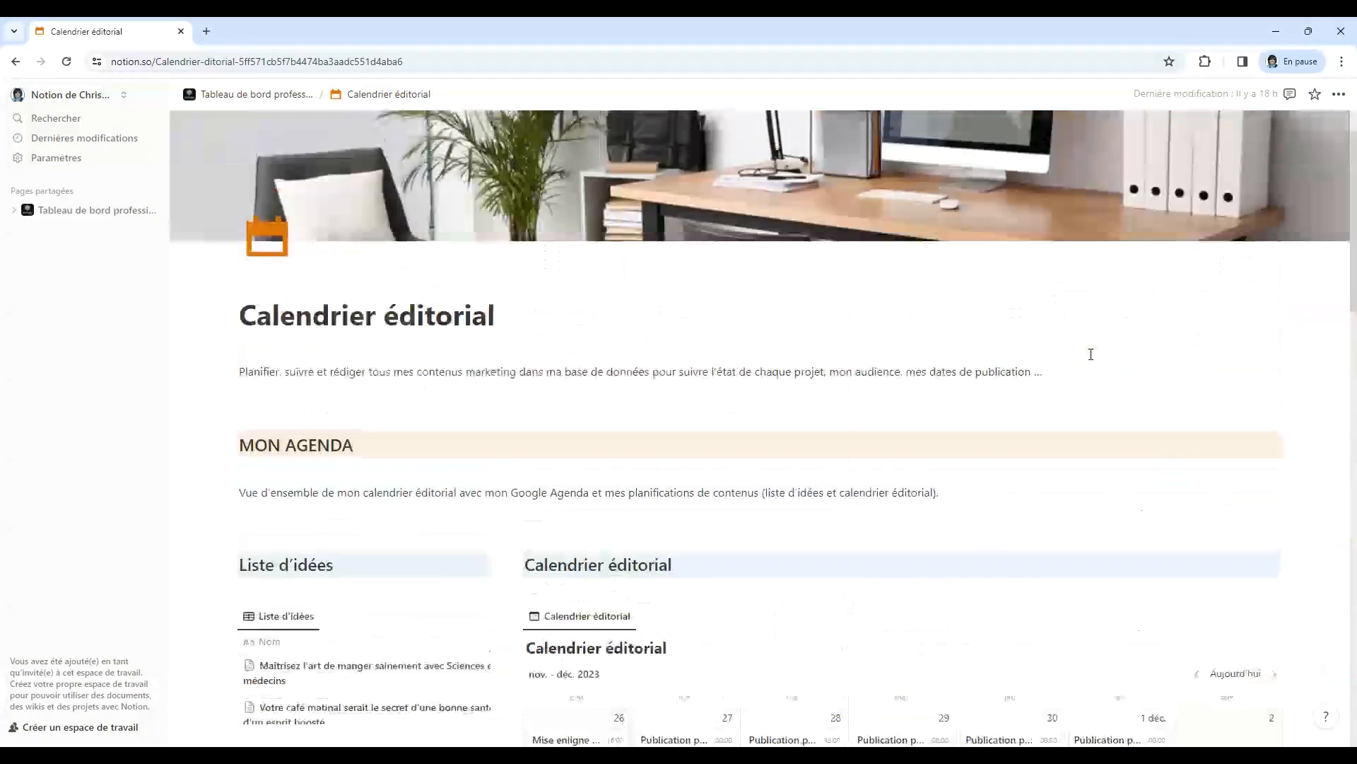
{"action": "scroll", "coordinate": [1091, 355], "scroll_direction": "down", "scroll_amount": 5}
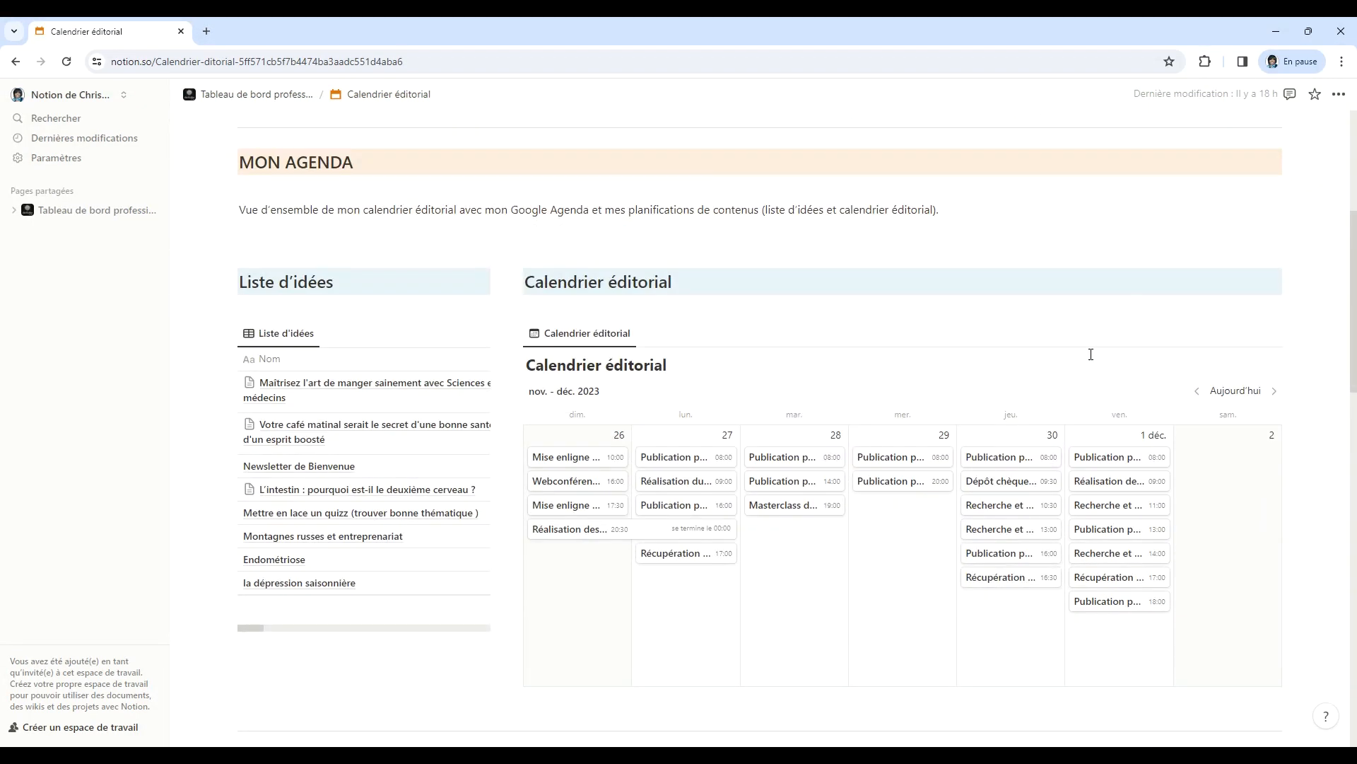
{"action": "scroll", "coordinate": [1091, 354], "scroll_direction": "down", "scroll_amount": 8}
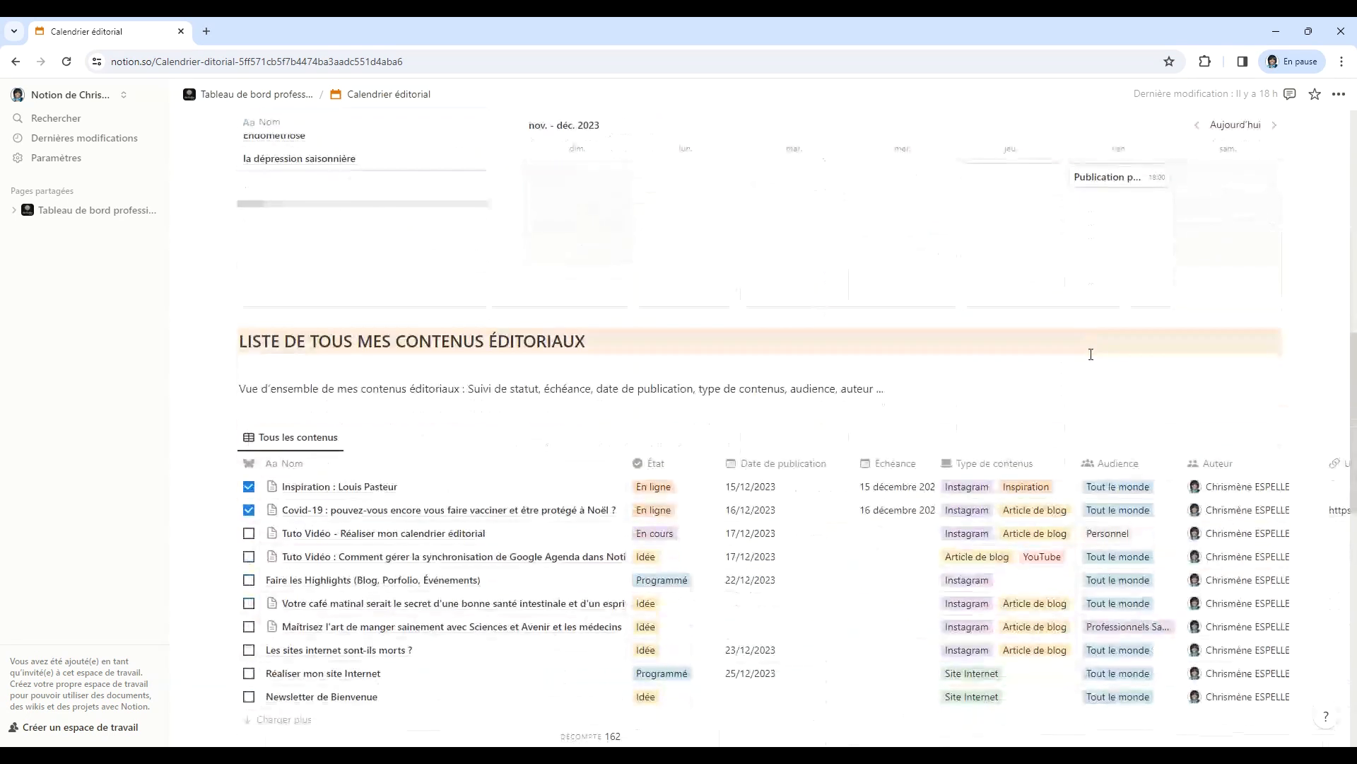
{"action": "scroll", "coordinate": [1088, 353], "scroll_direction": "down", "scroll_amount": 8}
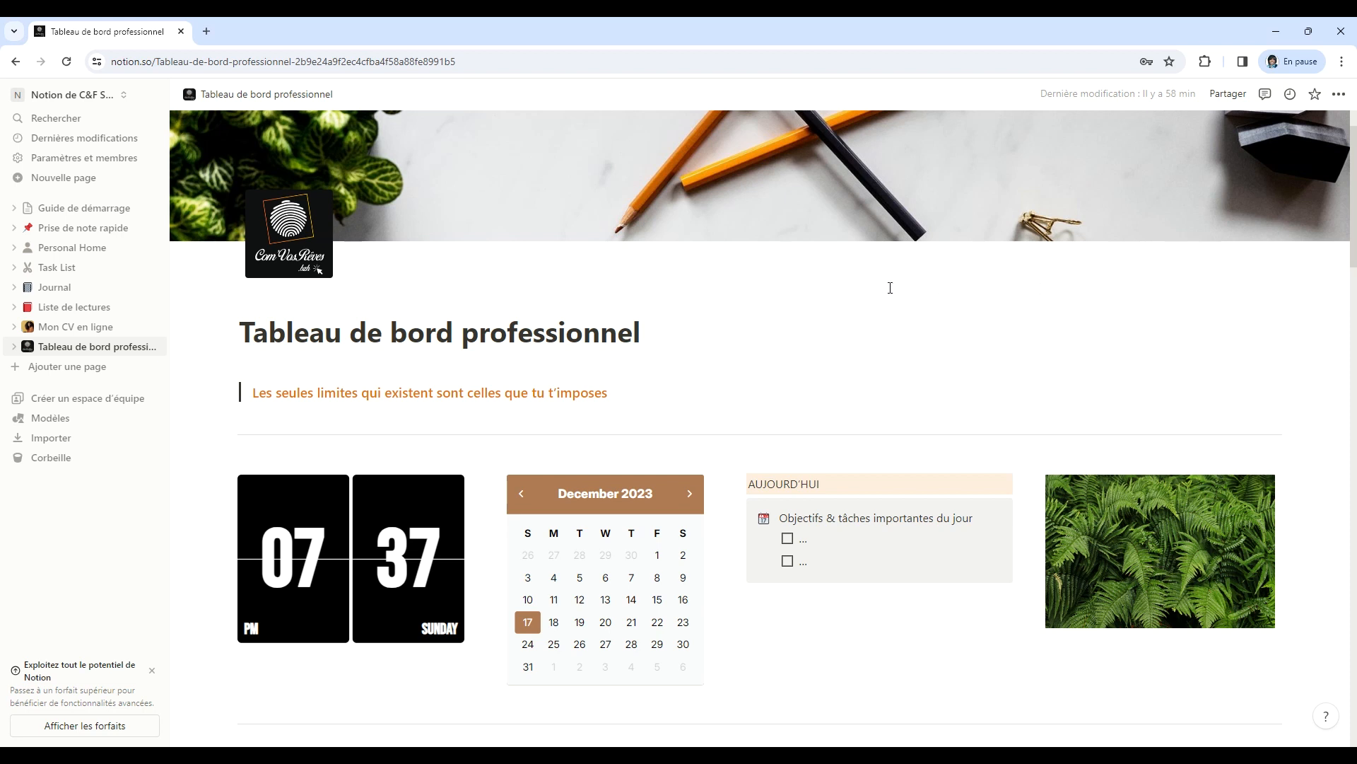
Set the new workspace's Calendrier éditorial page to full width and start it as an empty page.
{"action": "scroll", "coordinate": [890, 288], "scroll_direction": "down", "scroll_amount": 5}
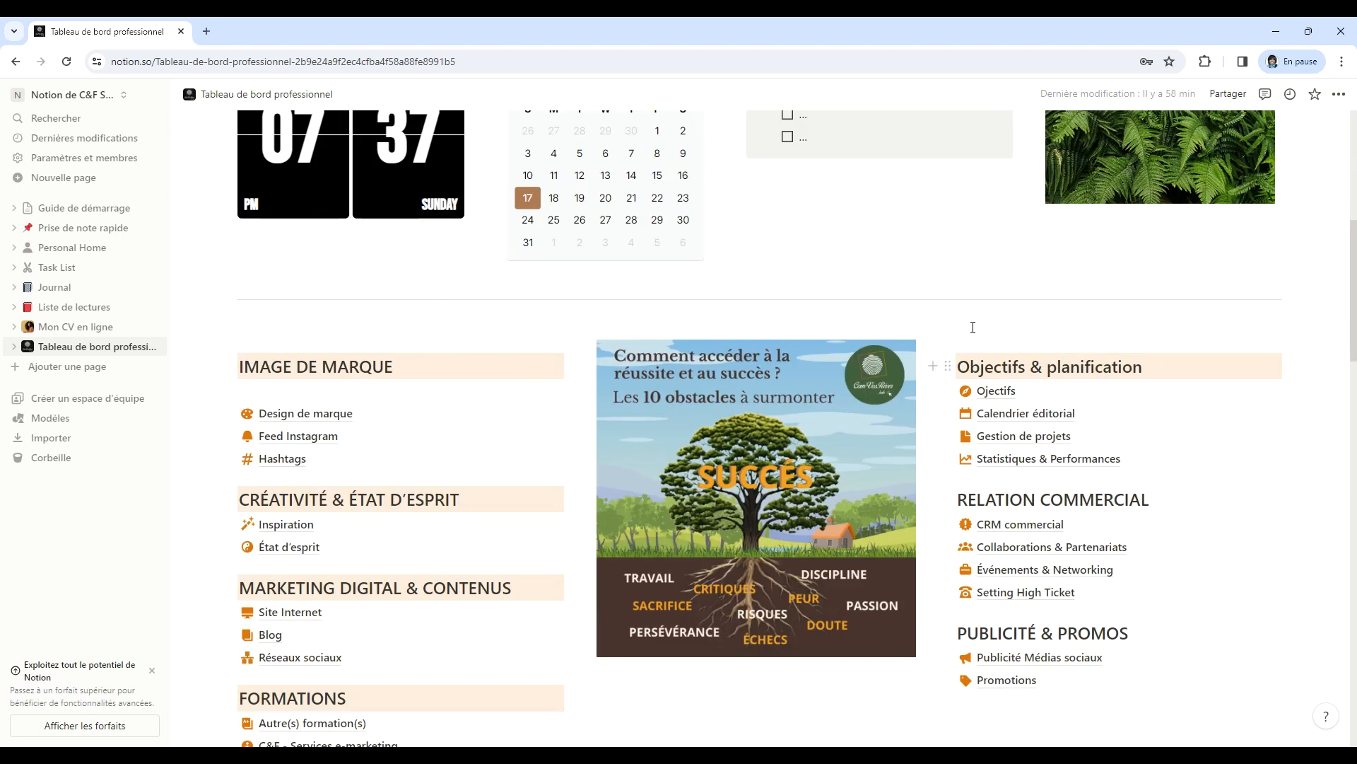
{"action": "left_click", "coordinate": [1061, 419]}
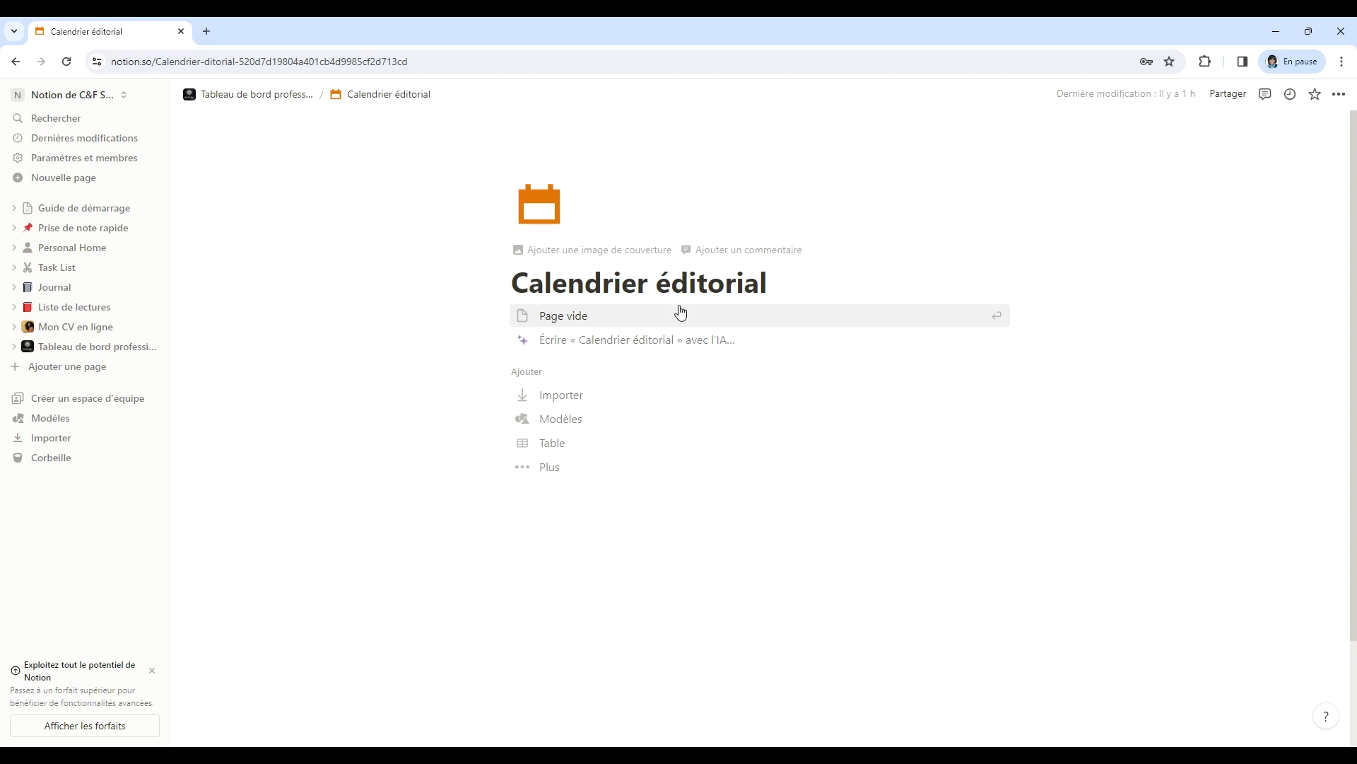
{"action": "left_click", "coordinate": [1339, 99]}
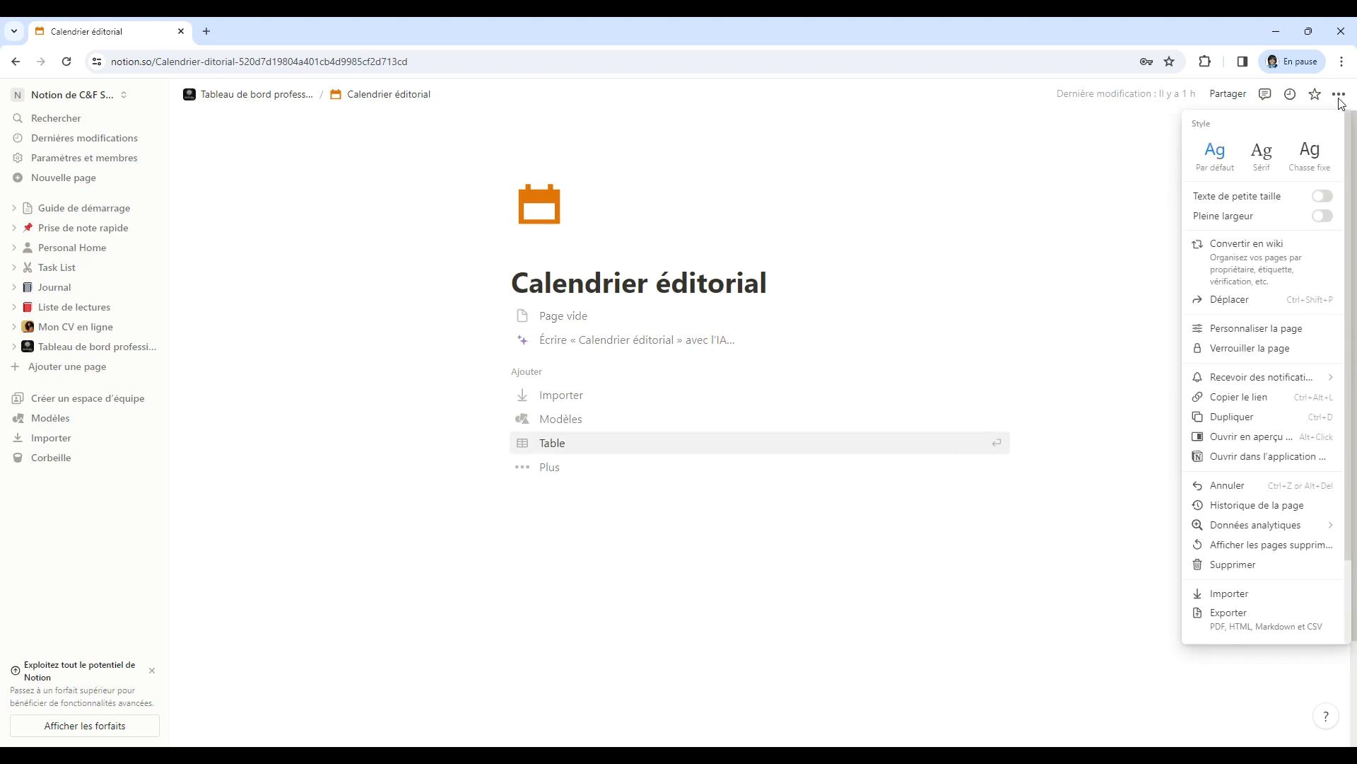
{"action": "left_click", "coordinate": [1316, 216]}
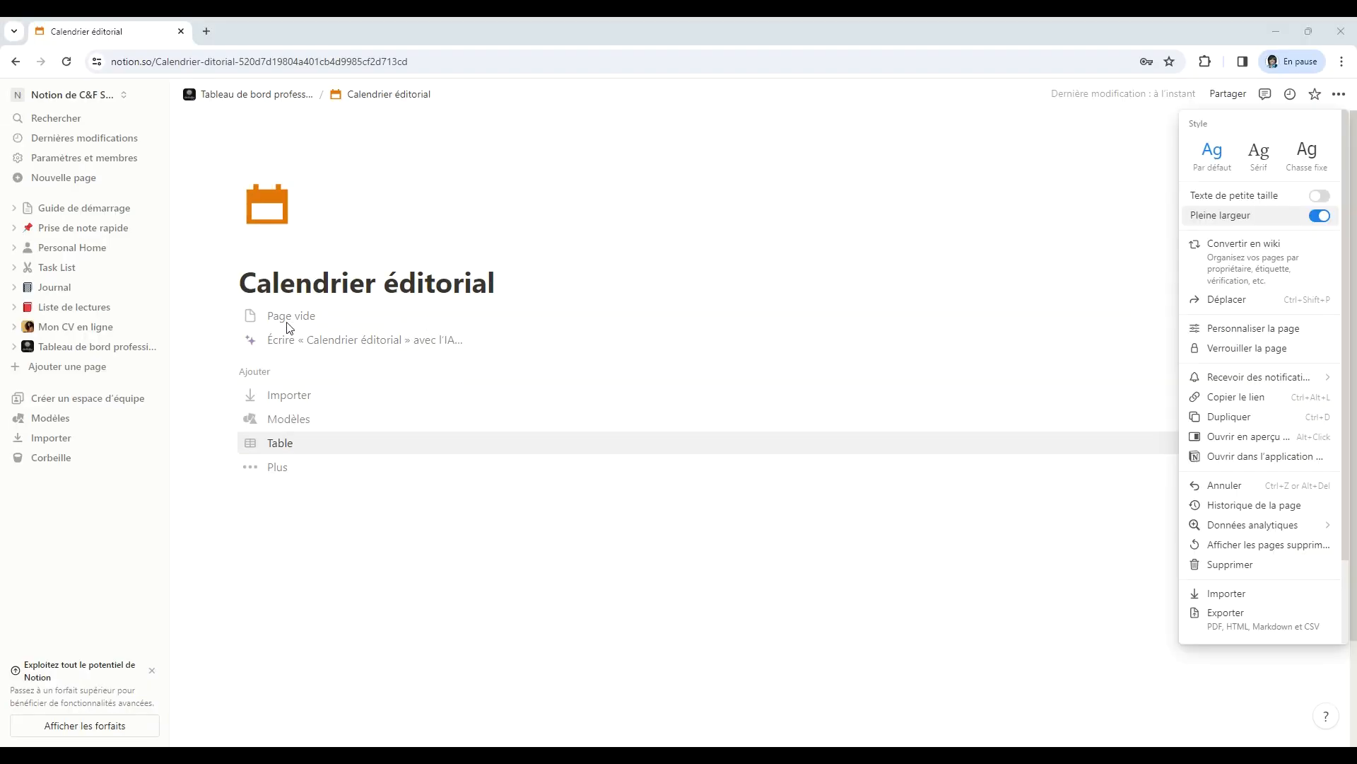
{"action": "left_click", "coordinate": [292, 321]}
{"action": "left_click", "coordinate": [292, 317]}
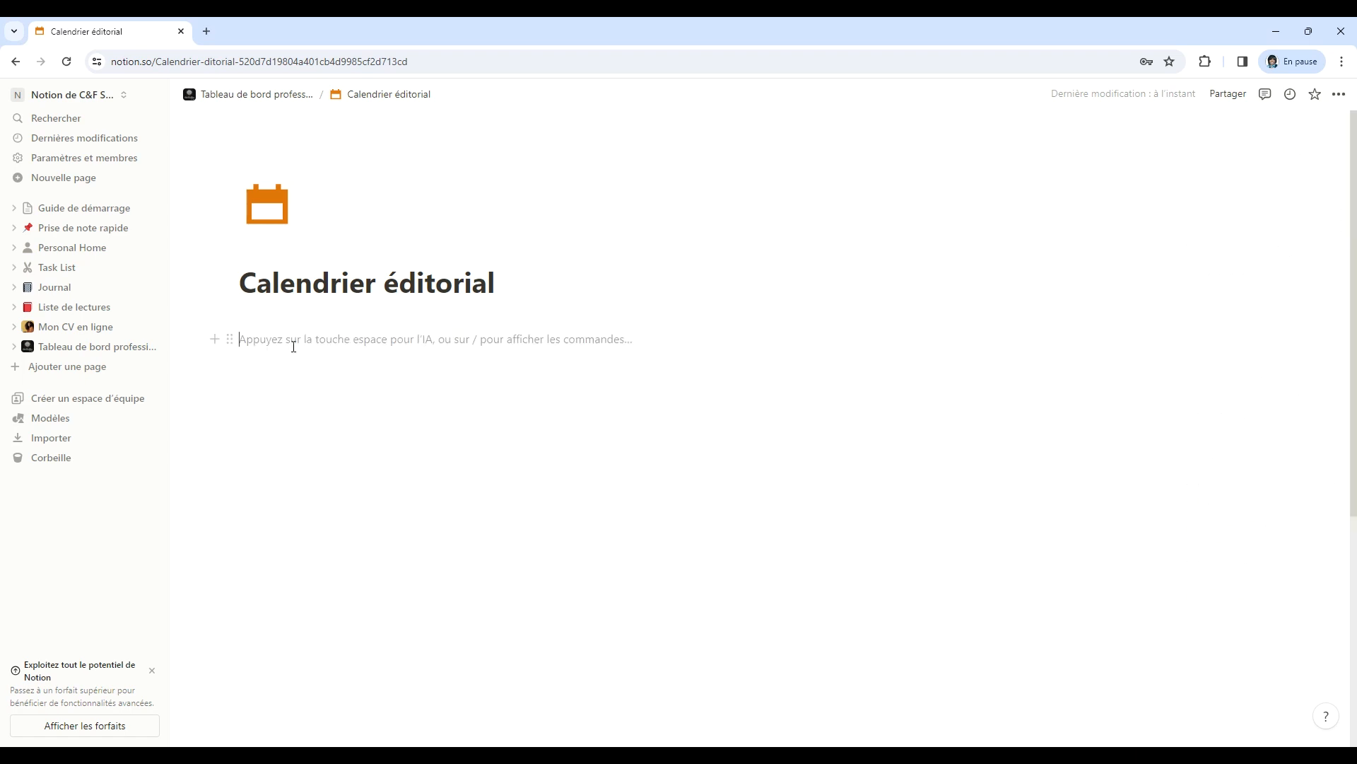
Try a Séparateur block under the page title, followed by an empty line.
{"action": "type", "text": "/"}
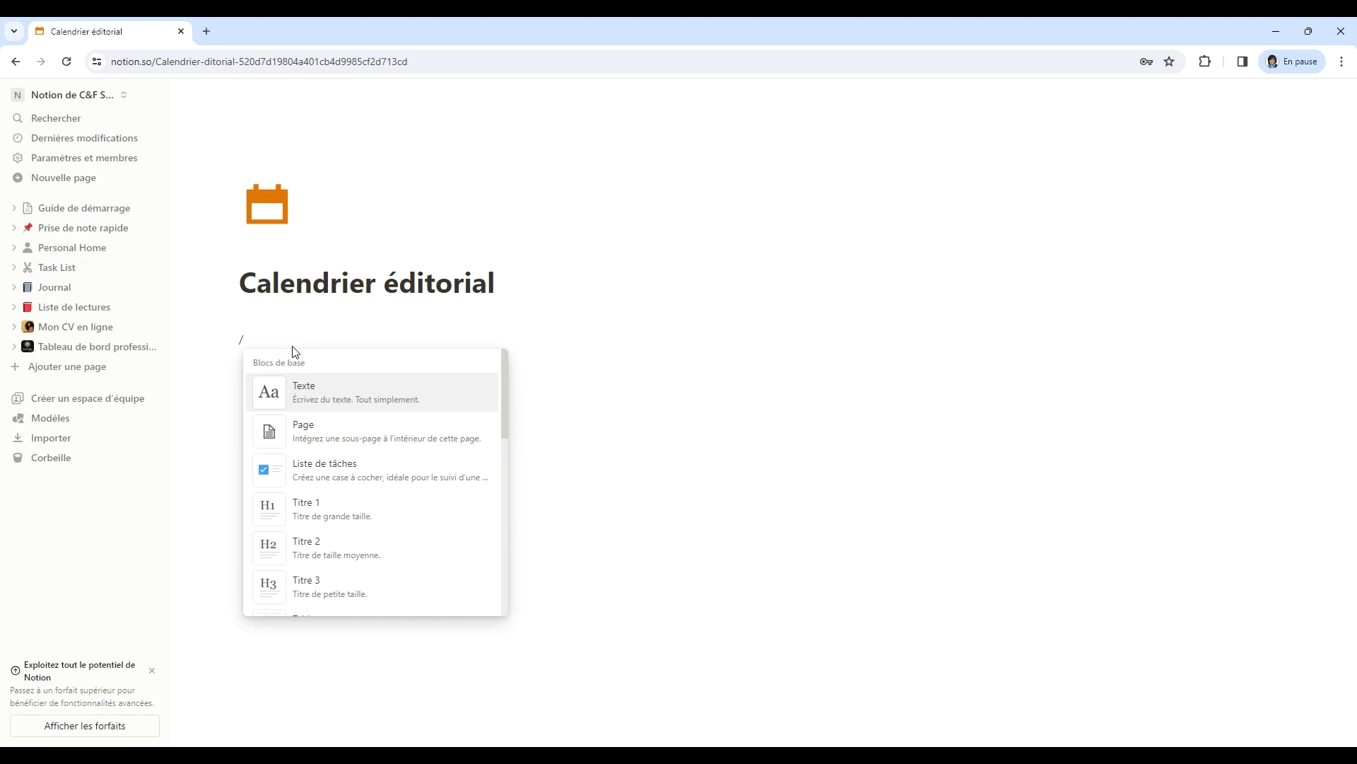
{"action": "type", "text": "éparateur"}
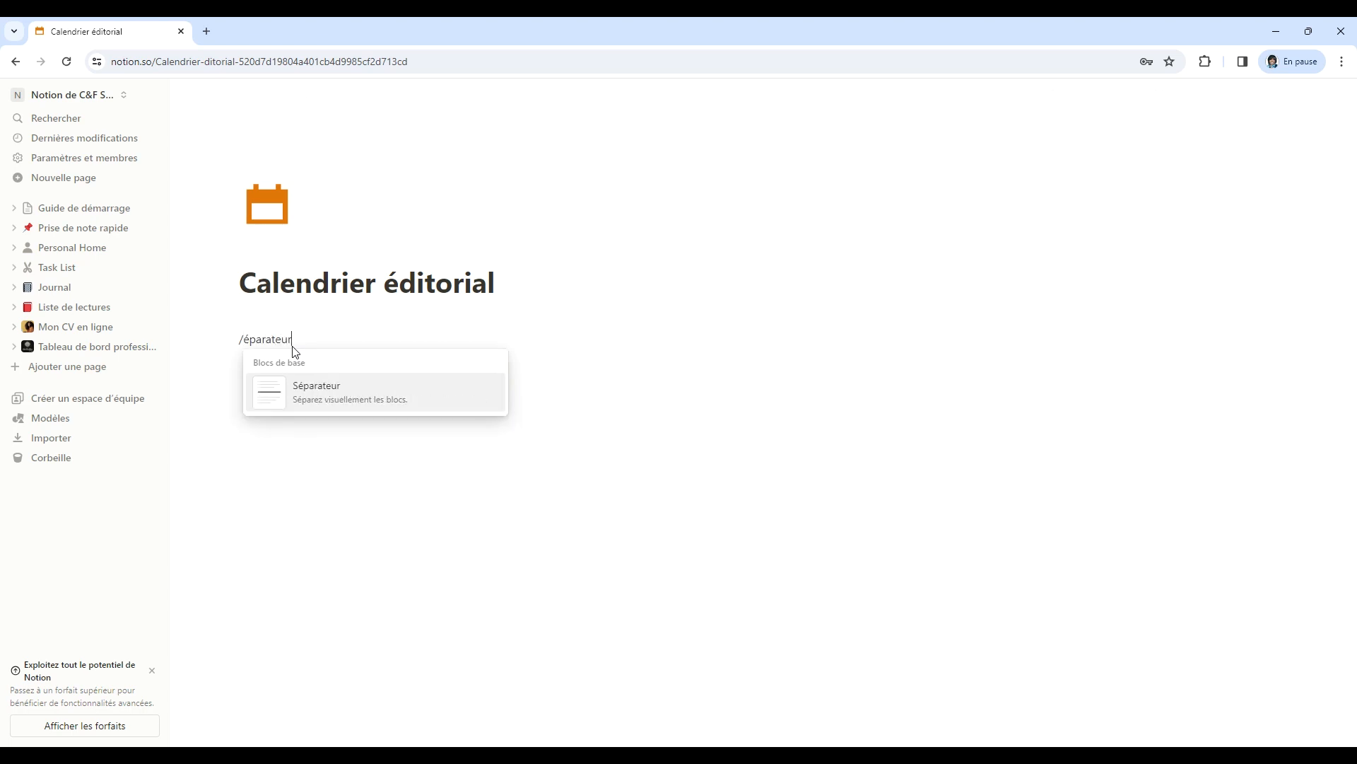
{"action": "left_click", "coordinate": [304, 393]}
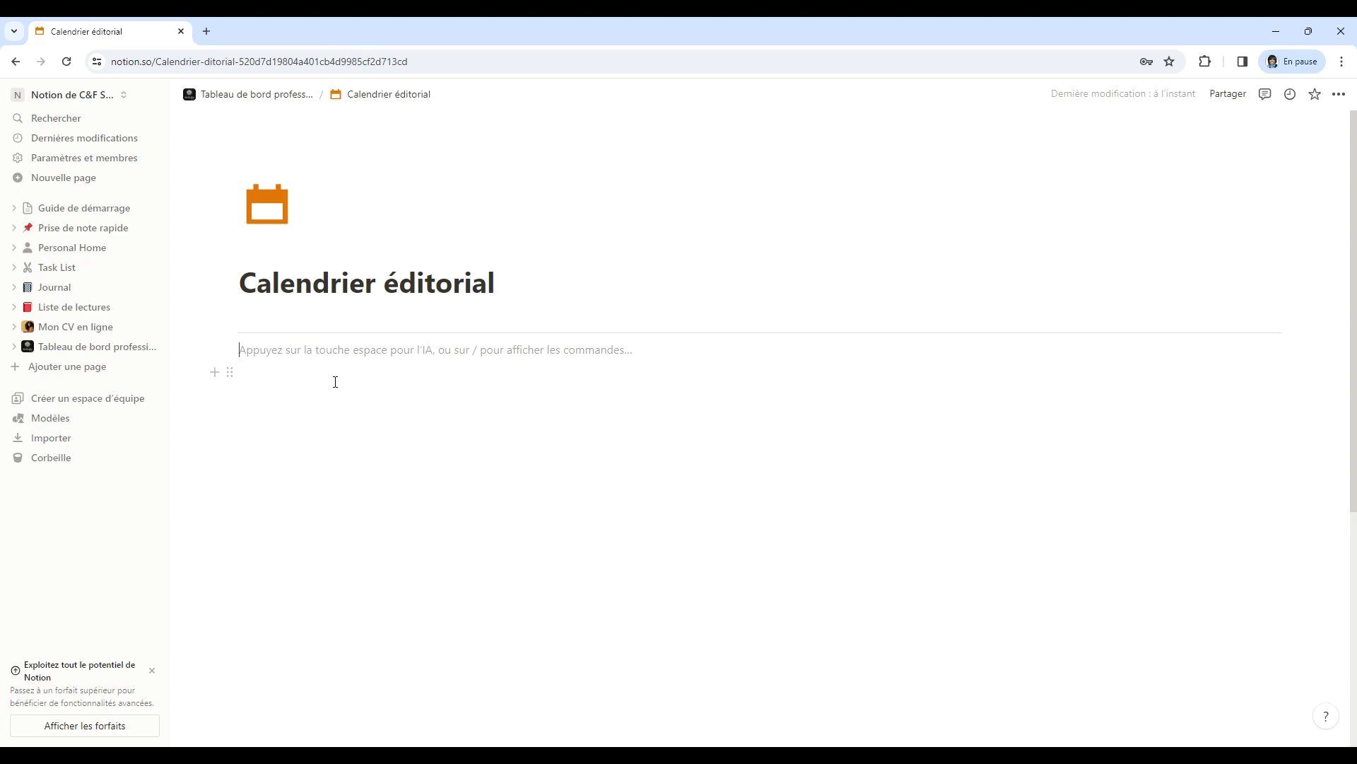
{"action": "key", "text": "Return"}
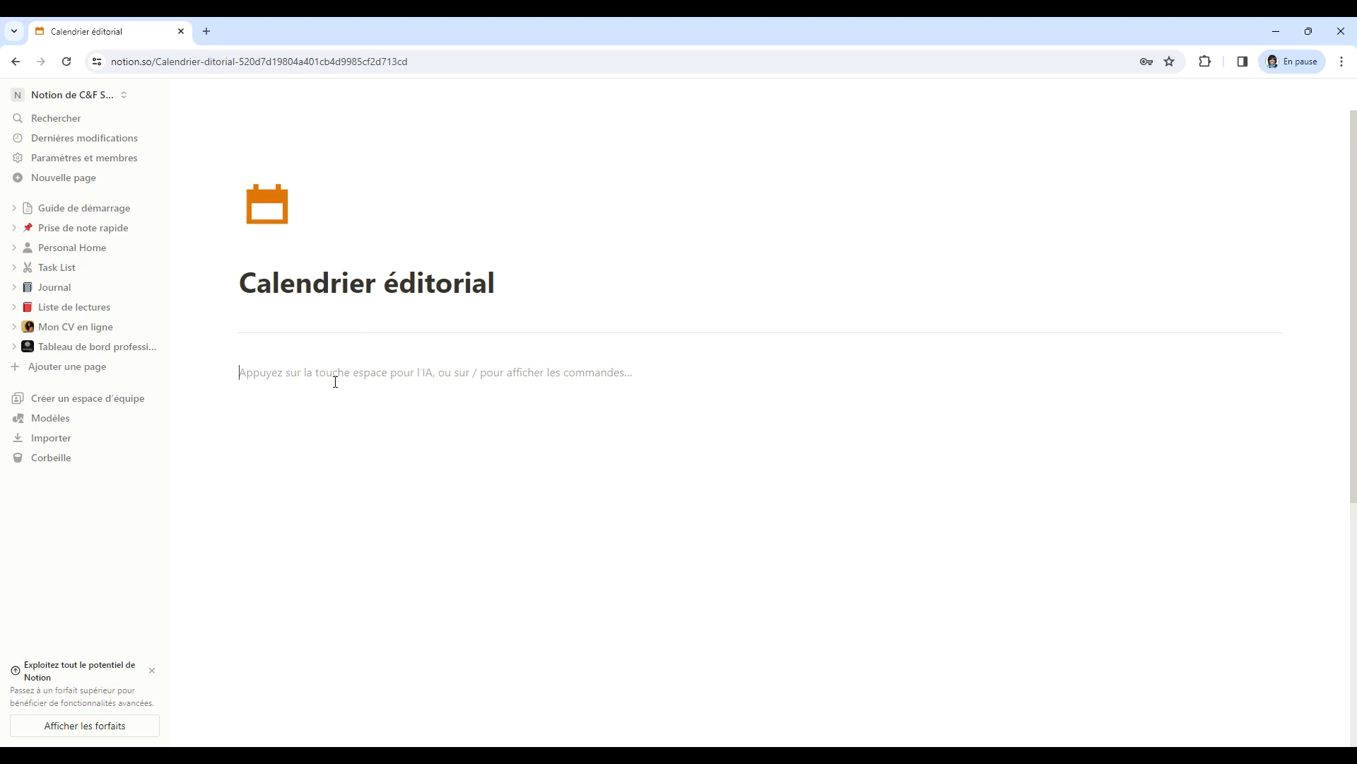
Add two lines of plain text under the page title: "Liste d'idée" and "Calendrier éditorial".
{"action": "type", "text": "/"}
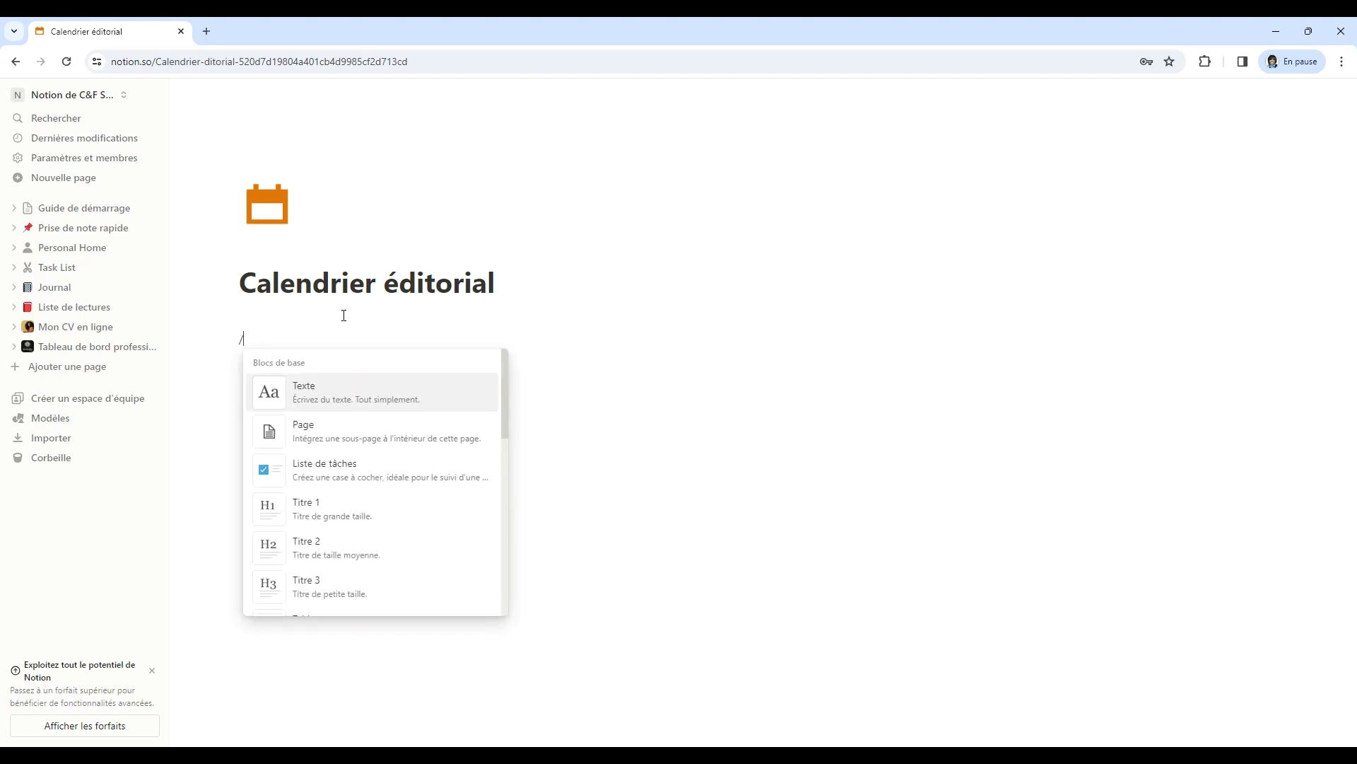
{"action": "type", "text": "texte"}
{"action": "left_click", "coordinate": [346, 402]}
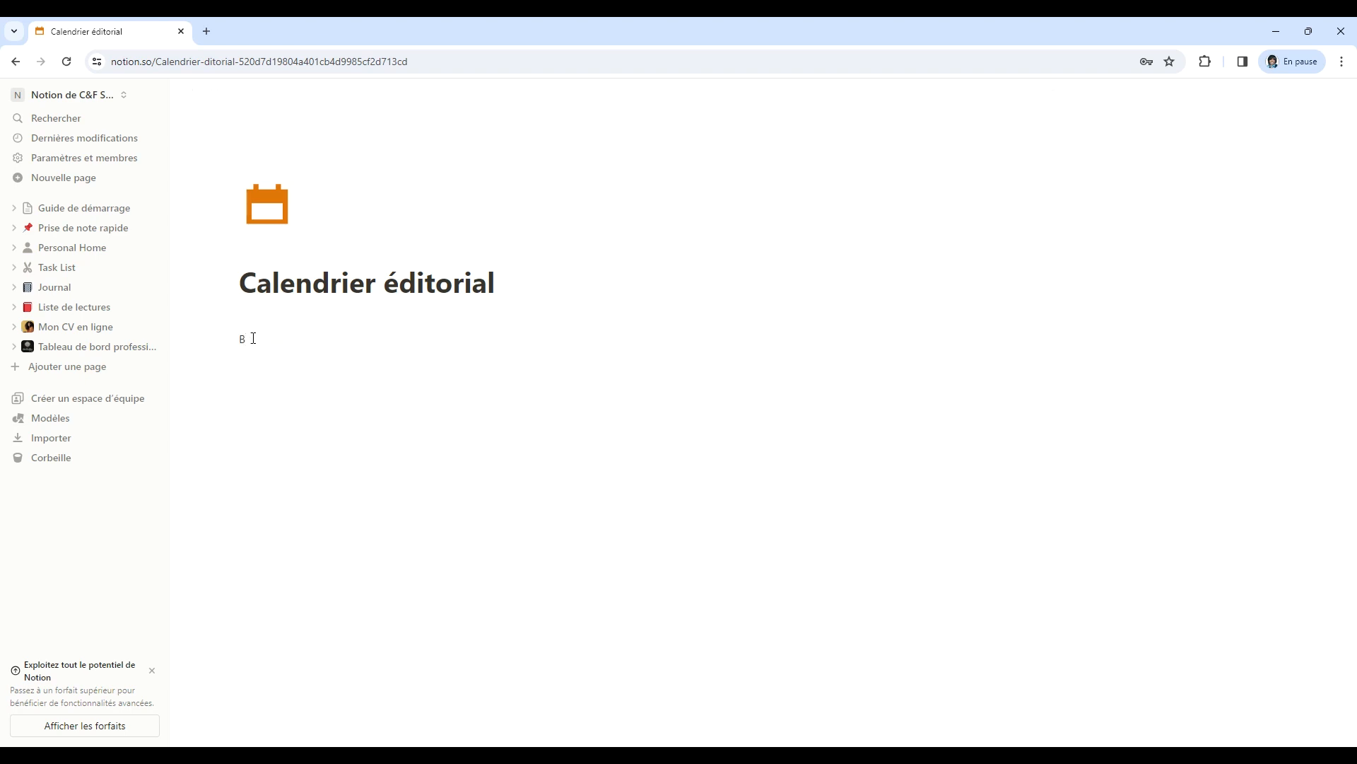
{"action": "type", "text": "Liste d'"}
{"action": "type", "text": "idée"}
{"action": "key", "text": "Return"}
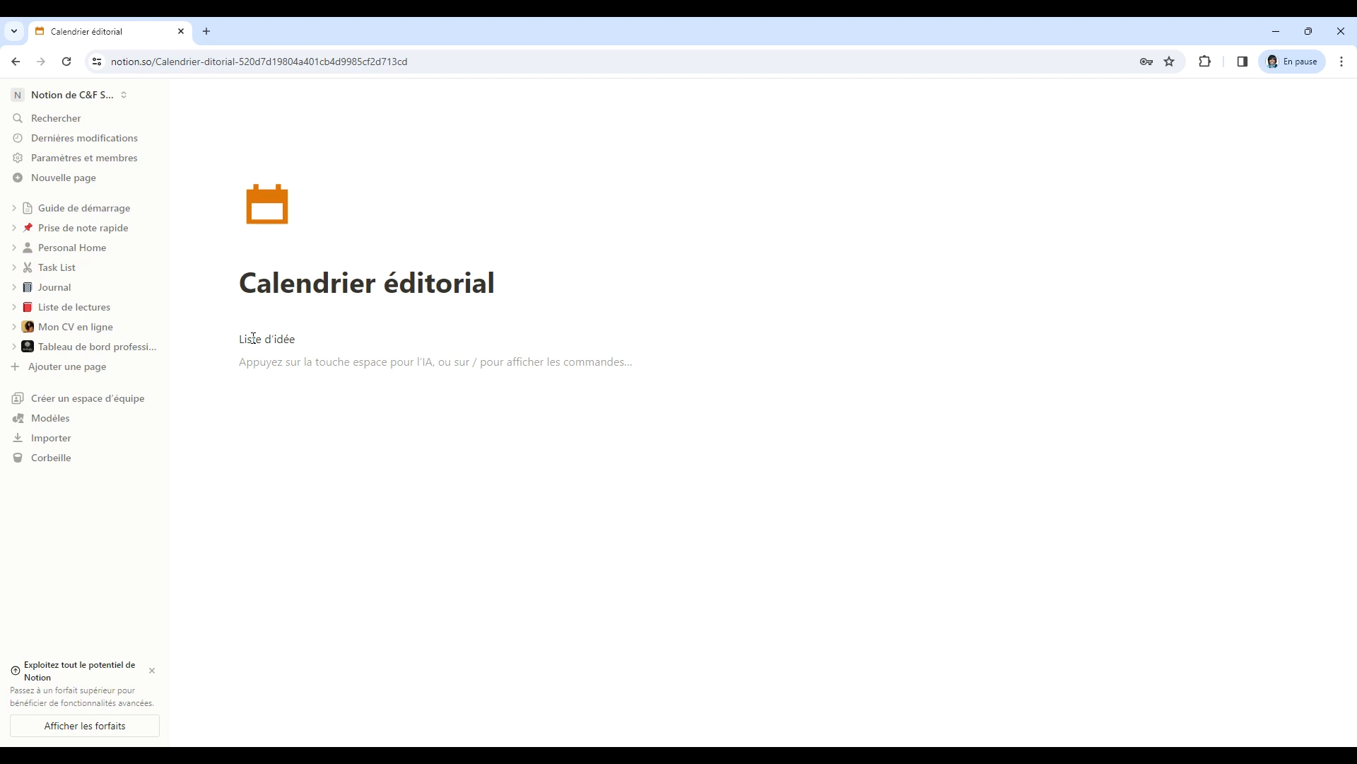
{"action": "type", "text": "C"}
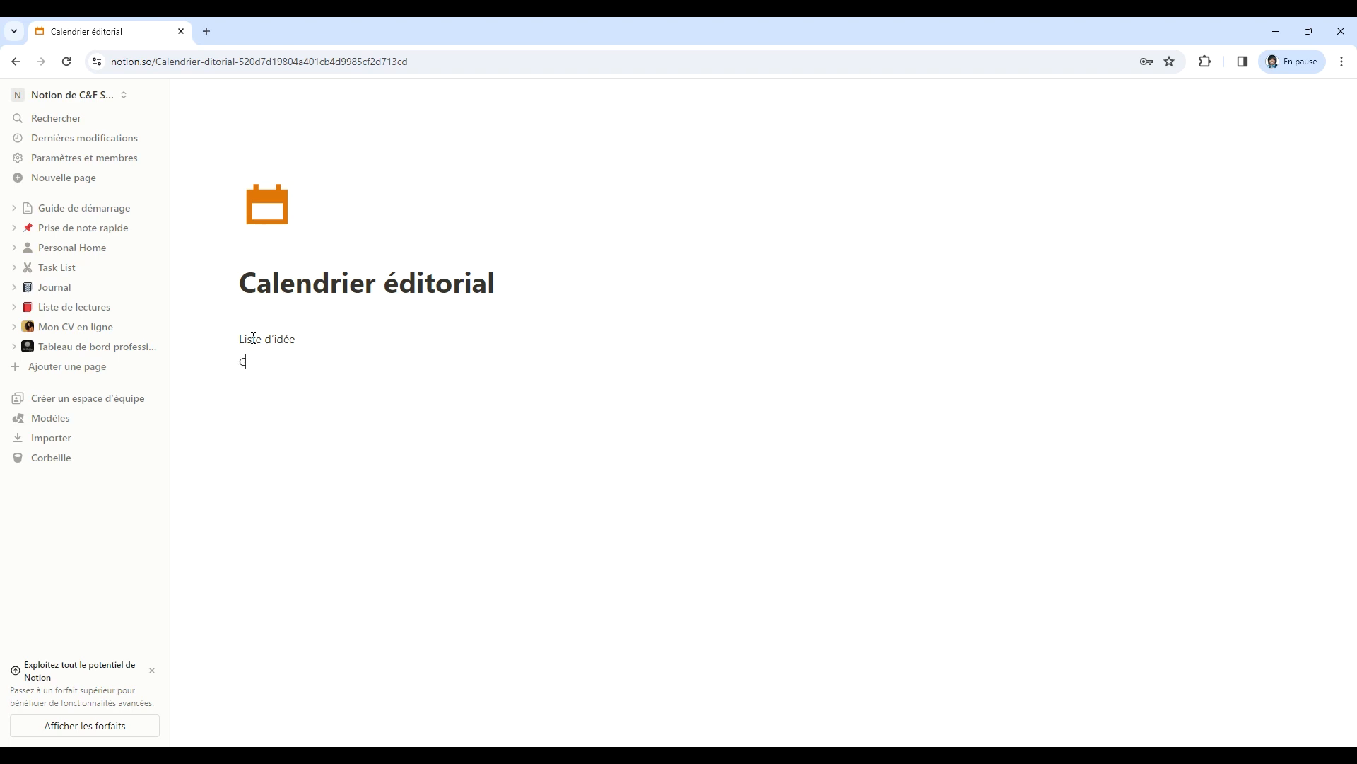
{"action": "type", "text": "alendrier éditorial"}
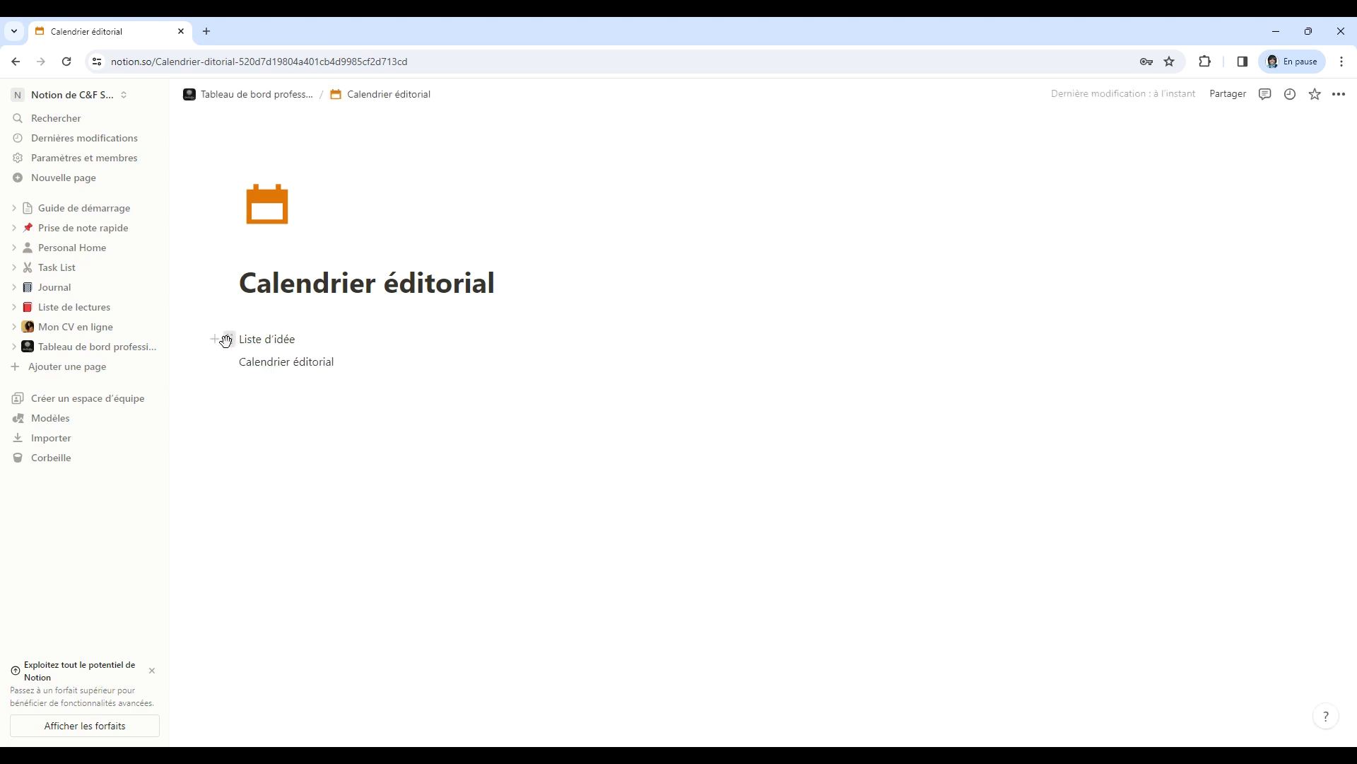
Turn the "Liste d'idée" and "Calendrier éditorial" text lines into Titre 2 headings.
{"action": "left_click", "coordinate": [230, 339]}
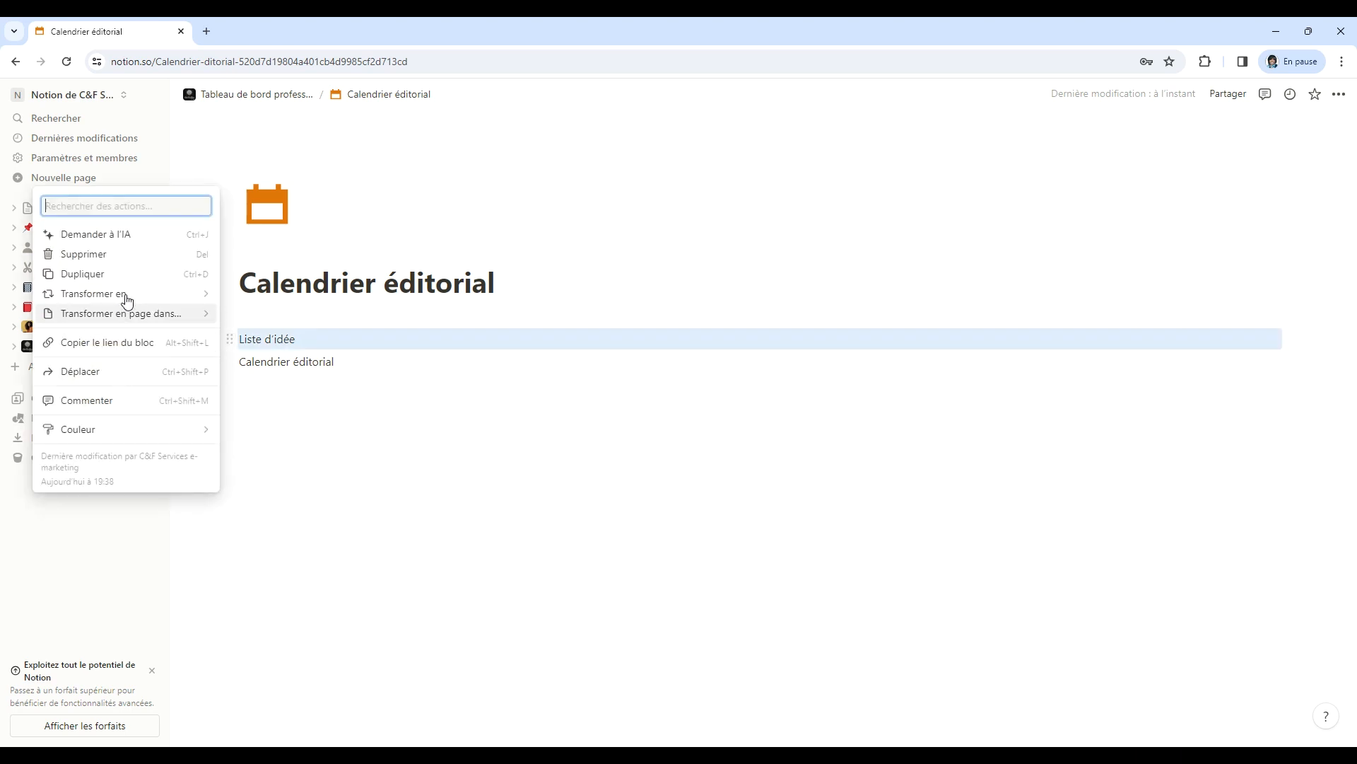
{"action": "mouse_move", "coordinate": [125, 296]}
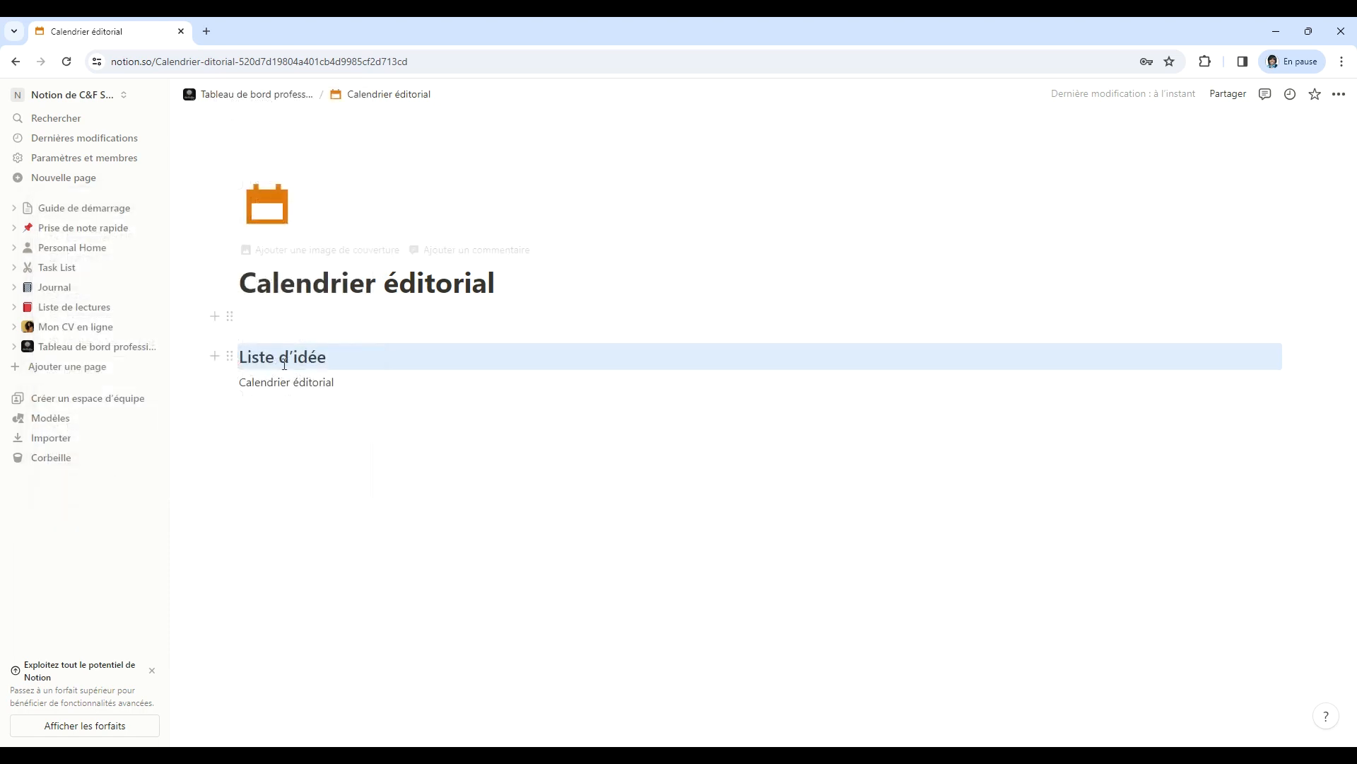
{"action": "left_click", "coordinate": [229, 381]}
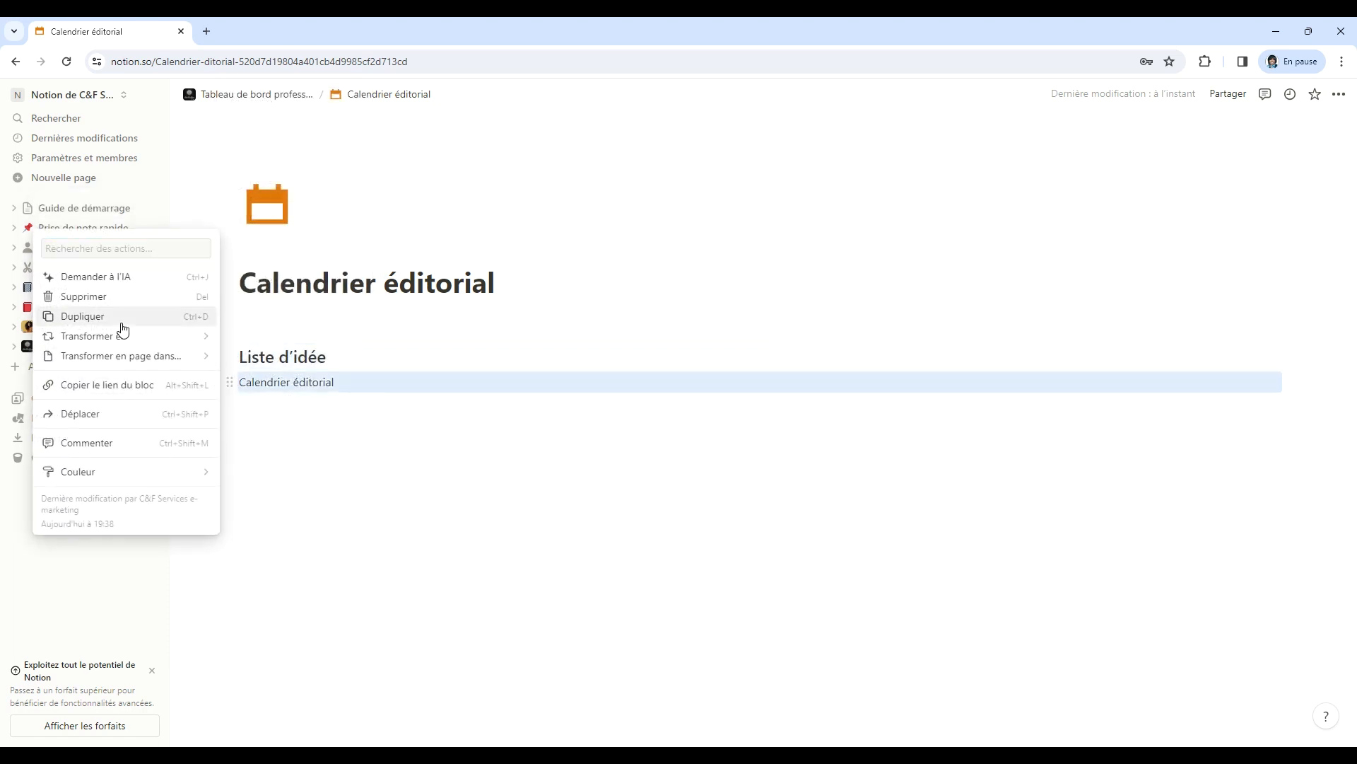
{"action": "mouse_move", "coordinate": [121, 337]}
{"action": "left_click", "coordinate": [269, 178]}
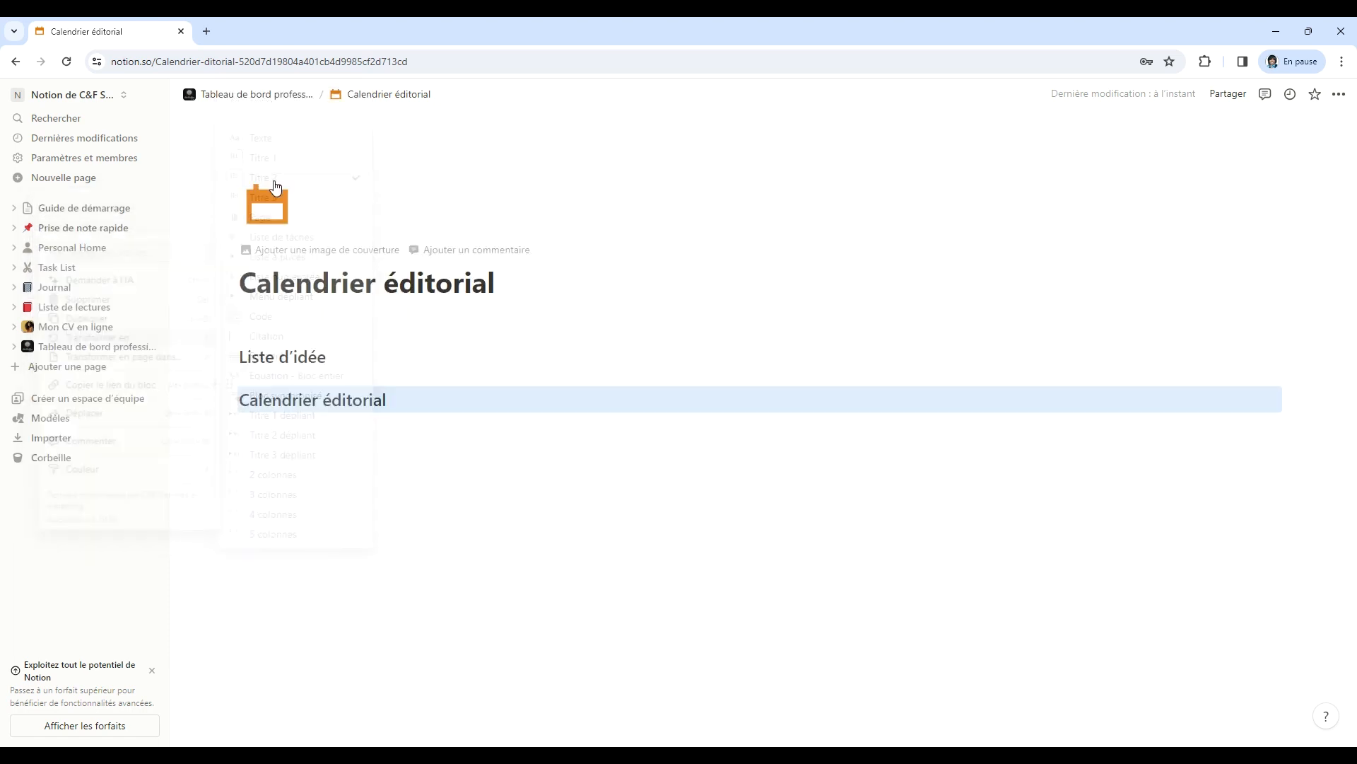
Give the "Calendrier éditorial" and "Liste d'idée" headings the Fond orange background colour.
{"action": "left_click", "coordinate": [230, 399]}
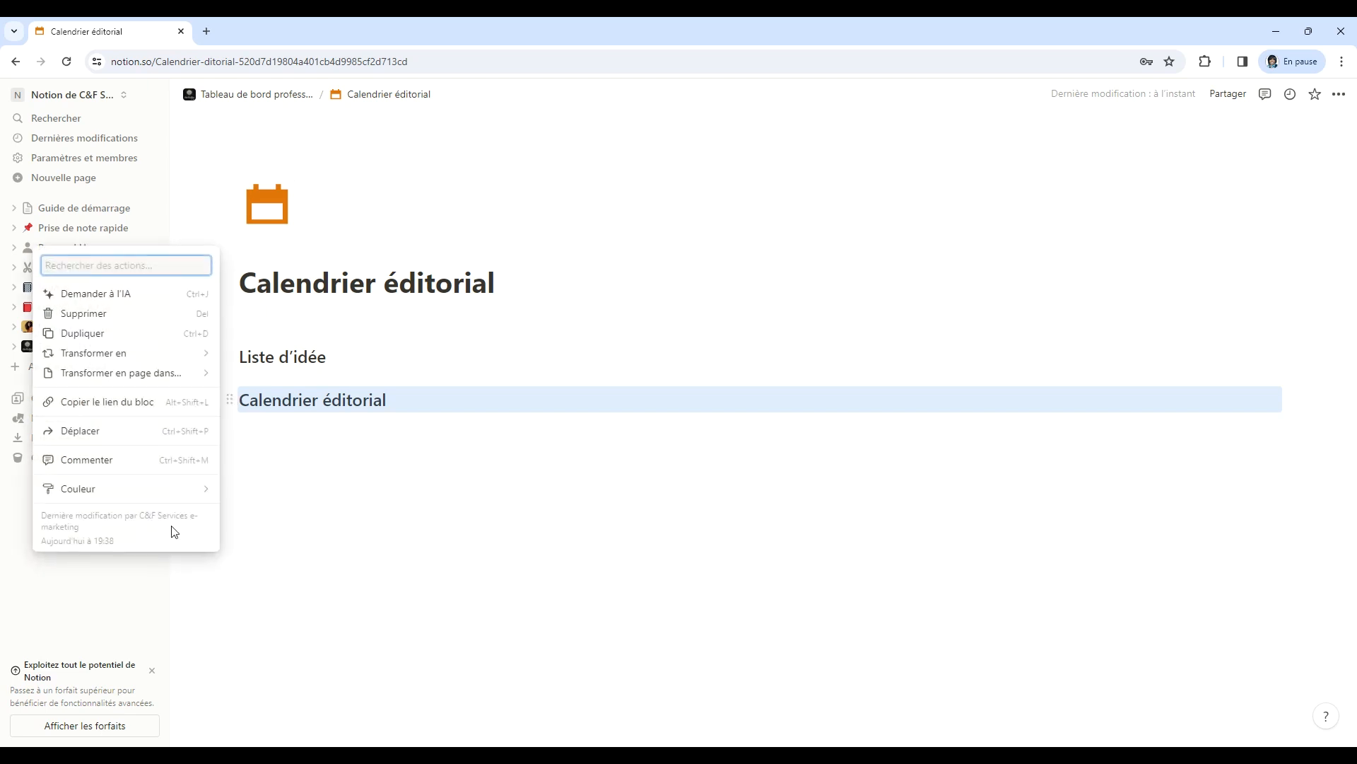
{"action": "mouse_move", "coordinate": [158, 489]}
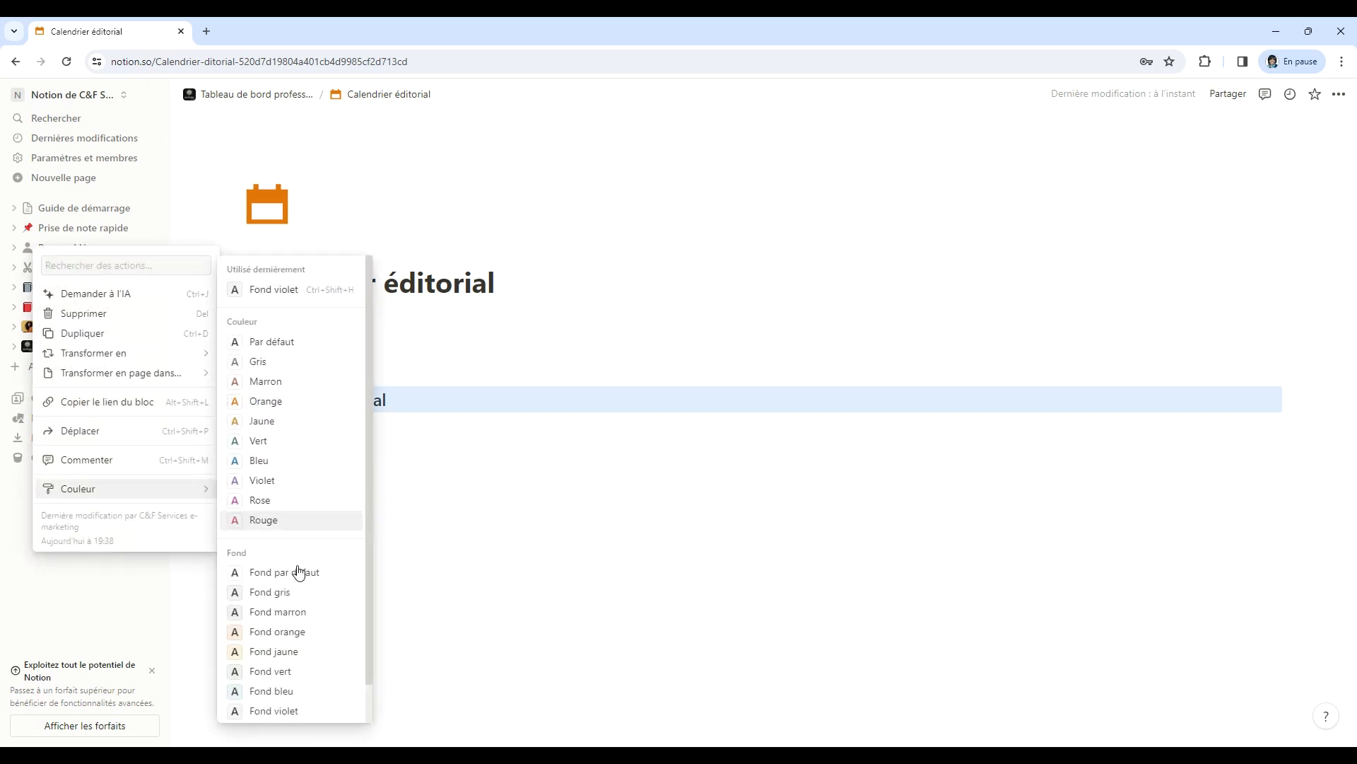
{"action": "left_click", "coordinate": [294, 632]}
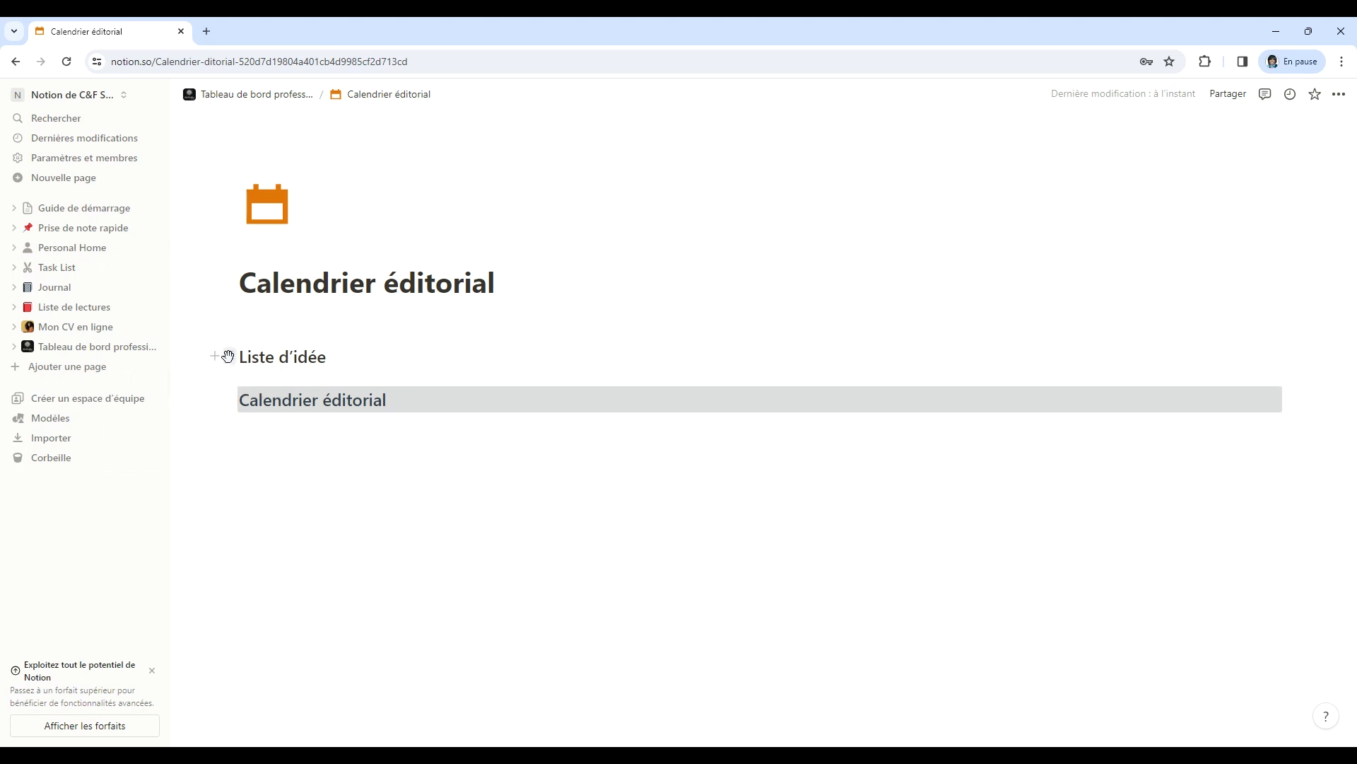
{"action": "left_click", "coordinate": [222, 351]}
{"action": "mouse_move", "coordinate": [91, 449]}
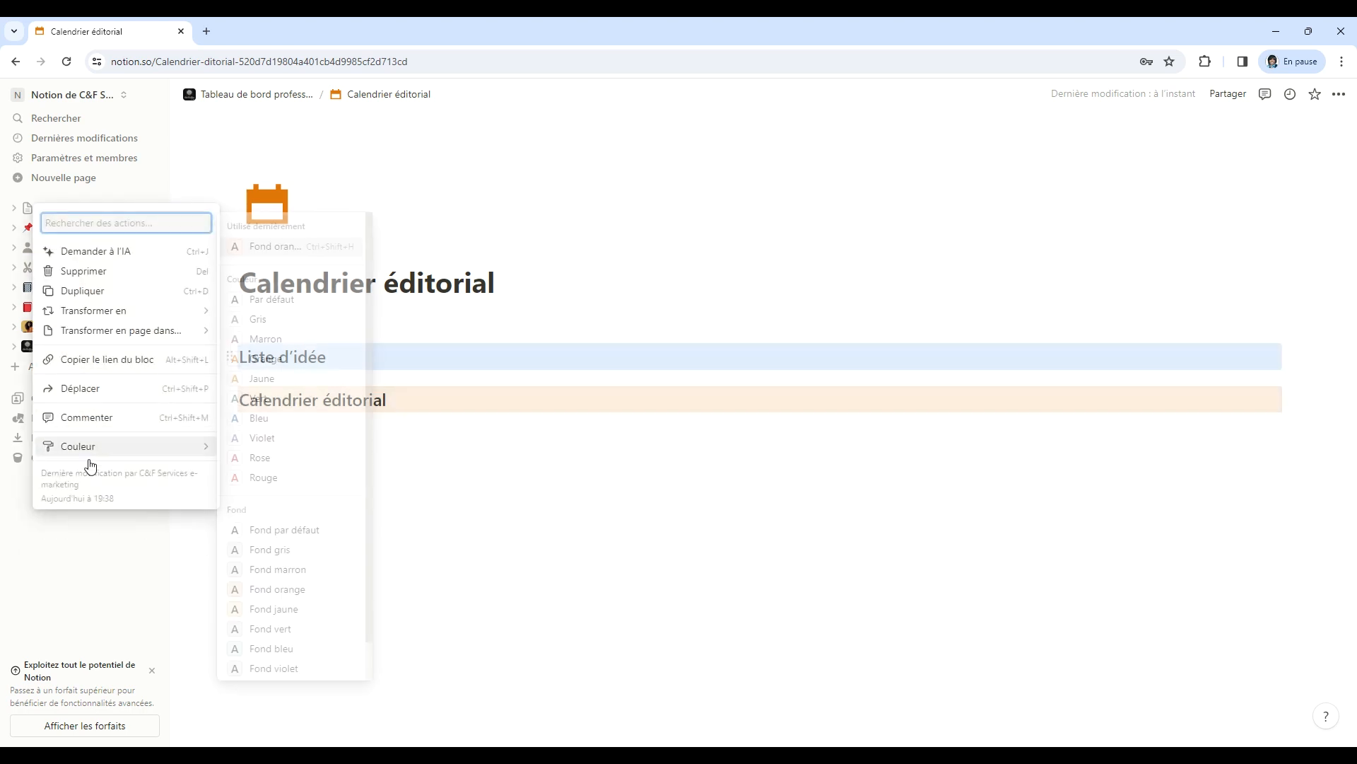
{"action": "left_click", "coordinate": [301, 587]}
Place the "Calendrier éditorial" heading in a second column beside "Liste d'idée", try narrowing the "Liste d'idée" column, and undo that resize.
{"action": "left_click_drag", "start_coordinate": [227, 399], "coordinate": [1291, 355]}
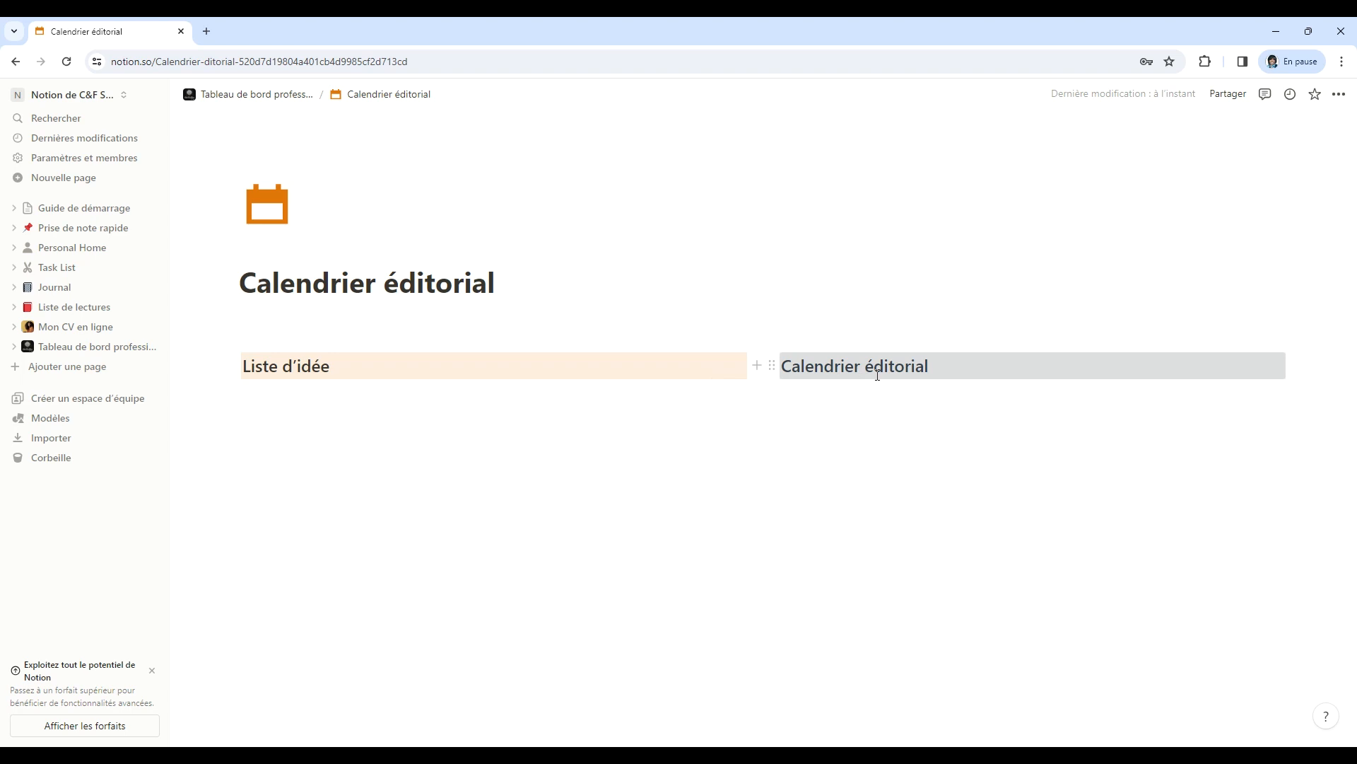
{"action": "mouse_move", "coordinate": [772, 365]}
{"action": "left_mouse_down"}
{"action": "mouse_move", "coordinate": [728, 364]}
{"action": "mouse_move", "coordinate": [771, 365]}
{"action": "left_mouse_up"}
{"action": "left_click_drag", "start_coordinate": [764, 378], "coordinate": [505, 369]}
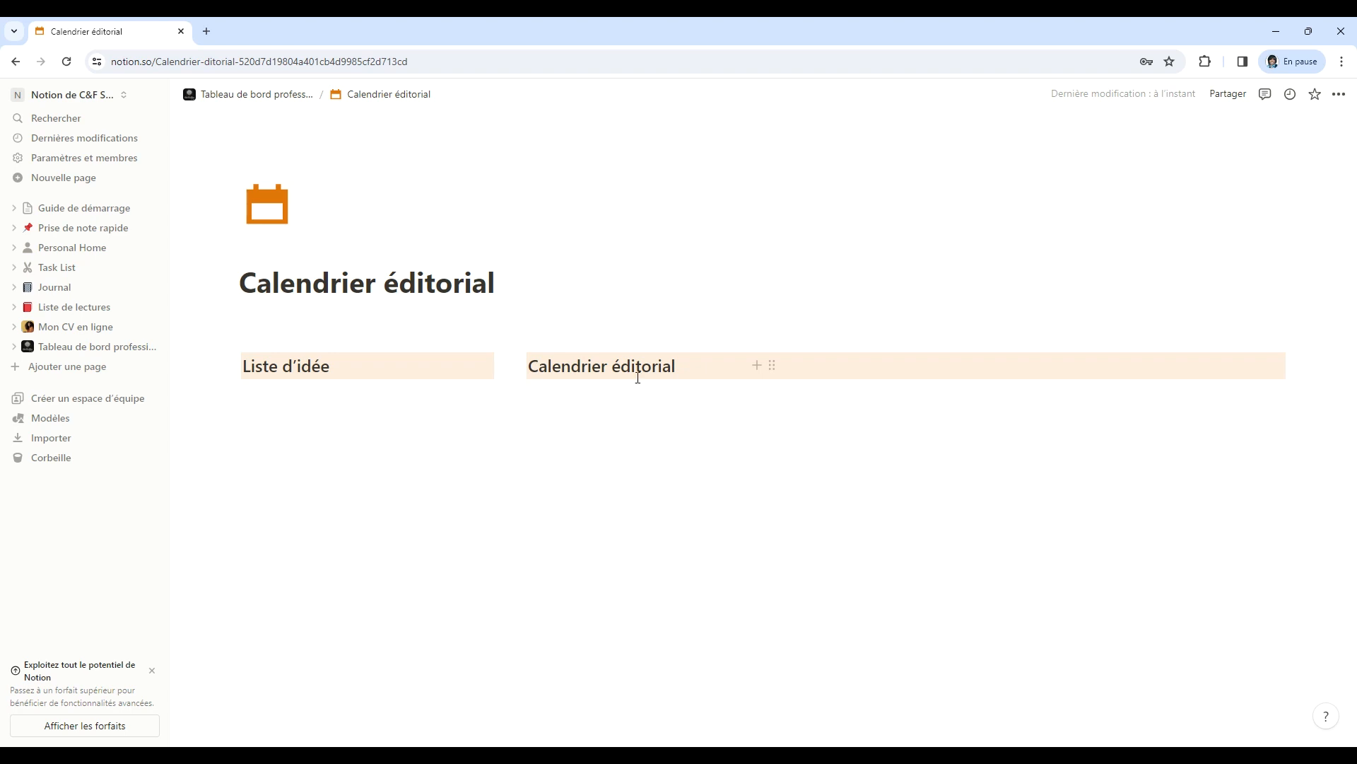
{"action": "key", "text": "ctrl+z"}
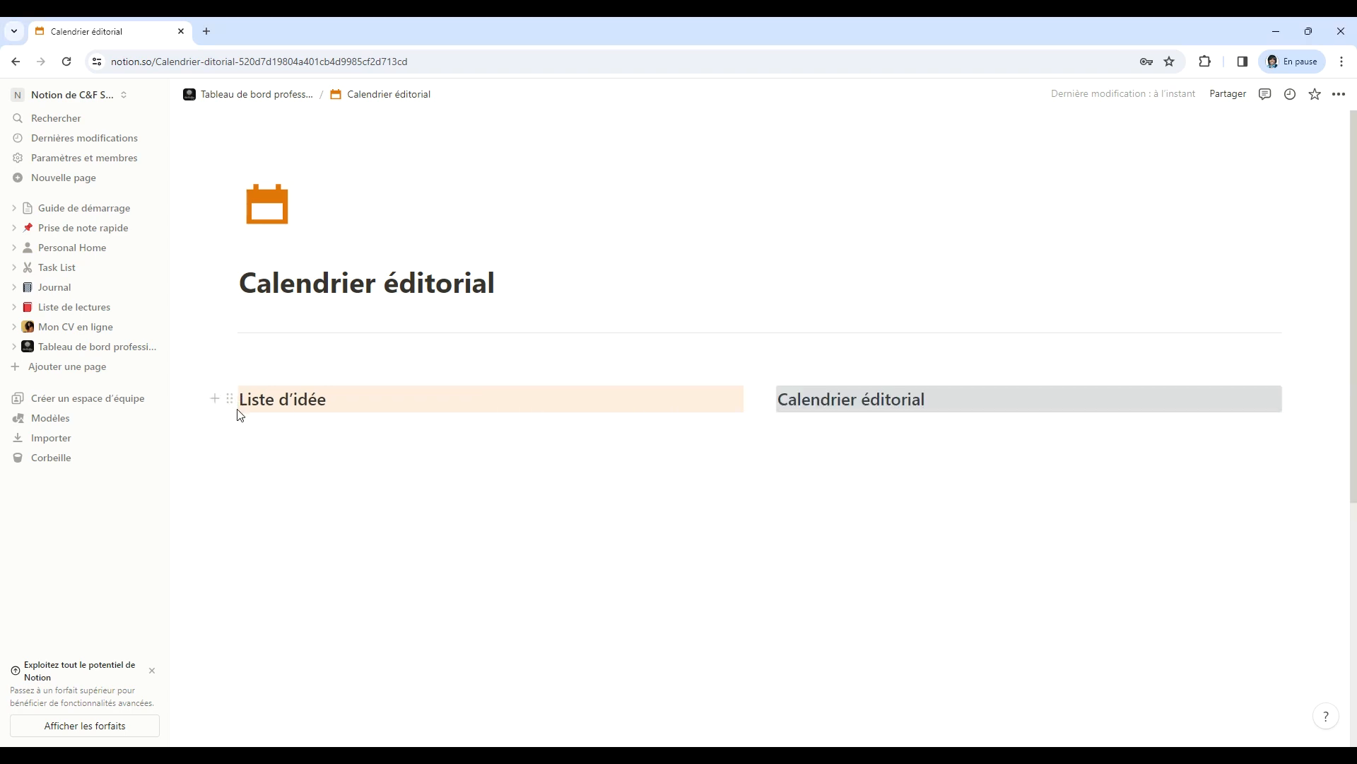
Set the background of both column headings, "Liste d'idée" and "Calendrier éditorial", to Fond bleu.
{"action": "left_click", "coordinate": [230, 400]}
{"action": "mouse_move", "coordinate": [86, 494]}
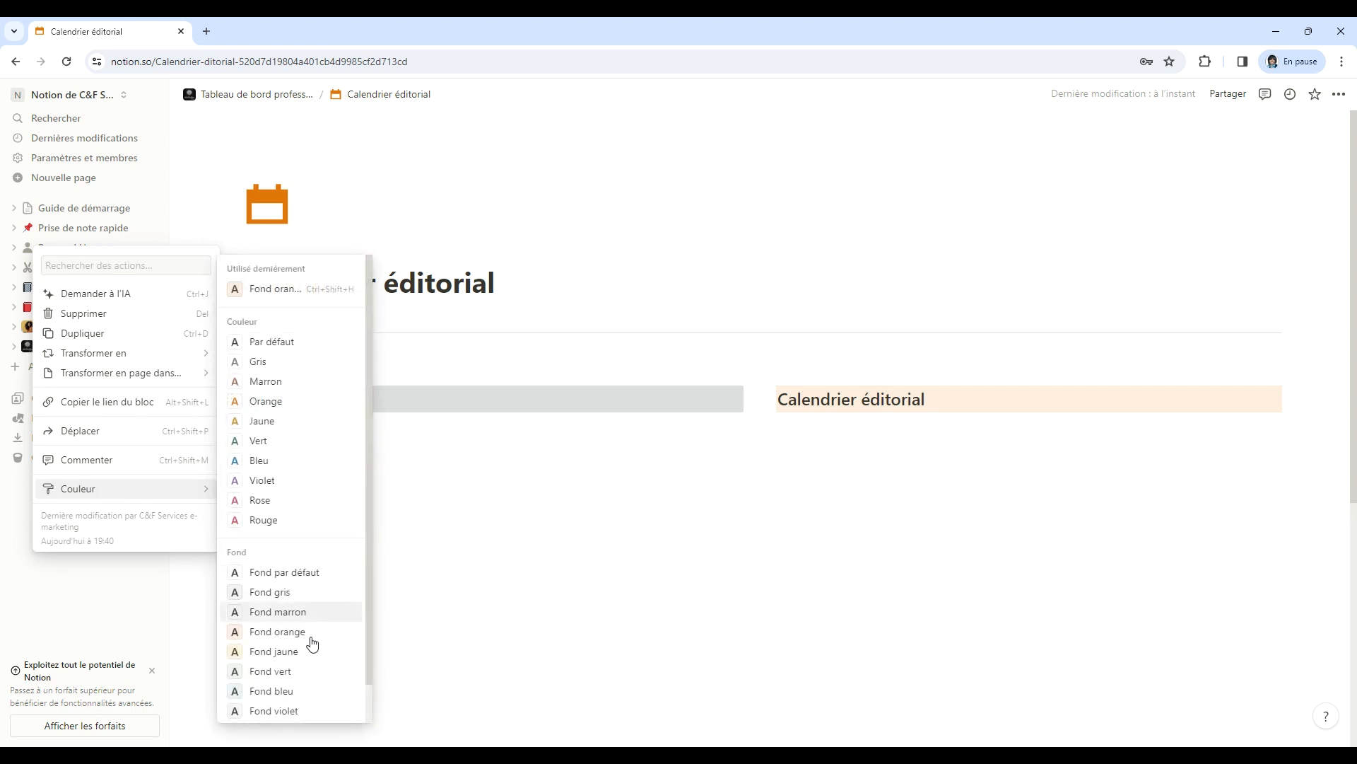
{"action": "left_click", "coordinate": [273, 691]}
{"action": "left_click", "coordinate": [769, 400]}
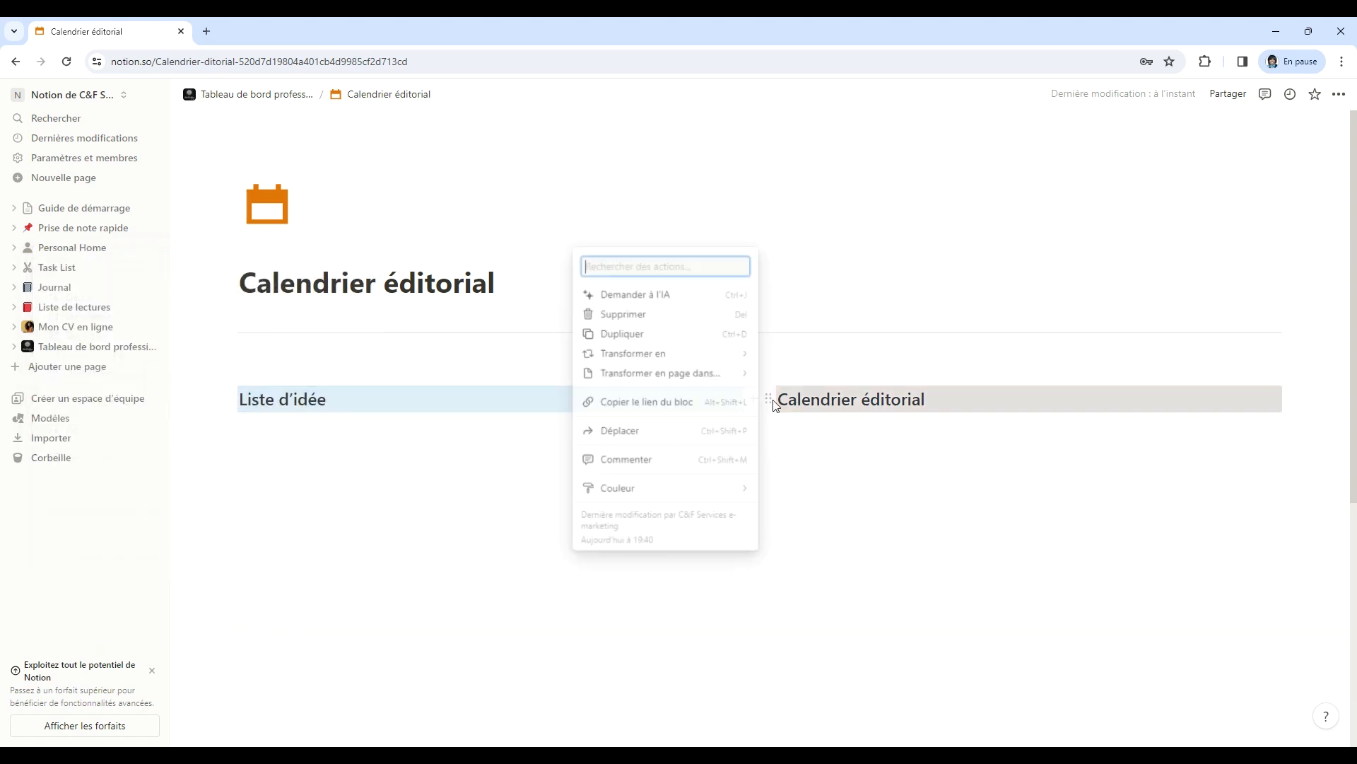
{"action": "mouse_move", "coordinate": [637, 490]}
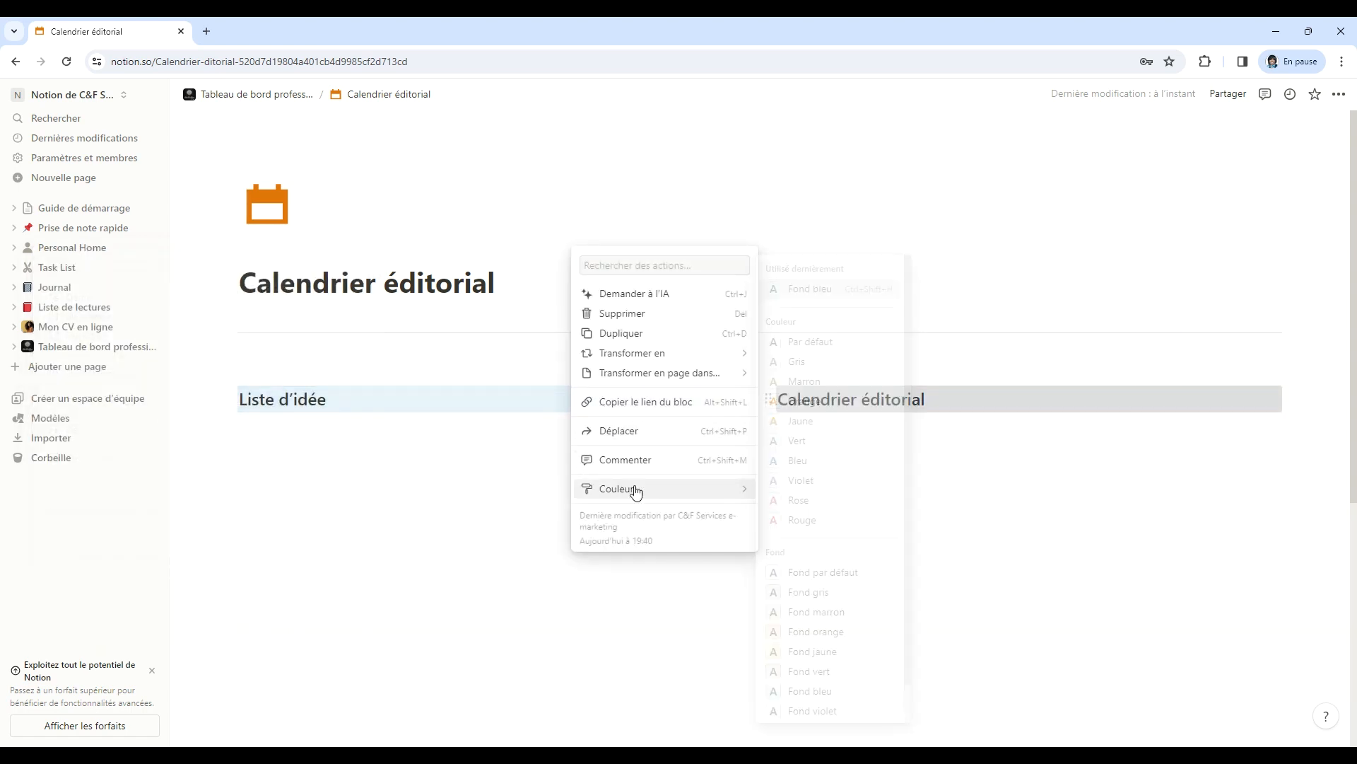
{"action": "left_click", "coordinate": [806, 691]}
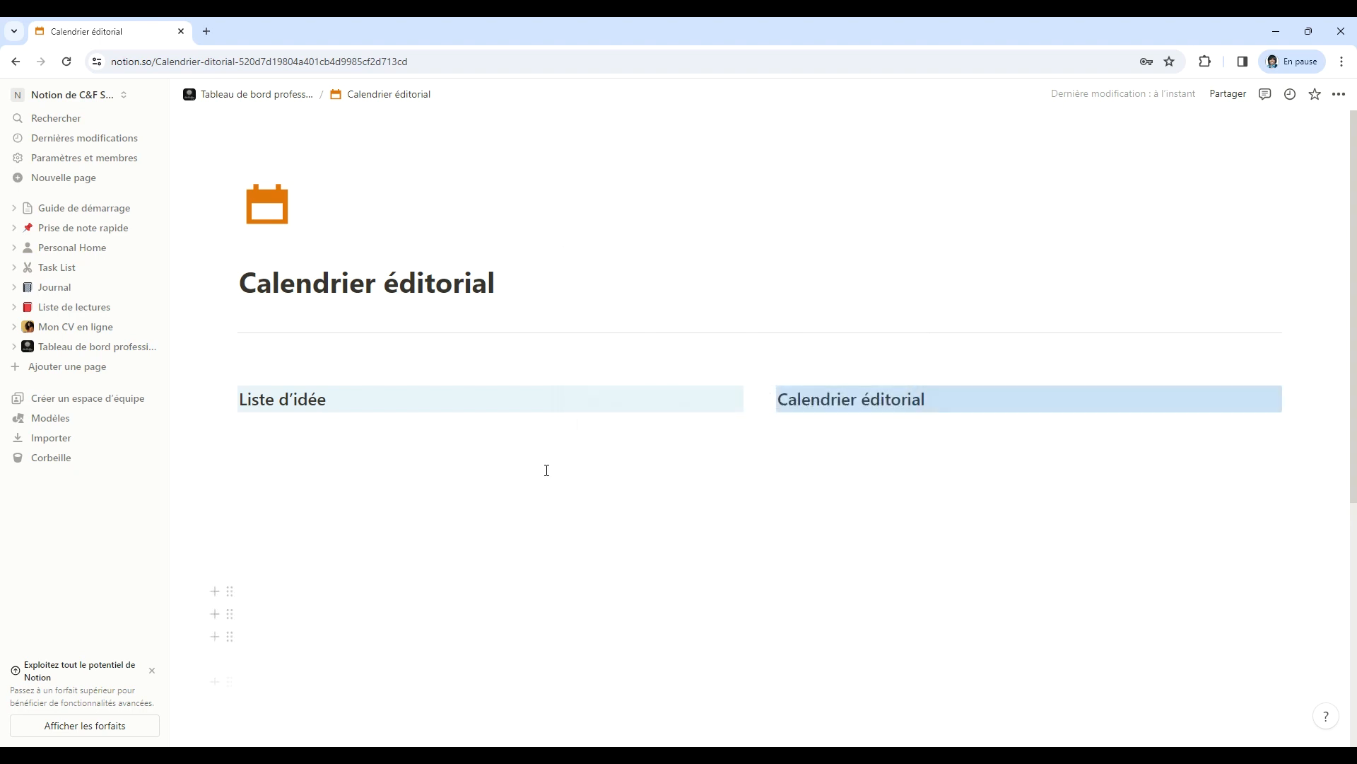
Add the text line "MON AGENDA" between the separator and the two column headings, preceded by an empty line.
{"action": "left_click", "coordinate": [274, 362]}
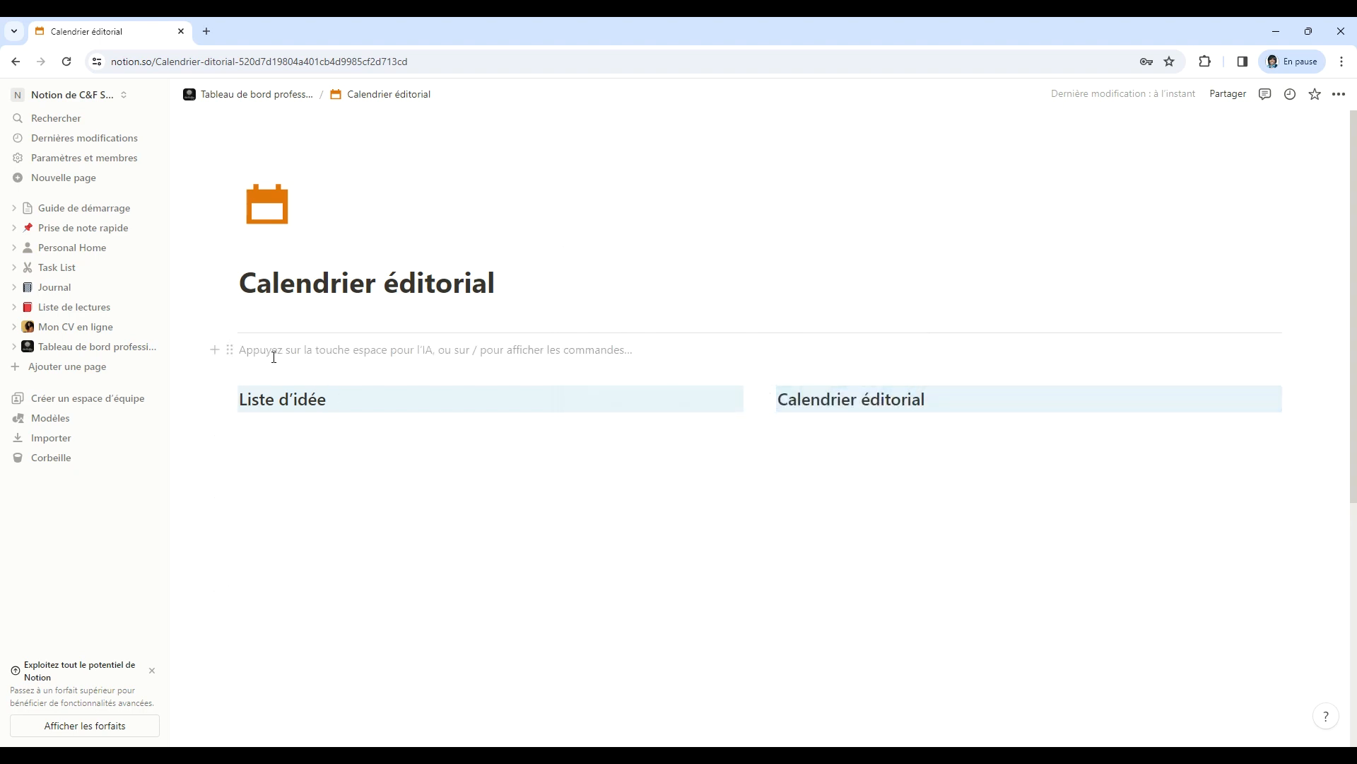
{"action": "key", "text": "Return"}
{"action": "type", "text": "Mon"}
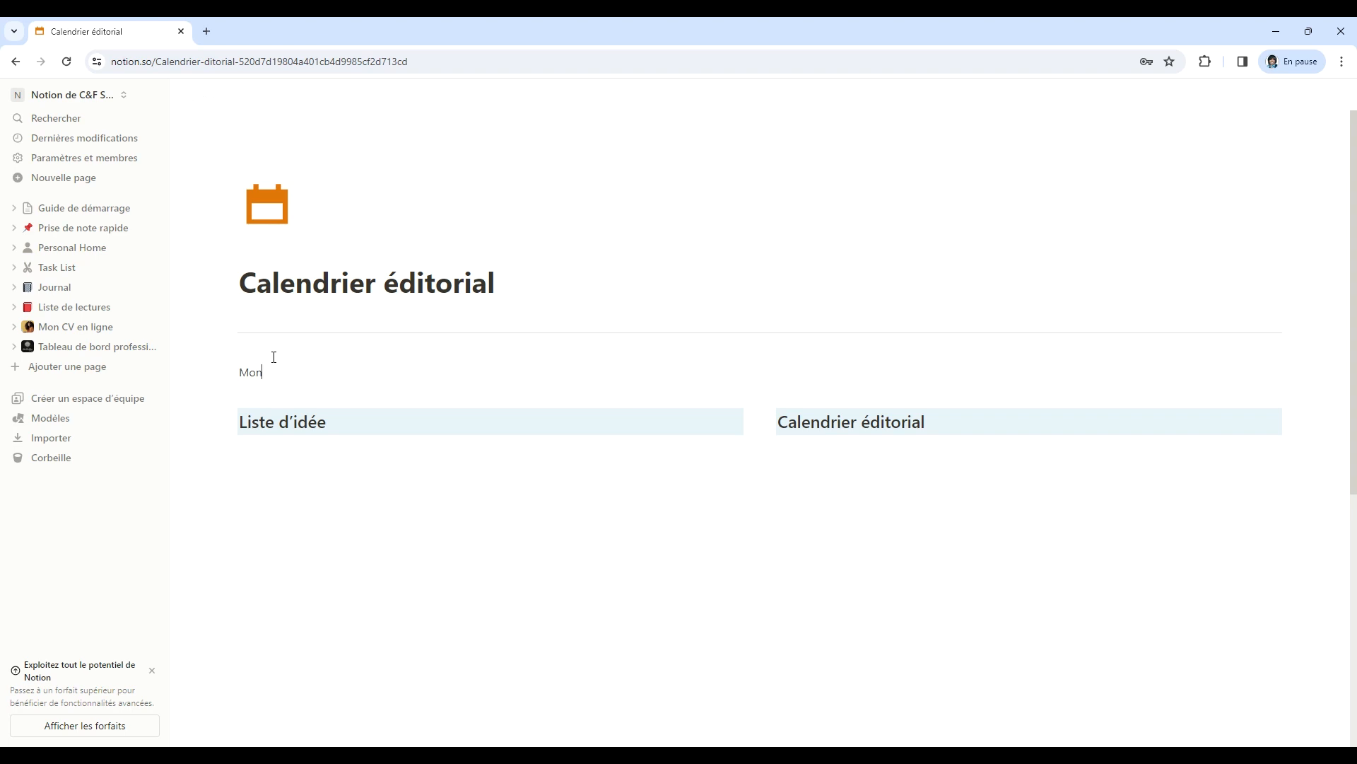
{"action": "type", "text": " agenda"}
{"action": "triple_click", "coordinate": [280, 371]}
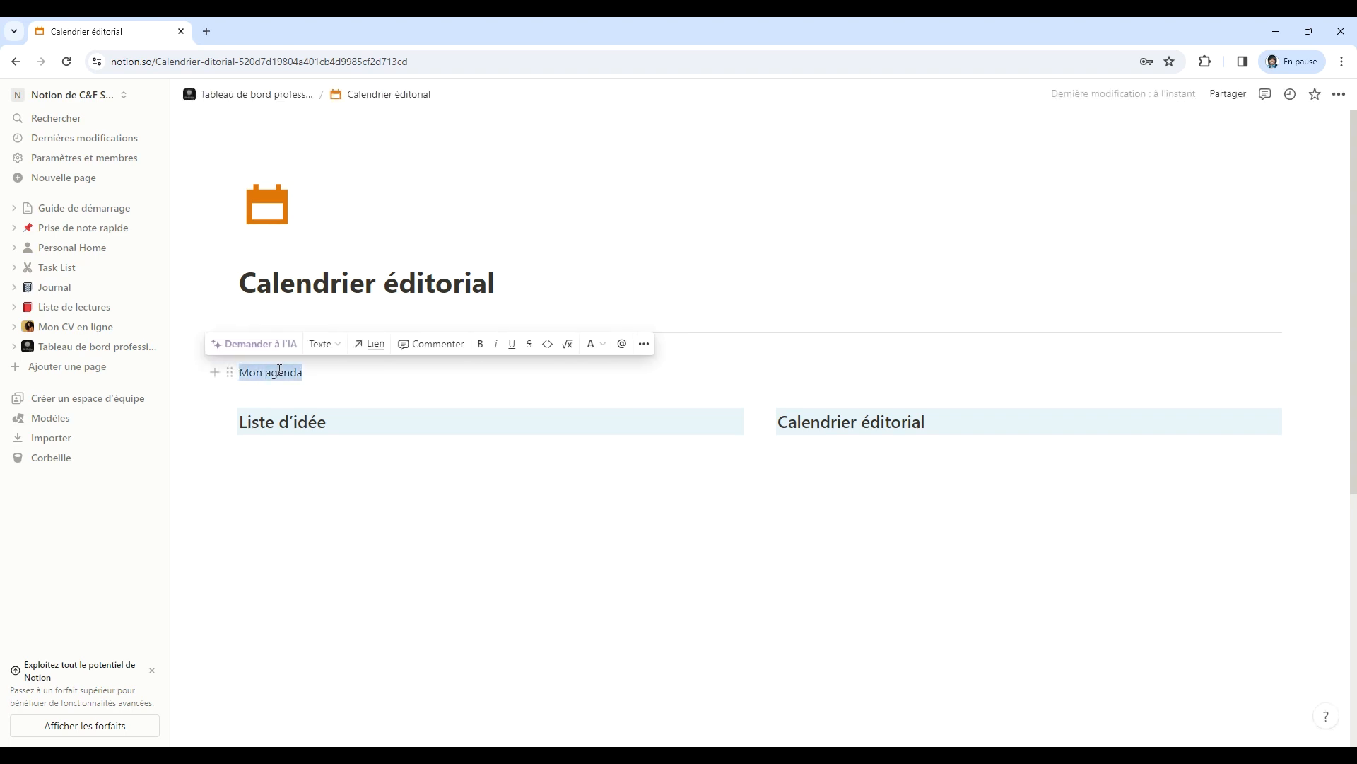
{"action": "type", "text": "MON AGENDA"}
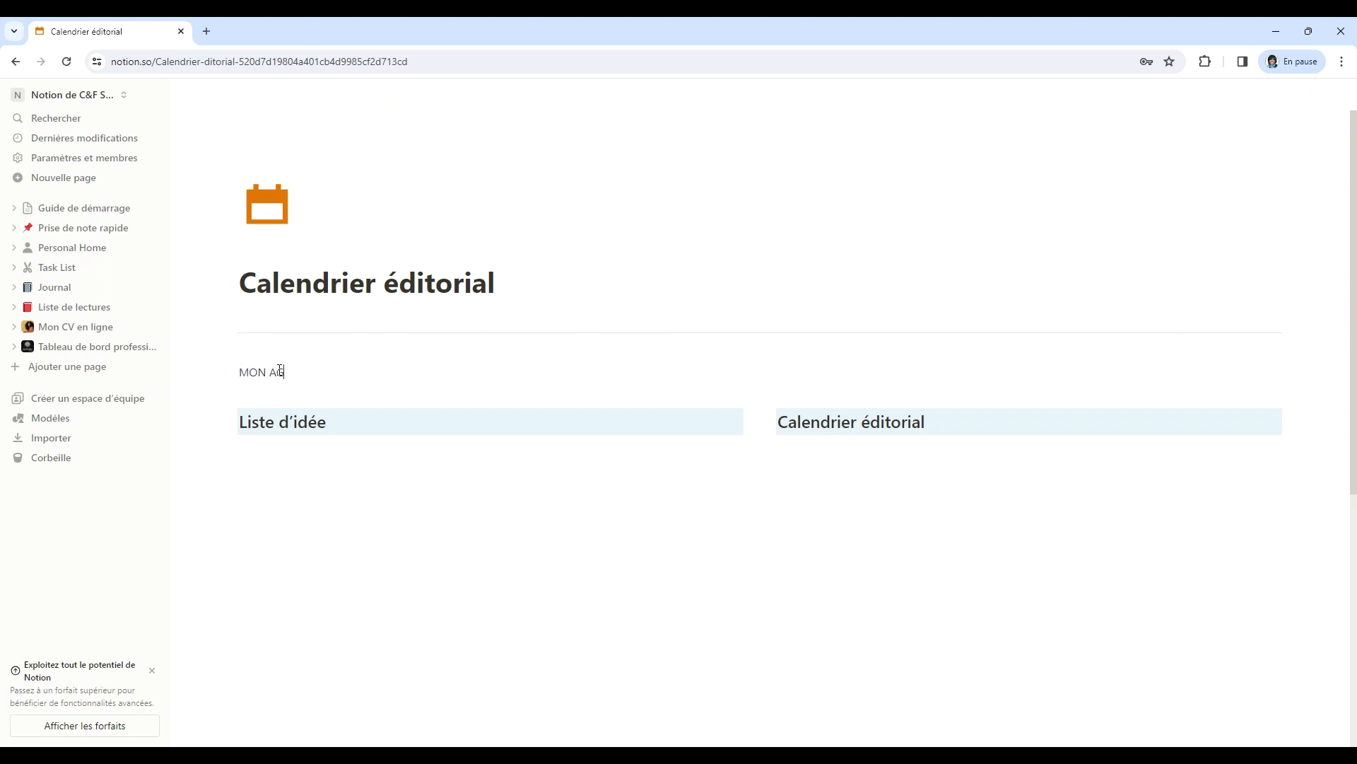
Turn the "MON AGENDA" line into a Titre 2 heading with the Fond orange background.
{"action": "left_click", "coordinate": [230, 372]}
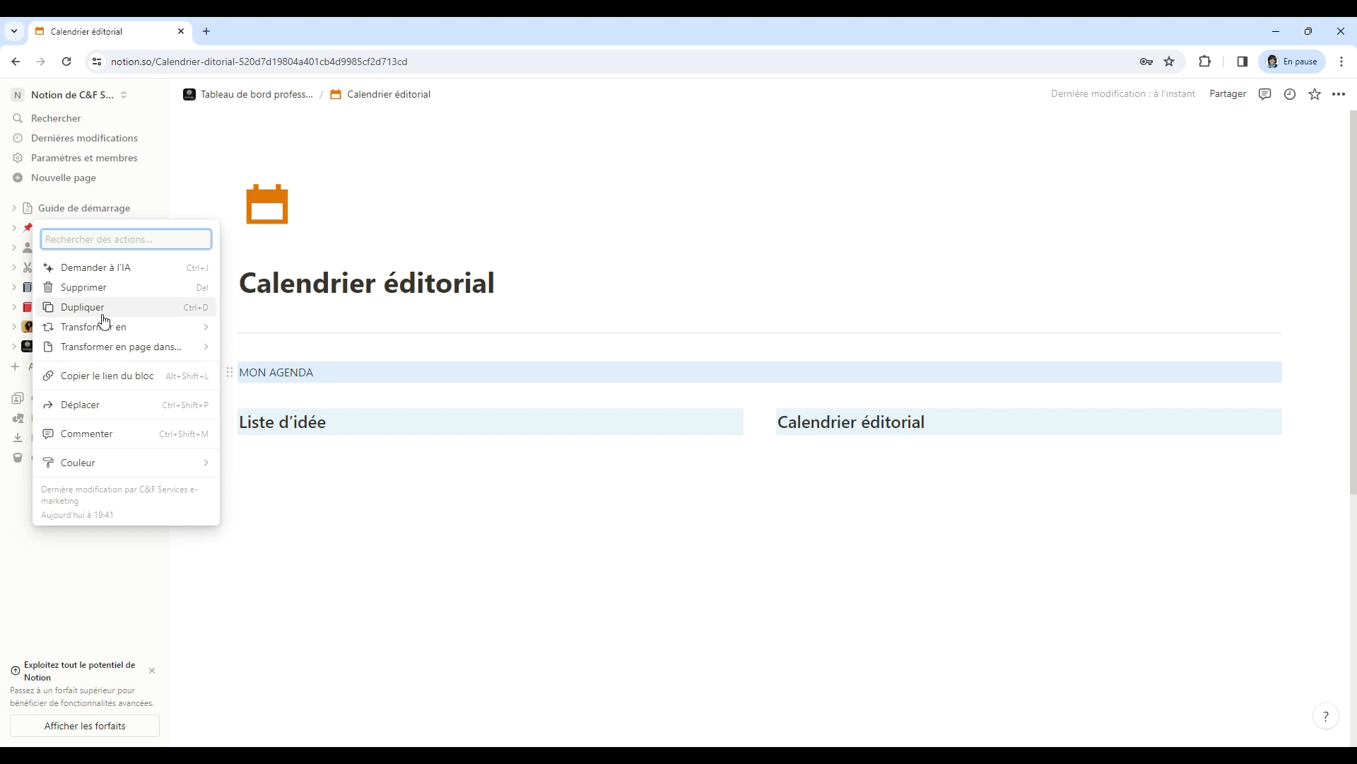
{"action": "mouse_move", "coordinate": [103, 328]}
{"action": "left_click", "coordinate": [286, 169]}
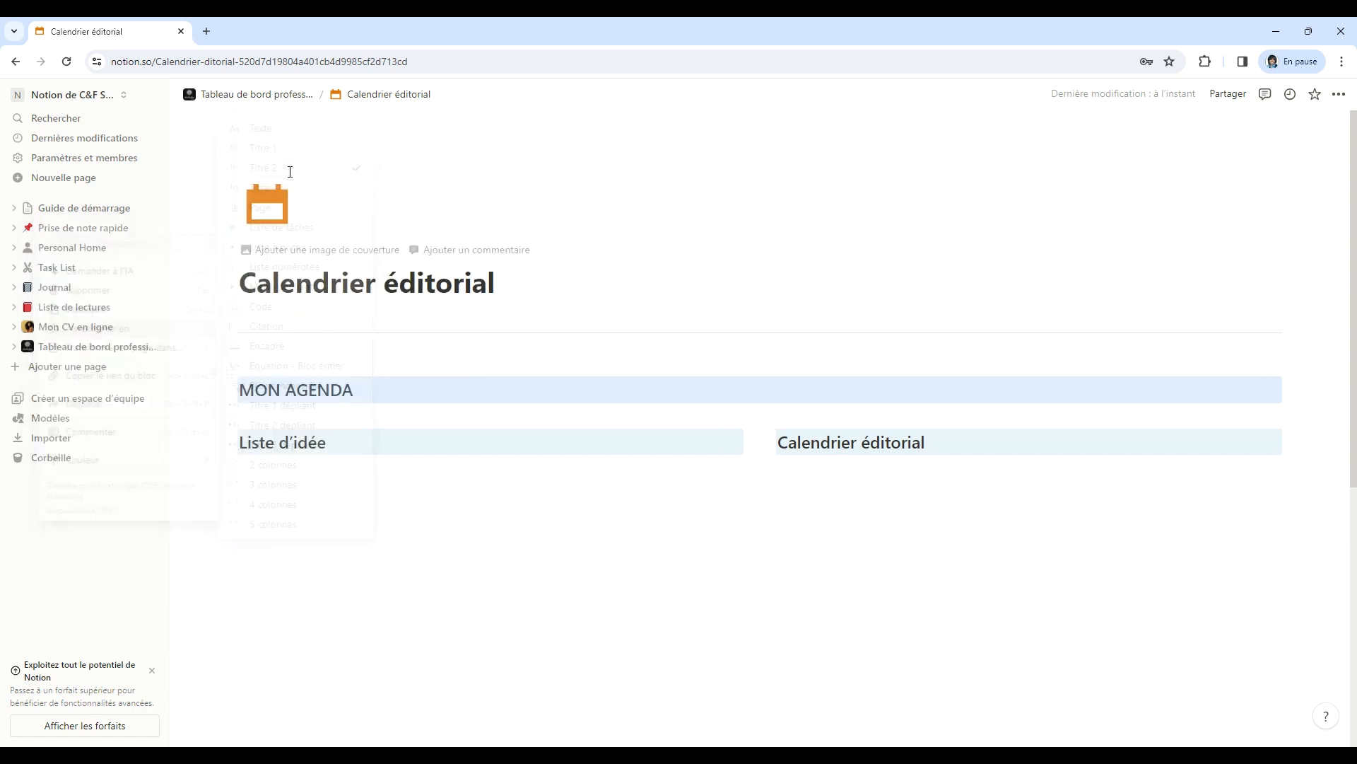
{"action": "left_click", "coordinate": [226, 389]}
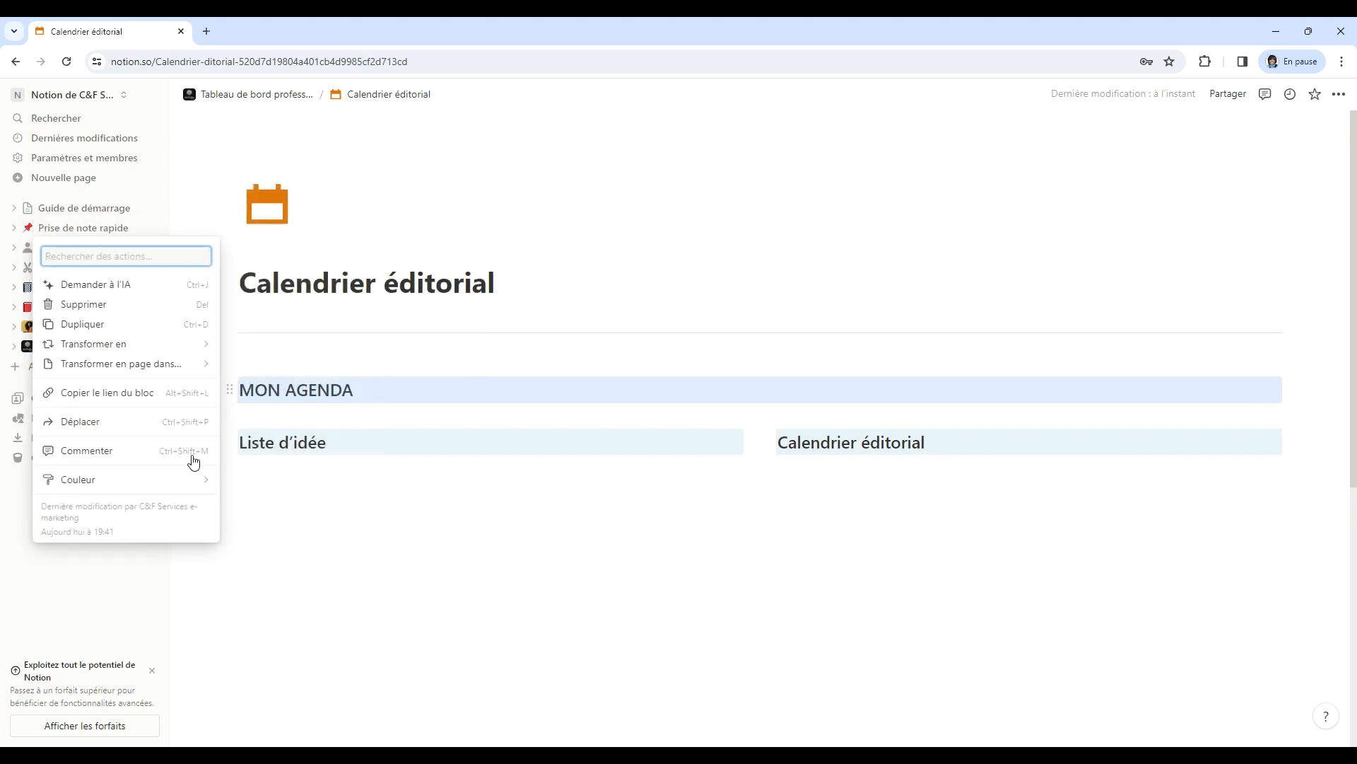
{"action": "mouse_move", "coordinate": [139, 484]}
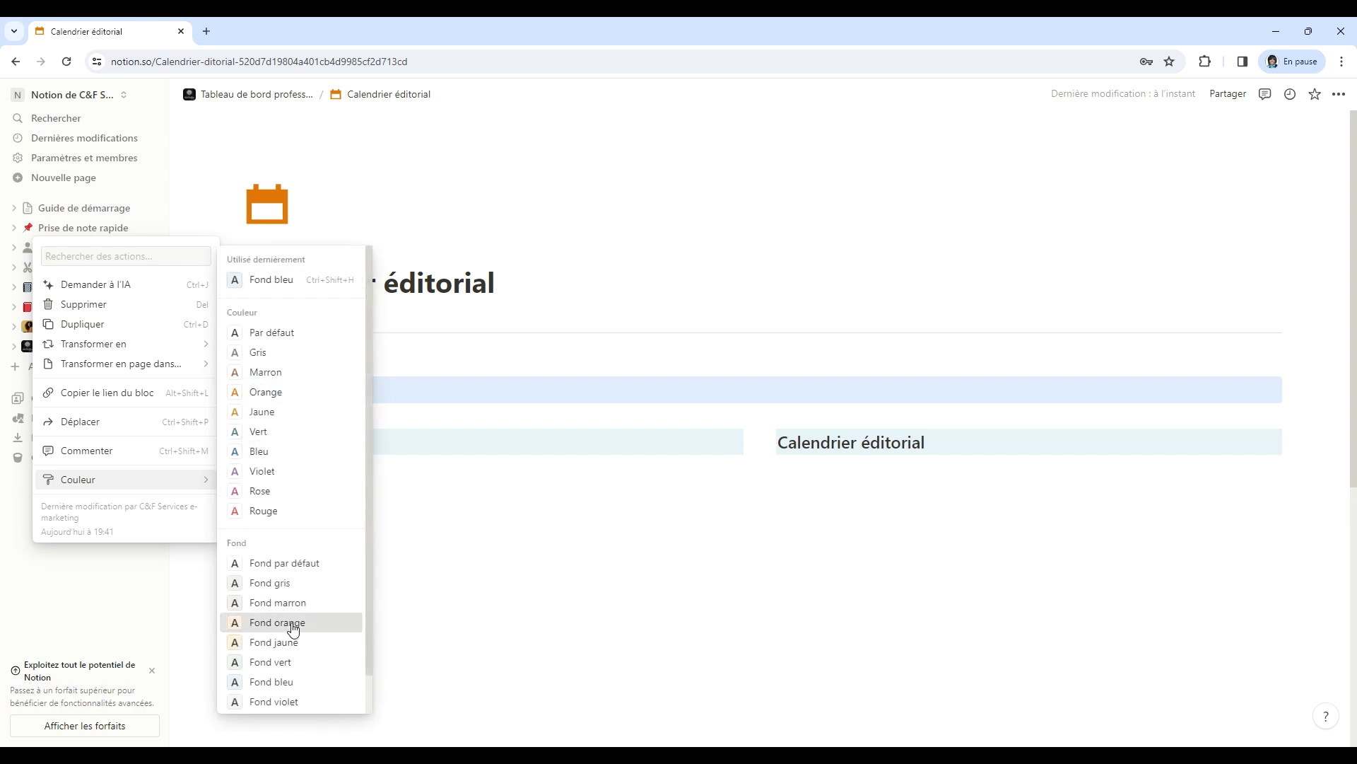
{"action": "left_click", "coordinate": [270, 582]}
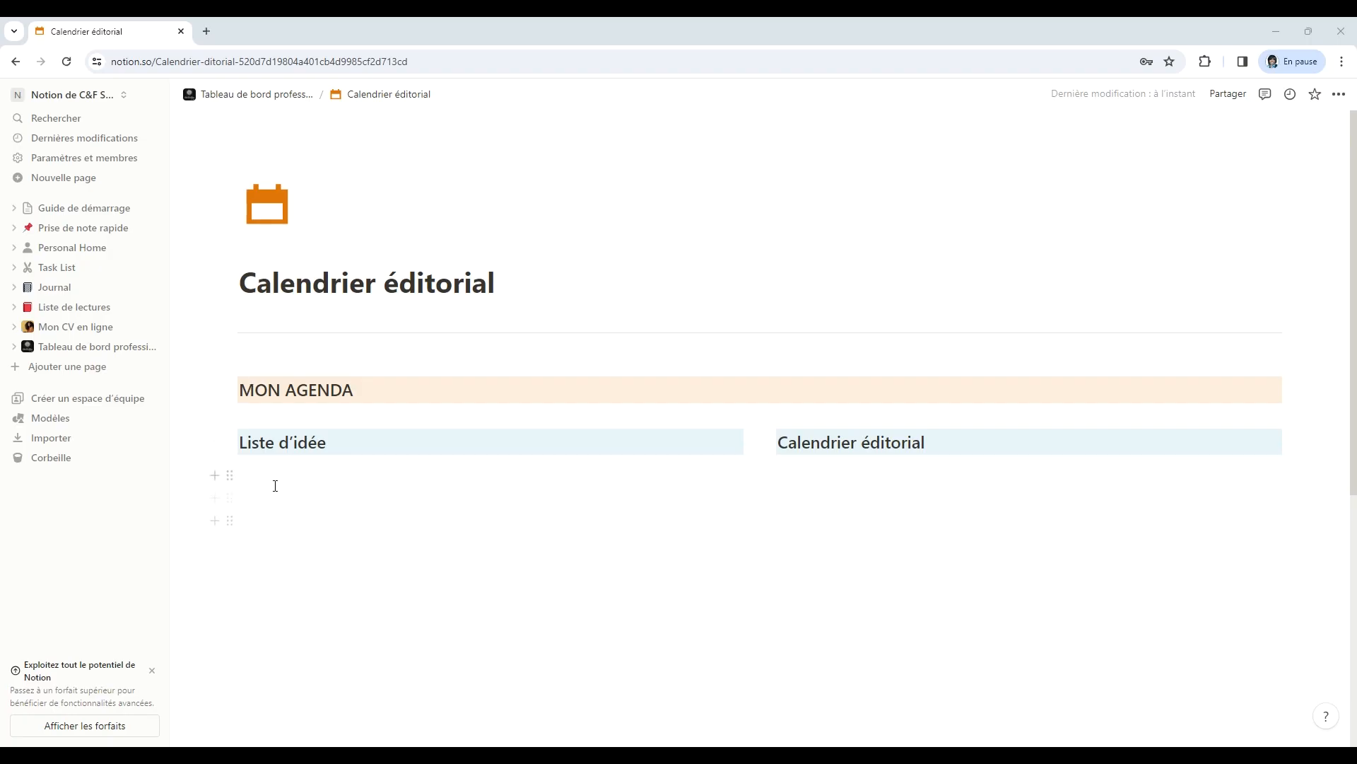
{"action": "left_click", "coordinate": [257, 493]}
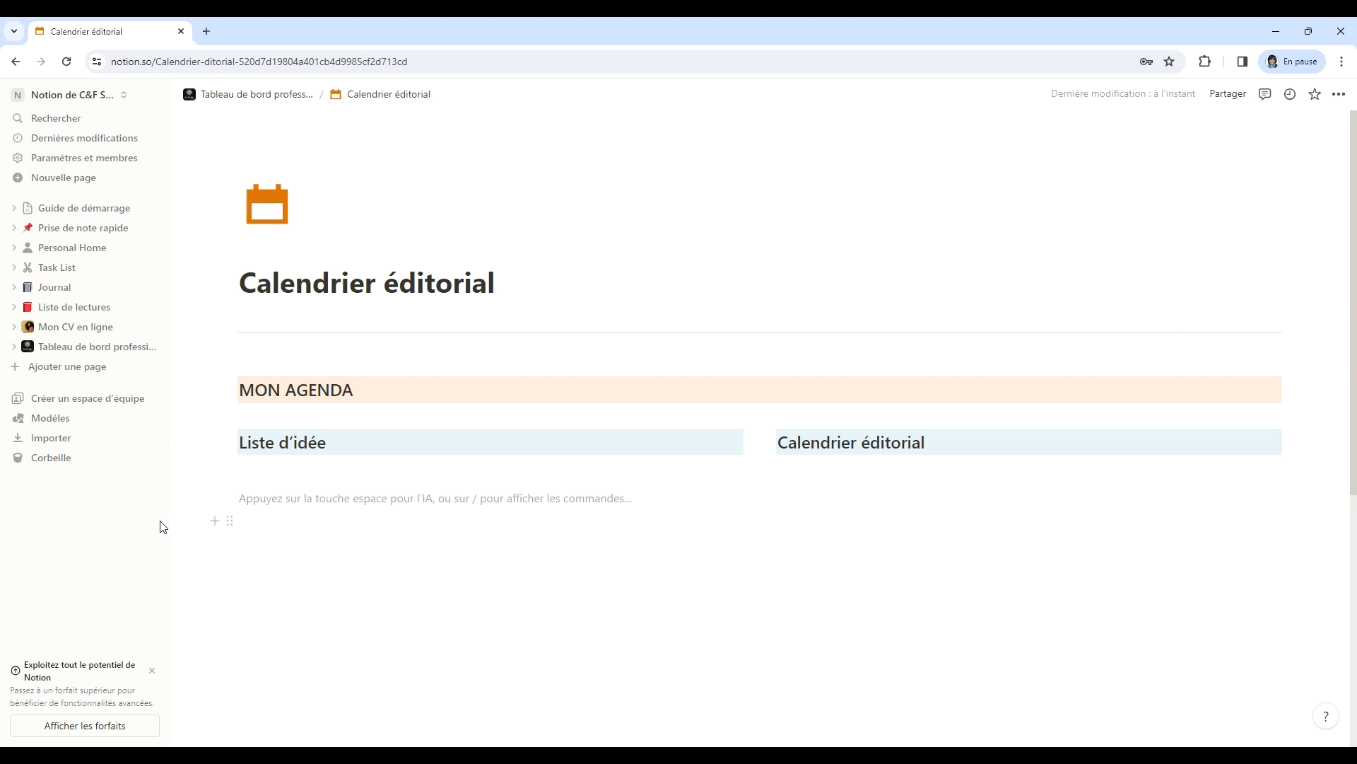
{"action": "type", "text": "/"}
{"action": "scroll", "coordinate": [367, 375], "scroll_direction": "down", "scroll_amount": 10}
{"action": "type", "text": "B"}
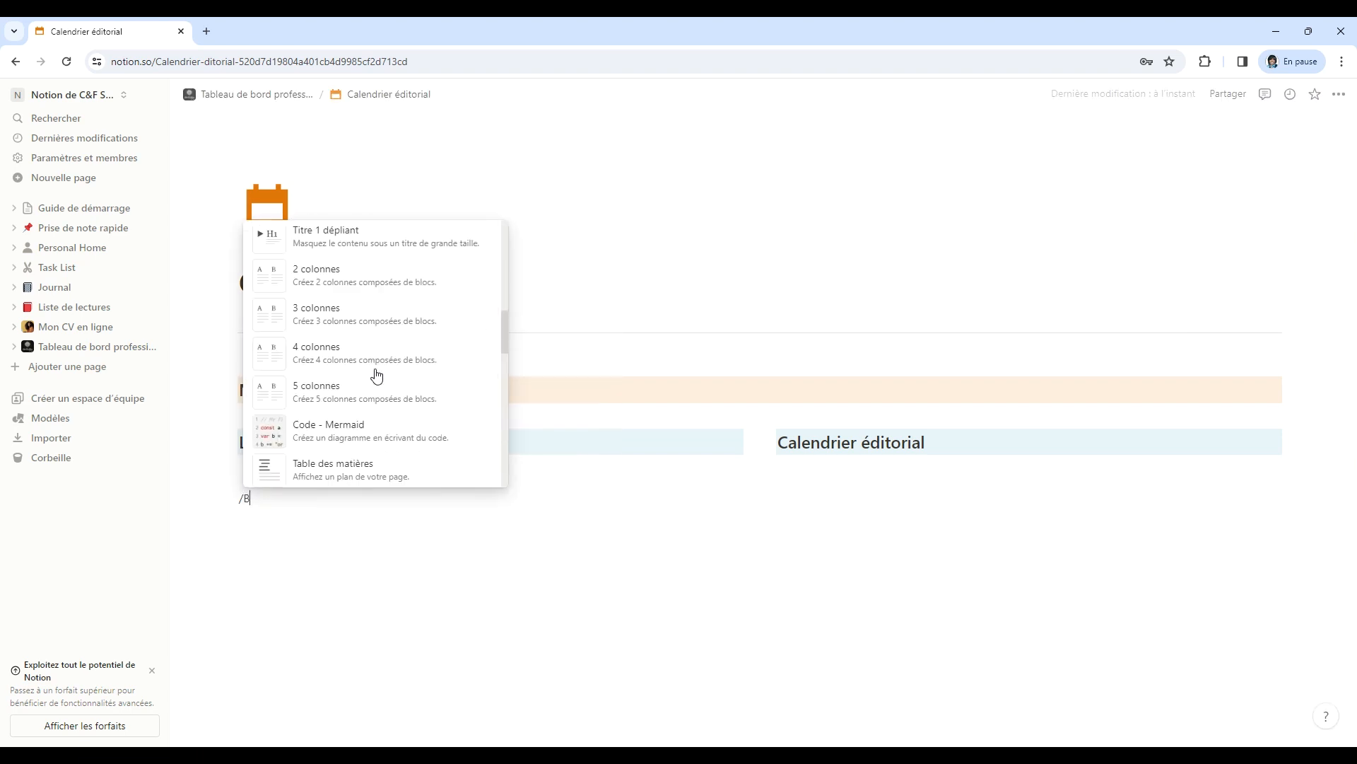
{"action": "type", "text": "ASE"}
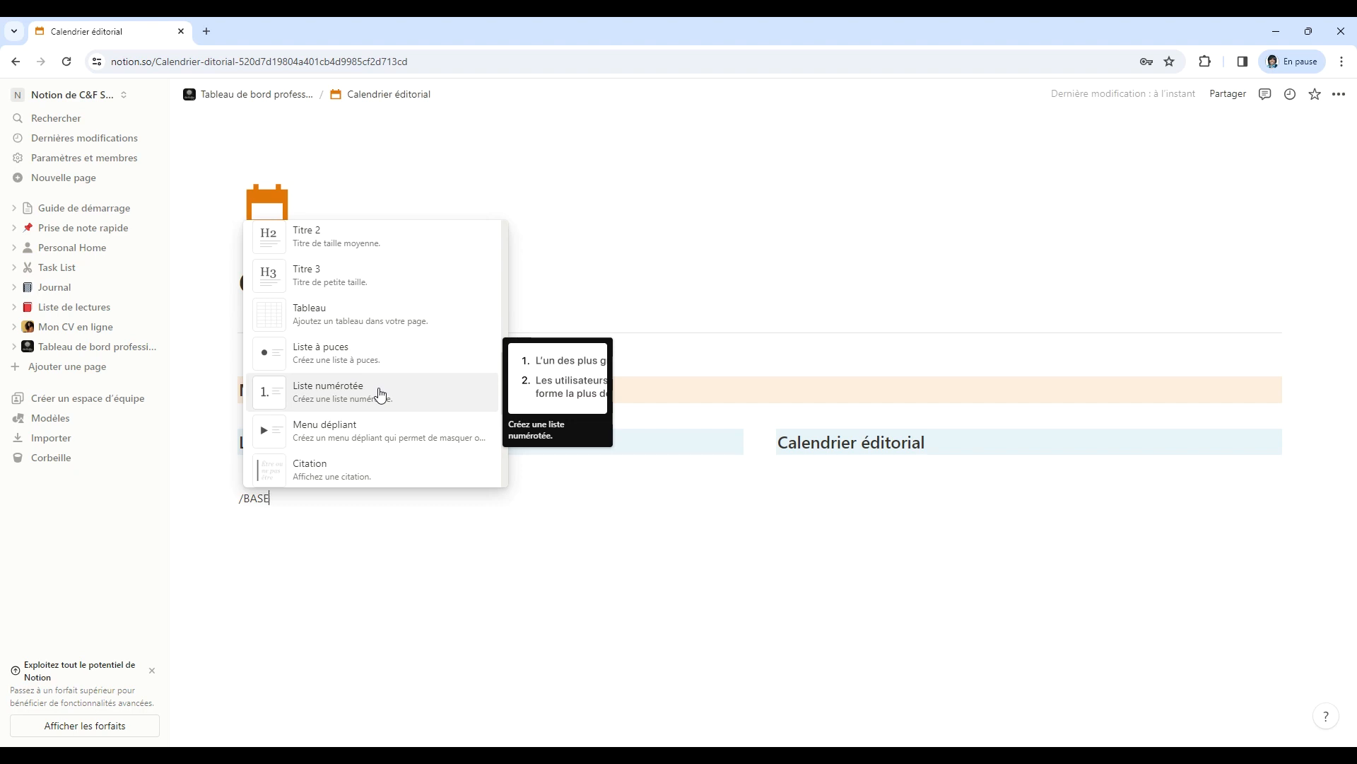
{"action": "key", "text": "BackSpace"}
{"action": "key", "text": "BackSpace"}
{"action": "key", "text": "BackSpace"}
{"action": "key", "text": "BackSpace"}
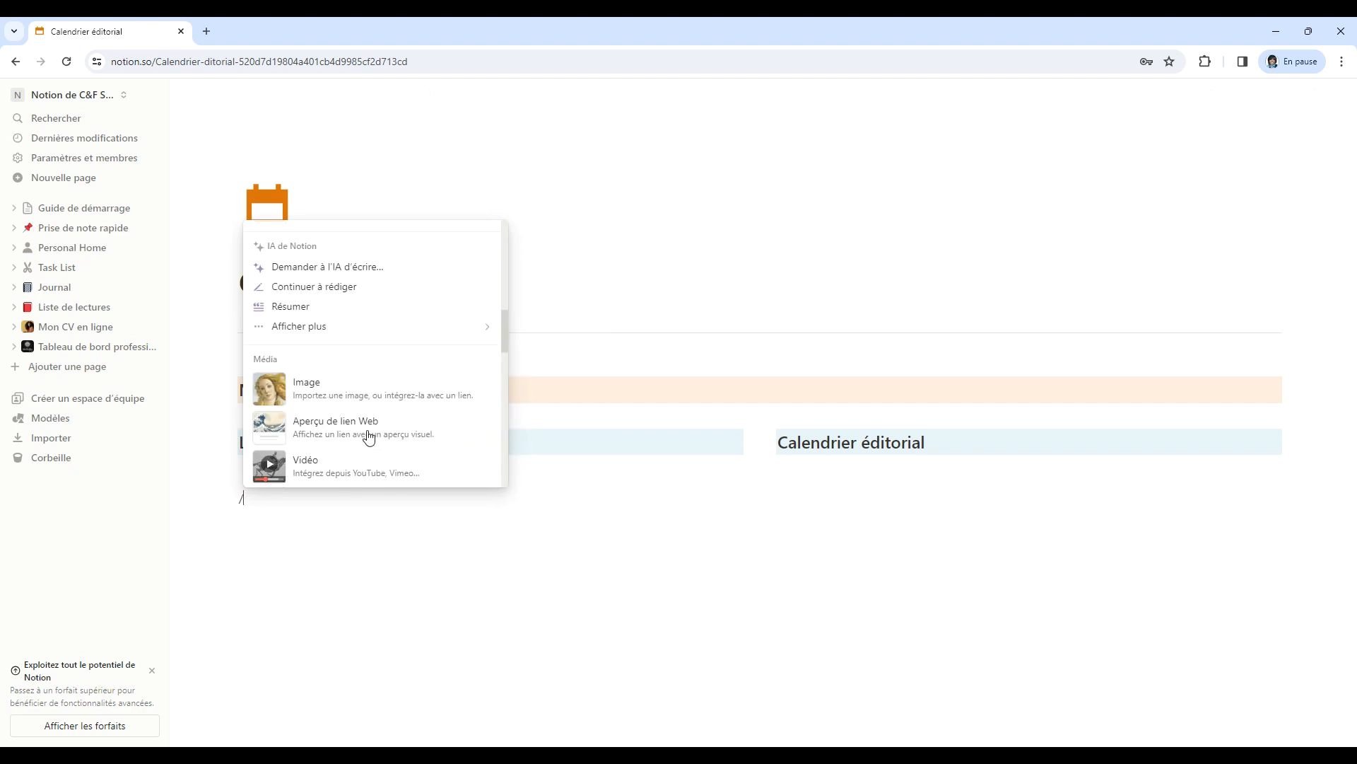
{"action": "type", "text": "base"}
{"action": "scroll", "coordinate": [369, 437], "scroll_direction": "down", "scroll_amount": 4}
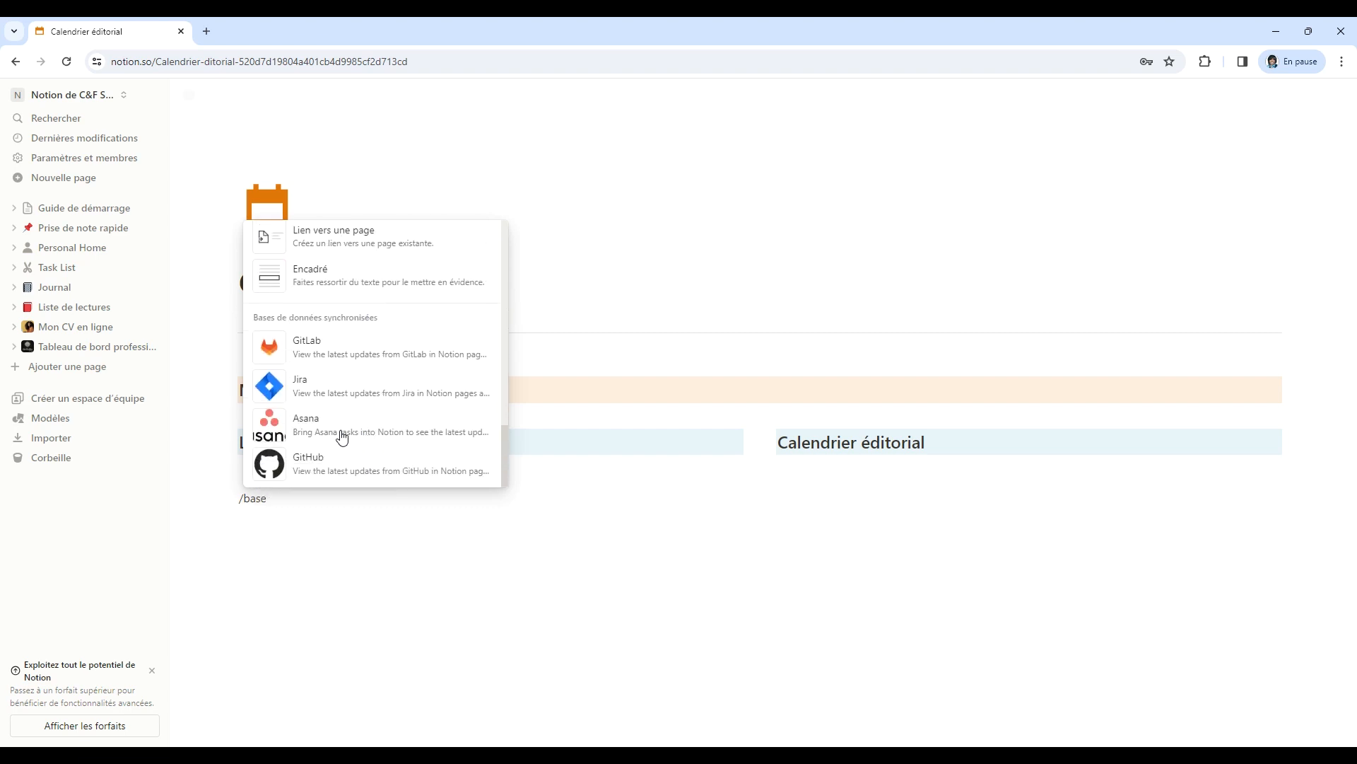
{"action": "left_click", "coordinate": [301, 507]}
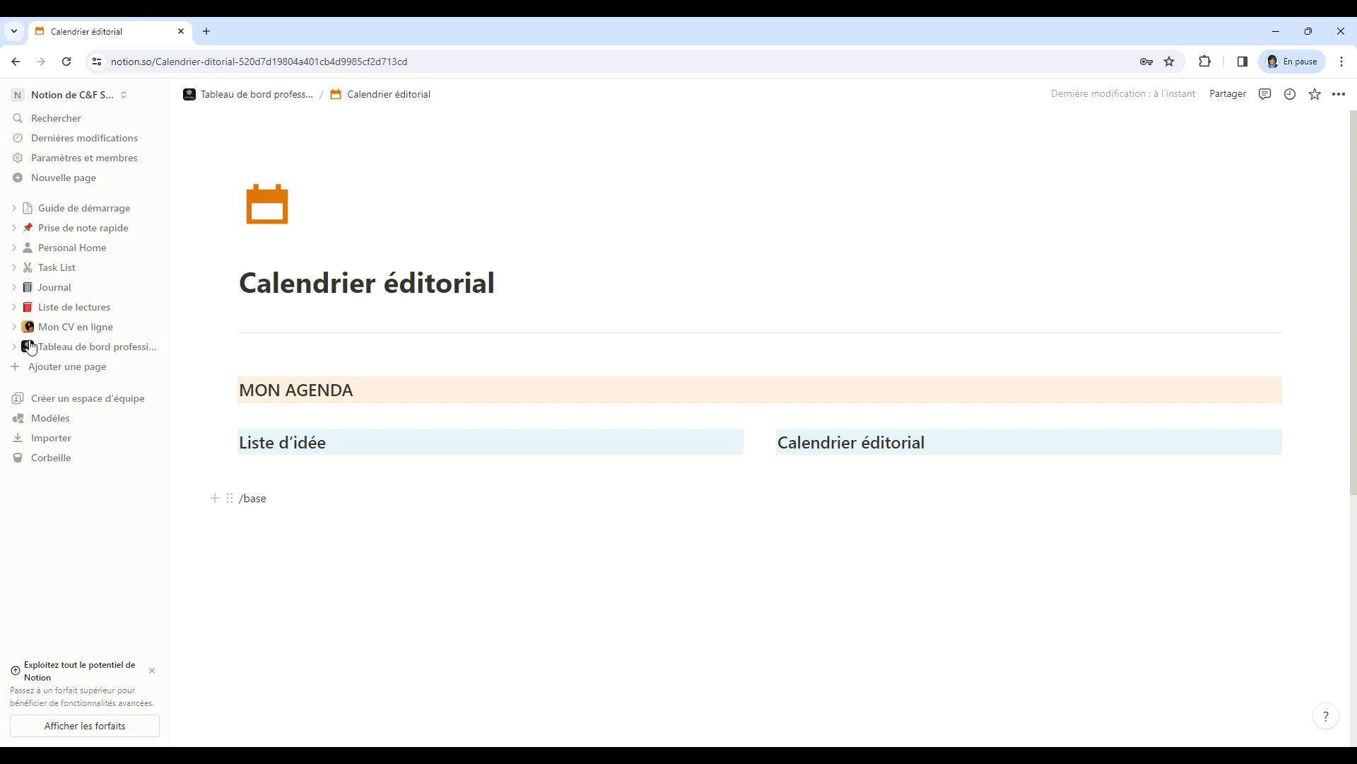
{"action": "key", "text": "BackSpace"}
{"action": "key", "text": "BackSpace"}
{"action": "key", "text": "BackSpace"}
{"action": "key", "text": "BackSpace"}
{"action": "key", "text": "BackSpace"}
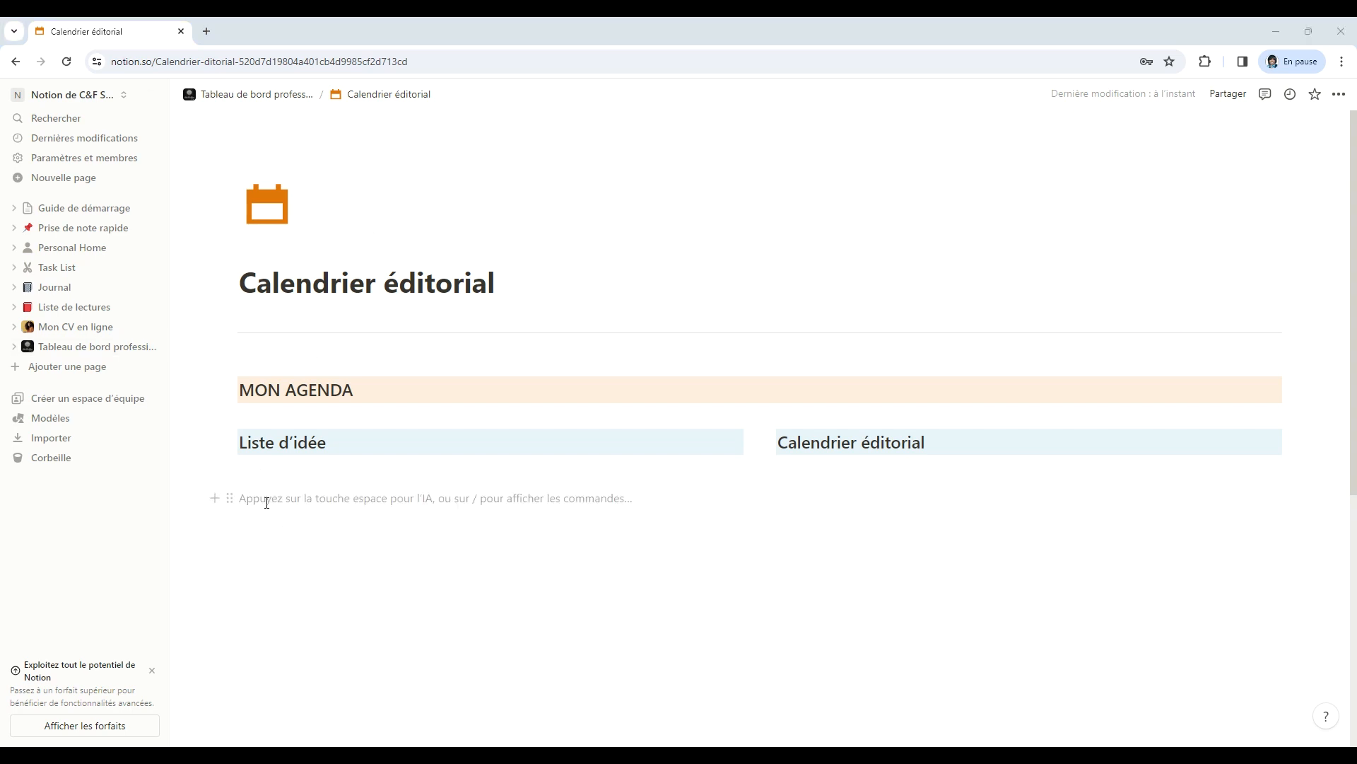
Insert an integrated database (Base de données – Intégrée) in the empty line below the two column headings.
{"action": "type", "text": "/"}
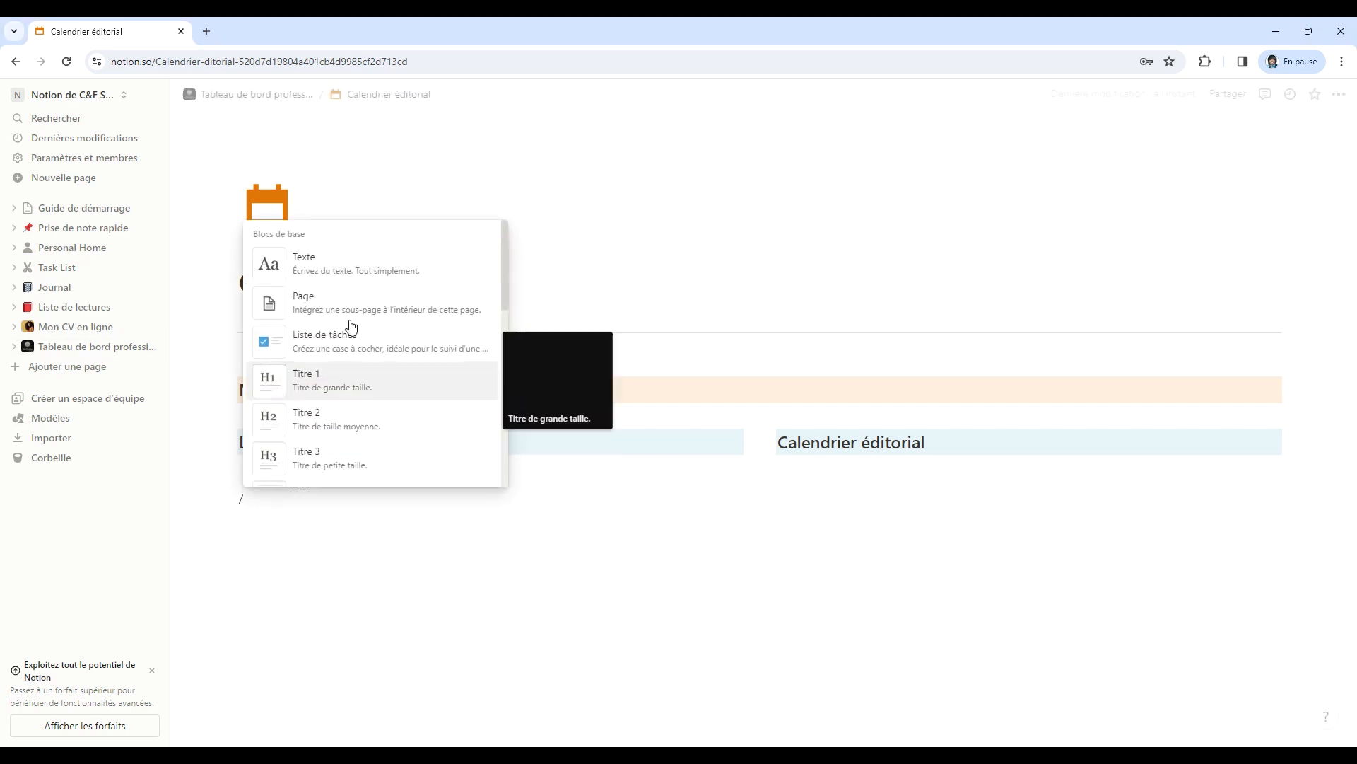
{"action": "scroll", "coordinate": [358, 315], "scroll_direction": "down", "scroll_amount": 5}
{"action": "scroll", "coordinate": [360, 314], "scroll_direction": "down", "scroll_amount": 6}
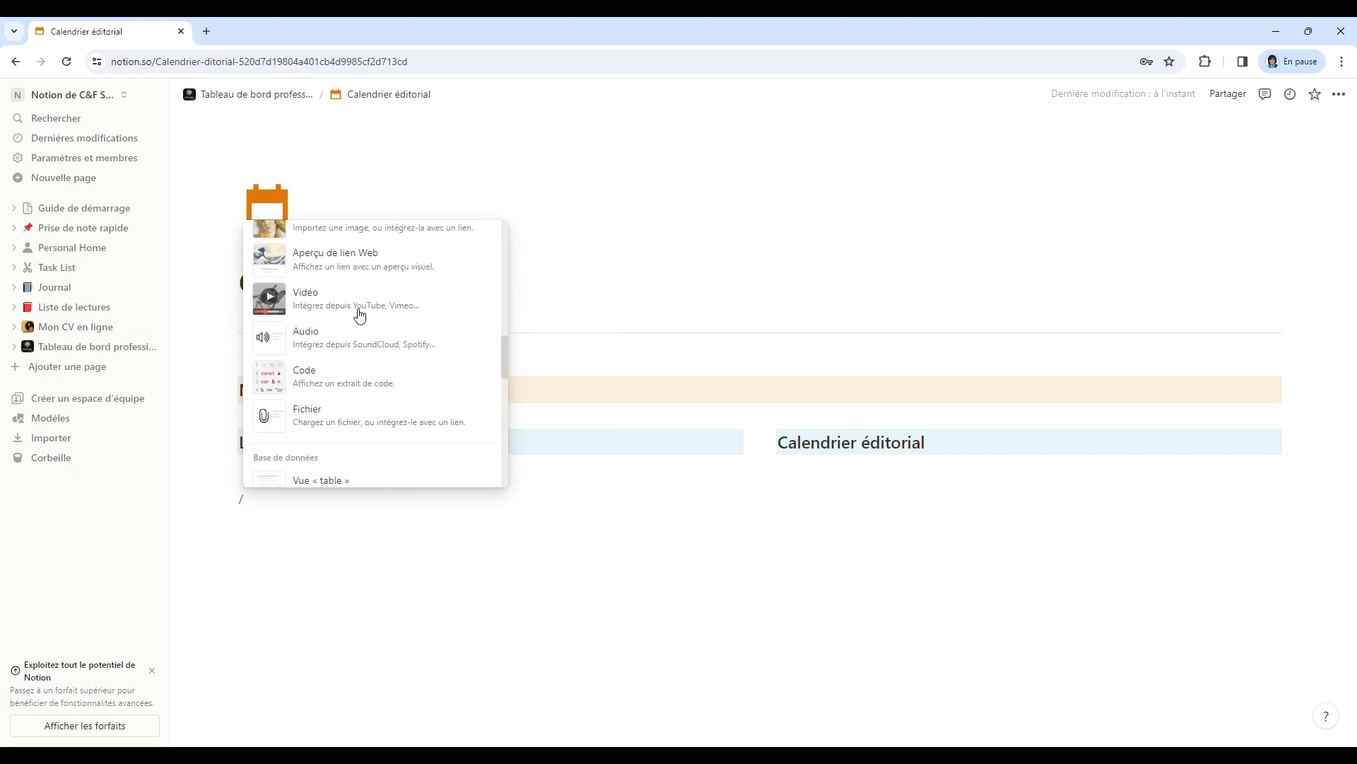
{"action": "scroll", "coordinate": [360, 315], "scroll_direction": "down", "scroll_amount": 4}
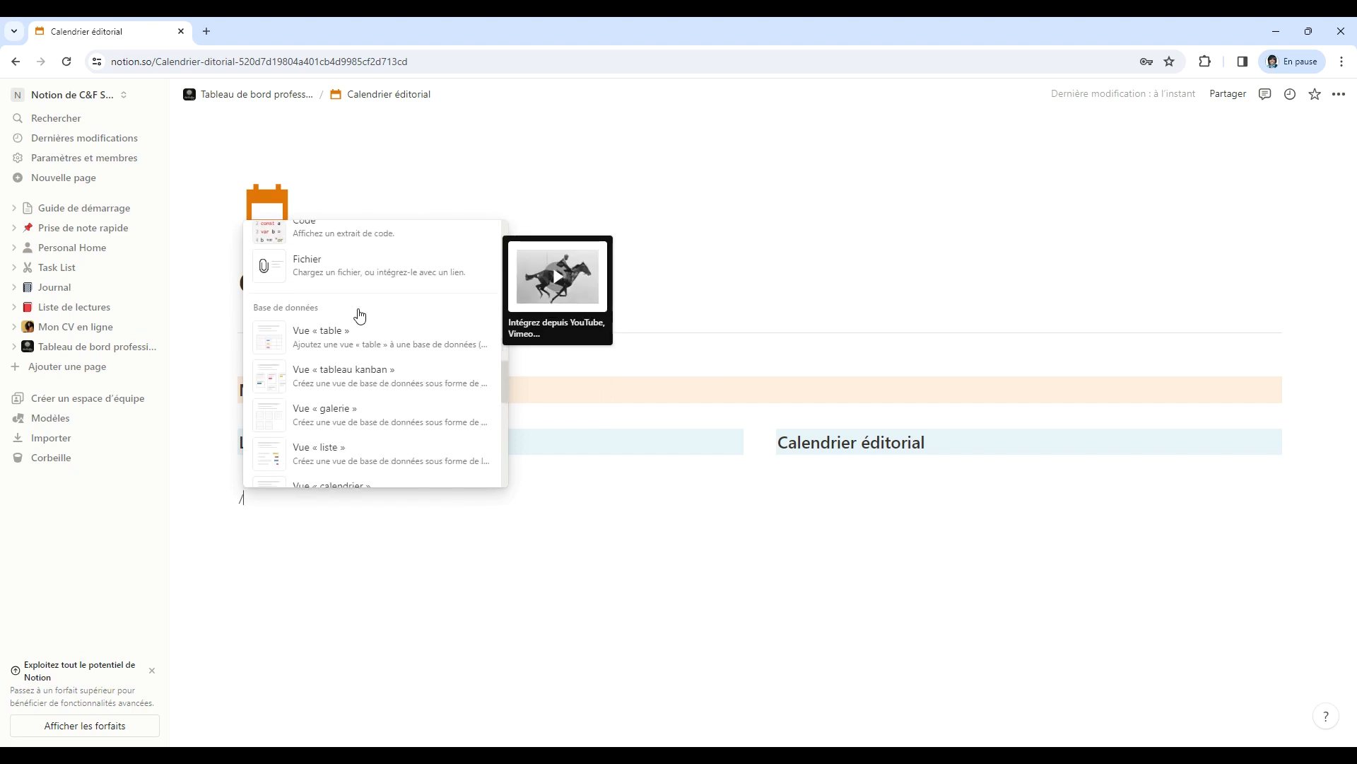
{"action": "scroll", "coordinate": [360, 314], "scroll_direction": "down", "scroll_amount": 4}
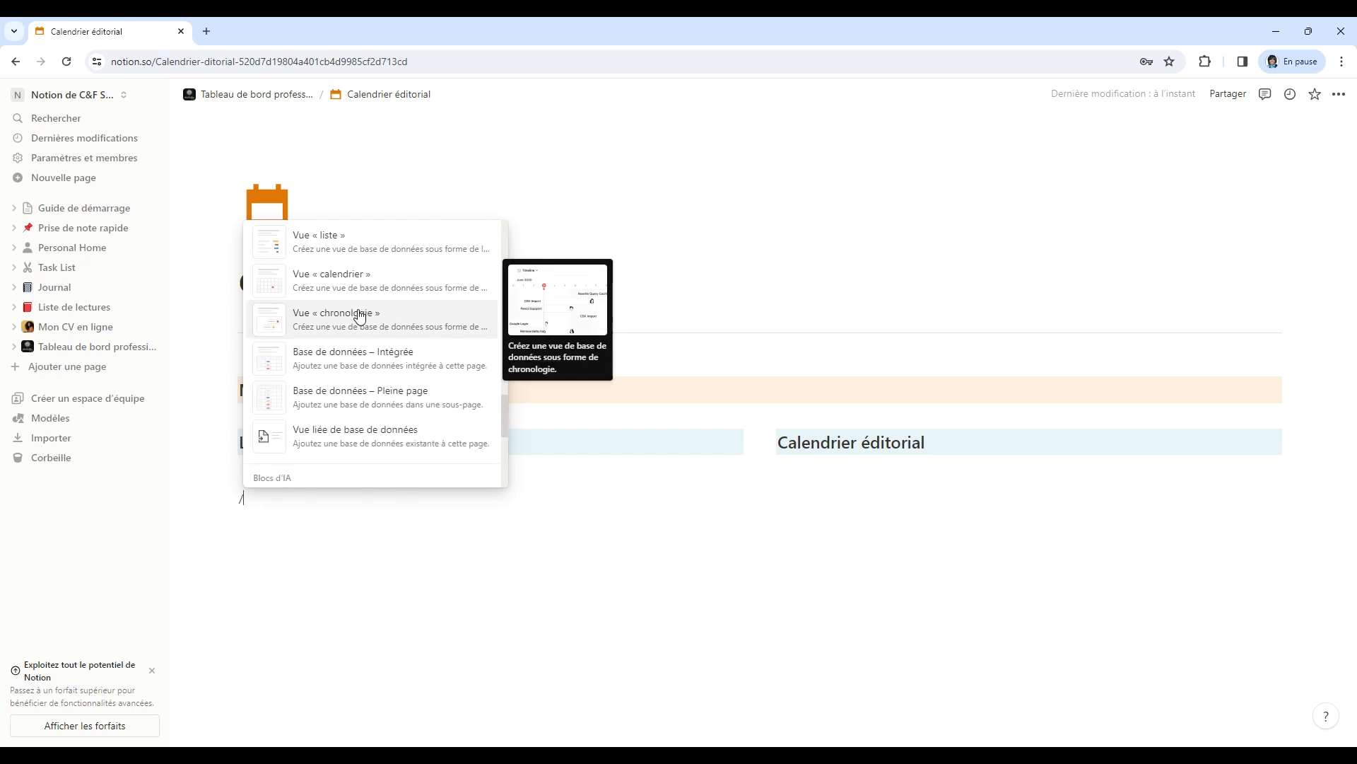
{"action": "left_click", "coordinate": [439, 364]}
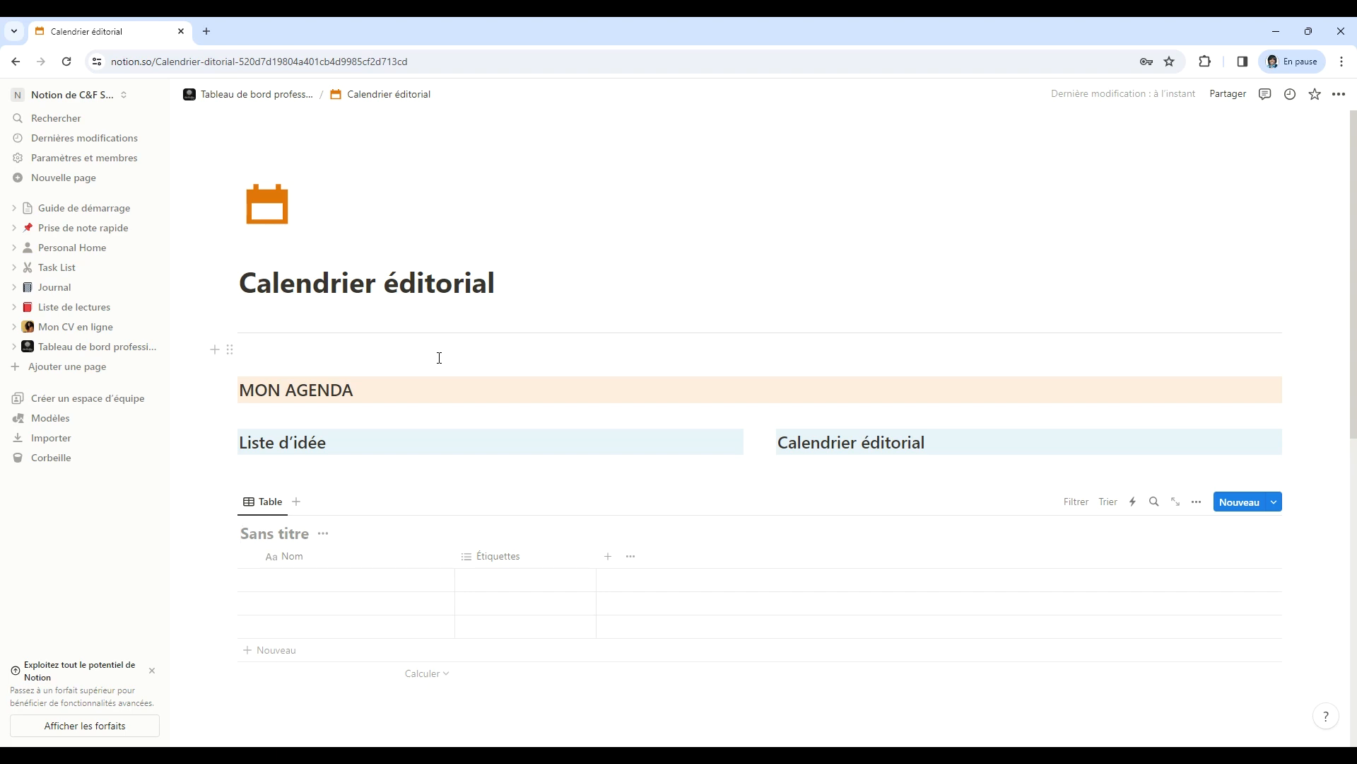
Rename the new database's table view "Calendrier éditorial" and switch its layout to Calendrier.
{"action": "scroll", "coordinate": [439, 357], "scroll_direction": "down", "scroll_amount": 2}
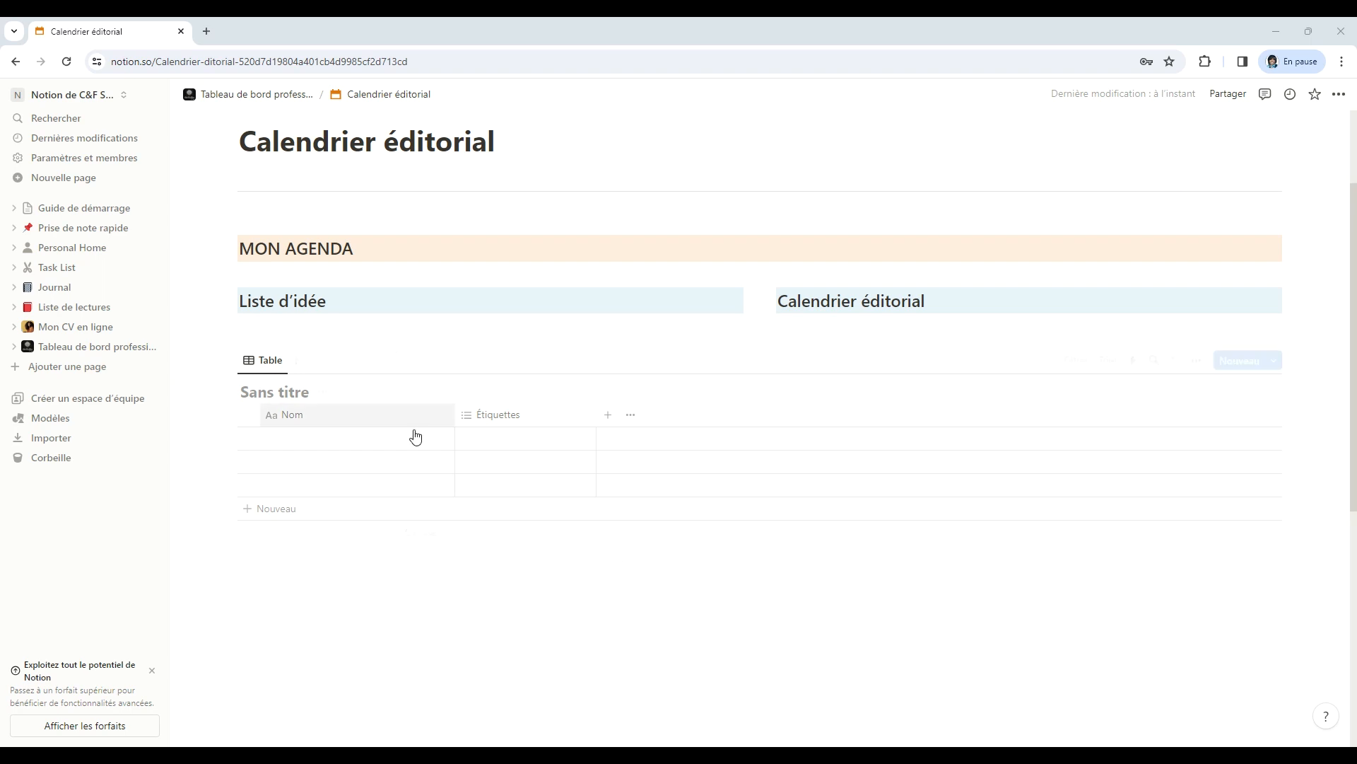
{"action": "left_click", "coordinate": [271, 364]}
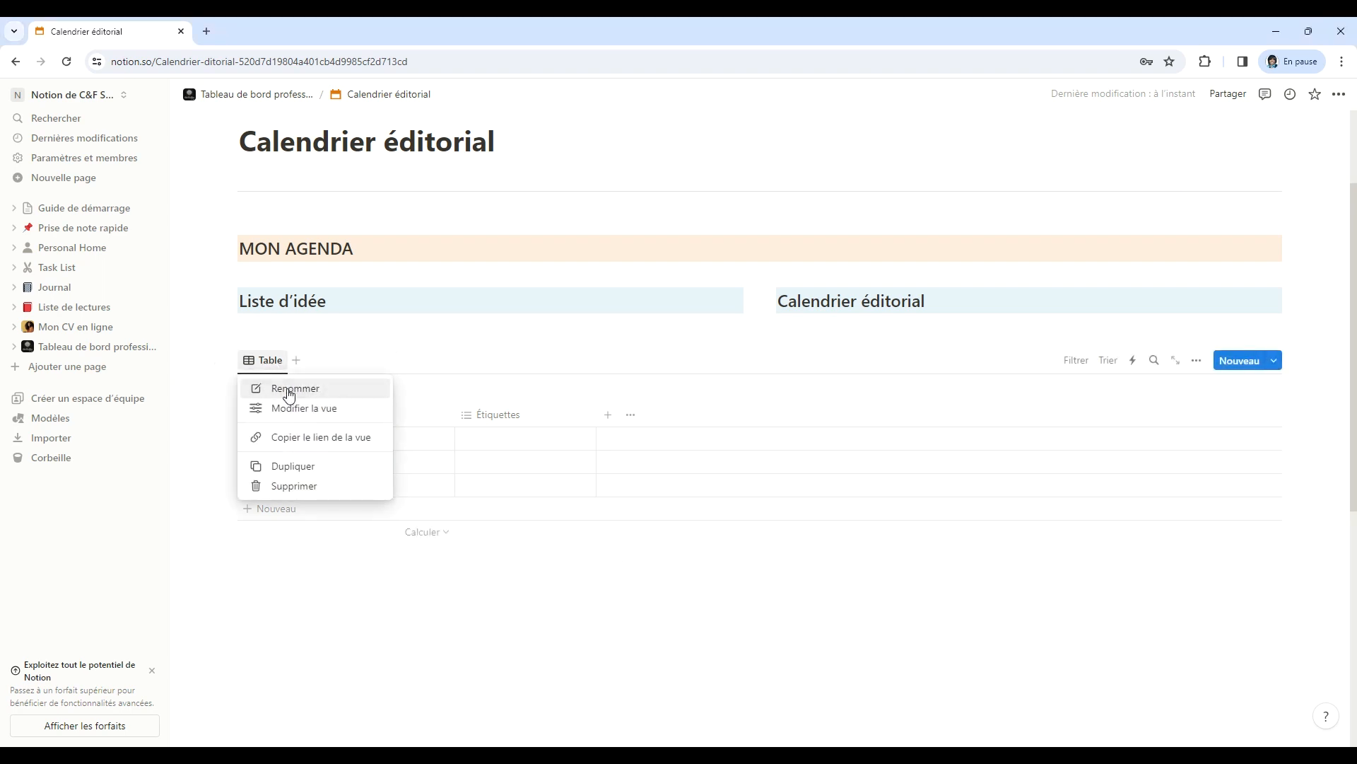
{"action": "left_click", "coordinate": [286, 389]}
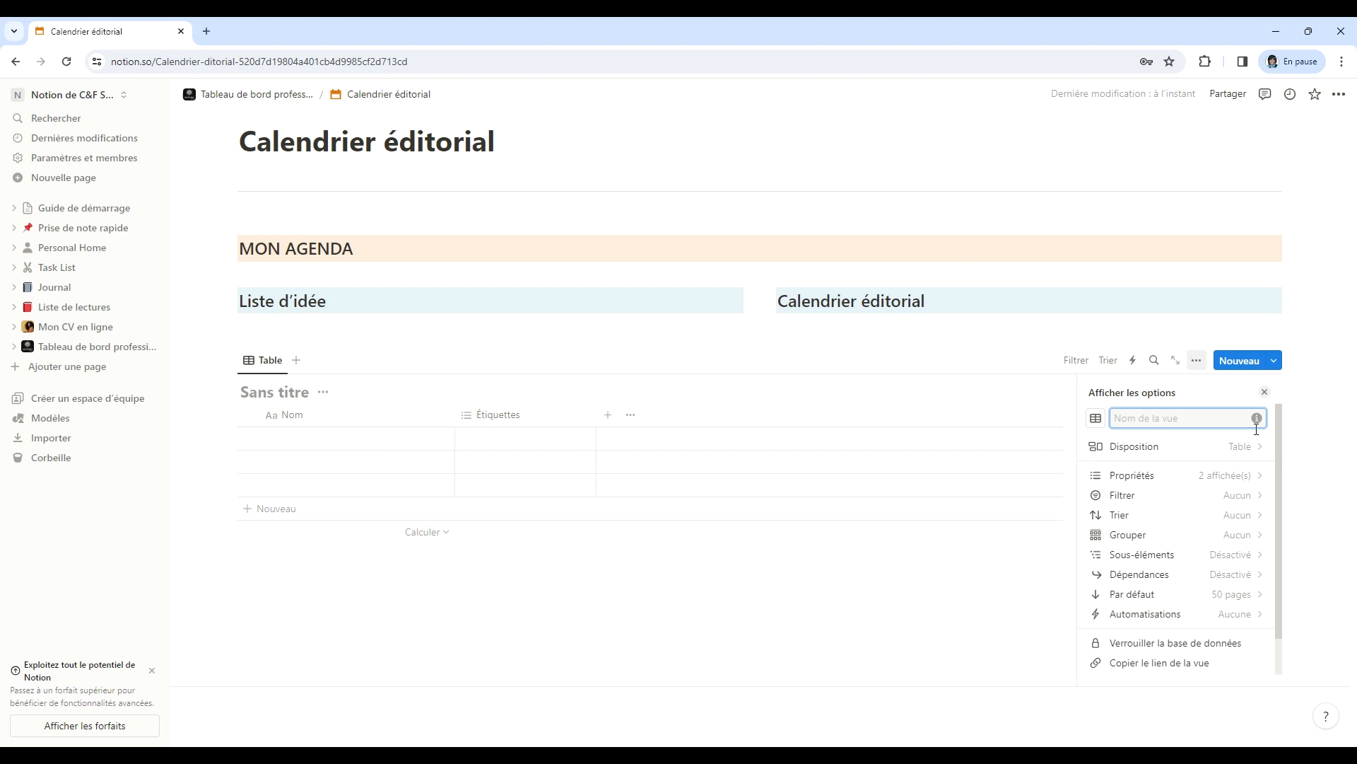
{"action": "type", "text": "Cz"}
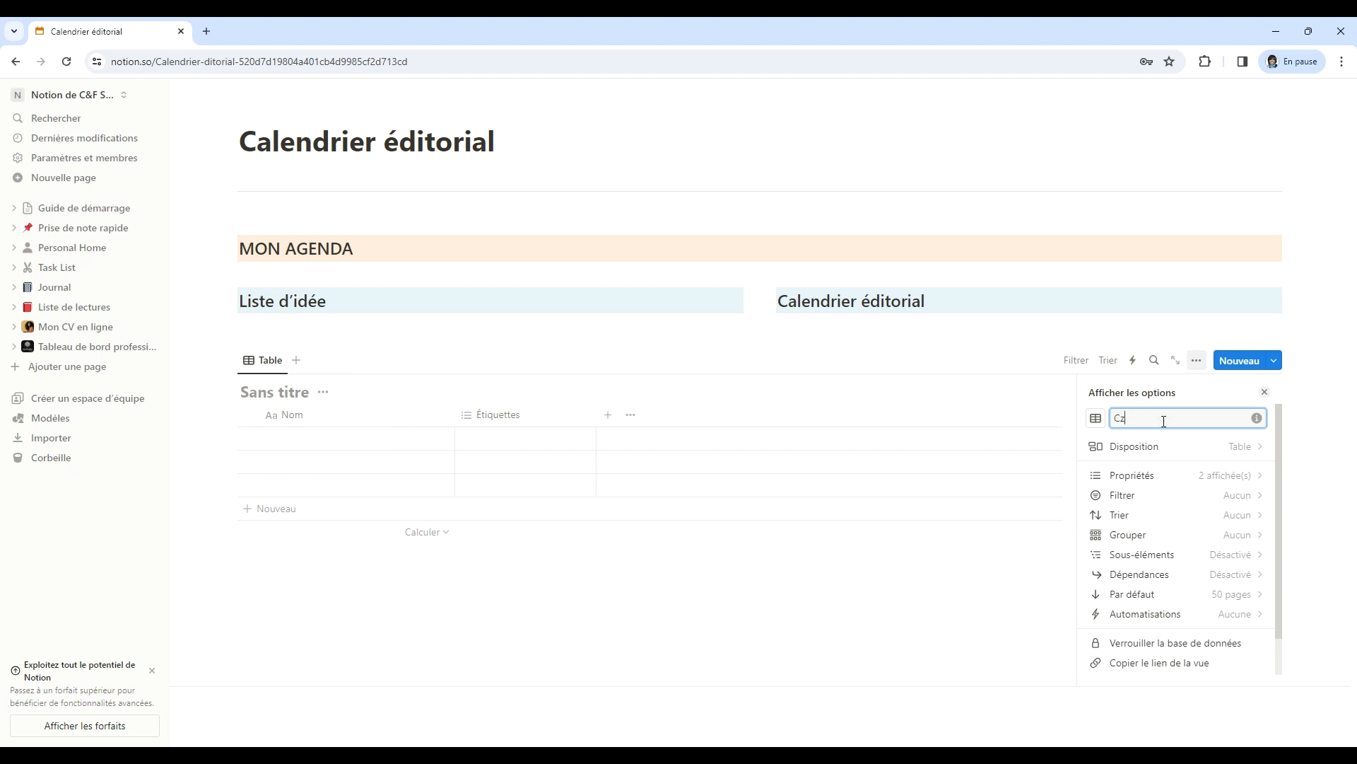
{"action": "type", "text": "alendrier éditorial"}
{"action": "left_click", "coordinate": [1154, 452]}
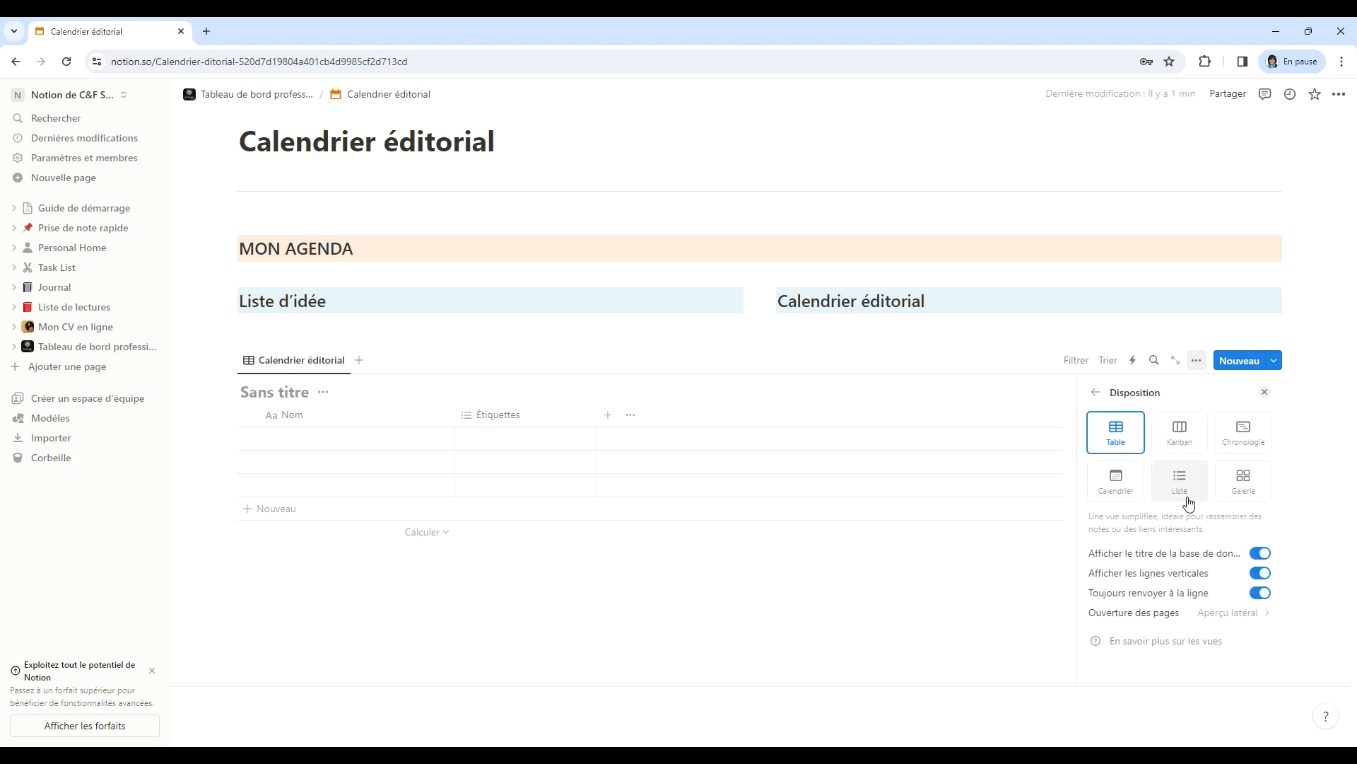
{"action": "left_click", "coordinate": [1112, 491]}
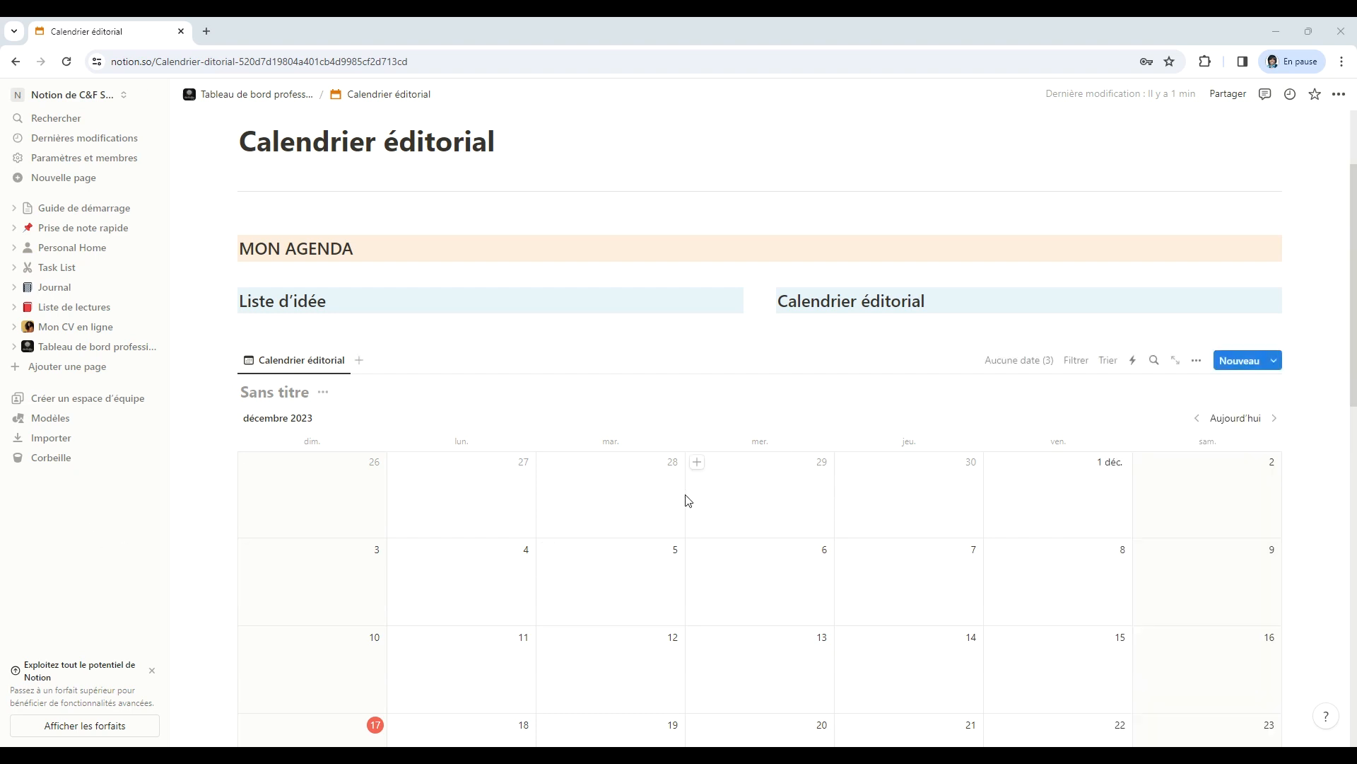
Insert a linked database view (Vue liée de base de données) below the calendar, with the second "Sans titre" database as its source.
{"action": "scroll", "coordinate": [696, 491], "scroll_direction": "down", "scroll_amount": 2}
{"action": "scroll", "coordinate": [696, 491], "scroll_direction": "up", "scroll_amount": 1}
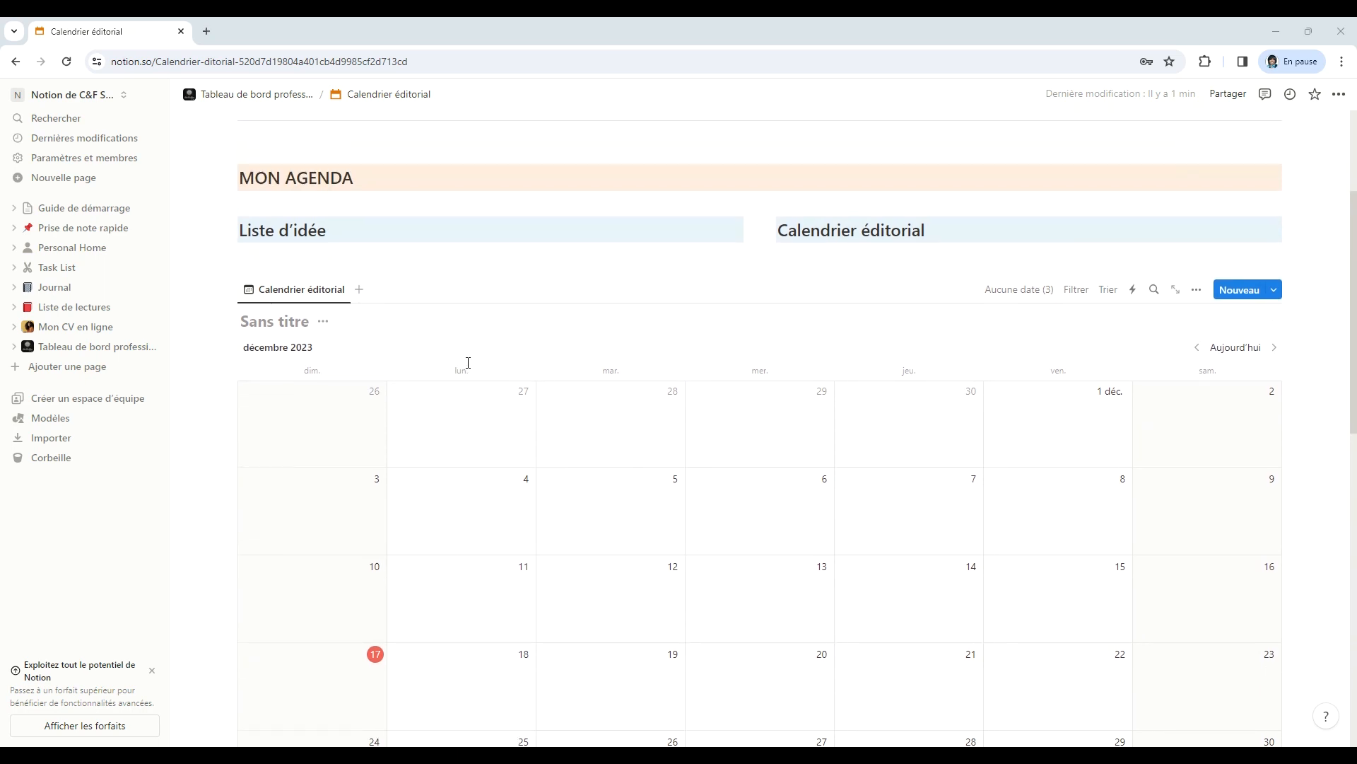
{"action": "scroll", "coordinate": [467, 363], "scroll_direction": "down", "scroll_amount": 3}
{"action": "scroll", "coordinate": [465, 381], "scroll_direction": "down", "scroll_amount": 4}
{"action": "left_click", "coordinate": [342, 339]}
{"action": "type", "text": "/"}
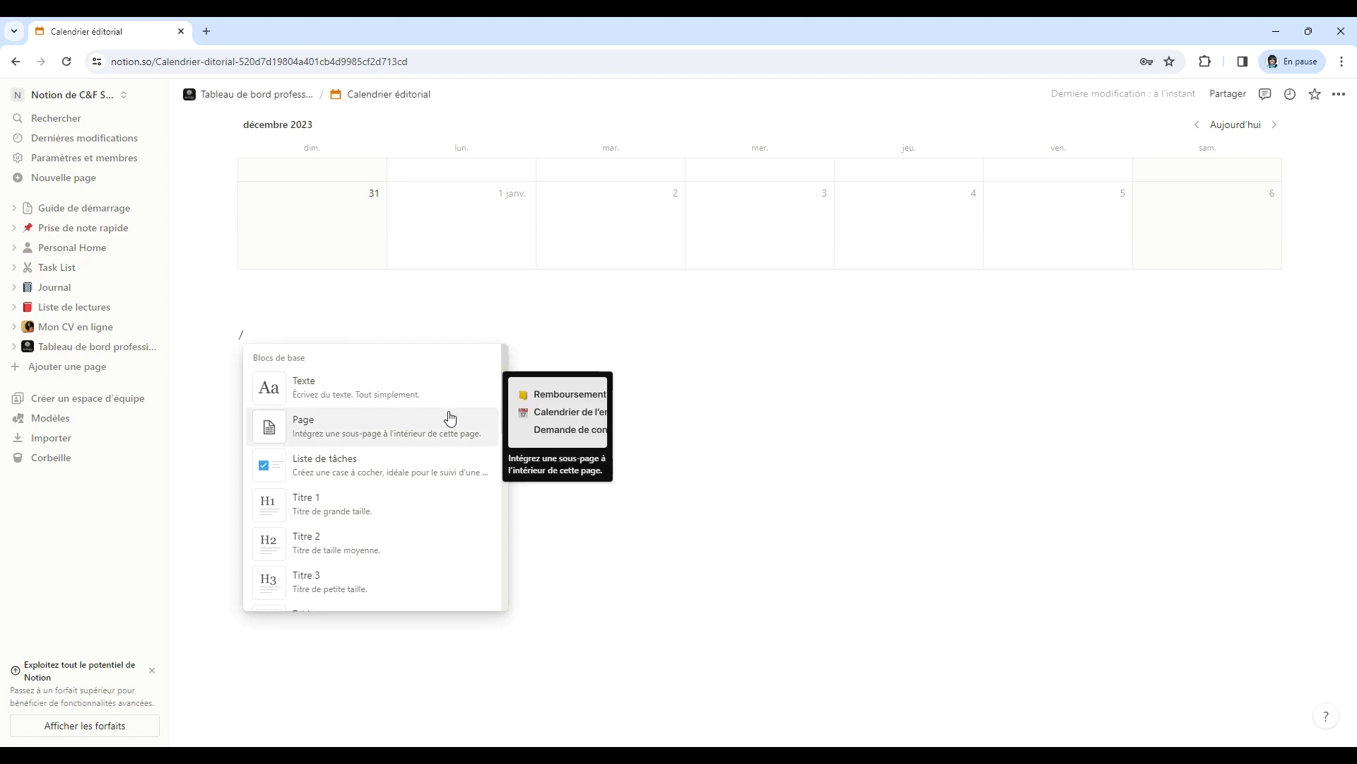
{"action": "scroll", "coordinate": [449, 417], "scroll_direction": "down", "scroll_amount": 10}
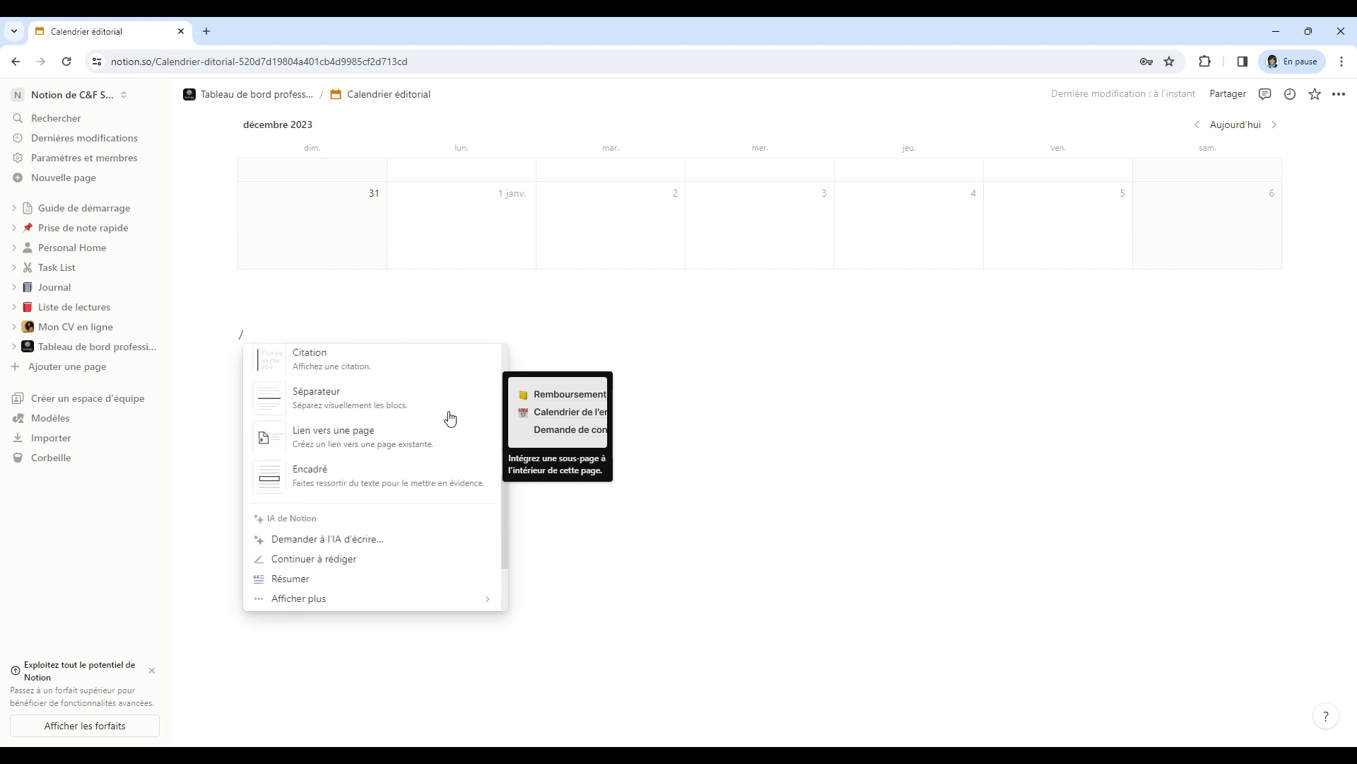
{"action": "scroll", "coordinate": [450, 418], "scroll_direction": "down", "scroll_amount": 12}
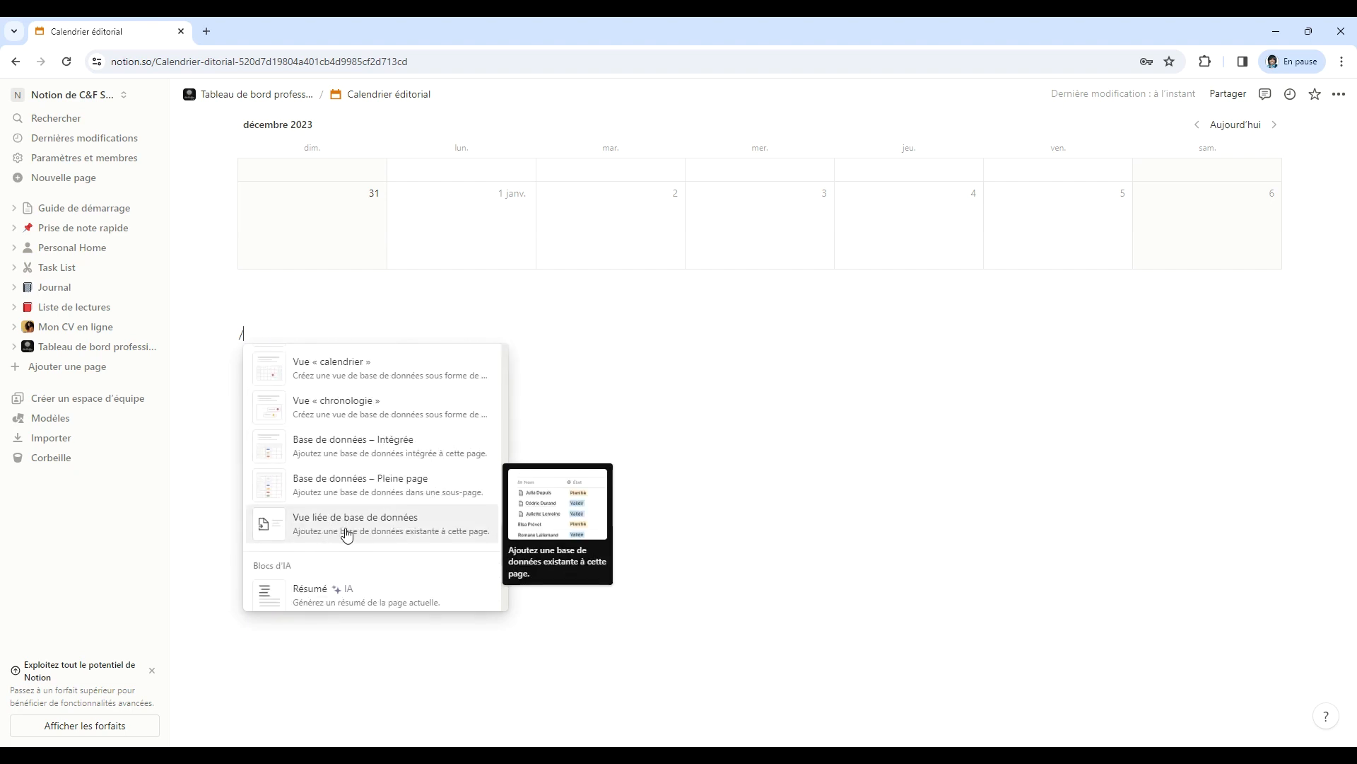
{"action": "left_click", "coordinate": [346, 535]}
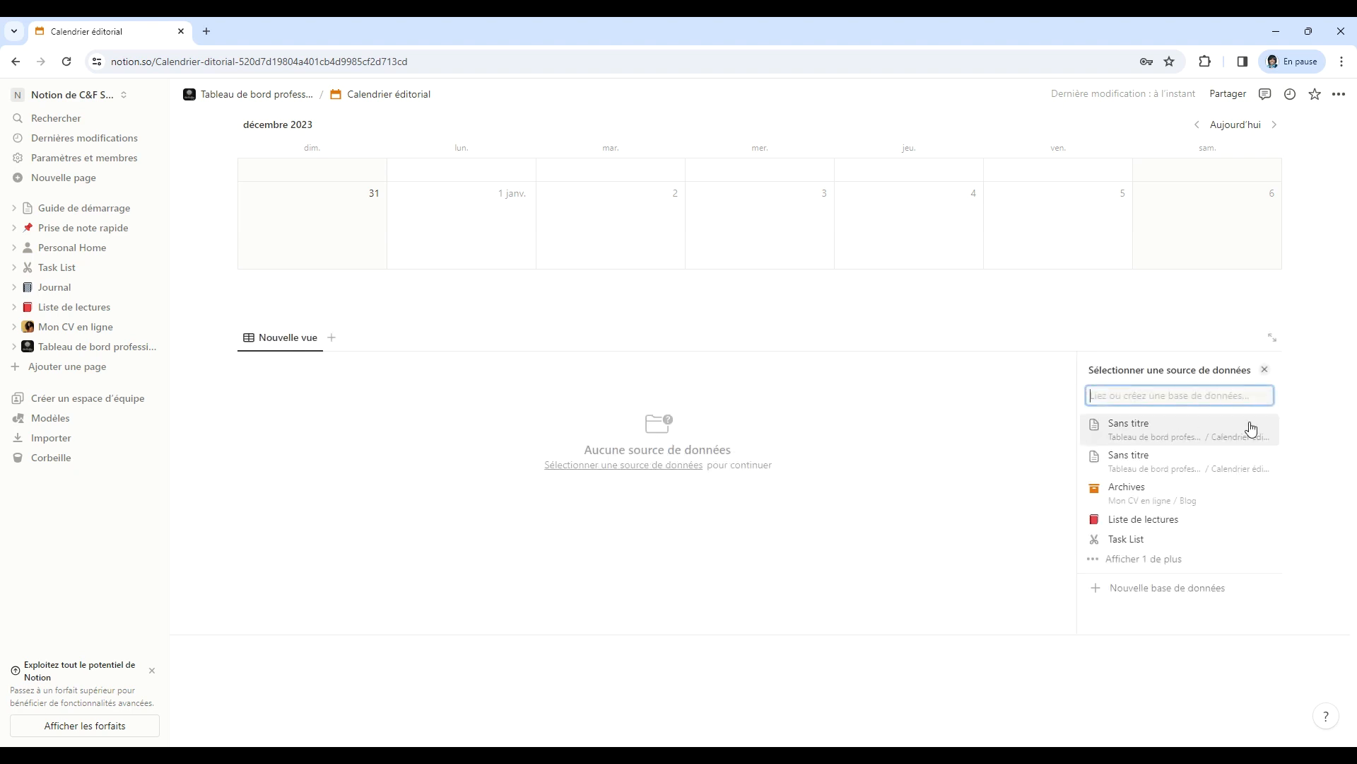
{"action": "left_click", "coordinate": [1184, 467]}
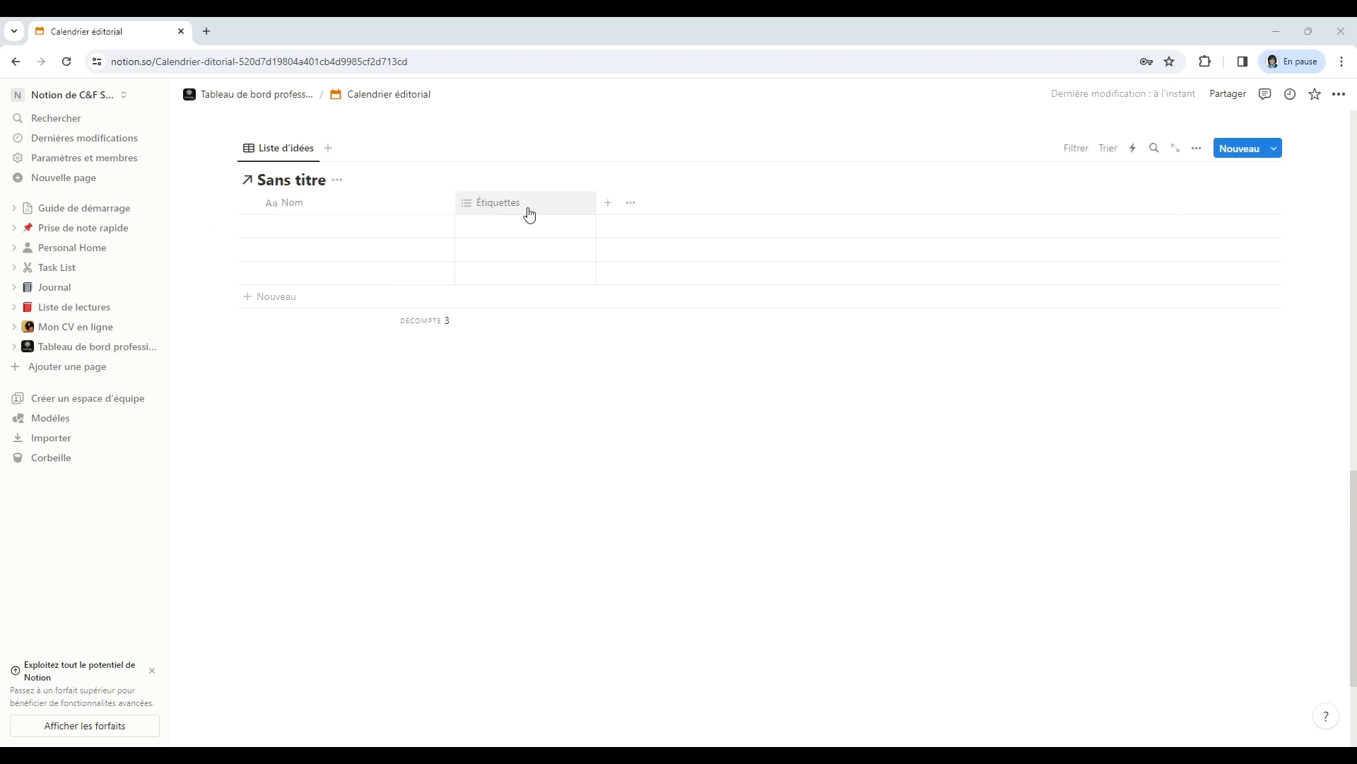
{"action": "left_click", "coordinate": [608, 204]}
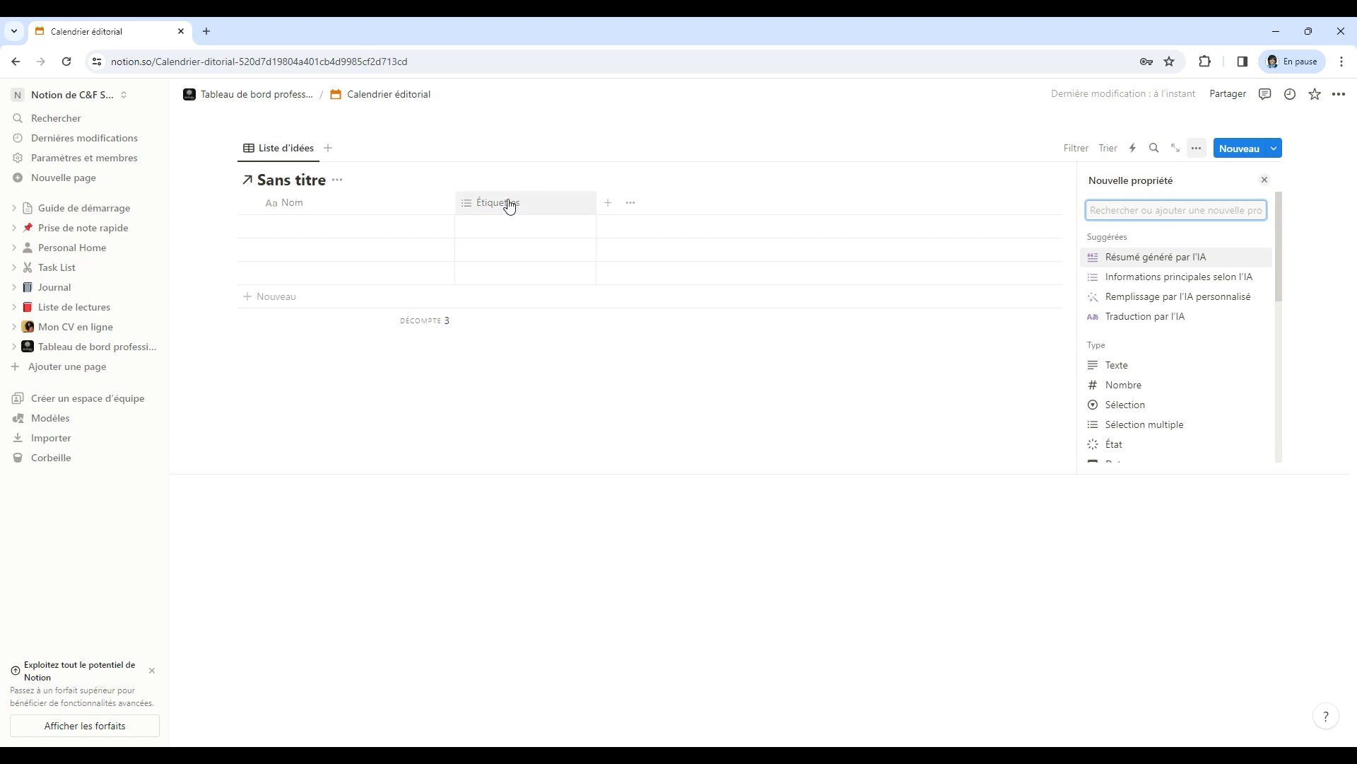
{"action": "left_click", "coordinate": [532, 206]}
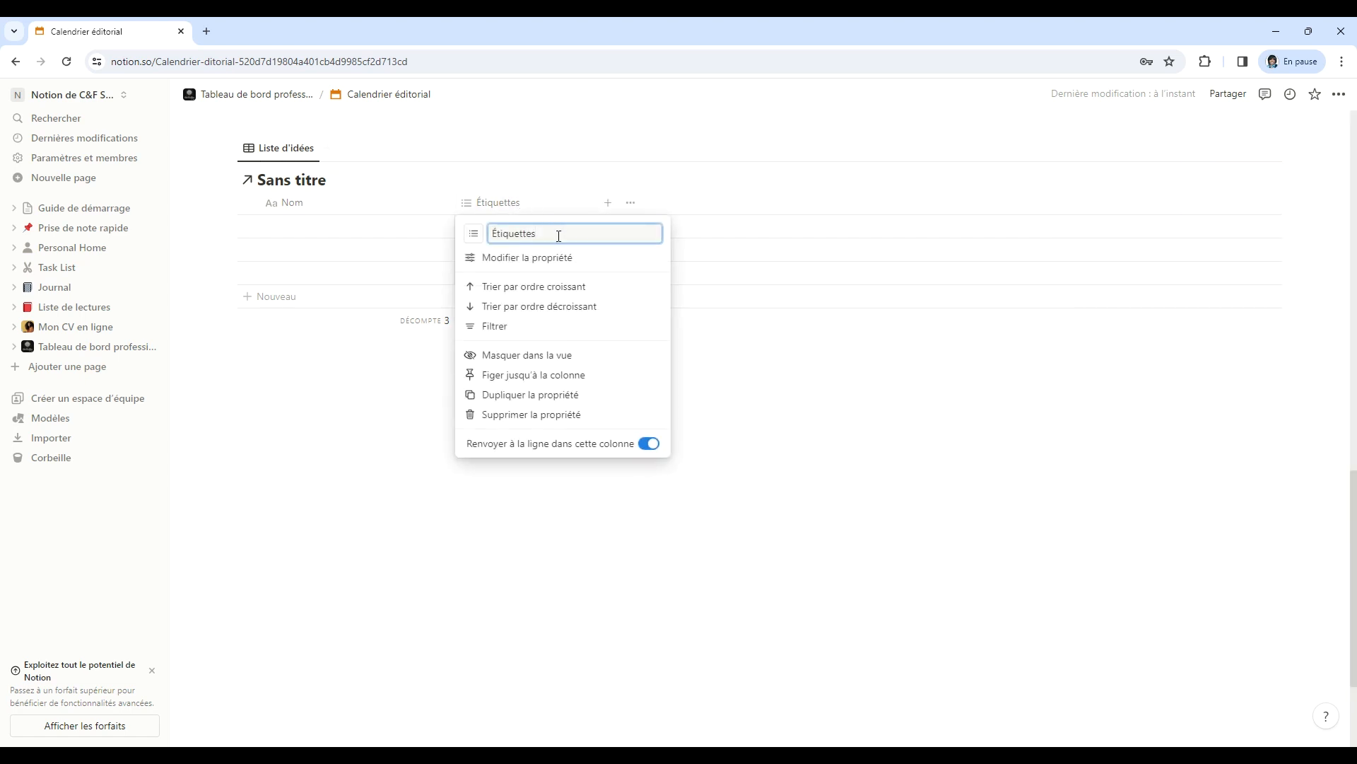
{"action": "left_click", "coordinate": [550, 259]}
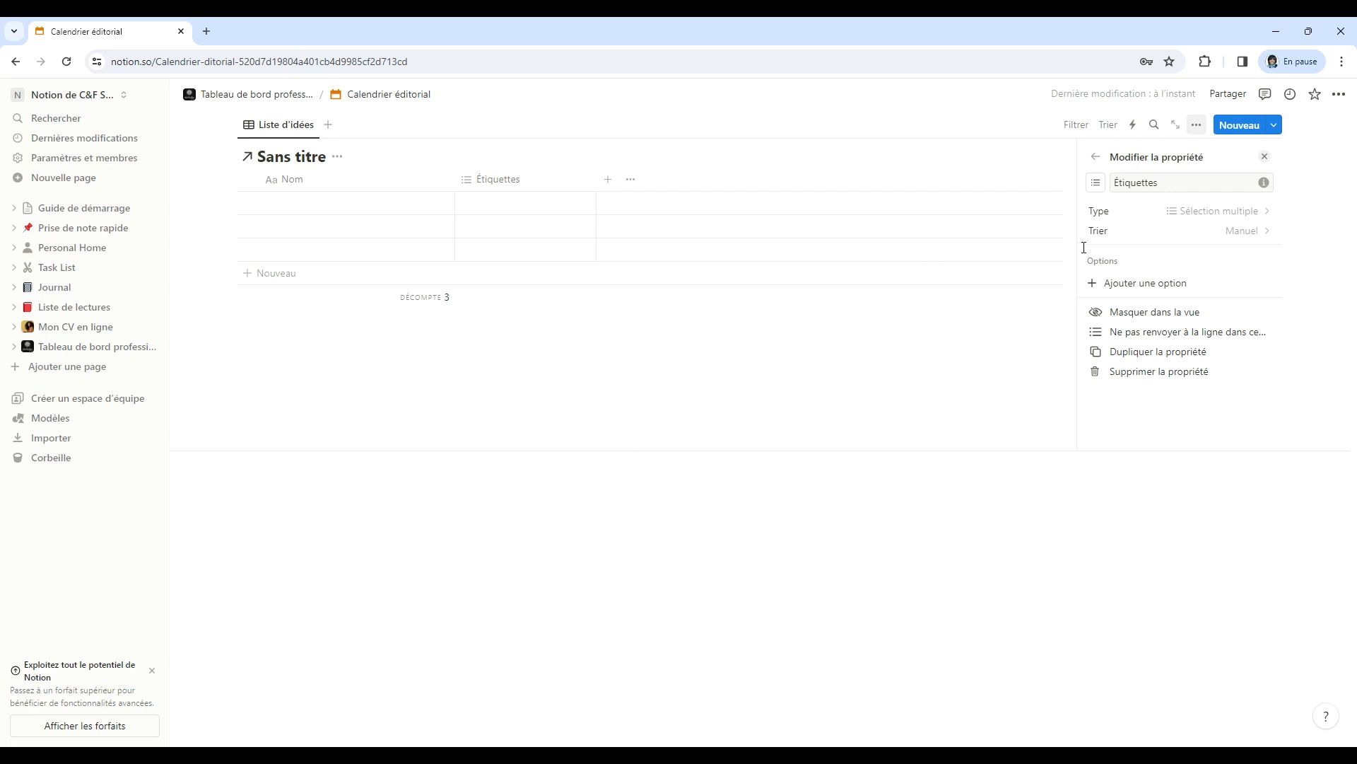
{"action": "left_click", "coordinate": [1219, 182]}
{"action": "left_click", "coordinate": [1074, 183]}
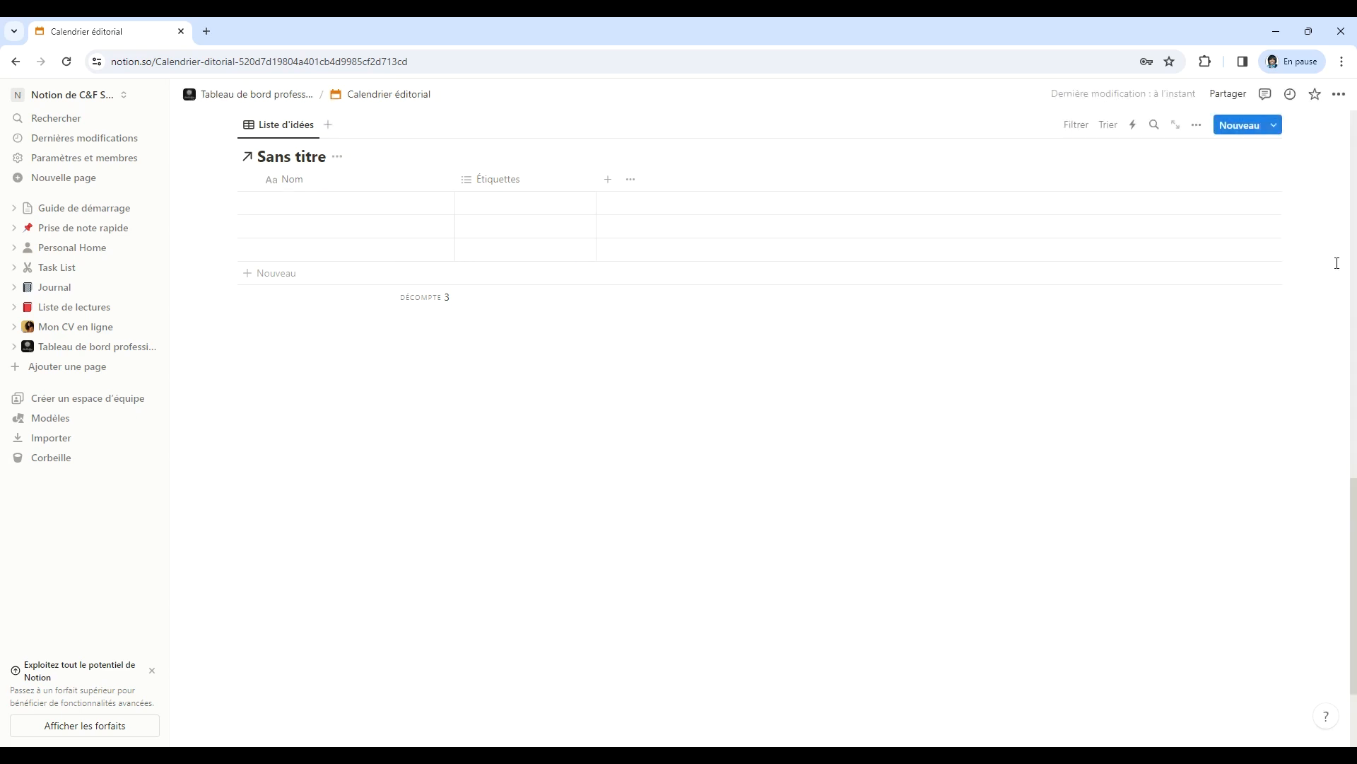
Rename the "Étiquettes" property of the "Liste d'idées" table to "Date de publication".
{"action": "left_click", "coordinate": [525, 185]}
{"action": "left_click_drag", "start_coordinate": [535, 210], "coordinate": [493, 214]}
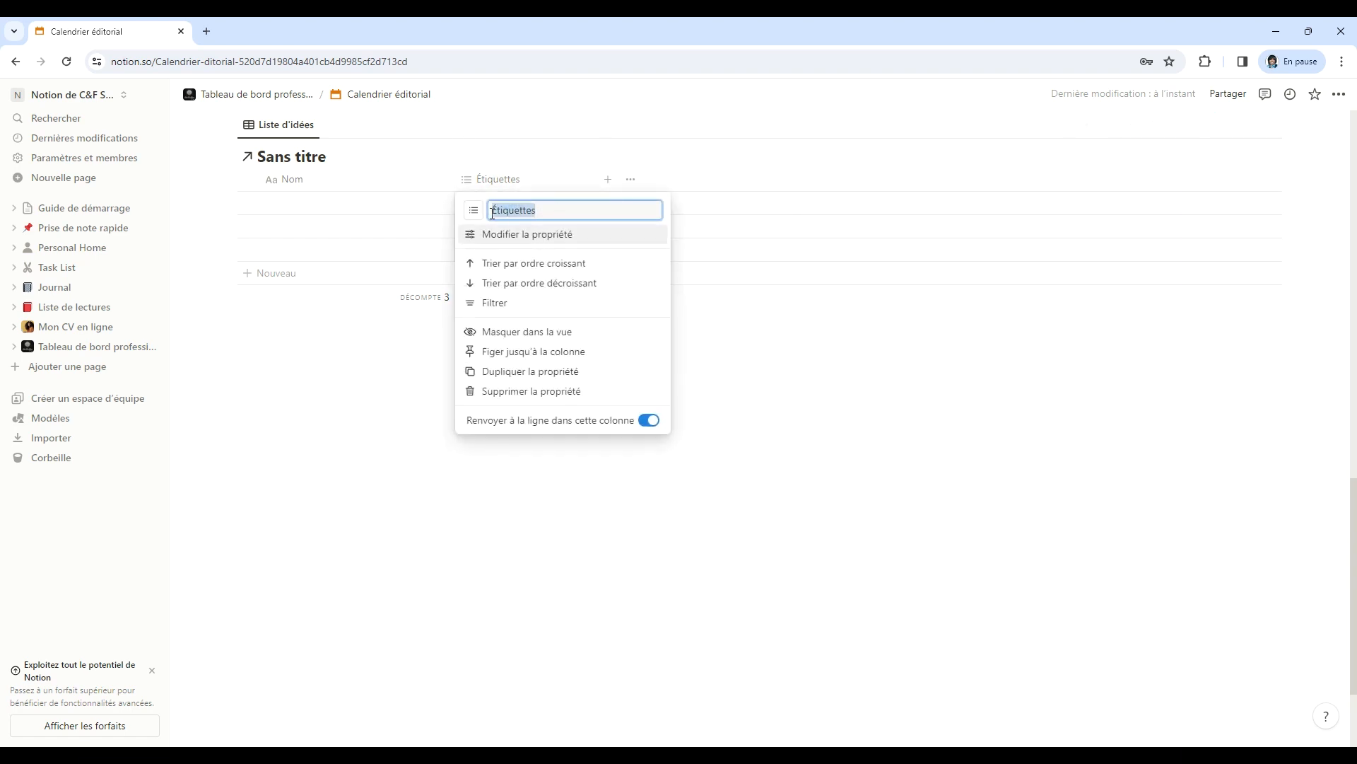
{"action": "type", "text": "Date de publication"}
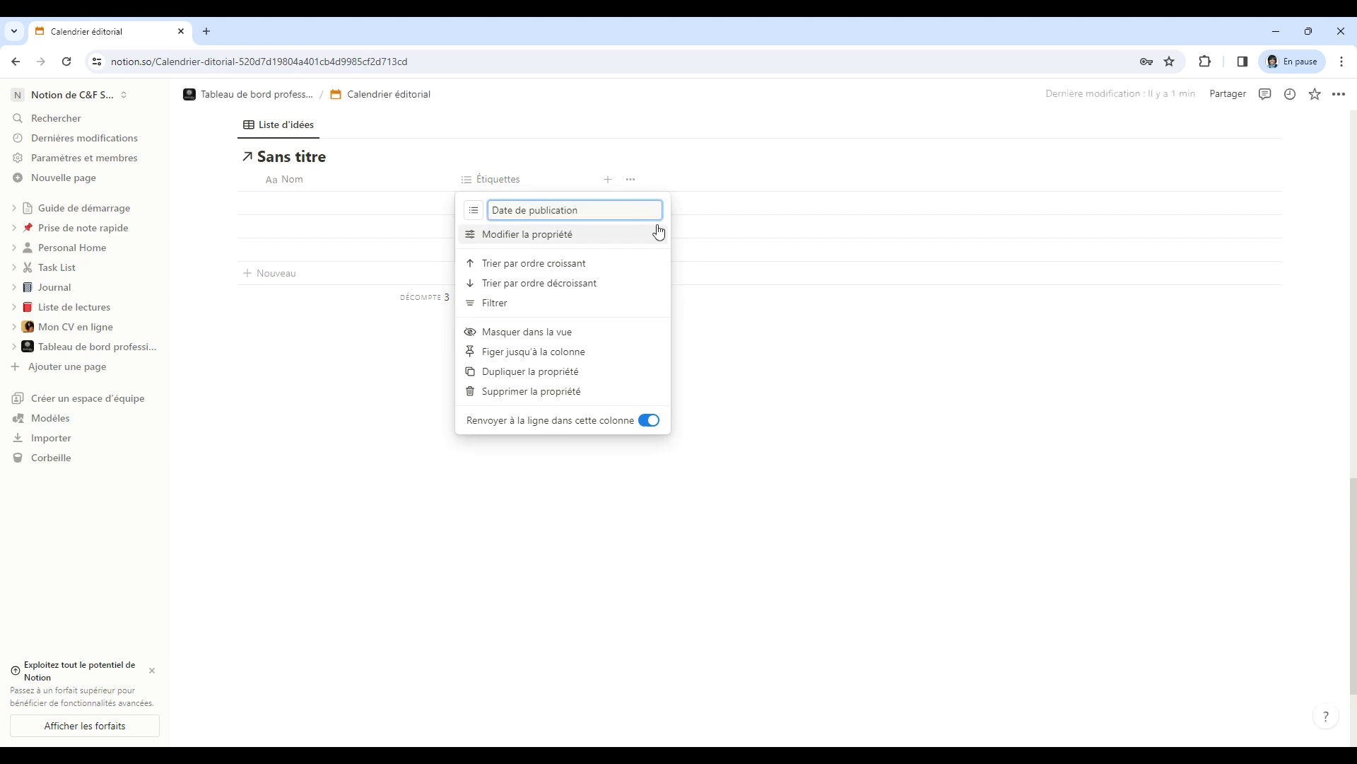
{"action": "left_click", "coordinate": [885, 359]}
Change the type of the "Date de publication" property to Date.
{"action": "left_click", "coordinate": [521, 182]}
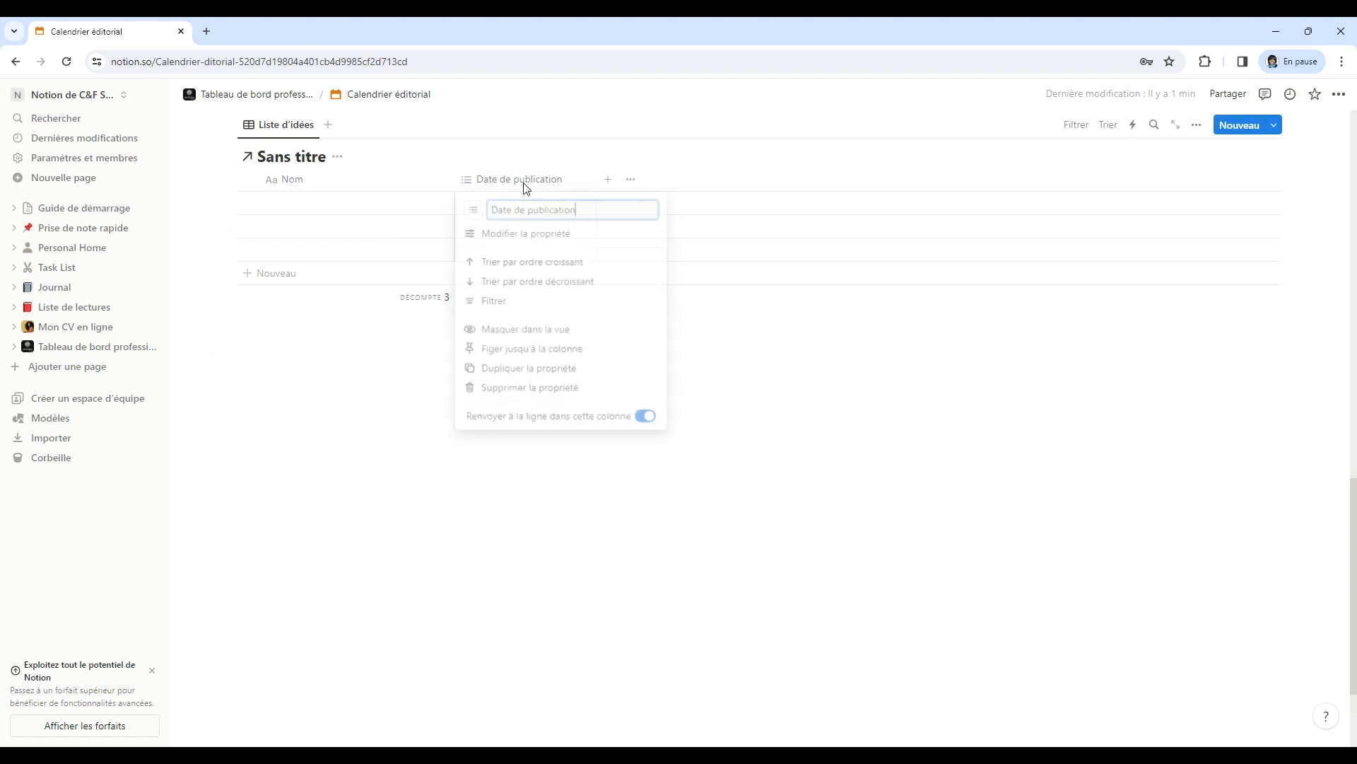
{"action": "left_click", "coordinate": [539, 236]}
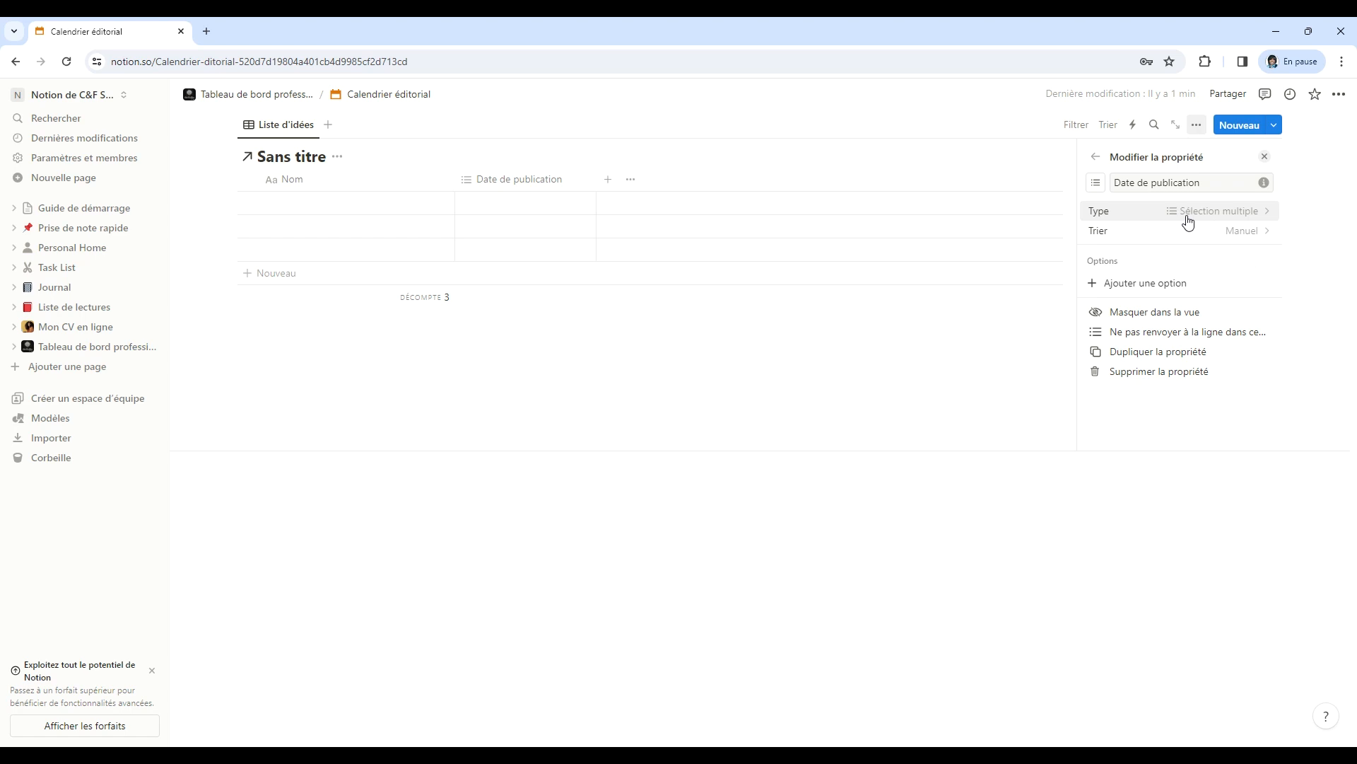
{"action": "left_click", "coordinate": [1268, 214]}
{"action": "scroll", "coordinate": [1201, 338], "scroll_direction": "down", "scroll_amount": 1}
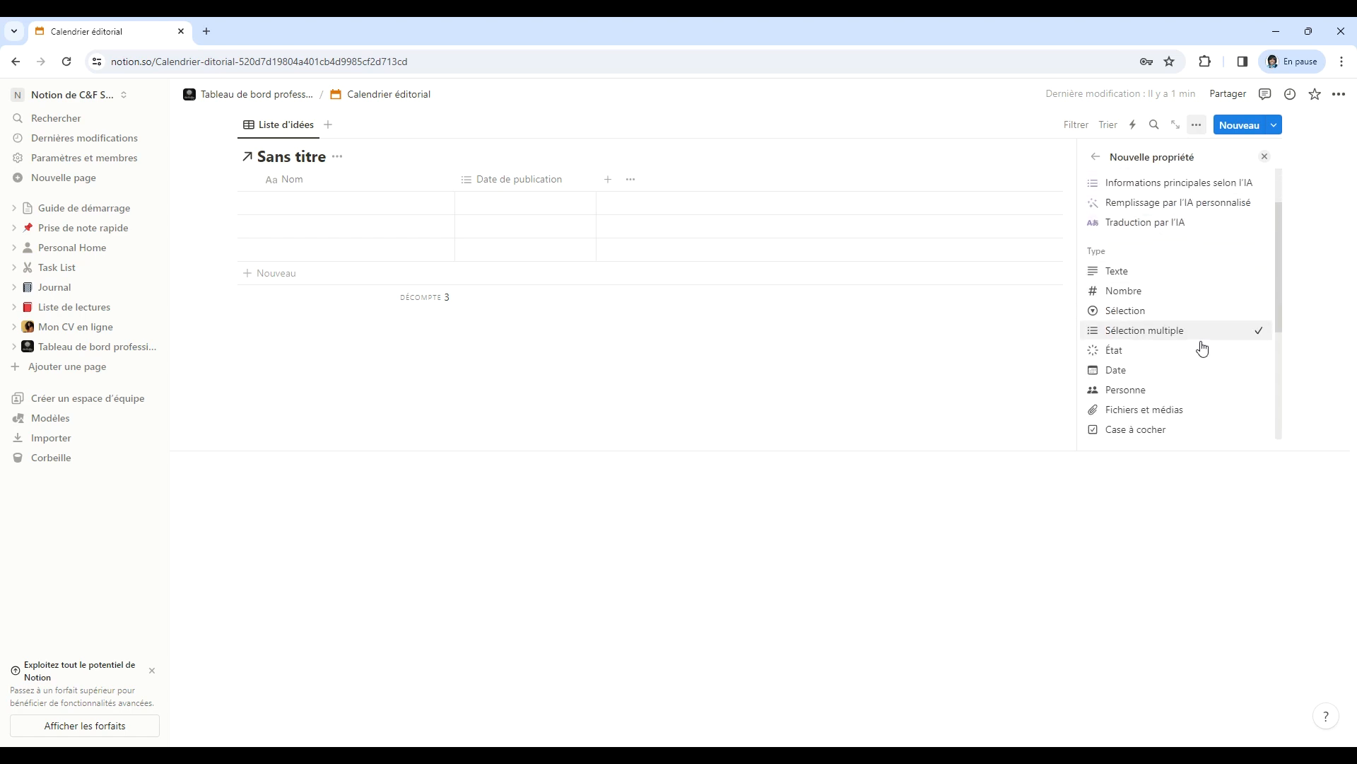
{"action": "left_click", "coordinate": [1132, 370]}
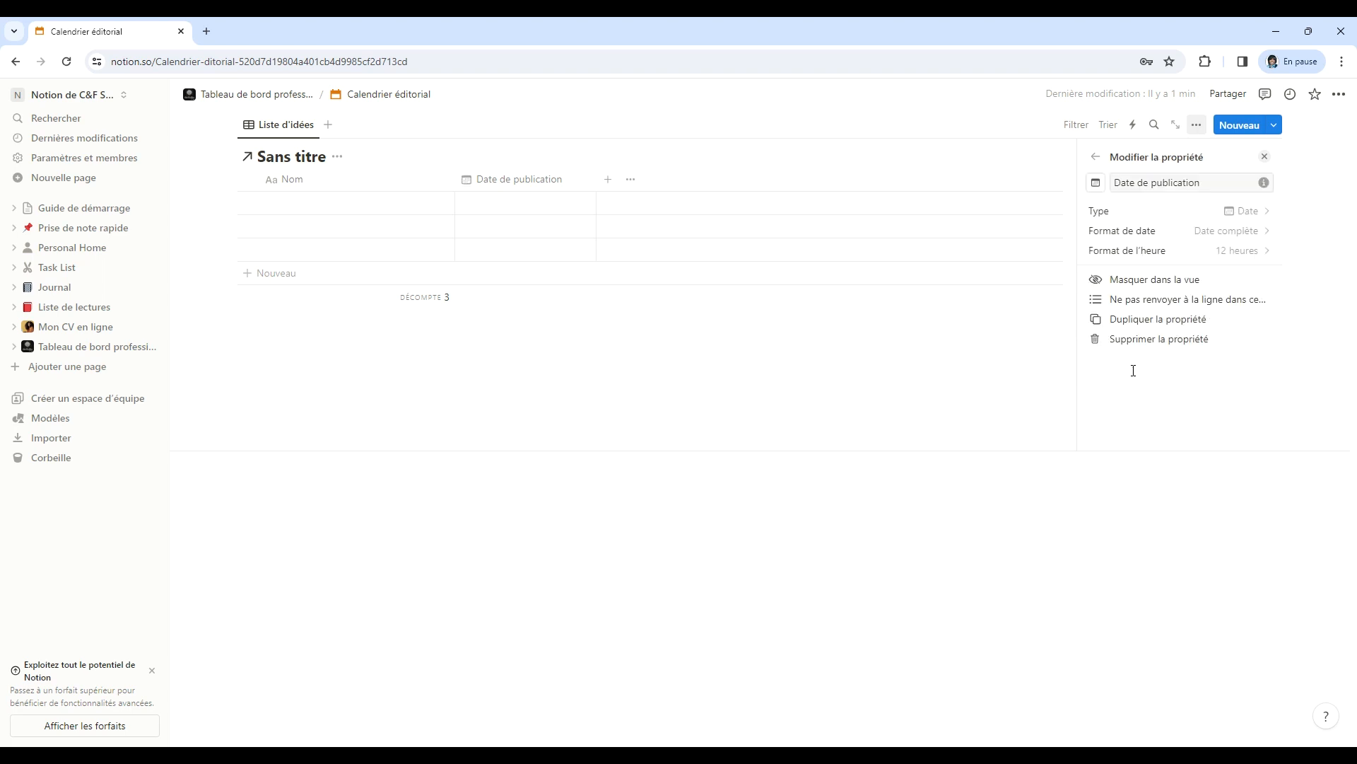
{"action": "left_click", "coordinate": [991, 369]}
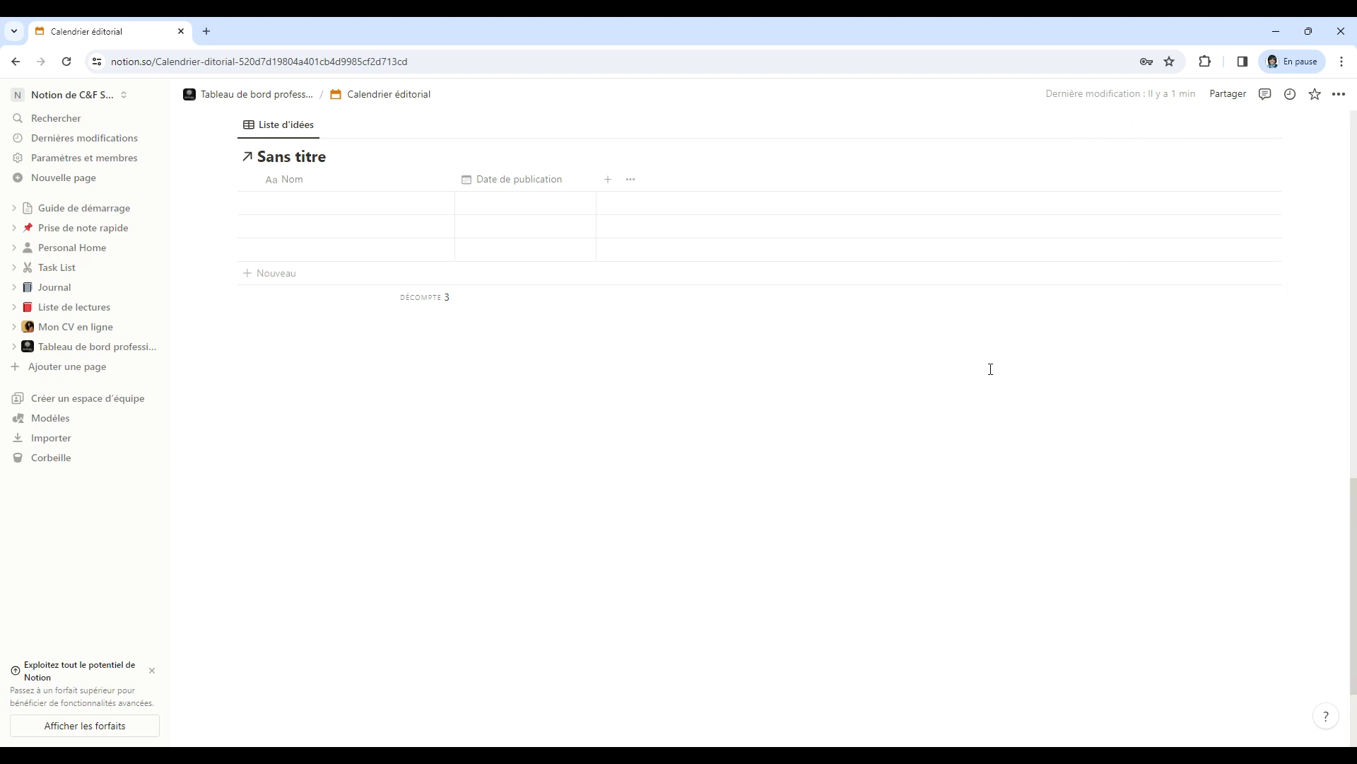
Set the date format of "Date de publication" to Jour/mois/année and its time format to 24 heures.
{"action": "left_click", "coordinate": [545, 180]}
{"action": "left_click", "coordinate": [532, 242]}
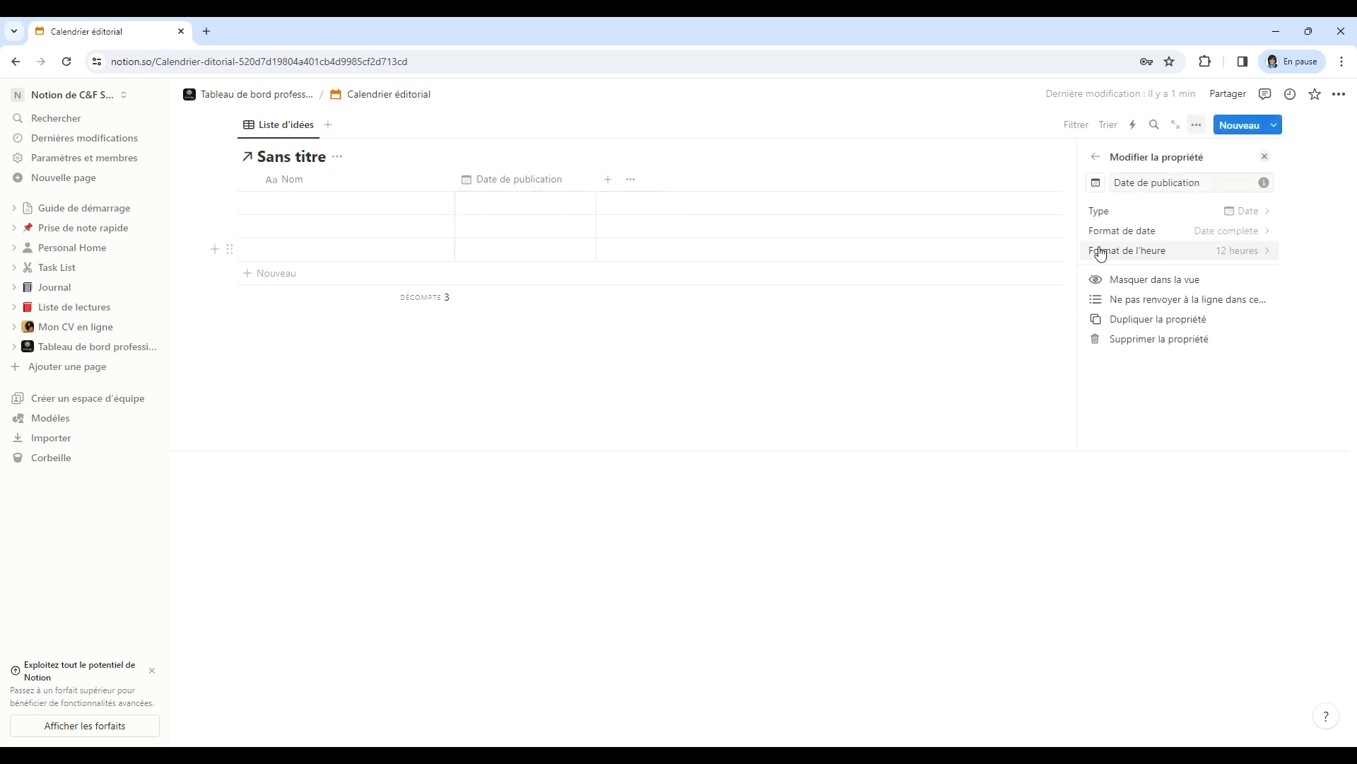
{"action": "left_click", "coordinate": [1251, 239]}
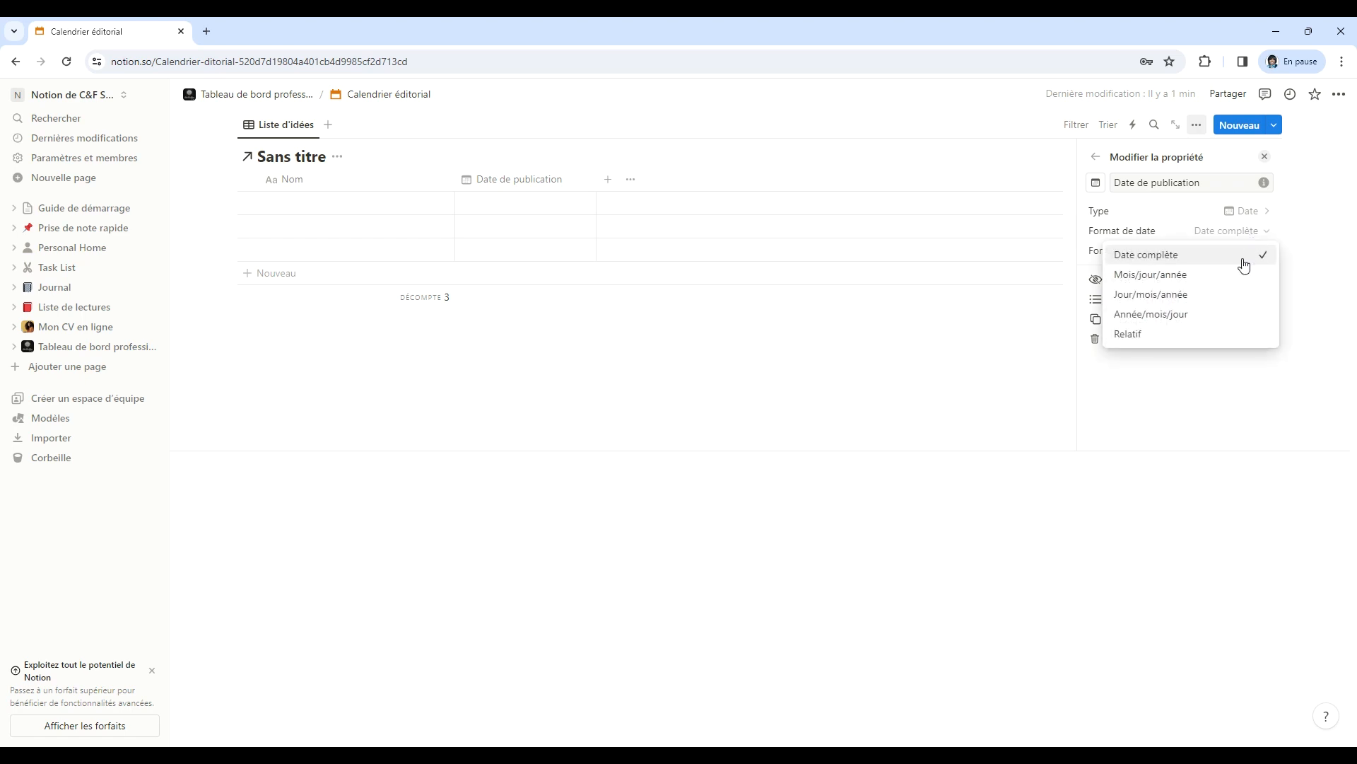
{"action": "left_click", "coordinate": [1161, 305]}
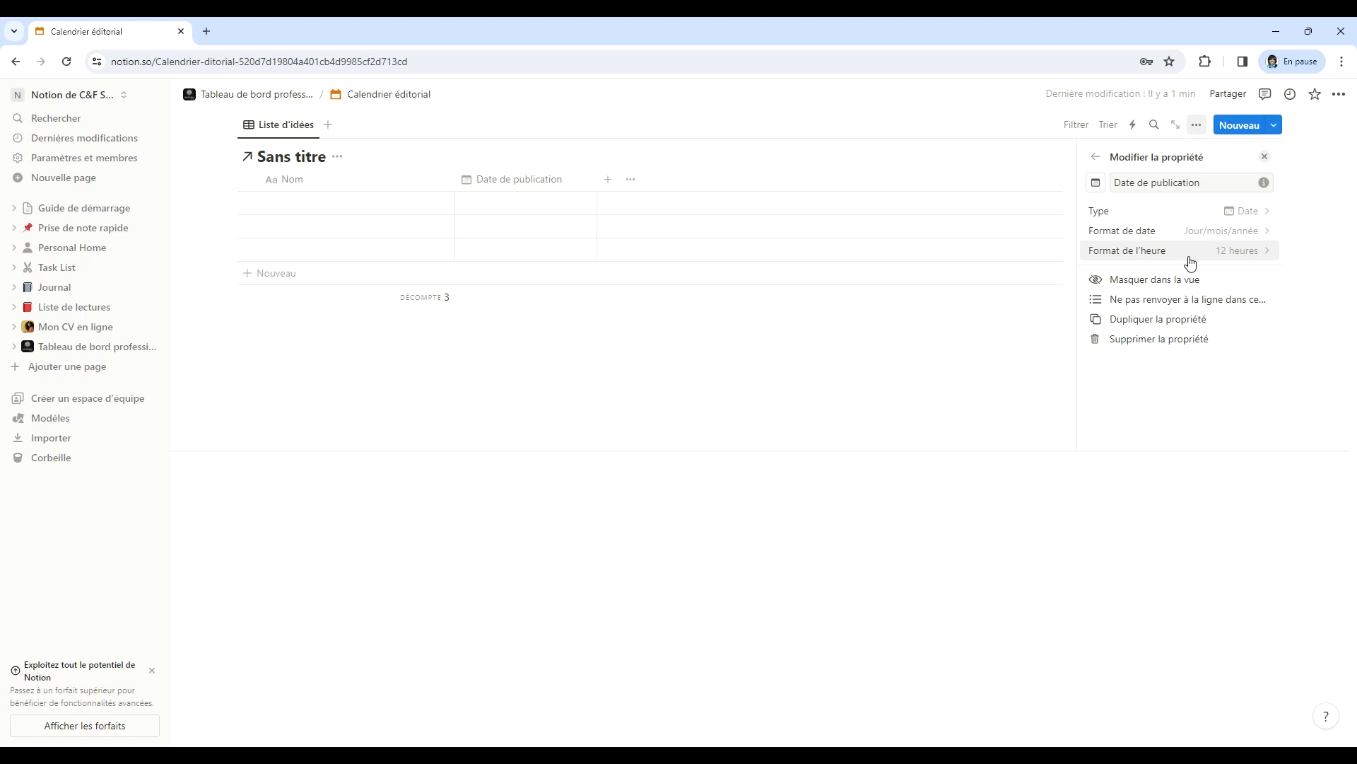
{"action": "left_click", "coordinate": [1257, 256]}
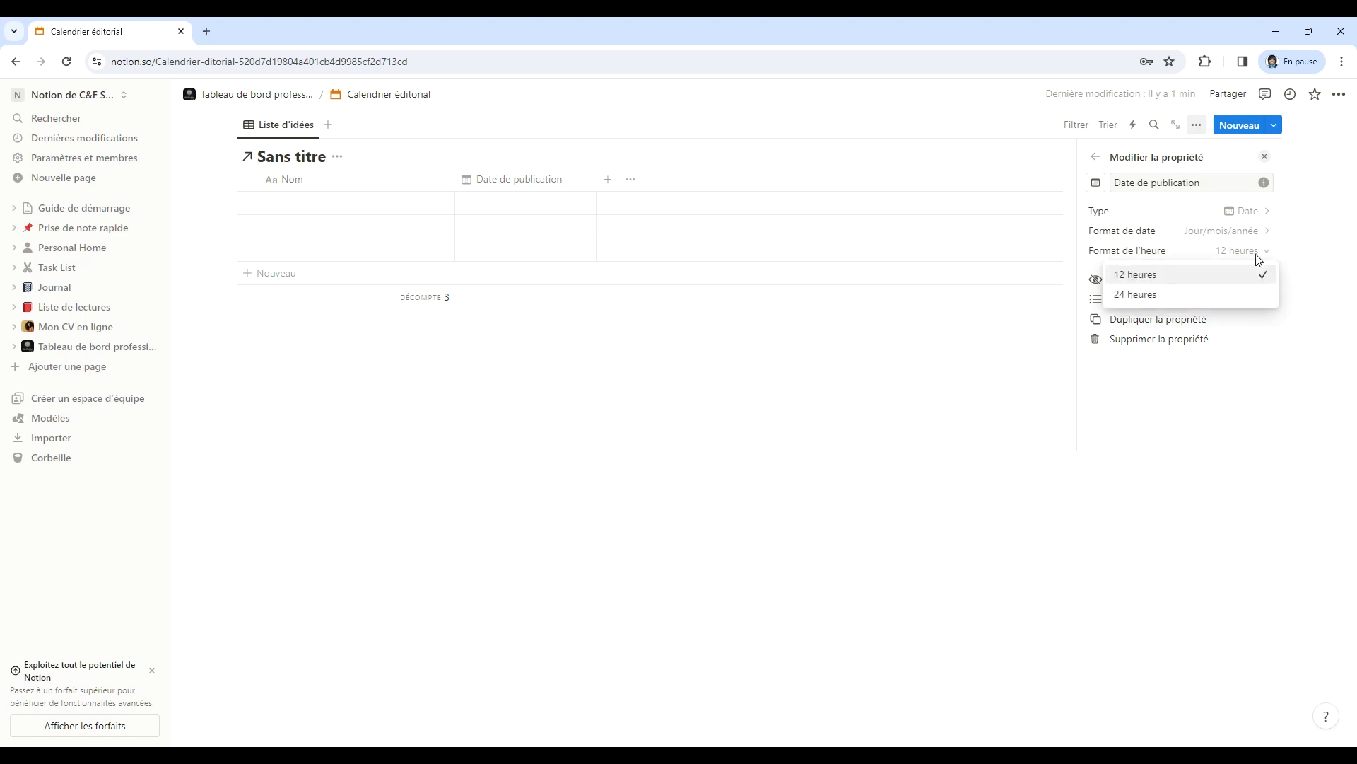
{"action": "left_click", "coordinate": [1242, 295]}
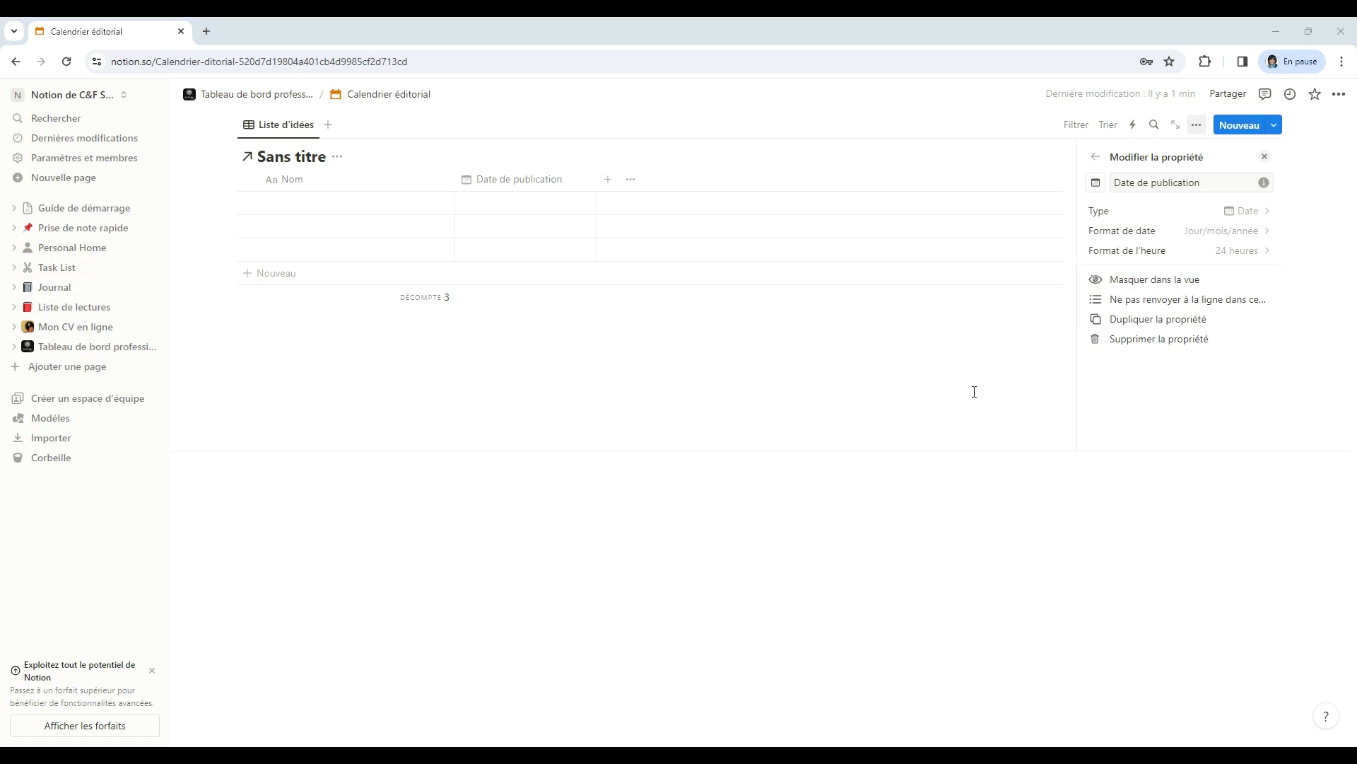
Add a new property named "Status" to the "Liste d'idées" table.
{"action": "left_click", "coordinate": [610, 182]}
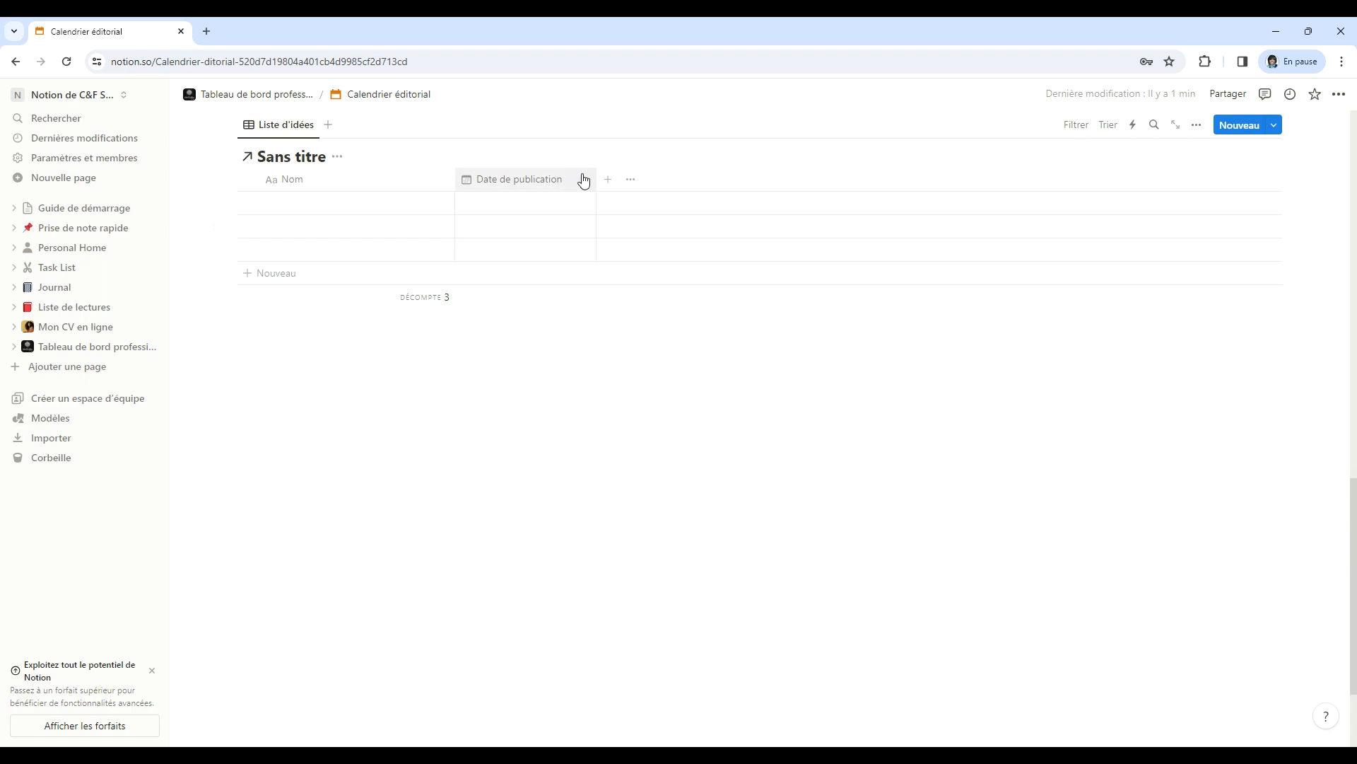
{"action": "left_click", "coordinate": [611, 180]}
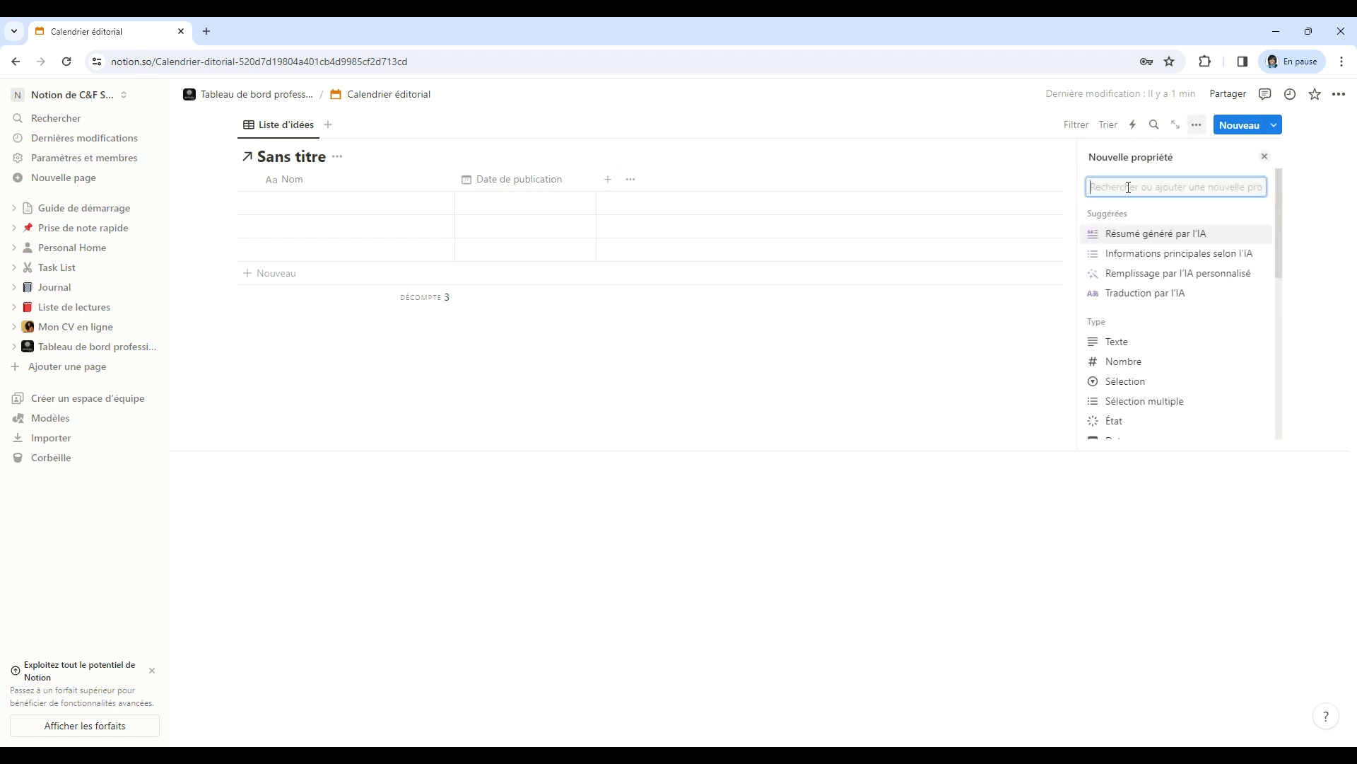
{"action": "type", "text": "Sat"}
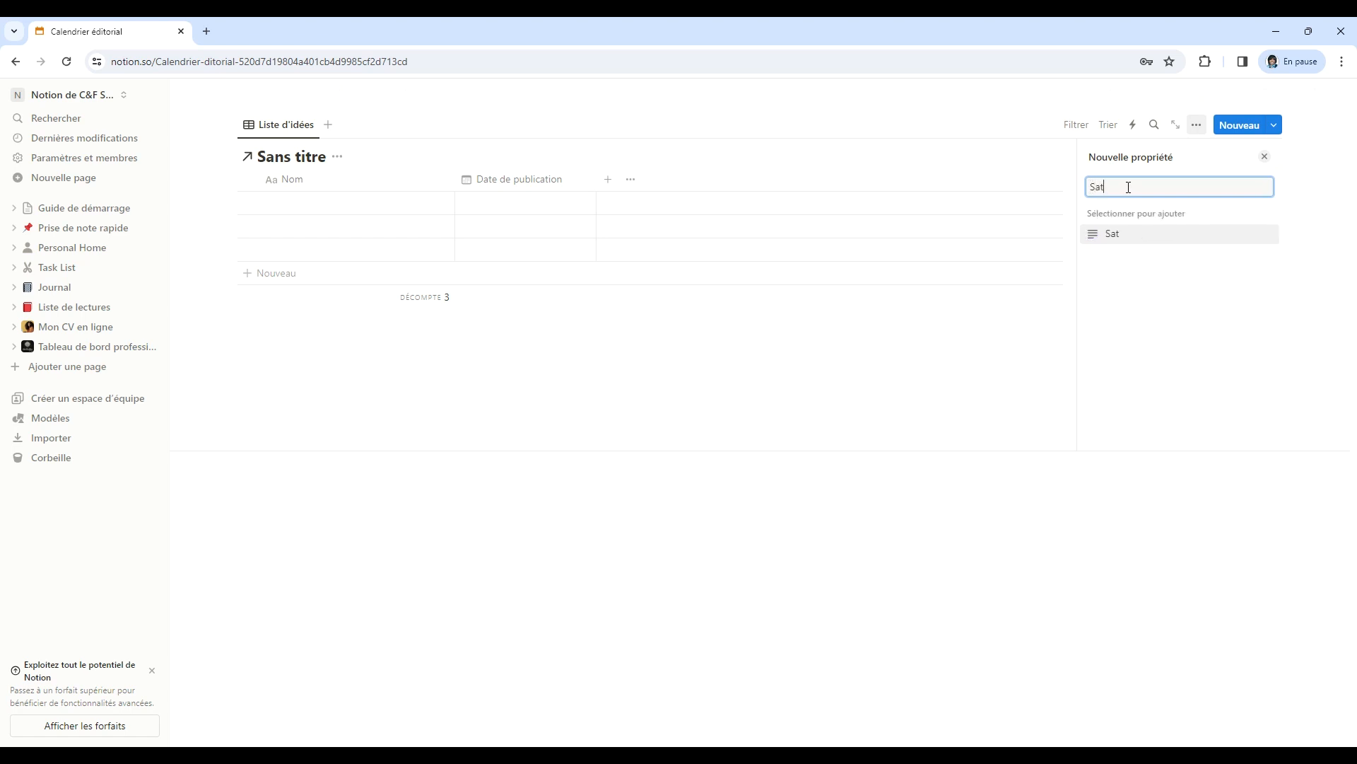
{"action": "key", "text": "BackSpace"}
{"action": "key", "text": "BackSpace"}
{"action": "type", "text": "tatu"}
{"action": "key", "text": "Return"}
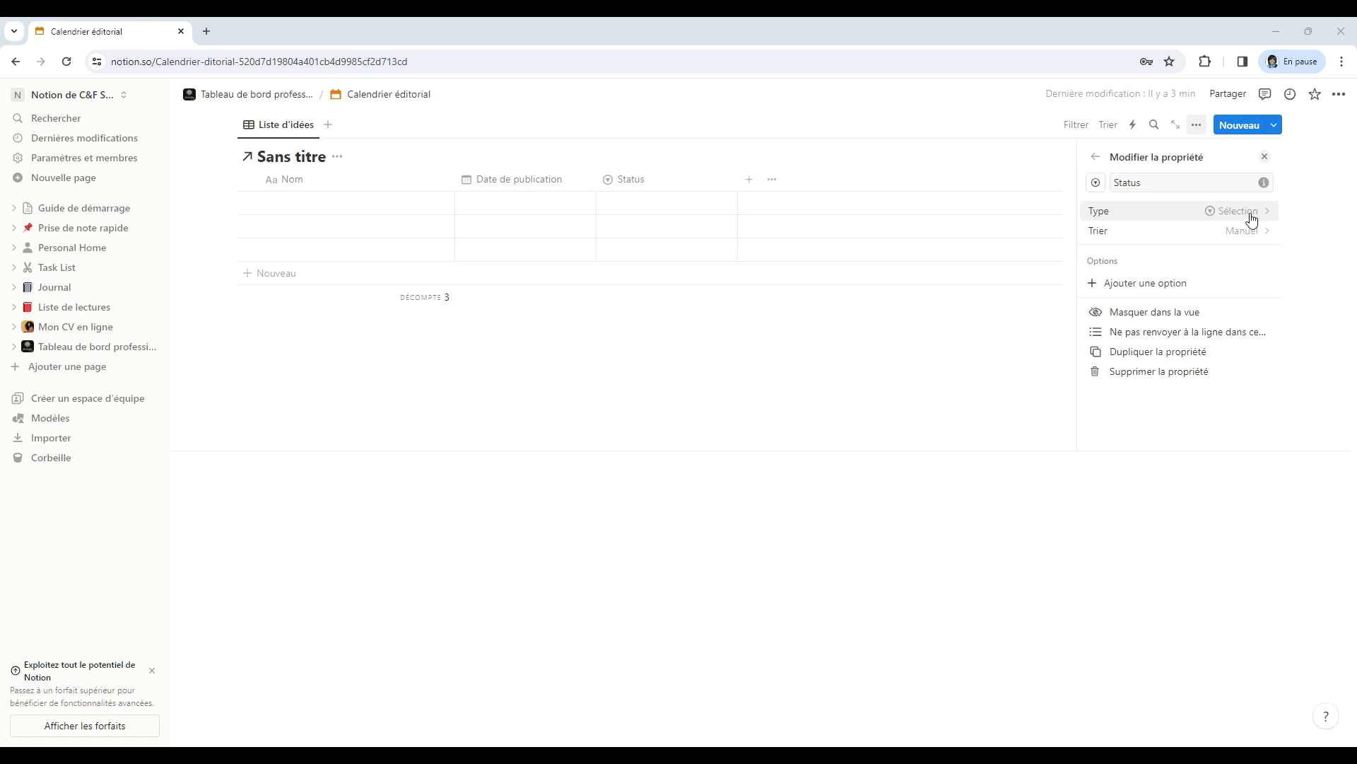
Change the type of the "Status" property to Case à cocher.
{"action": "left_click", "coordinate": [1250, 214]}
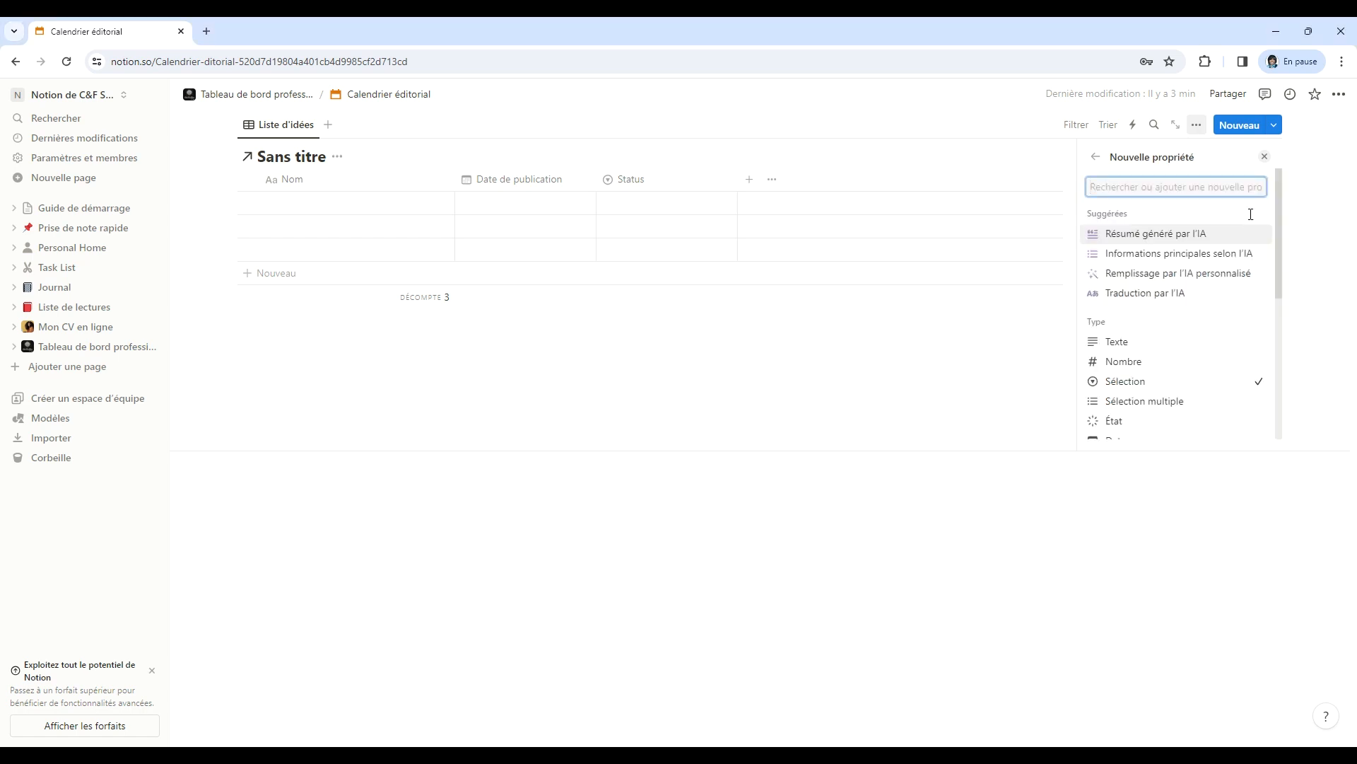
{"action": "scroll", "coordinate": [1200, 362], "scroll_direction": "down", "scroll_amount": 1}
{"action": "scroll", "coordinate": [1200, 362], "scroll_direction": "down", "scroll_amount": 2}
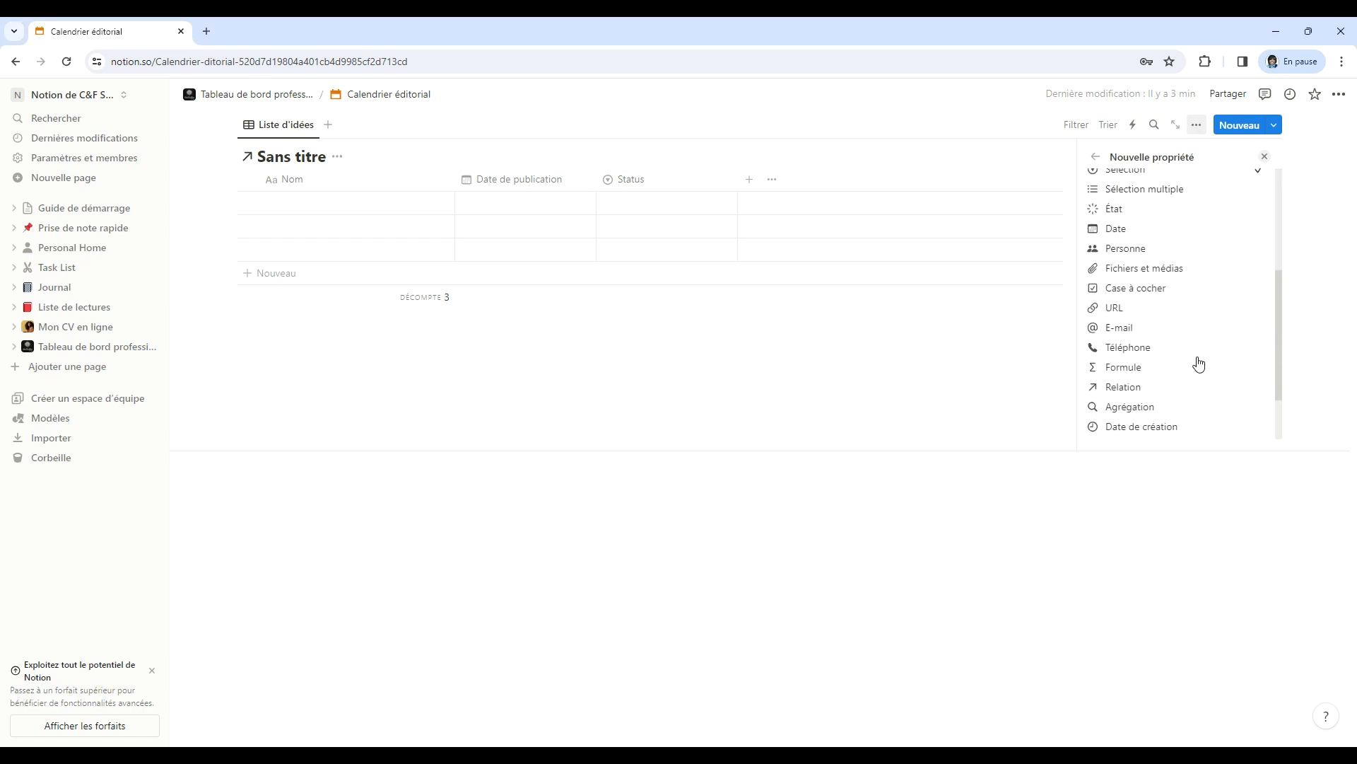
{"action": "left_click", "coordinate": [1157, 294]}
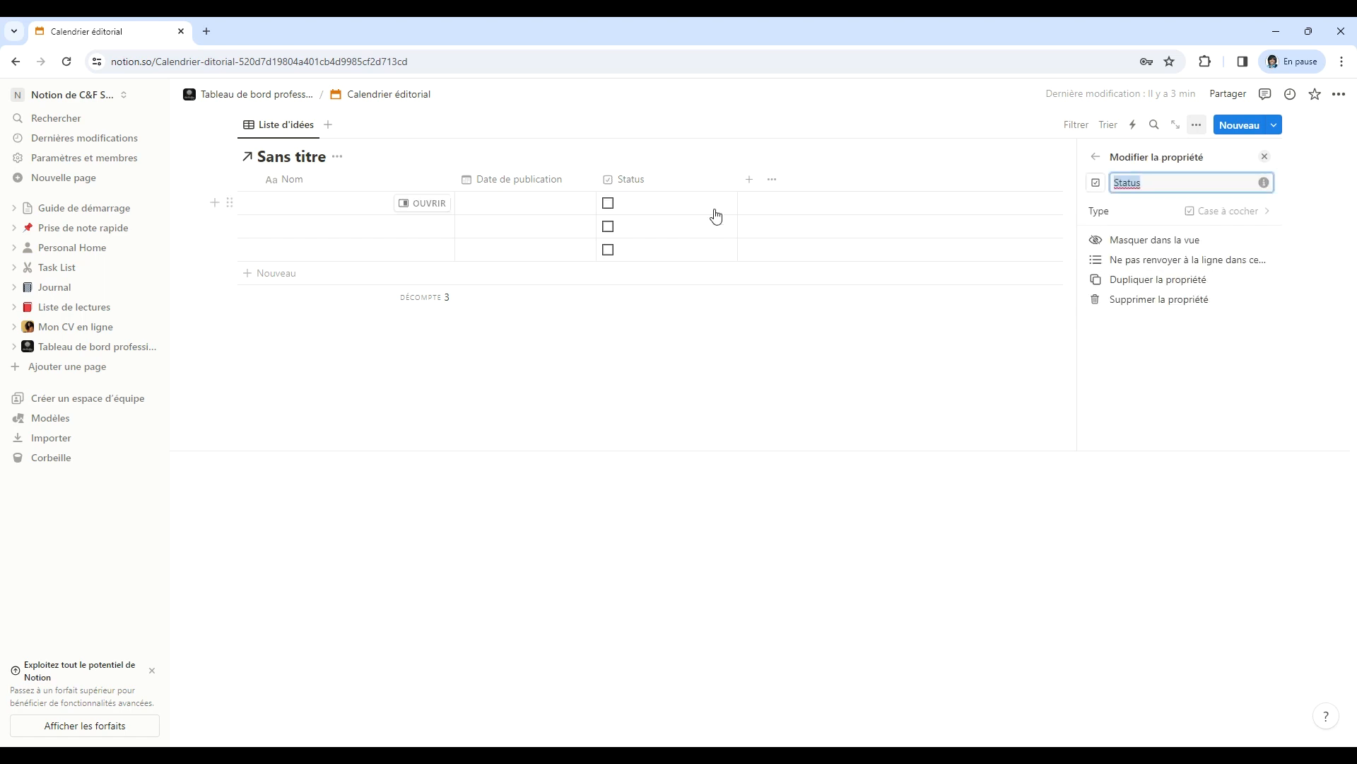
Move the "Status" column in front of "Nom" and narrow it to little more than the checkbox width.
{"action": "left_click_drag", "start_coordinate": [643, 186], "coordinate": [261, 192]}
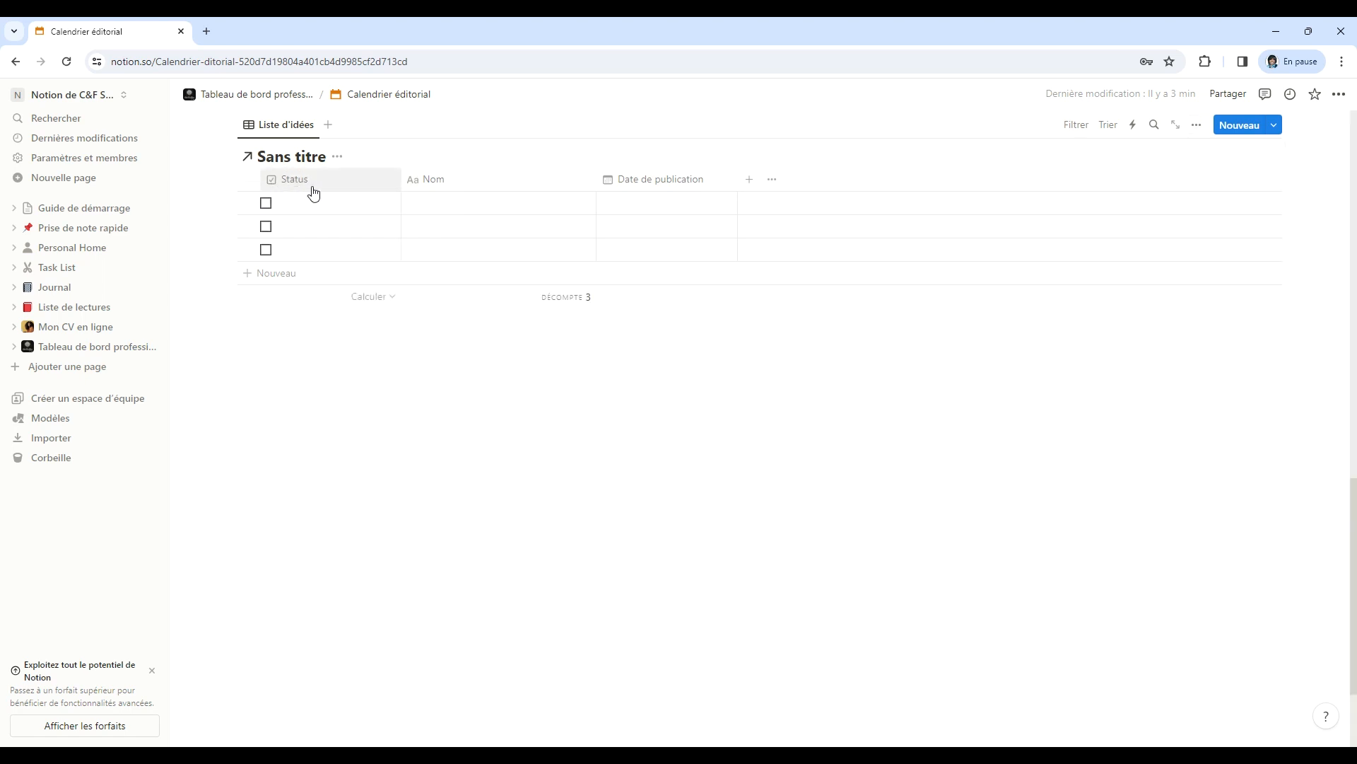
{"action": "left_click_drag", "start_coordinate": [400, 182], "coordinate": [279, 195]}
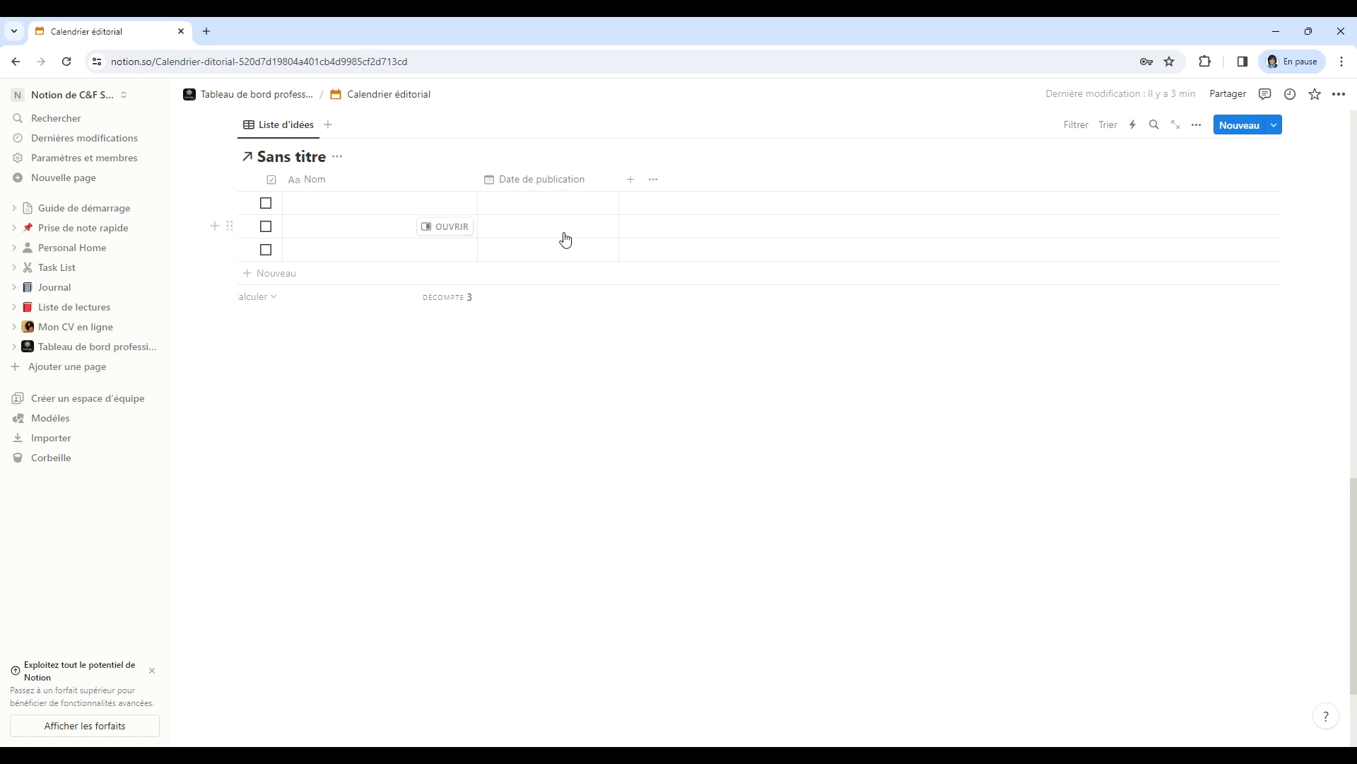
Add a property named "Etat" after "Date de publication" and set its type to Sélection.
{"action": "left_click", "coordinate": [628, 182]}
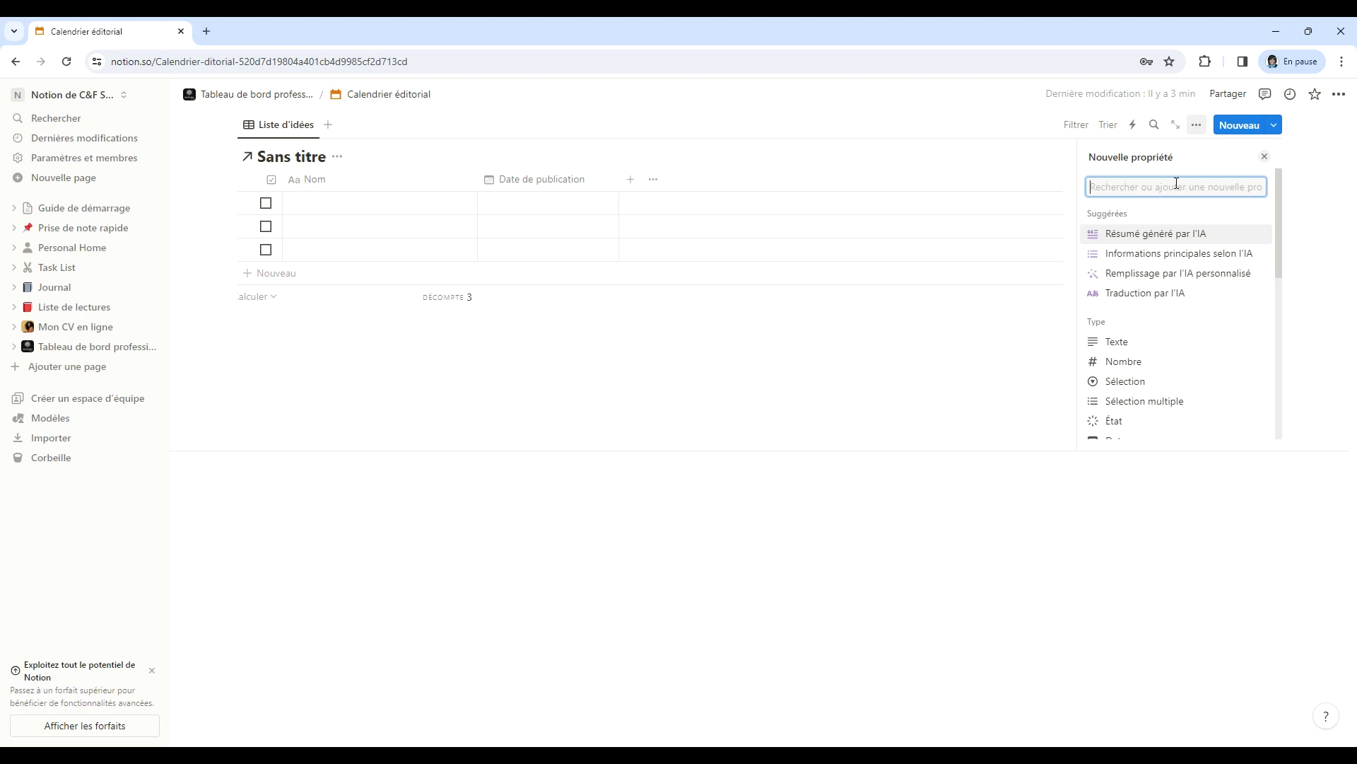
{"action": "type", "text": "Etat"}
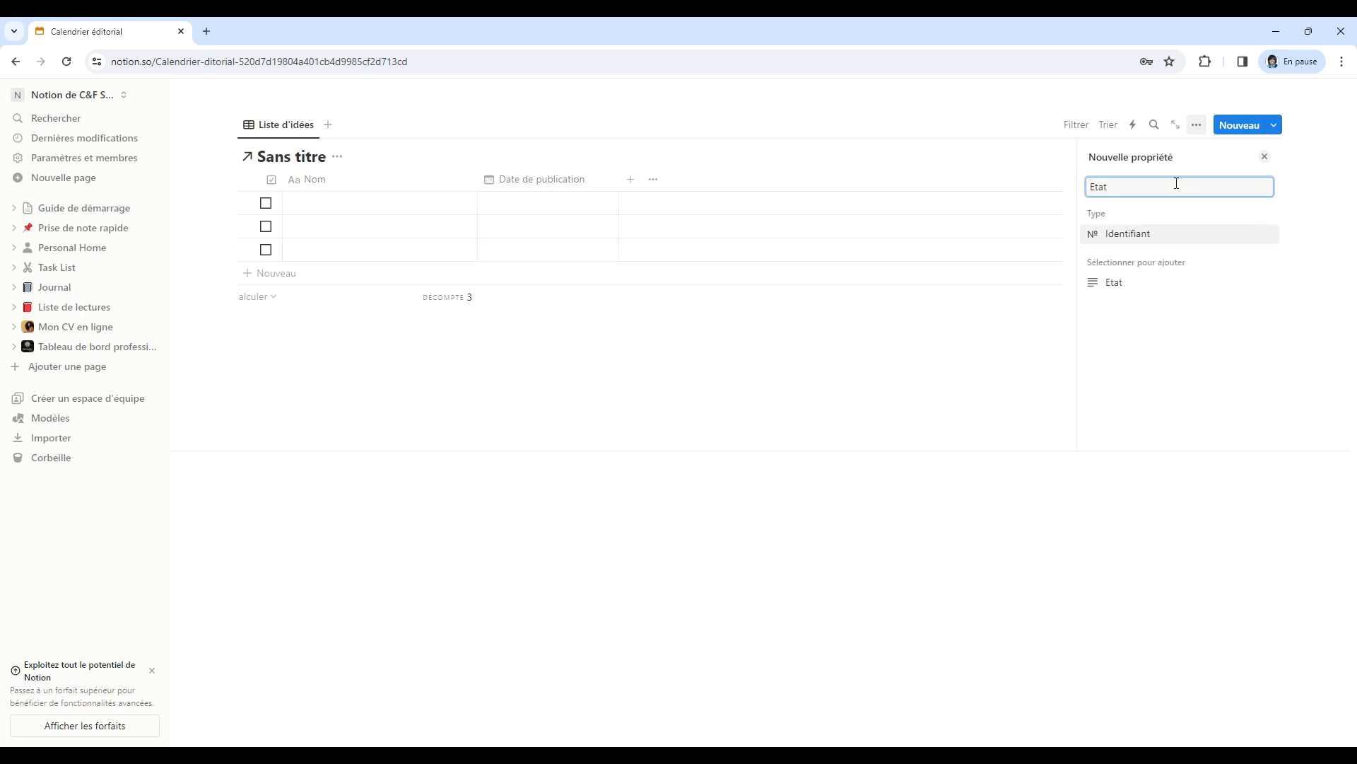
{"action": "left_click", "coordinate": [1127, 287]}
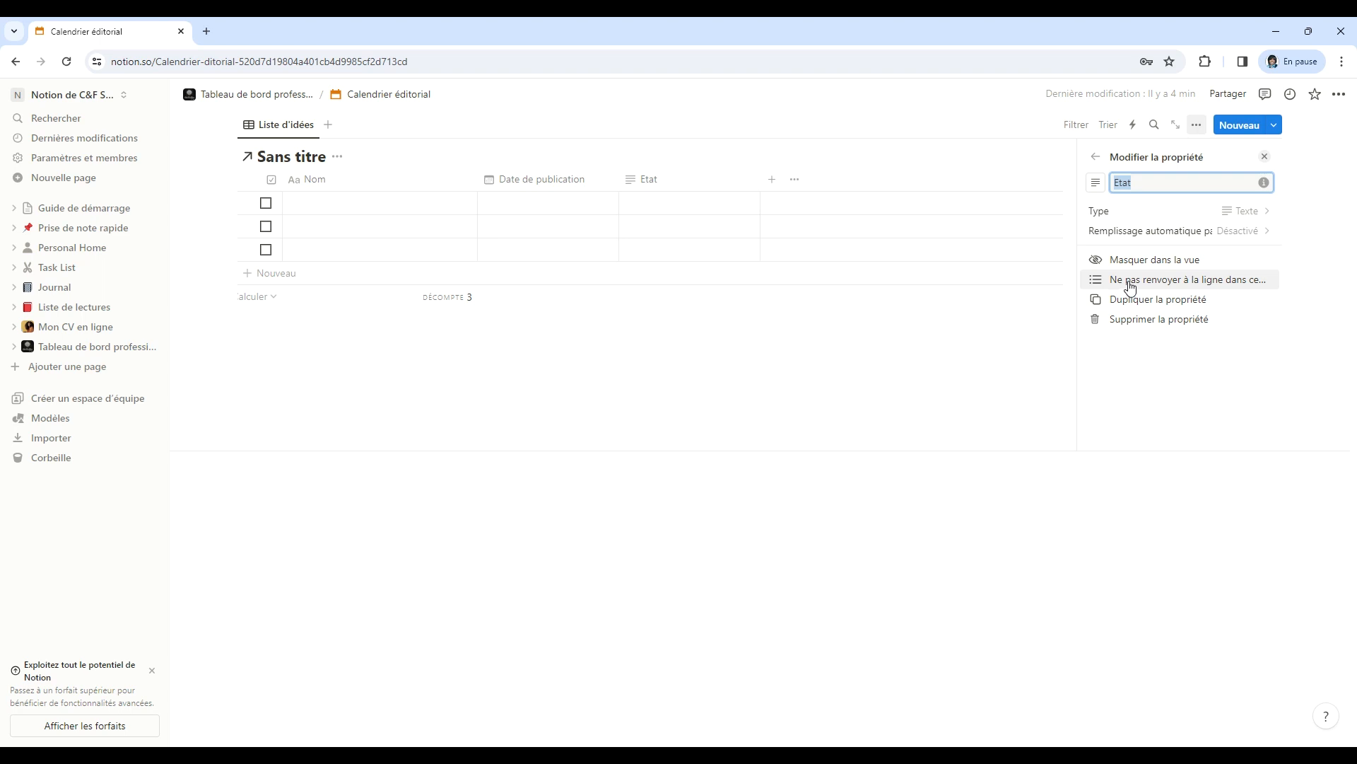
{"action": "left_click", "coordinate": [1238, 211]}
{"action": "left_click", "coordinate": [1149, 381]}
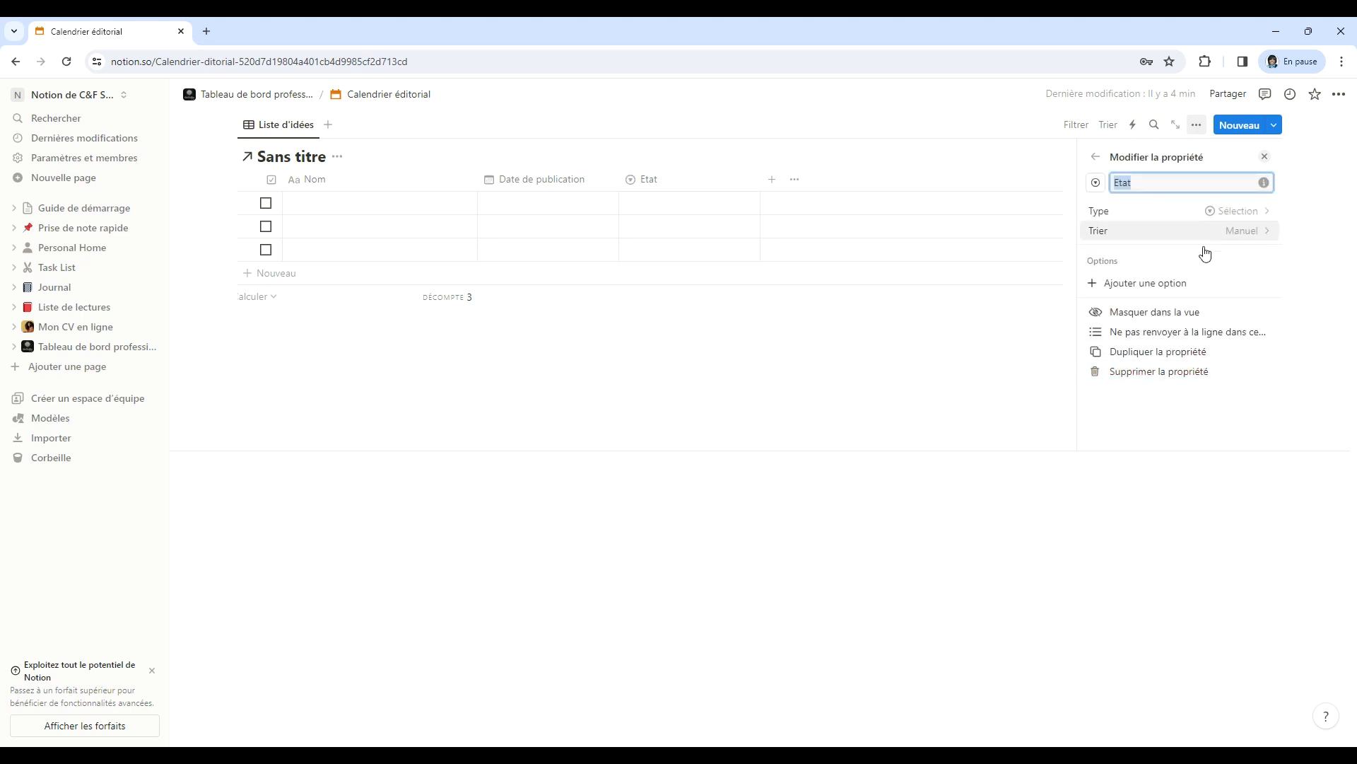
Add the options "Idée", "Programmé" and "En cours" to the "Etat" property.
{"action": "left_click", "coordinate": [1172, 287]}
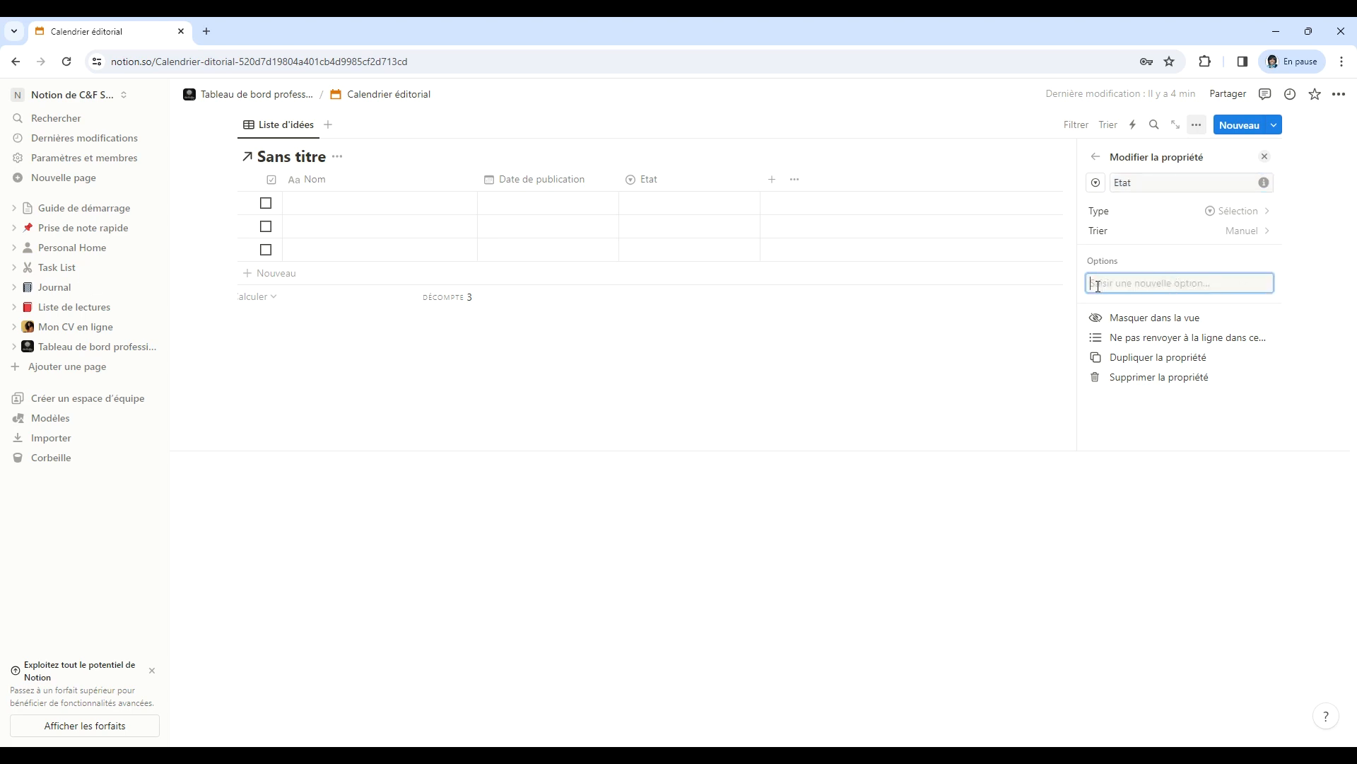
{"action": "type", "text": "Ide"}
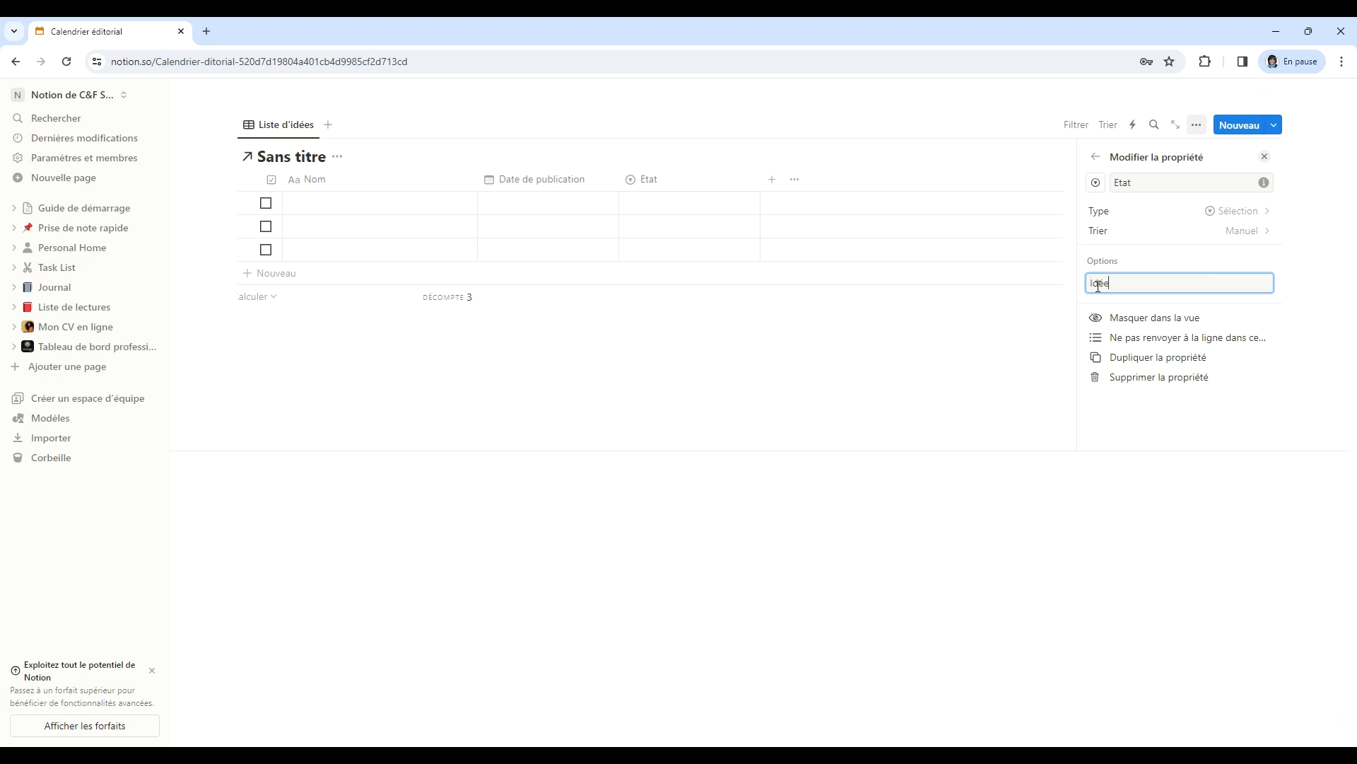
{"action": "type", "text": "e"}
{"action": "key", "text": "Return"}
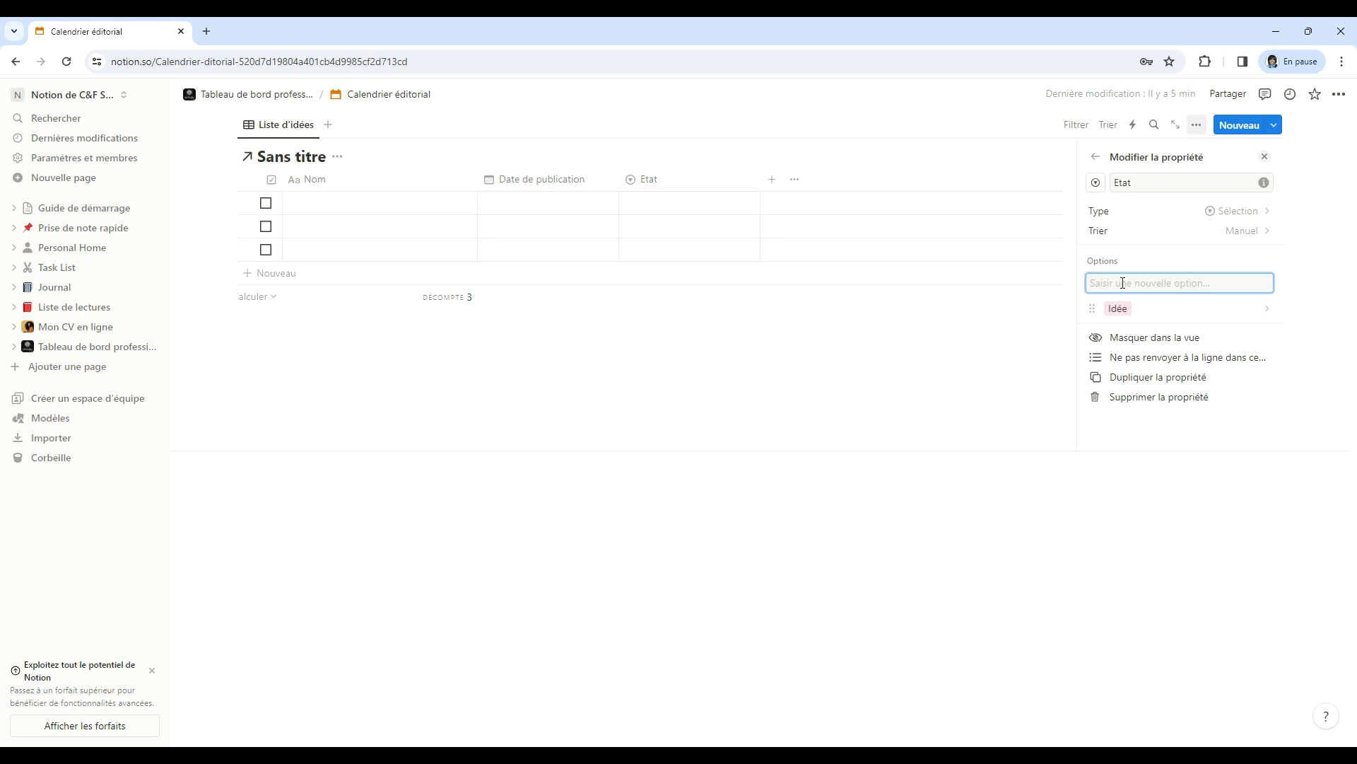
{"action": "type", "text": "Programmé"}
{"action": "key", "text": "Return"}
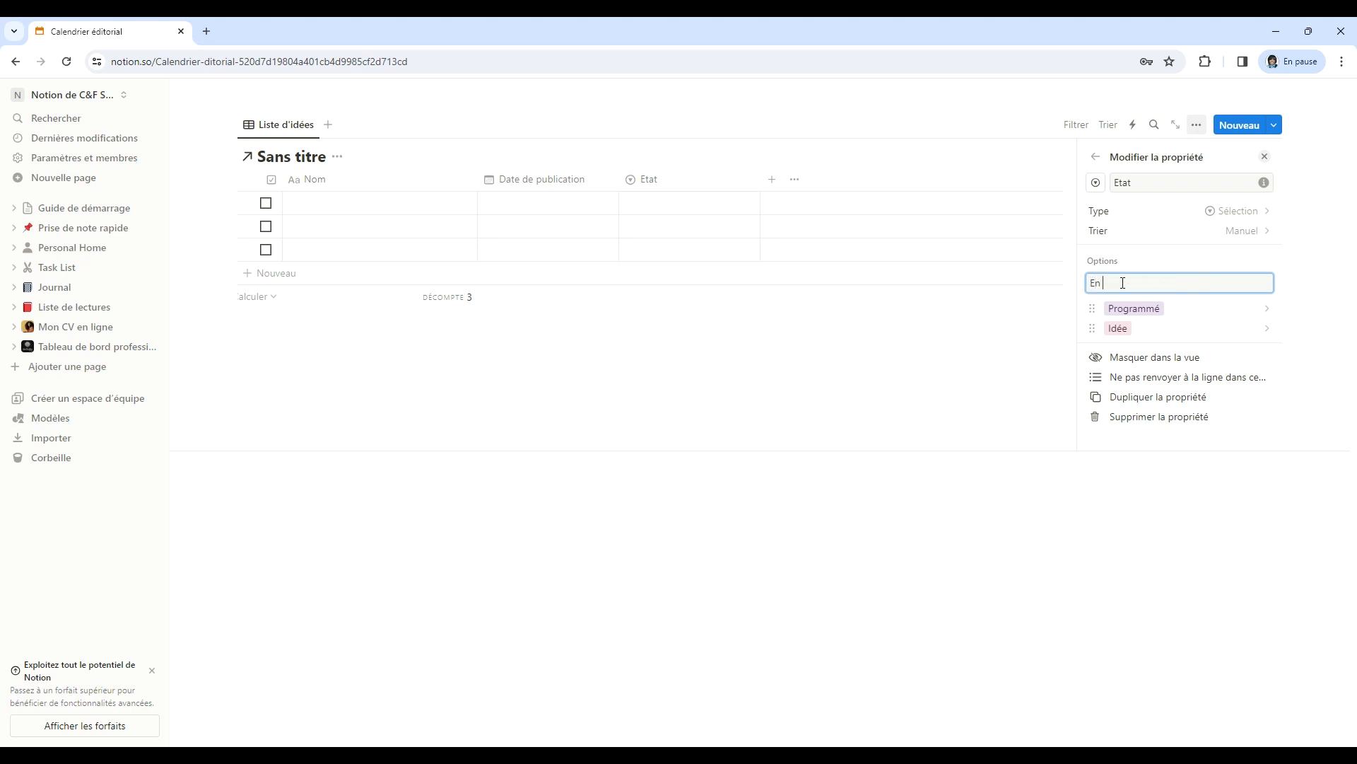
{"action": "key", "text": "Return"}
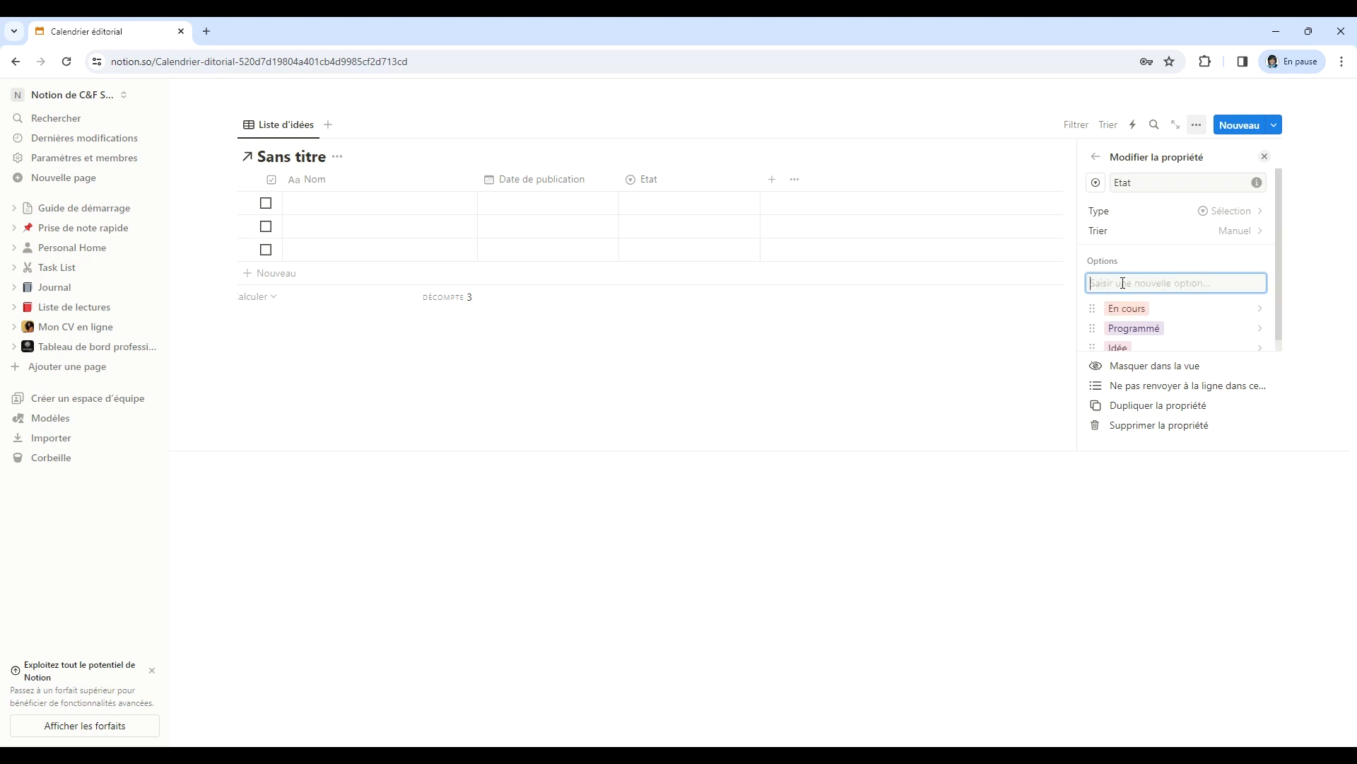
Add the options "Prêt", "En ligne" and "En retard" to the "Etat" property.
{"action": "type", "text": "Prêt"}
{"action": "key", "text": "Return"}
{"action": "type", "text": "En lig"}
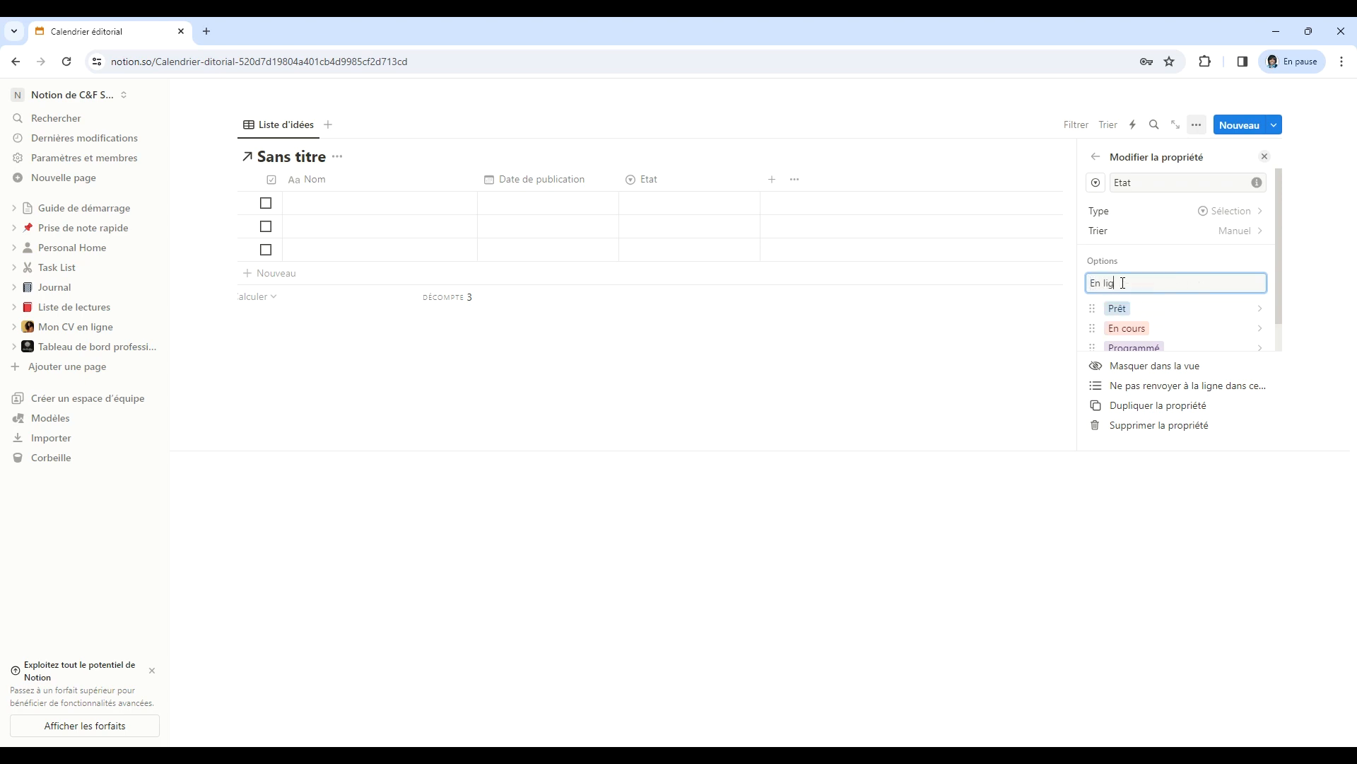
{"action": "key", "text": "Return"}
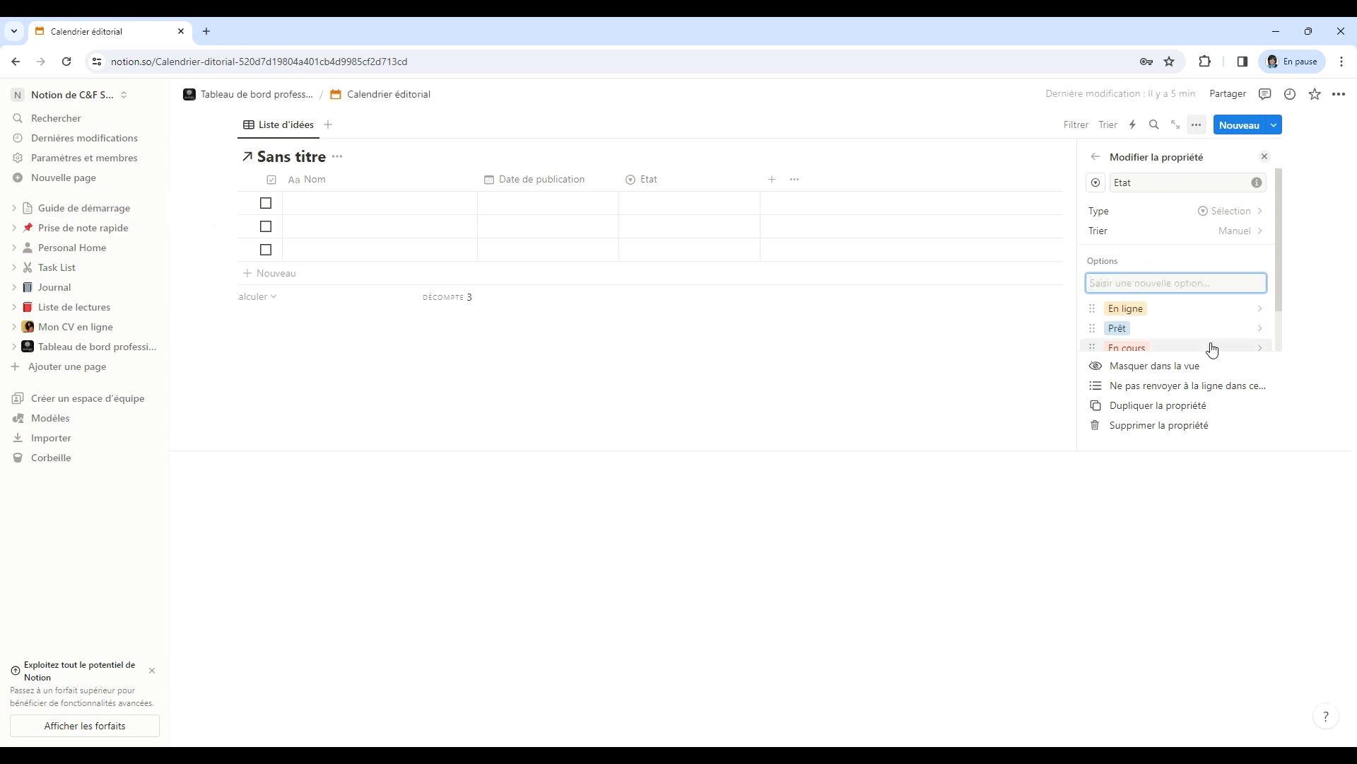
{"action": "scroll", "coordinate": [1205, 325], "scroll_direction": "down", "scroll_amount": 1}
{"action": "type", "text": "En "}
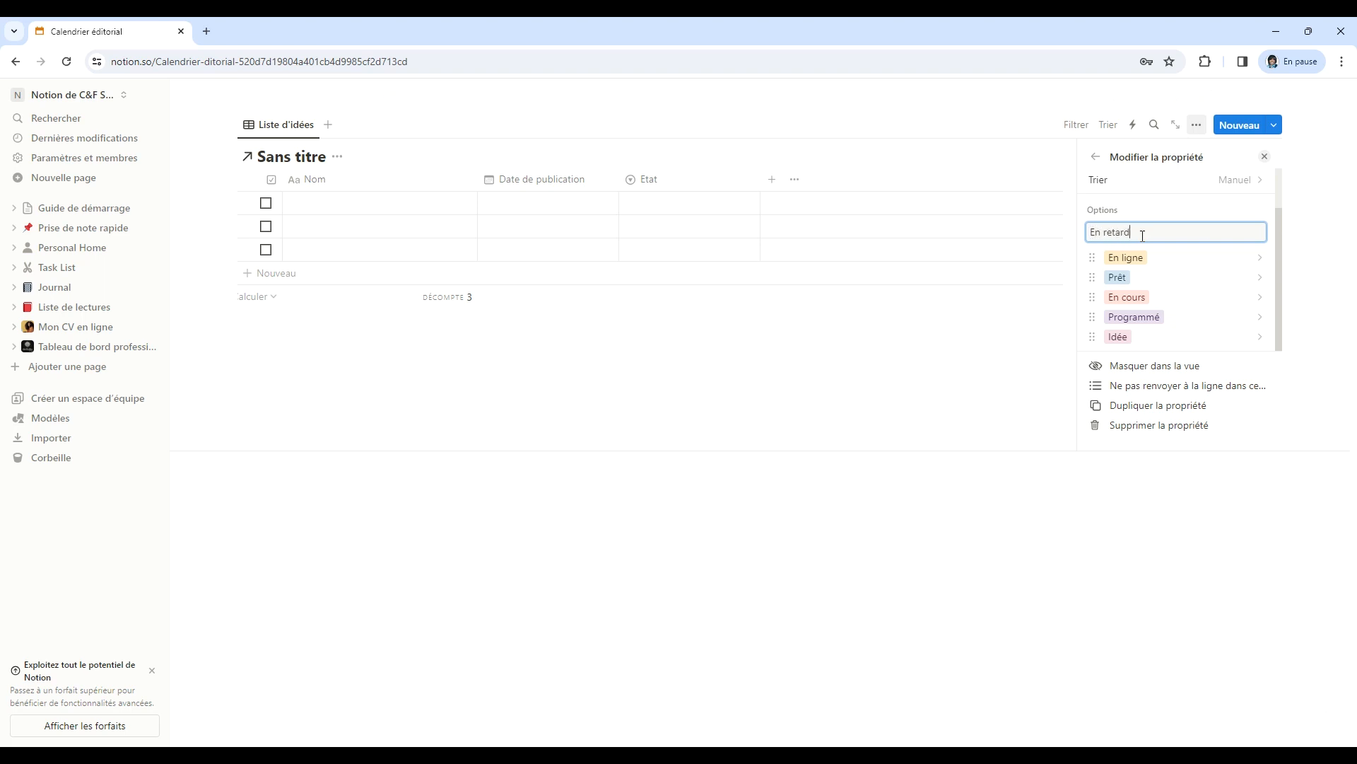
{"action": "type", "text": "retard"}
{"action": "key", "text": "Return"}
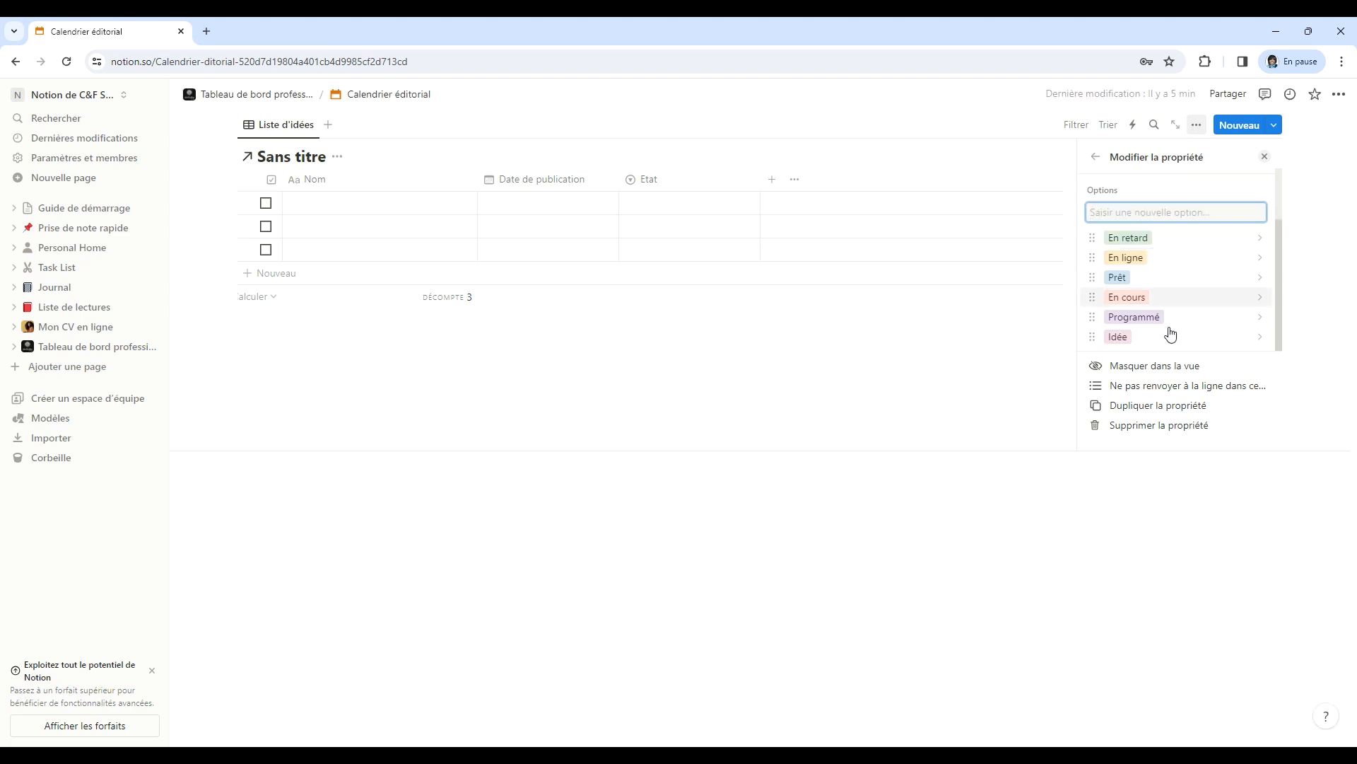
Set the colour of the "Idée" option to Jaune and of the "Programmé" option to Bleu.
{"action": "left_click", "coordinate": [1136, 338]}
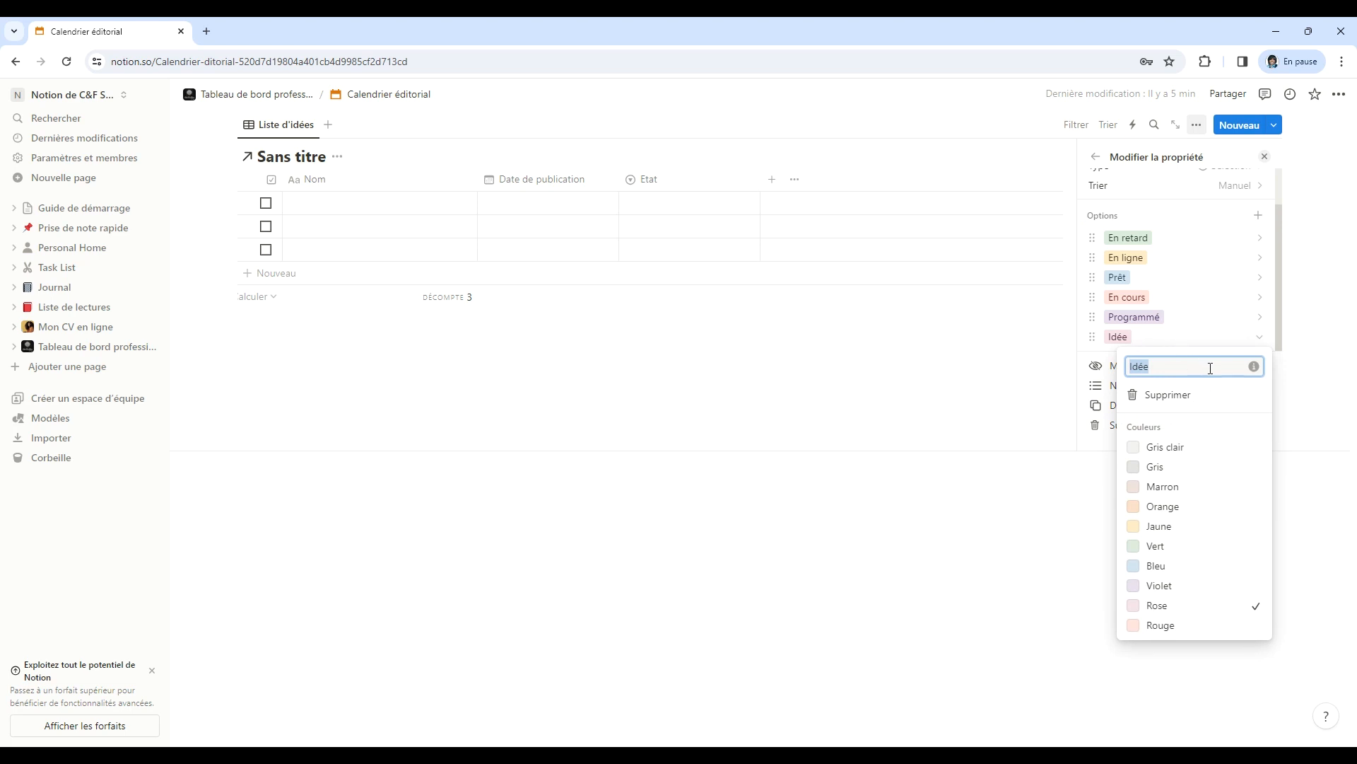
{"action": "left_click", "coordinate": [1255, 367]}
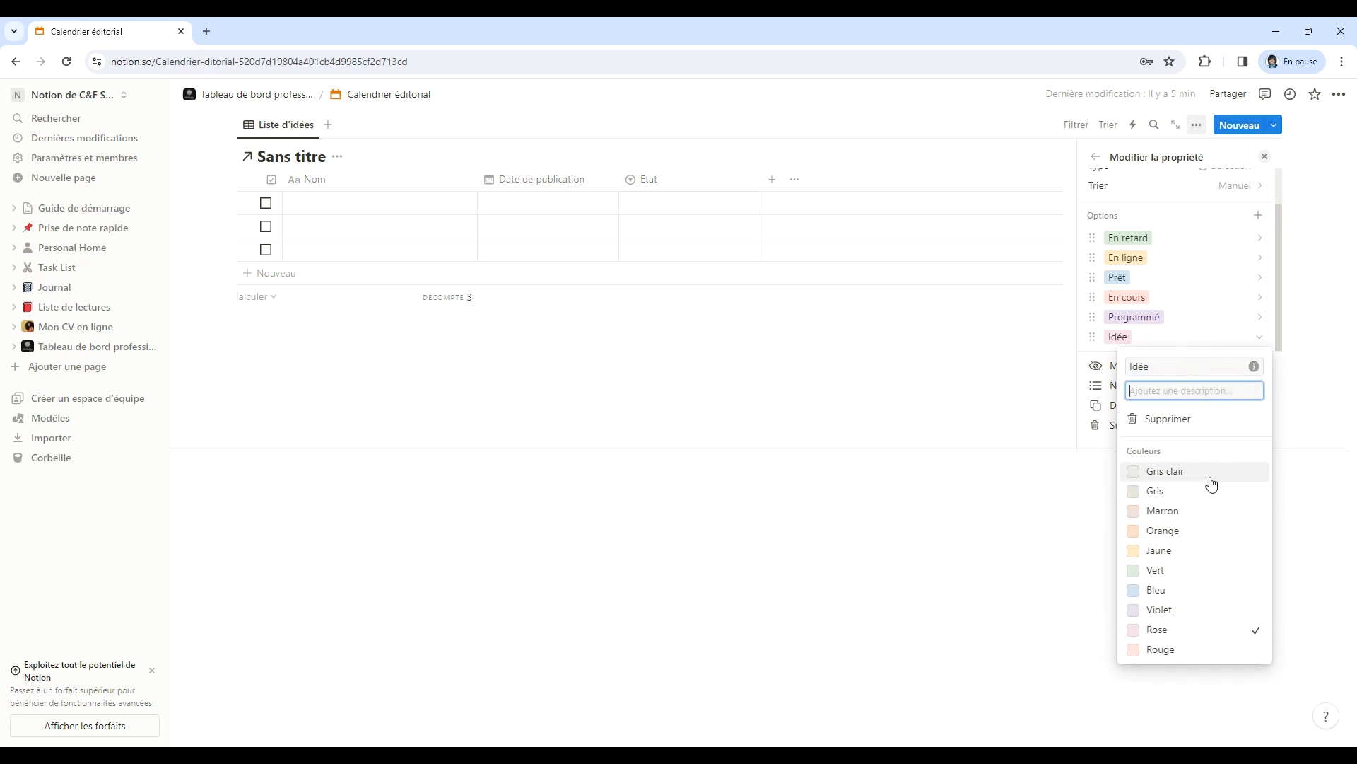
{"action": "left_click", "coordinate": [1165, 551]}
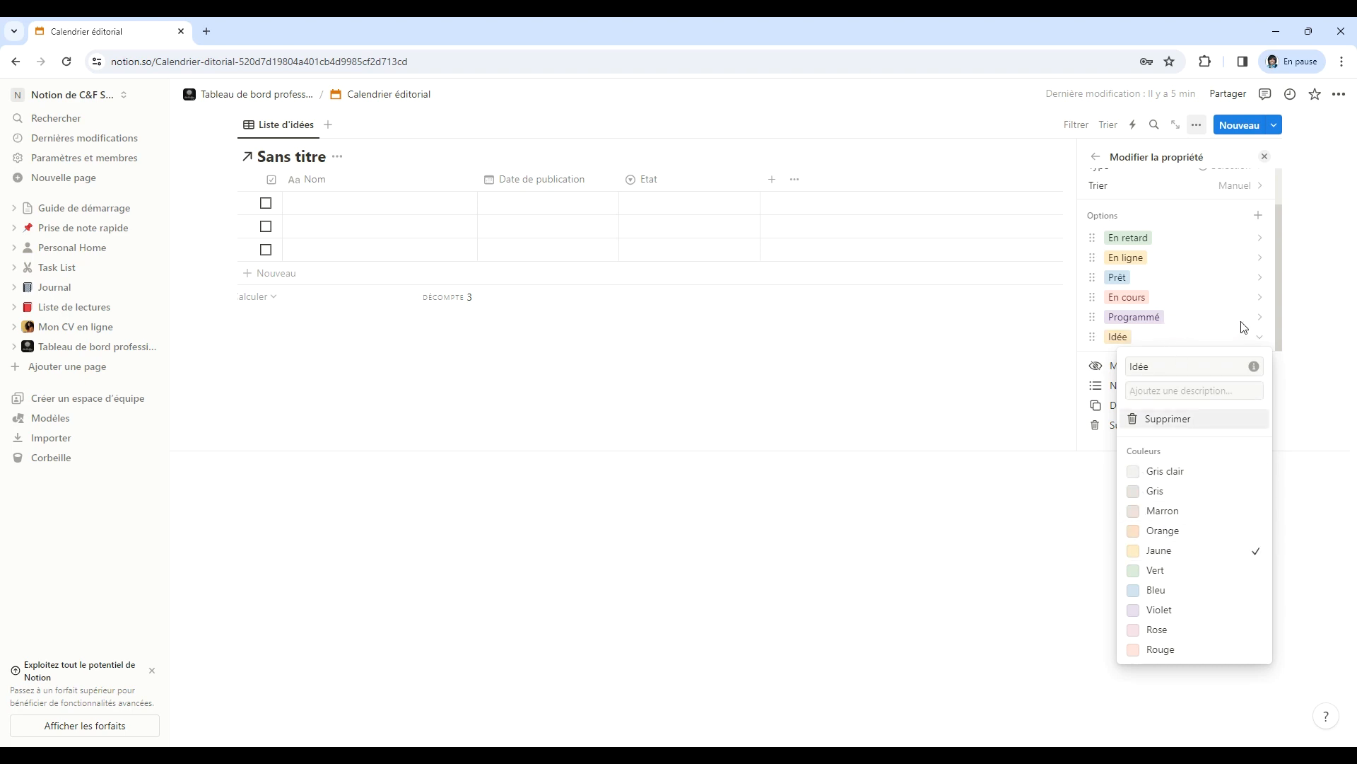
{"action": "left_click", "coordinate": [1169, 324]}
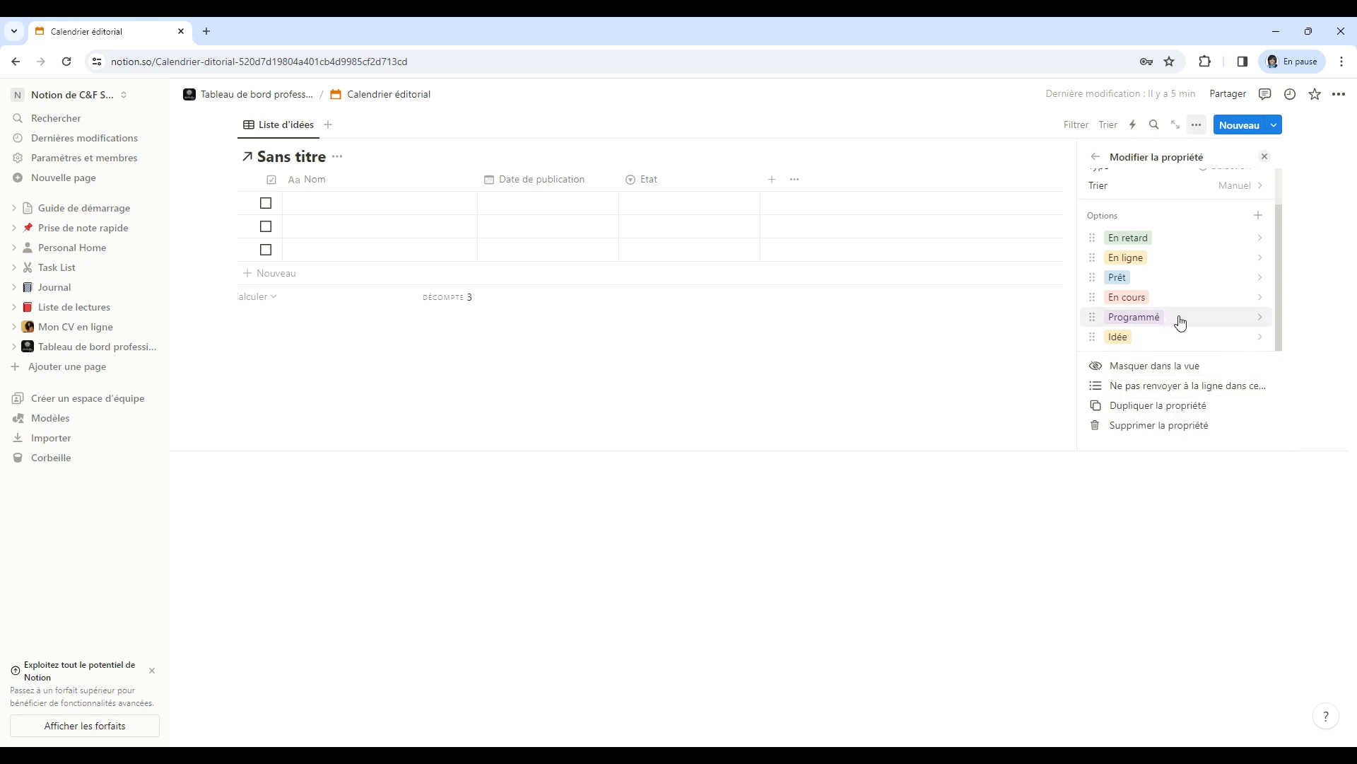
{"action": "left_click", "coordinate": [1189, 324]}
{"action": "left_click", "coordinate": [1155, 546]}
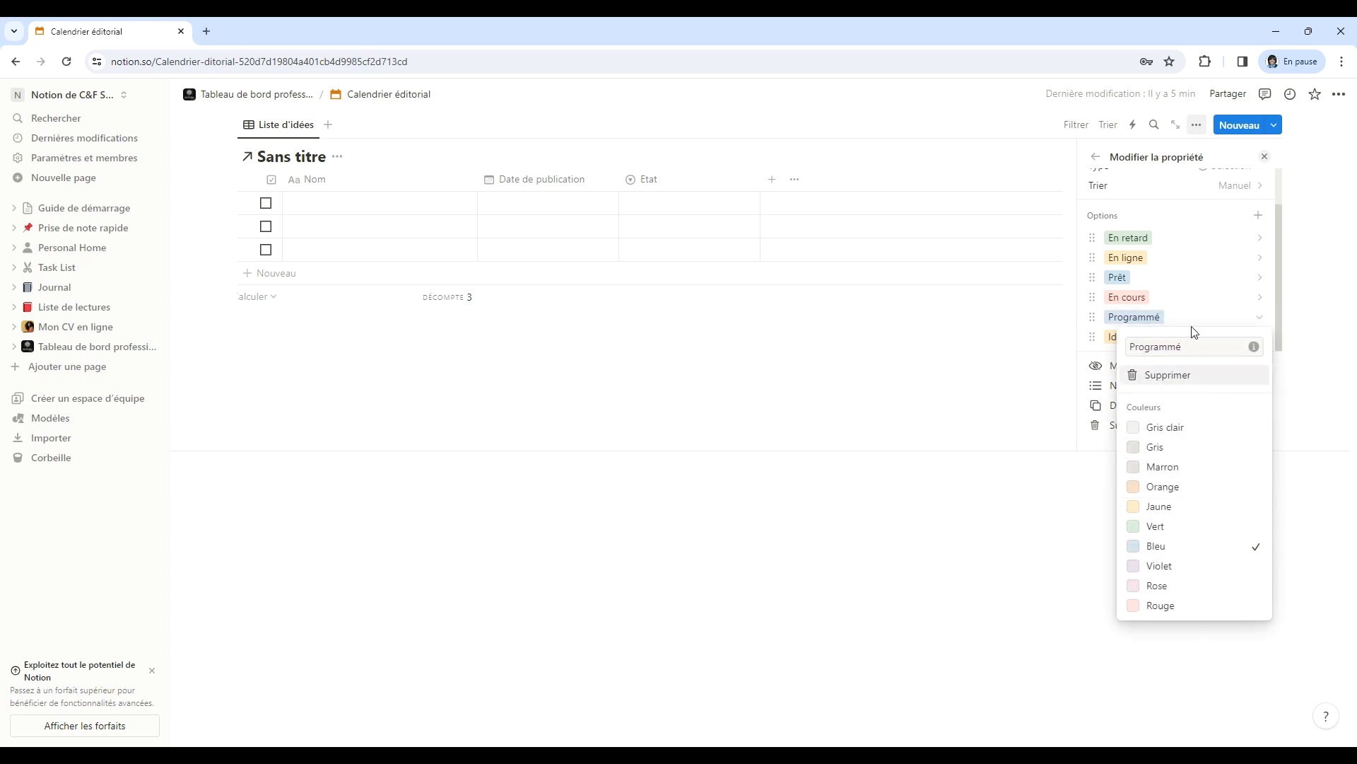
{"action": "left_click", "coordinate": [1138, 302]}
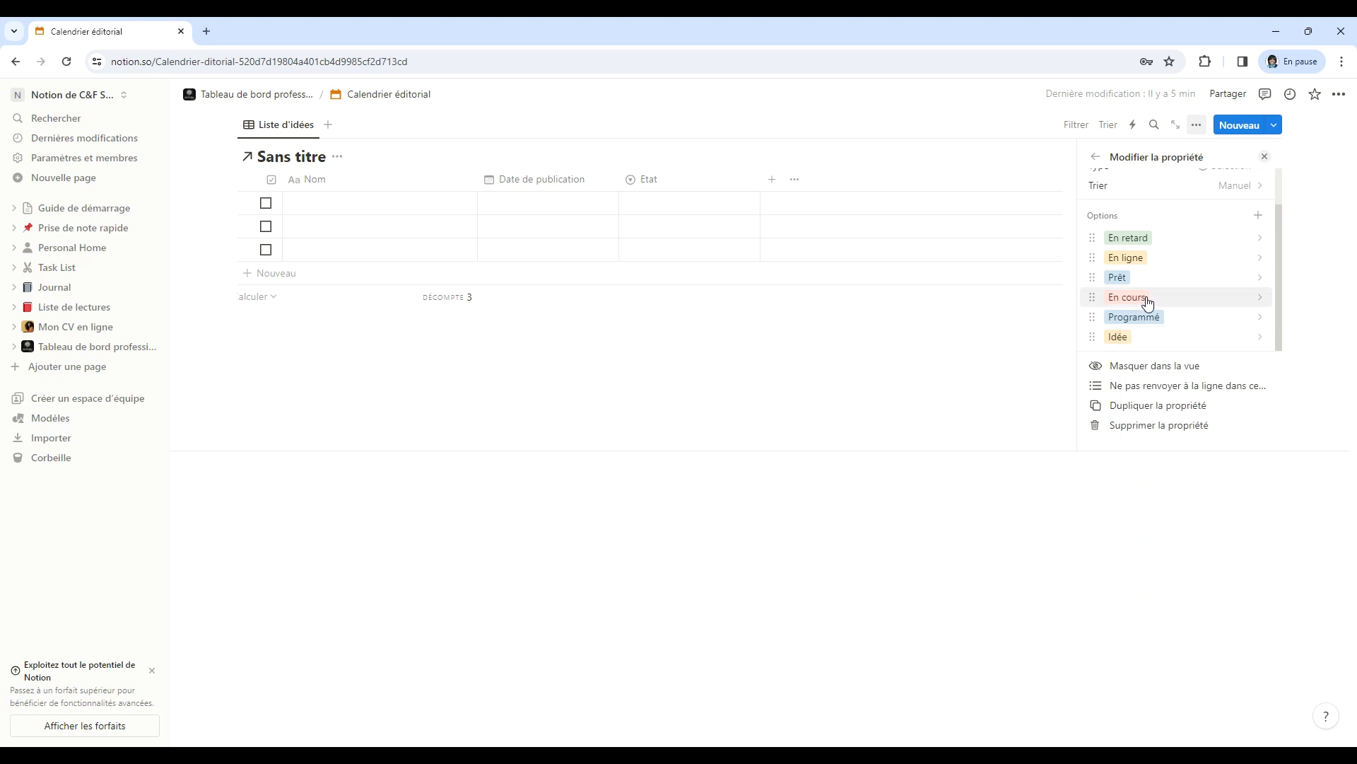
Set the colour of the "En cours" option to Violet and of the "En retard" option to Rouge.
{"action": "left_click", "coordinate": [1148, 303]}
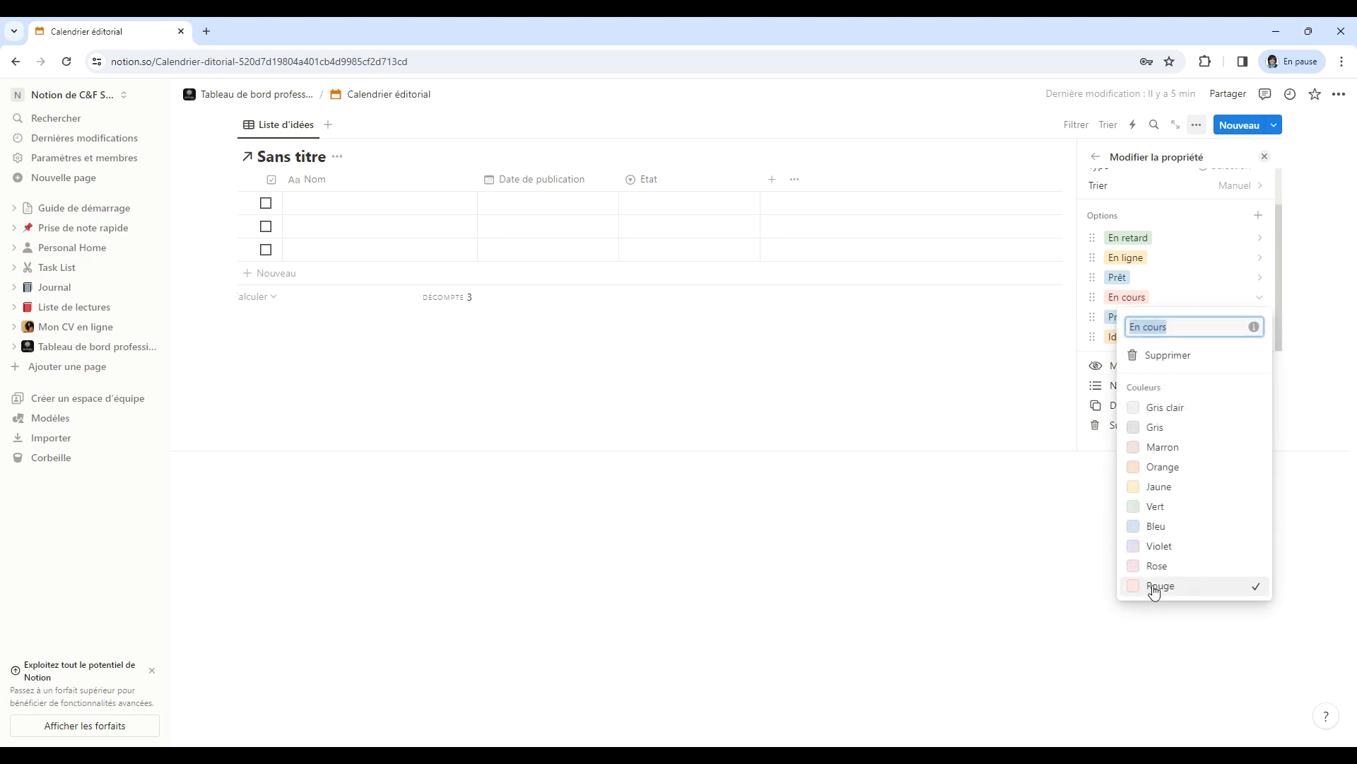
{"action": "left_click", "coordinate": [1159, 547]}
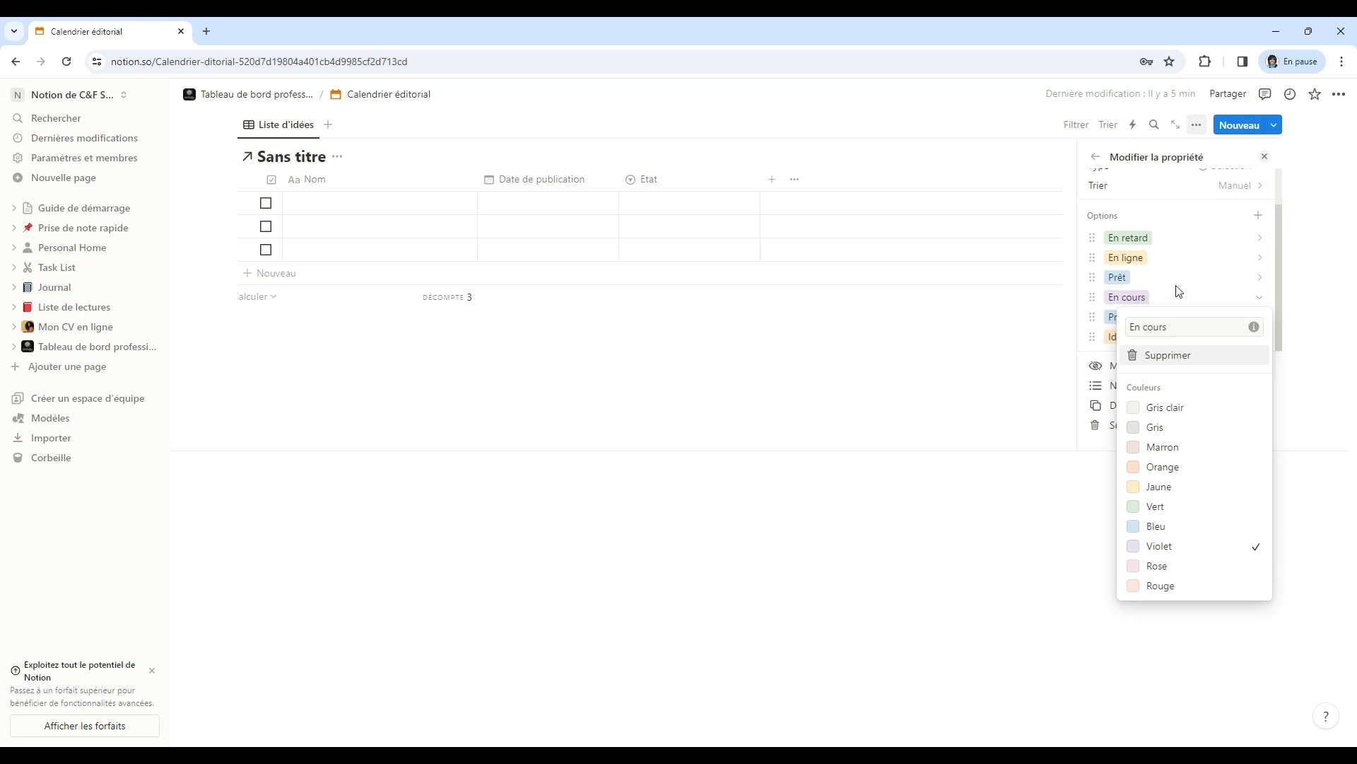
{"action": "left_click", "coordinate": [1147, 251]}
{"action": "left_click", "coordinate": [1193, 240]}
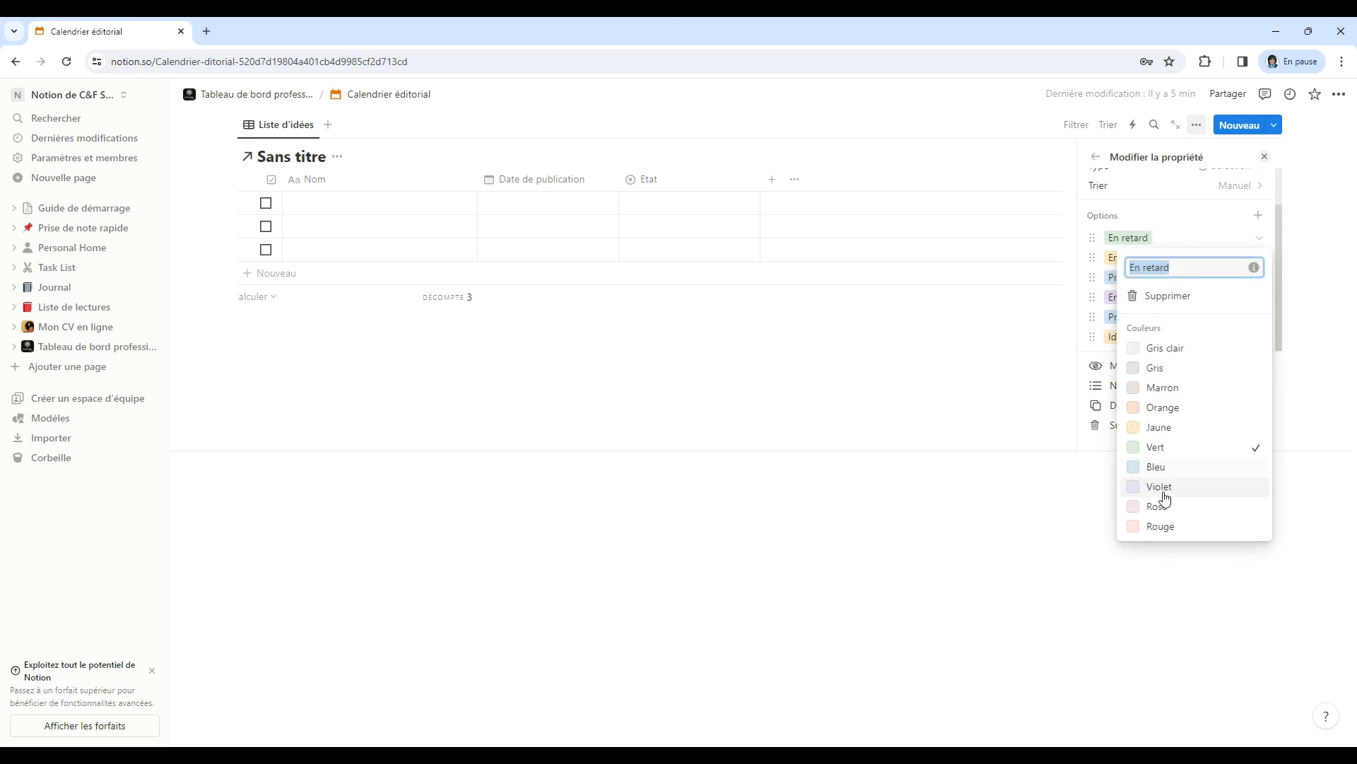
{"action": "left_click", "coordinate": [1173, 525]}
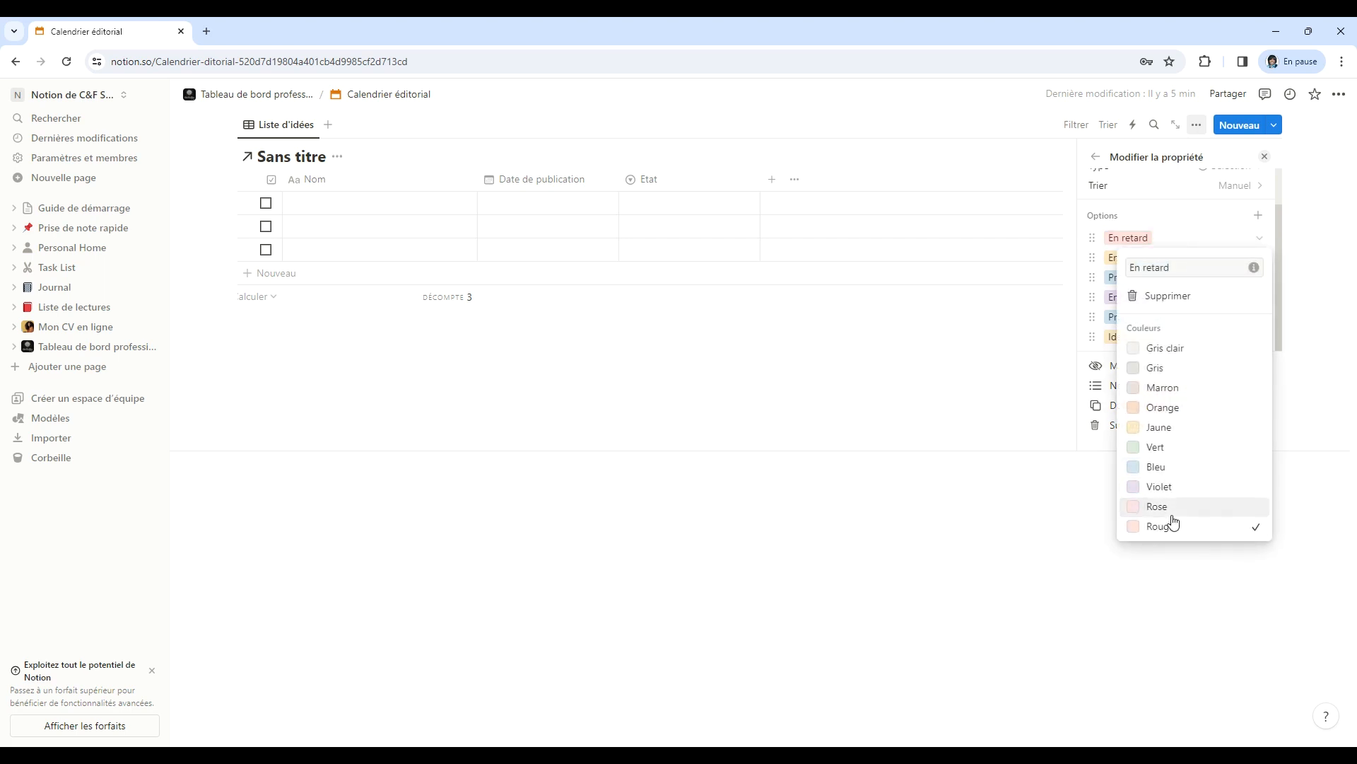
{"action": "left_click", "coordinate": [1322, 396]}
{"action": "scroll", "coordinate": [1202, 272], "scroll_direction": "up", "scroll_amount": 2}
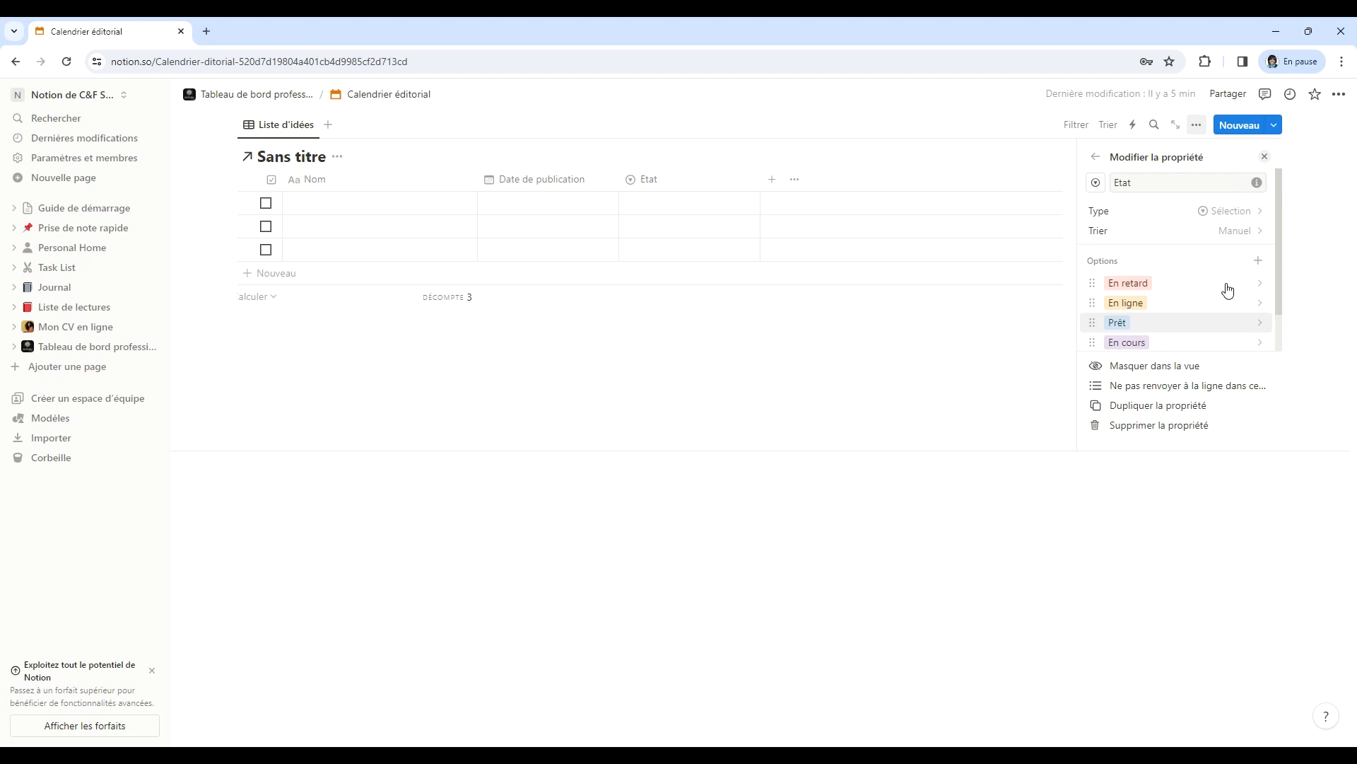
{"action": "scroll", "coordinate": [1216, 286], "scroll_direction": "down", "scroll_amount": 2}
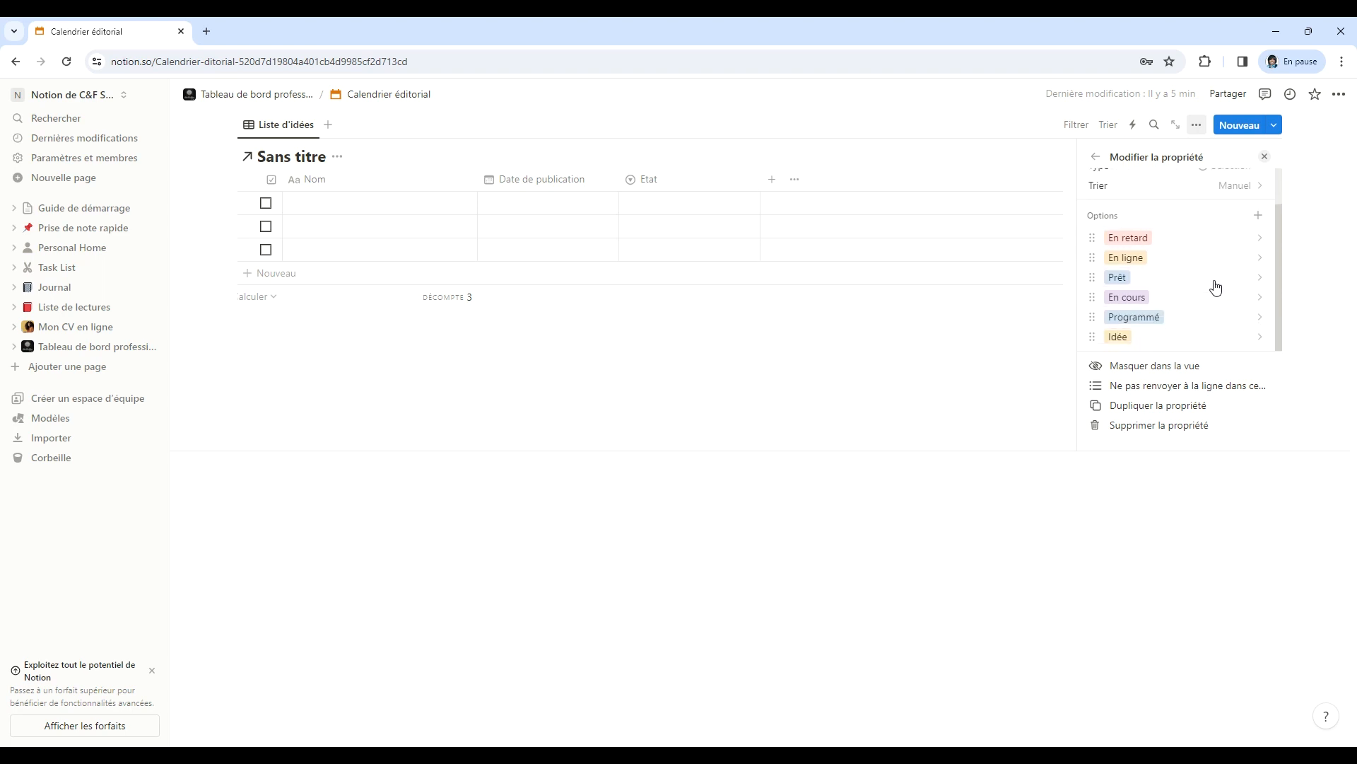
{"action": "left_click", "coordinate": [1131, 341]}
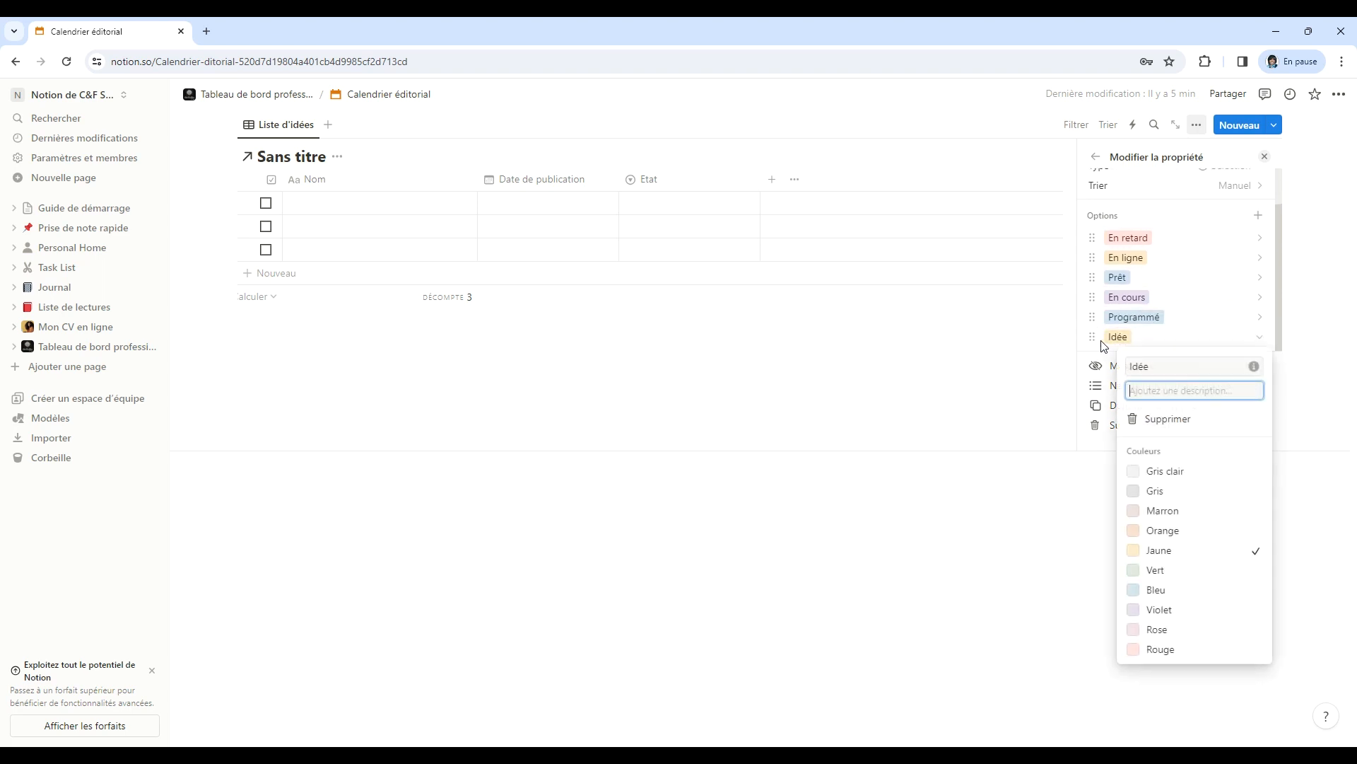
{"action": "left_click", "coordinate": [1096, 340]}
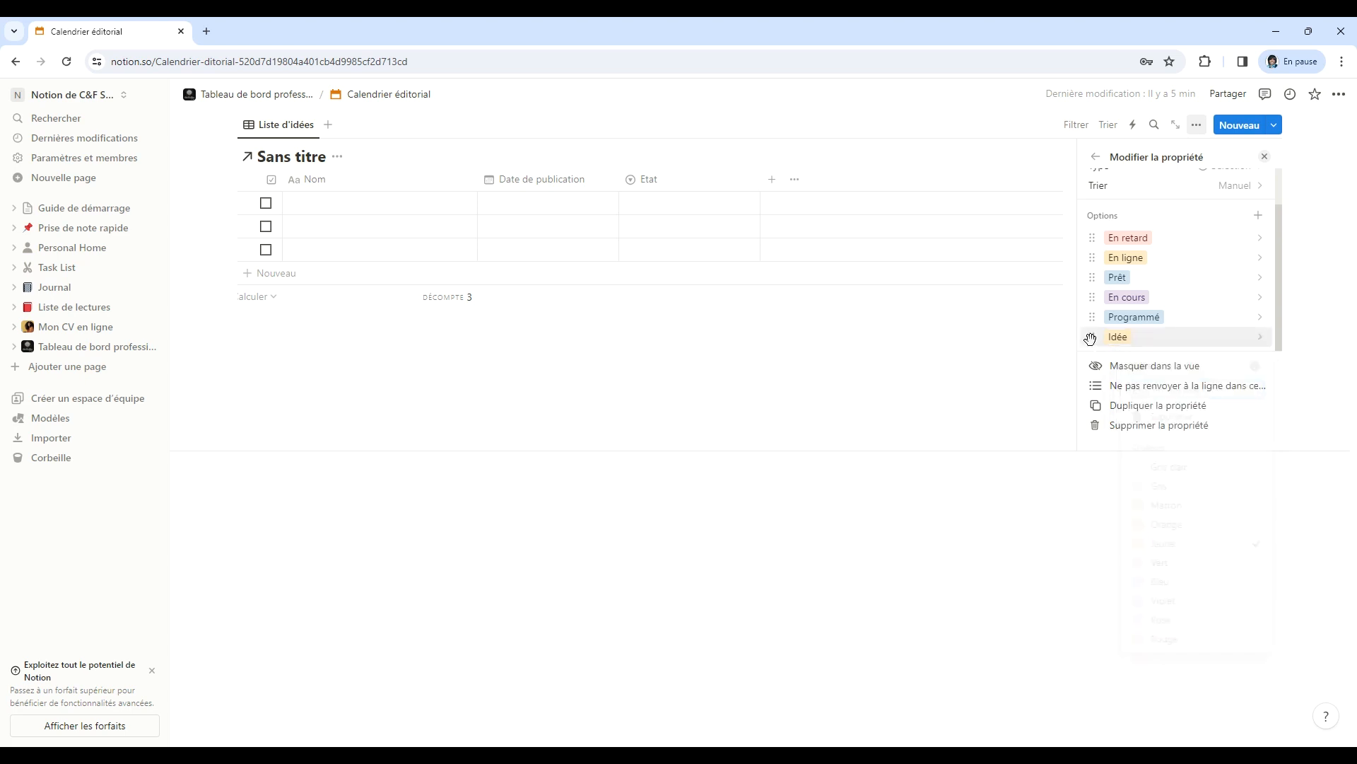
{"action": "left_click", "coordinate": [1093, 340]}
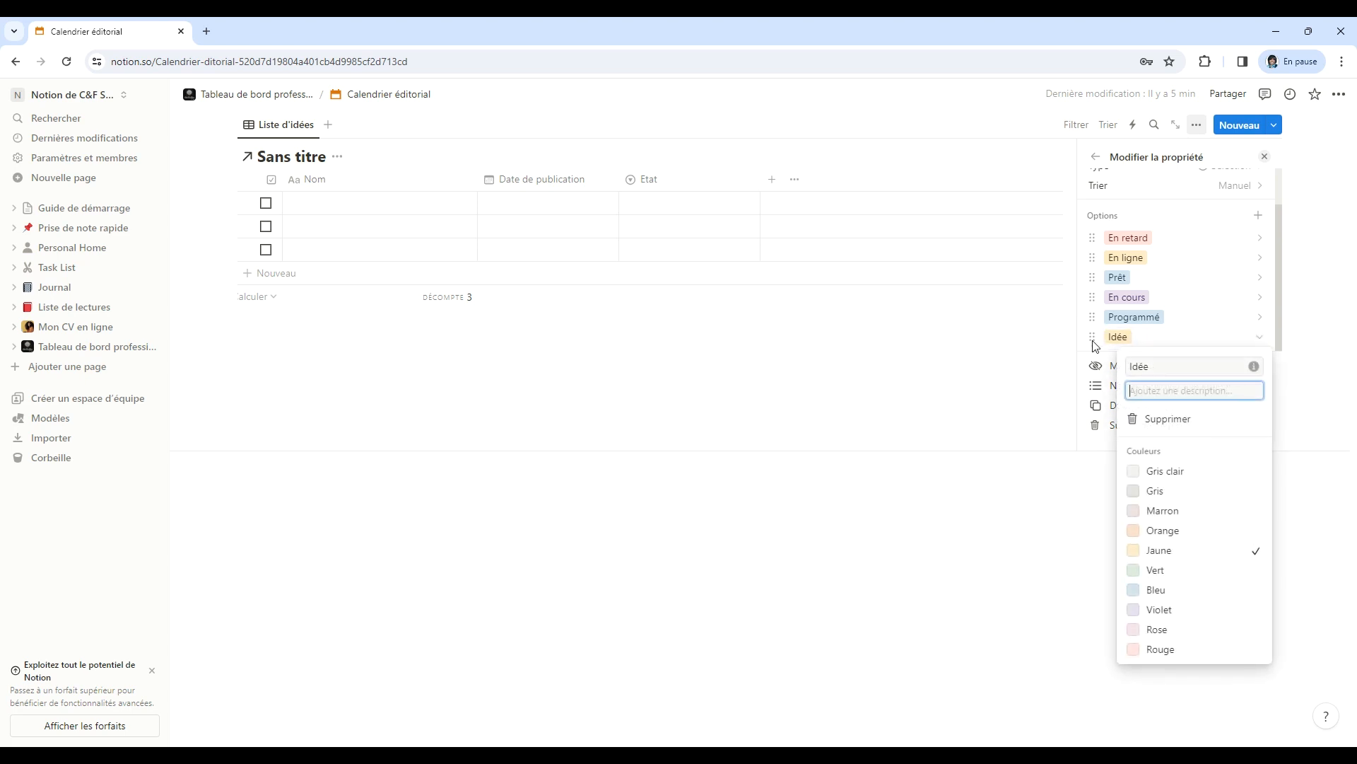
{"action": "left_click", "coordinate": [1254, 370]}
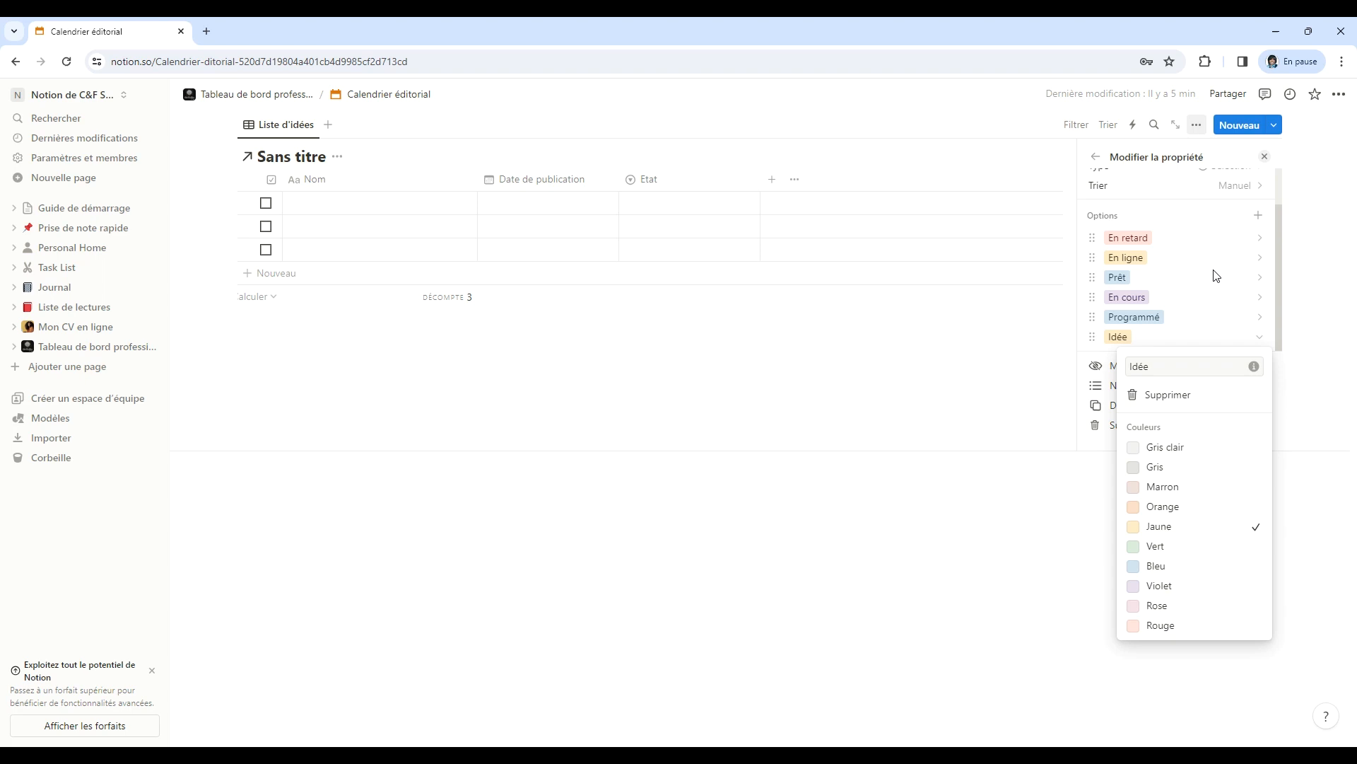
{"action": "left_click", "coordinate": [1278, 226]}
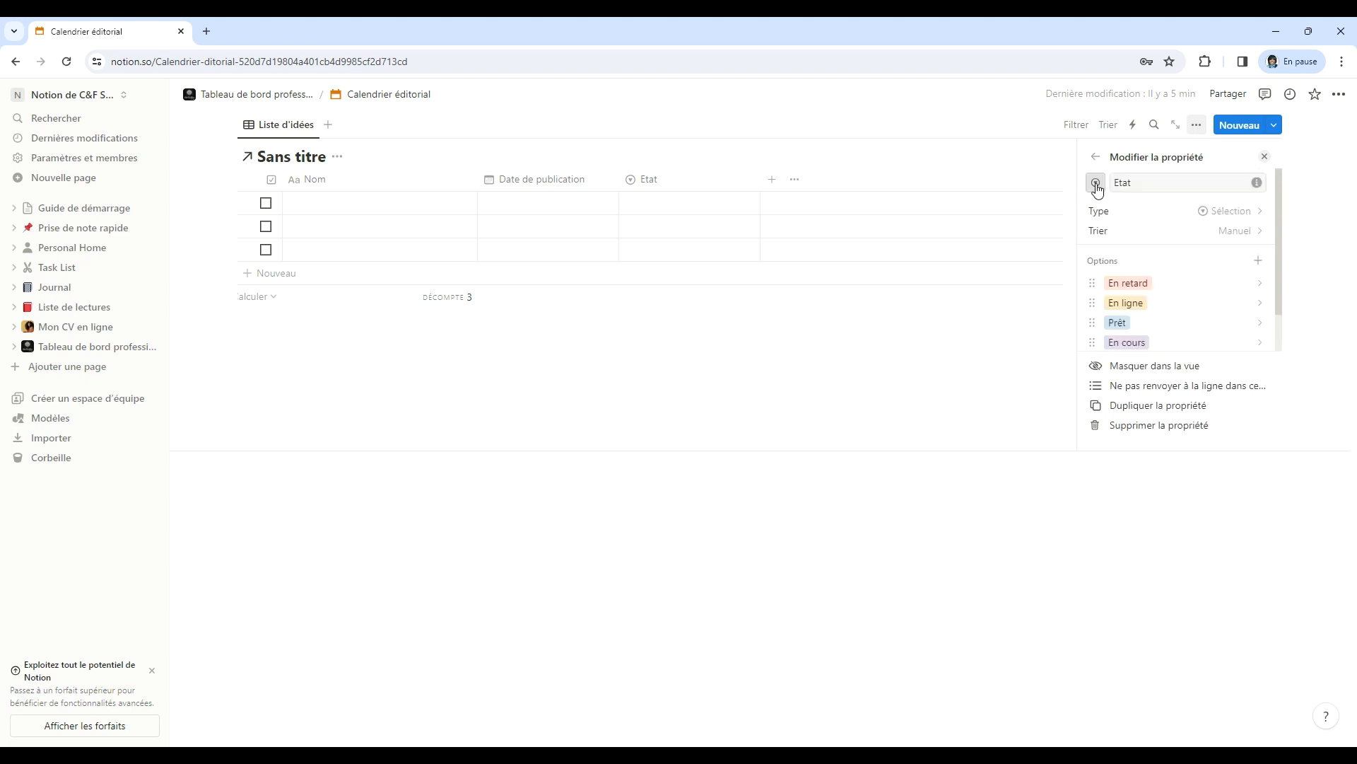
Set the "Etat" property's icon to the exclamation circle and move its column before "Date de publication".
{"action": "left_click", "coordinate": [1097, 185]}
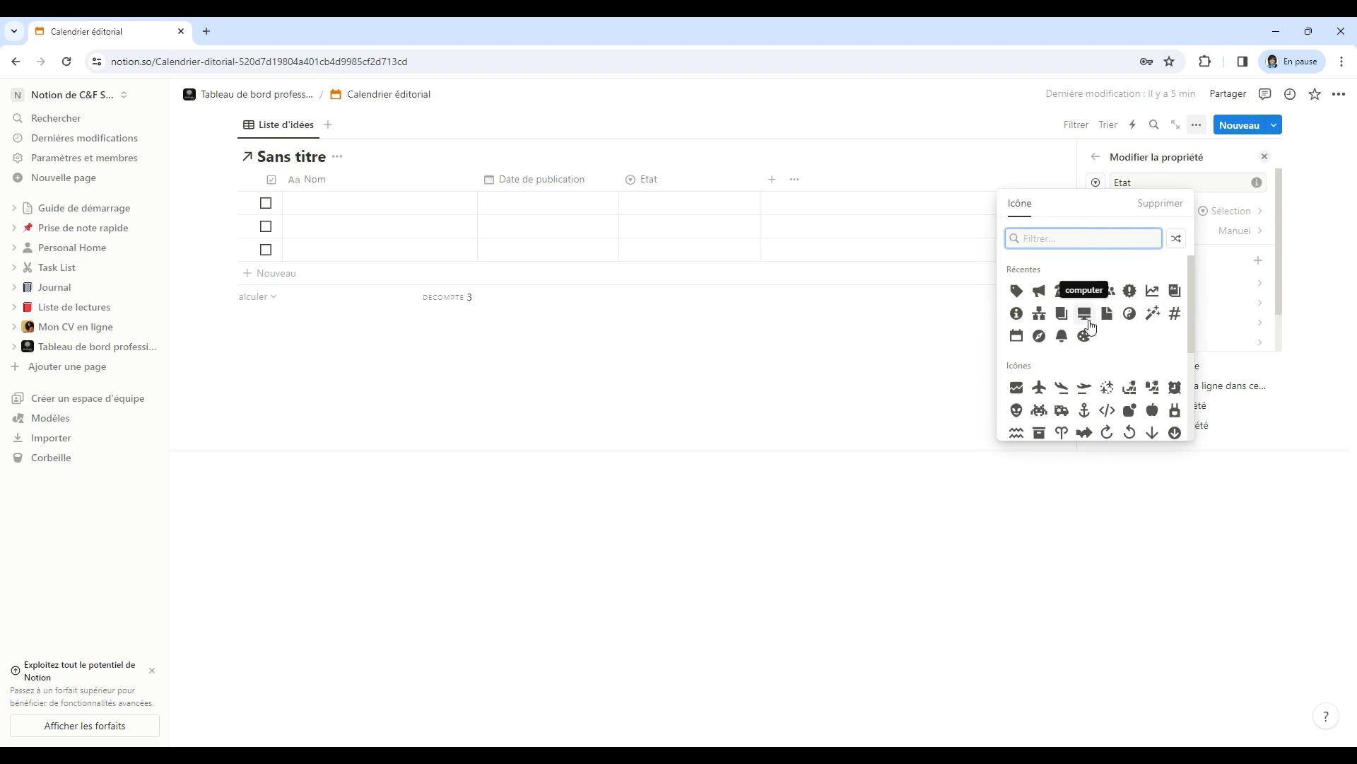
{"action": "scroll", "coordinate": [1091, 326], "scroll_direction": "down", "scroll_amount": 3}
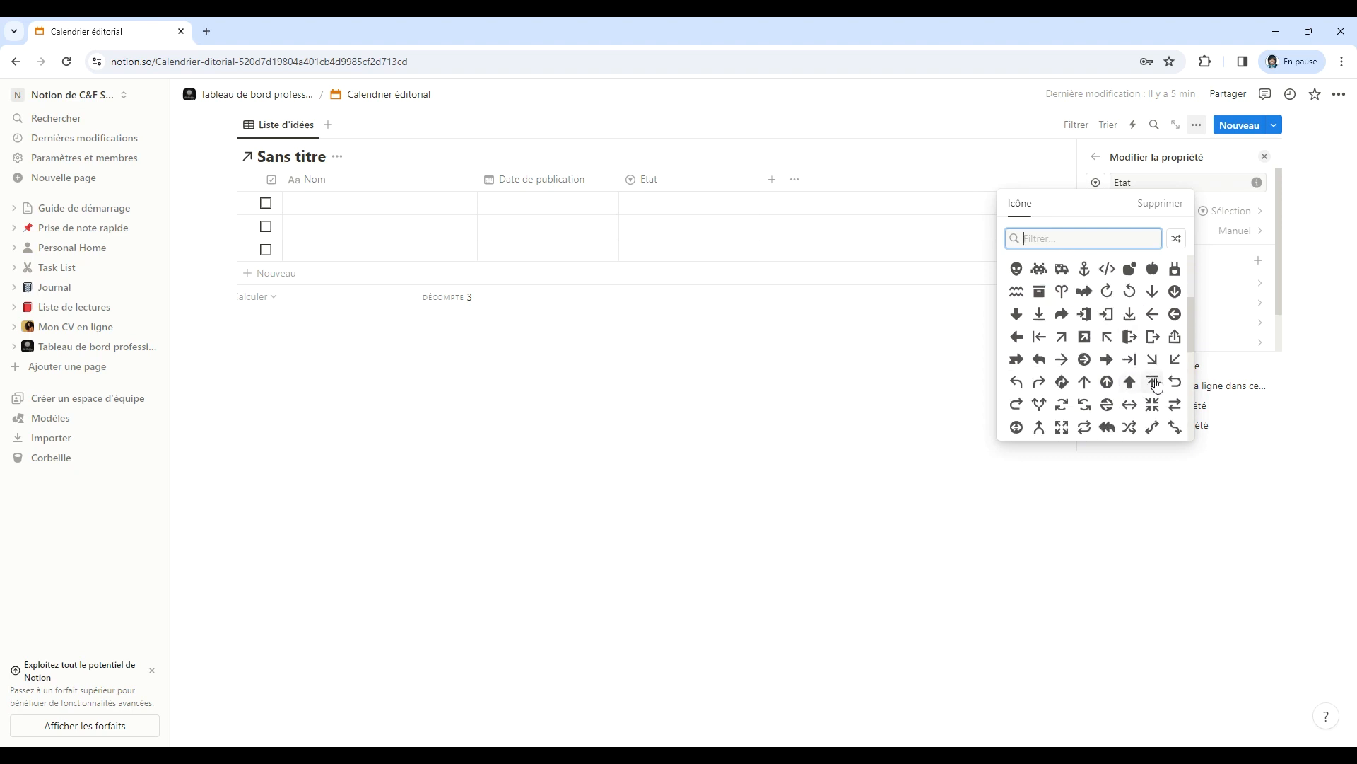
{"action": "scroll", "coordinate": [1085, 338], "scroll_direction": "down", "scroll_amount": 2}
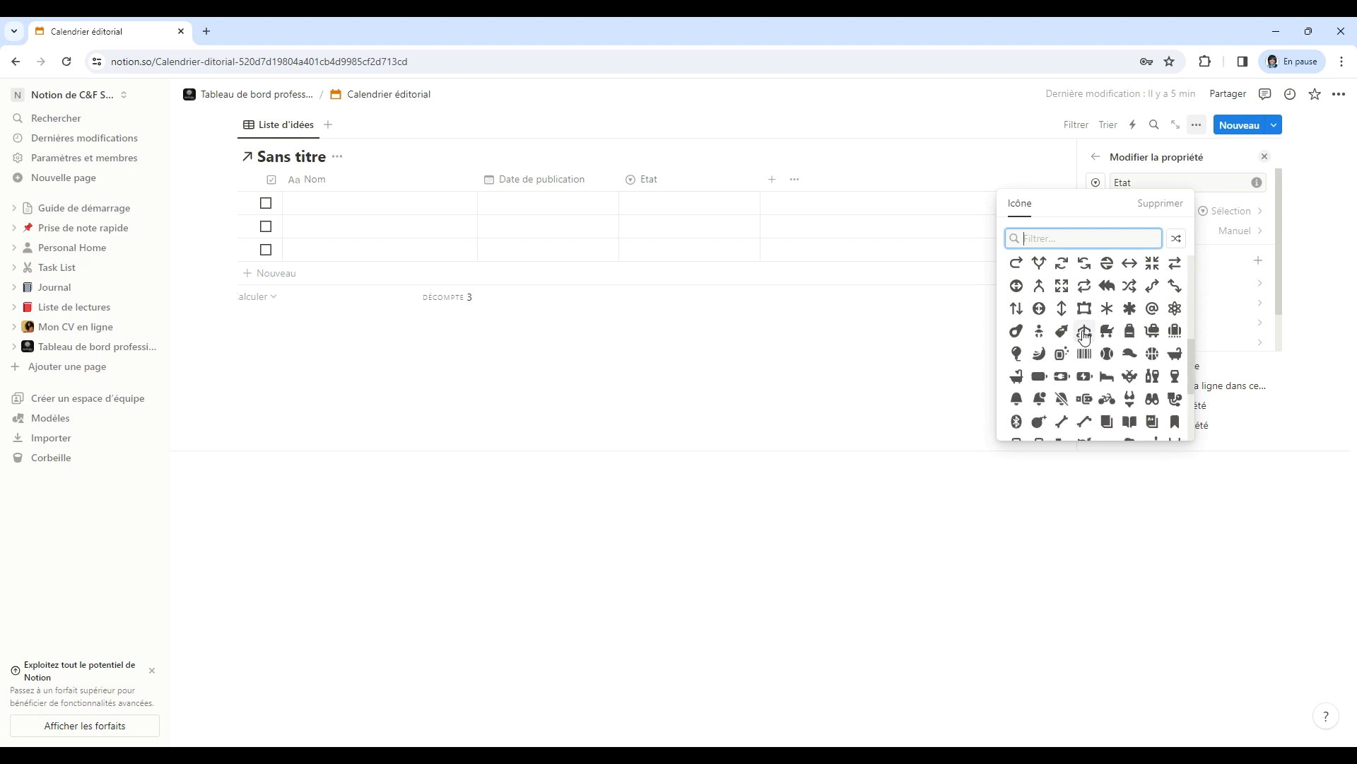
{"action": "scroll", "coordinate": [1039, 351], "scroll_direction": "down", "scroll_amount": 1}
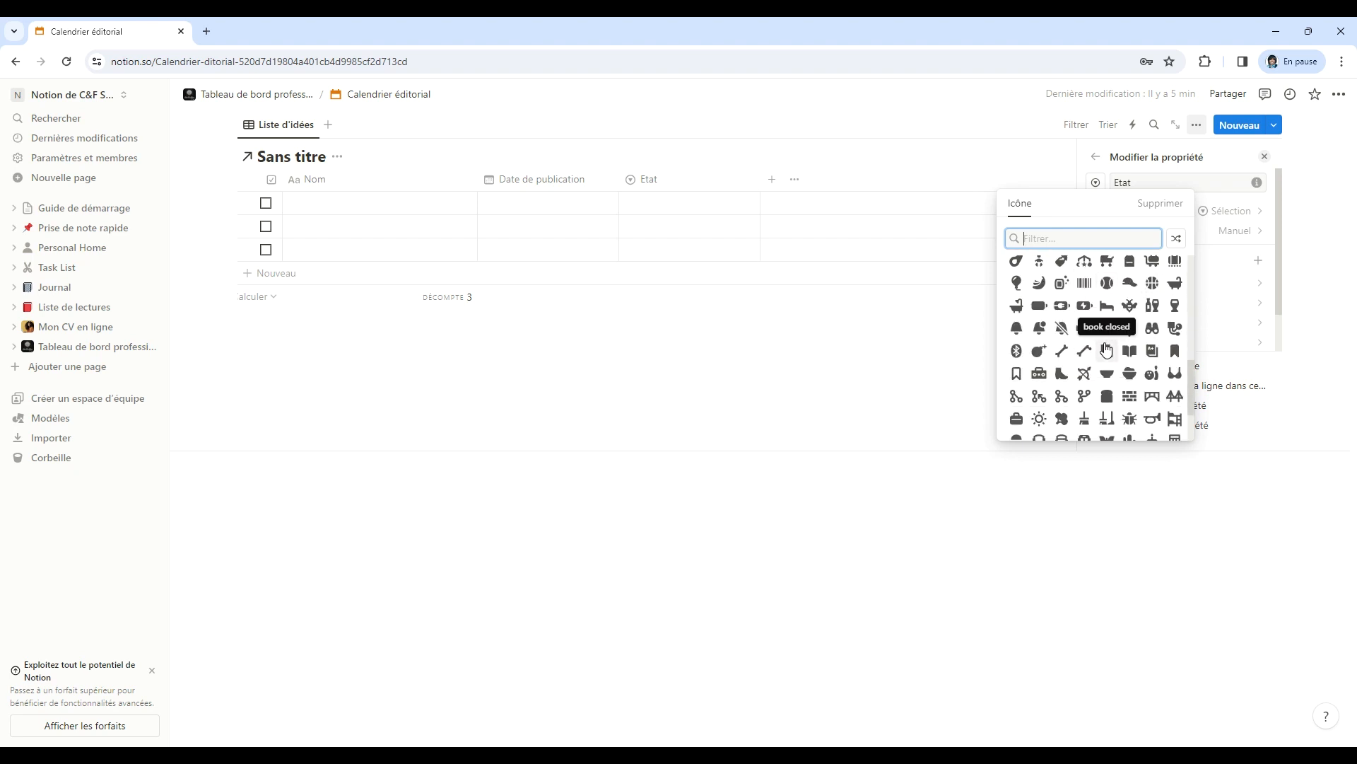
{"action": "scroll", "coordinate": [1107, 349], "scroll_direction": "down", "scroll_amount": 1}
{"action": "scroll", "coordinate": [1107, 349], "scroll_direction": "down", "scroll_amount": 2}
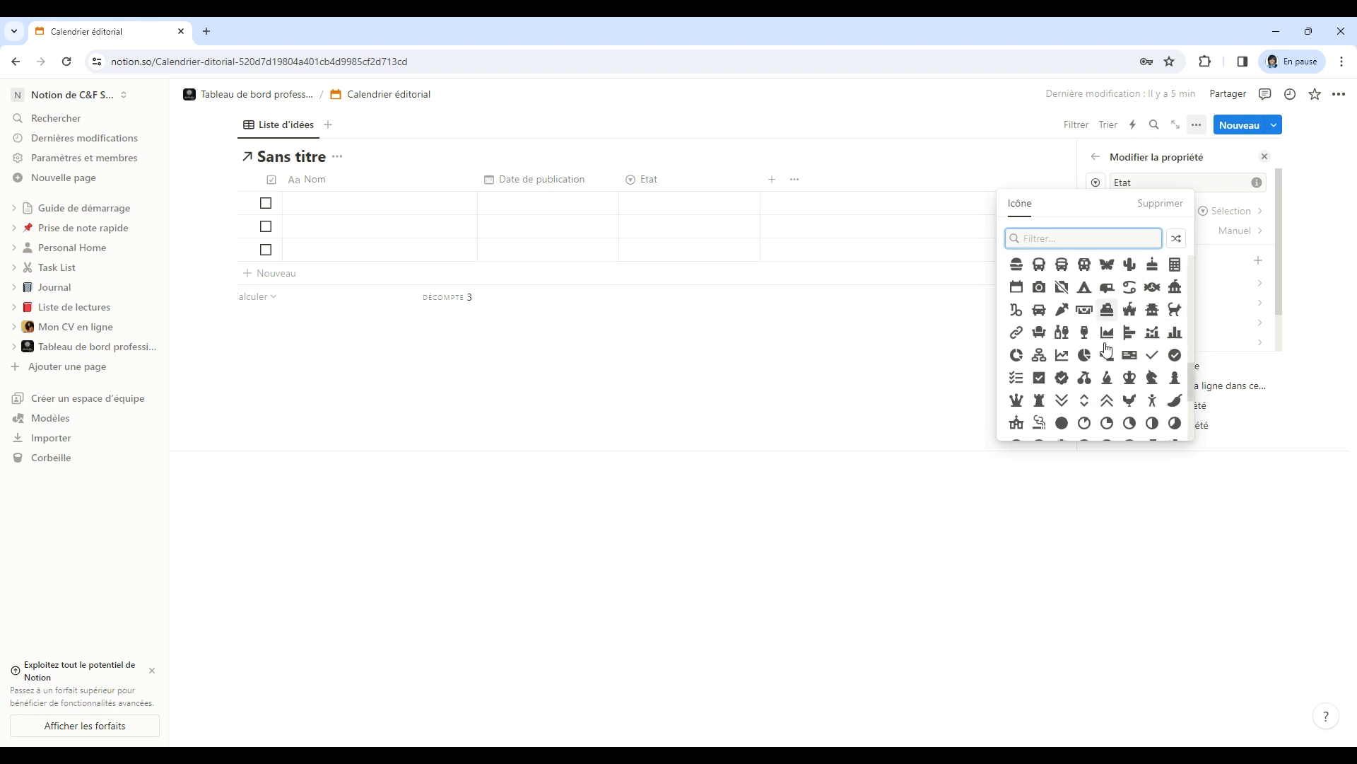
{"action": "scroll", "coordinate": [1167, 362], "scroll_direction": "down", "scroll_amount": 5}
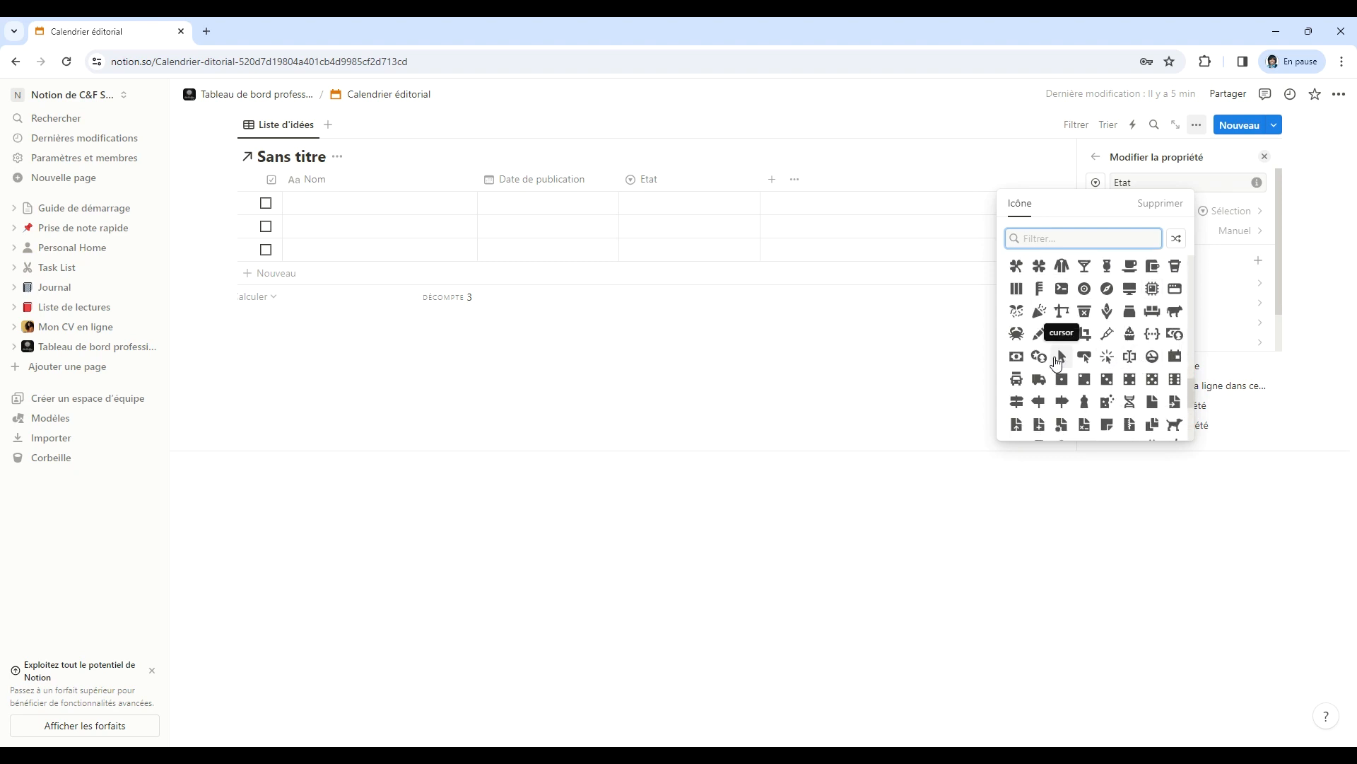
{"action": "scroll", "coordinate": [1142, 371], "scroll_direction": "down", "scroll_amount": 2}
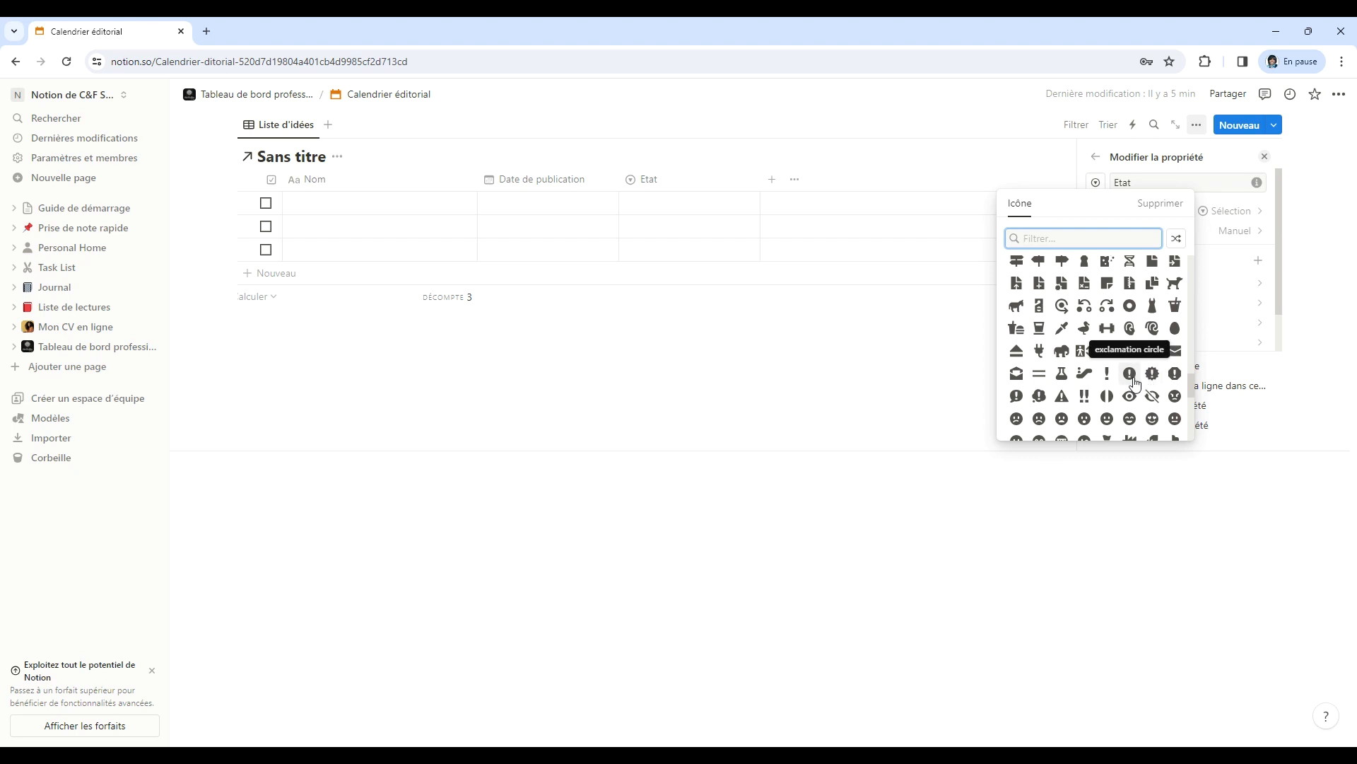
{"action": "left_click", "coordinate": [1133, 382]}
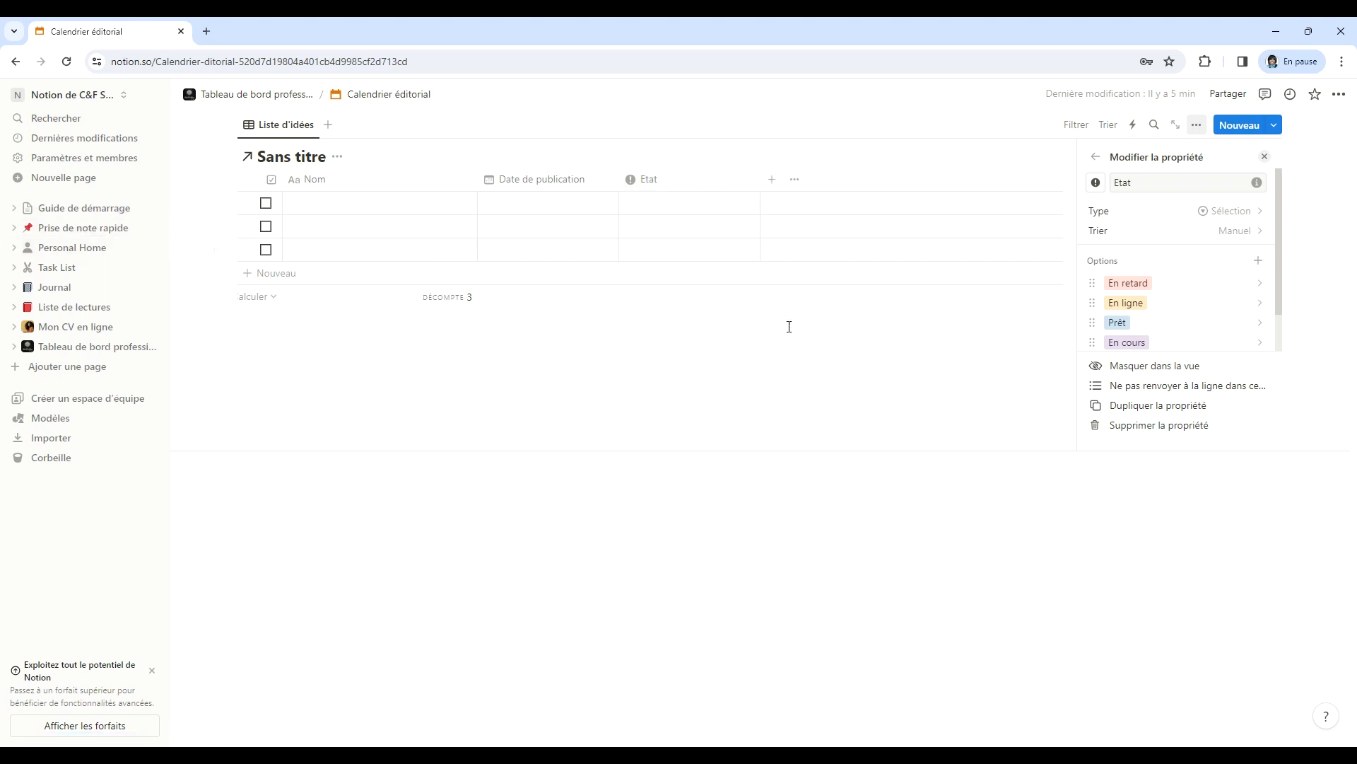
{"action": "left_click_drag", "start_coordinate": [649, 183], "coordinate": [518, 181]}
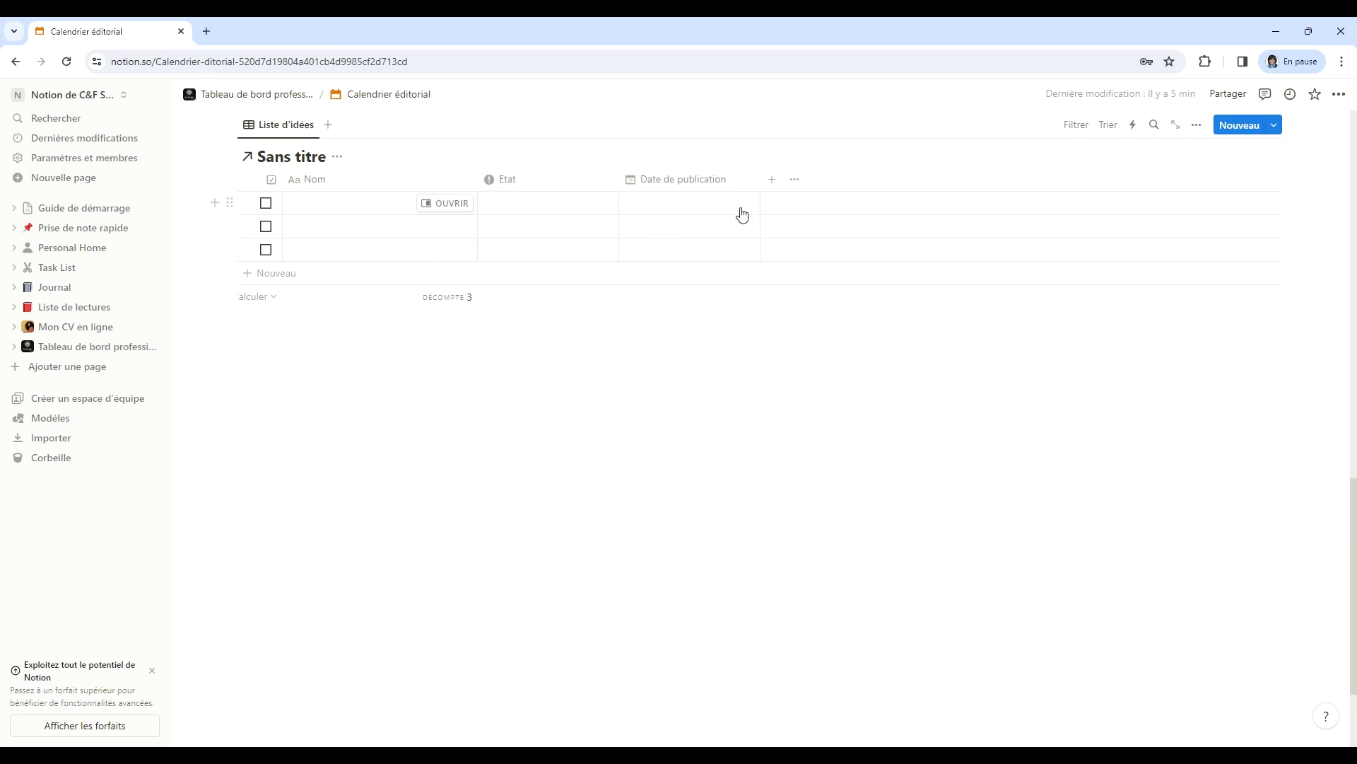
Add a Date property named "Echéance" to the idea list table.
{"action": "left_click", "coordinate": [773, 186]}
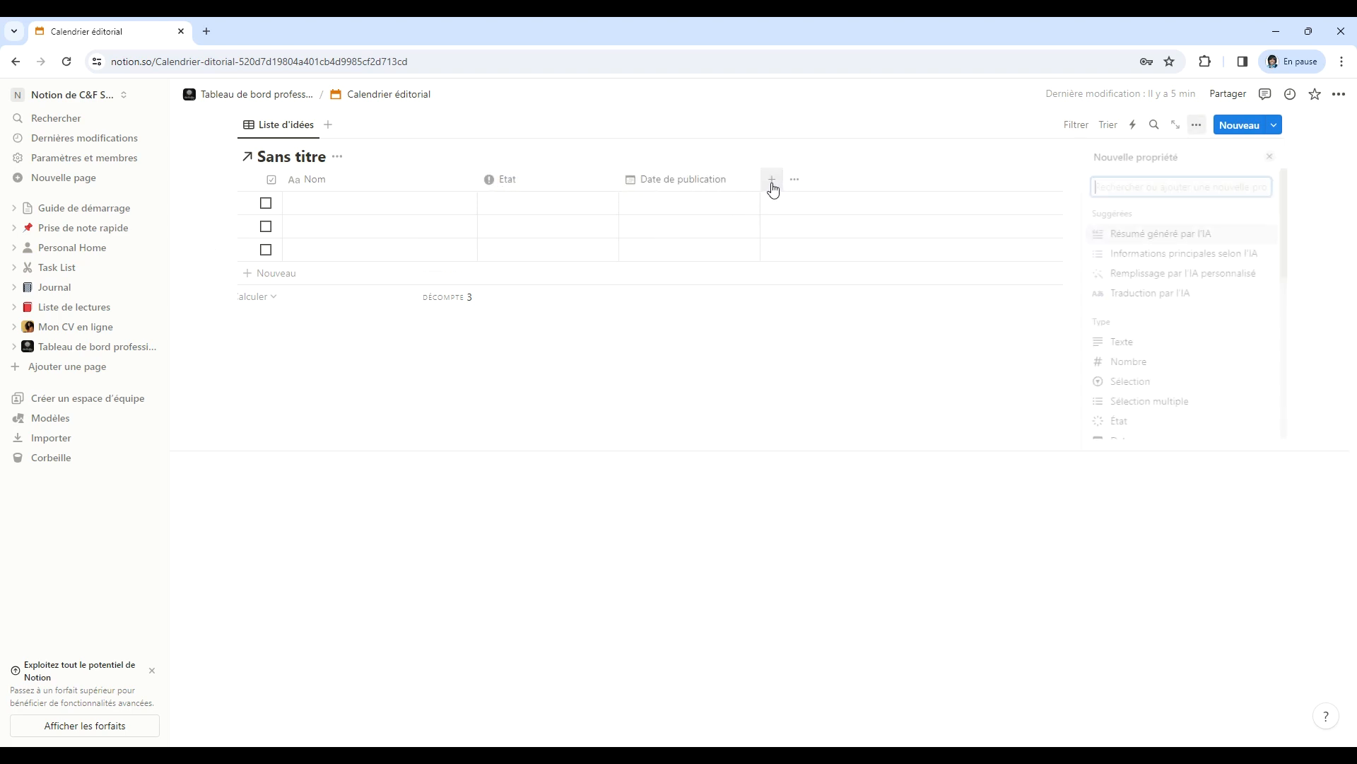
{"action": "type", "text": "E"}
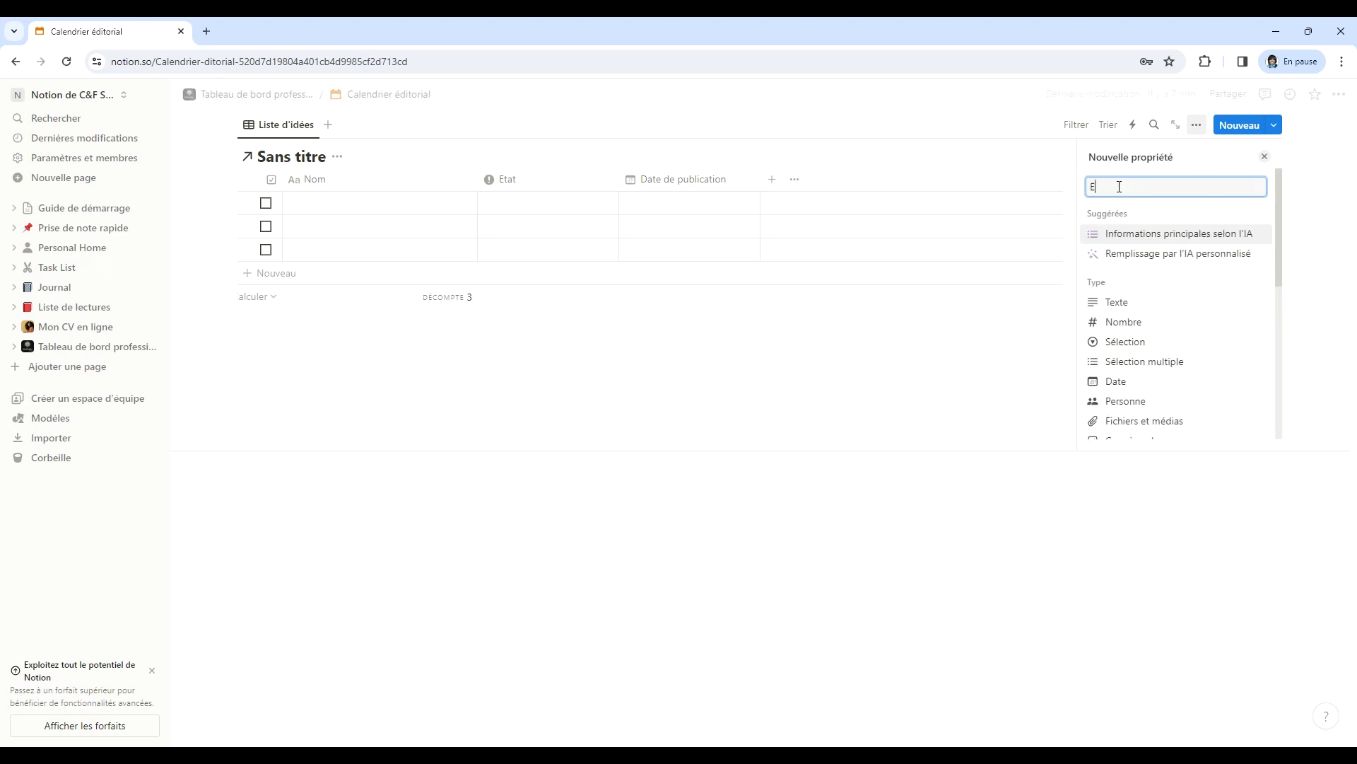
{"action": "type", "text": "chéance"}
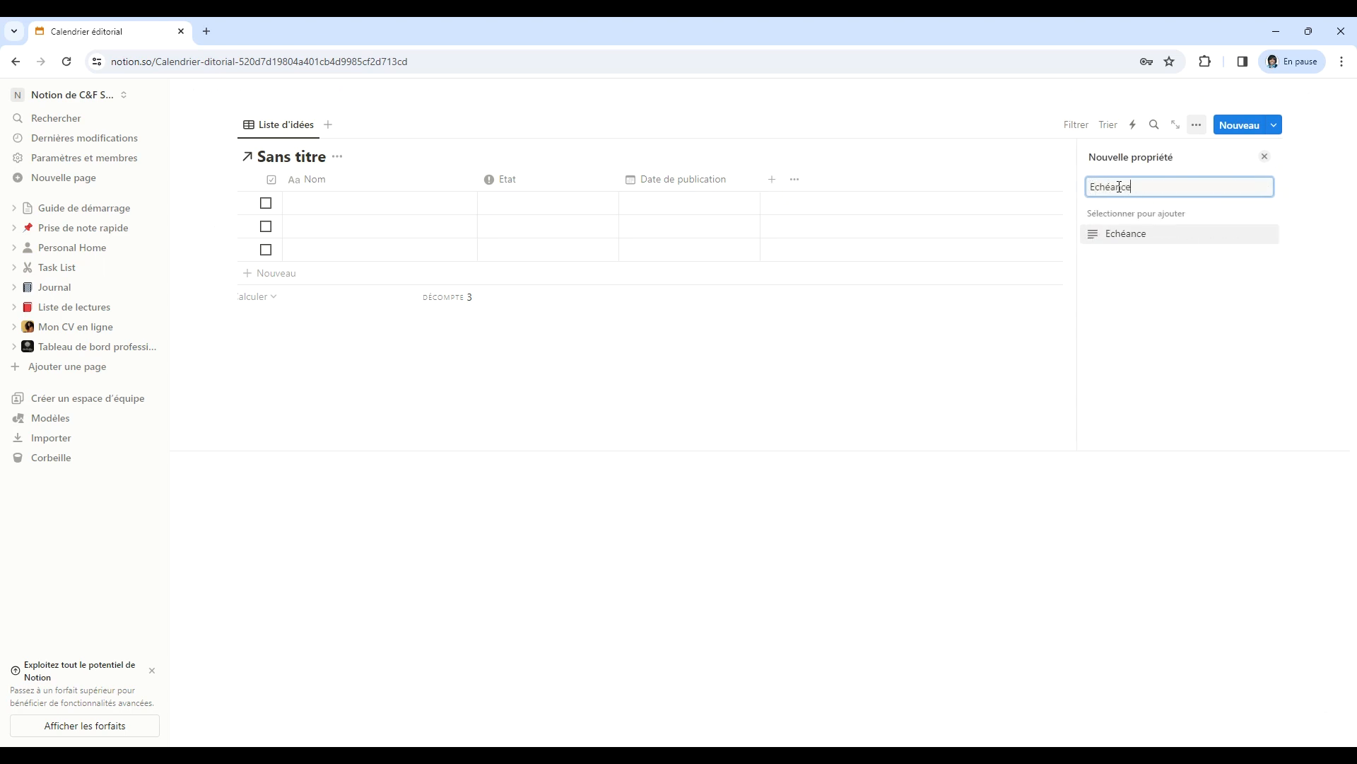
{"action": "key", "text": "Return"}
{"action": "scroll", "coordinate": [1152, 340], "scroll_direction": "down", "scroll_amount": 1}
{"action": "left_click", "coordinate": [1148, 304]}
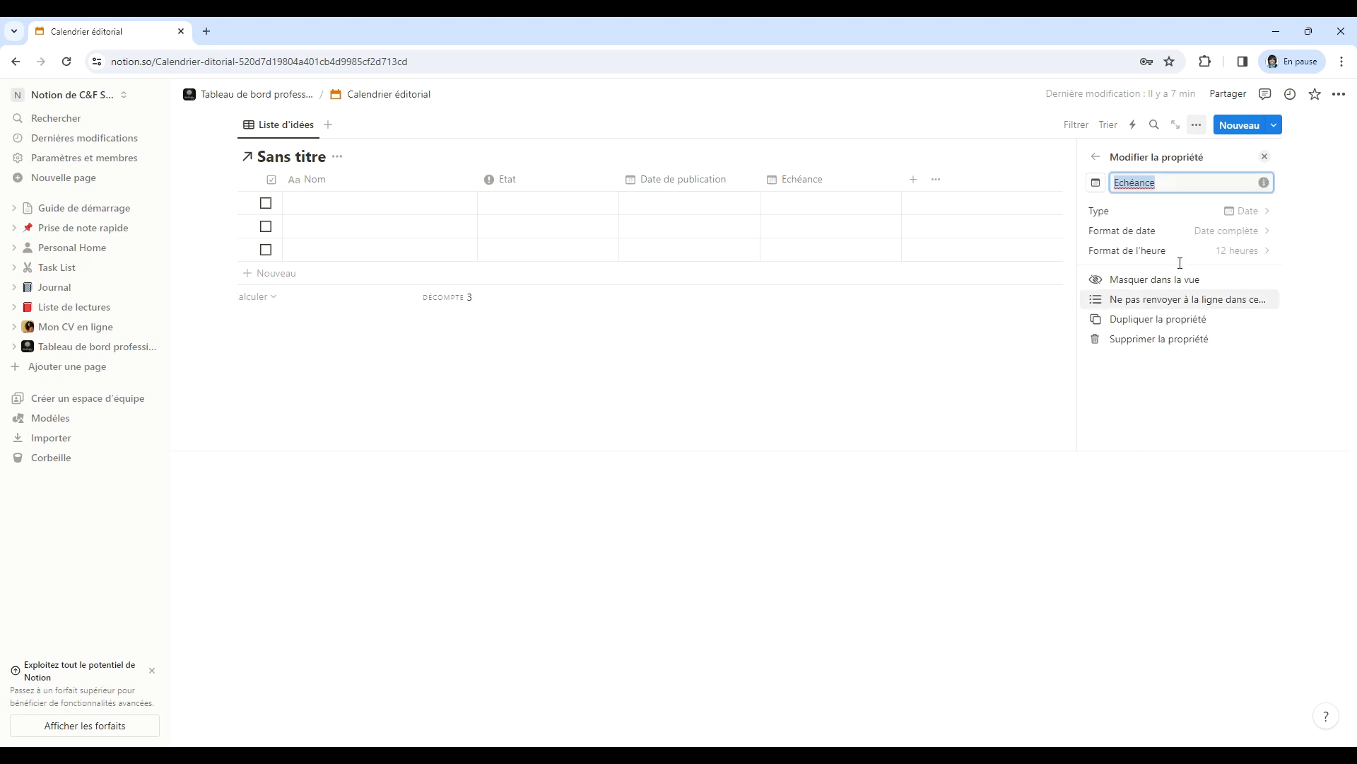
{"action": "left_click", "coordinate": [1264, 381]}
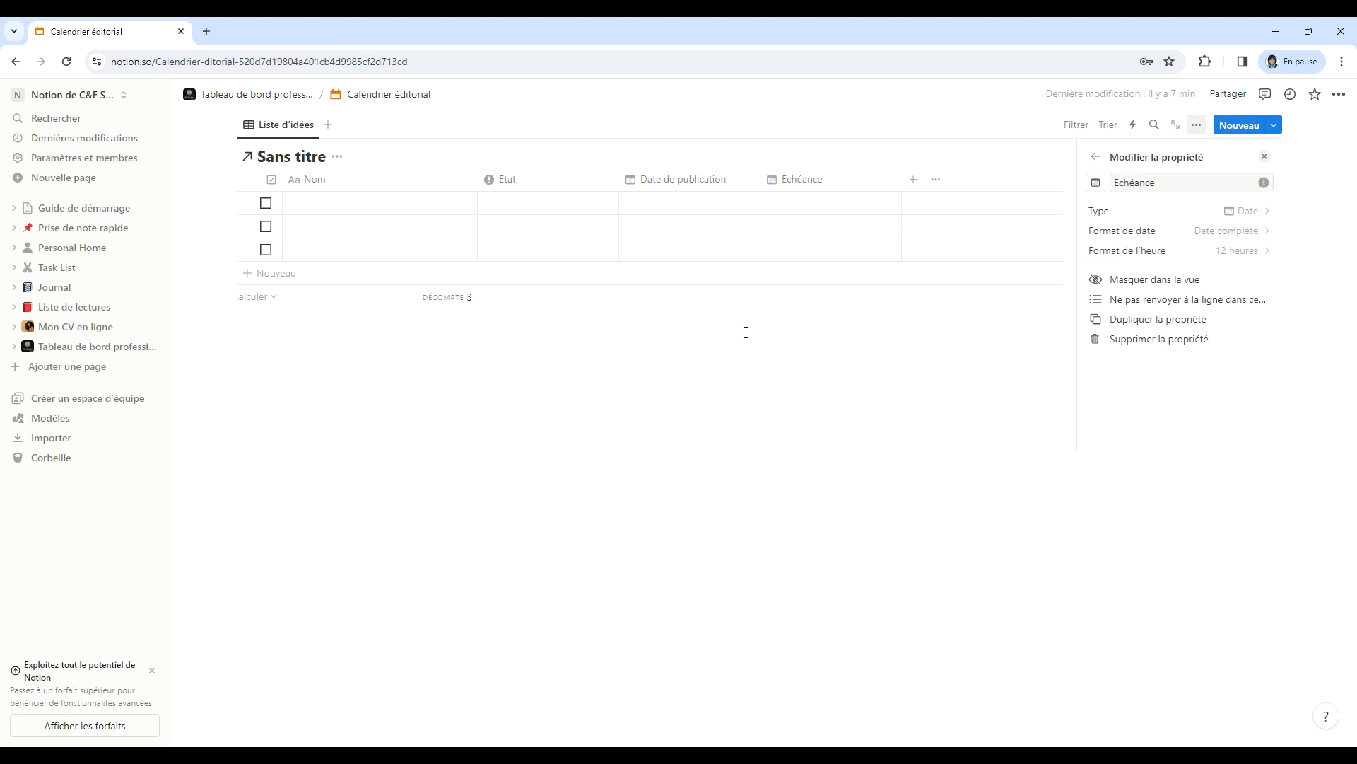
Add a property named "Type de contenus" to the idea list and set its type to Sélection multiple.
{"action": "left_click", "coordinate": [913, 185]}
{"action": "left_click", "coordinate": [914, 182]}
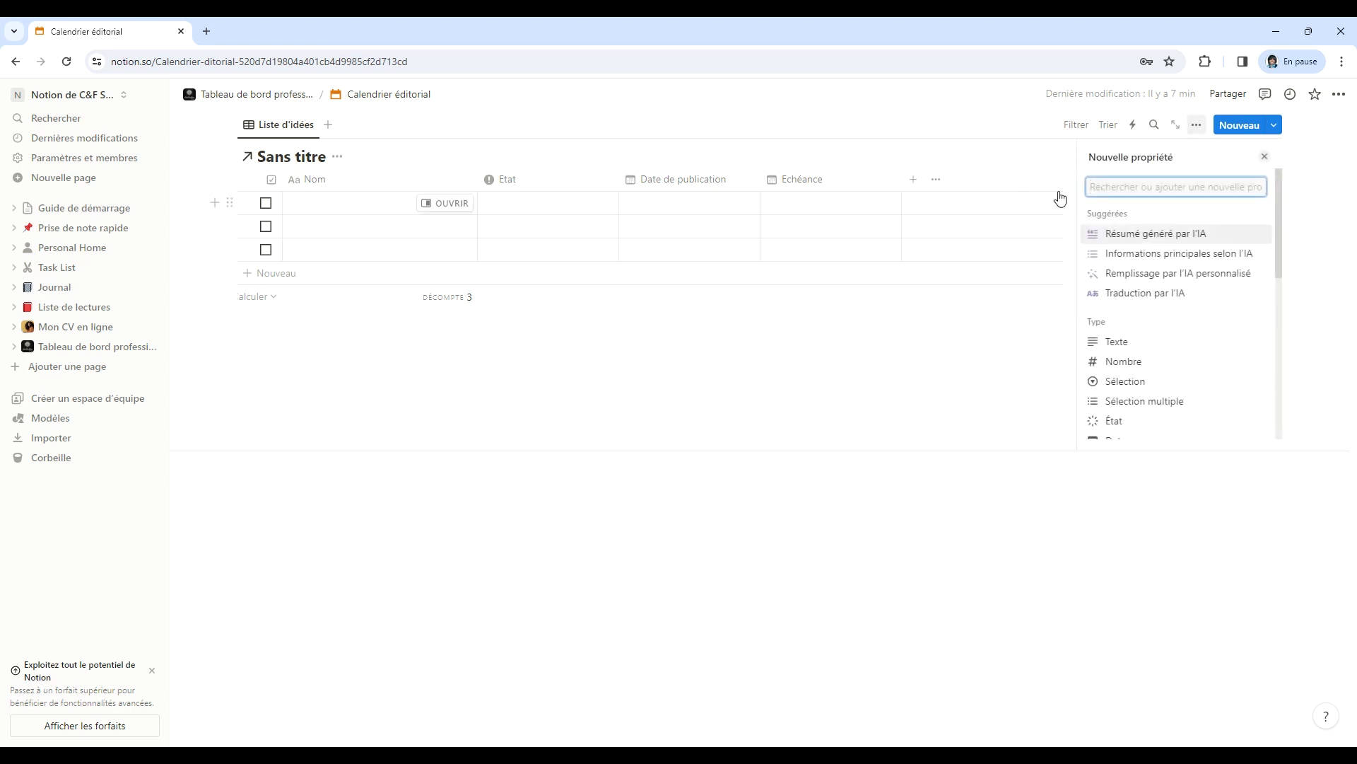
{"action": "type", "text": "Ty"}
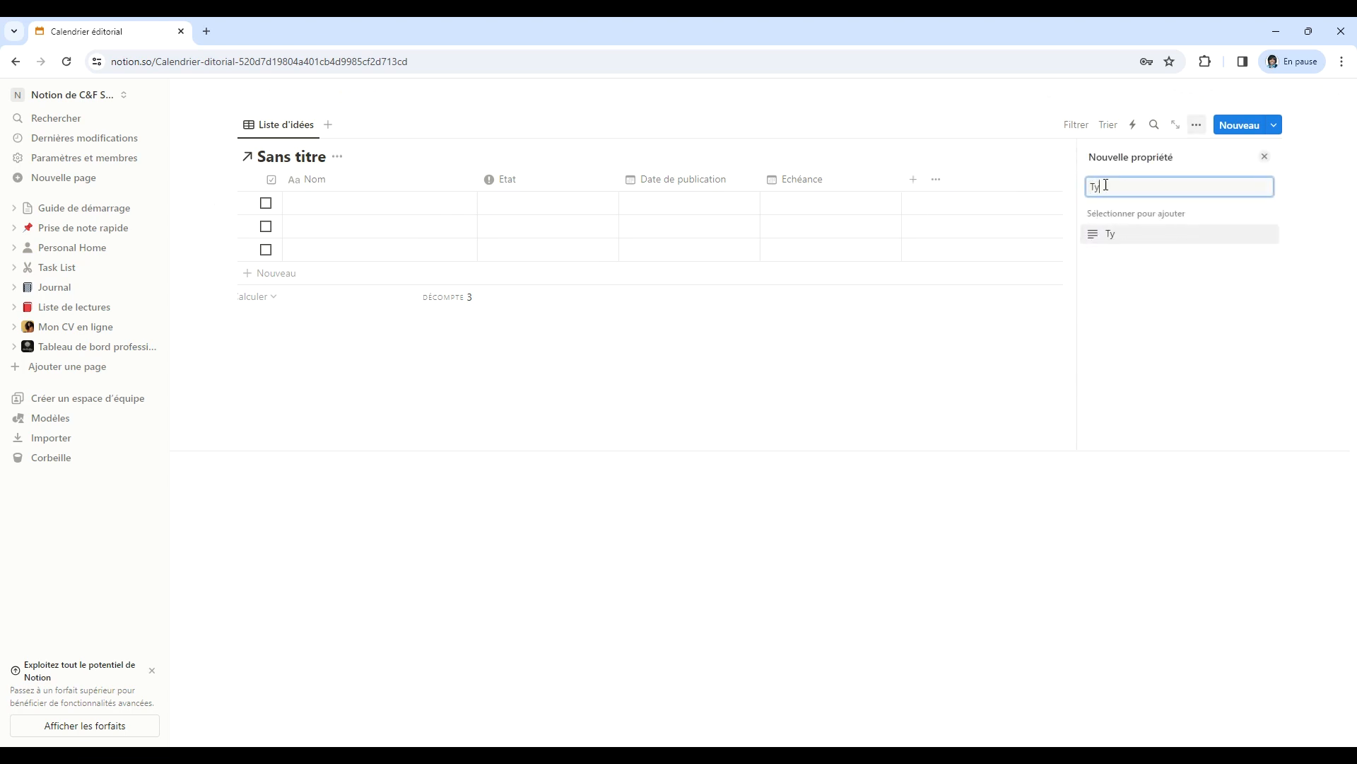
{"action": "type", "text": "pe de contenus"}
{"action": "left_click", "coordinate": [1165, 234]}
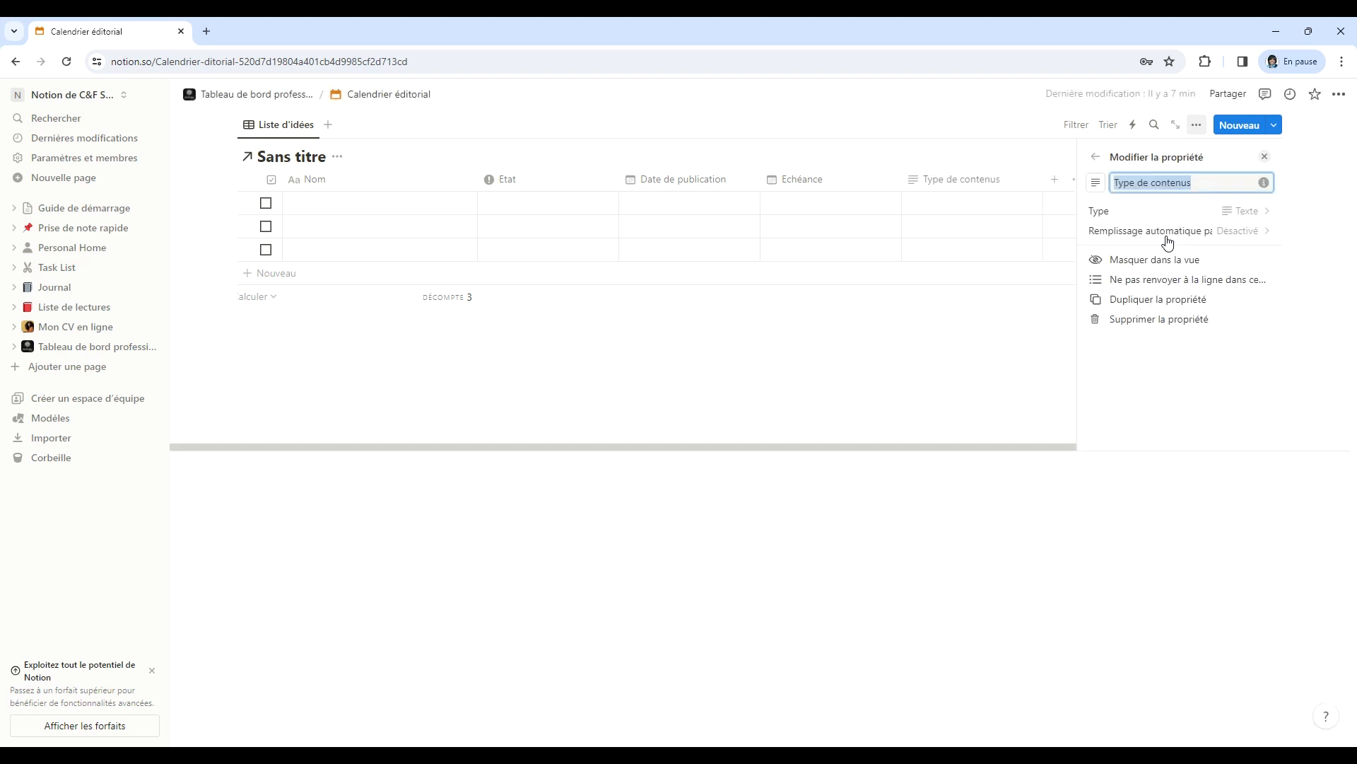
{"action": "left_click", "coordinate": [1256, 220]}
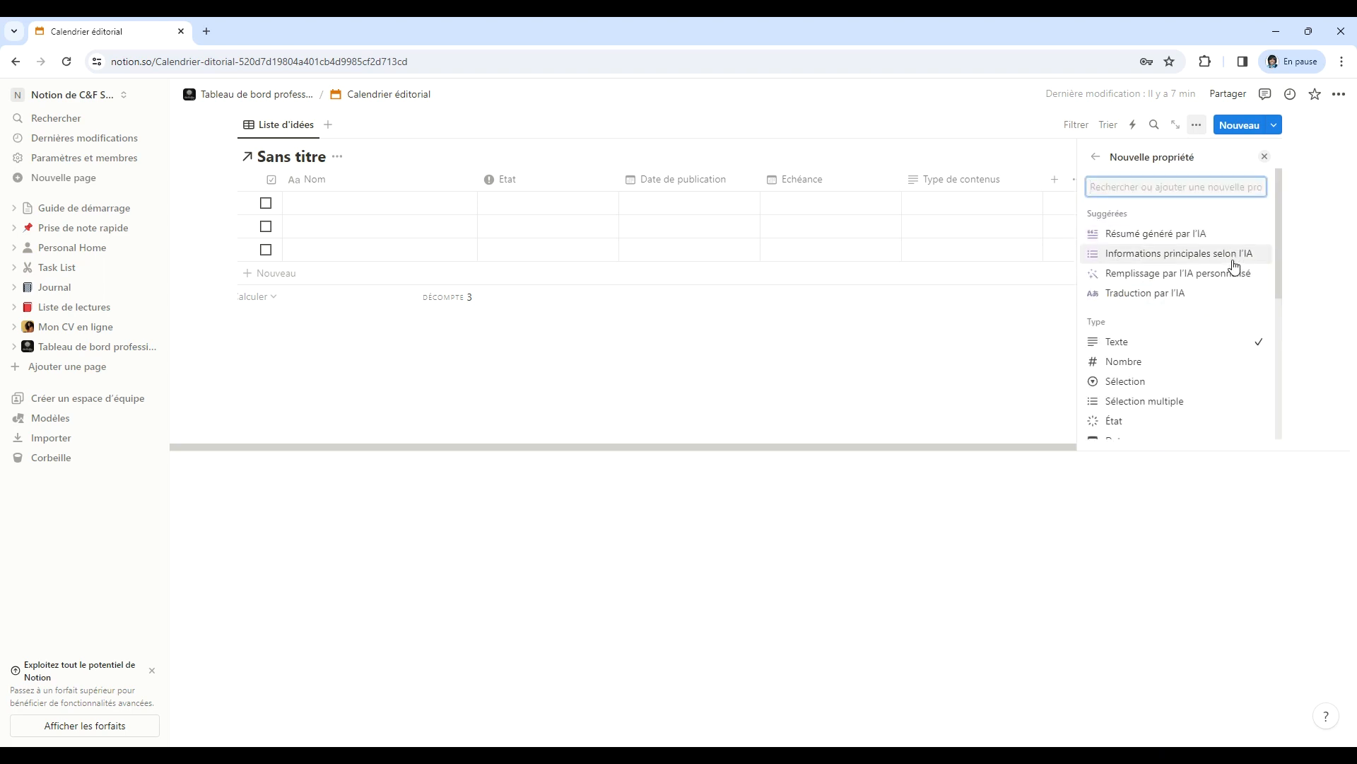
{"action": "scroll", "coordinate": [1222, 300], "scroll_direction": "down", "scroll_amount": 1}
{"action": "left_click", "coordinate": [1161, 330]}
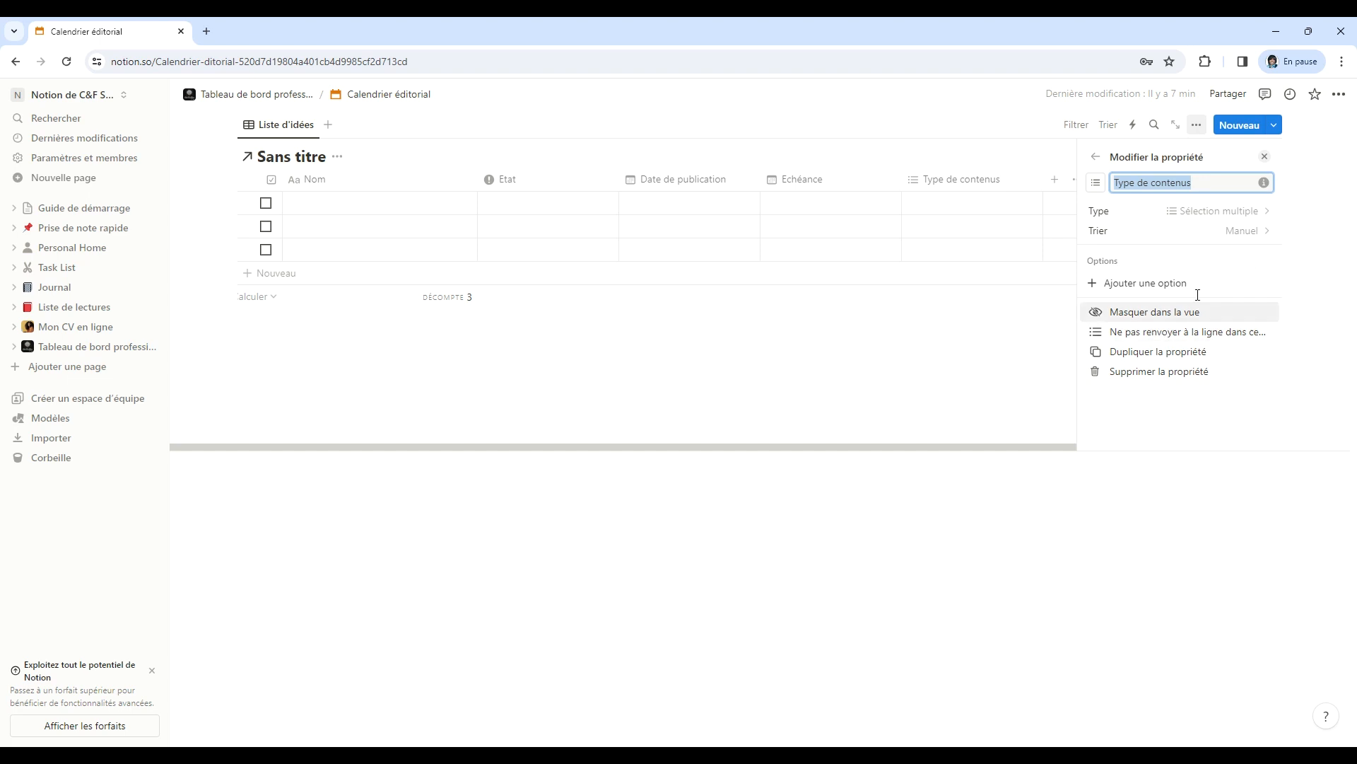
Add the options "Instagram", "Facebook" and "YouTube" to the "Type de contenus" property.
{"action": "left_click", "coordinate": [1154, 286]}
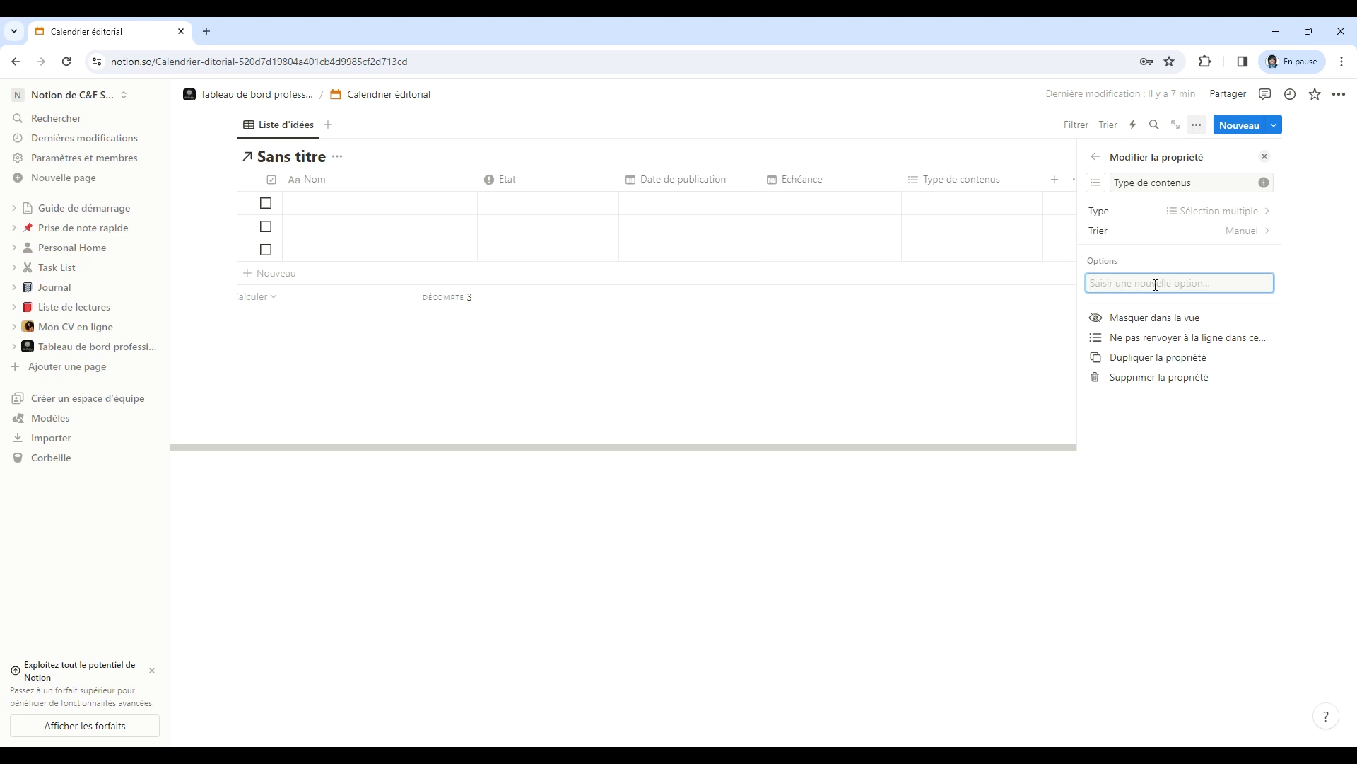
{"action": "type", "text": "RS"}
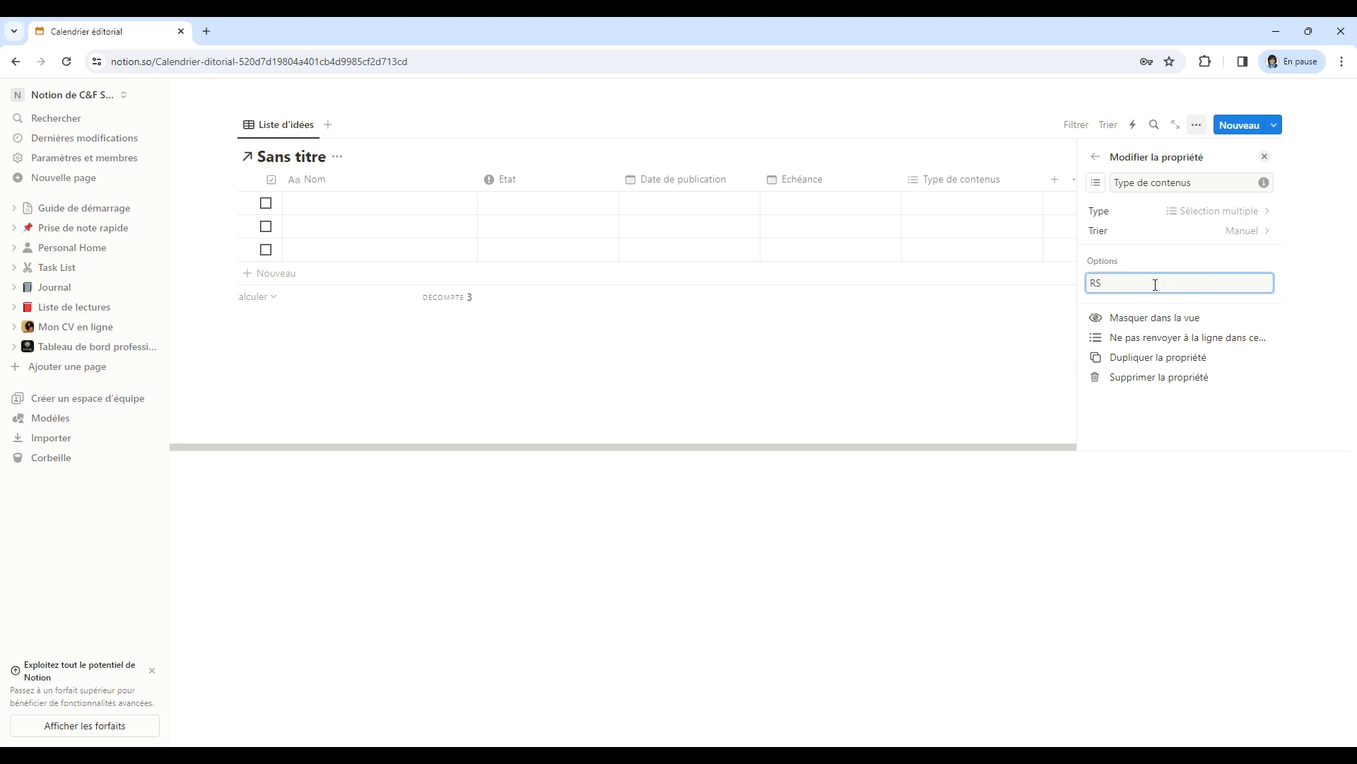
{"action": "key", "text": "BackSpace"}
{"action": "type", "text": "Instagram"}
{"action": "key", "text": "Return"}
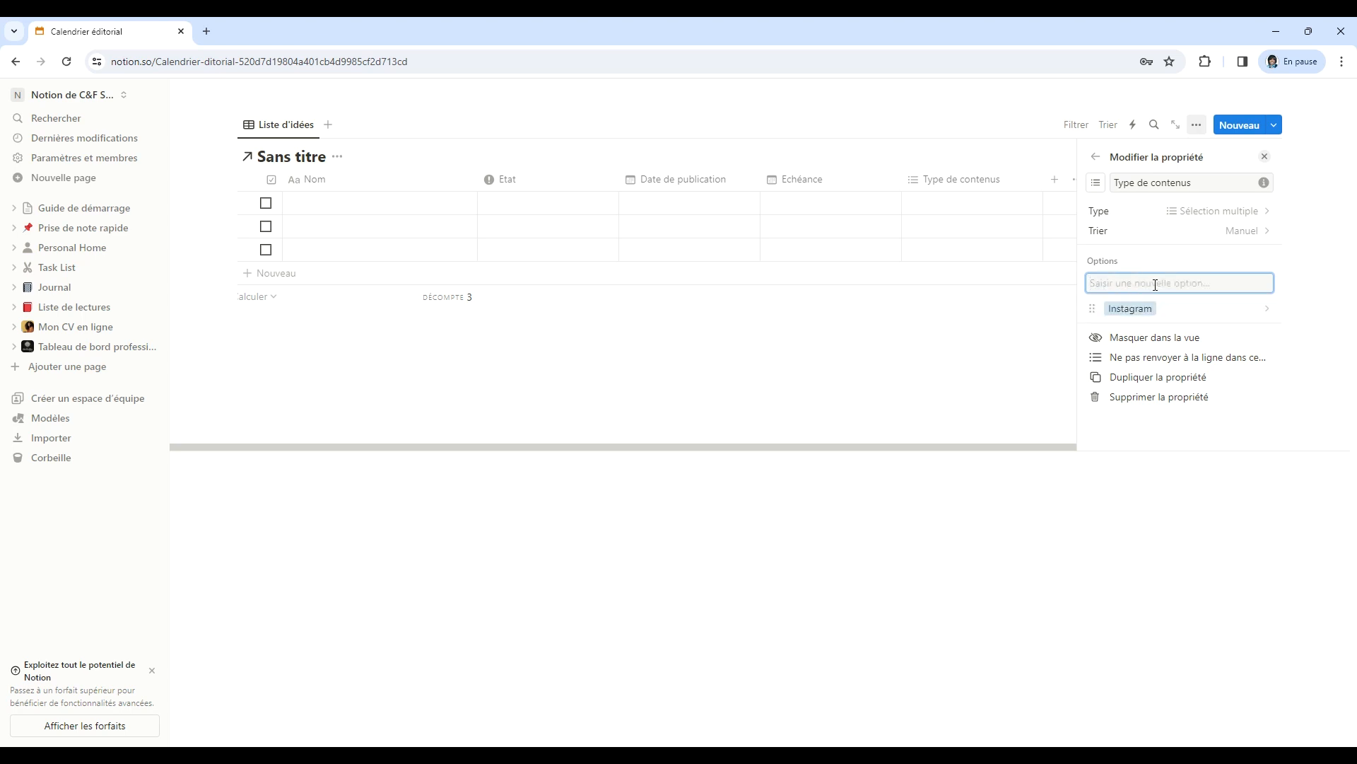
{"action": "type", "text": "Facebook"}
{"action": "key", "text": "Return"}
{"action": "type", "text": "YouTube"}
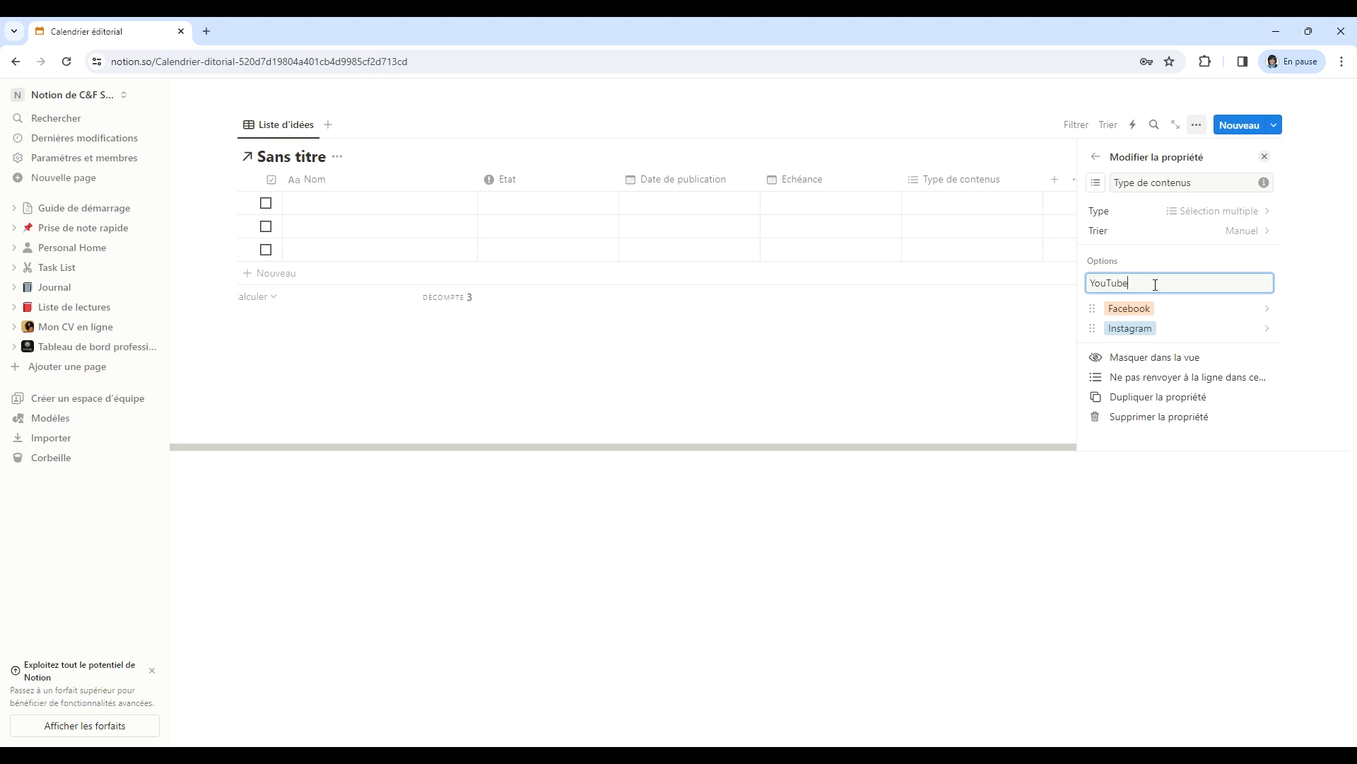
{"action": "key", "text": "Return"}
Add the options "Article de blog", "Site Internet" and "Podcast" to the "Type de contenus" property.
{"action": "type", "text": "Article de blog"}
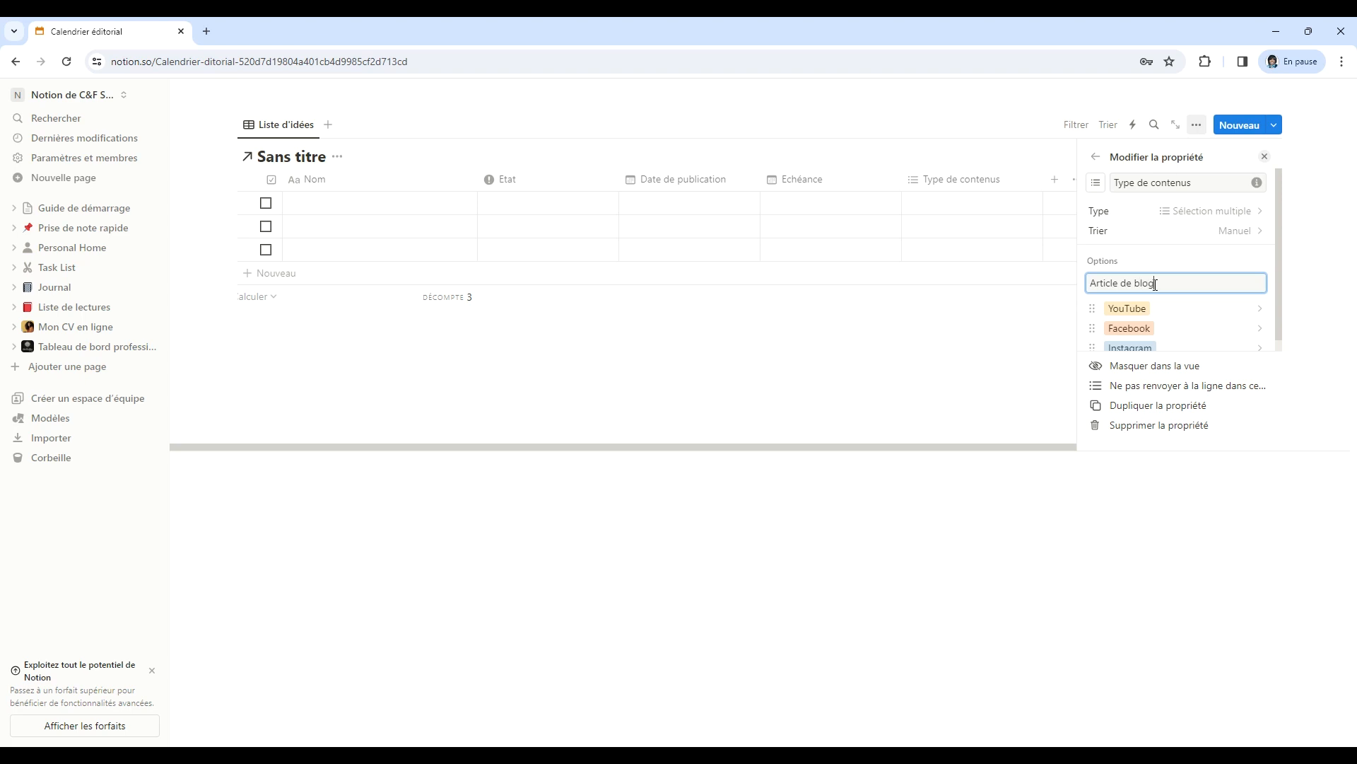
{"action": "key", "text": "Return"}
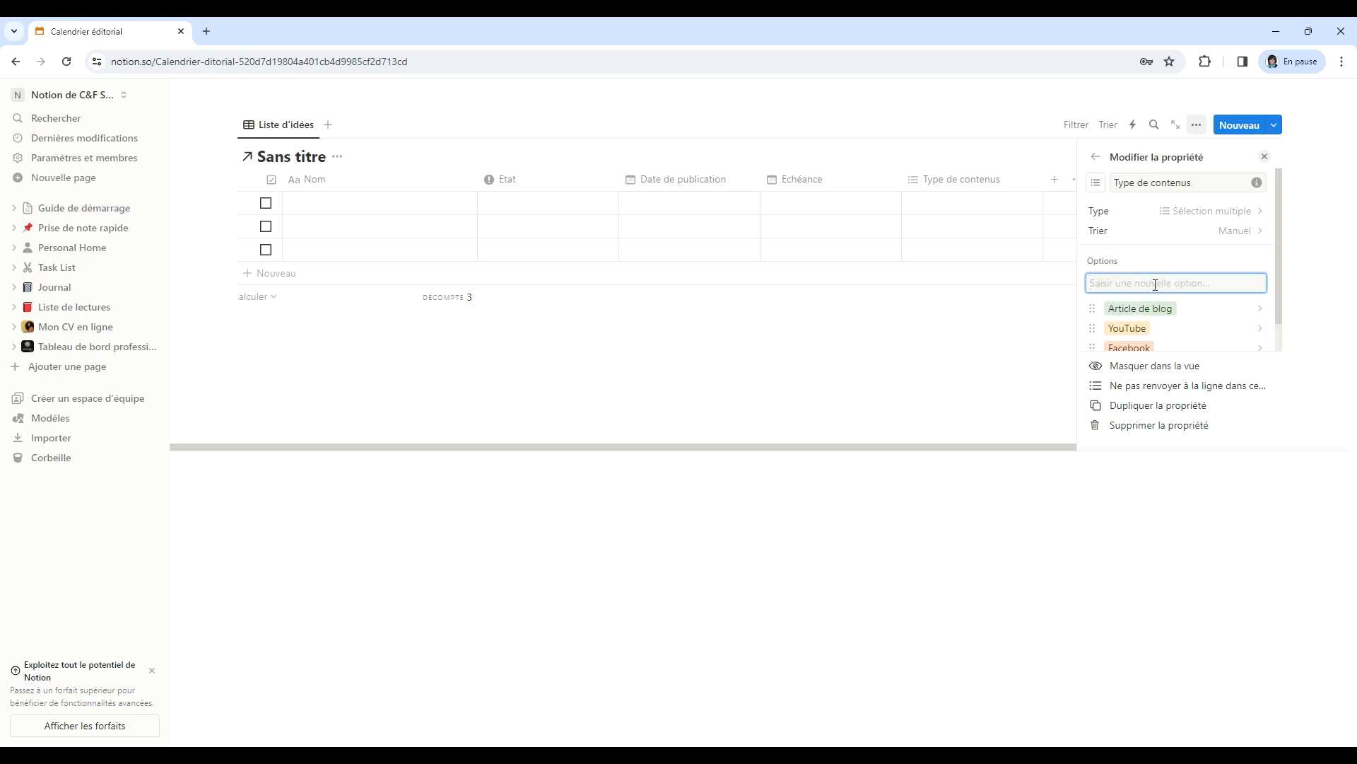
{"action": "type", "text": "Site Internet"}
{"action": "key", "text": "Return"}
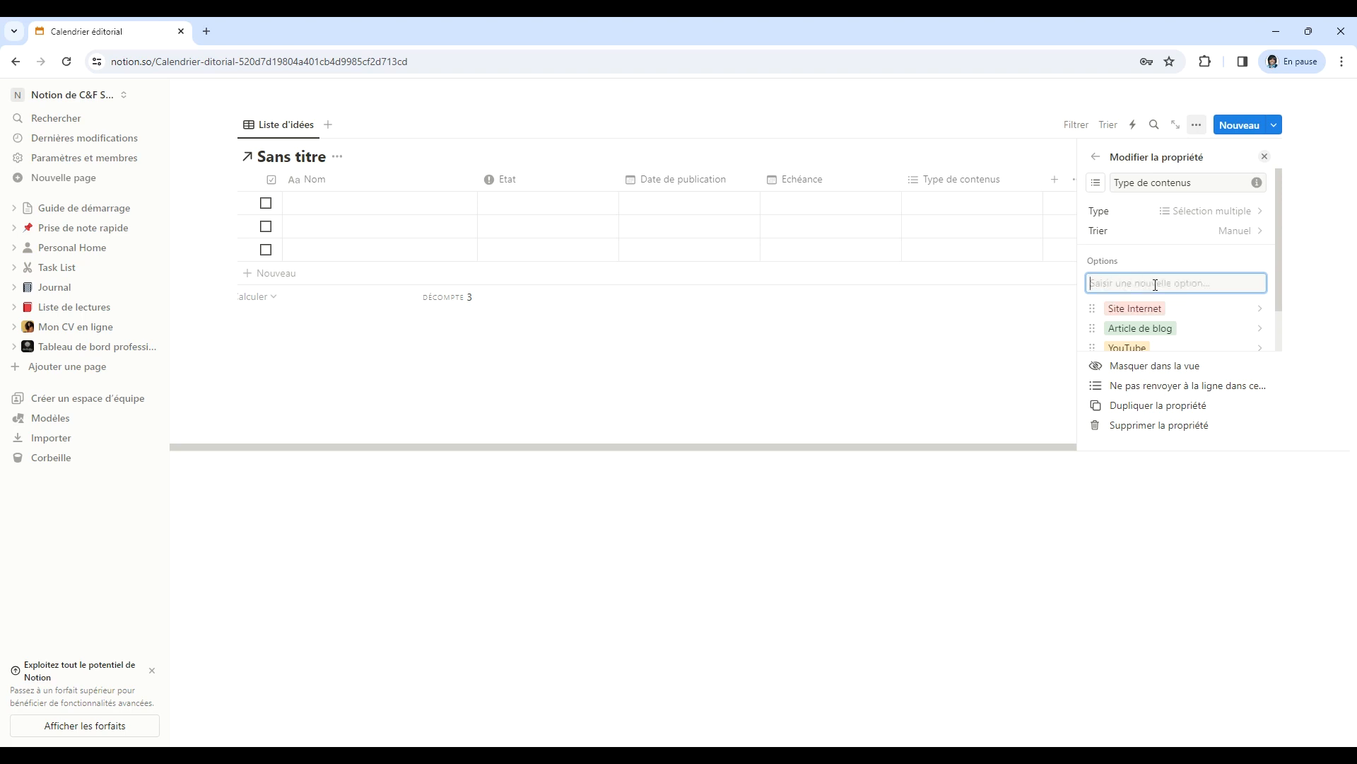
{"action": "type", "text": "Po"}
{"action": "key", "text": "Return"}
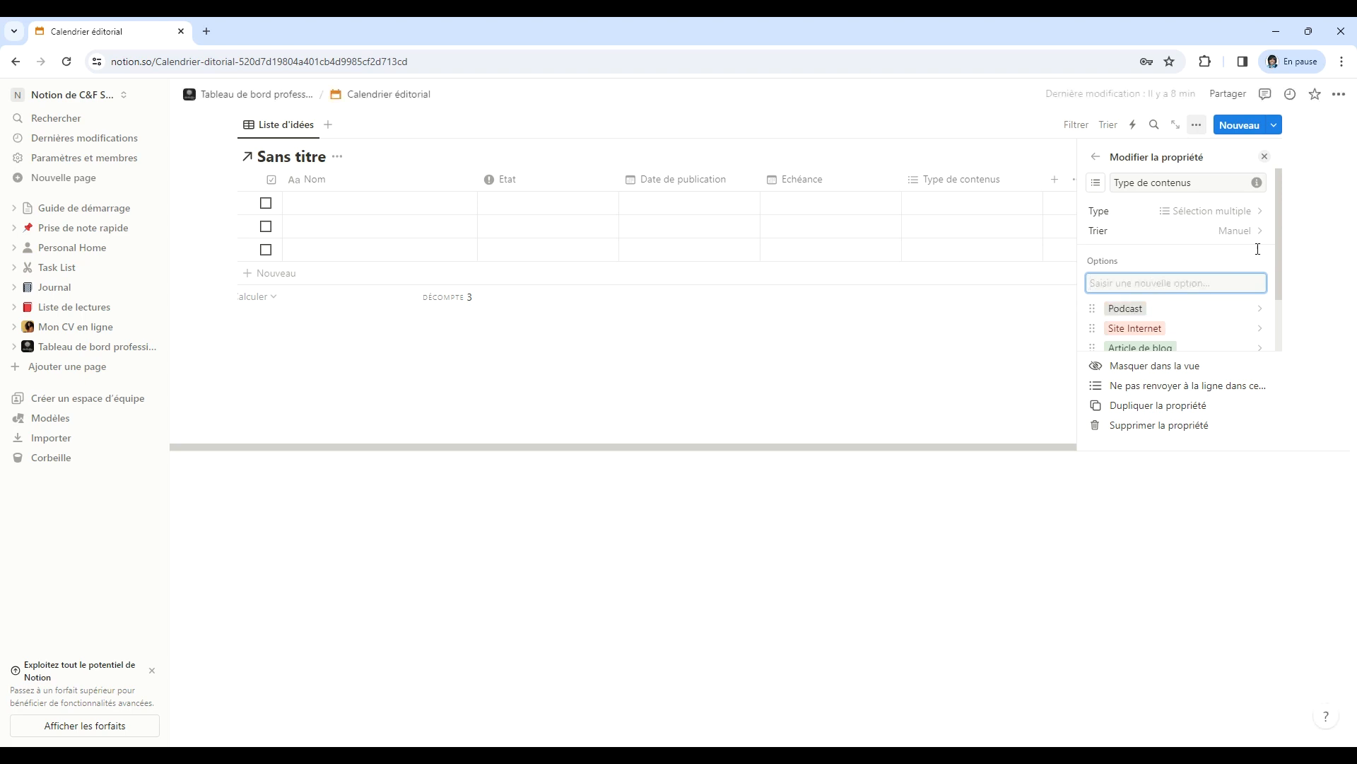
{"action": "scroll", "coordinate": [1255, 255], "scroll_direction": "down", "scroll_amount": 1}
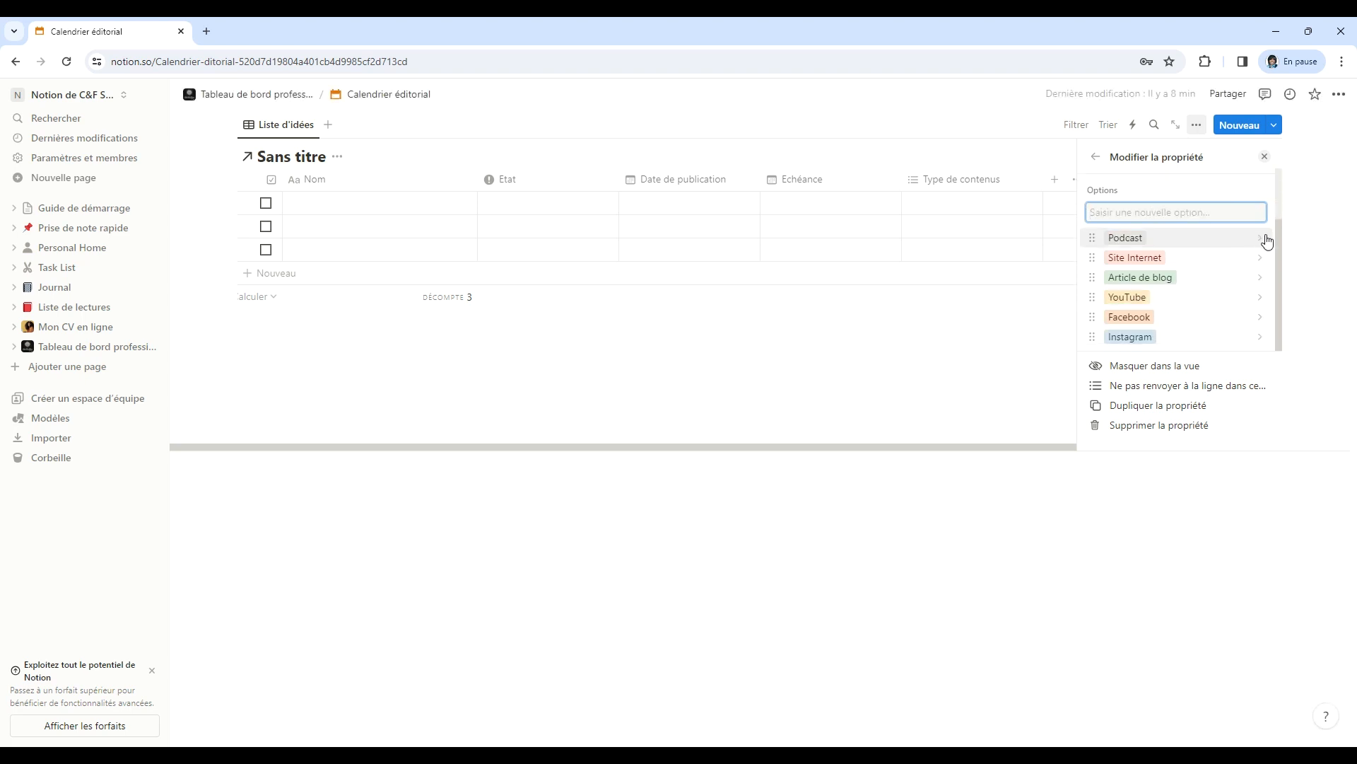
Set the "Facebook" option's colour to Bleu and the "Instagram" option's colour to Violet in the "Type de contenus" property.
{"action": "left_click", "coordinate": [1190, 317]}
{"action": "left_click", "coordinate": [1168, 547]}
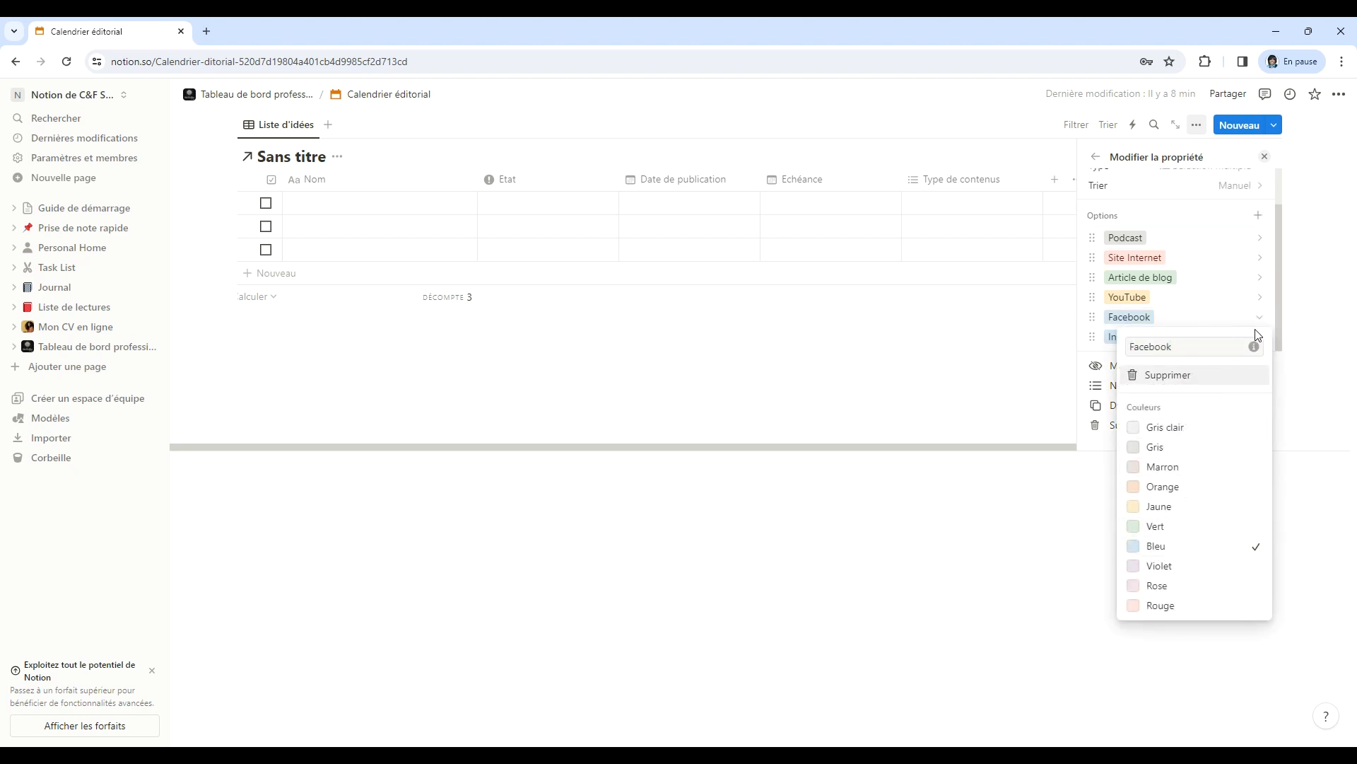
{"action": "left_click", "coordinate": [1107, 338]}
{"action": "left_click", "coordinate": [1244, 344]}
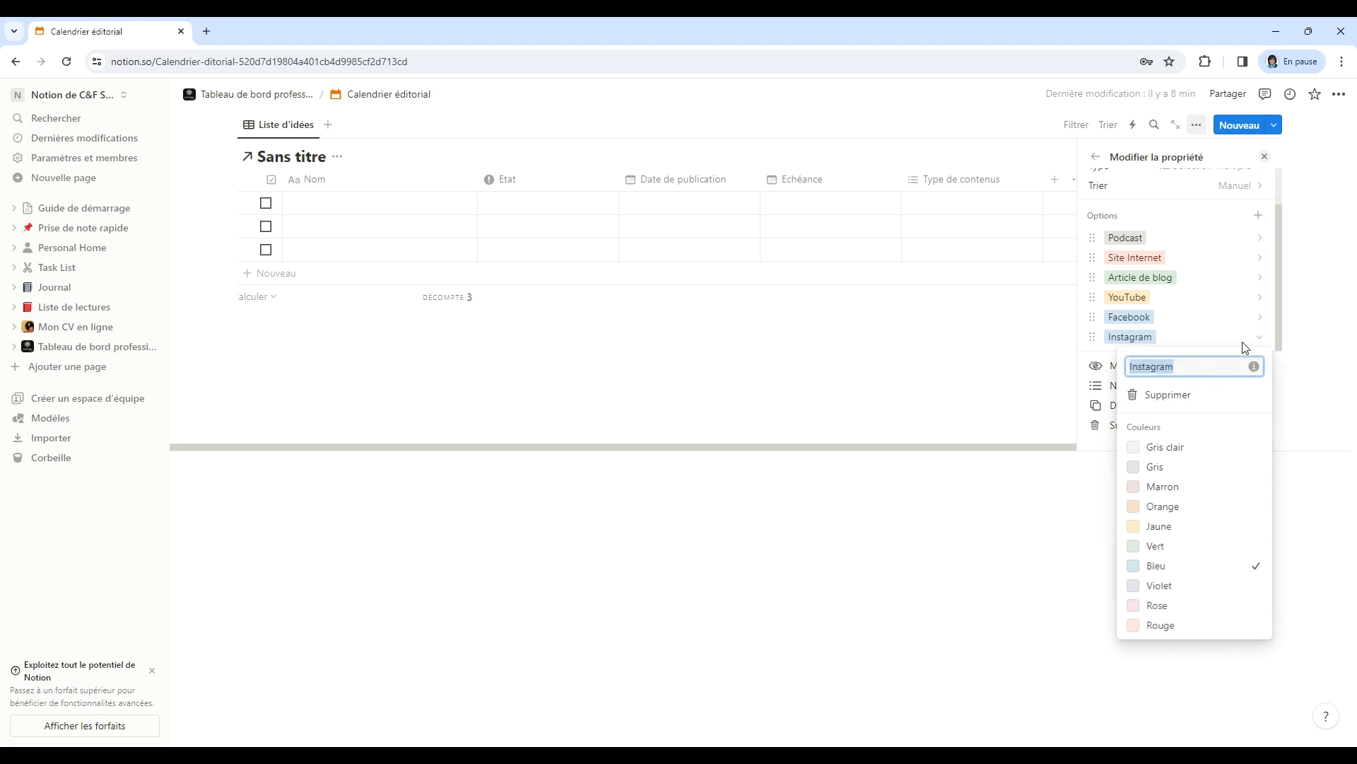
{"action": "left_click", "coordinate": [1168, 587]}
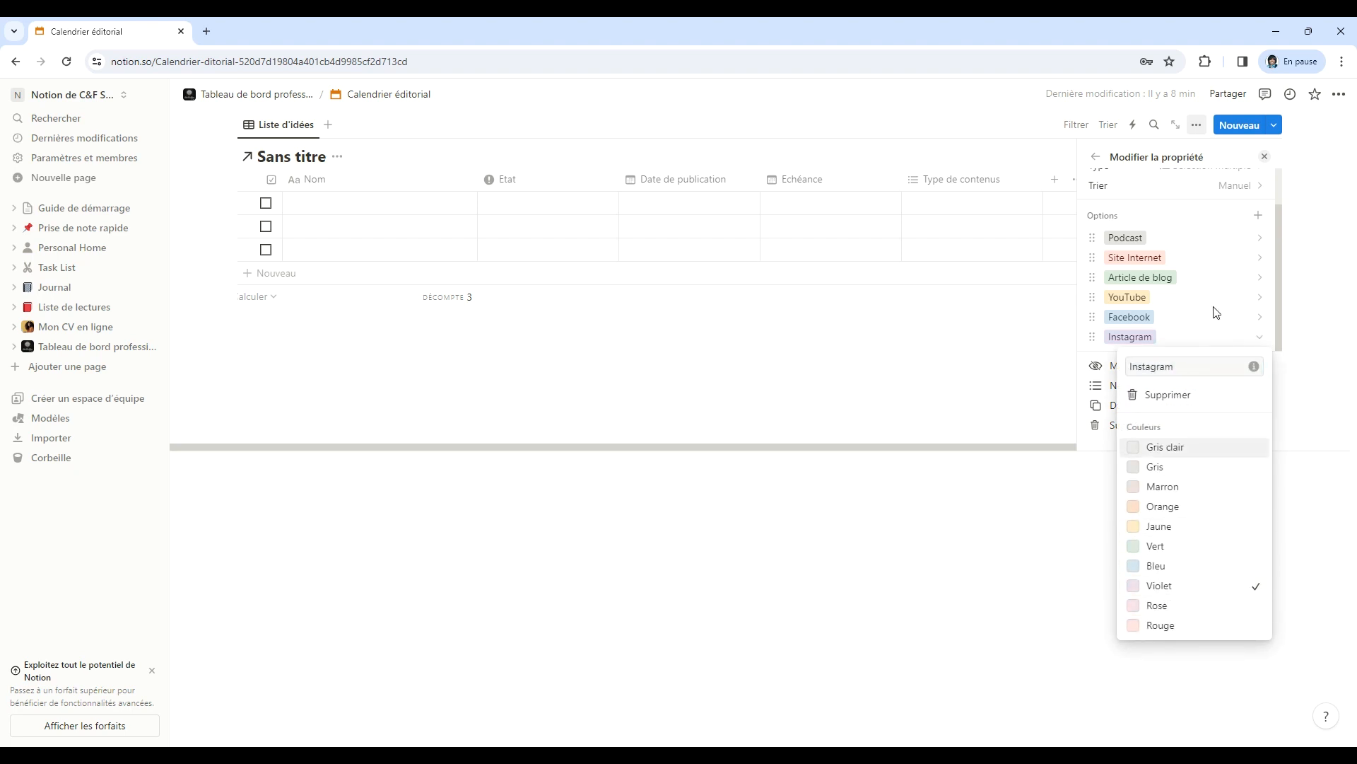
Set the "YouTube" option's colour to Rouge and the "Site Internet" option's colour to Jaune, and close the property settings.
{"action": "left_click", "coordinate": [1157, 304]}
{"action": "left_click", "coordinate": [1158, 304]}
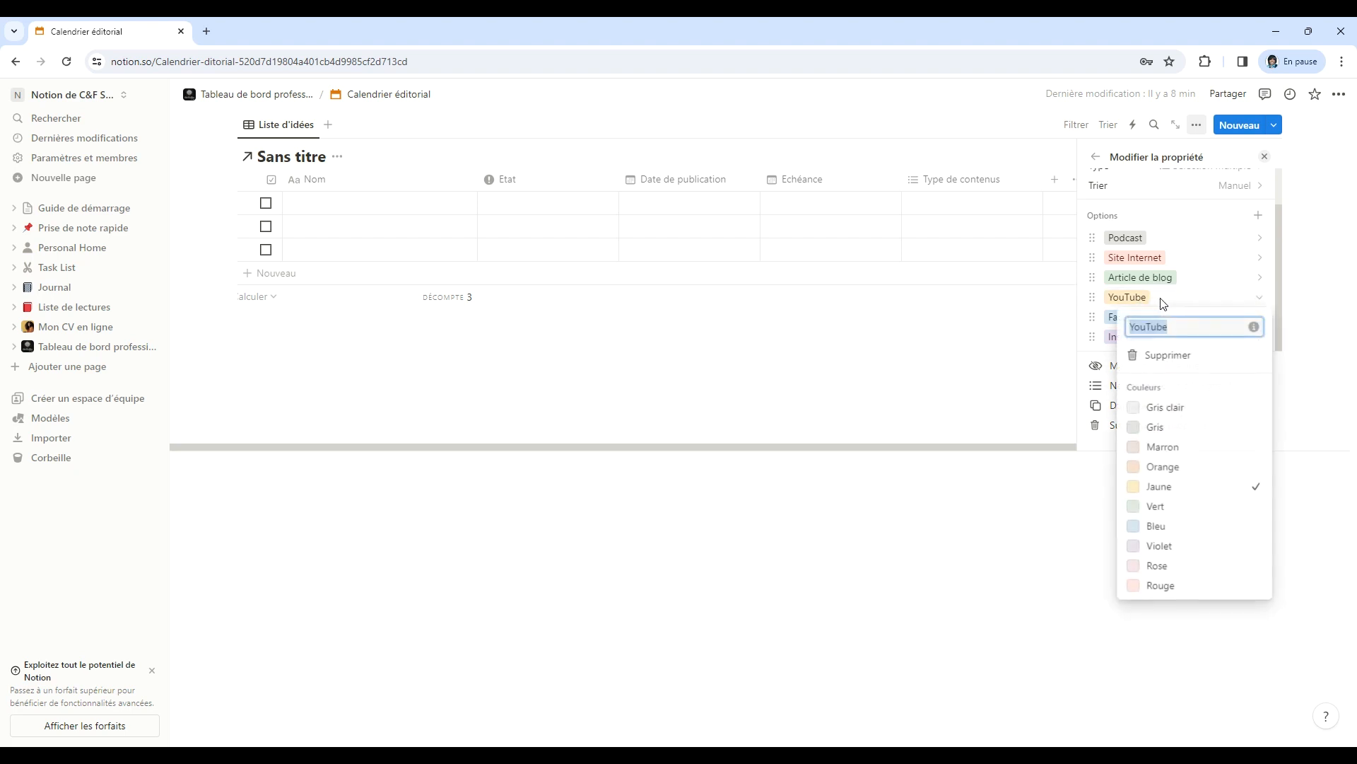
{"action": "left_click", "coordinate": [1160, 587]}
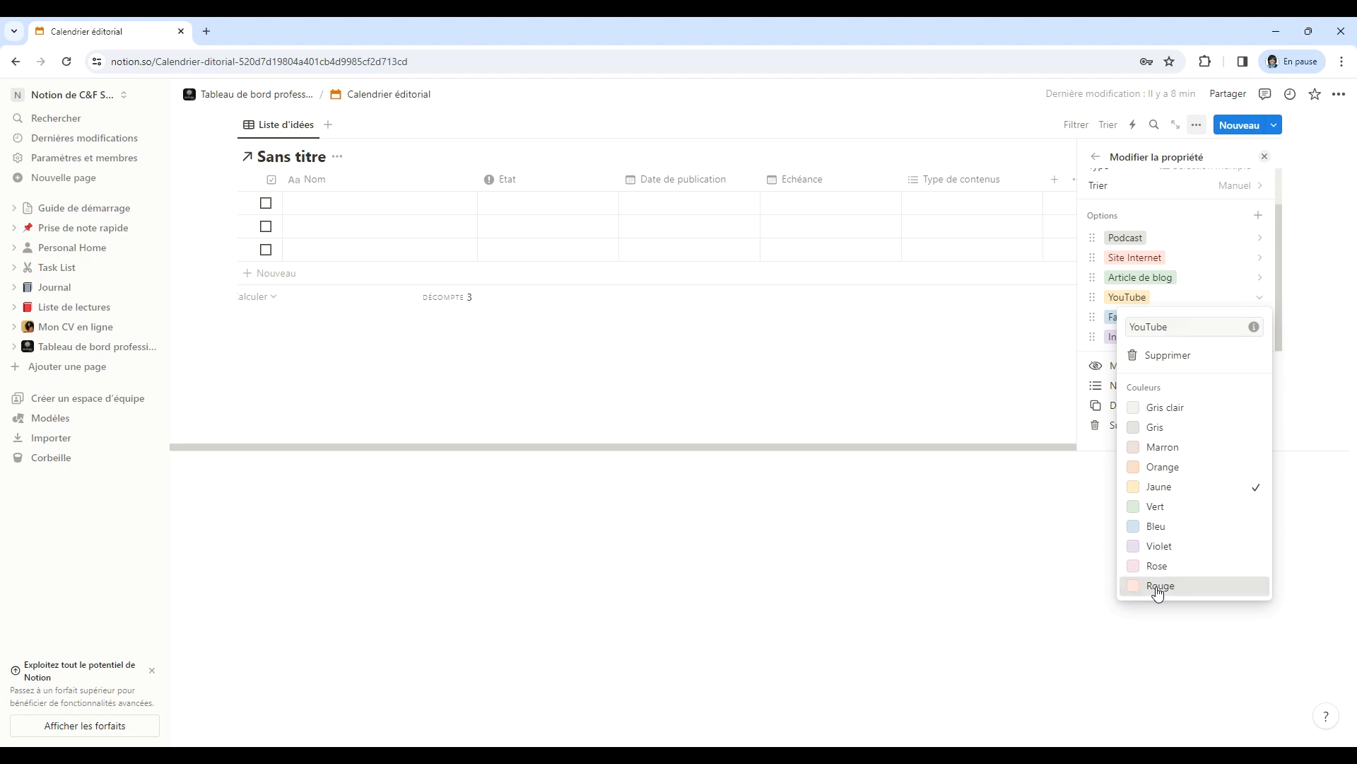
{"action": "left_click", "coordinate": [1163, 261]}
{"action": "left_click", "coordinate": [1182, 259]}
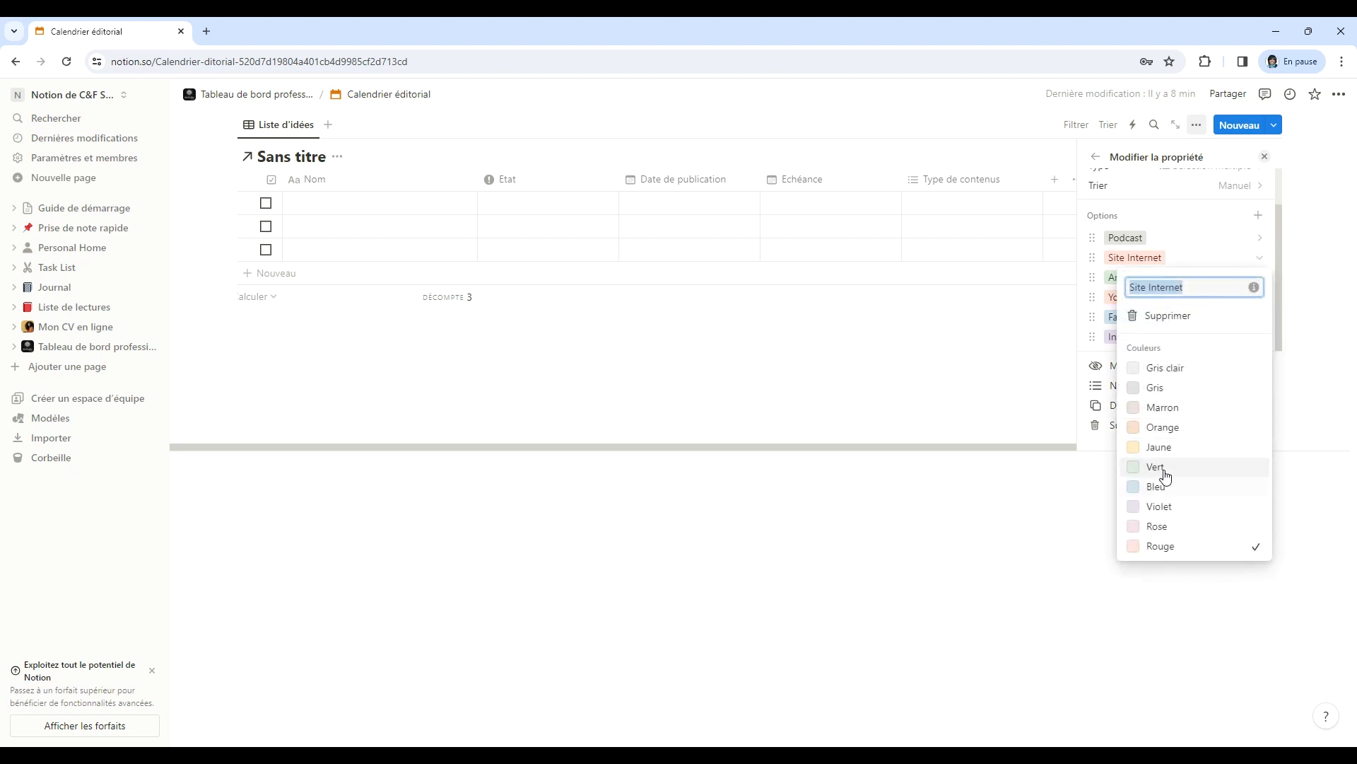
{"action": "left_click", "coordinate": [1177, 447]}
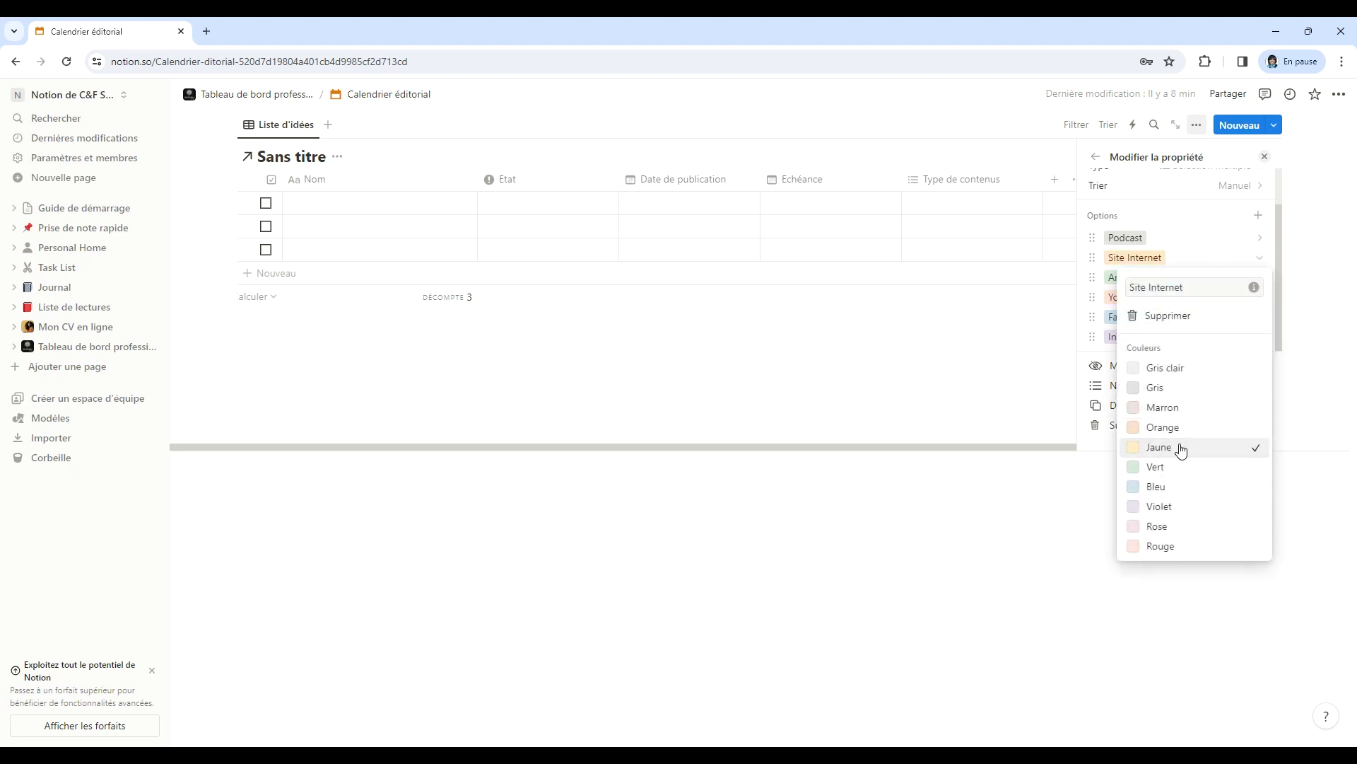
{"action": "left_click", "coordinate": [1334, 321]}
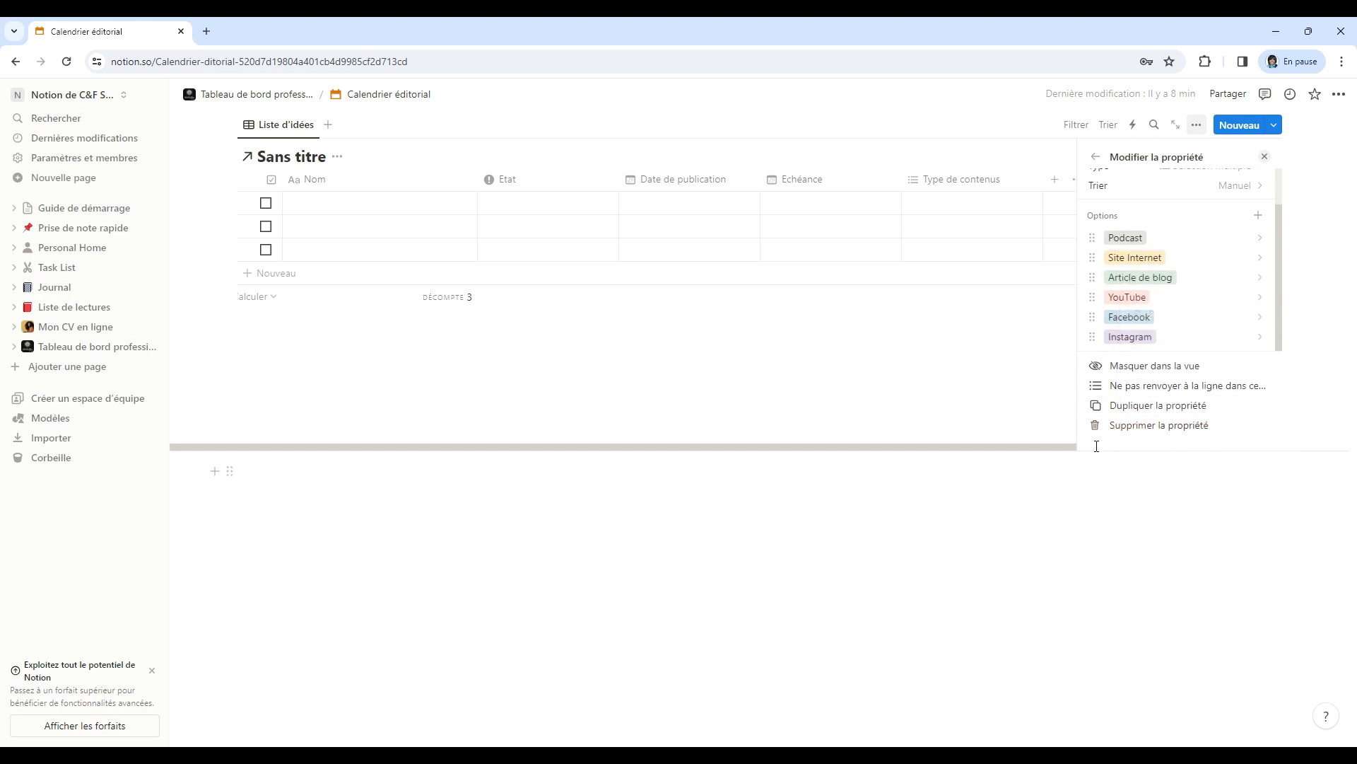
{"action": "left_click", "coordinate": [943, 409]}
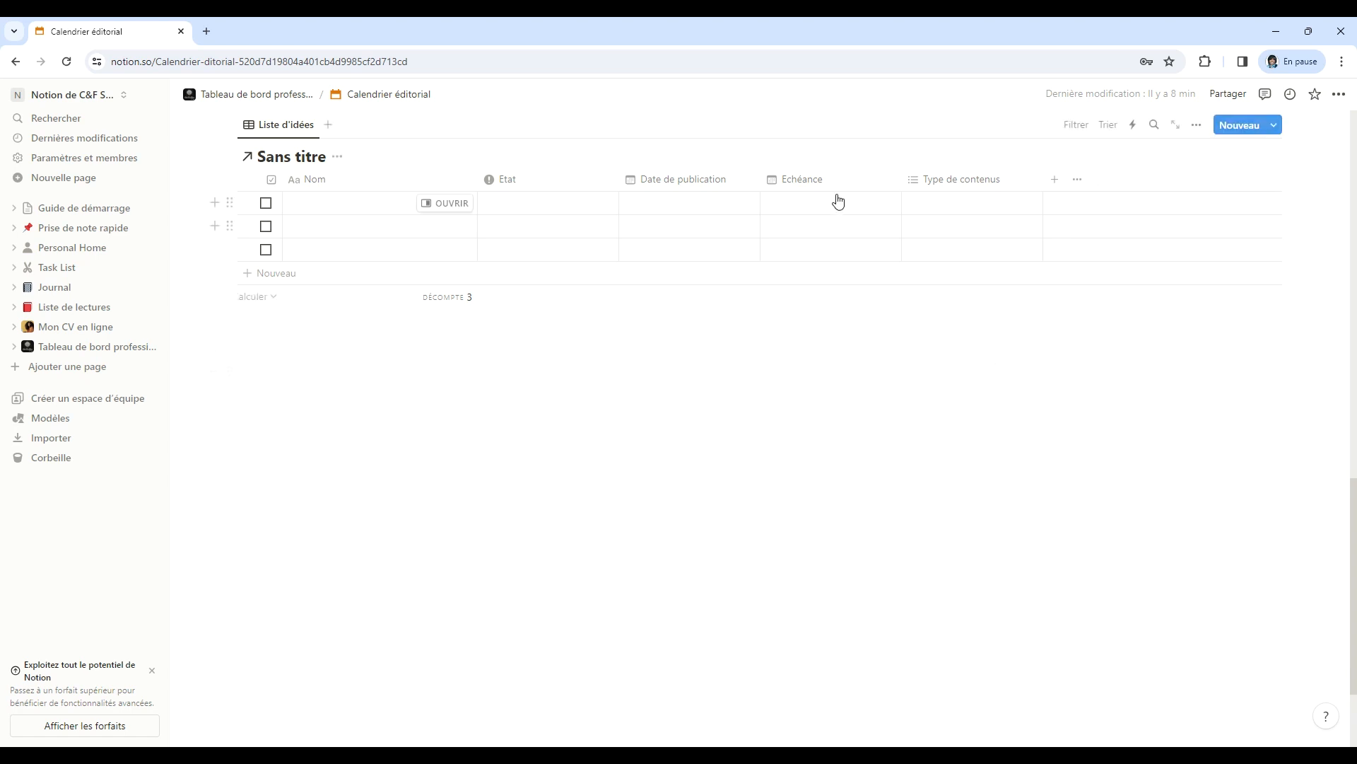
Add a property named "Audience" to the idea list and set its type to Sélection.
{"action": "left_click", "coordinate": [1057, 183]}
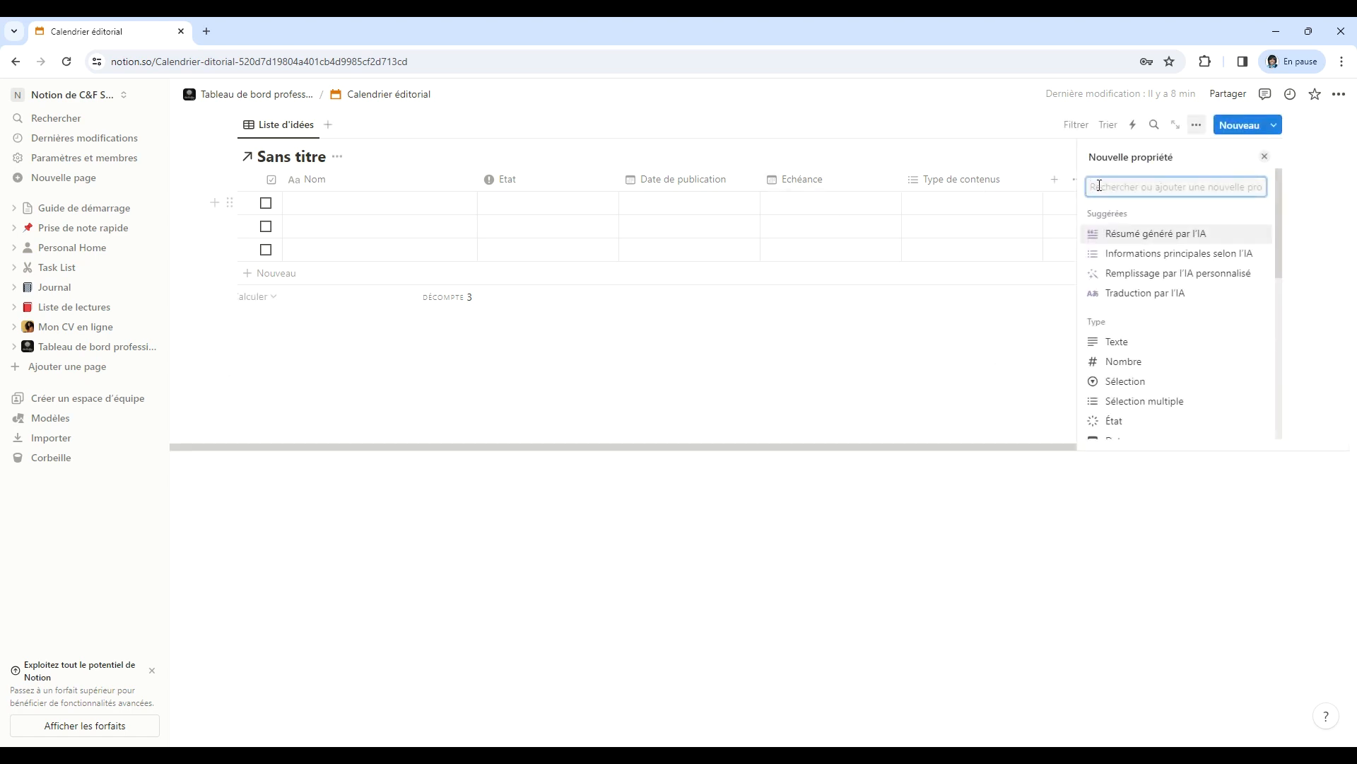
{"action": "type", "text": "Audience"}
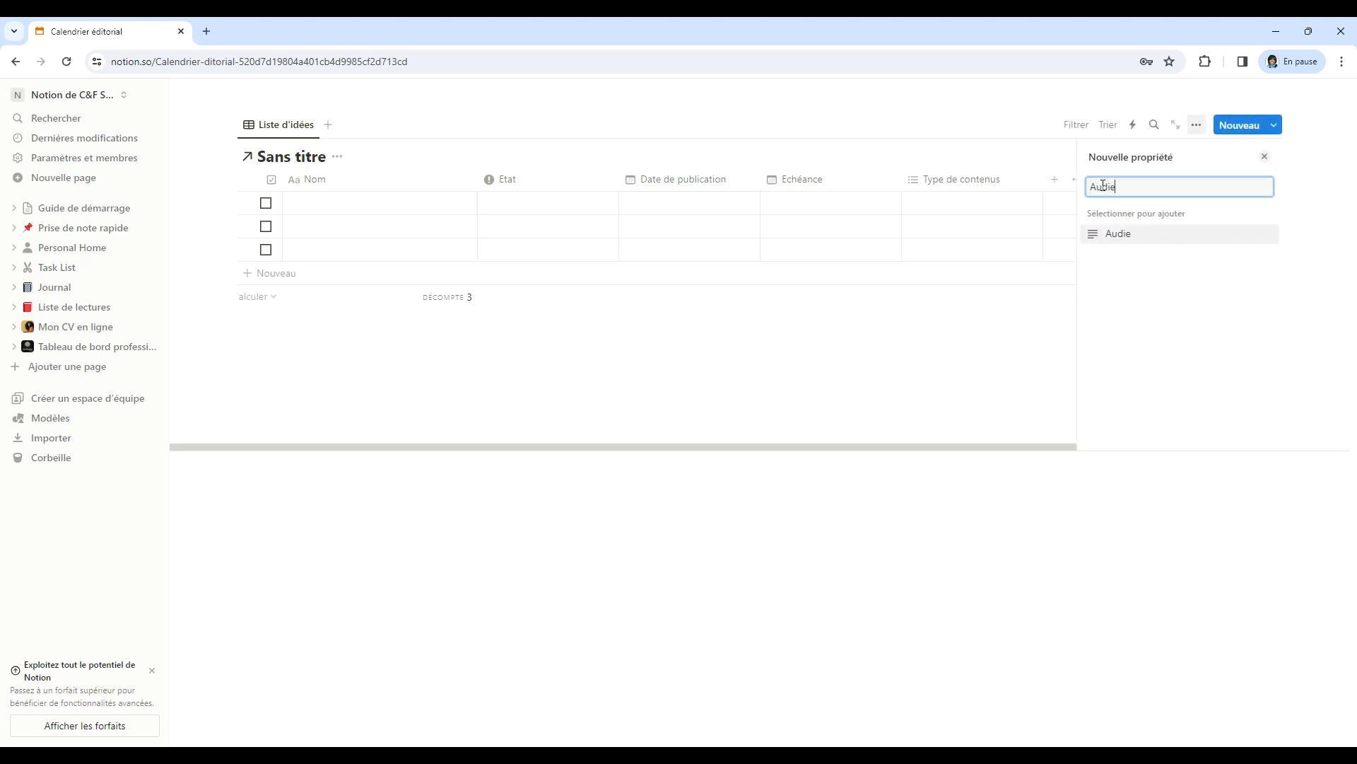
{"action": "left_click", "coordinate": [1119, 241]}
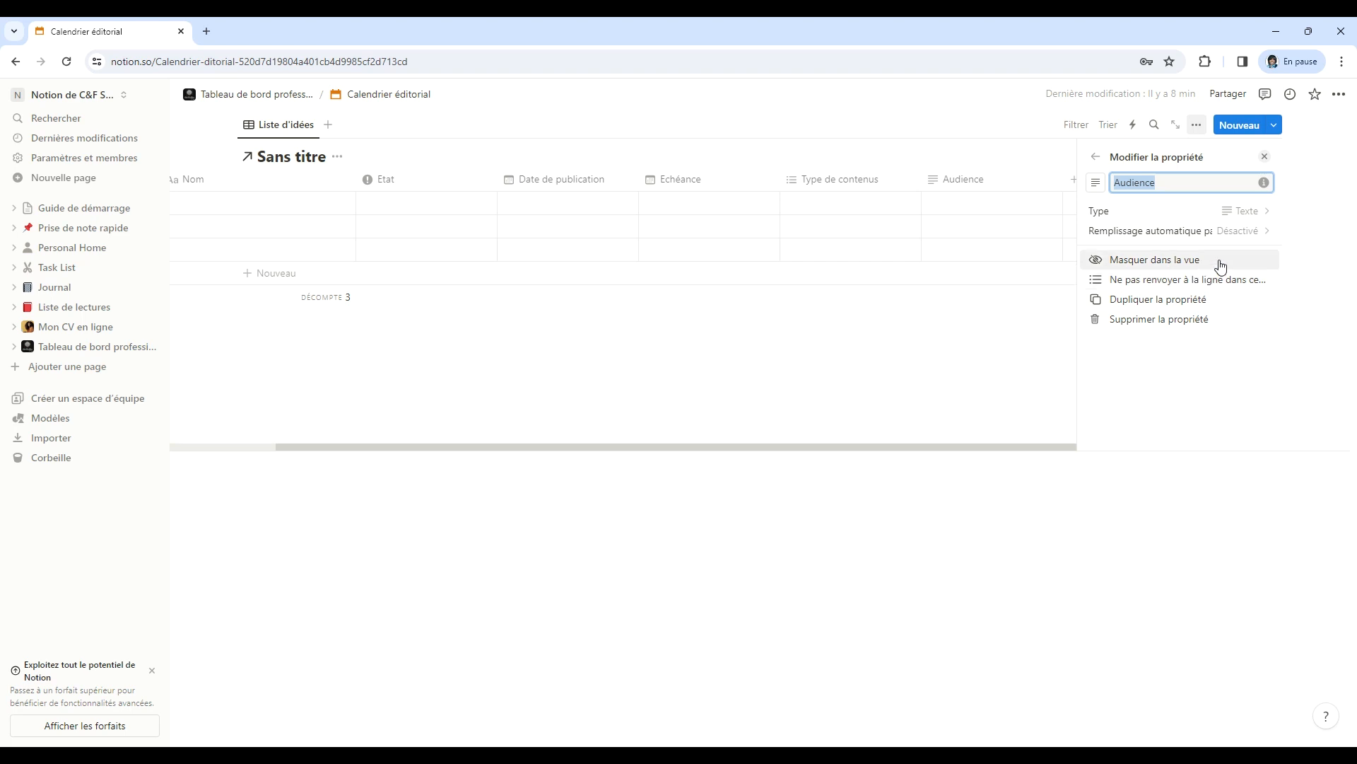
{"action": "left_click", "coordinate": [1262, 210]}
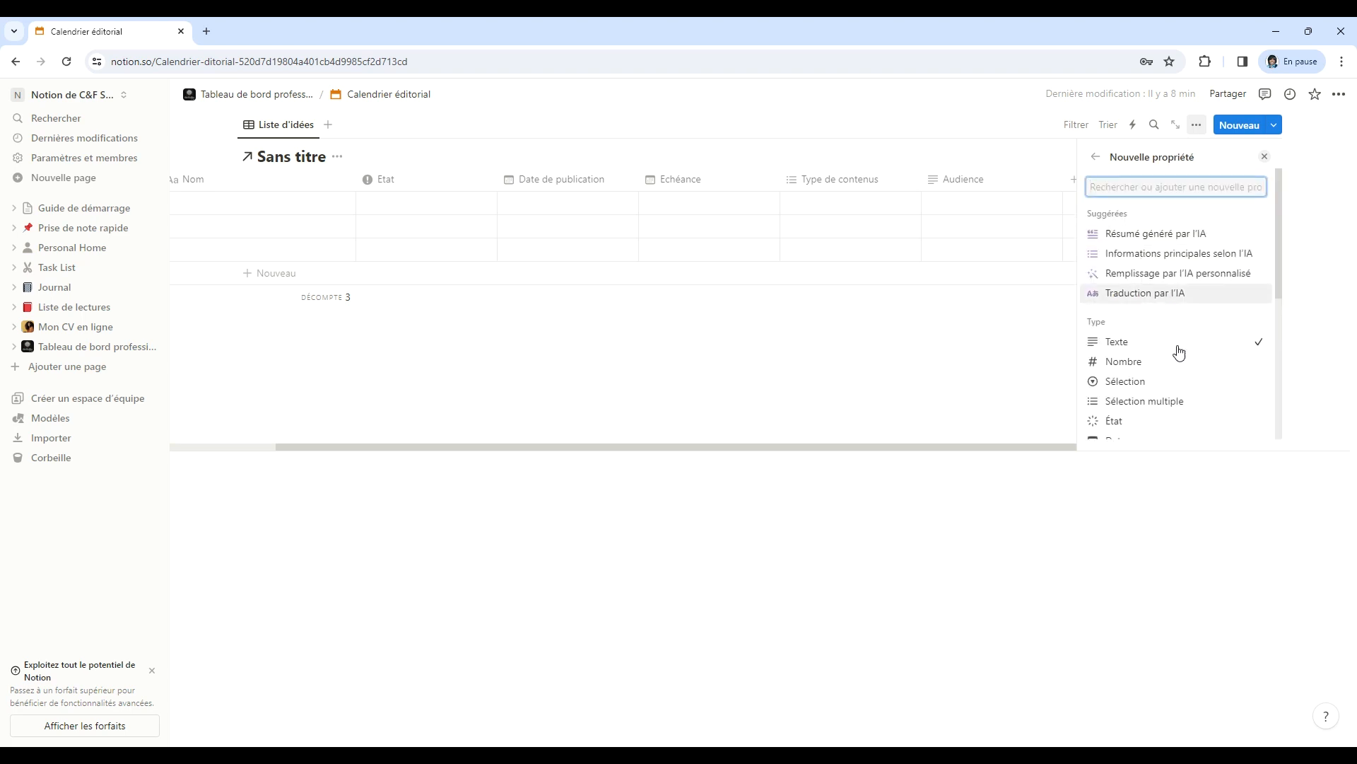
{"action": "left_click", "coordinate": [1135, 384]}
Add the options "Tout public" and "Personnel" to the "Audience" property.
{"action": "left_click", "coordinate": [1171, 290]}
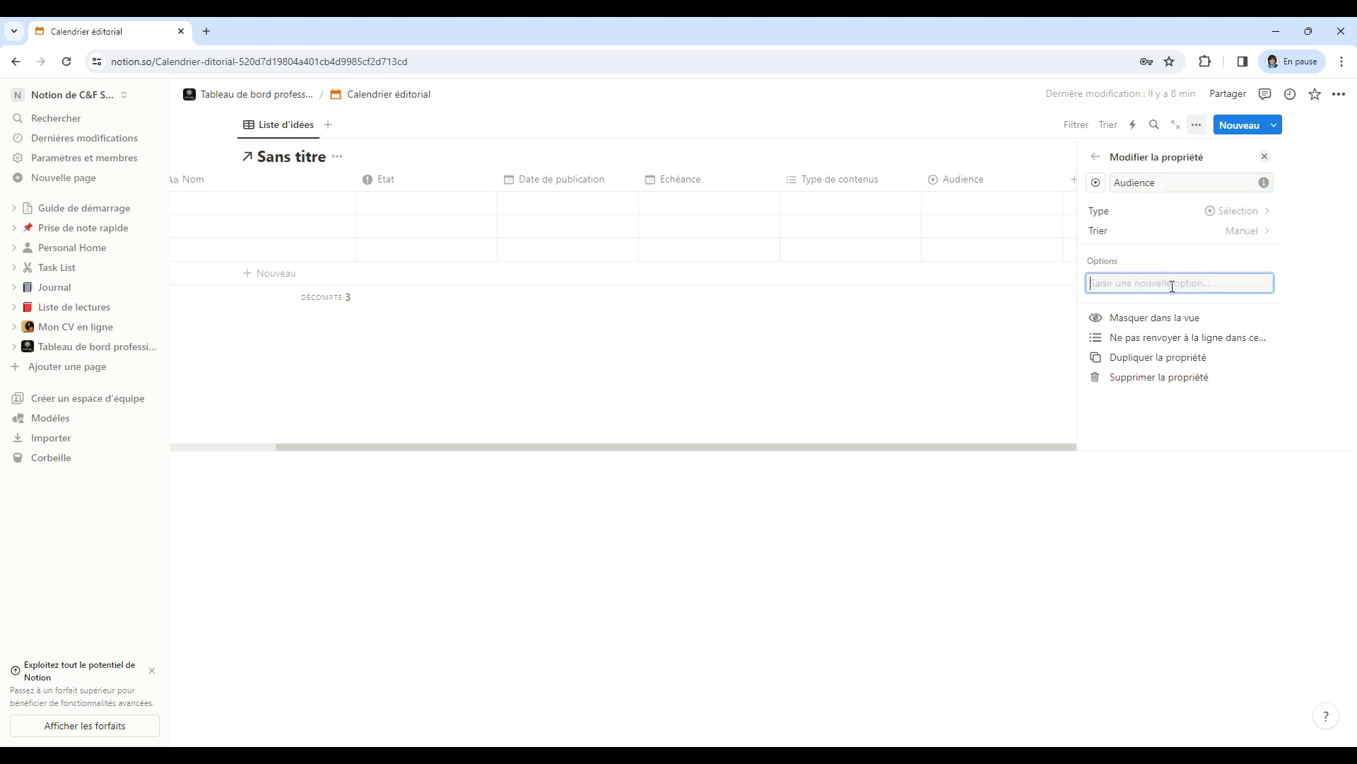
{"action": "type", "text": "T"}
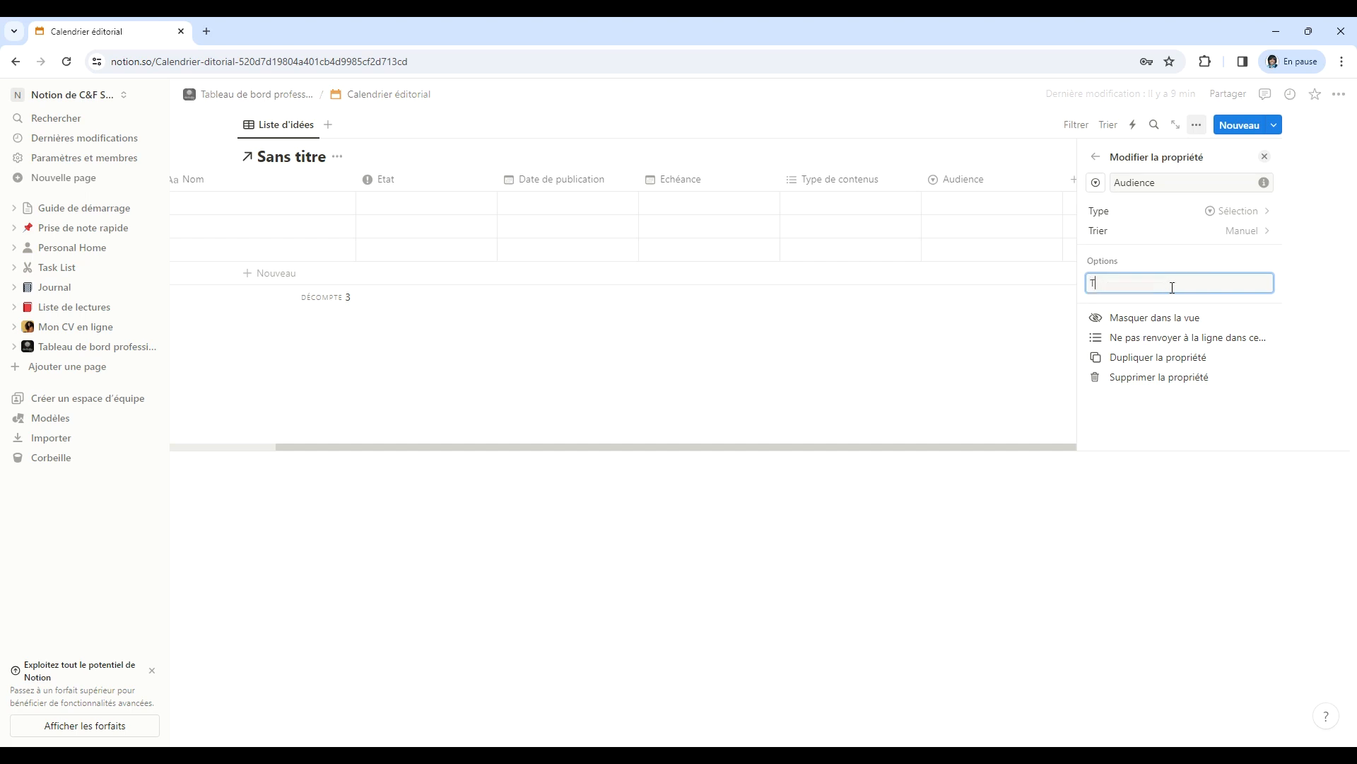
{"action": "type", "text": "out public"}
{"action": "key", "text": "Return"}
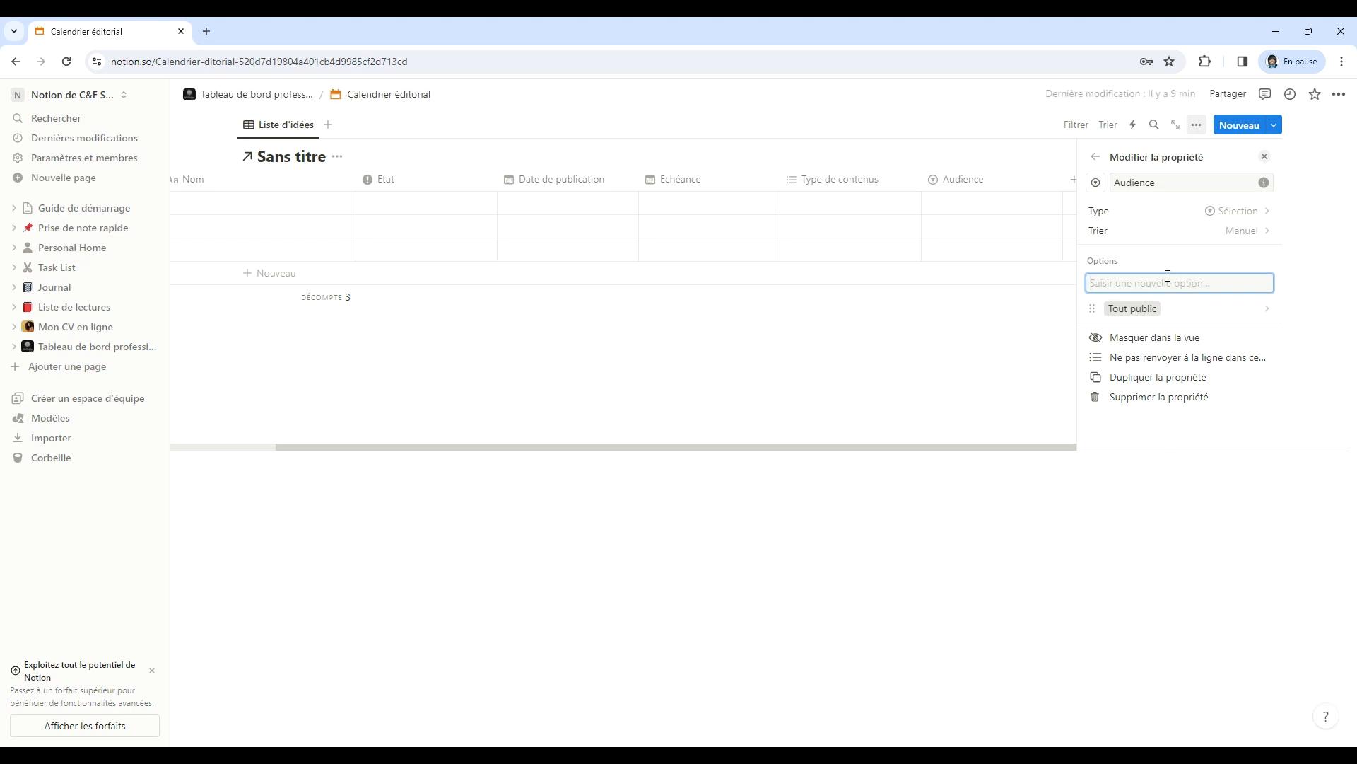
{"action": "type", "text": "Personnel"}
{"action": "key", "text": "Return"}
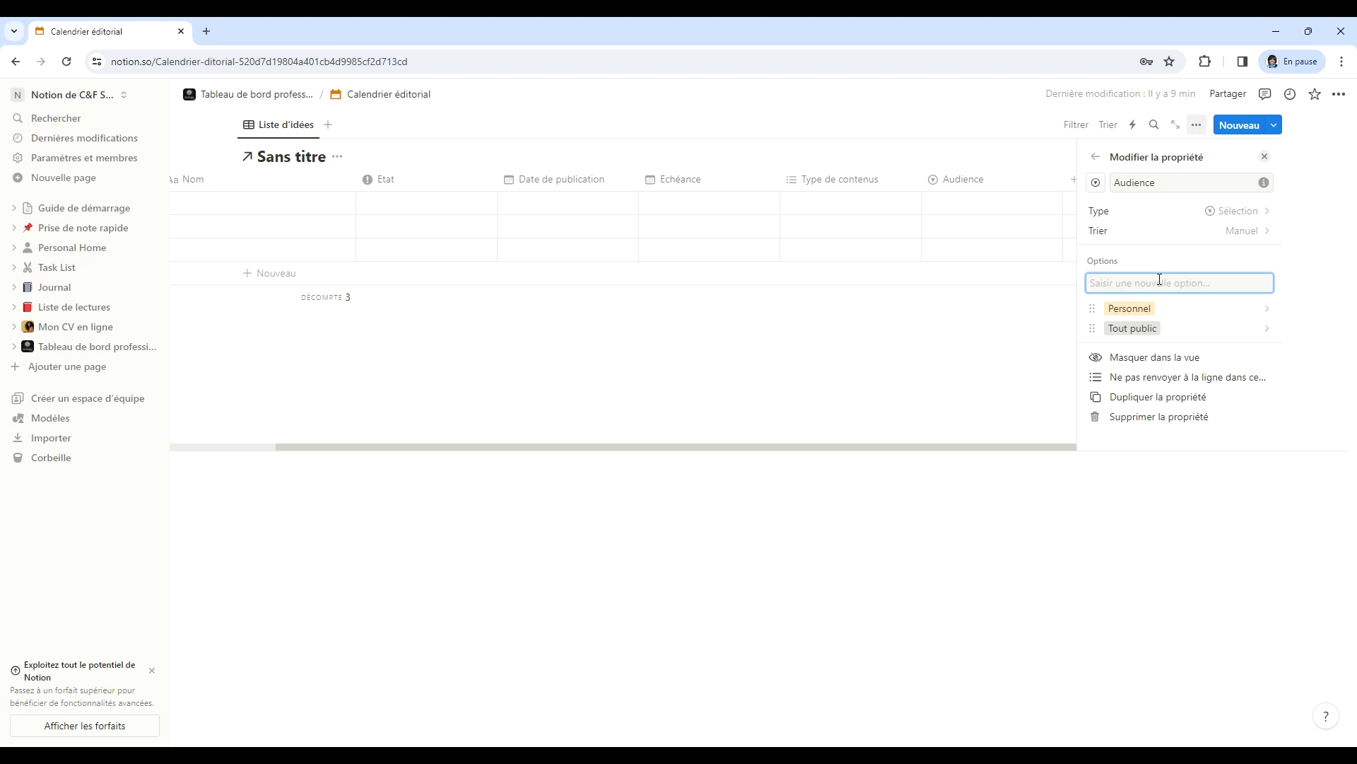
Add the options "Professionnel de santé", "Professionnel Bien-être" and "Setters" to the "Audience" property.
{"action": "type", "text": "Professionnel de santé"}
{"action": "key", "text": "Return"}
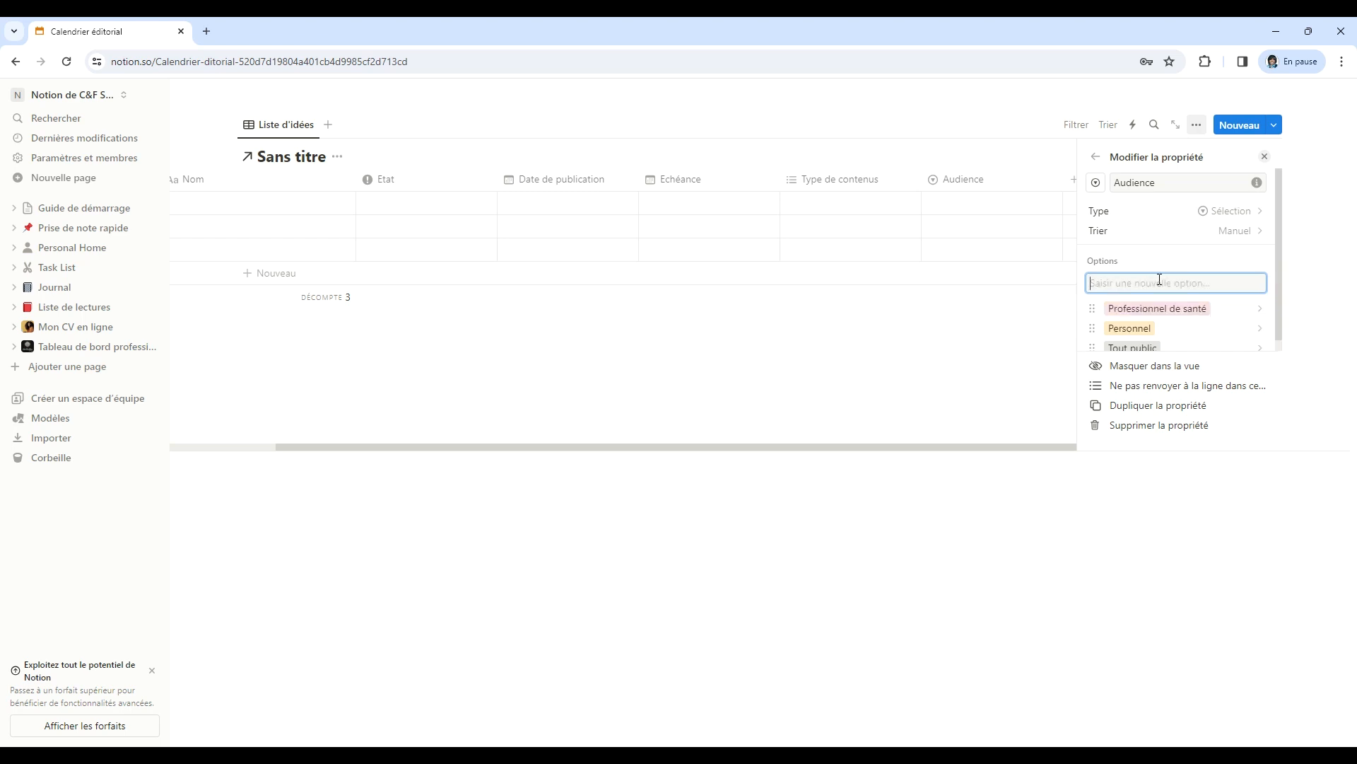
{"action": "type", "text": "Professionne"}
{"action": "key", "text": "BackSpace"}
{"action": "key", "text": "BackSpace"}
{"action": "type", "text": "être"}
{"action": "key", "text": "Return"}
{"action": "type", "text": "Setters"}
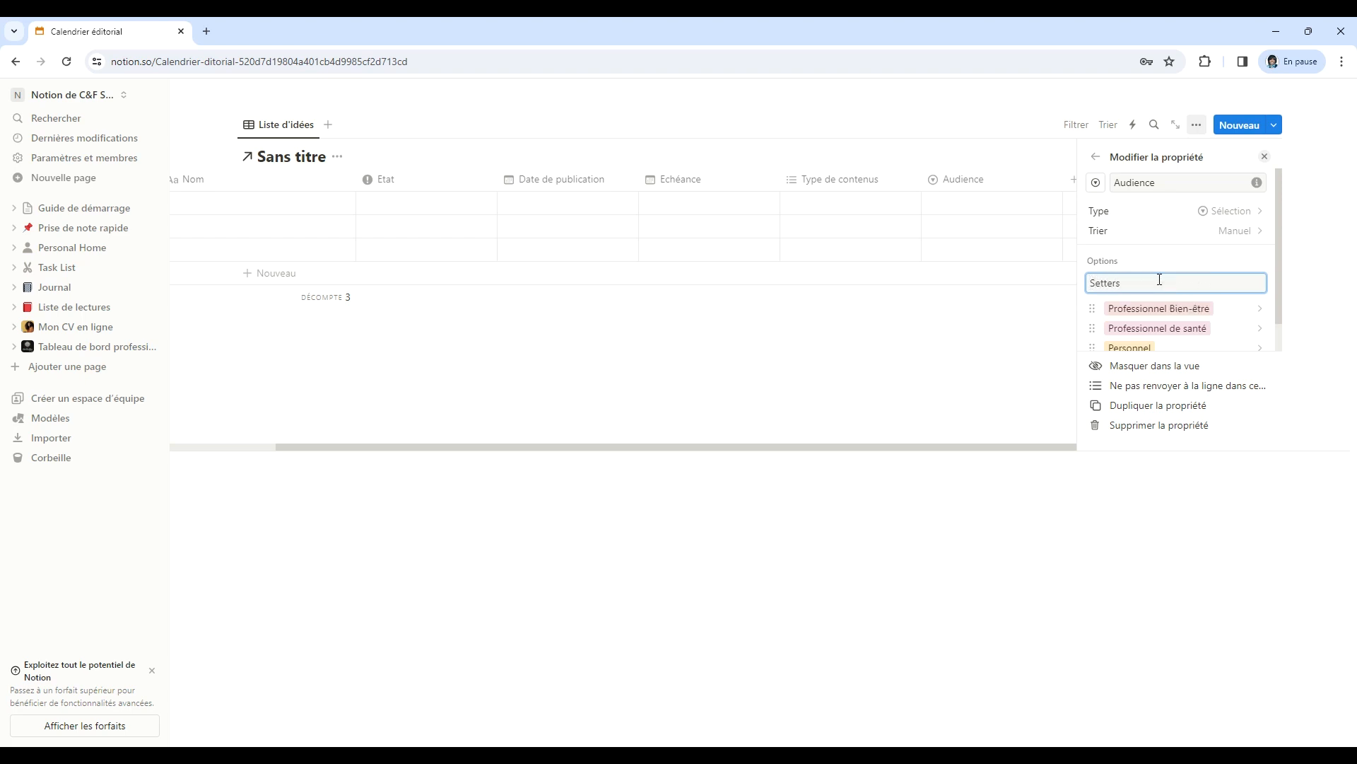
{"action": "key", "text": "Return"}
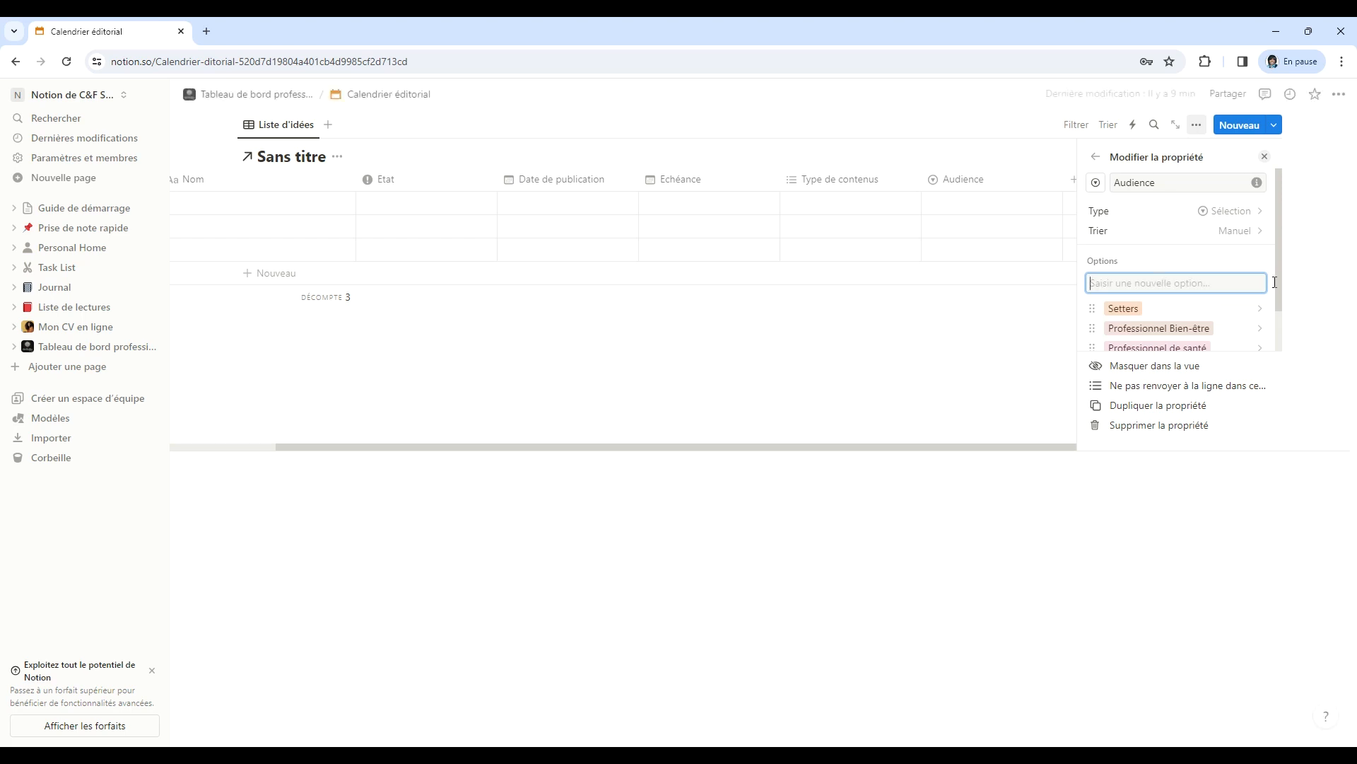
{"action": "scroll", "coordinate": [1200, 280], "scroll_direction": "down", "scroll_amount": 1}
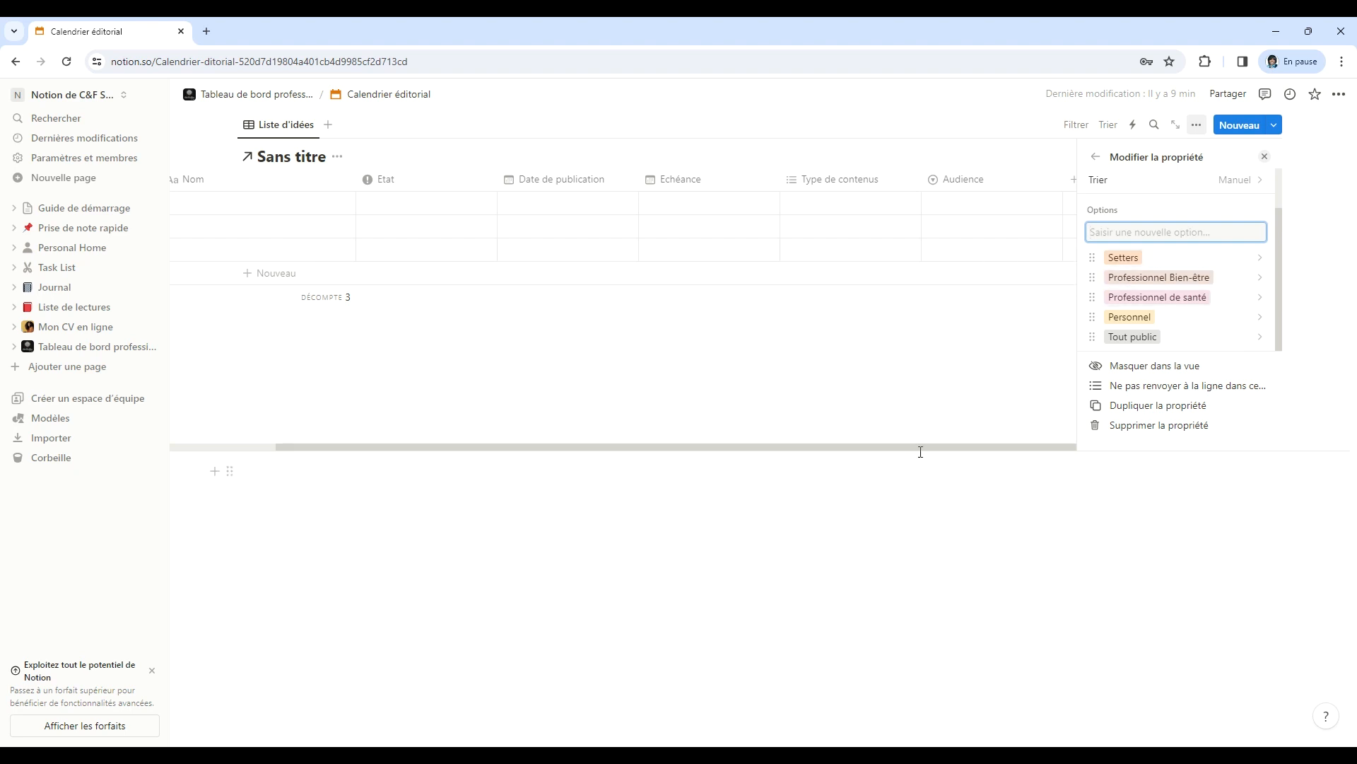
{"action": "left_click", "coordinate": [993, 459]}
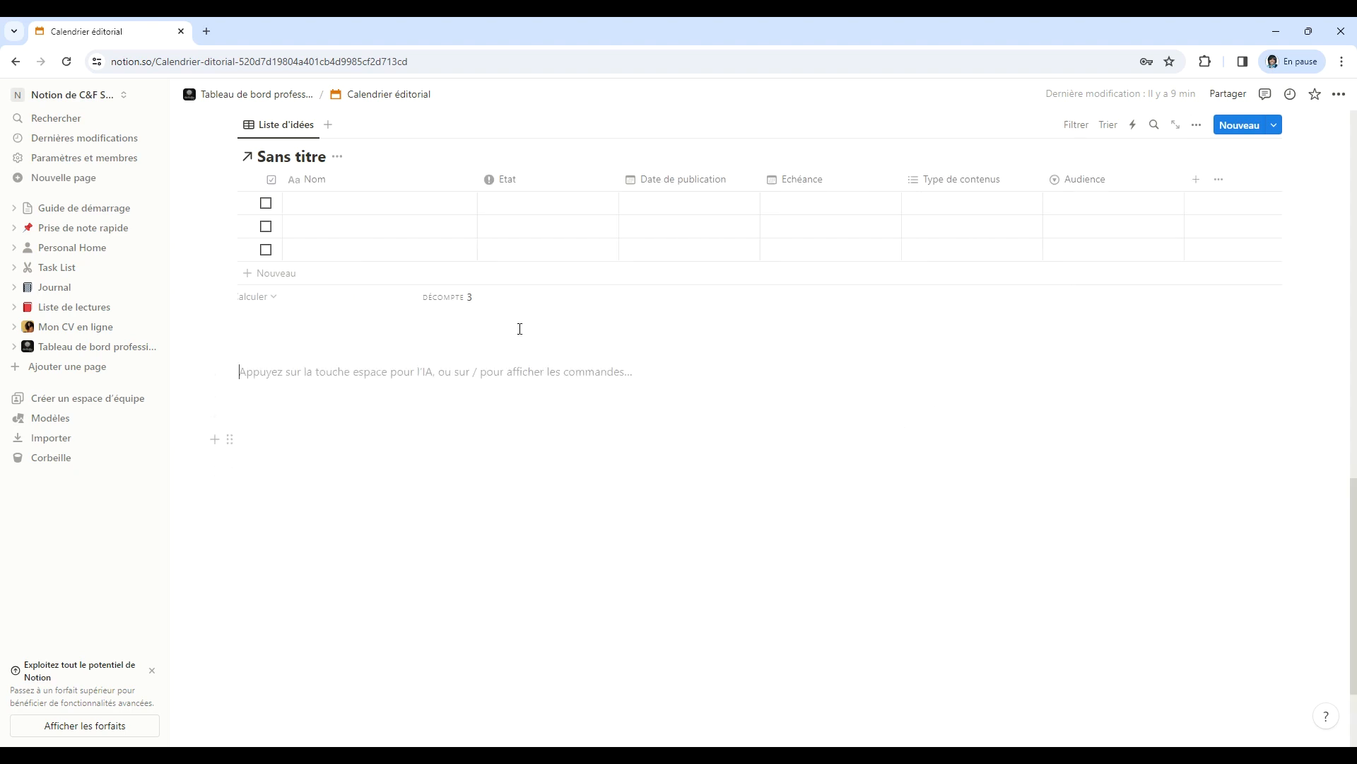
Add a property named "Auteur" to the idea list and set its type to "Créée par".
{"action": "left_click", "coordinate": [1194, 184]}
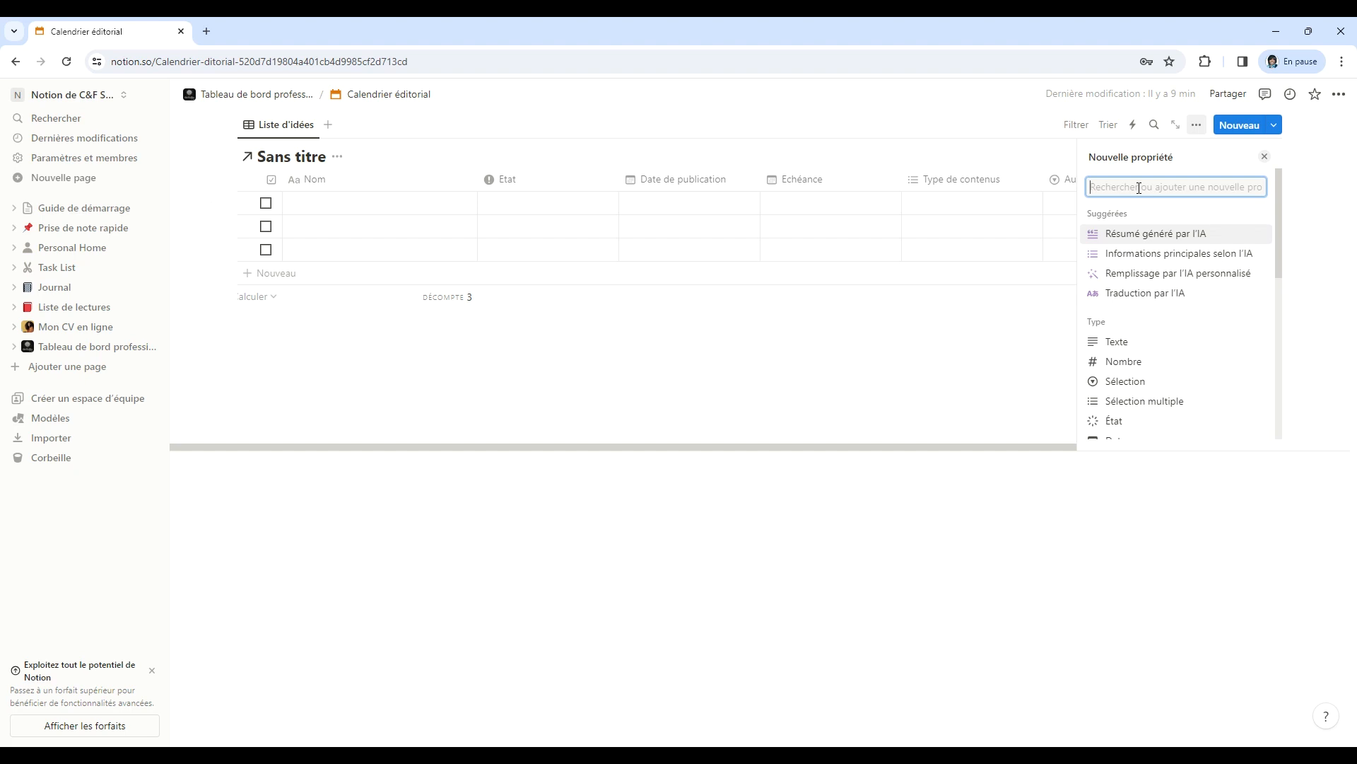
{"action": "type", "text": "Auteur"}
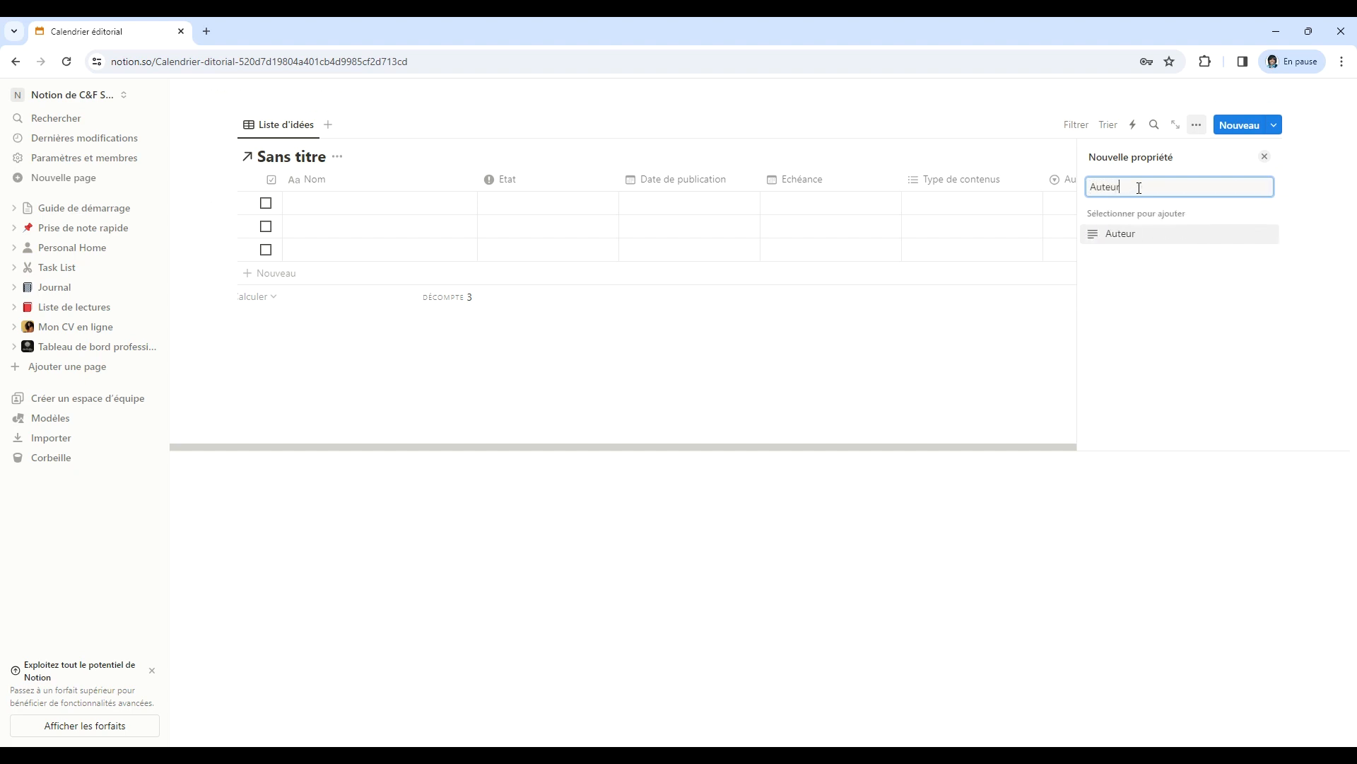
{"action": "left_click", "coordinate": [1125, 236]}
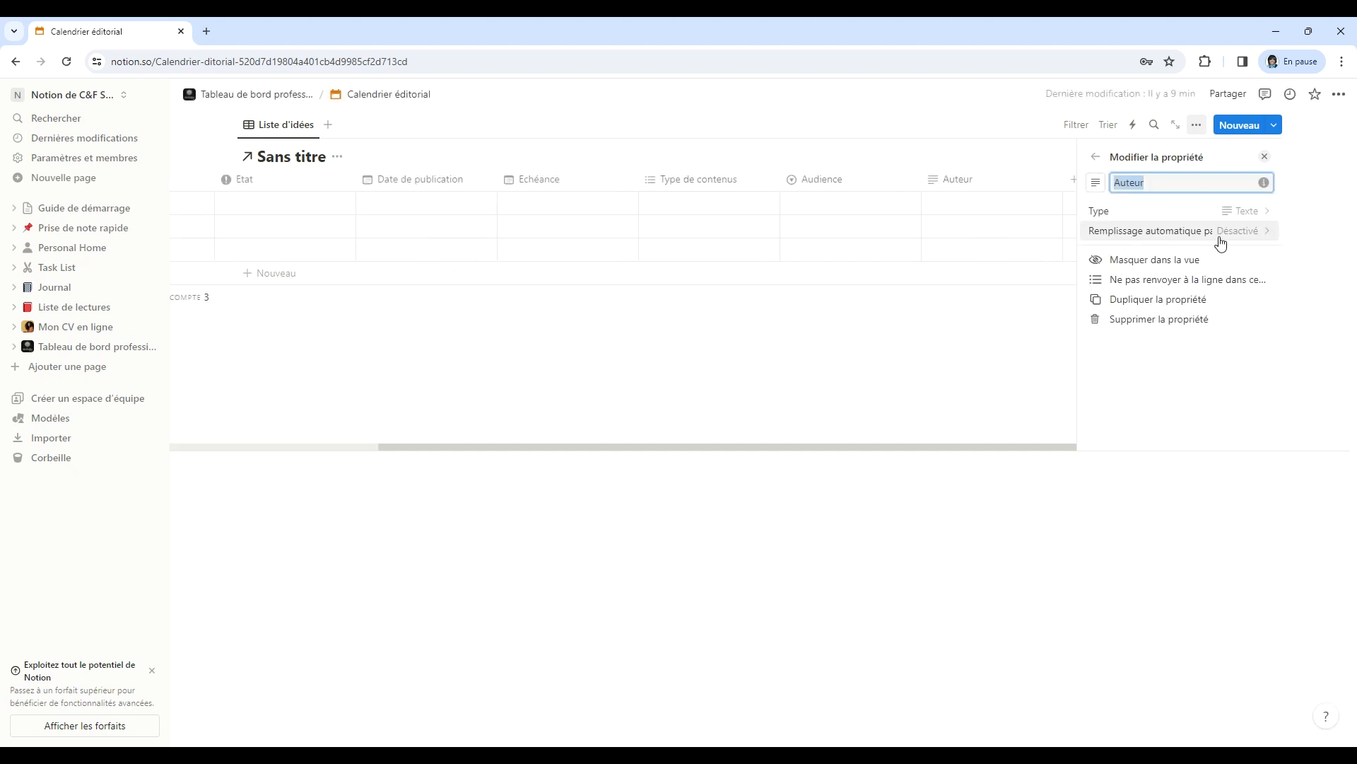
{"action": "left_click", "coordinate": [1259, 214]}
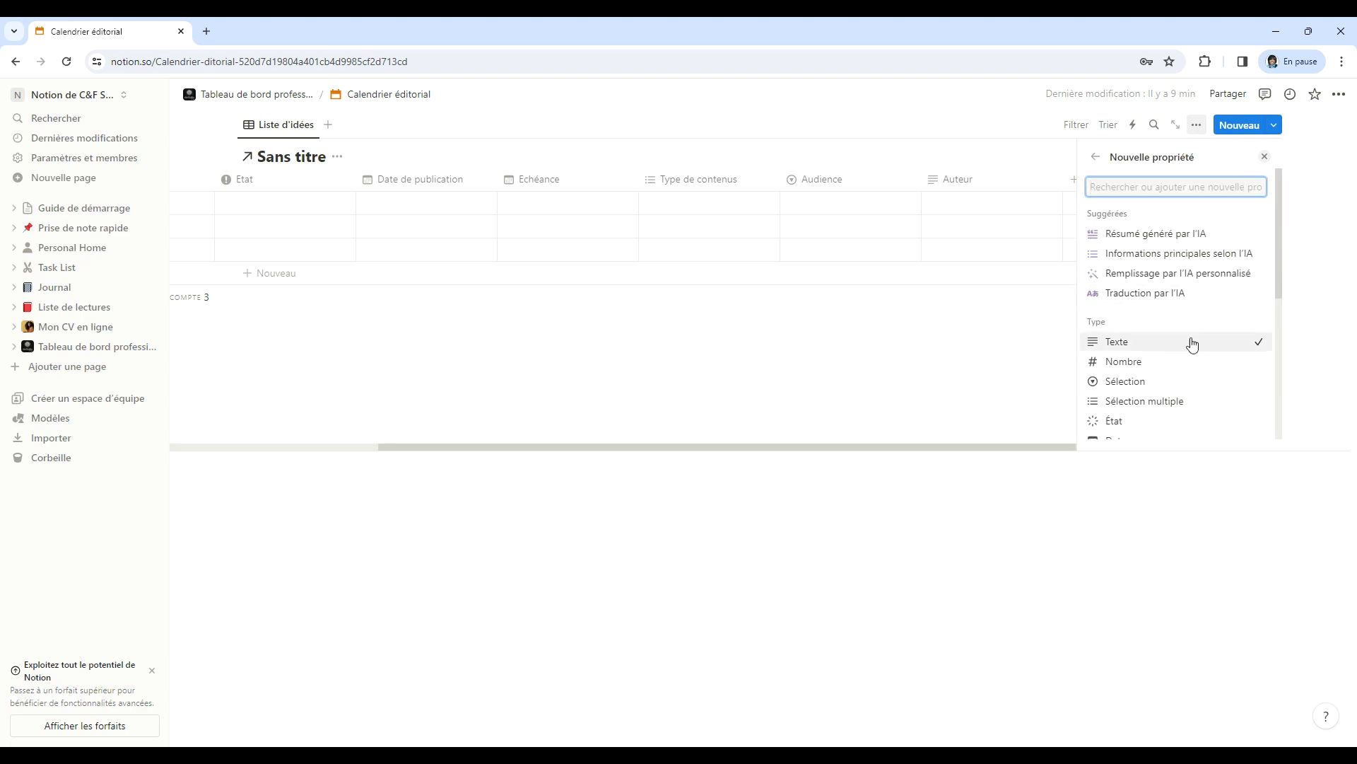
{"action": "scroll", "coordinate": [1191, 343], "scroll_direction": "down", "scroll_amount": 2}
{"action": "scroll", "coordinate": [1192, 343], "scroll_direction": "down", "scroll_amount": 2}
{"action": "scroll", "coordinate": [1214, 278], "scroll_direction": "down", "scroll_amount": 1}
{"action": "scroll", "coordinate": [1212, 278], "scroll_direction": "up", "scroll_amount": 1}
{"action": "scroll", "coordinate": [1187, 318], "scroll_direction": "down", "scroll_amount": 2}
{"action": "left_click", "coordinate": [1145, 366]}
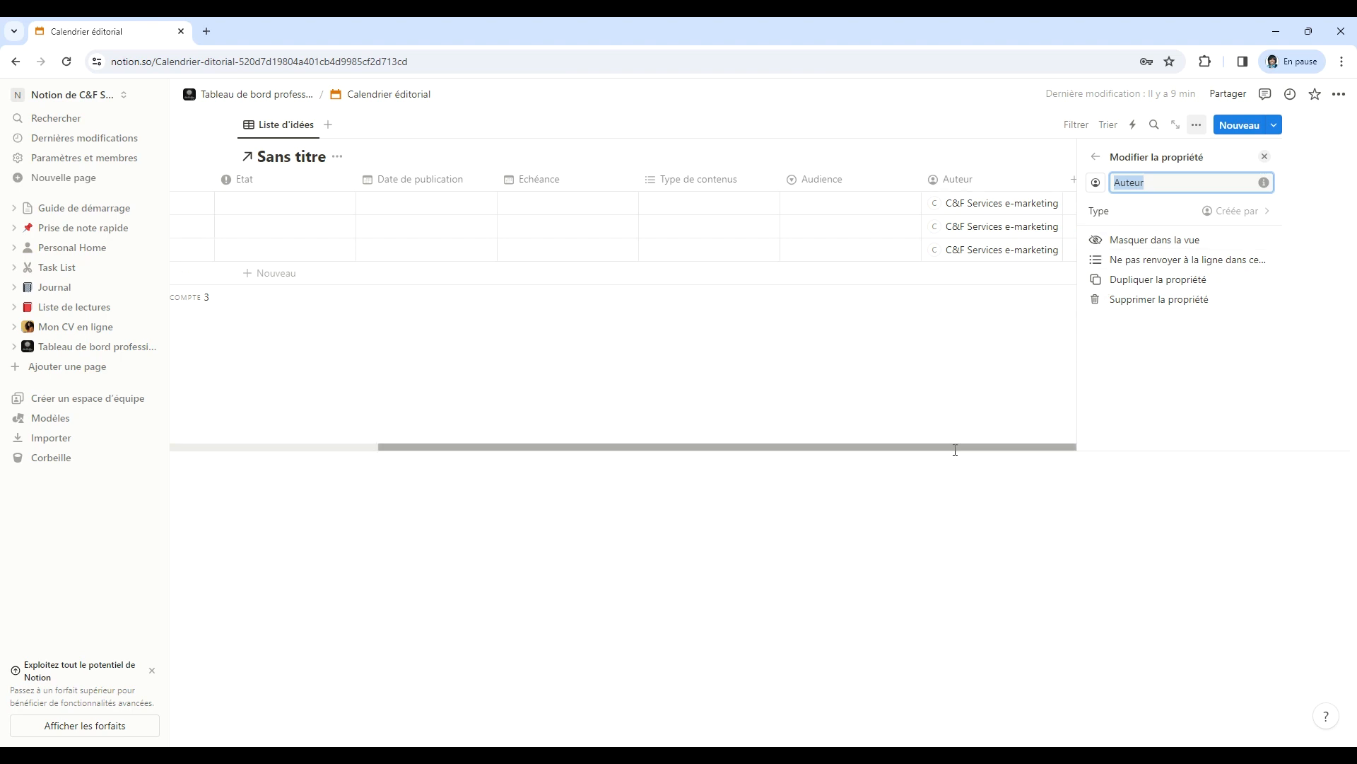
{"action": "scroll", "coordinate": [955, 449], "scroll_direction": "right", "scroll_amount": 2}
{"action": "left_click", "coordinate": [1042, 182]}
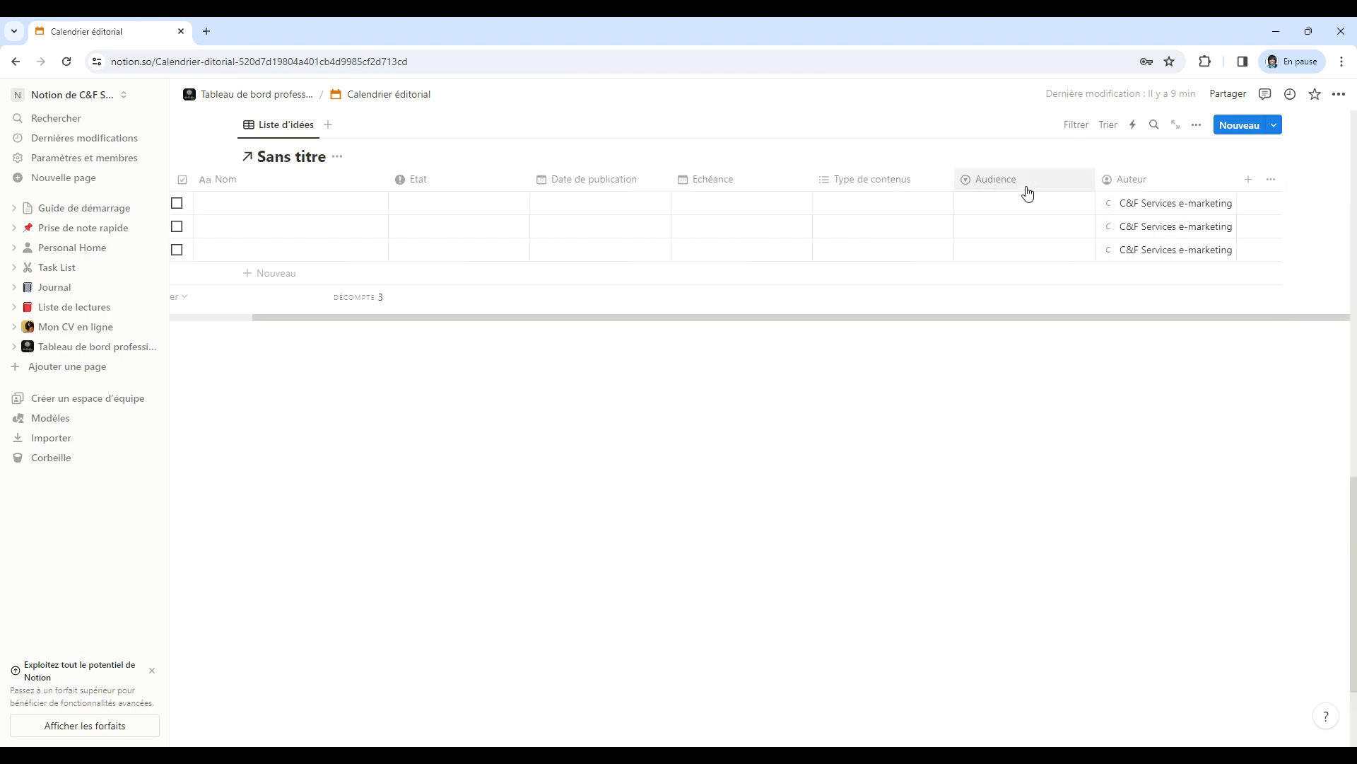
Add a property of type URL named "URL" to the idea list table.
{"action": "left_click", "coordinate": [1249, 181]}
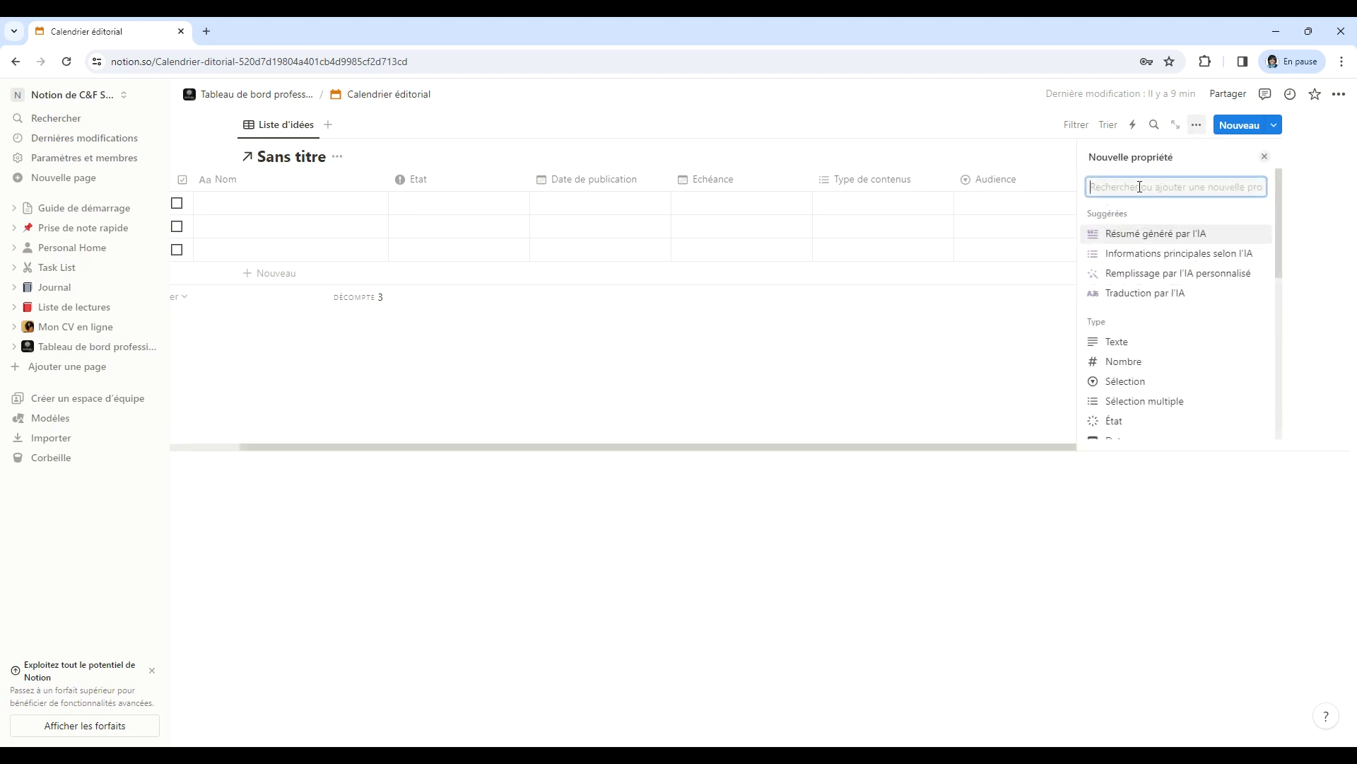
{"action": "type", "text": "URL"}
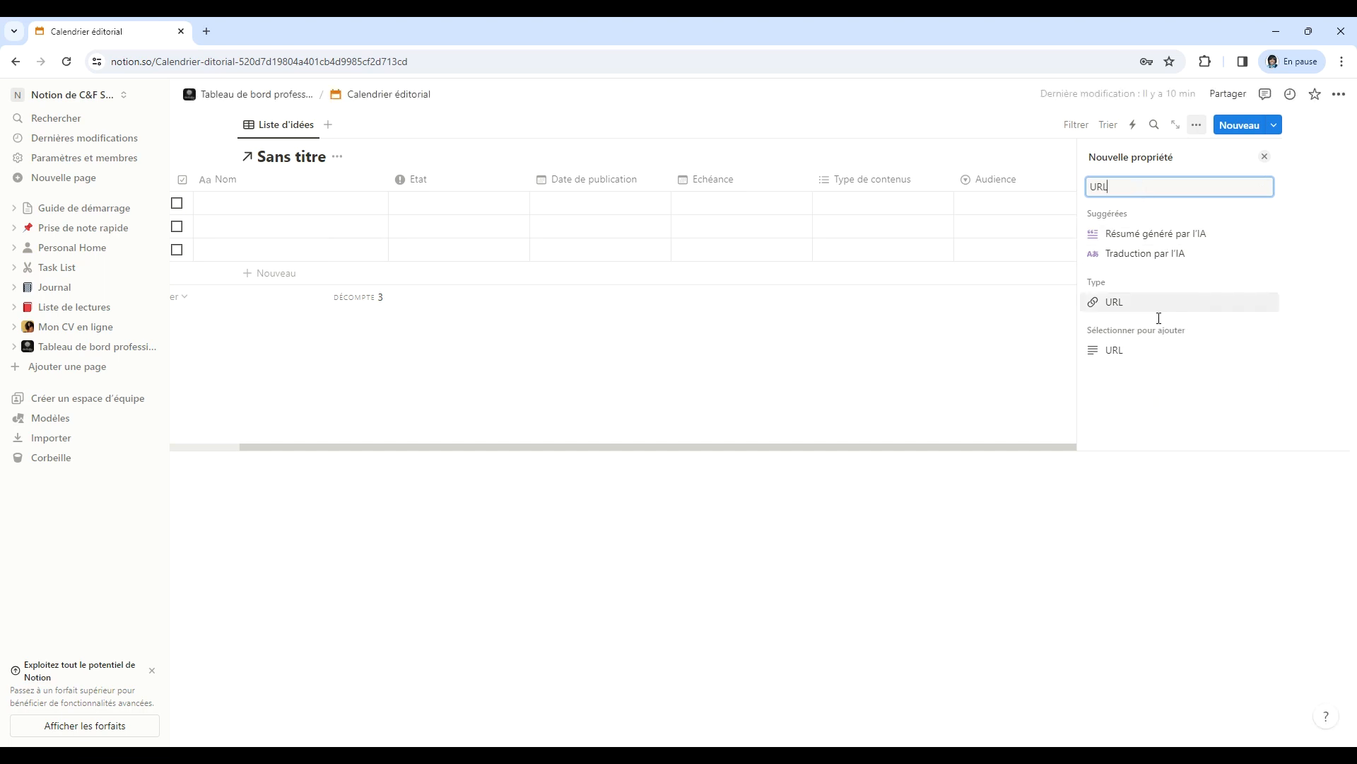
{"action": "left_click", "coordinate": [1097, 301]}
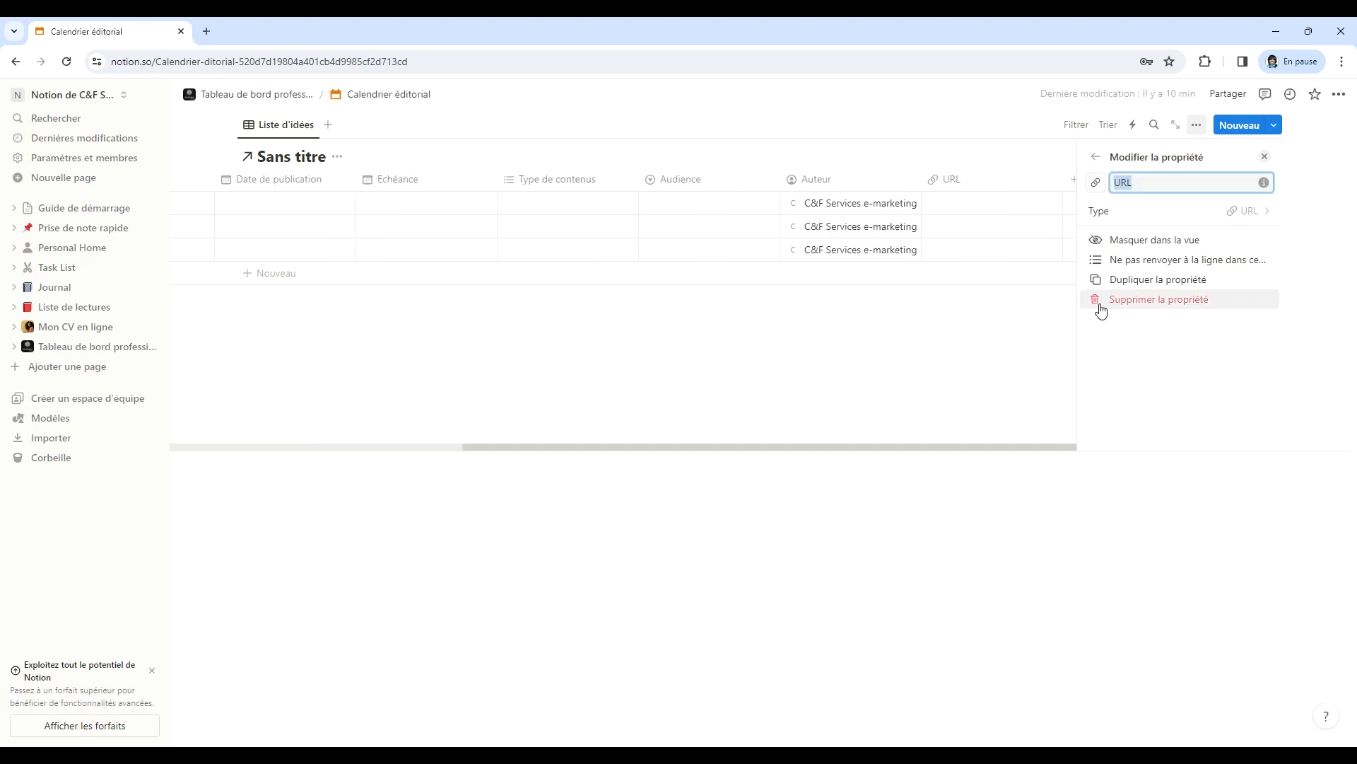
{"action": "left_click", "coordinate": [957, 380]}
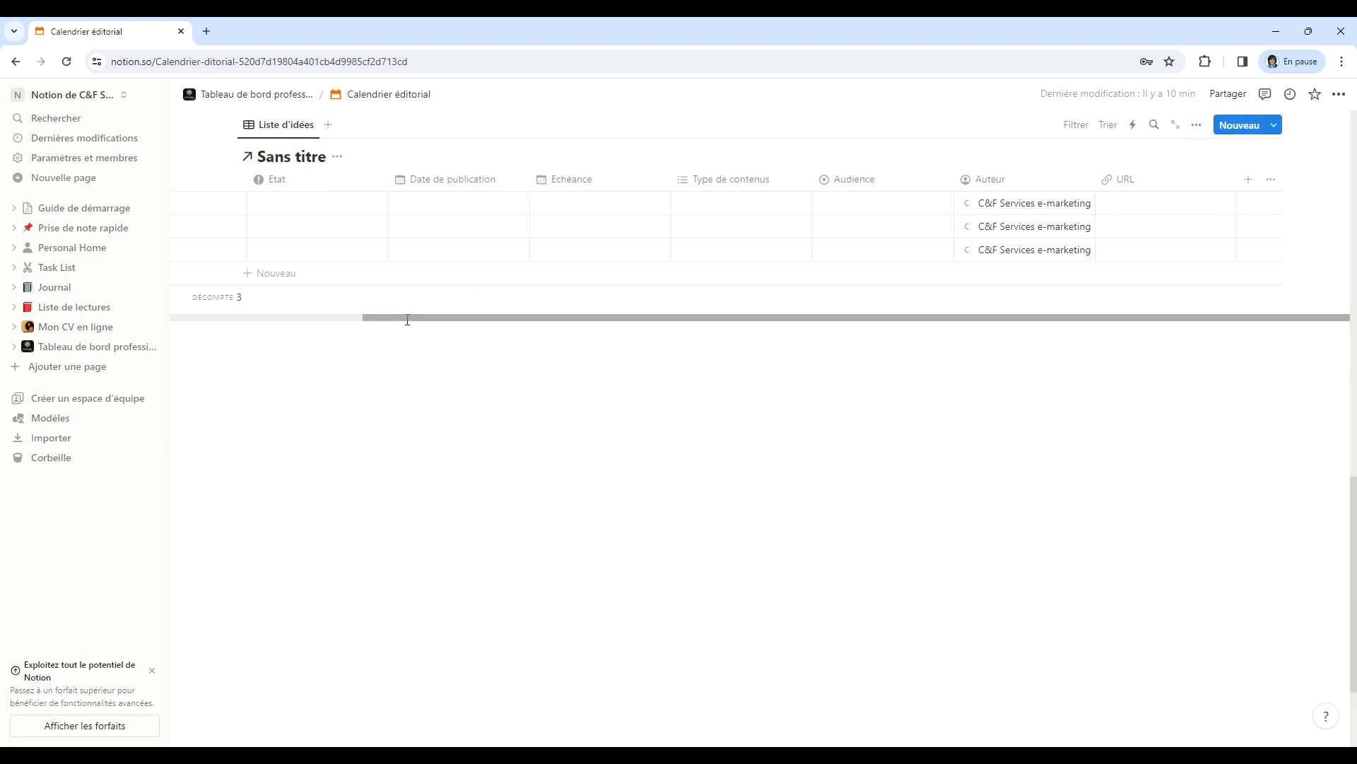
{"action": "left_click_drag", "start_coordinate": [419, 317], "coordinate": [403, 317]}
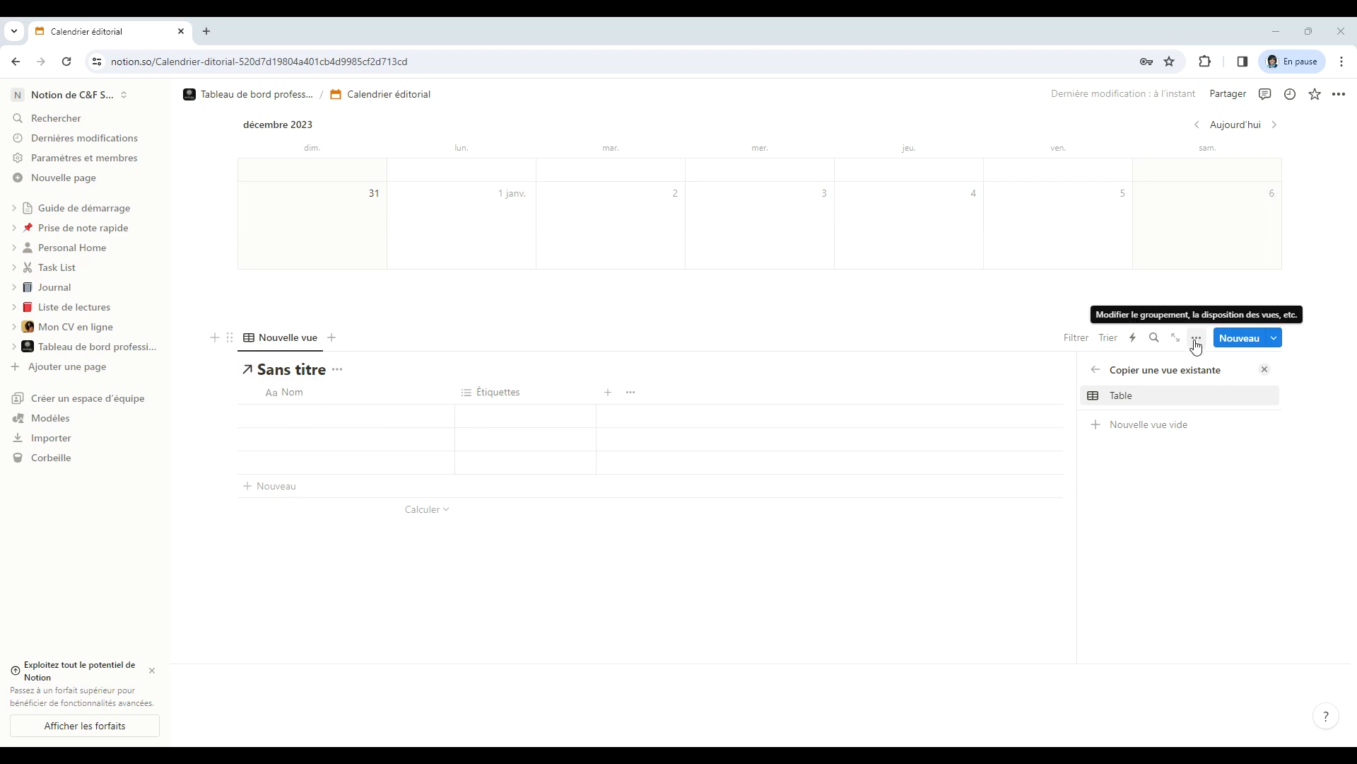
Change the layout of the new linked view to Liste and name the view "Liste d'idées".
{"action": "left_click", "coordinate": [1195, 340]}
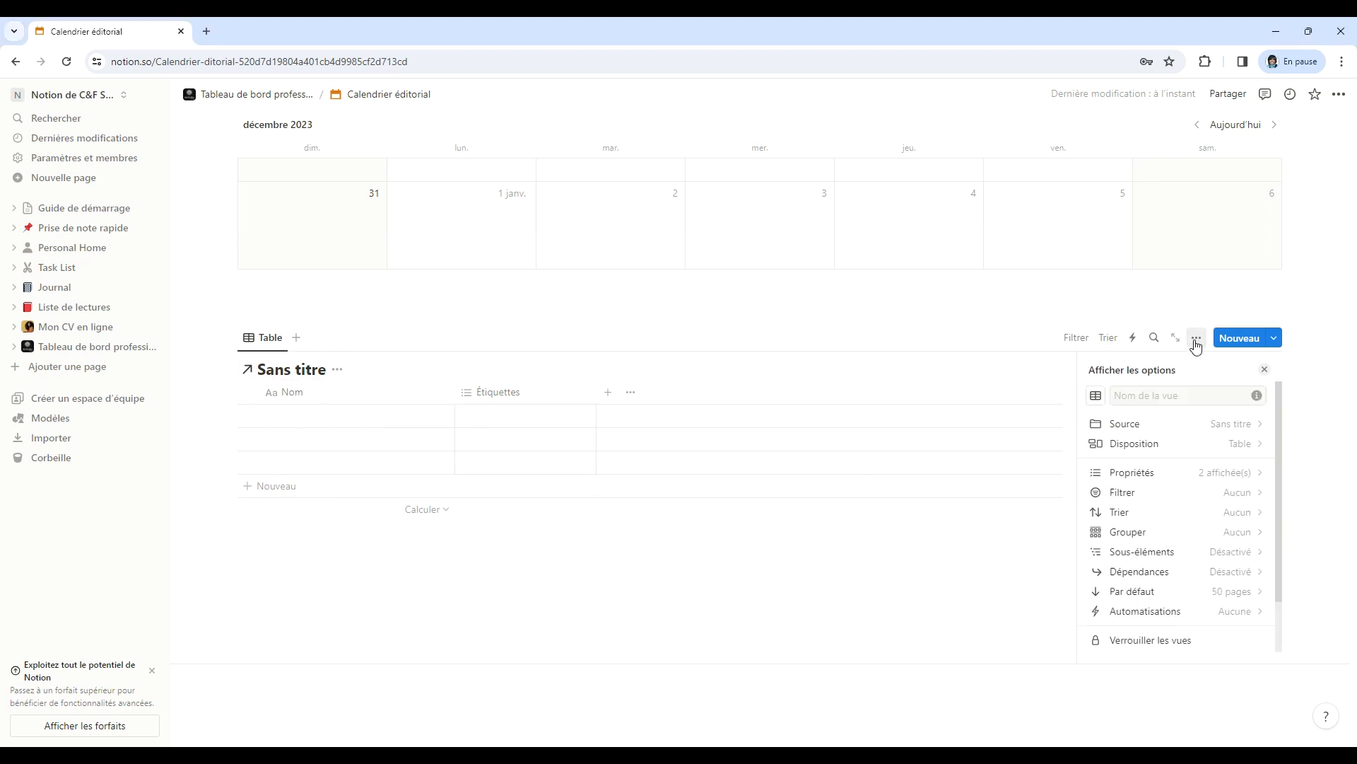
{"action": "left_click", "coordinate": [1176, 453]}
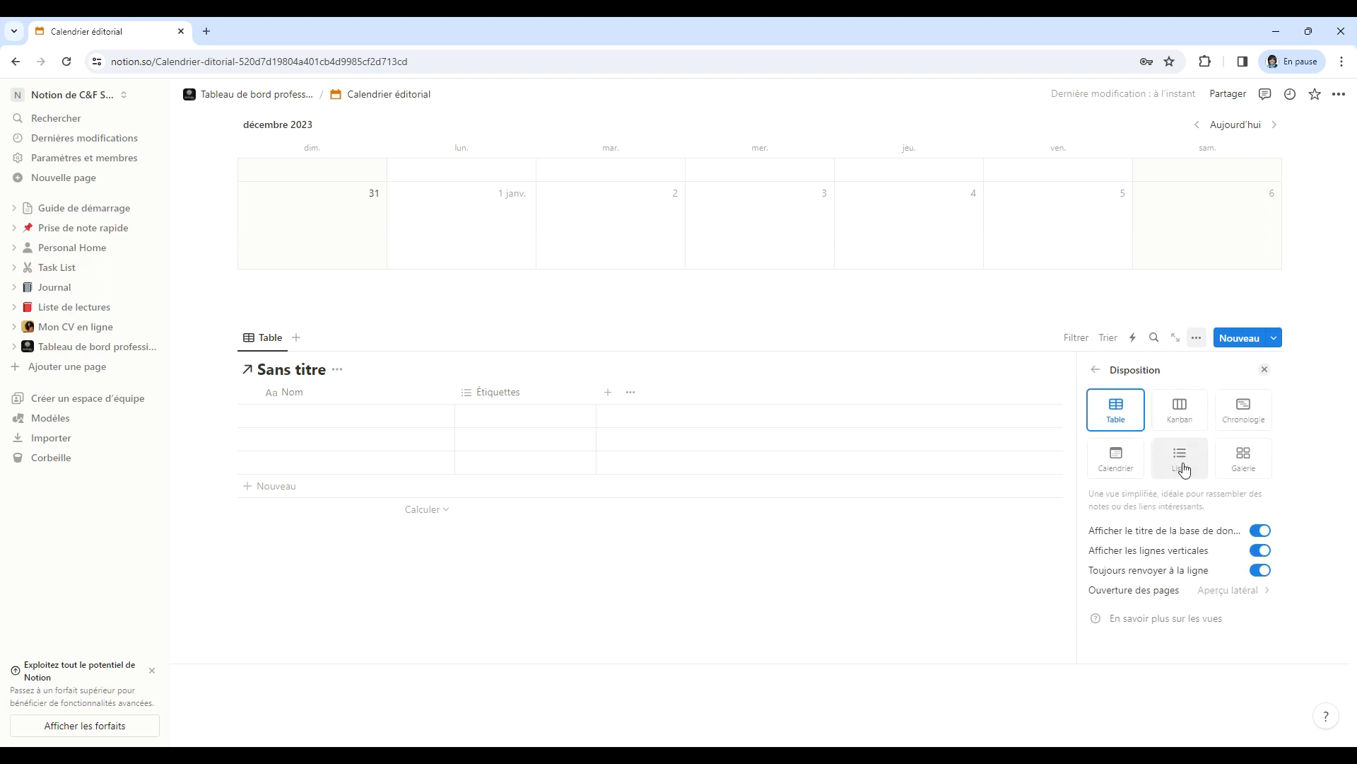
{"action": "left_click", "coordinate": [1185, 468]}
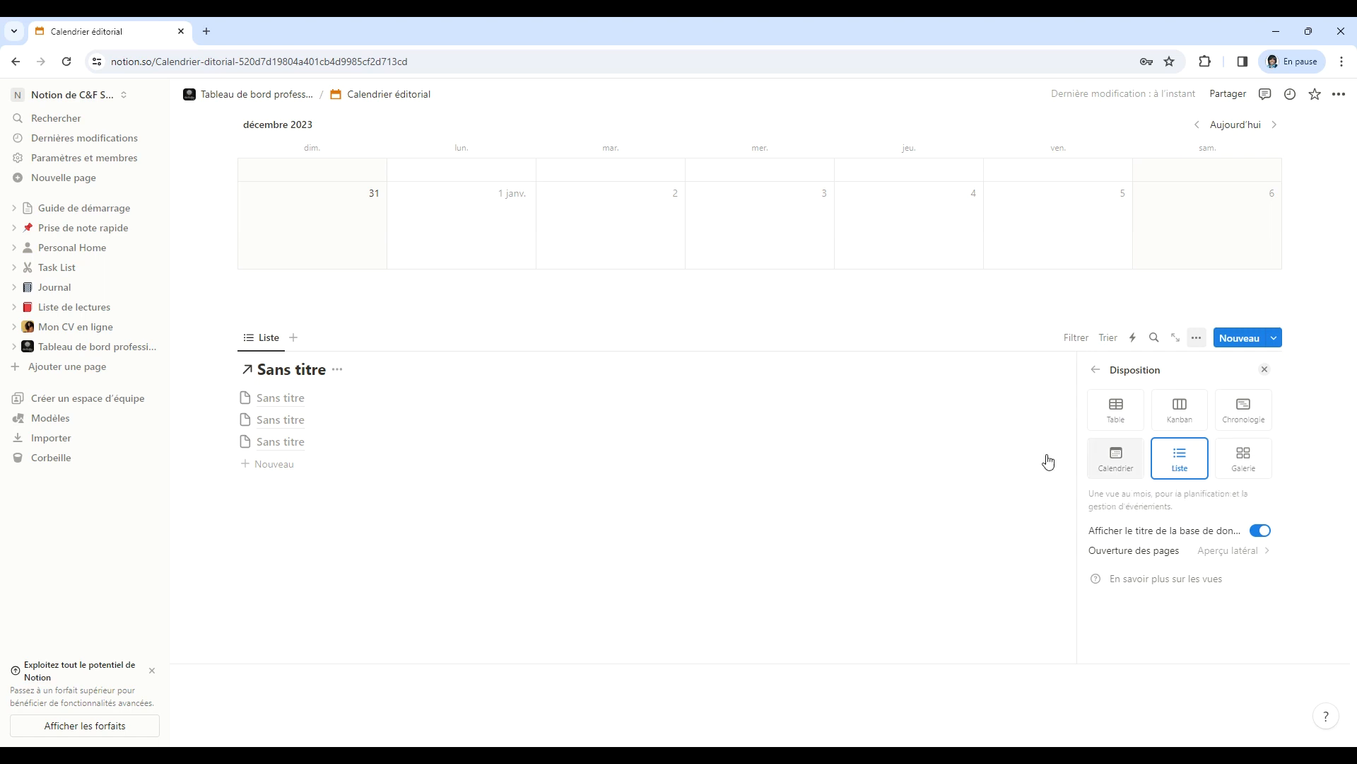
{"action": "left_click", "coordinate": [273, 346]}
{"action": "left_click", "coordinate": [311, 384]}
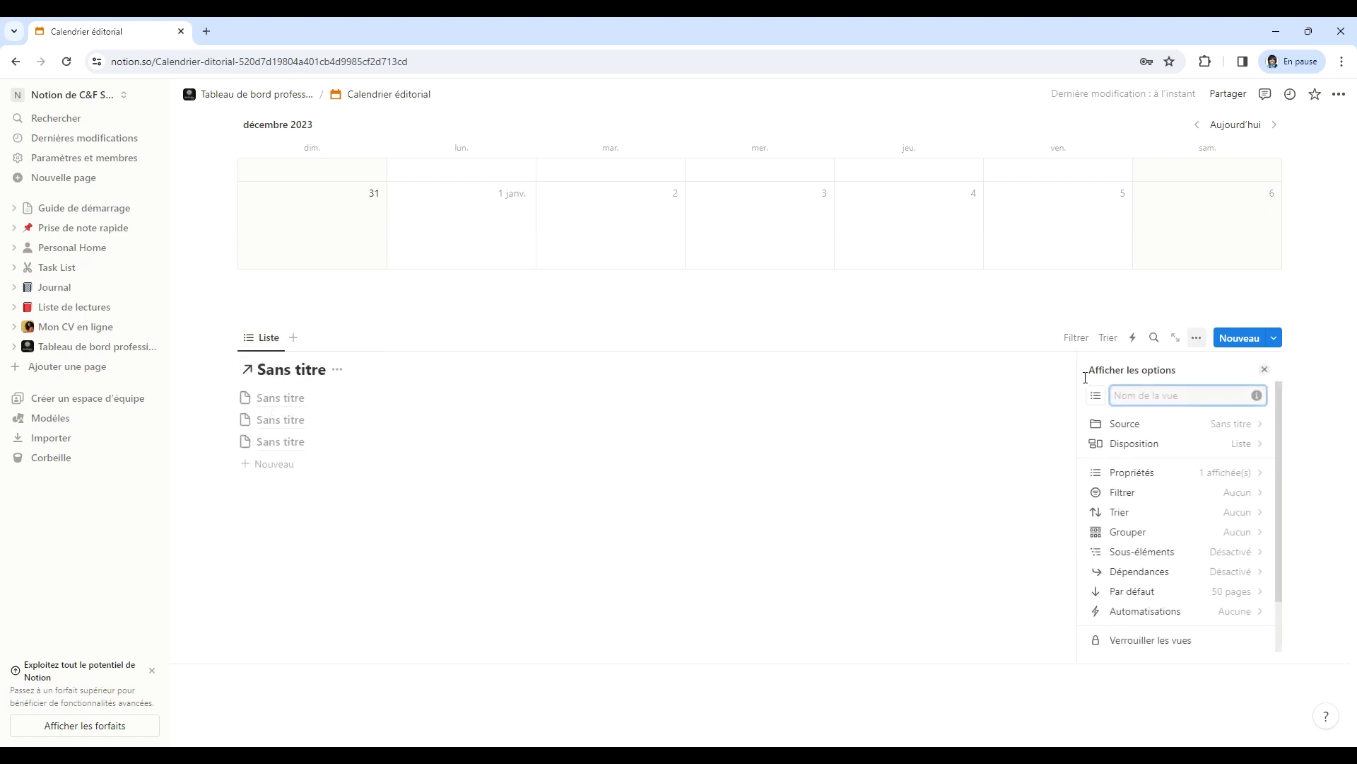
{"action": "type", "text": "Liste d'idées"}
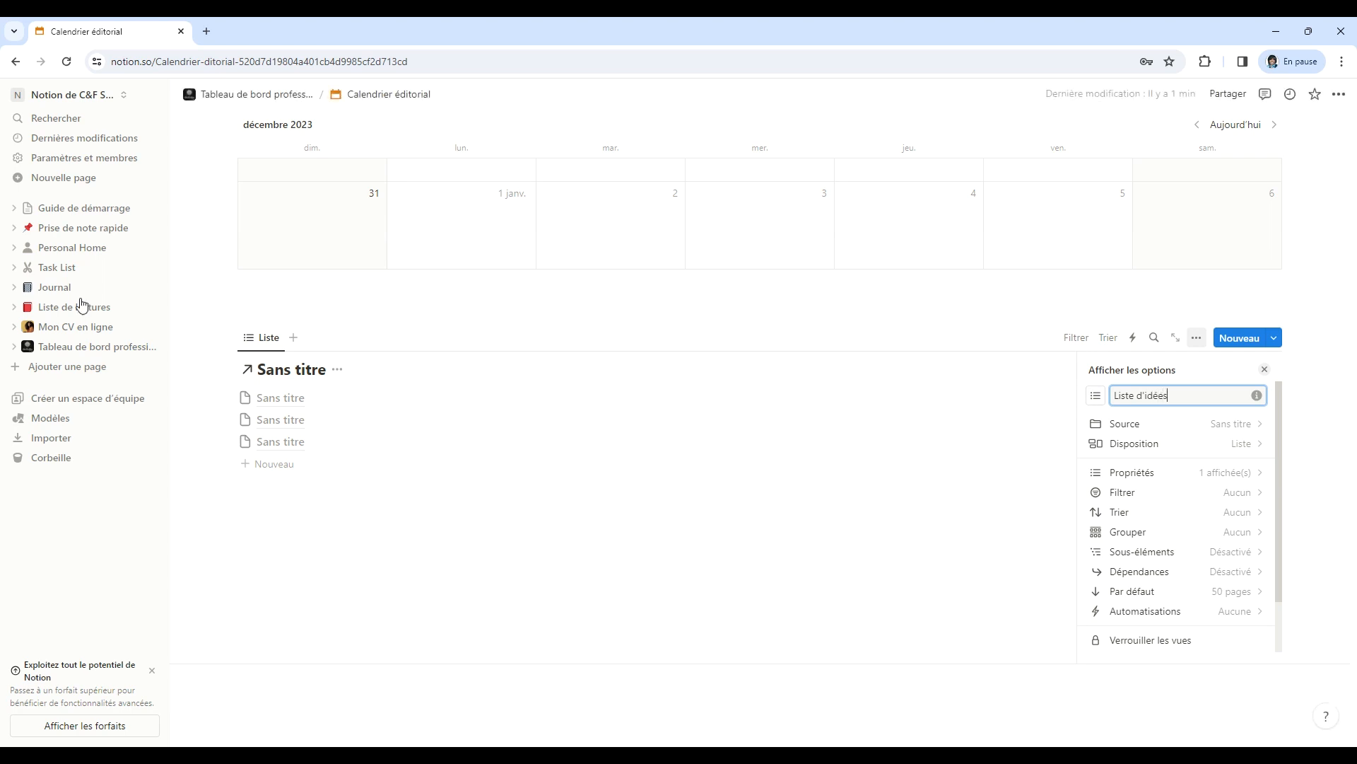
{"action": "left_click", "coordinate": [984, 504]}
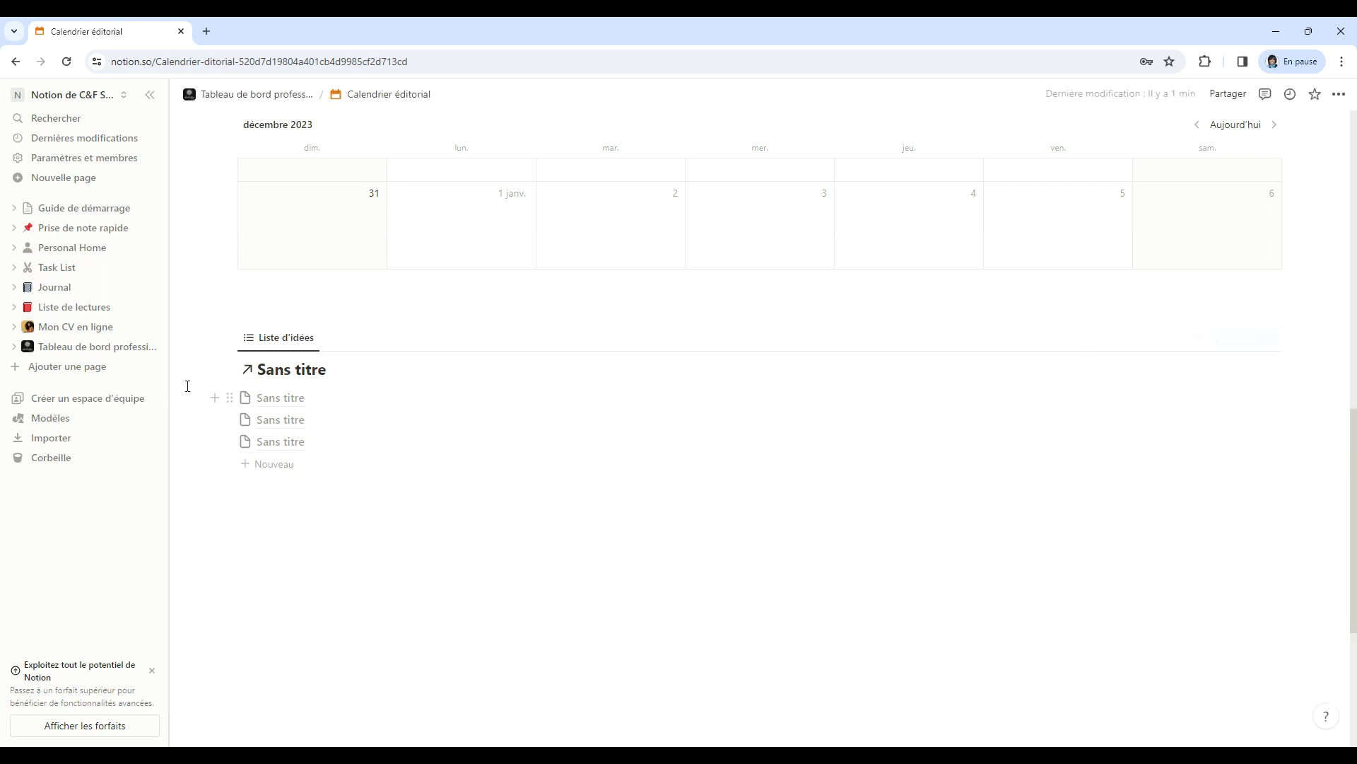
Move the calendar block into the column under the "Calendrier éditorial" heading and insert a blank line between them.
{"action": "scroll", "coordinate": [900, 675], "scroll_direction": "up", "scroll_amount": 2}
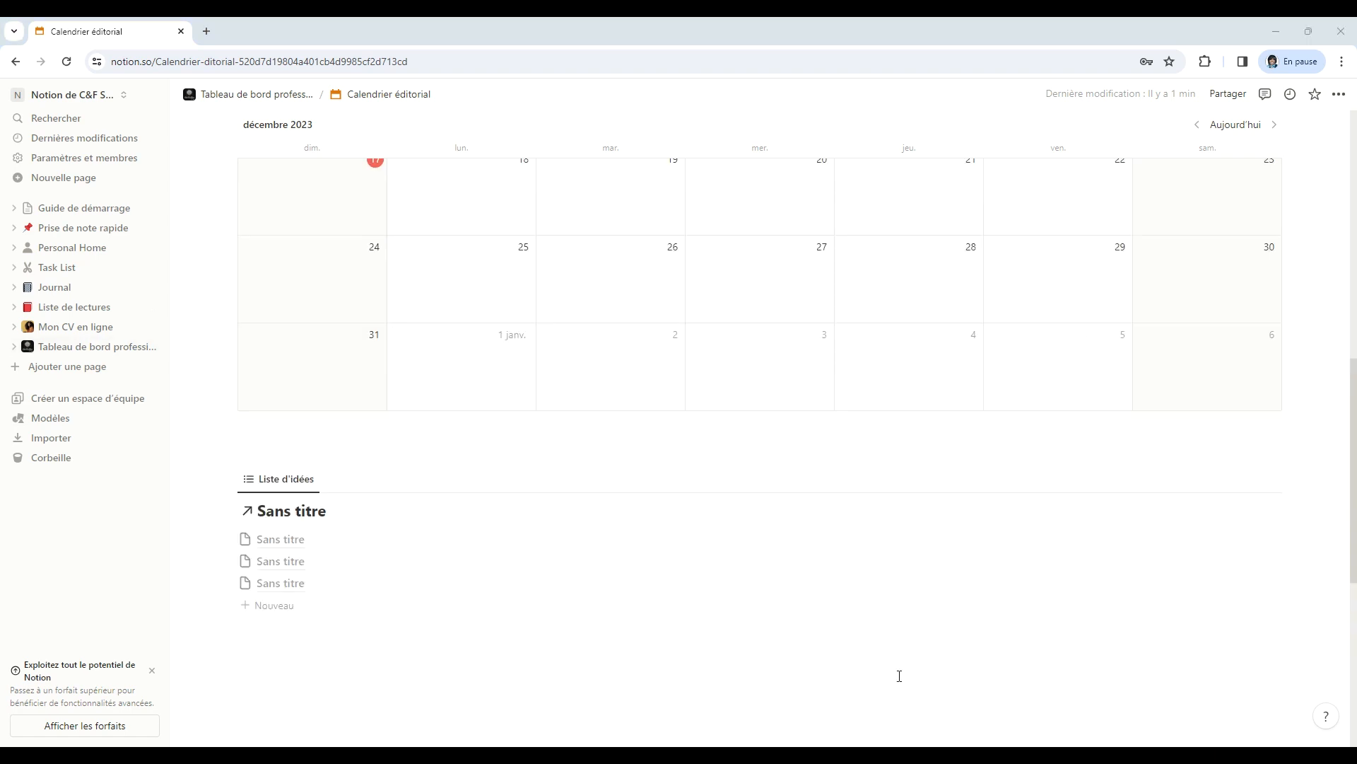
{"action": "scroll", "coordinate": [709, 579], "scroll_direction": "up", "scroll_amount": 9}
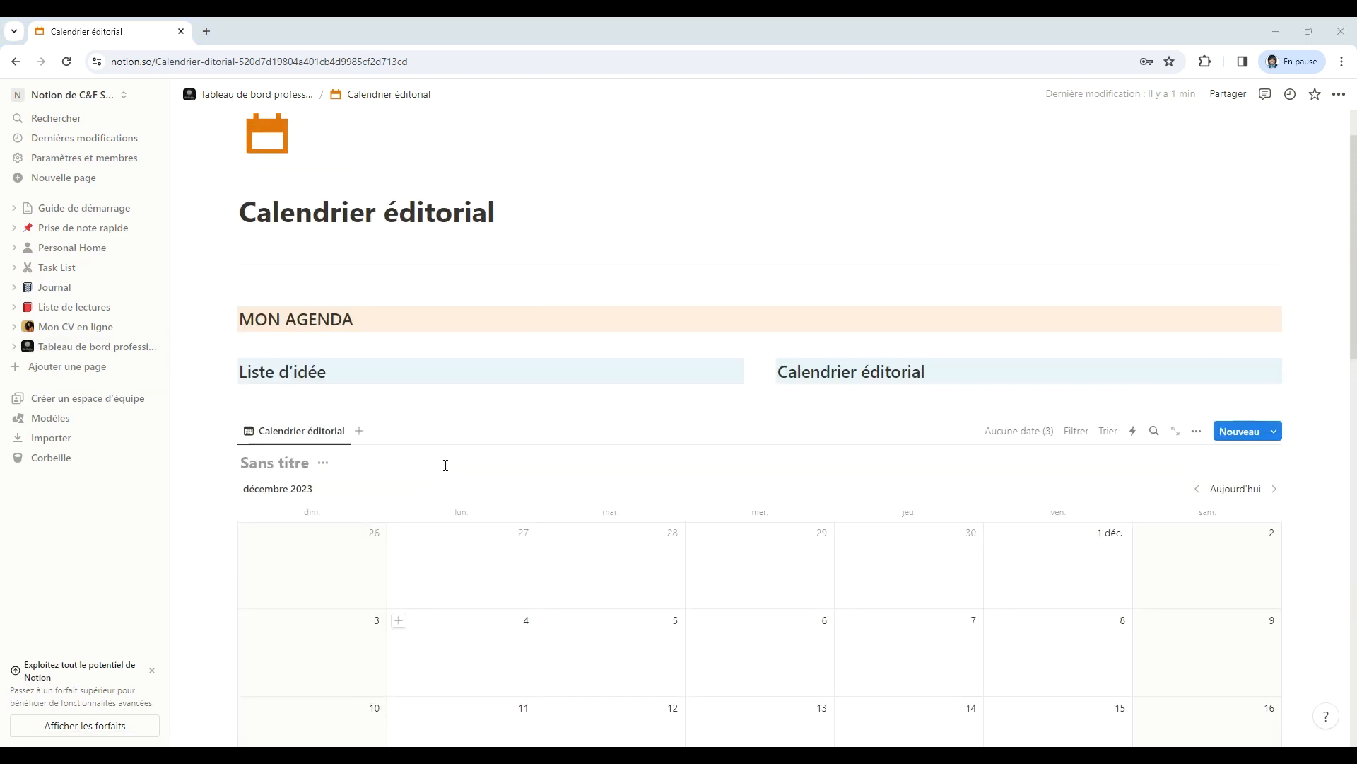
{"action": "left_click_drag", "start_coordinate": [228, 432], "coordinate": [852, 387]}
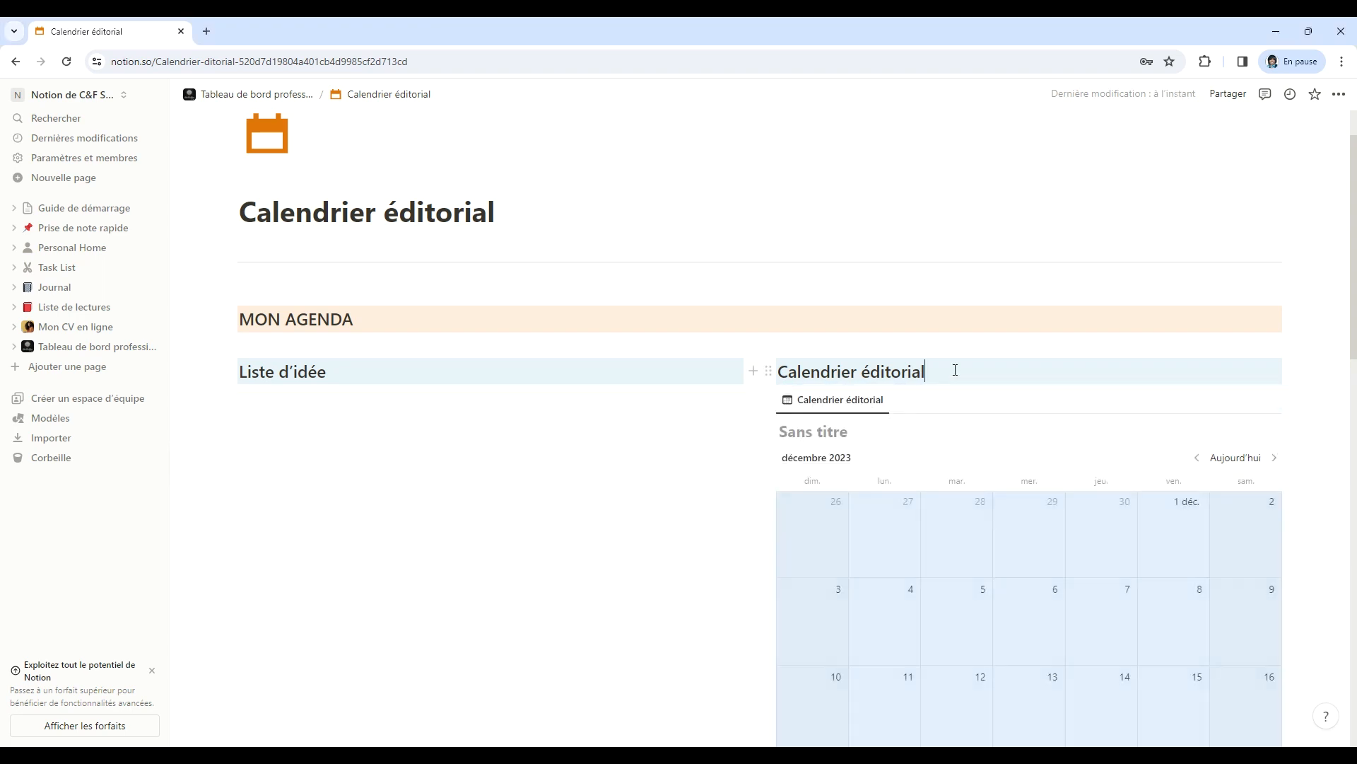
{"action": "left_click", "coordinate": [955, 370]}
{"action": "key", "text": "Return"}
Move the "Liste d'idées" list view under the "Liste d'idée" heading and insert a blank line between them.
{"action": "scroll", "coordinate": [657, 409], "scroll_direction": "down", "scroll_amount": 10}
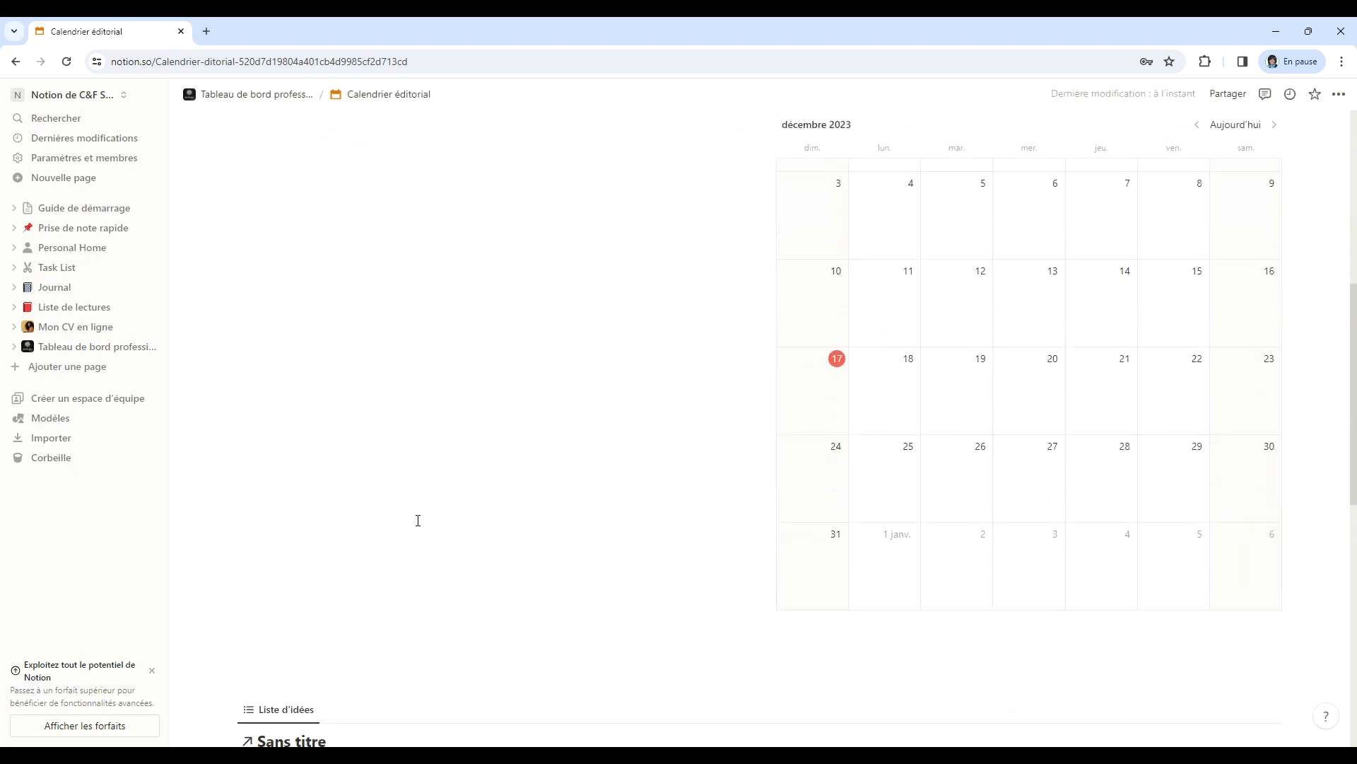
{"action": "left_click_drag", "start_coordinate": [227, 433], "coordinate": [311, 470]}
{"action": "left_click", "coordinate": [365, 444]}
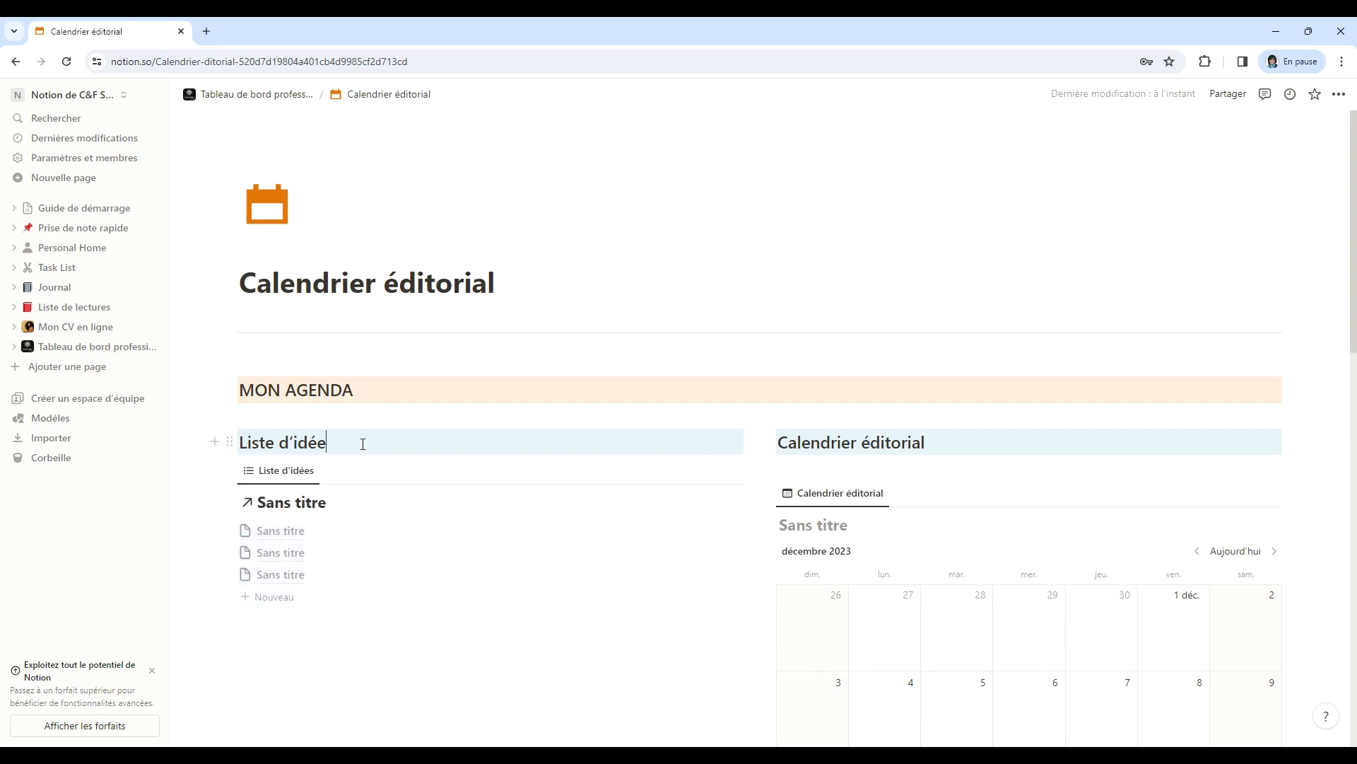
{"action": "key", "text": "Return"}
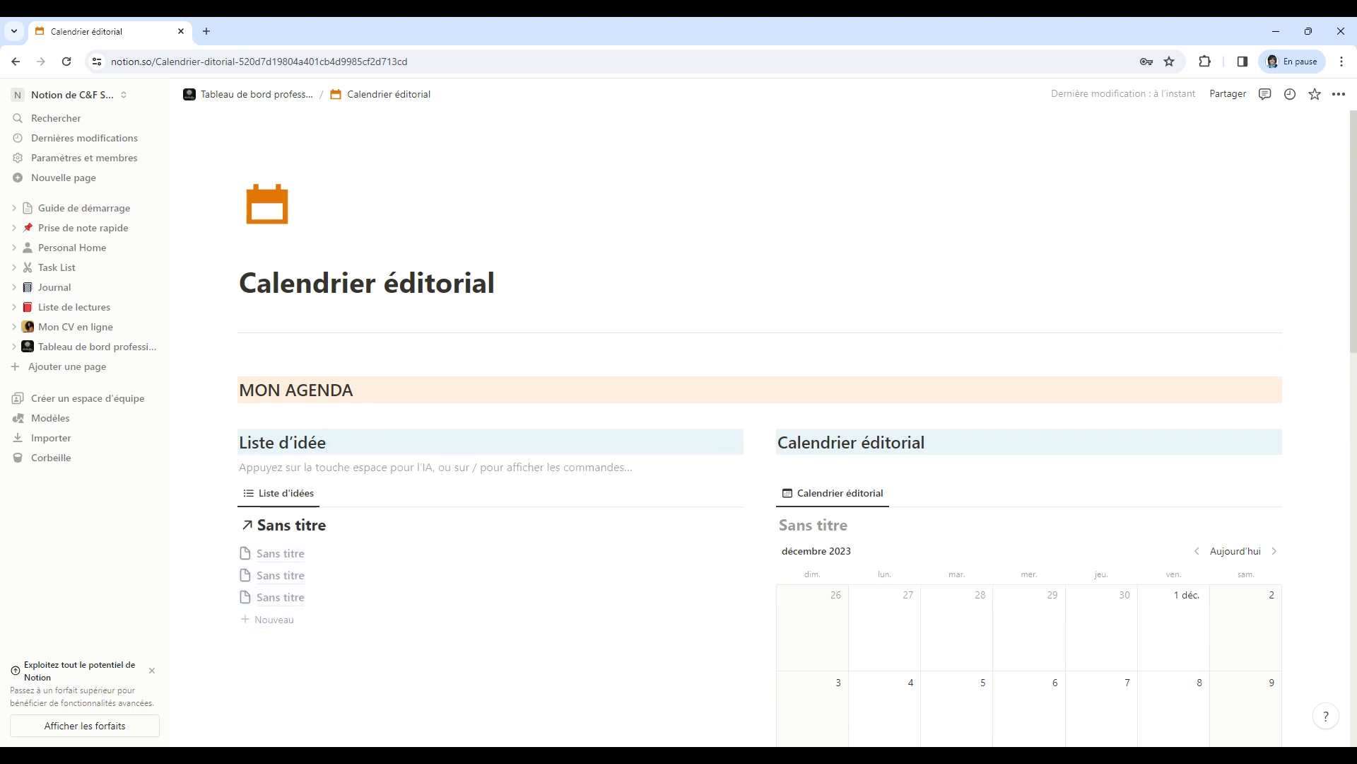
Narrow the "Liste d'idée" column to give the calendar column more width.
{"action": "scroll", "coordinate": [760, 424], "scroll_direction": "down", "scroll_amount": 3}
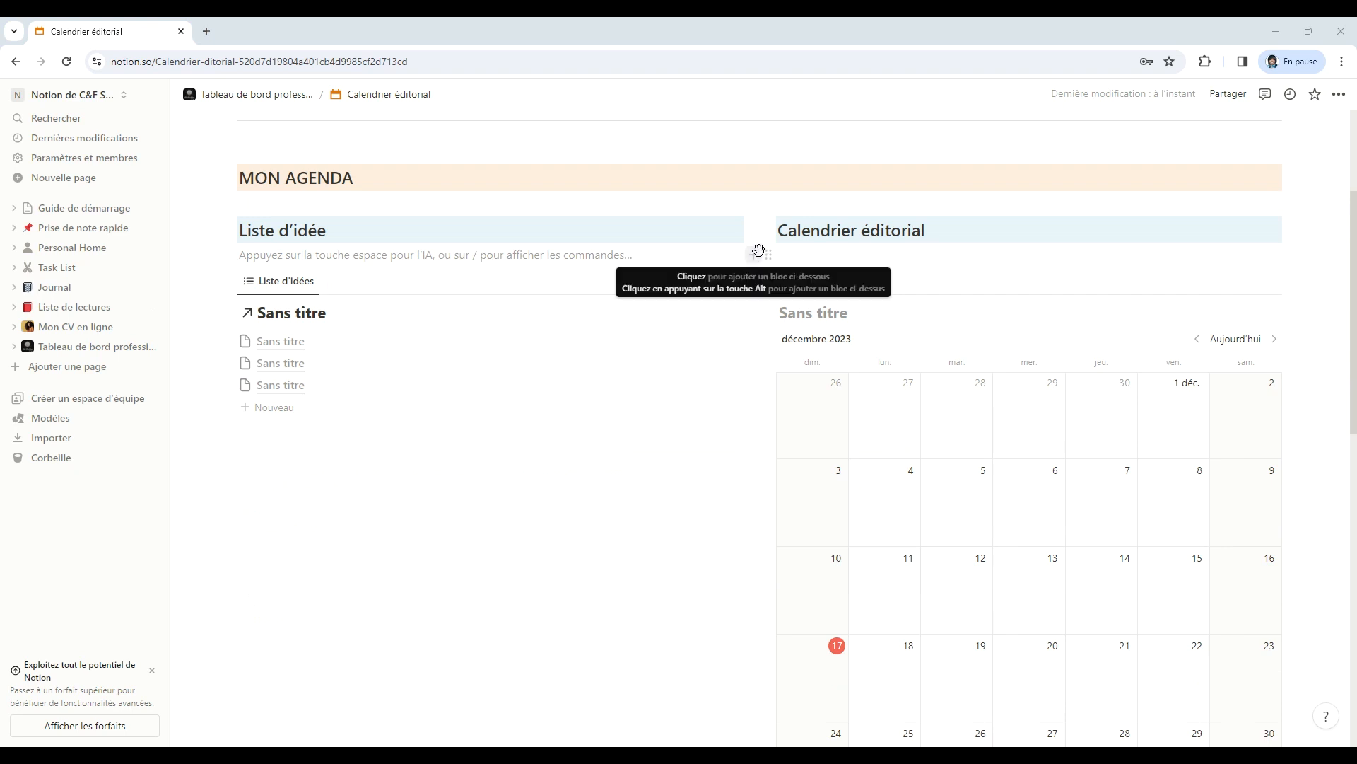
{"action": "left_click_drag", "start_coordinate": [760, 245], "coordinate": [489, 261]}
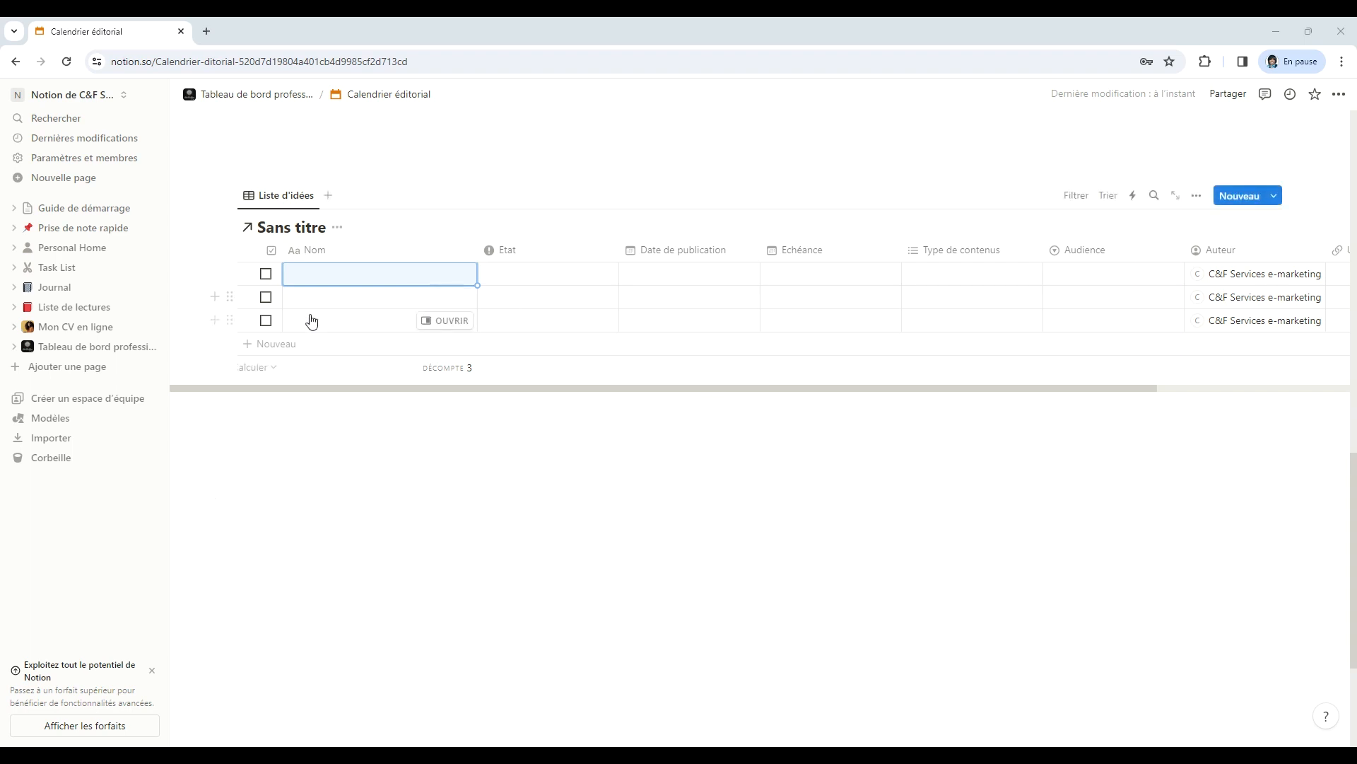
Name the first row of the idea table "Tuto Vidéo : Réaliser son calendrier éditorial" and set its Etat to "En cours".
{"action": "left_click", "coordinate": [312, 274]}
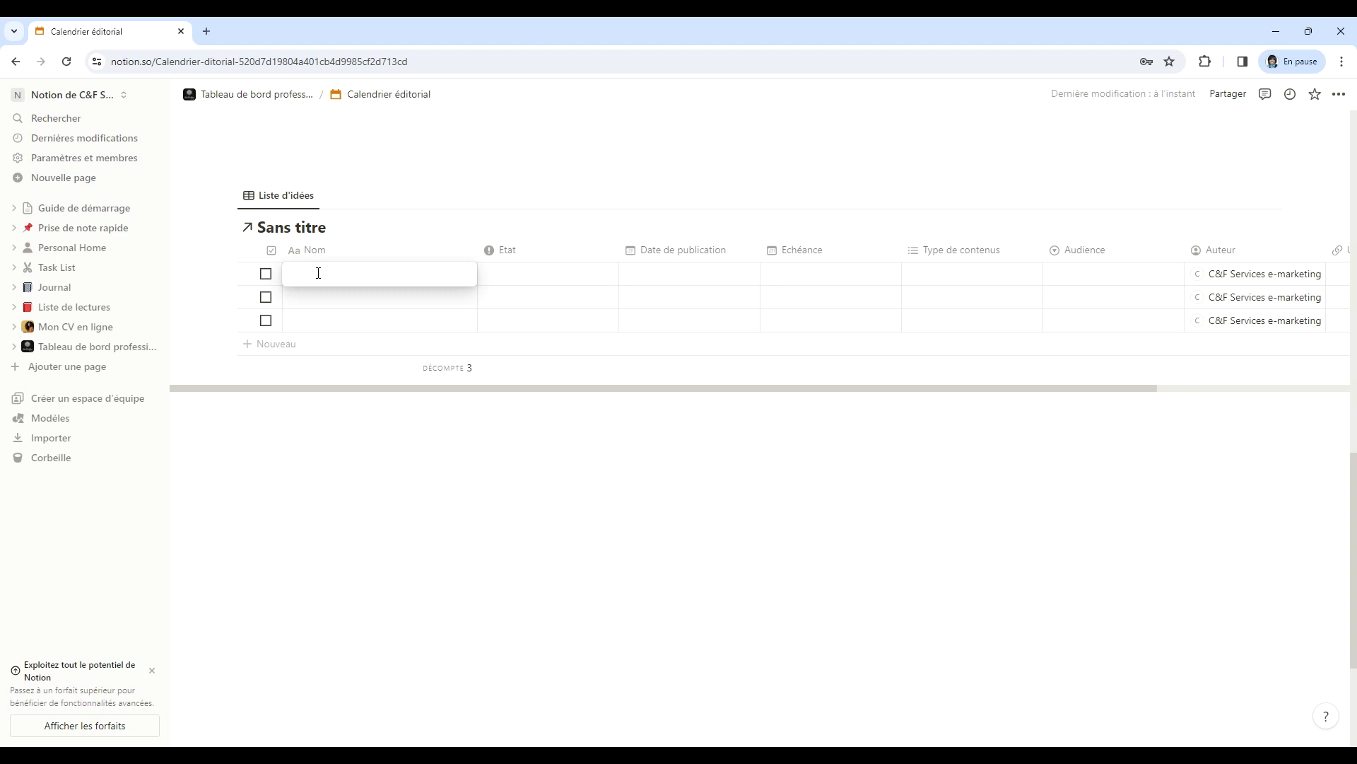
{"action": "type", "text": "T"}
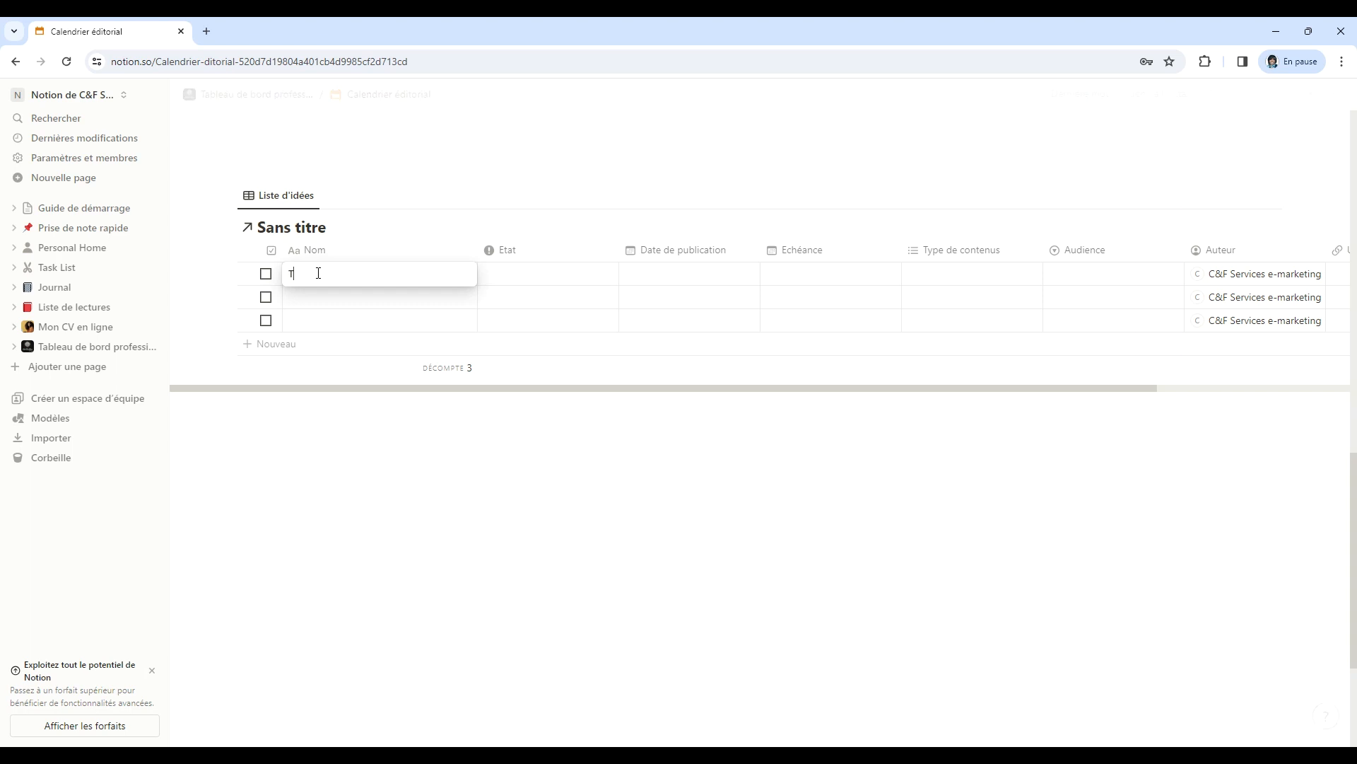
{"action": "type", "text": "uto Vidéo : Réaliser son calendrier éditorial"}
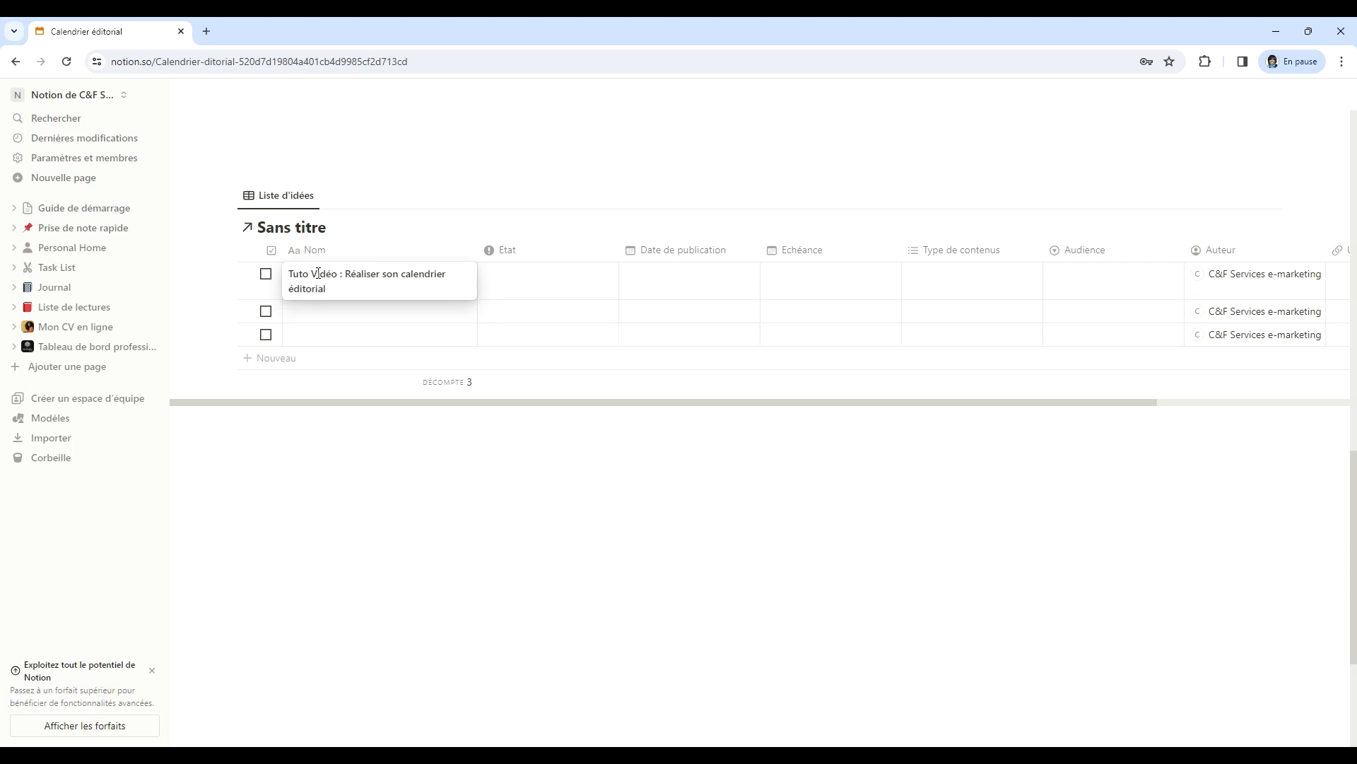
{"action": "left_click", "coordinate": [523, 277]}
{"action": "left_click", "coordinate": [521, 274]}
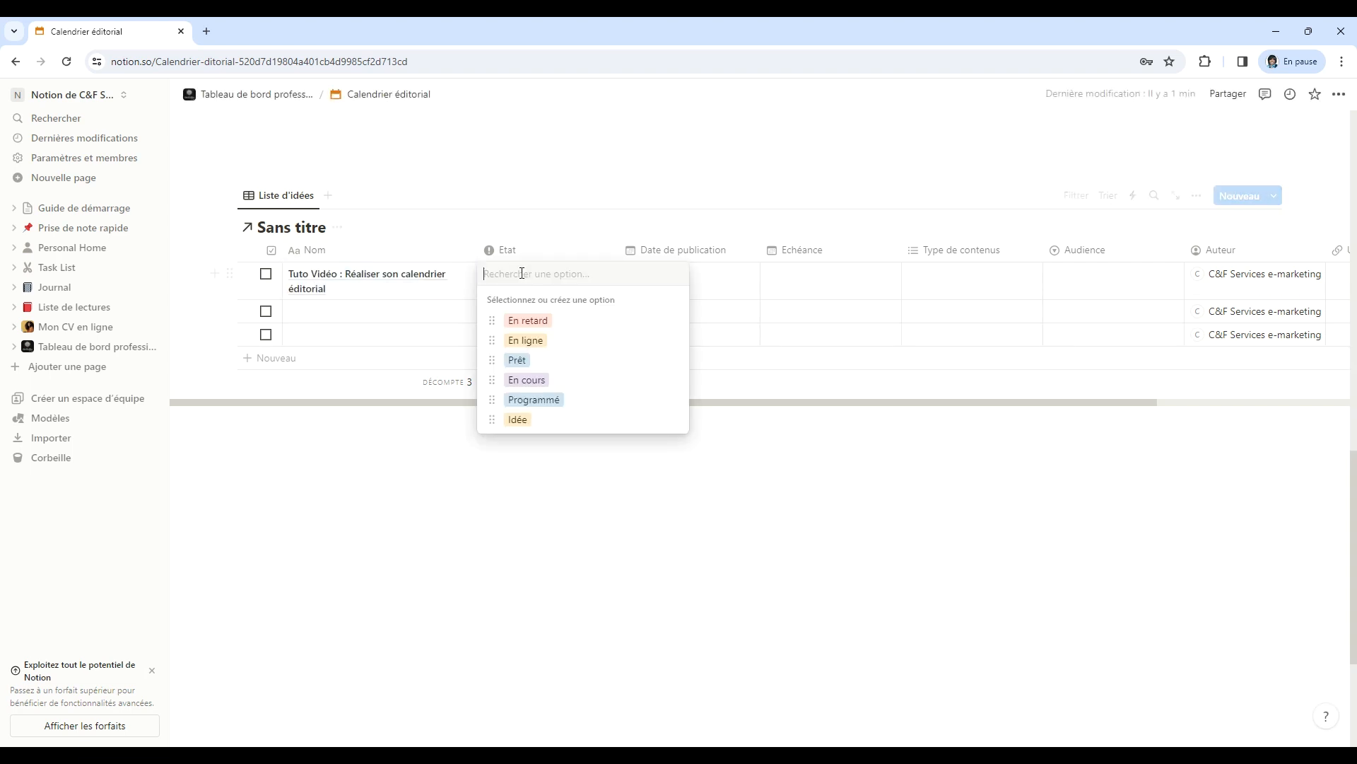
{"action": "left_click", "coordinate": [544, 382]}
Set the first idea's Date de publication to 18/12/2023.
{"action": "left_click", "coordinate": [676, 285]}
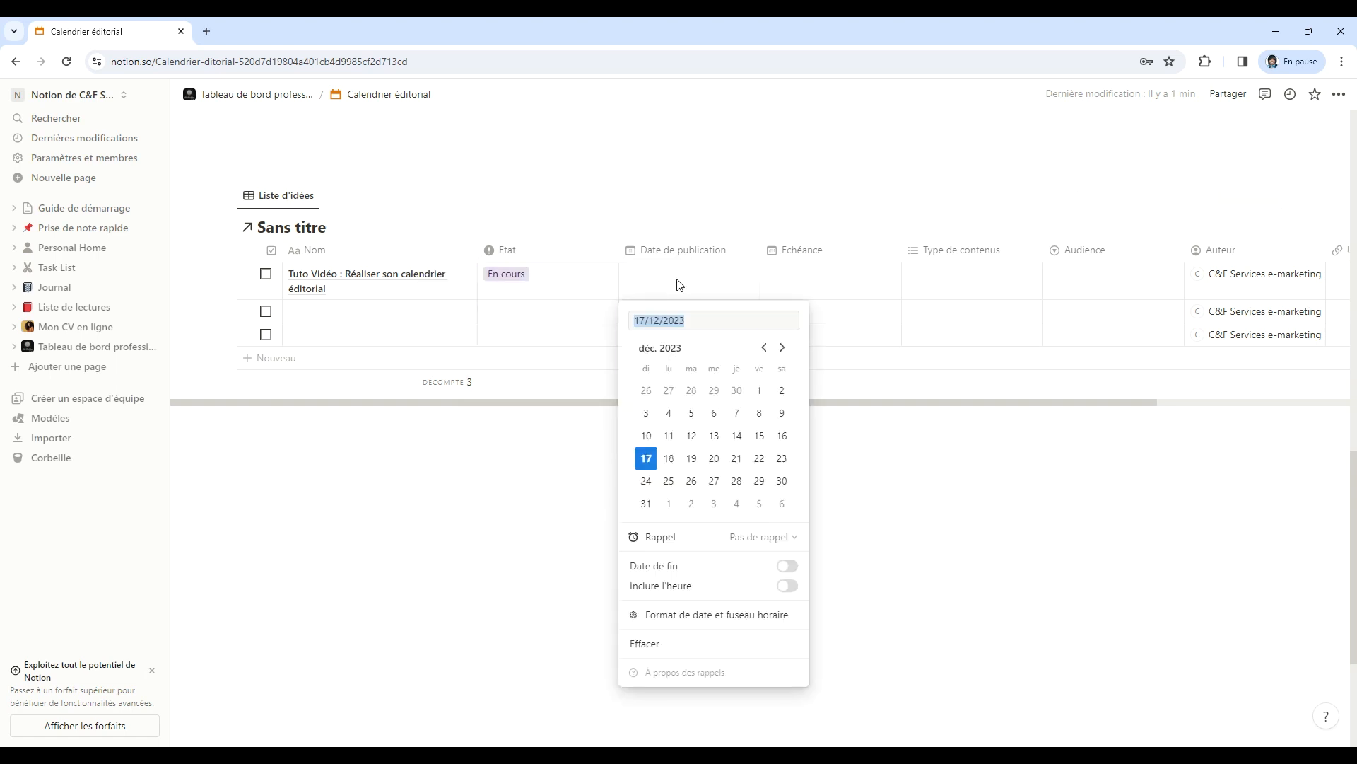
{"action": "left_click", "coordinate": [668, 460]}
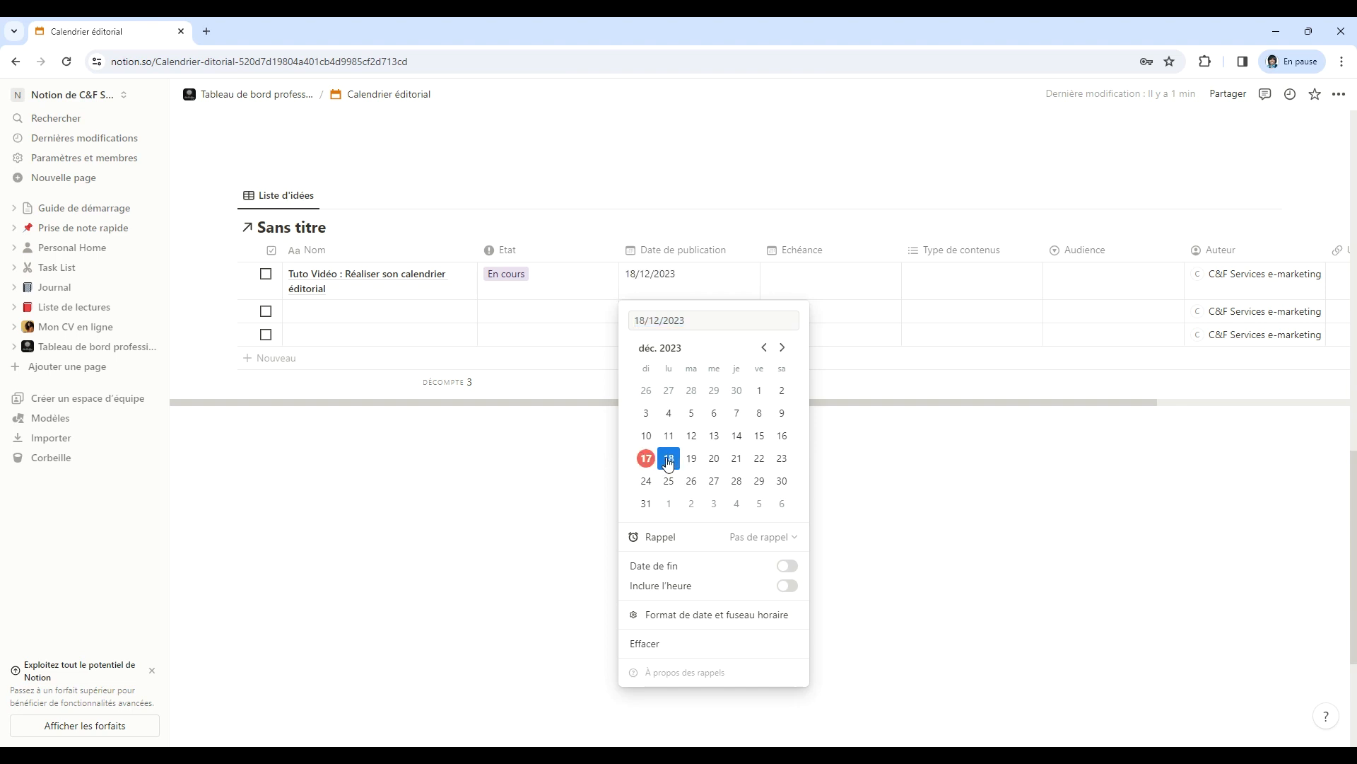
{"action": "left_click", "coordinate": [813, 281]}
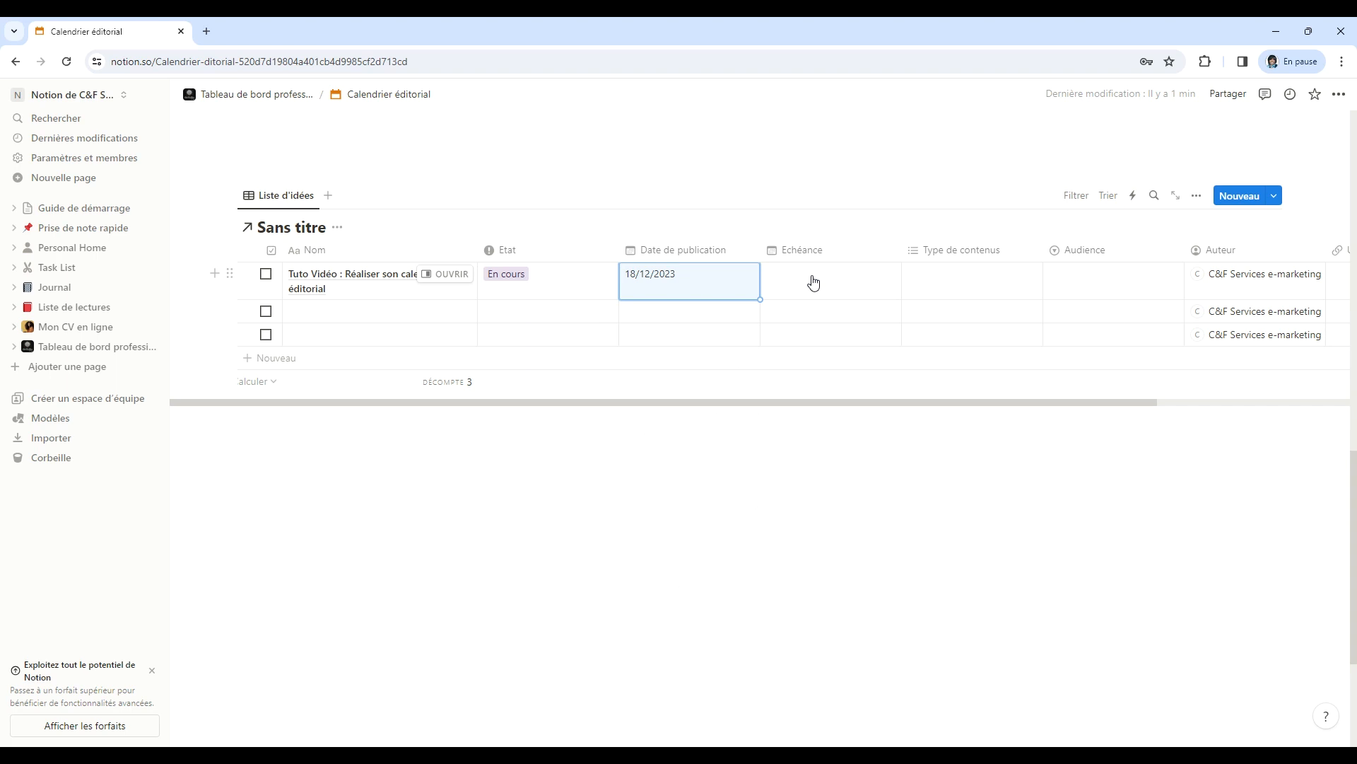
Set the first idea's Date de publication to 17/12/2023 and its Echéance to 18/12/2023.
{"action": "left_click", "coordinate": [734, 281]}
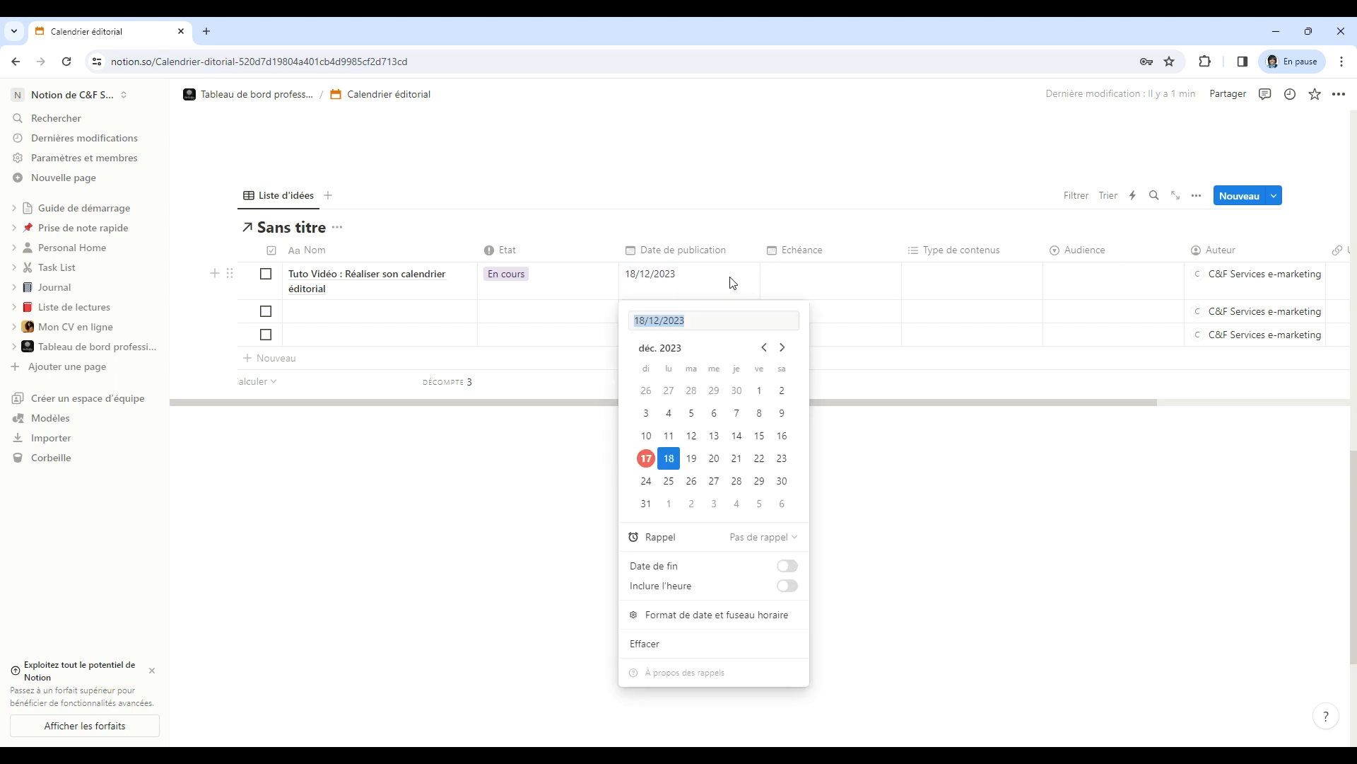
{"action": "left_click", "coordinate": [646, 458]}
{"action": "left_click", "coordinate": [831, 284]}
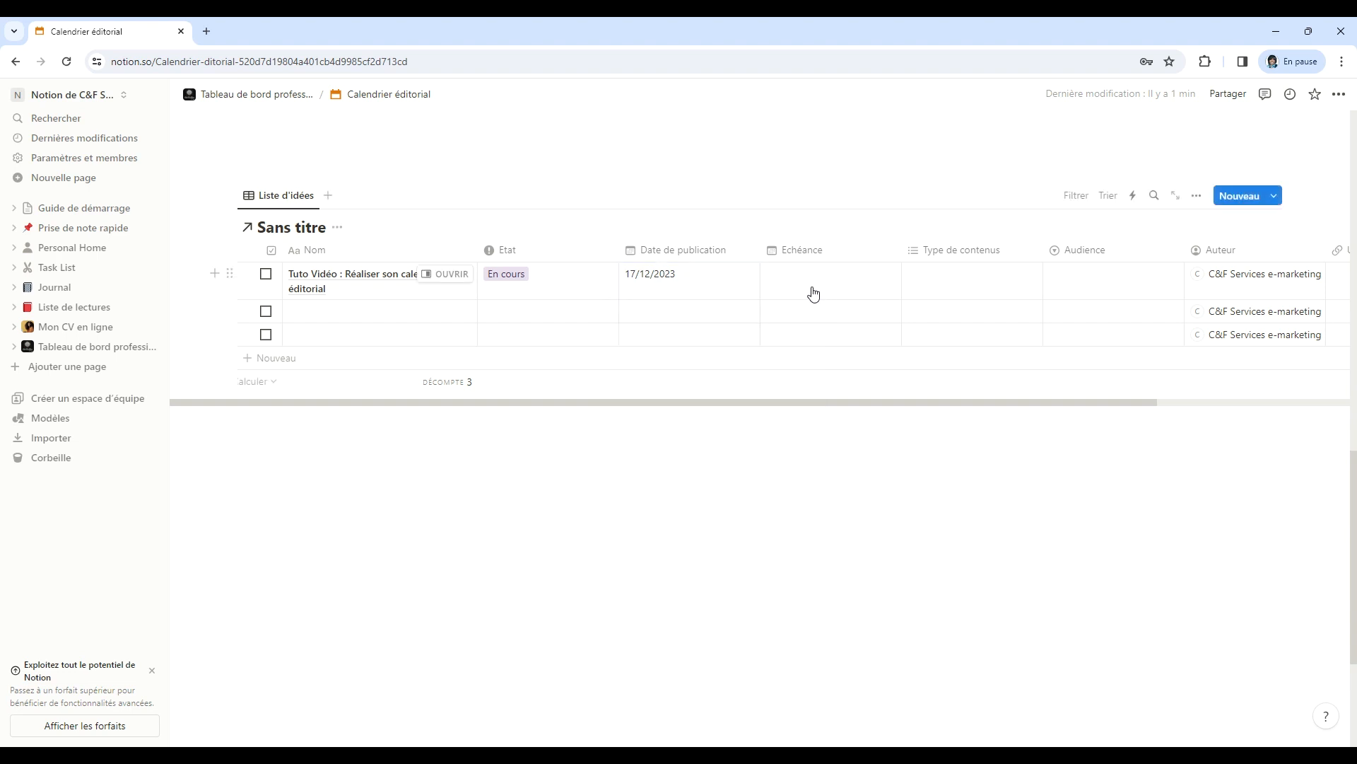
{"action": "left_click", "coordinate": [812, 290]}
{"action": "left_click", "coordinate": [811, 458]}
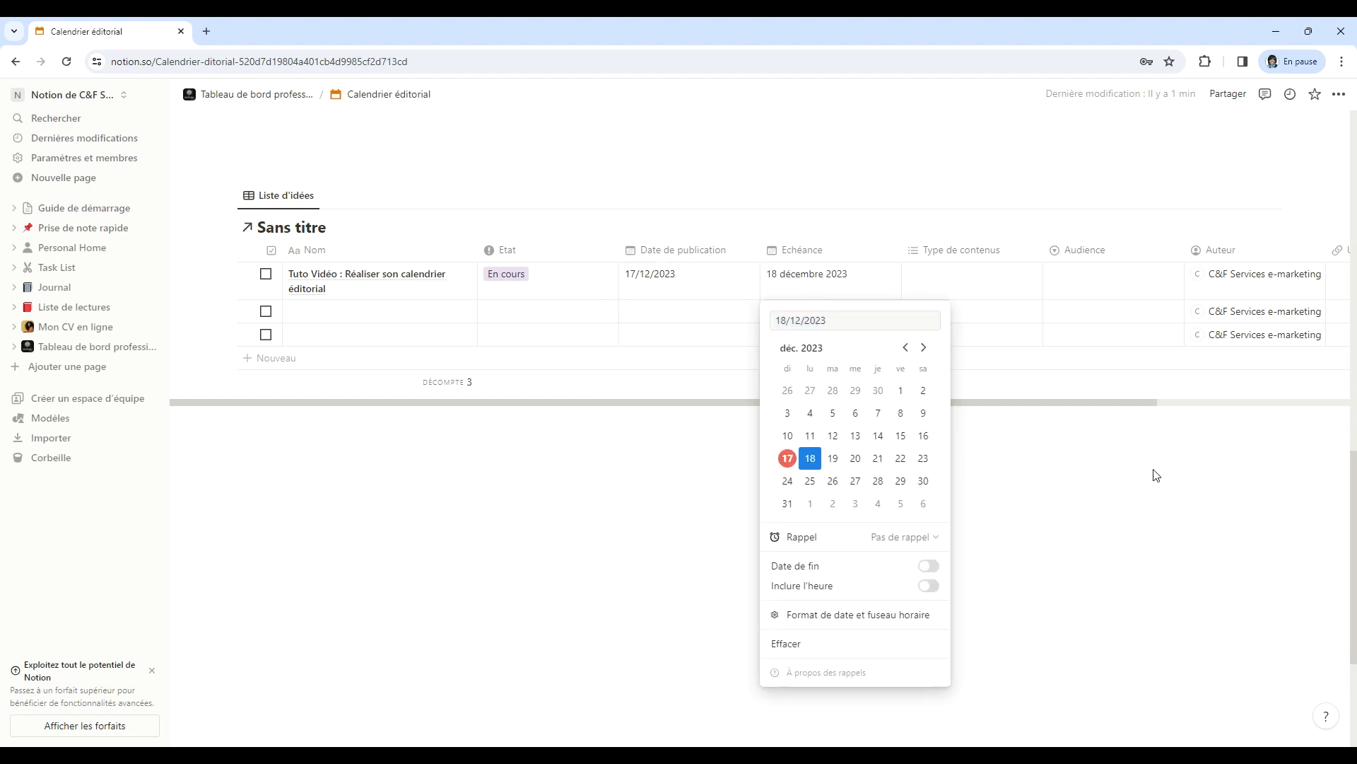
{"action": "key", "text": "Escape"}
Assign the content types "YouTube" and "Article de blog" and the audience "Tout public" to the first idea.
{"action": "left_click", "coordinate": [980, 286]}
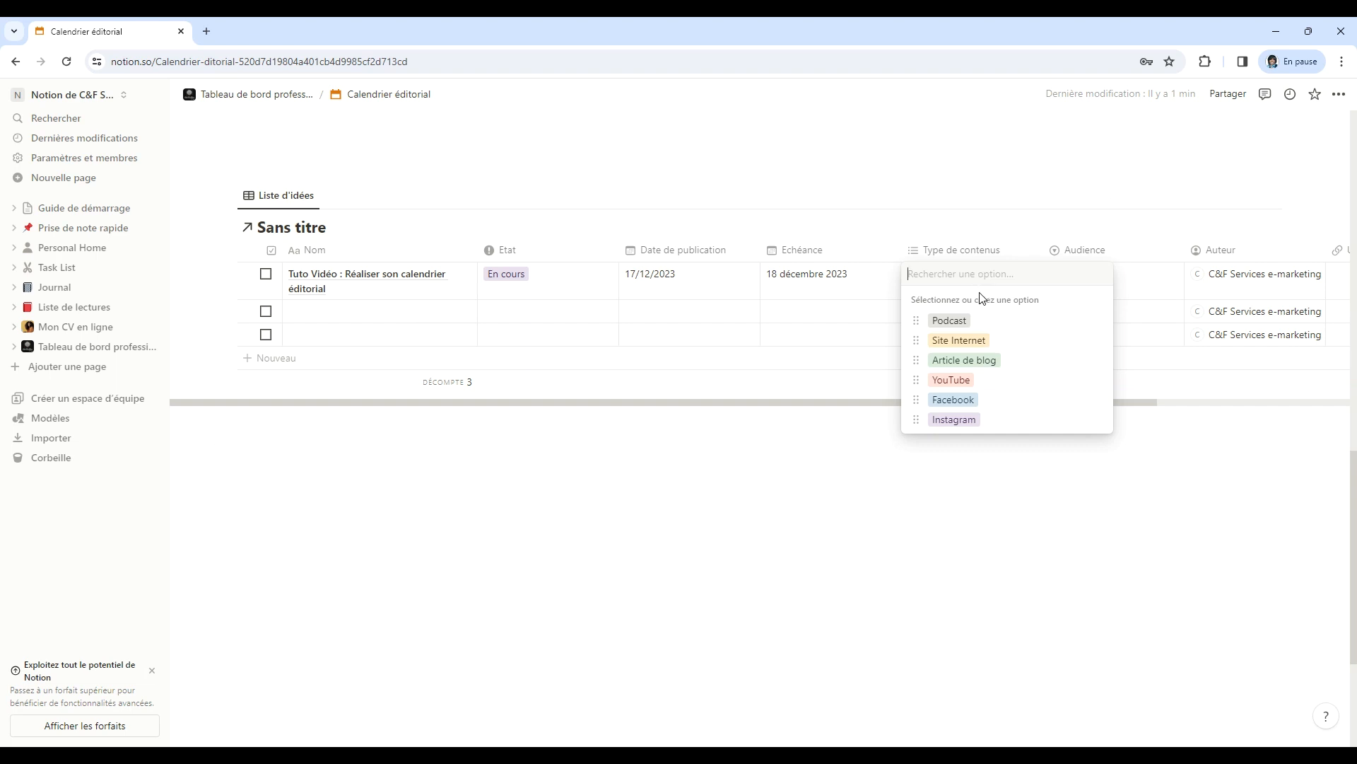
{"action": "left_click", "coordinate": [977, 382]}
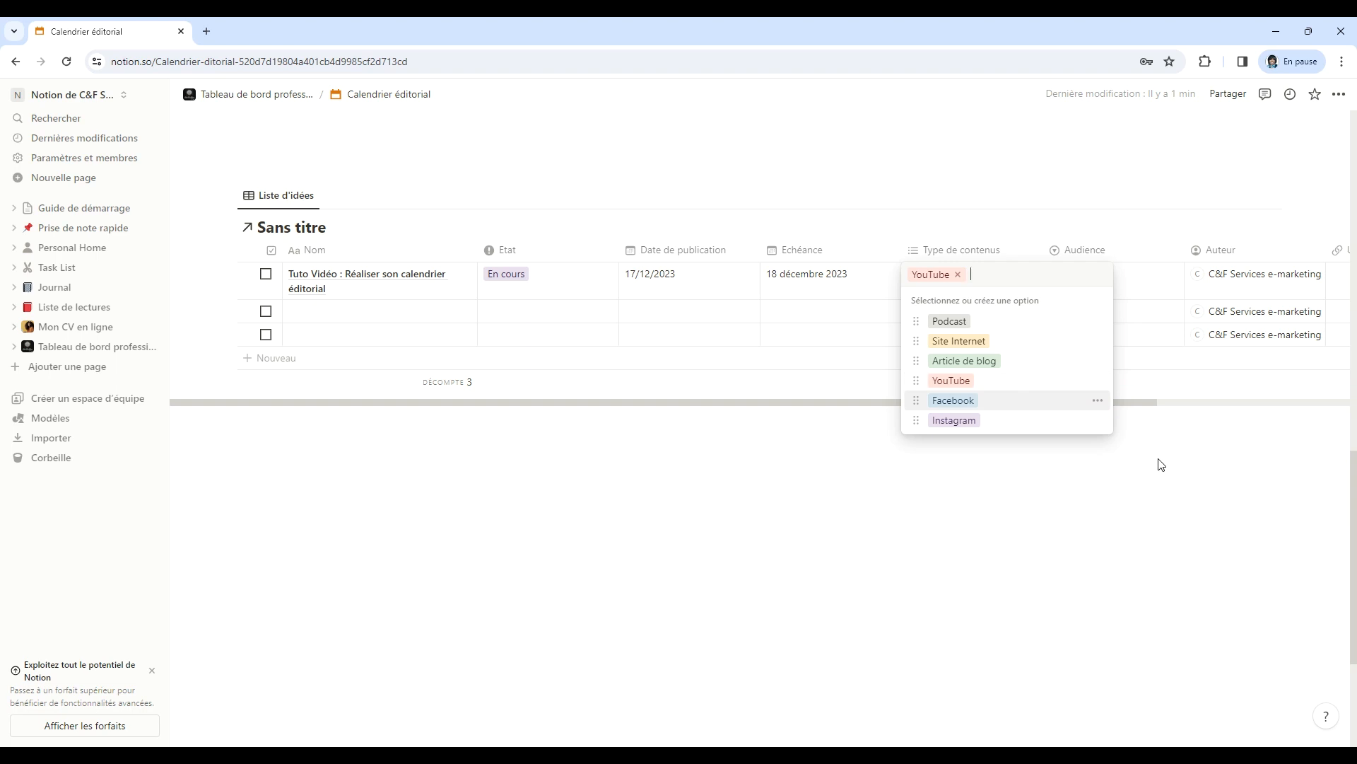
{"action": "left_click", "coordinate": [975, 361]}
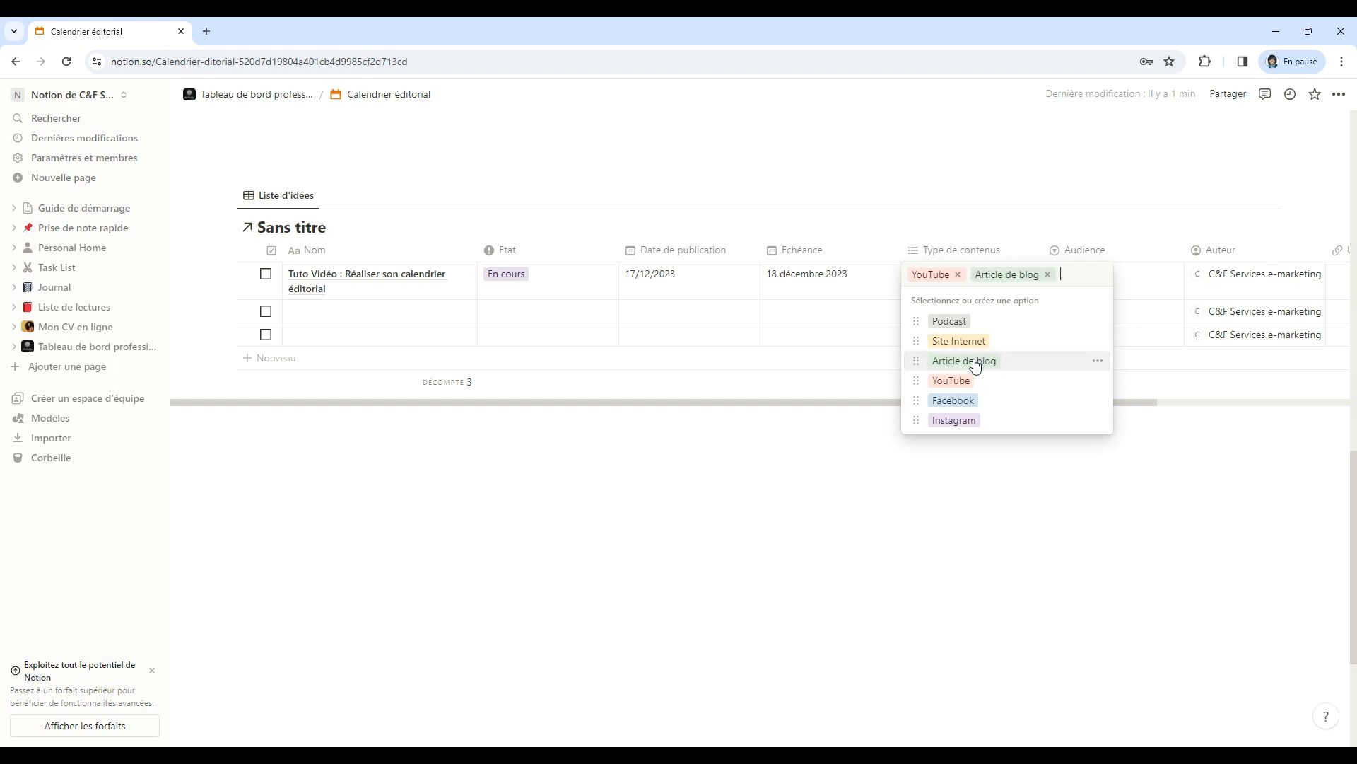
{"action": "key", "text": "Escape"}
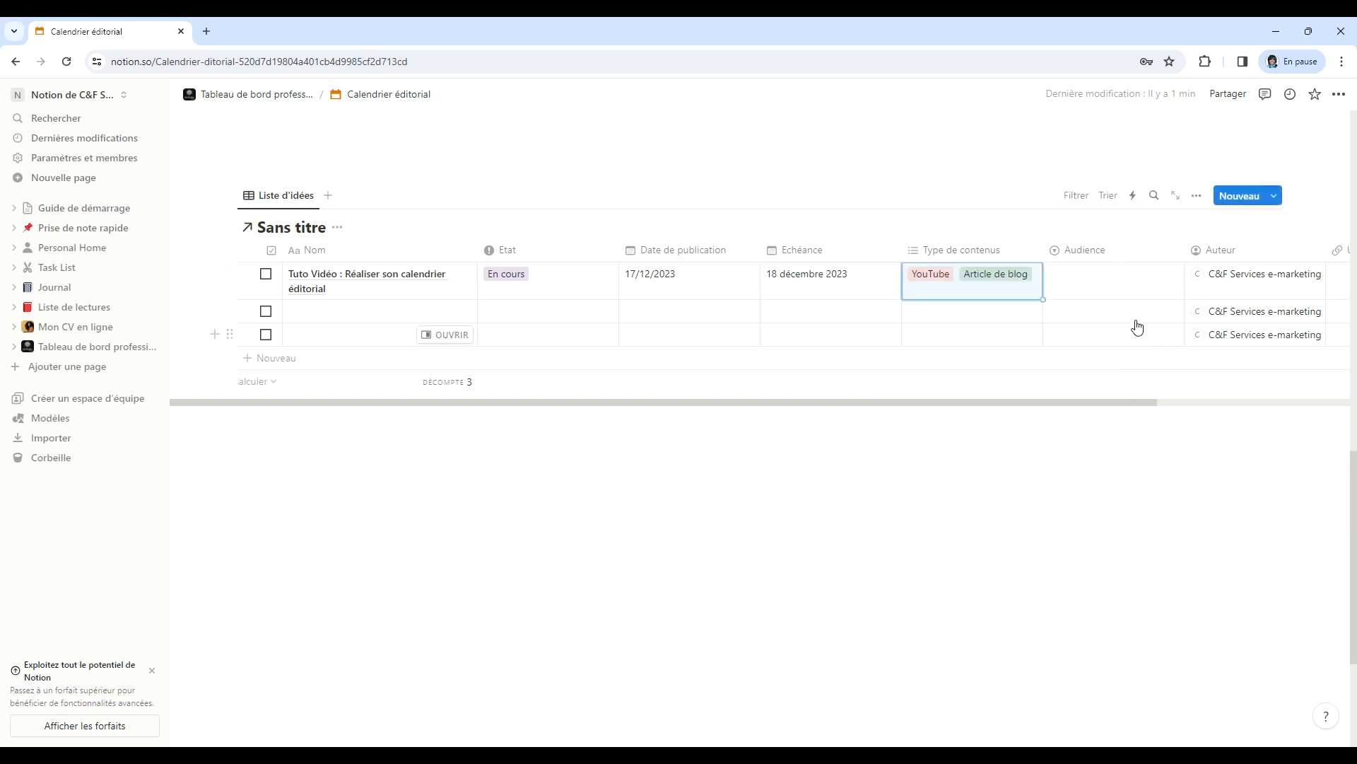
{"action": "left_click", "coordinate": [1115, 284]}
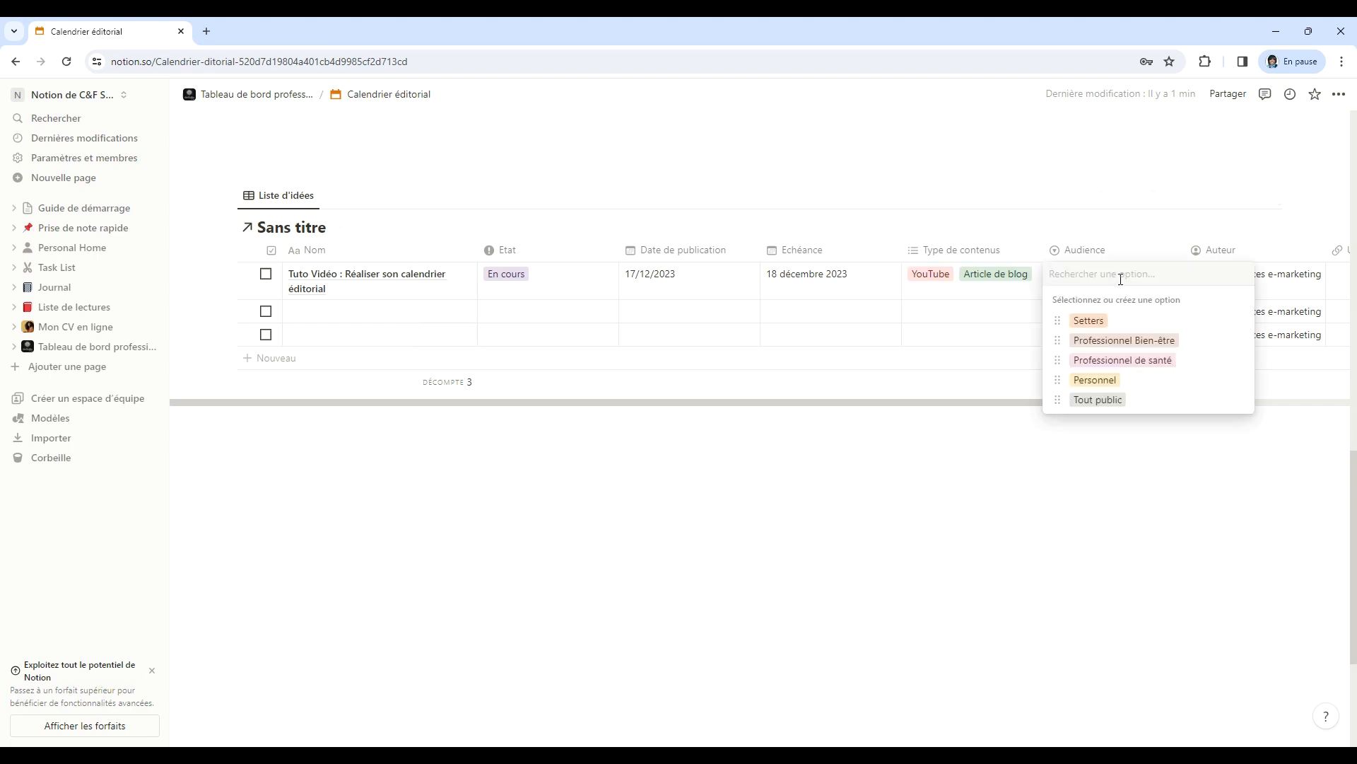
{"action": "left_click", "coordinate": [1107, 398]}
{"action": "mouse_move", "coordinate": [1075, 402]}
{"action": "left_mouse_down"}
{"action": "mouse_move", "coordinate": [1273, 406]}
{"action": "mouse_move", "coordinate": [1062, 403]}
{"action": "left_mouse_up"}
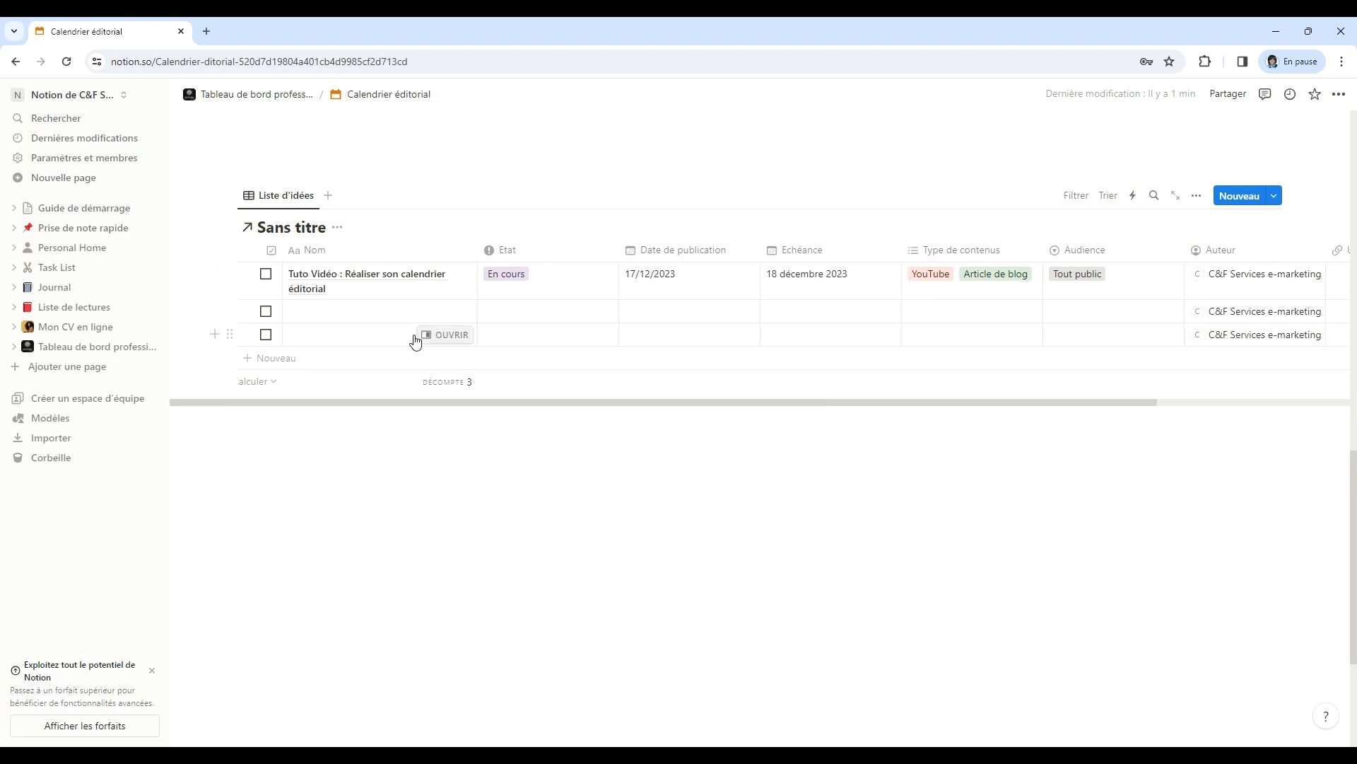
Name the second row of the idea table "Tuto Vidéo : Comment gérer la synchronisation de Google Agenda dans Notion".
{"action": "left_click", "coordinate": [336, 316]}
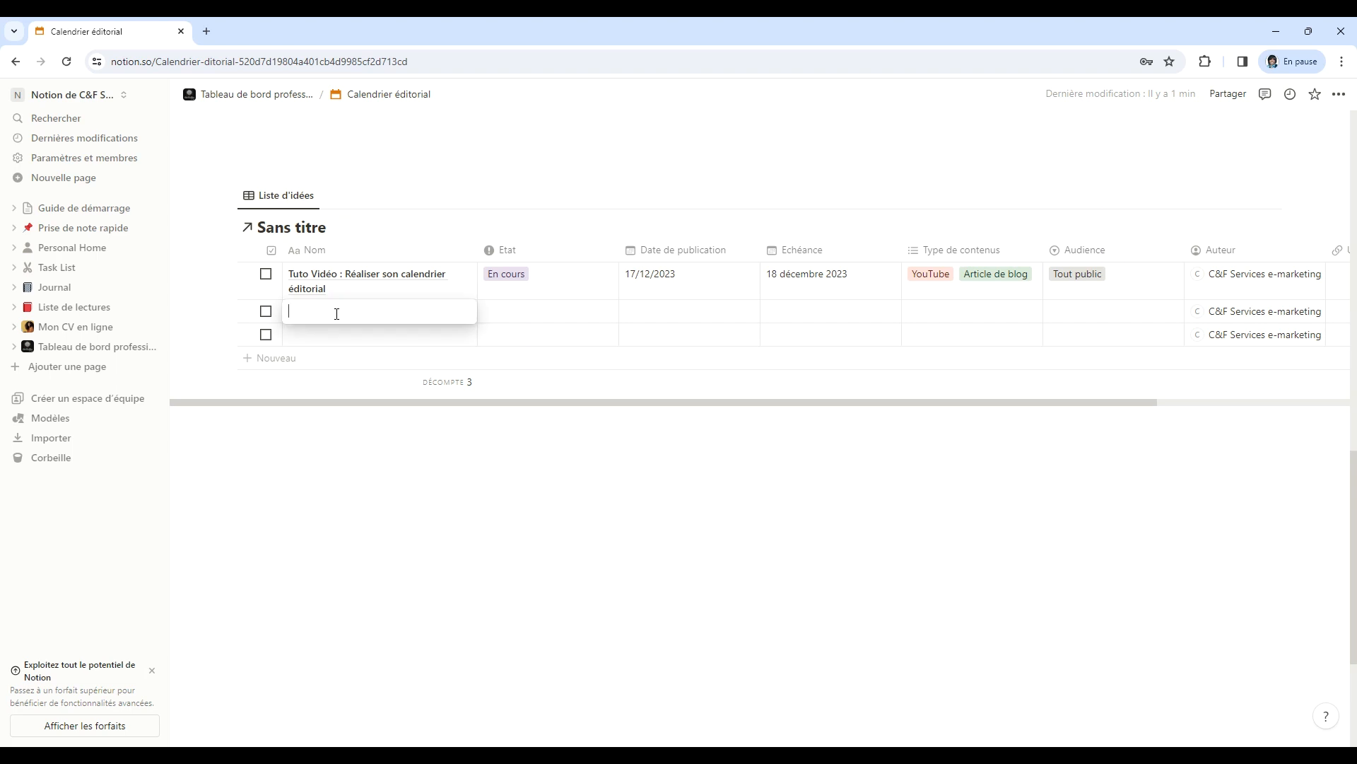
{"action": "type", "text": "Tut"}
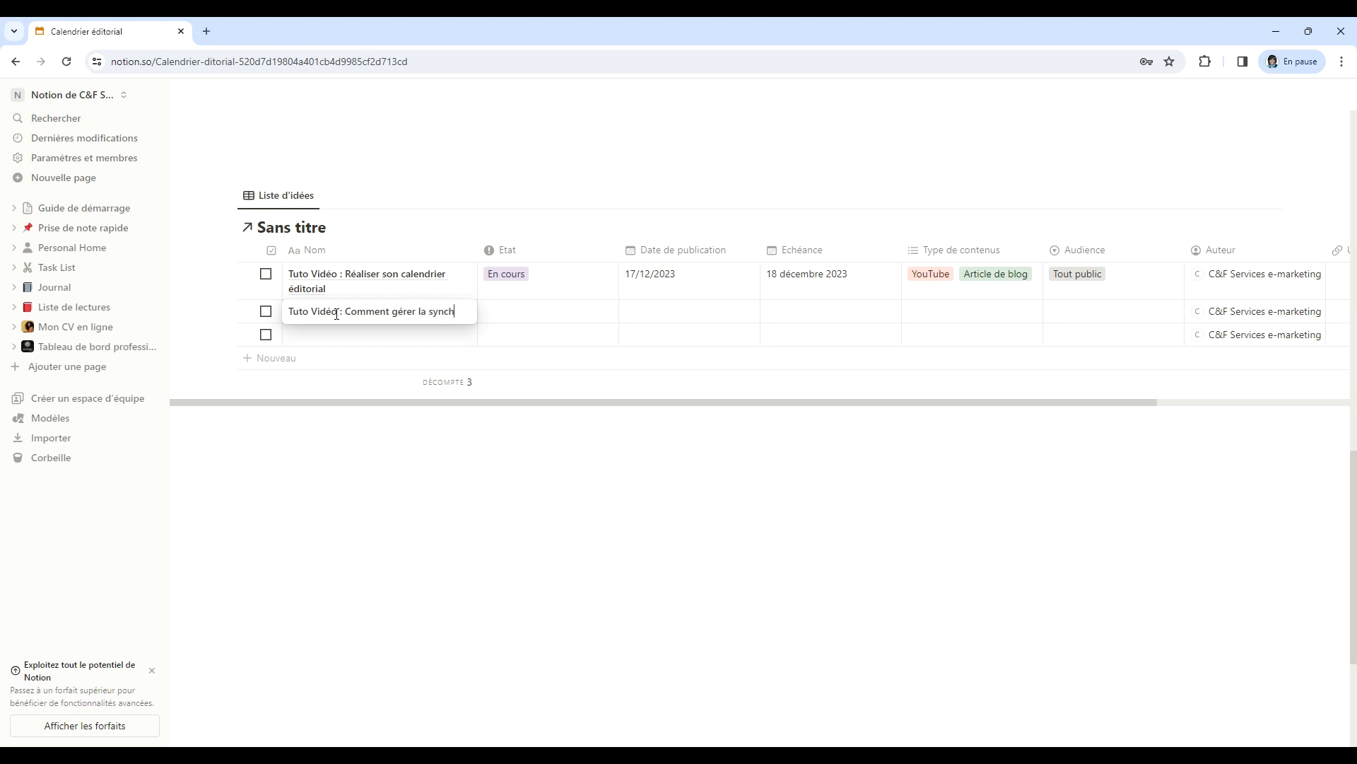
{"action": "type", "text": "onisation de Google Agenda"}
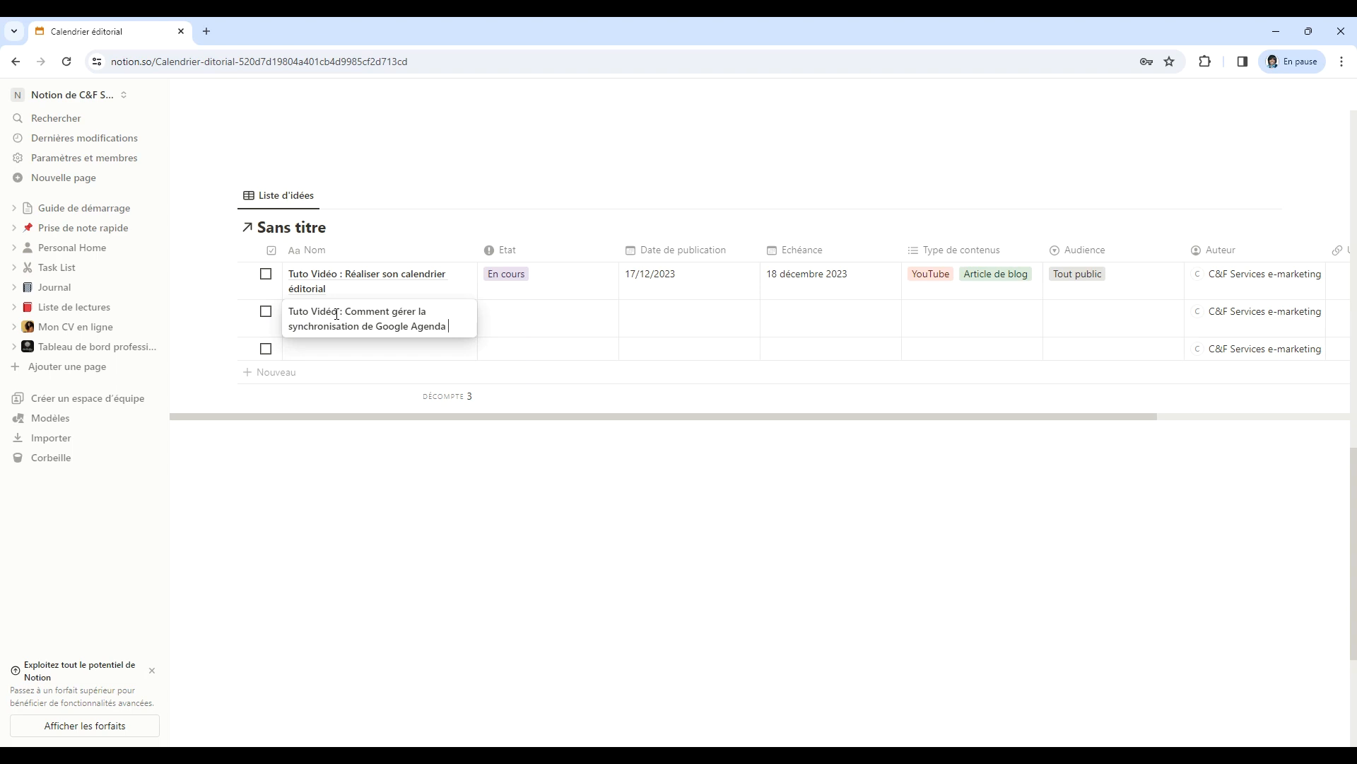
{"action": "type", "text": "Notion"}
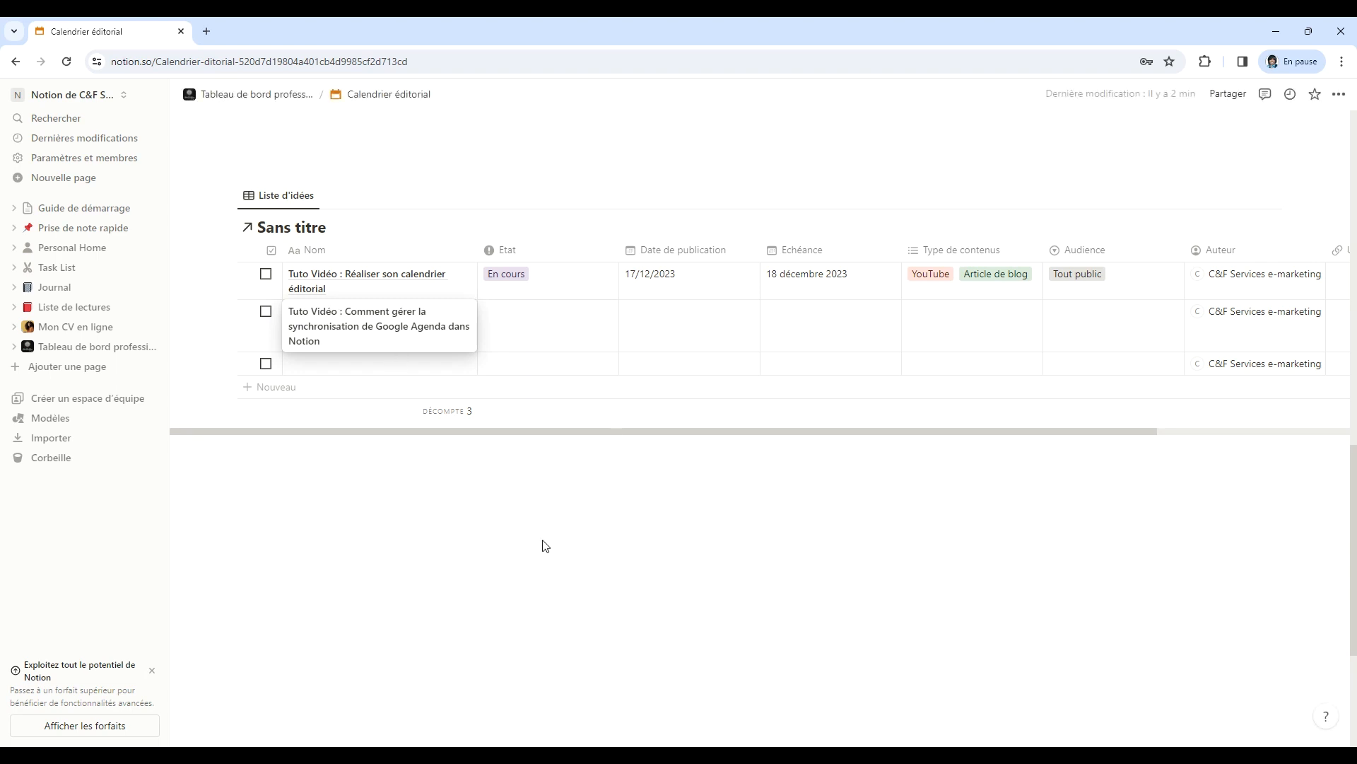
{"action": "key", "text": "Escape"}
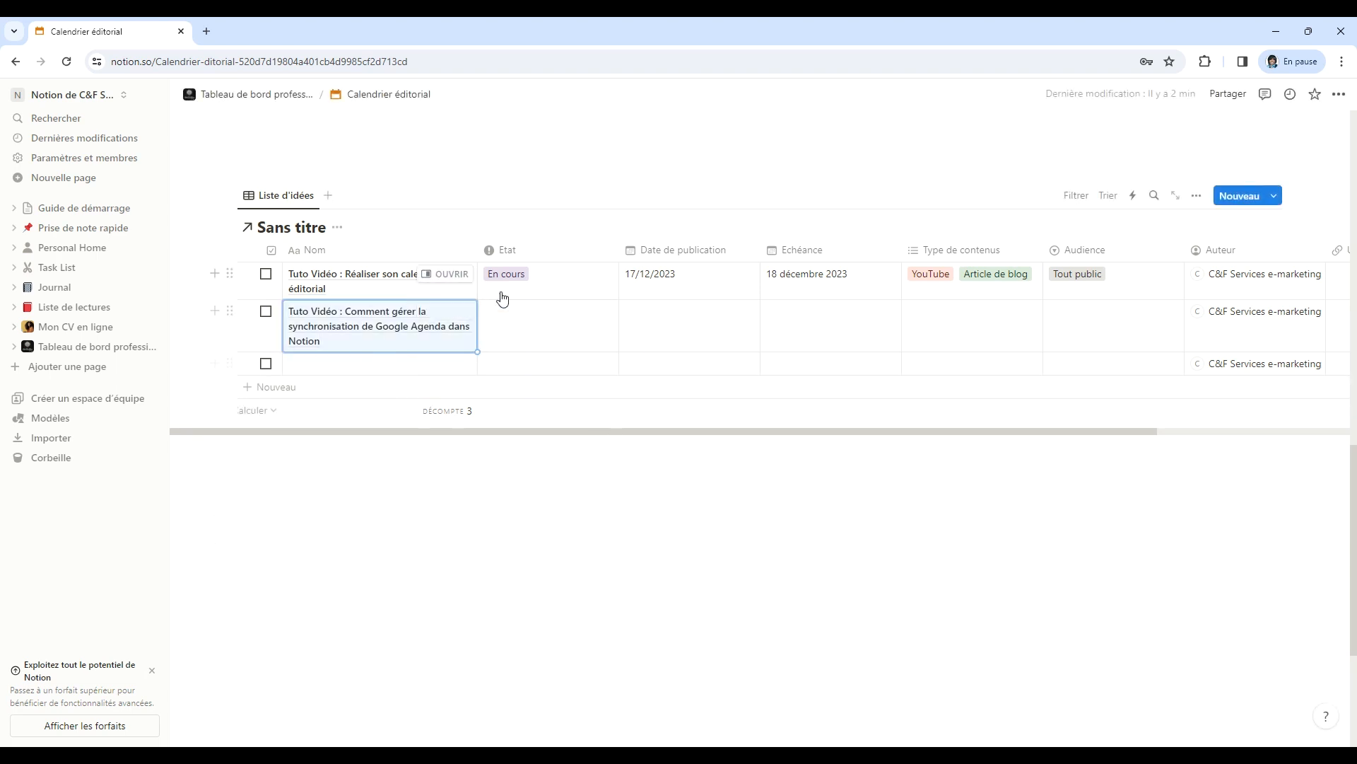
Set the second idea's Etat to "Idée" and its Audience to "Tout public".
{"action": "left_click", "coordinate": [533, 324]}
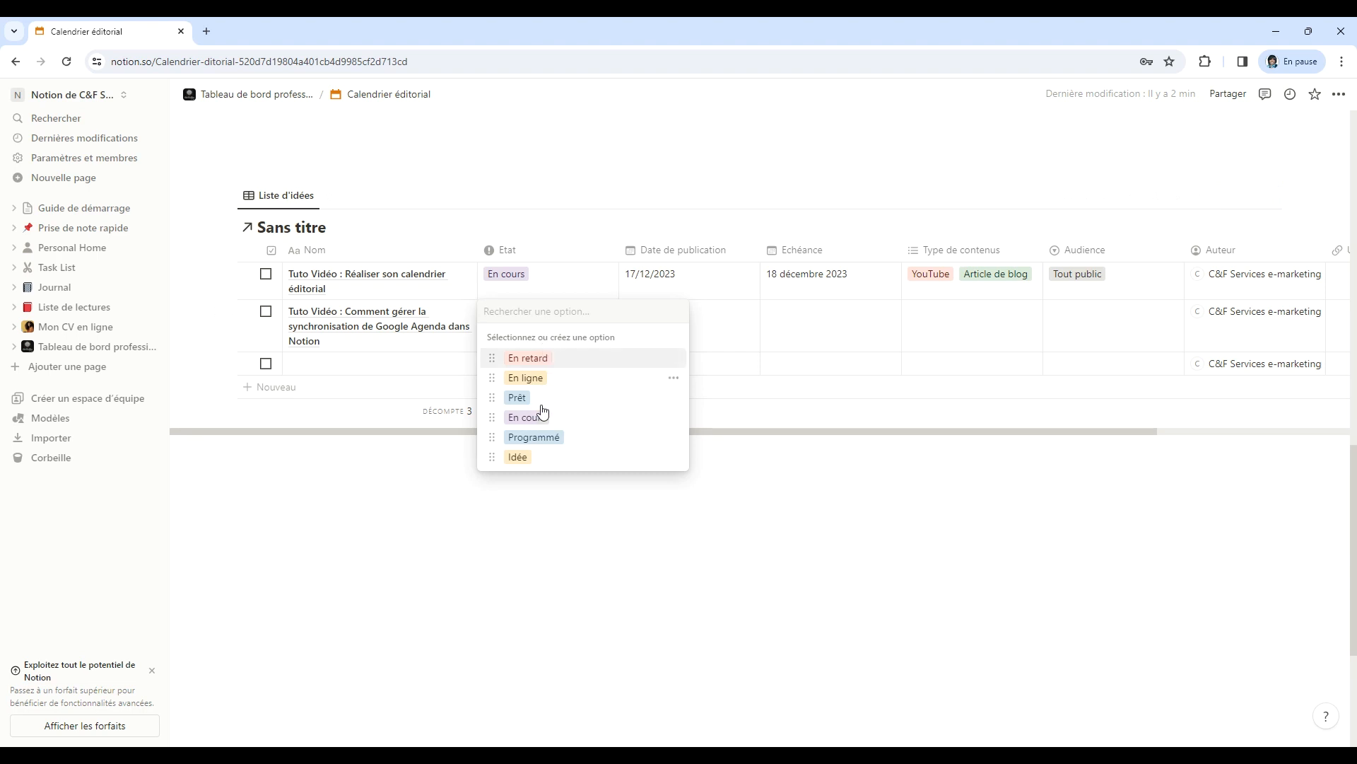
{"action": "left_click", "coordinate": [526, 456]}
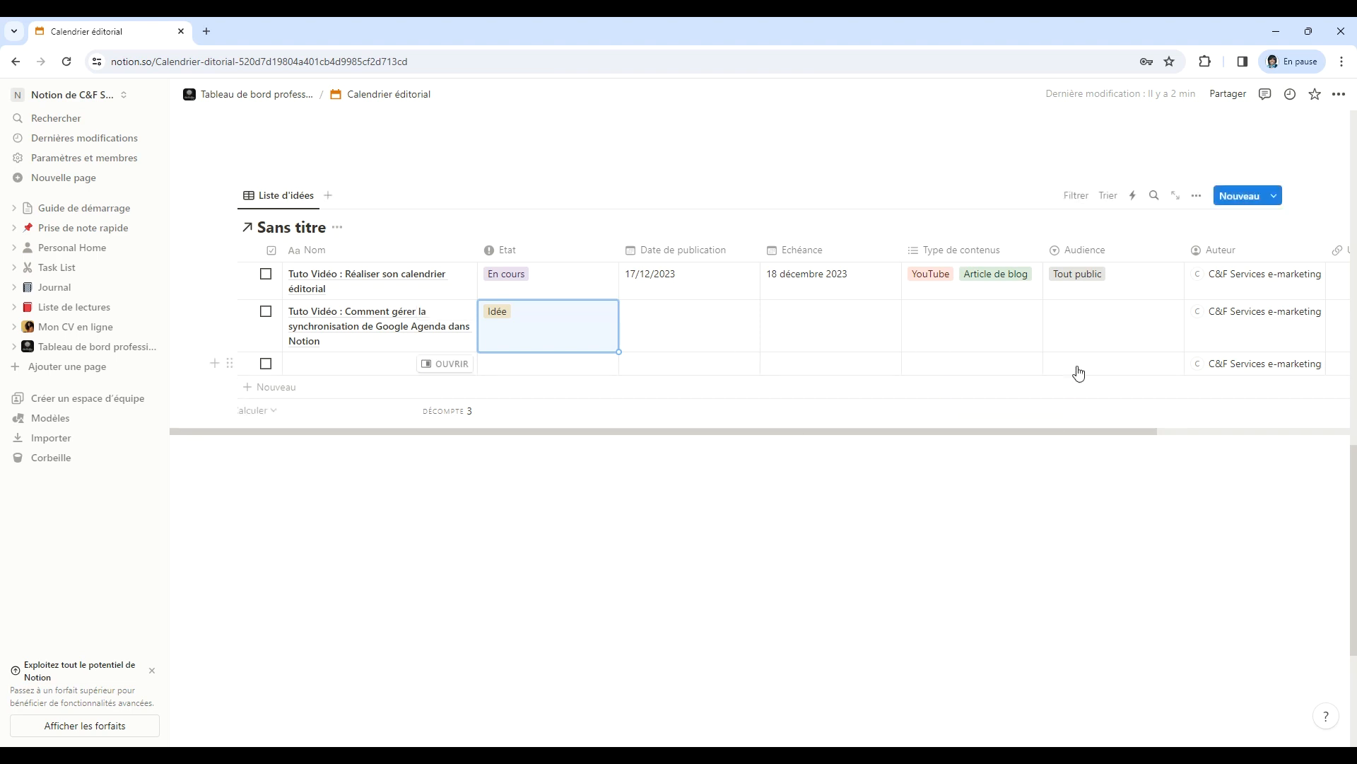
{"action": "left_click", "coordinate": [1100, 333]}
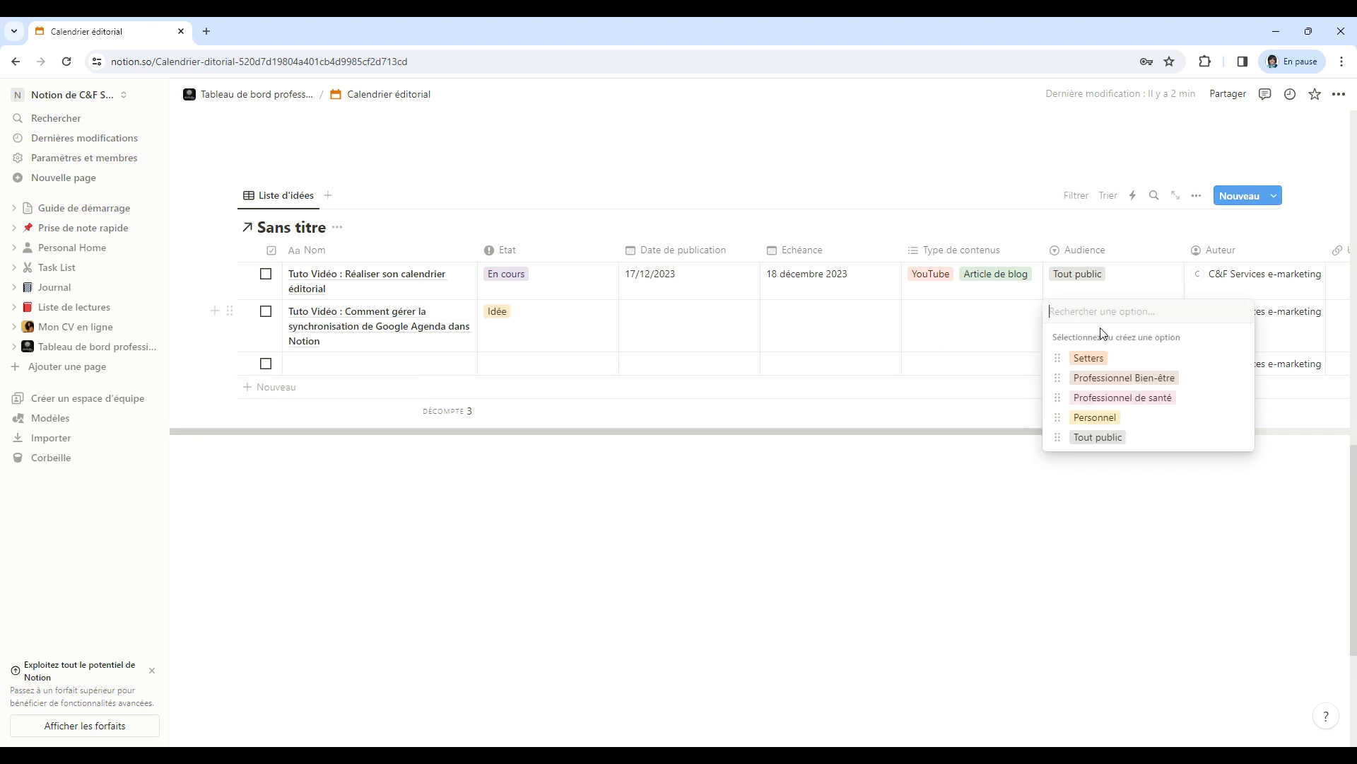
{"action": "left_click", "coordinate": [1098, 437]}
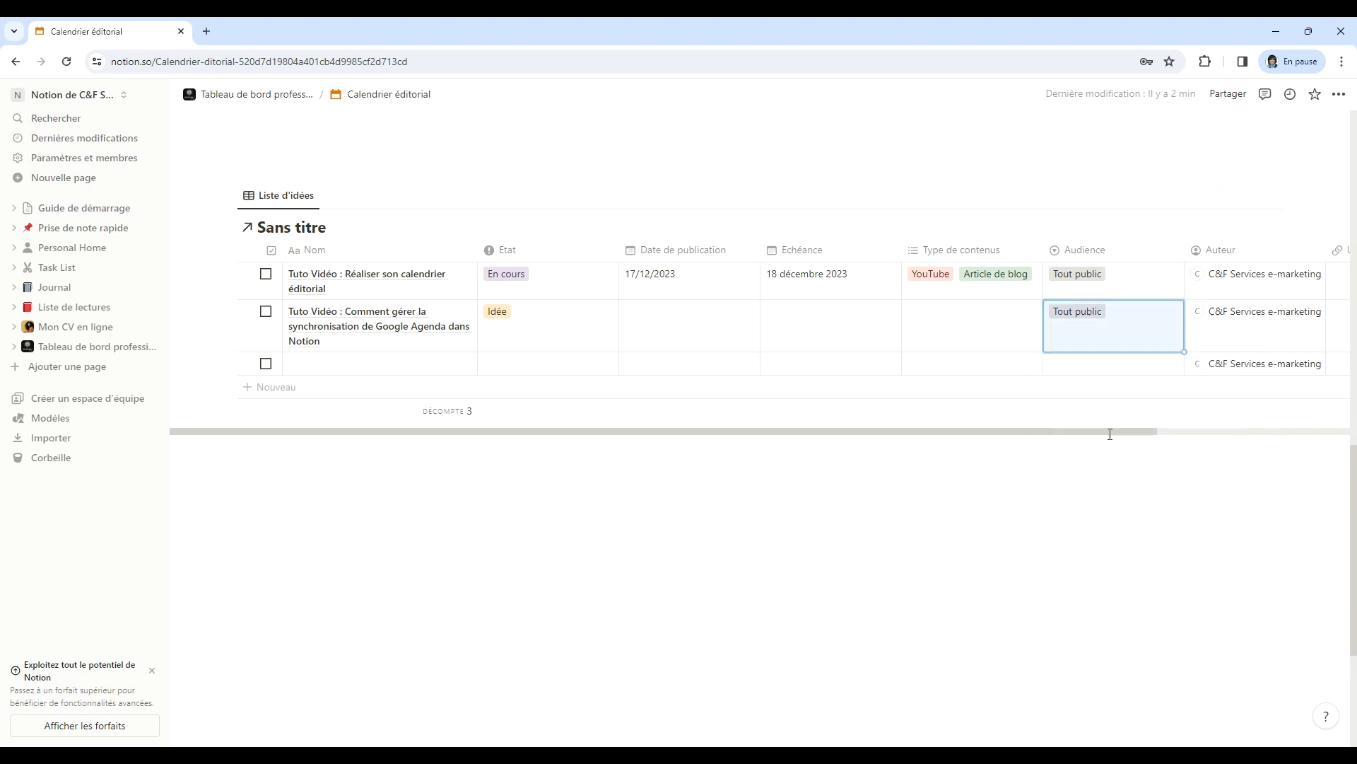
Assign the content types "YouTube" and "Article de blog" to the second idea.
{"action": "left_click", "coordinate": [950, 328]}
{"action": "left_click", "coordinate": [949, 419]}
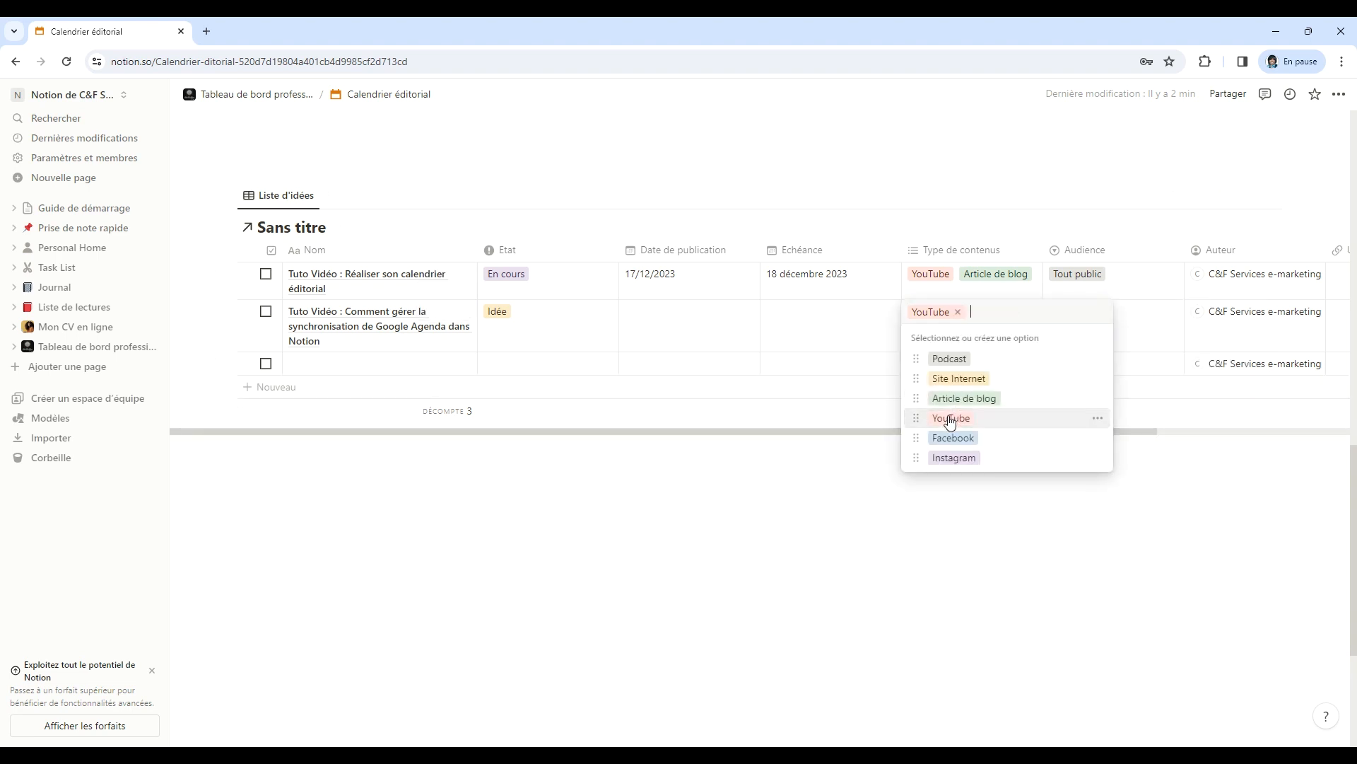
{"action": "left_click", "coordinate": [988, 400]}
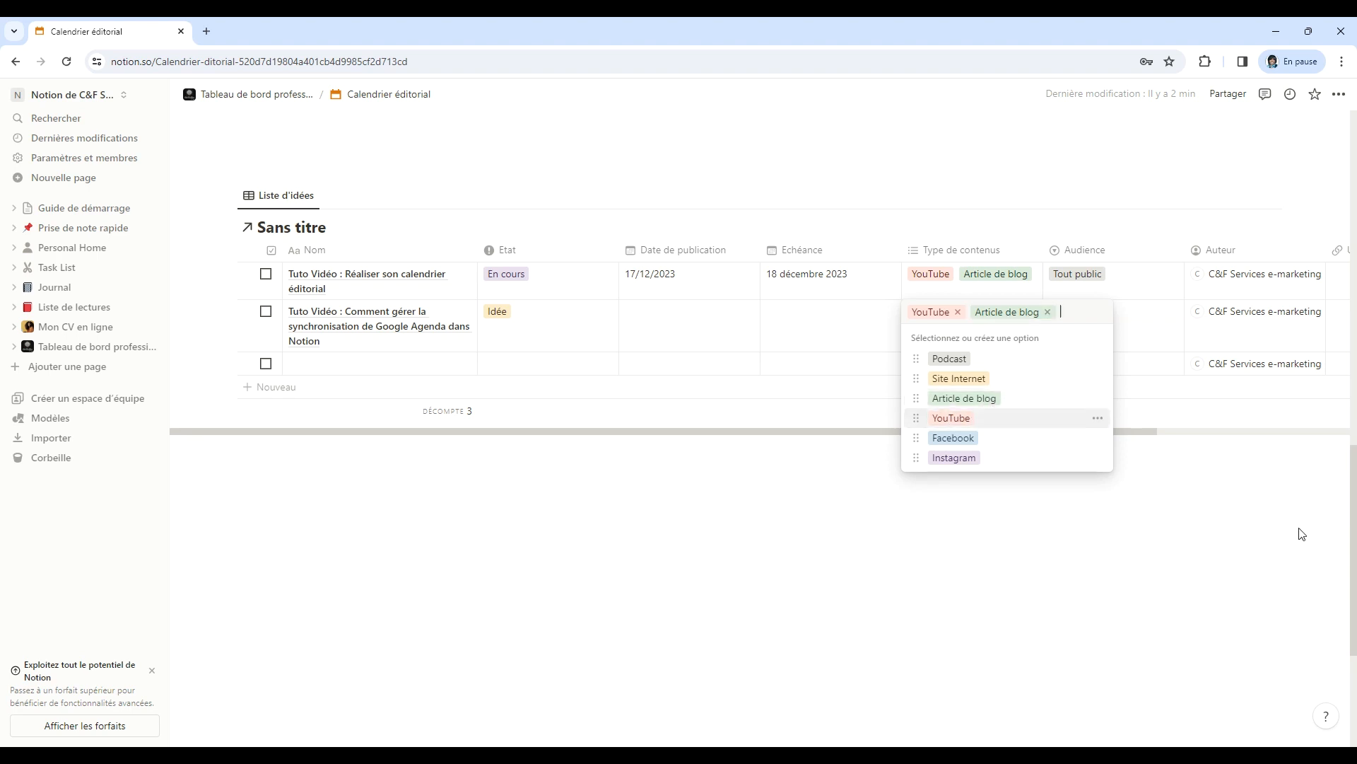
{"action": "key", "text": "Down"}
{"action": "key", "text": "Down"}
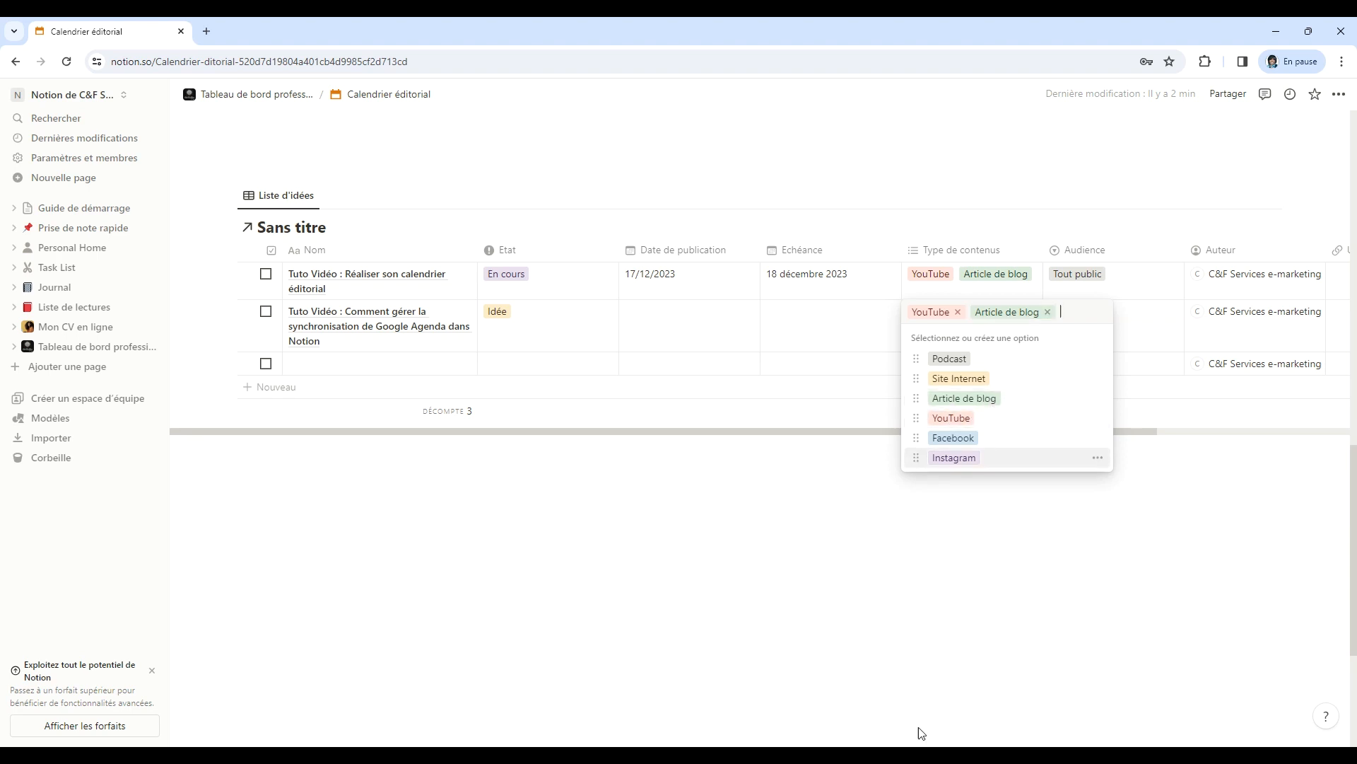
{"action": "key", "text": "Escape"}
Delete the empty third row of the idea table.
{"action": "left_click_drag", "start_coordinate": [1151, 430], "coordinate": [1009, 424]}
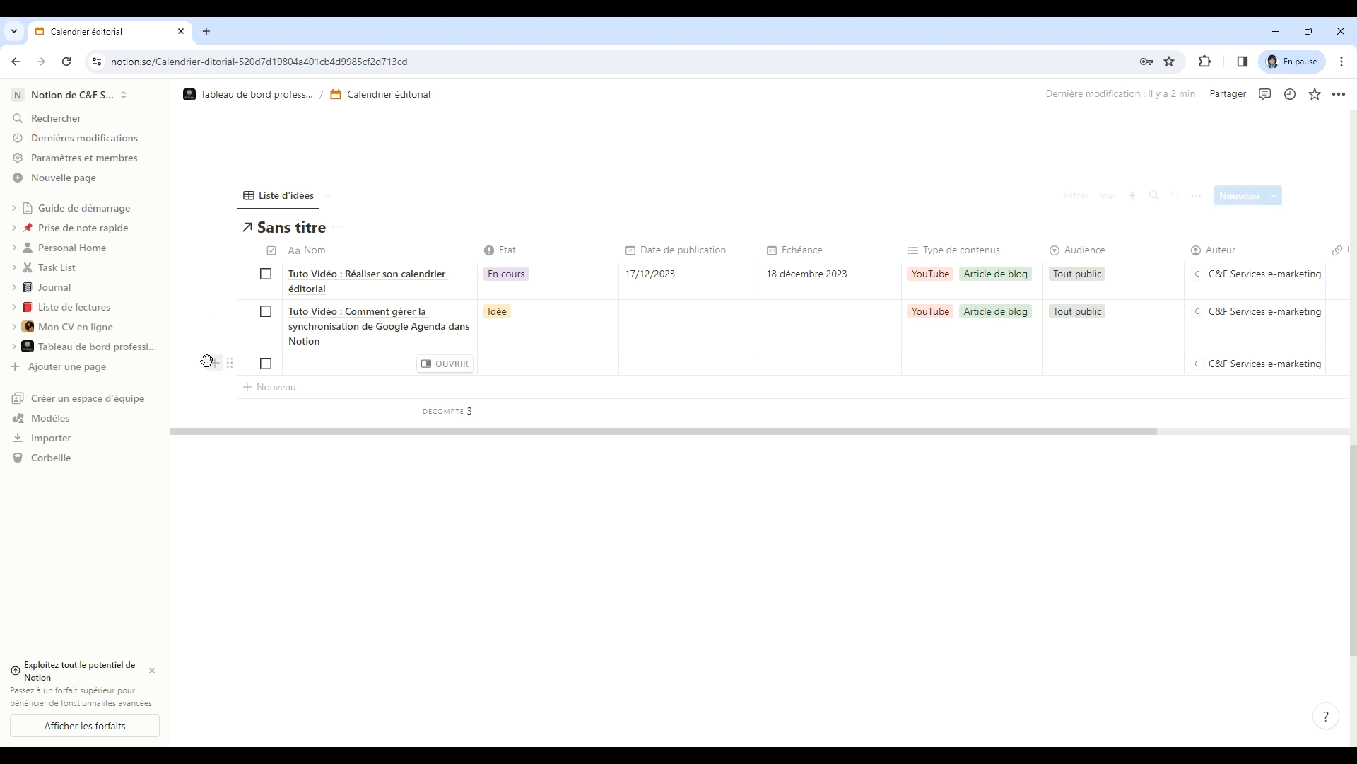
{"action": "left_click", "coordinate": [227, 364]}
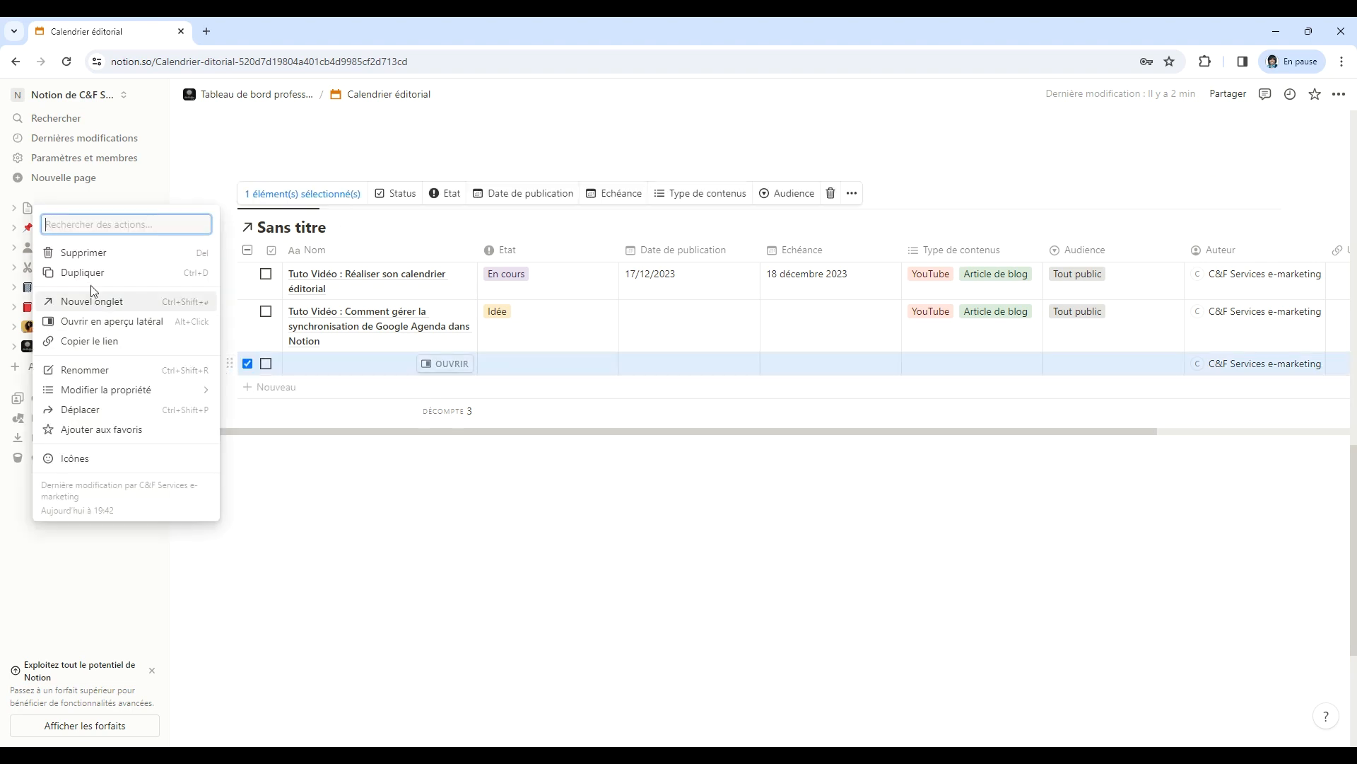
{"action": "left_click", "coordinate": [85, 259]}
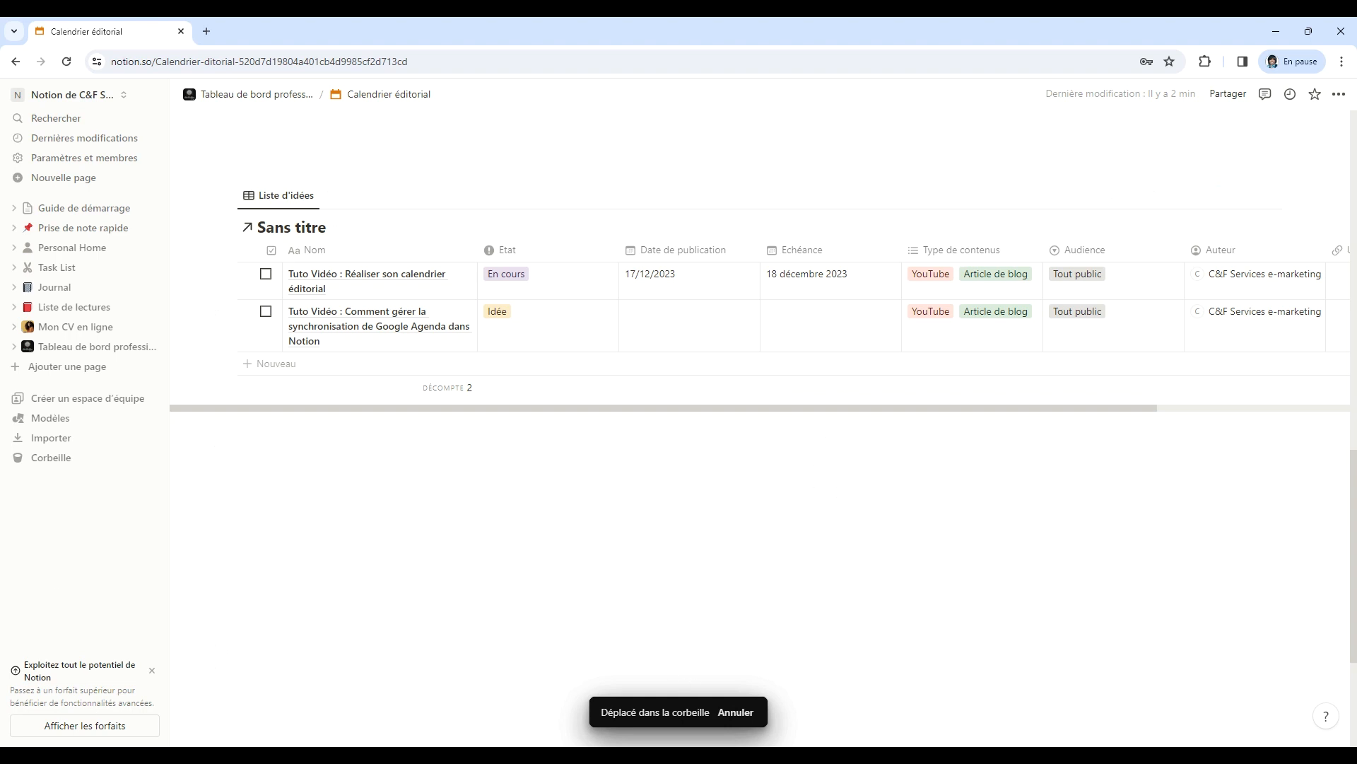
Set the second idea's Date de publication to 18/12/2023 in the idea table.
{"action": "scroll", "coordinate": [525, 636], "scroll_direction": "up", "scroll_amount": 2}
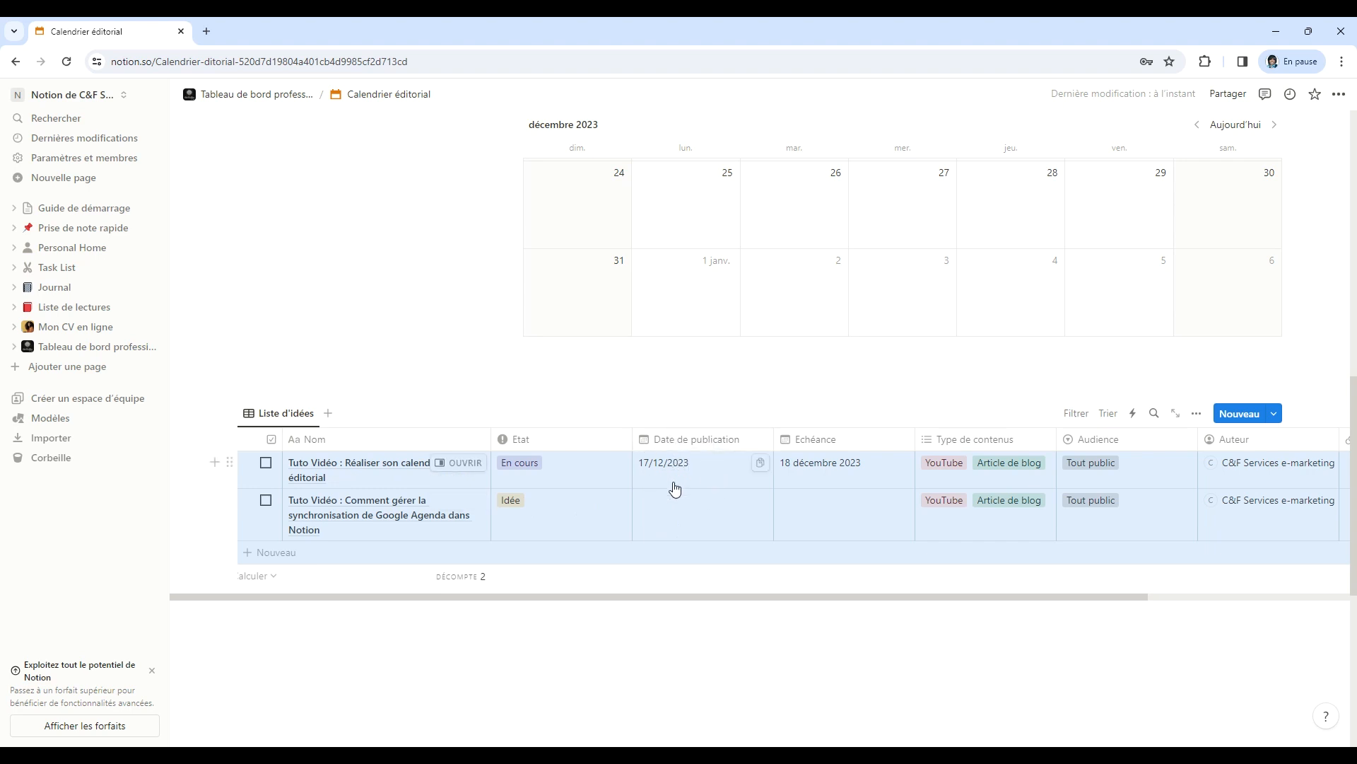
{"action": "scroll", "coordinate": [707, 502], "scroll_direction": "up", "scroll_amount": 3}
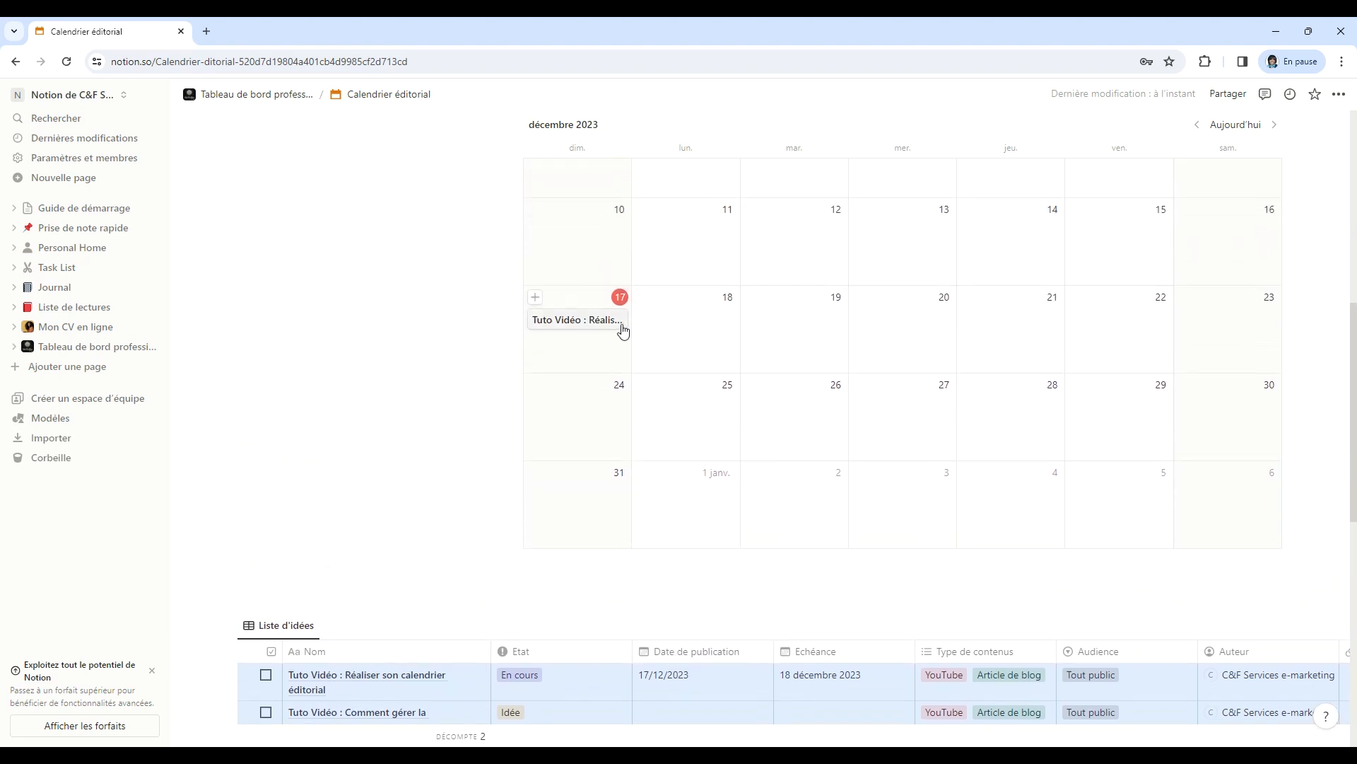
{"action": "scroll", "coordinate": [813, 427], "scroll_direction": "down", "scroll_amount": 2}
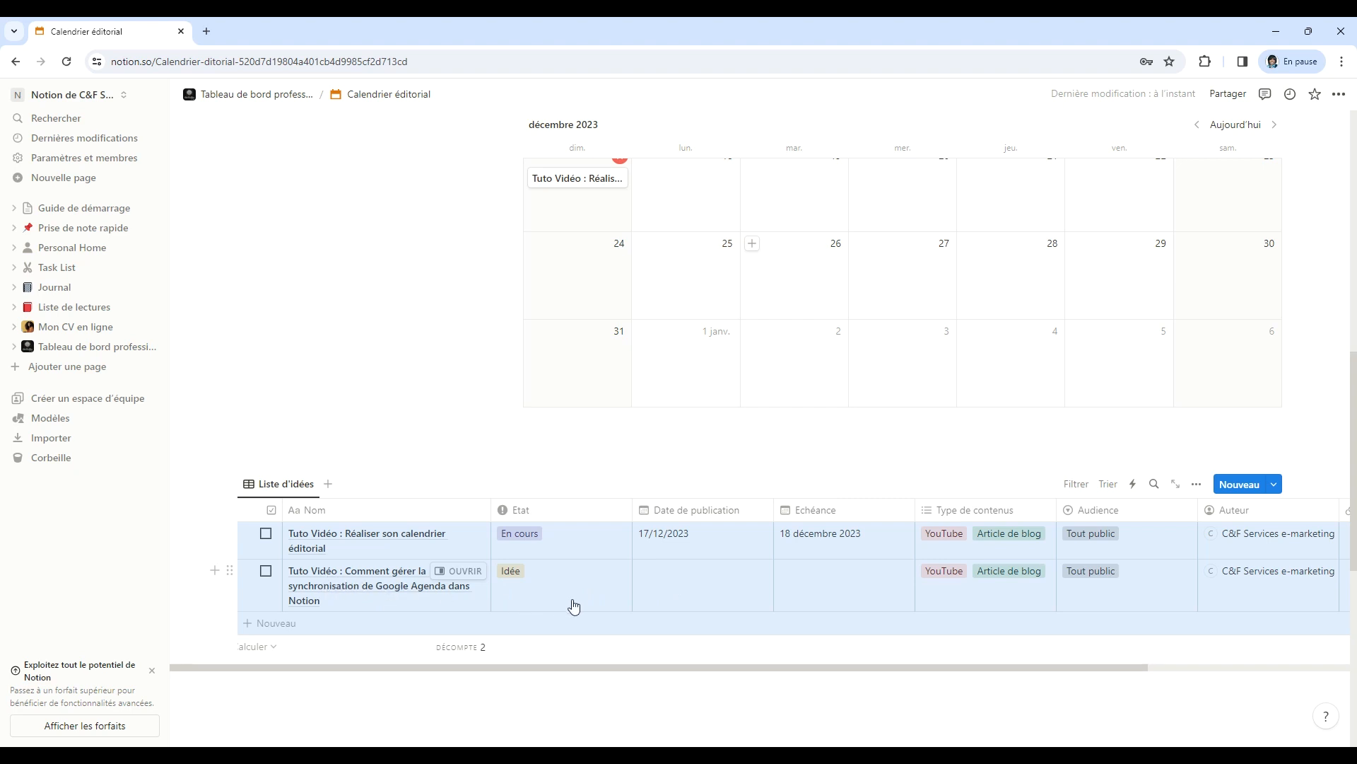
{"action": "scroll", "coordinate": [647, 603], "scroll_direction": "up", "scroll_amount": 1}
{"action": "scroll", "coordinate": [646, 603], "scroll_direction": "down", "scroll_amount": 1}
{"action": "scroll", "coordinate": [497, 470], "scroll_direction": "up", "scroll_amount": 2}
{"action": "scroll", "coordinate": [621, 591], "scroll_direction": "down", "scroll_amount": 2}
{"action": "left_click", "coordinate": [701, 586]}
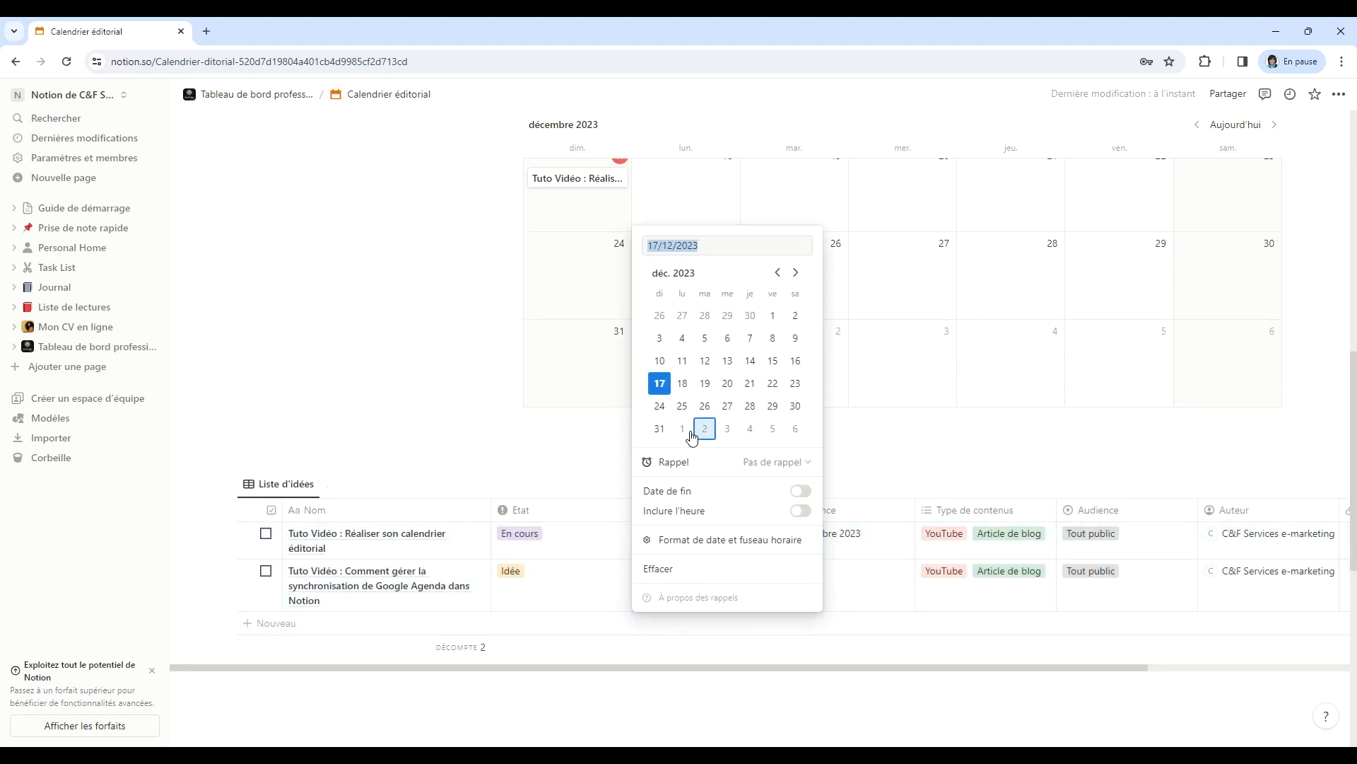
{"action": "left_click", "coordinate": [683, 386]}
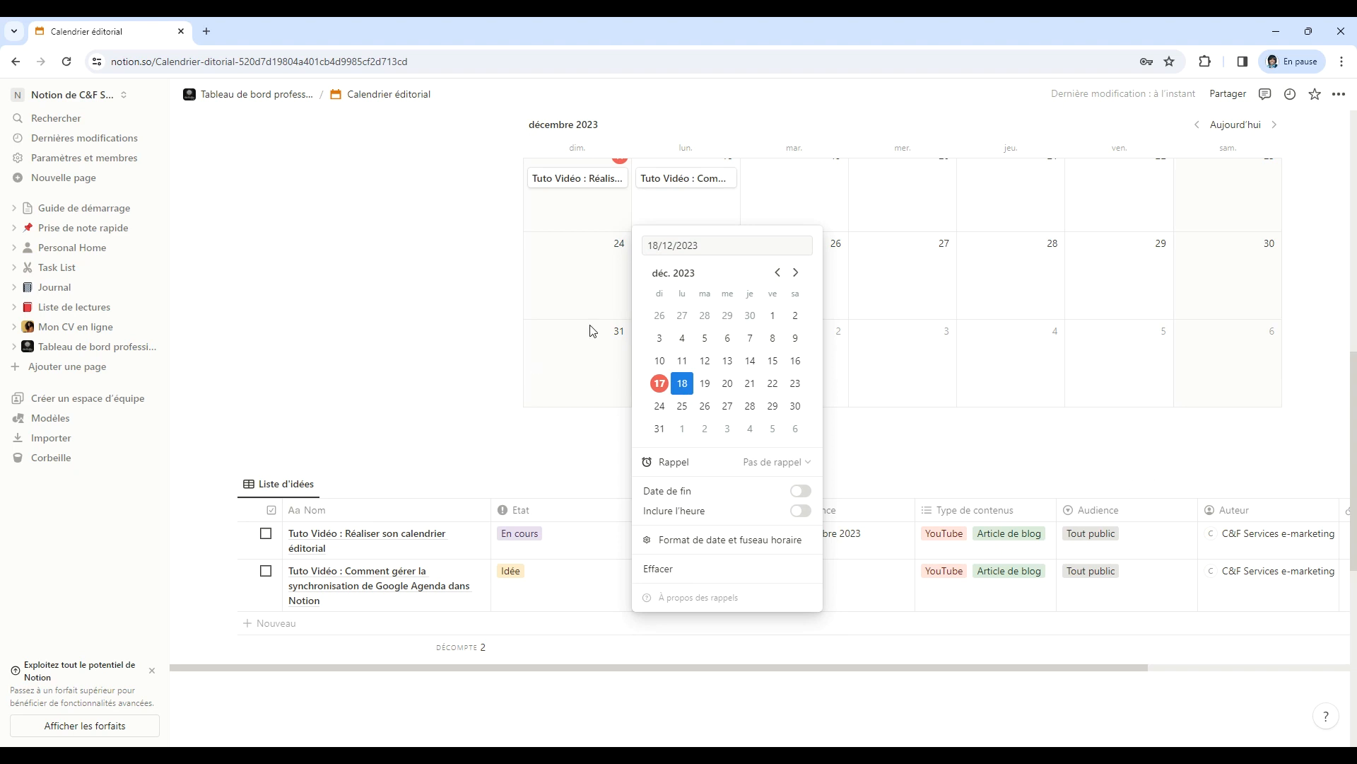
{"action": "left_click", "coordinate": [456, 288]}
Reschedule the second idea to 19 December by moving its card in the calendar view.
{"action": "scroll", "coordinate": [715, 373], "scroll_direction": "up", "scroll_amount": 3}
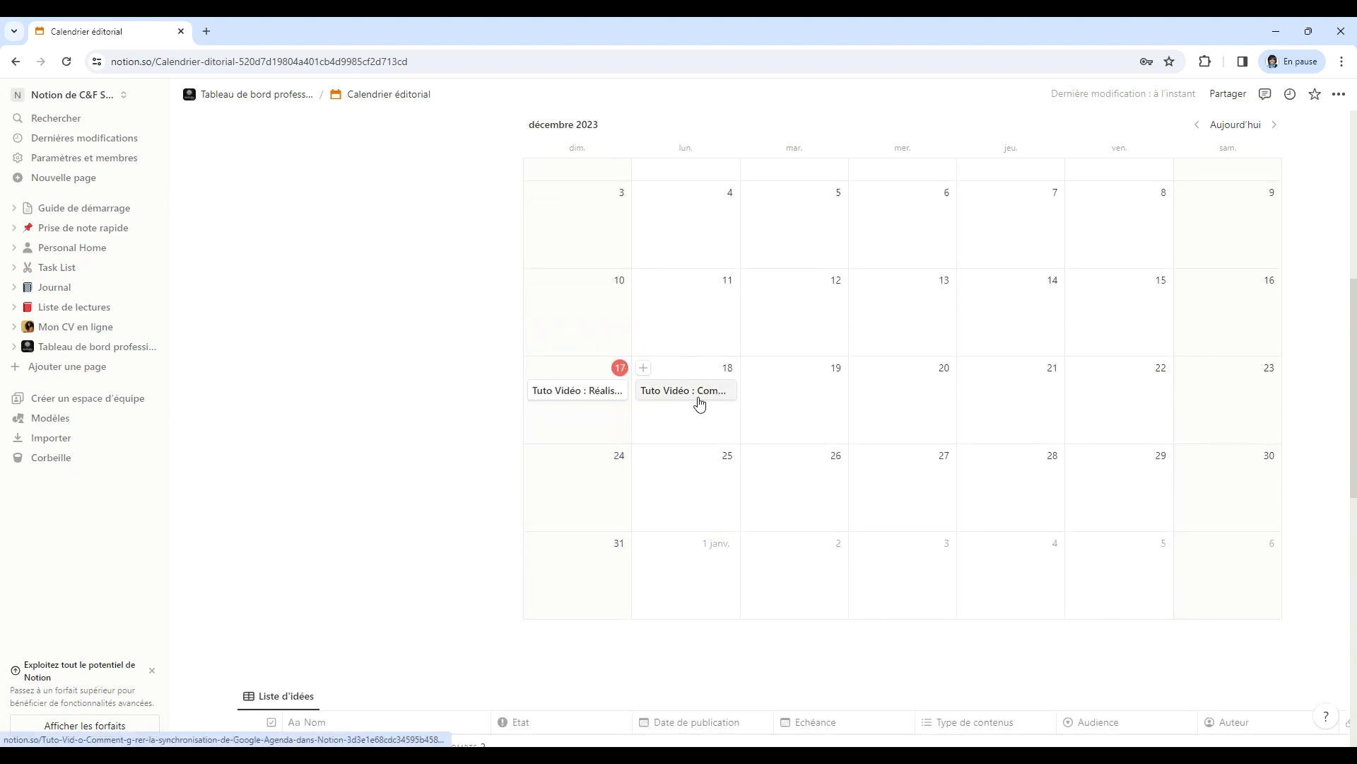
{"action": "left_click_drag", "start_coordinate": [712, 396], "coordinate": [813, 396]}
{"action": "scroll", "coordinate": [827, 437], "scroll_direction": "down", "scroll_amount": 2}
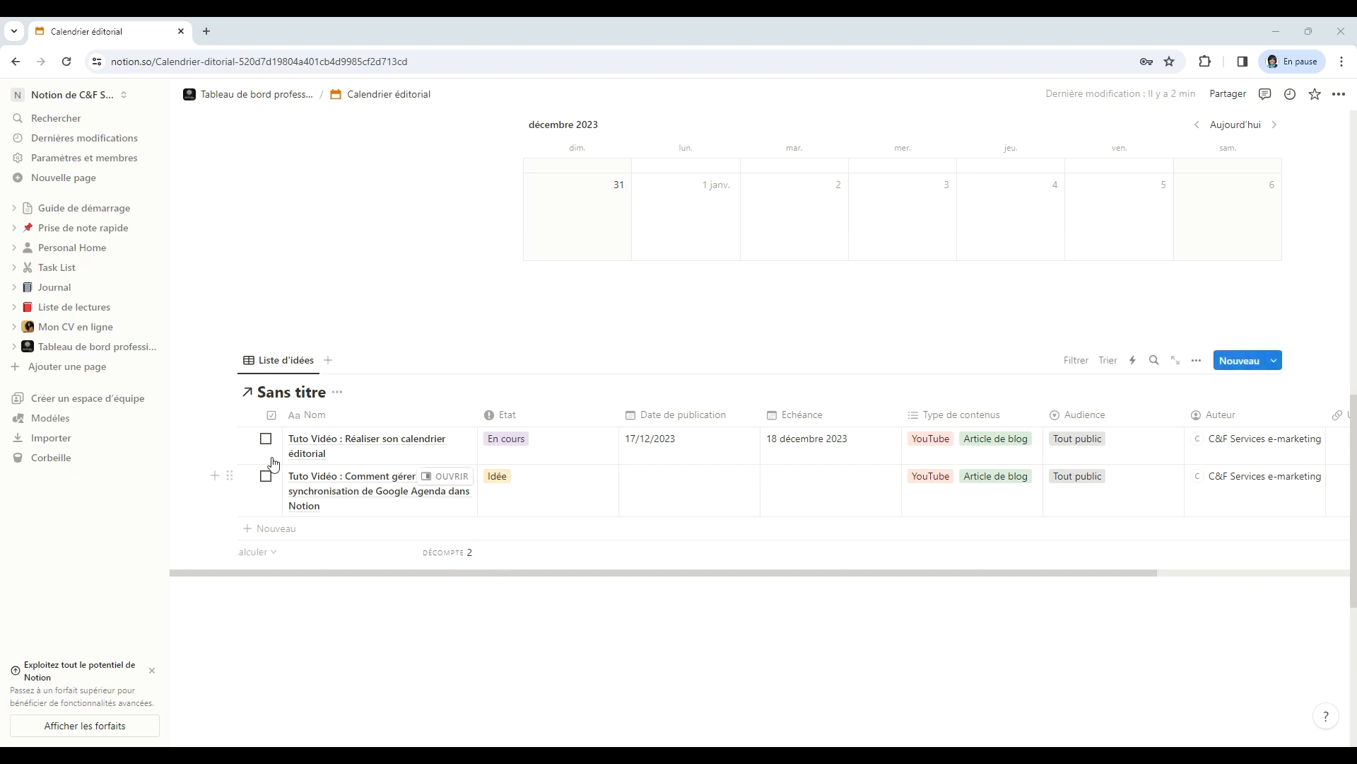
Move the idea table under the "Liste d'idée" heading beside the calendar and widen its Nom column to fill the column.
{"action": "left_click_drag", "start_coordinate": [227, 376], "coordinate": [259, 412]}
{"action": "scroll", "coordinate": [252, 361], "scroll_direction": "up", "scroll_amount": 5}
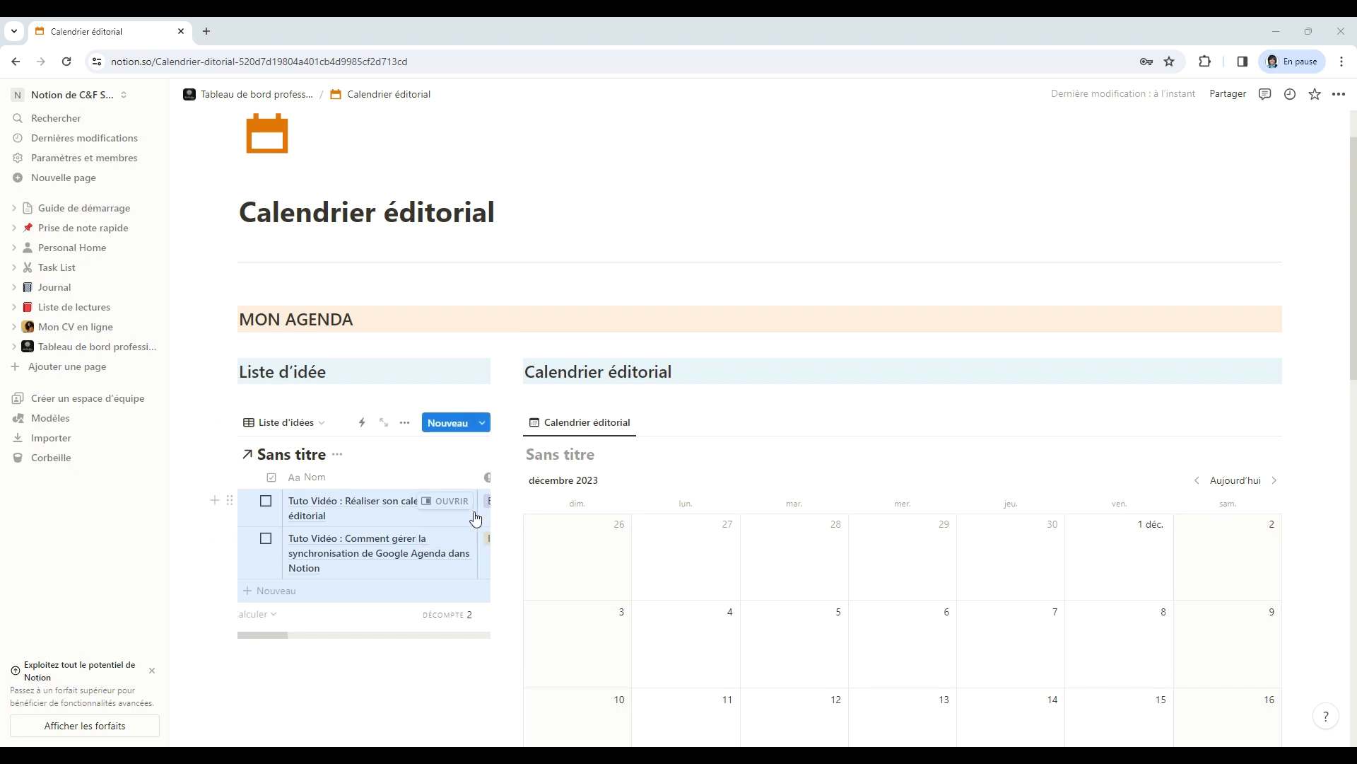
{"action": "left_click_drag", "start_coordinate": [476, 469], "coordinate": [493, 471]}
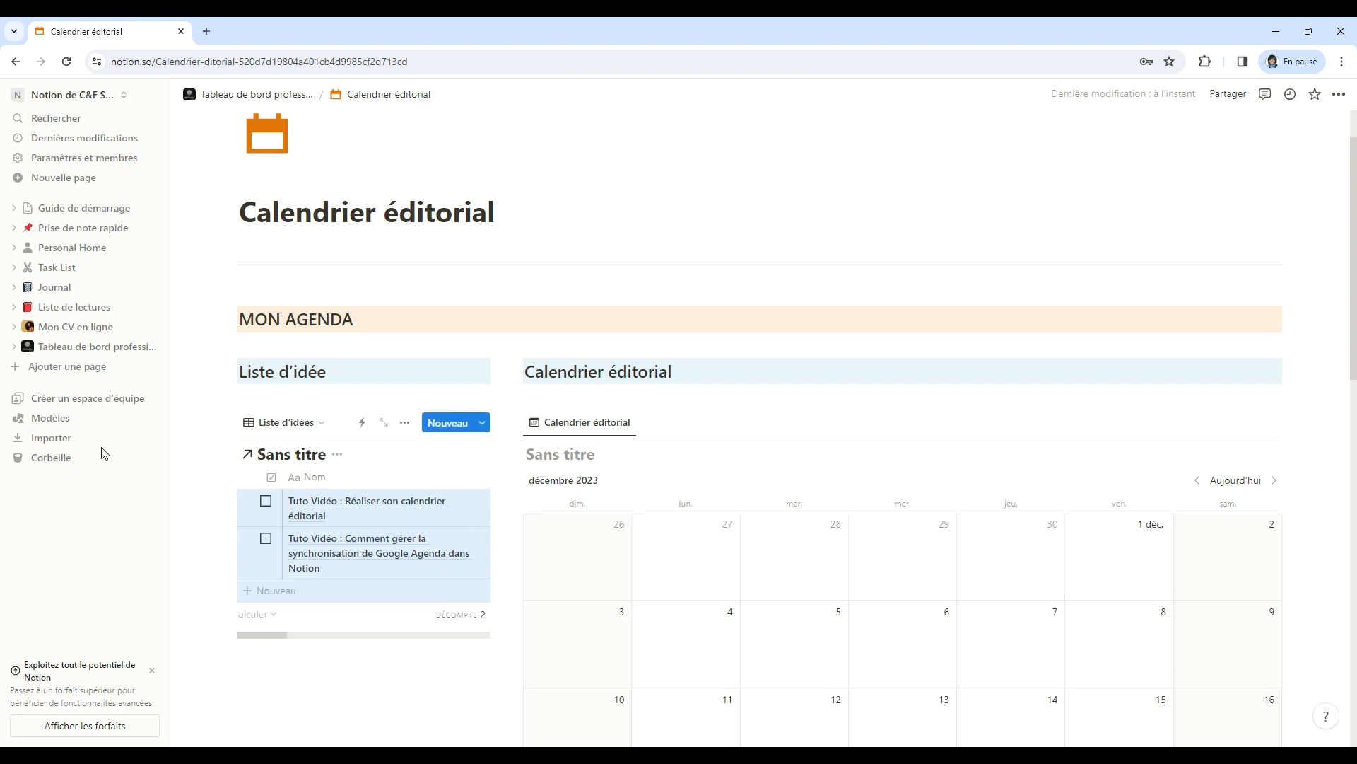
{"action": "scroll", "coordinate": [295, 372], "scroll_direction": "down", "scroll_amount": 3}
{"action": "scroll", "coordinate": [306, 375], "scroll_direction": "up", "scroll_amount": 1}
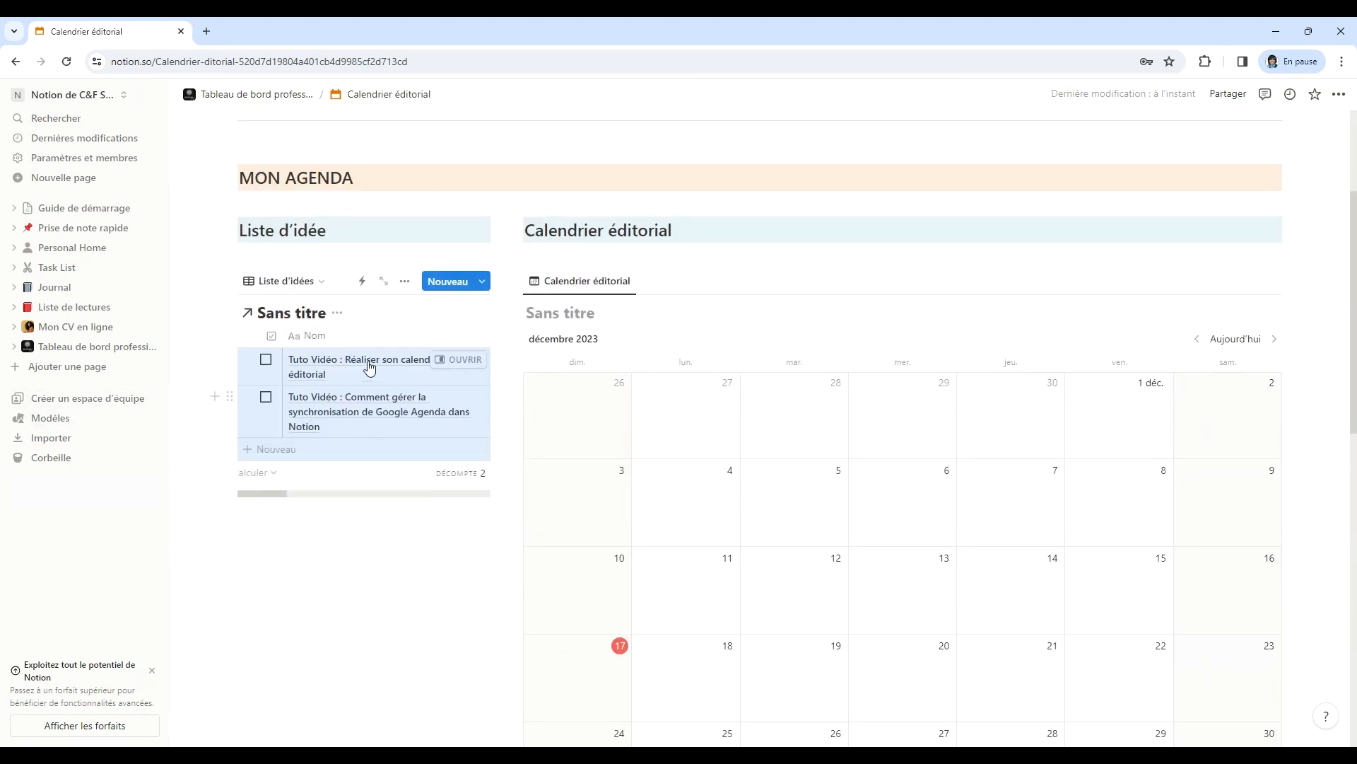
{"action": "scroll", "coordinate": [792, 360], "scroll_direction": "down", "scroll_amount": 3}
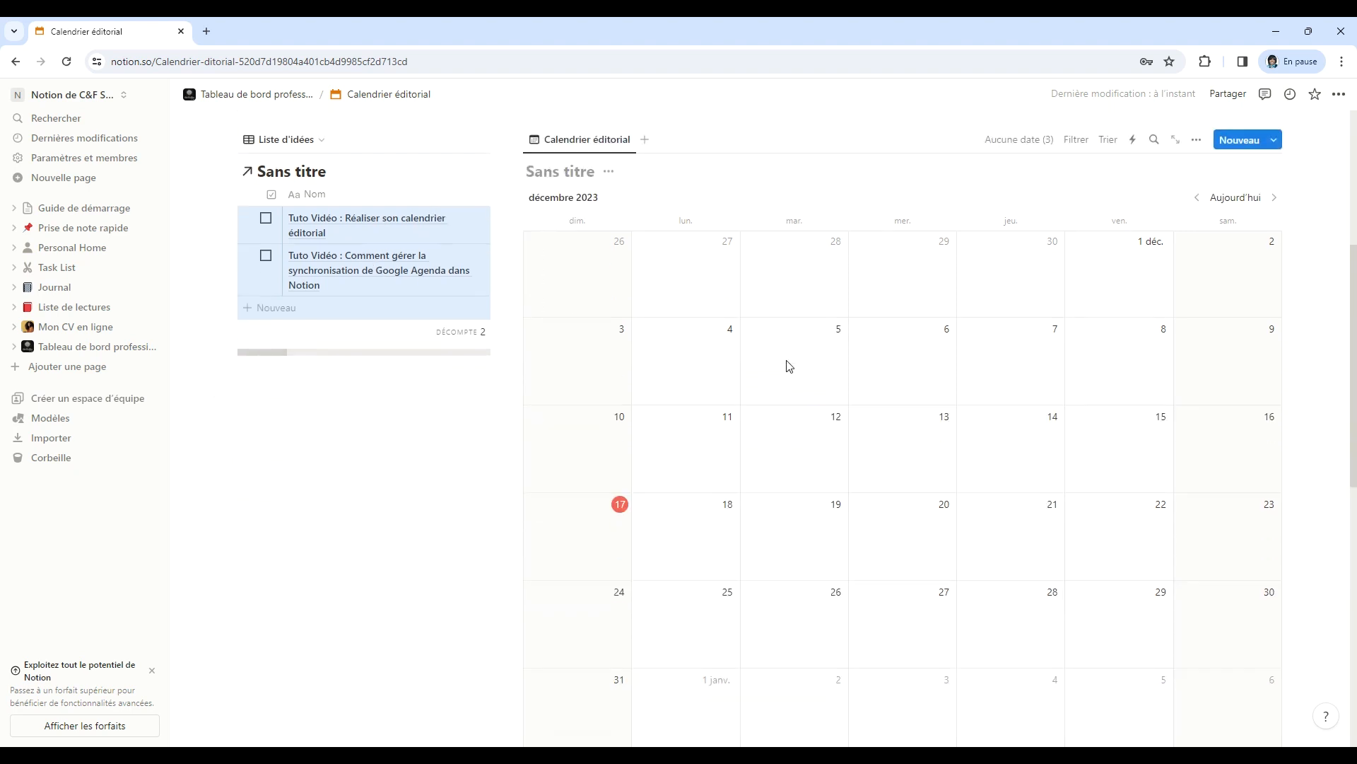
{"action": "scroll", "coordinate": [790, 365], "scroll_direction": "up", "scroll_amount": 5}
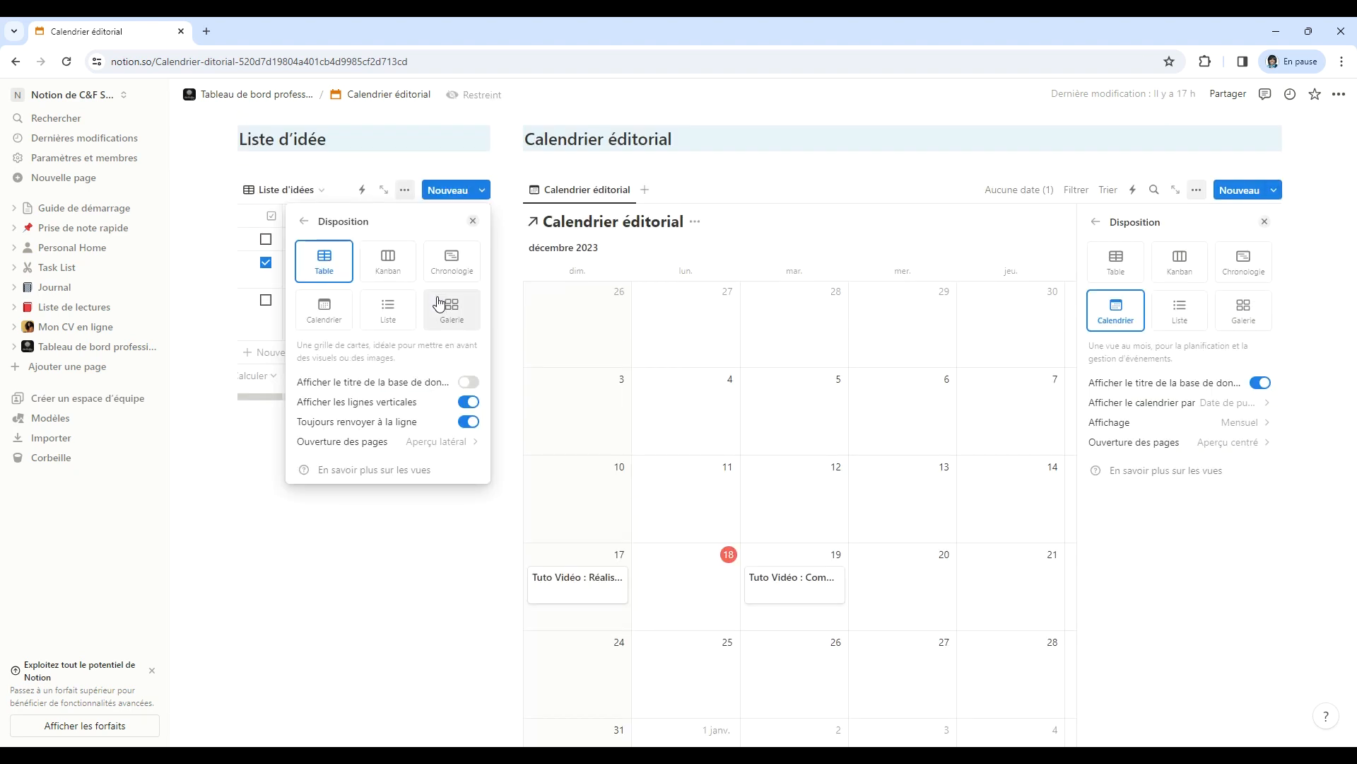
Hide the database title in both the "Liste d'idées" table view and the "Calendrier éditorial" calendar view.
{"action": "left_click", "coordinate": [467, 381]}
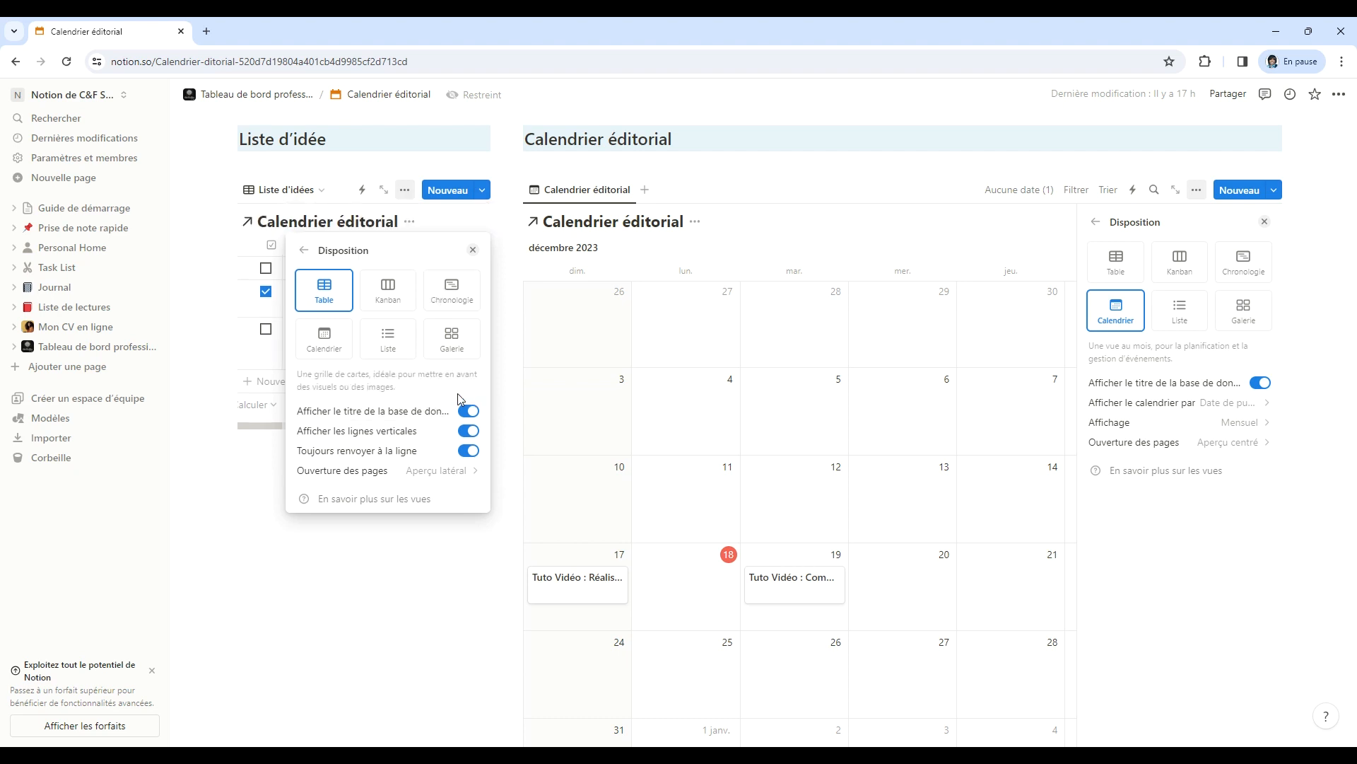
{"action": "left_click", "coordinate": [468, 410]}
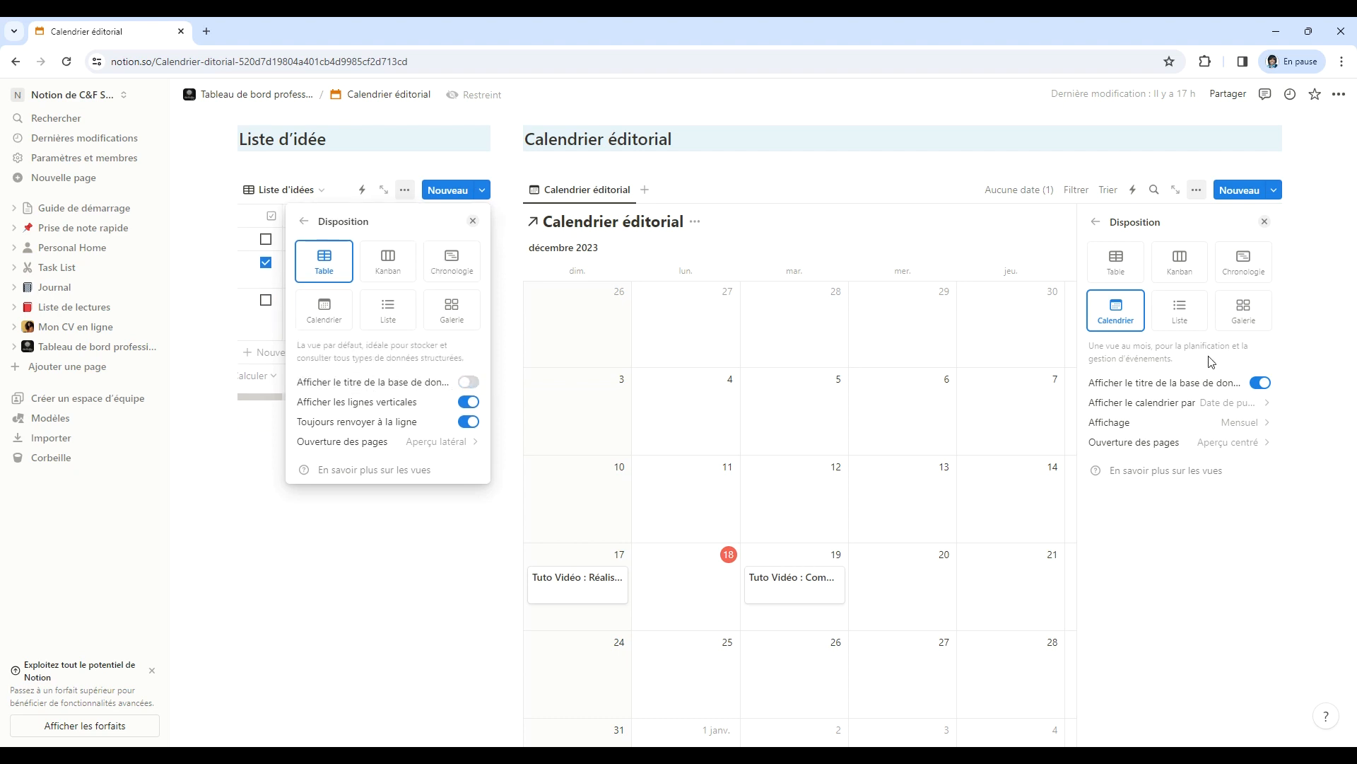
{"action": "left_click", "coordinate": [1261, 385]}
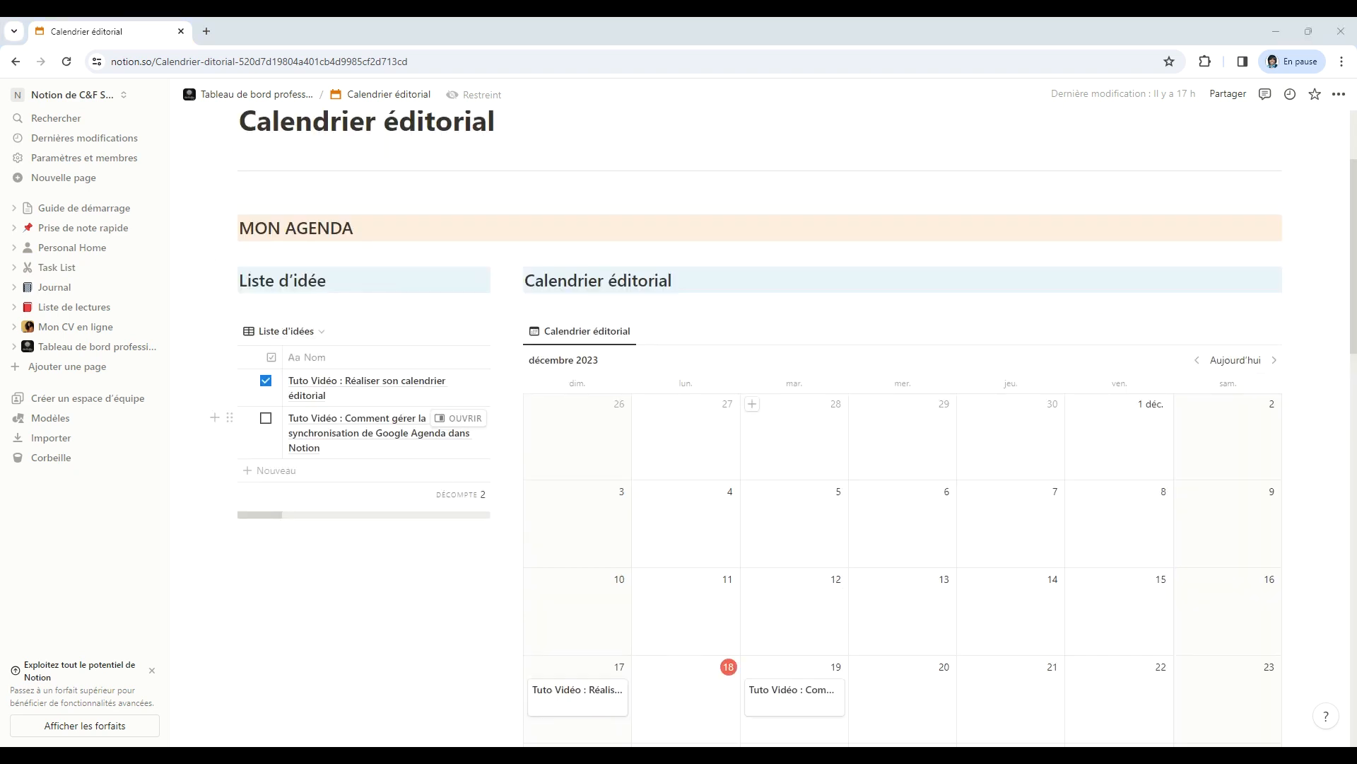
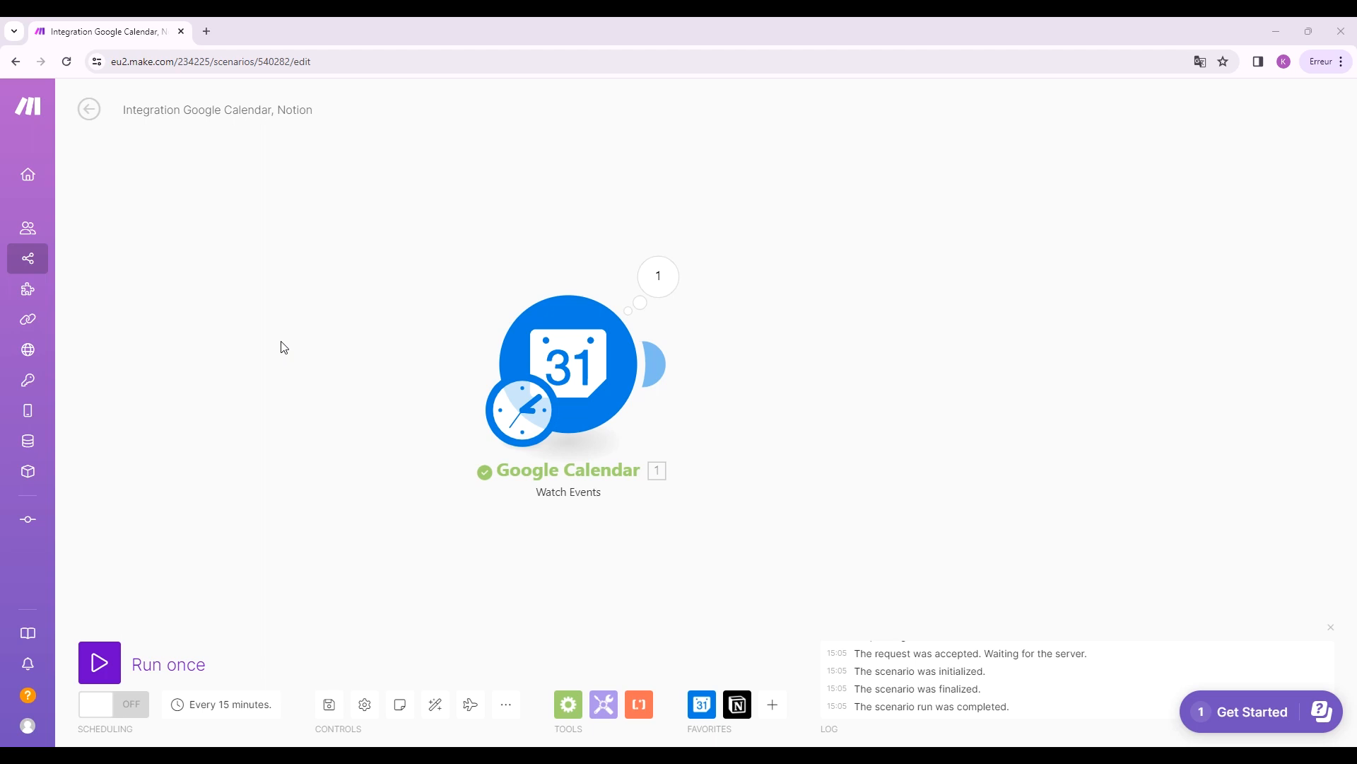
In the Make scenario, set the Google Calendar Watch Events module to the existing Google connection and primary calendar, and save its settings.
{"action": "left_click", "coordinate": [587, 354]}
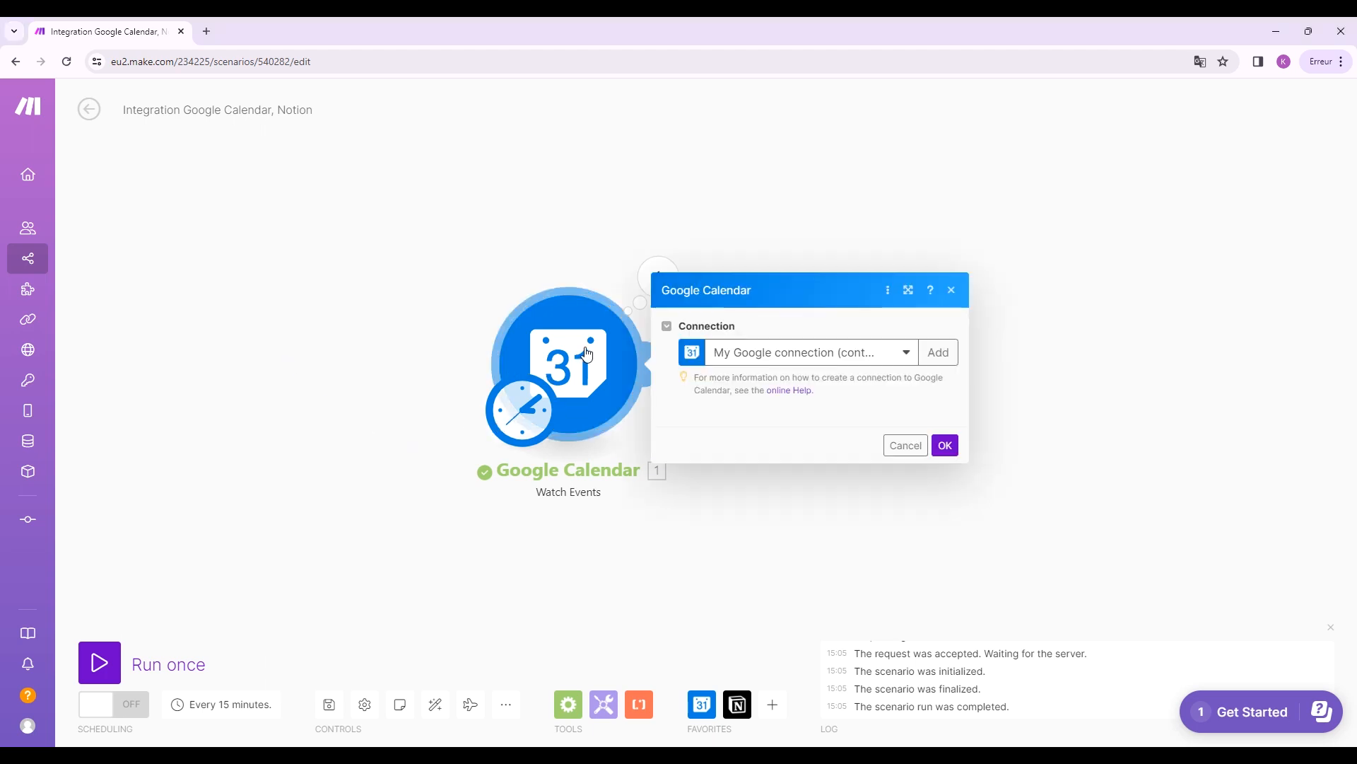
{"action": "left_click", "coordinate": [910, 179]}
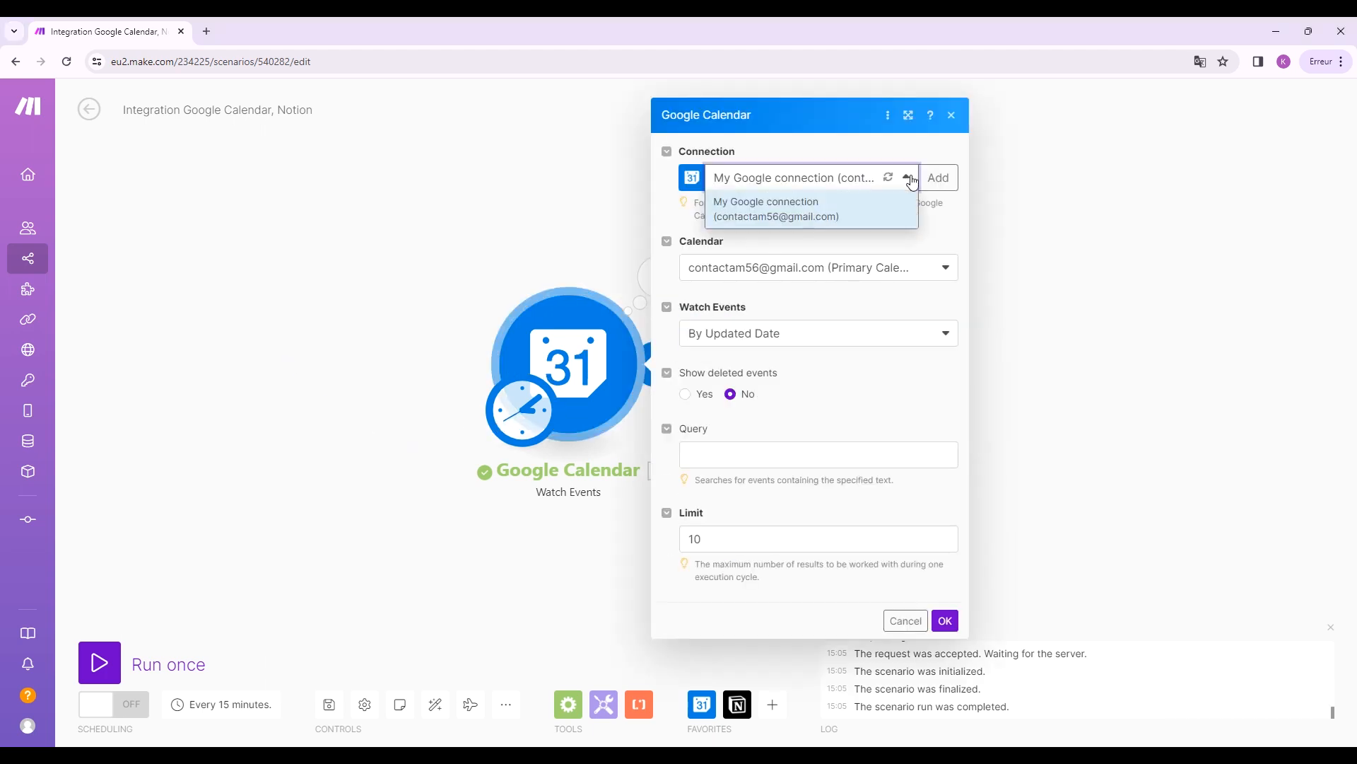
{"action": "left_click", "coordinate": [867, 215]}
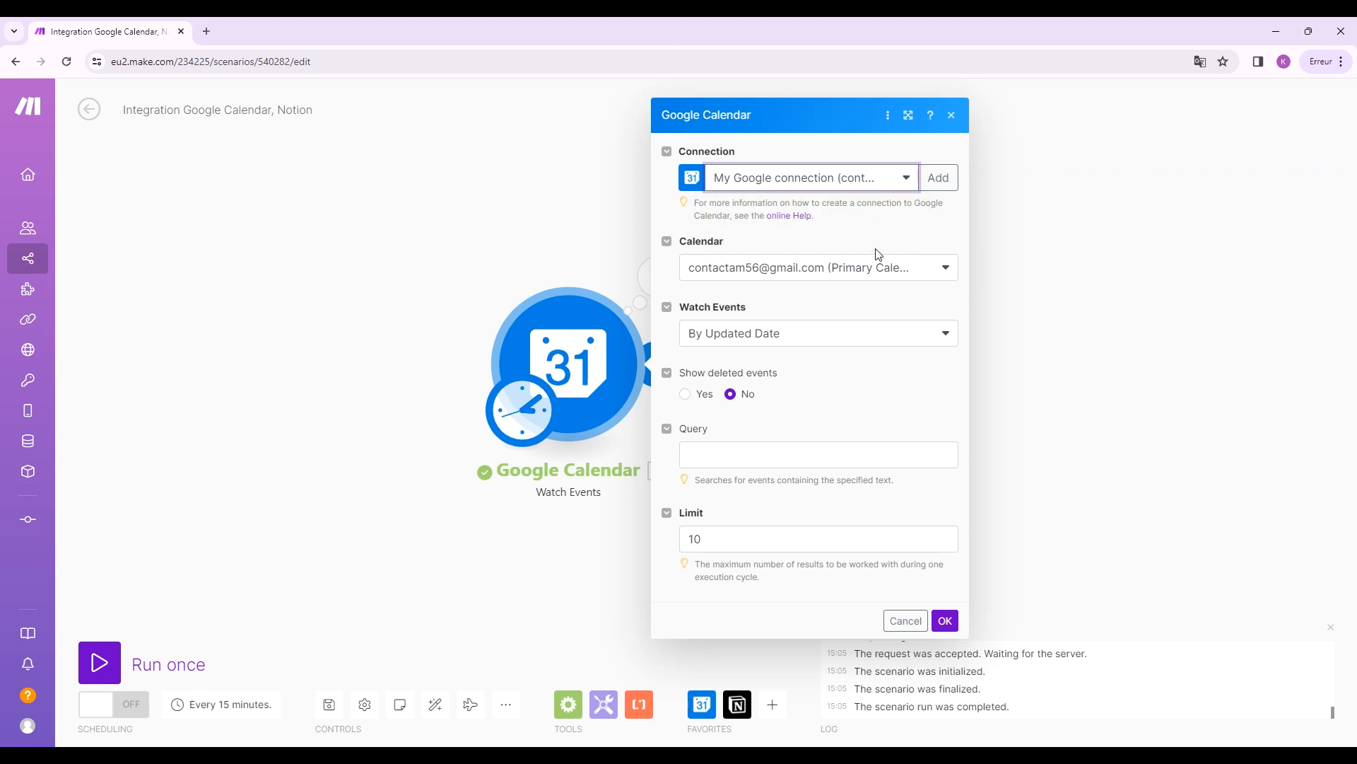
{"action": "left_click", "coordinate": [943, 277]}
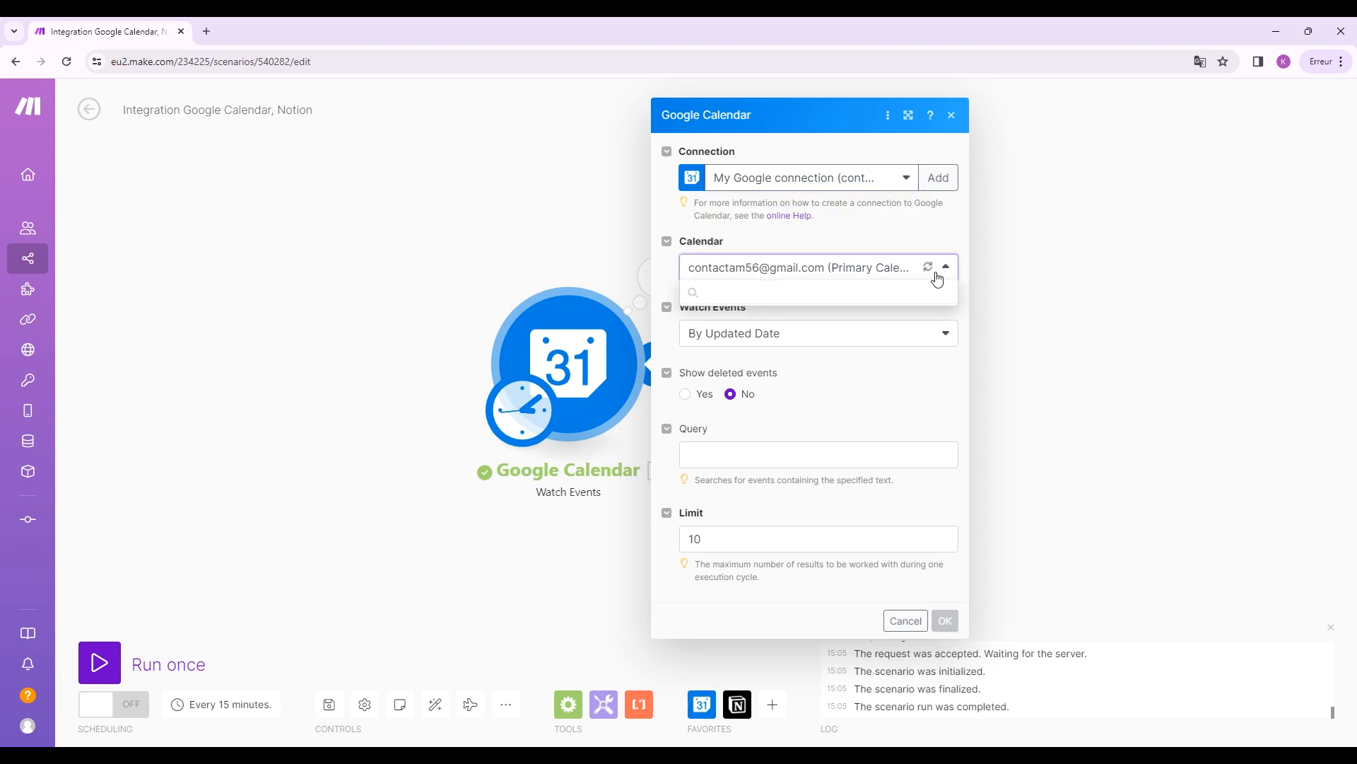
{"action": "left_click", "coordinate": [937, 273]}
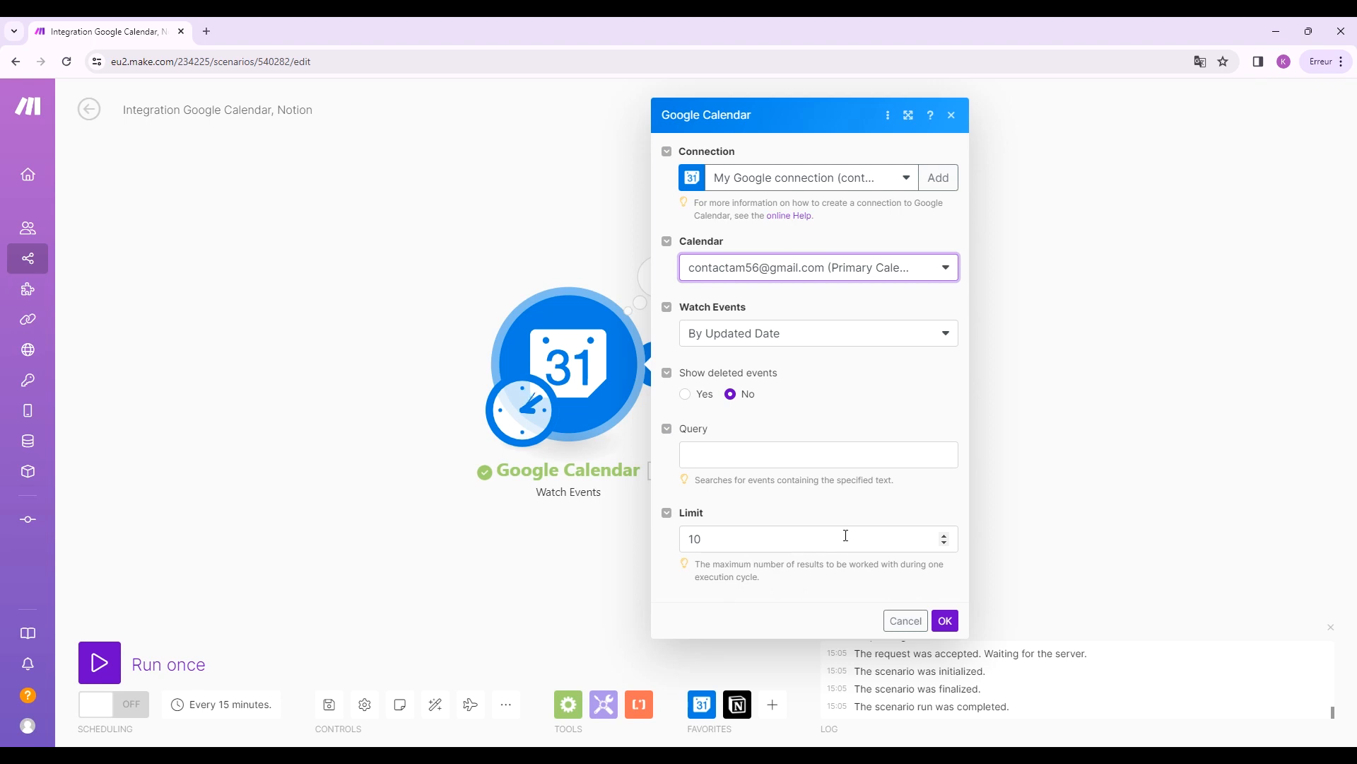
{"action": "left_click", "coordinate": [946, 622]}
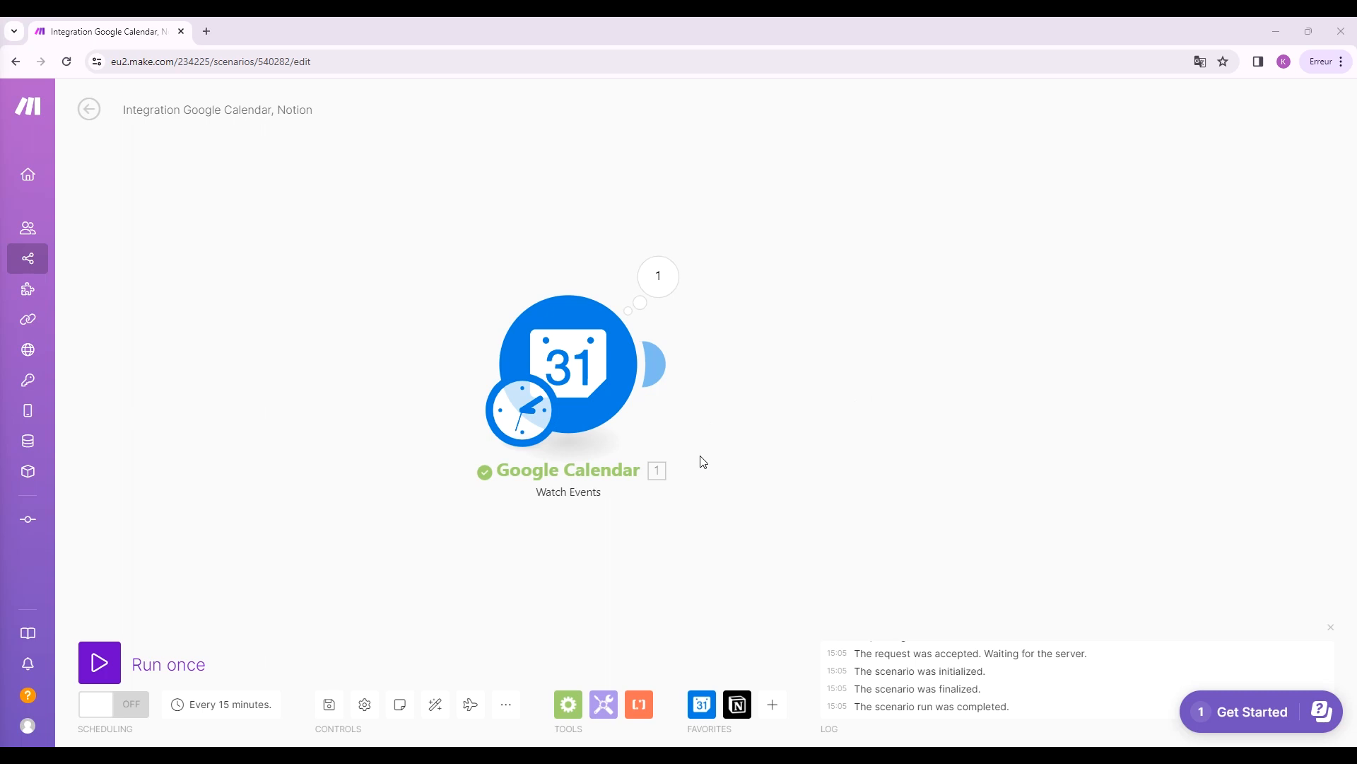
Add a Notion "Create a Database Item" module after the Google Calendar module.
{"action": "left_click", "coordinate": [657, 367]}
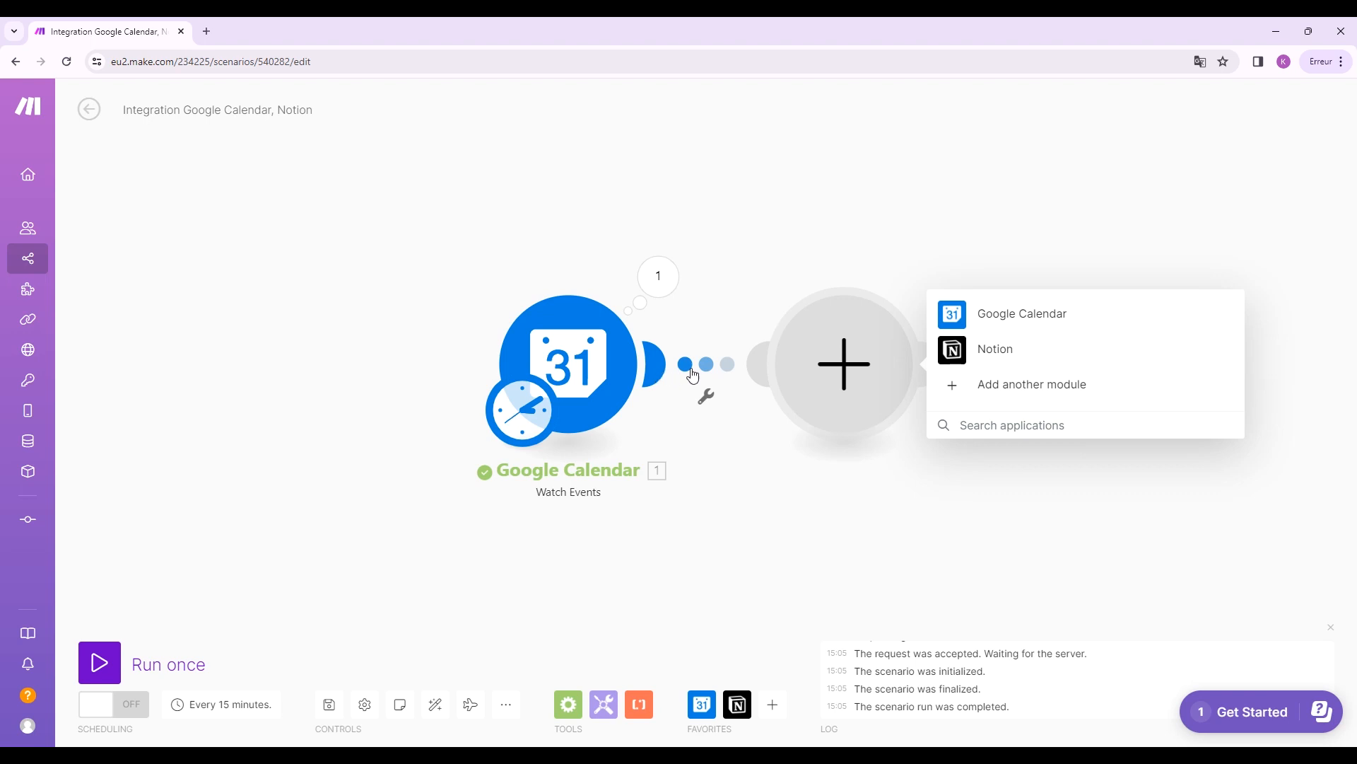
{"action": "left_click", "coordinate": [991, 357]}
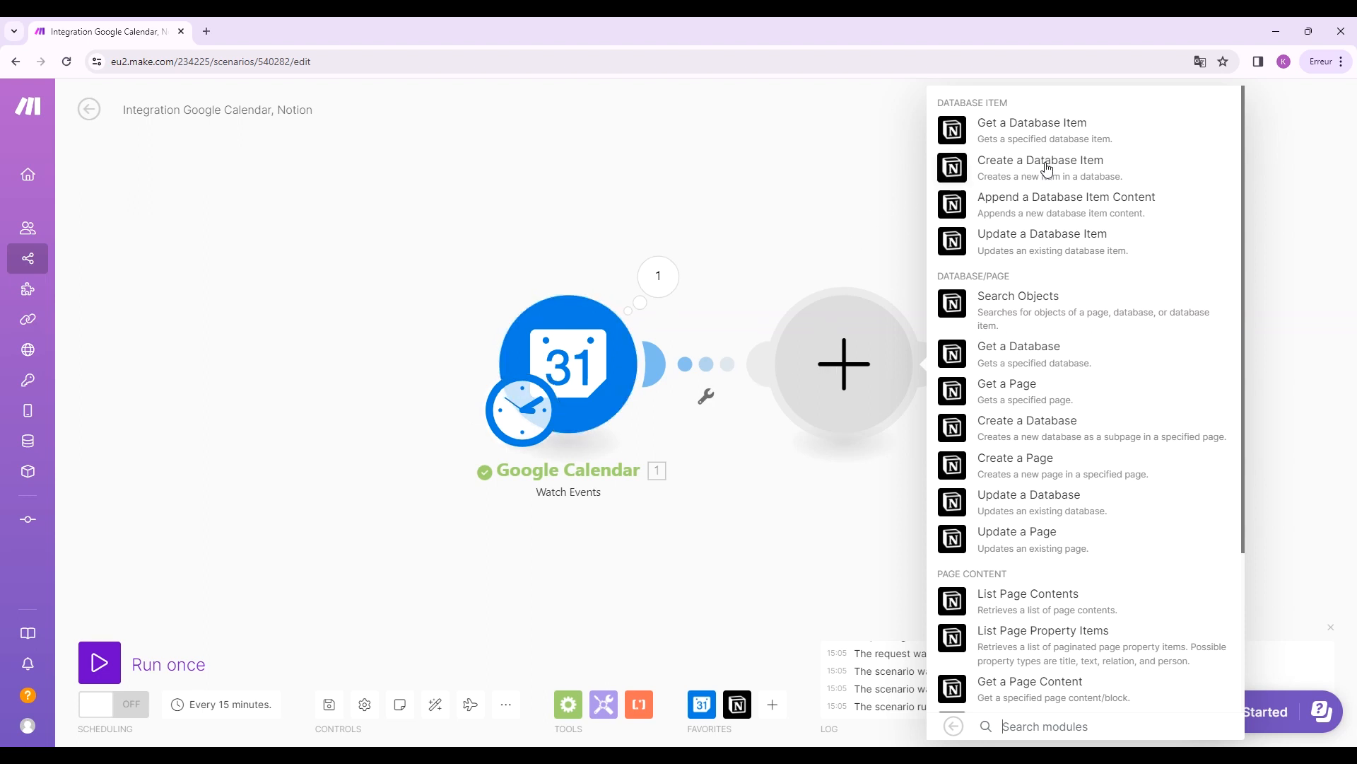
{"action": "left_click", "coordinate": [1014, 173]}
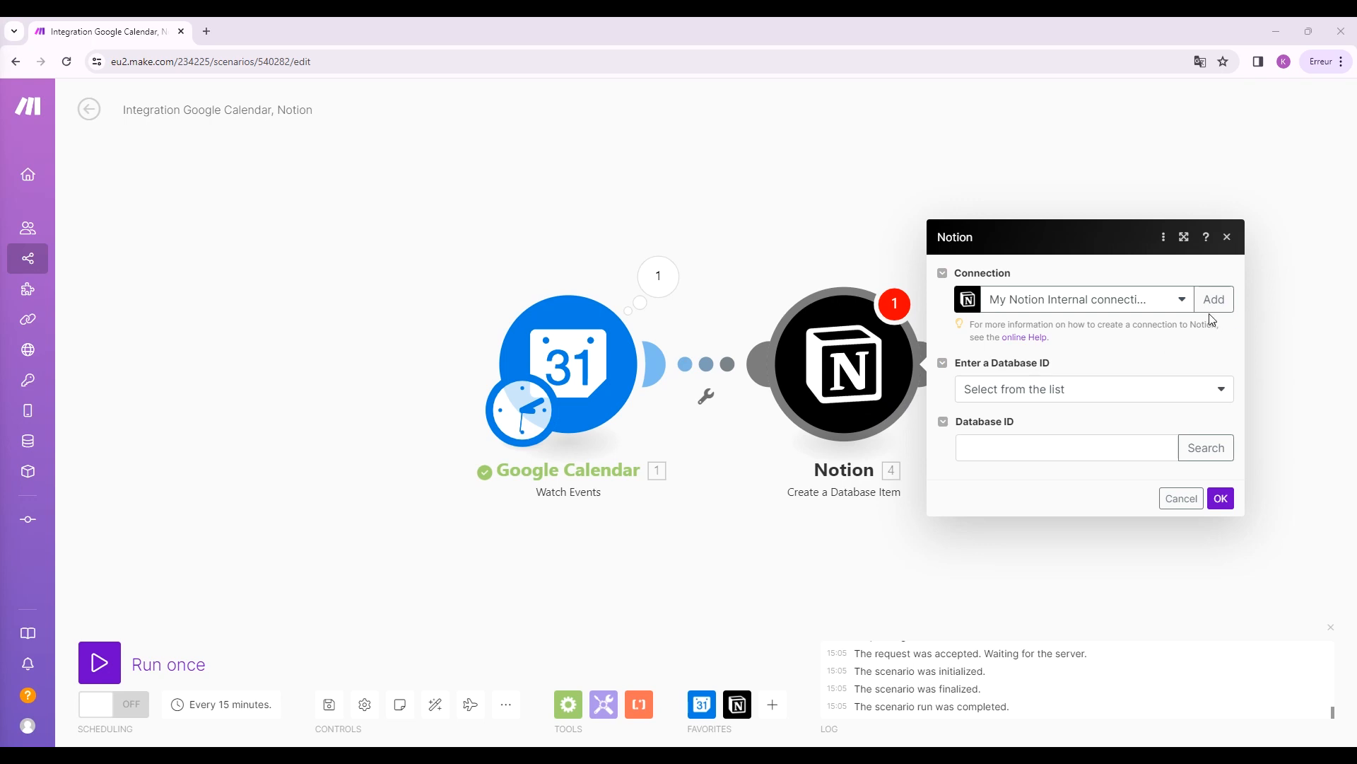
Set the Notion module to the "My Notion Public connection" and keep database ID entry as "Select from the list".
{"action": "left_click", "coordinate": [1182, 303]}
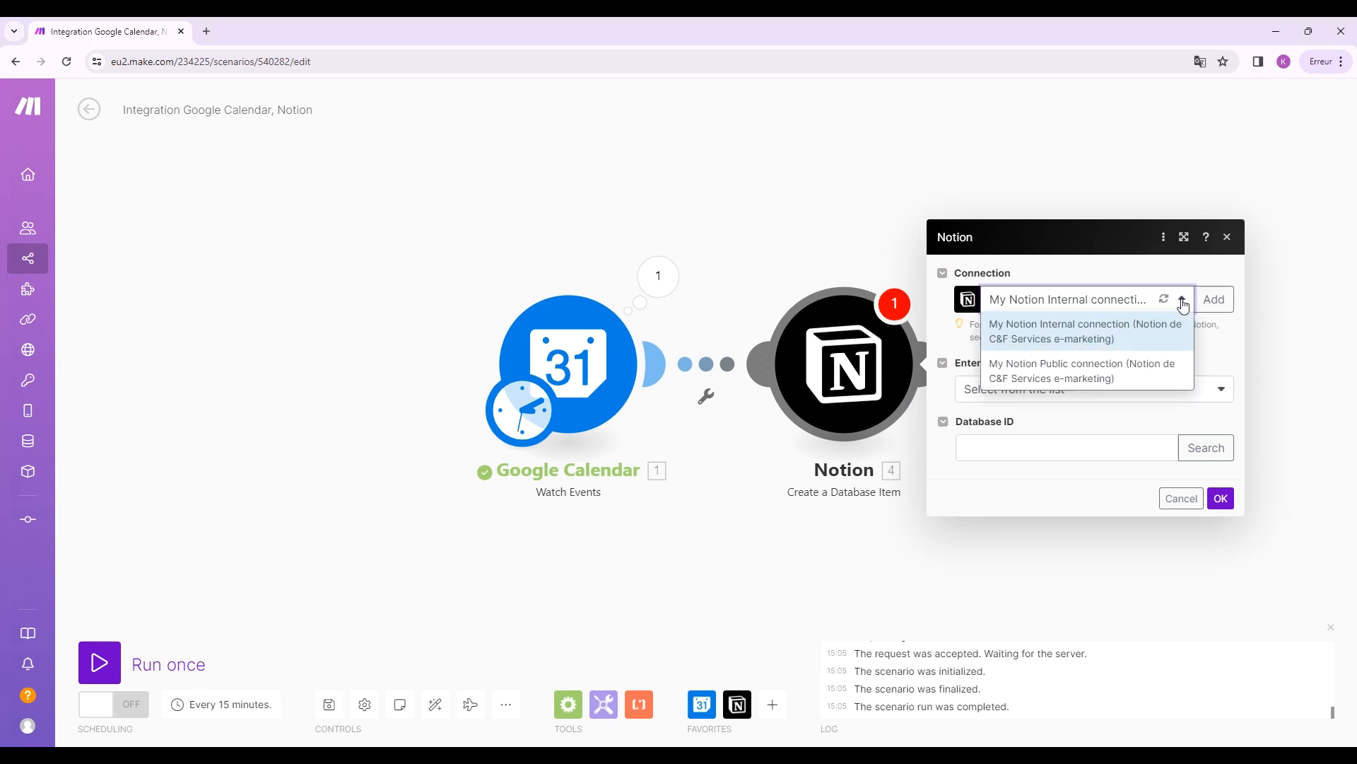
{"action": "left_click", "coordinate": [1125, 378]}
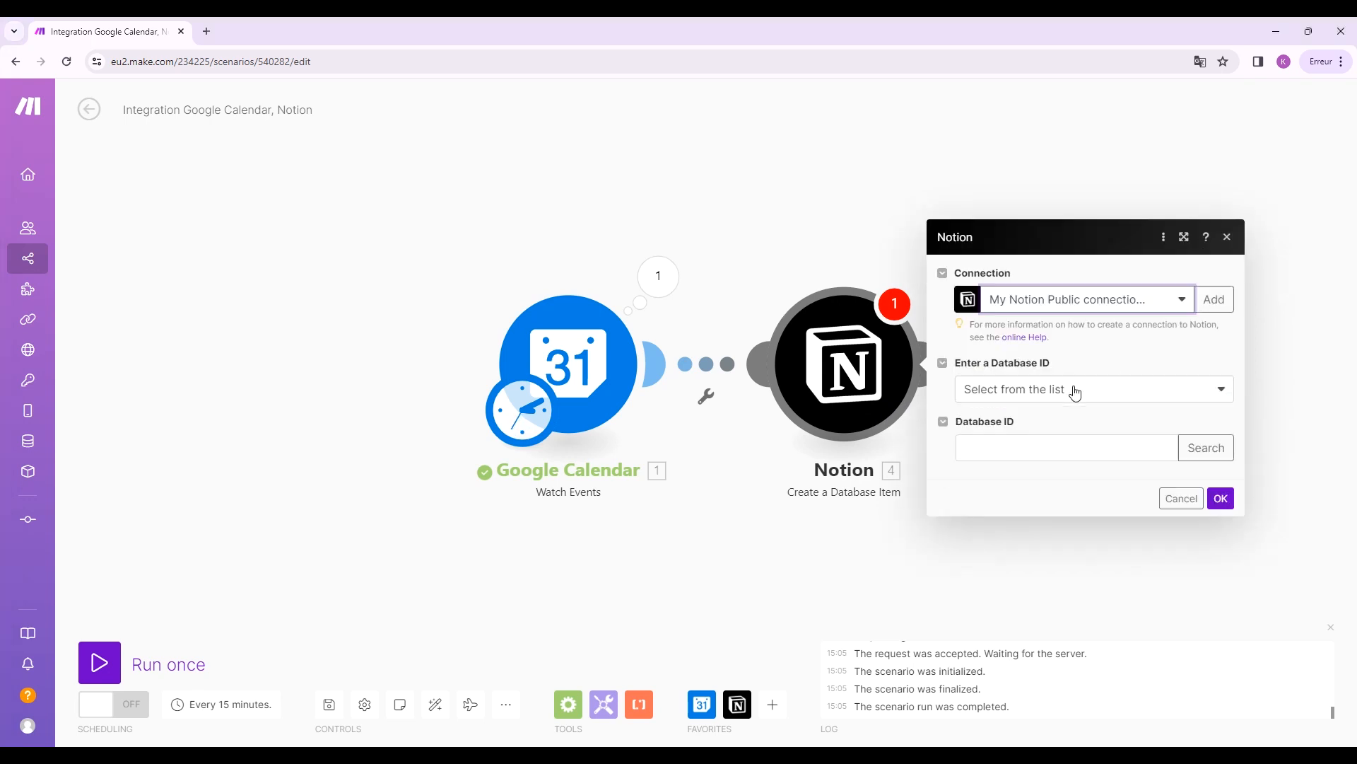
{"action": "left_click", "coordinate": [1221, 392]}
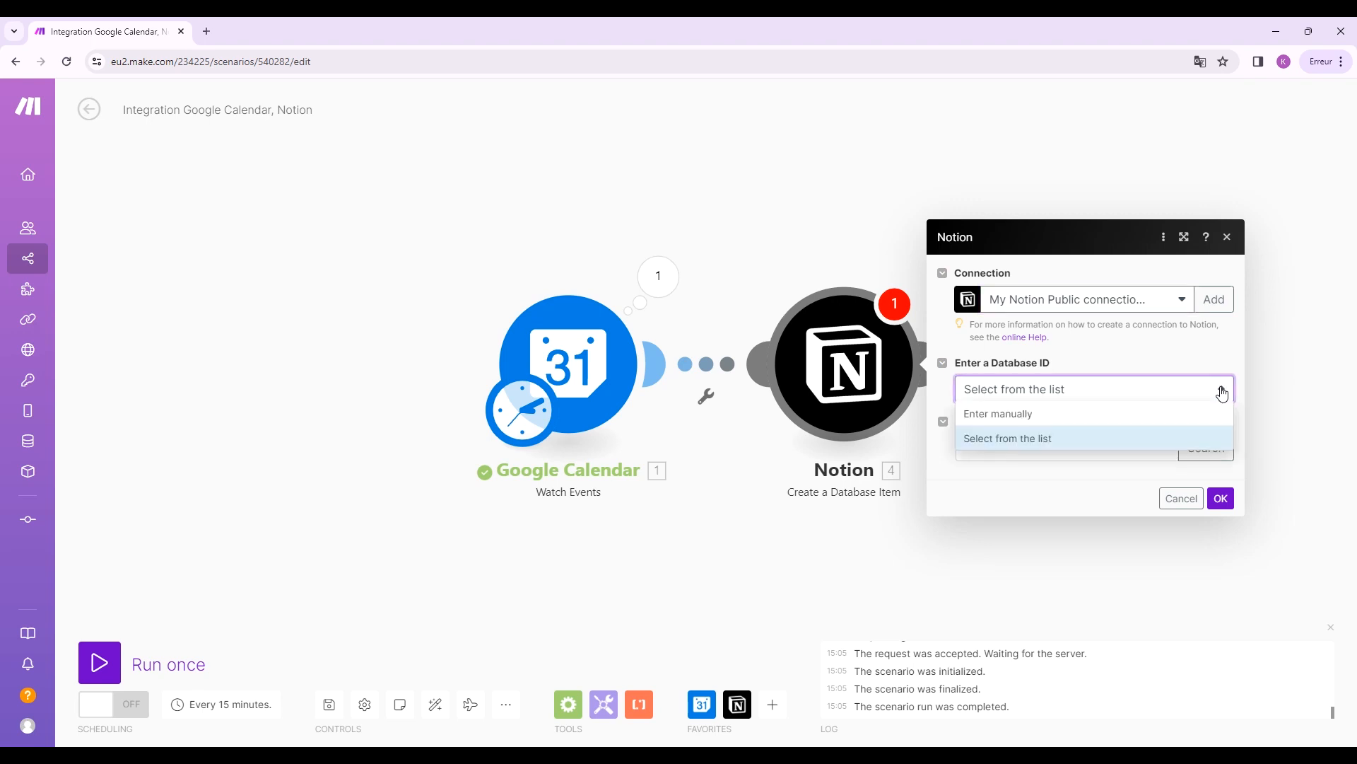
{"action": "left_click", "coordinate": [1222, 393]}
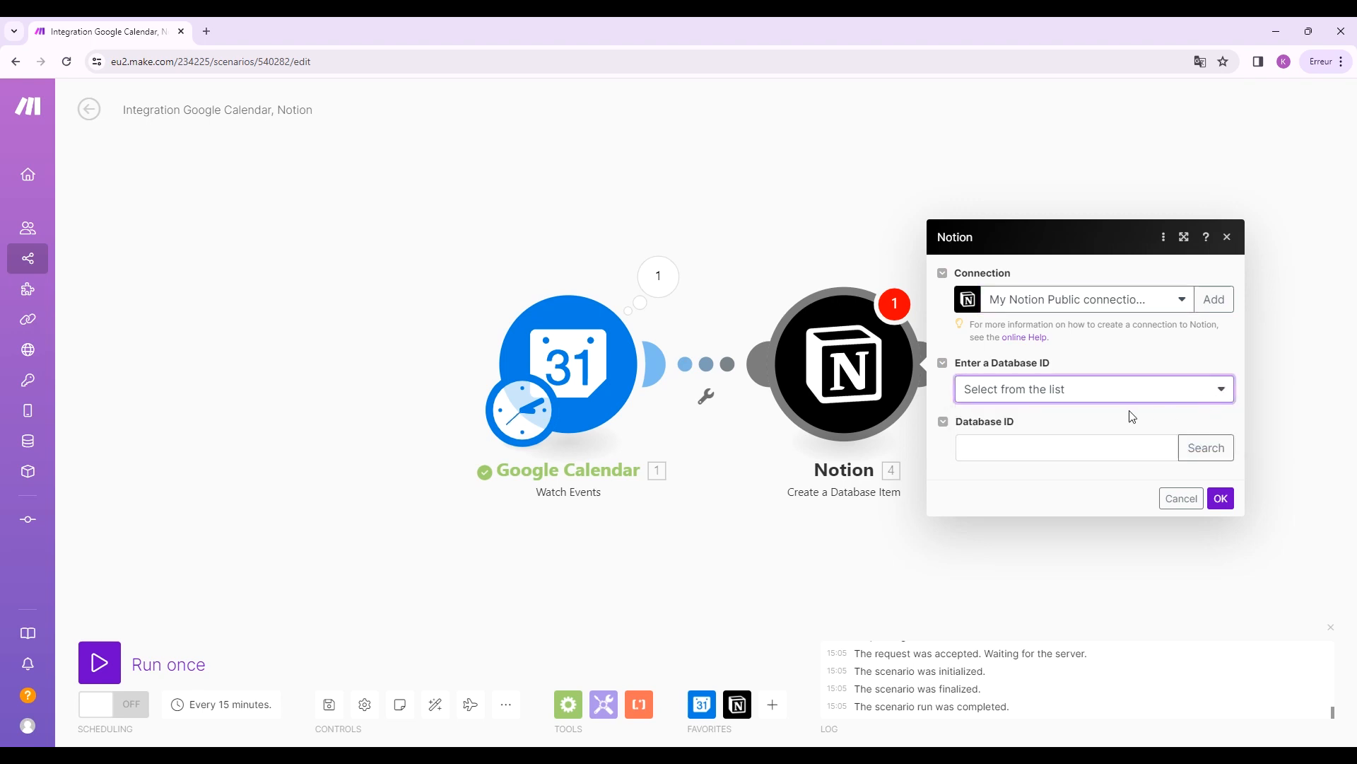
Search for "calendrier éditorial" and use that database's ID as the Notion module's target database.
{"action": "left_click", "coordinate": [1206, 449]}
{"action": "left_click", "coordinate": [1105, 447]}
{"action": "type", "text": "calendreer"}
{"action": "key", "text": "BackSpace"}
{"action": "key", "text": "BackSpace"}
{"action": "type", "text": "ier éditorial"}
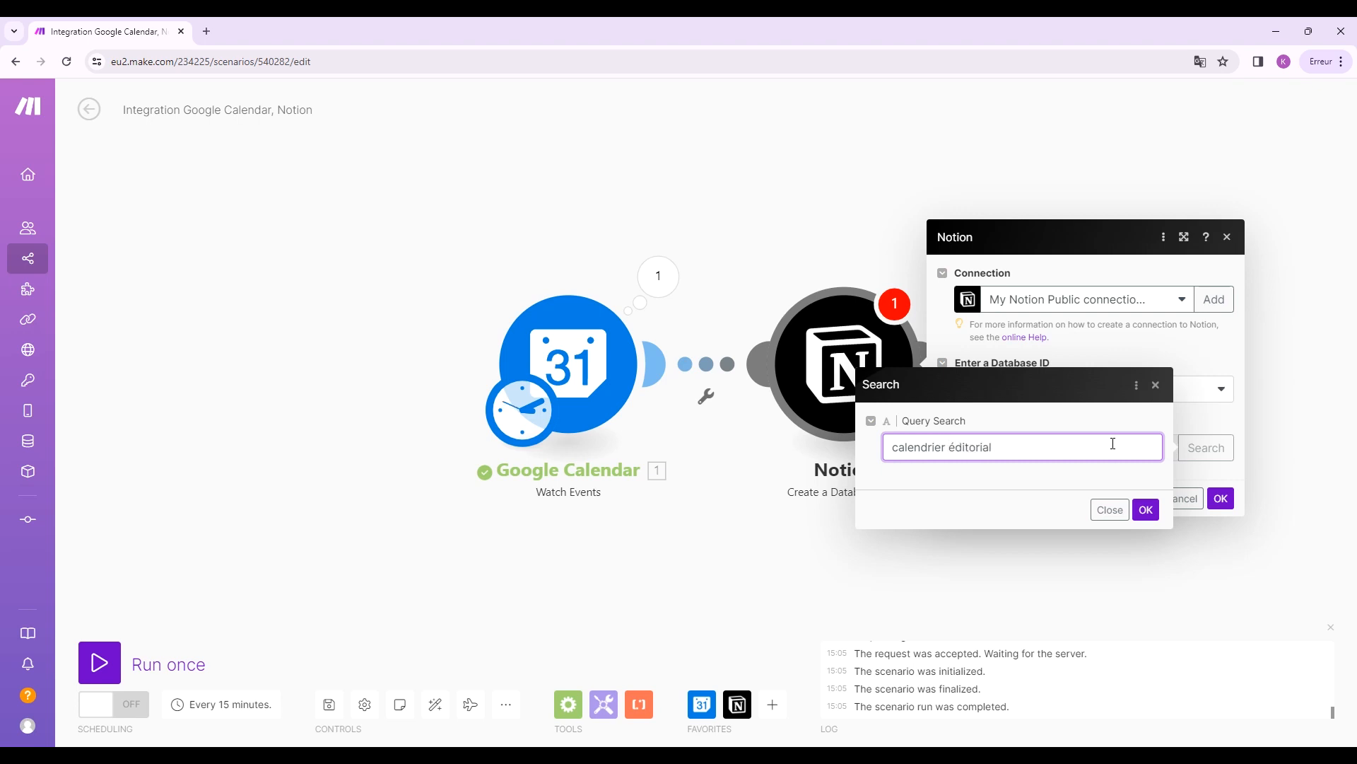
{"action": "left_click", "coordinate": [1145, 509]}
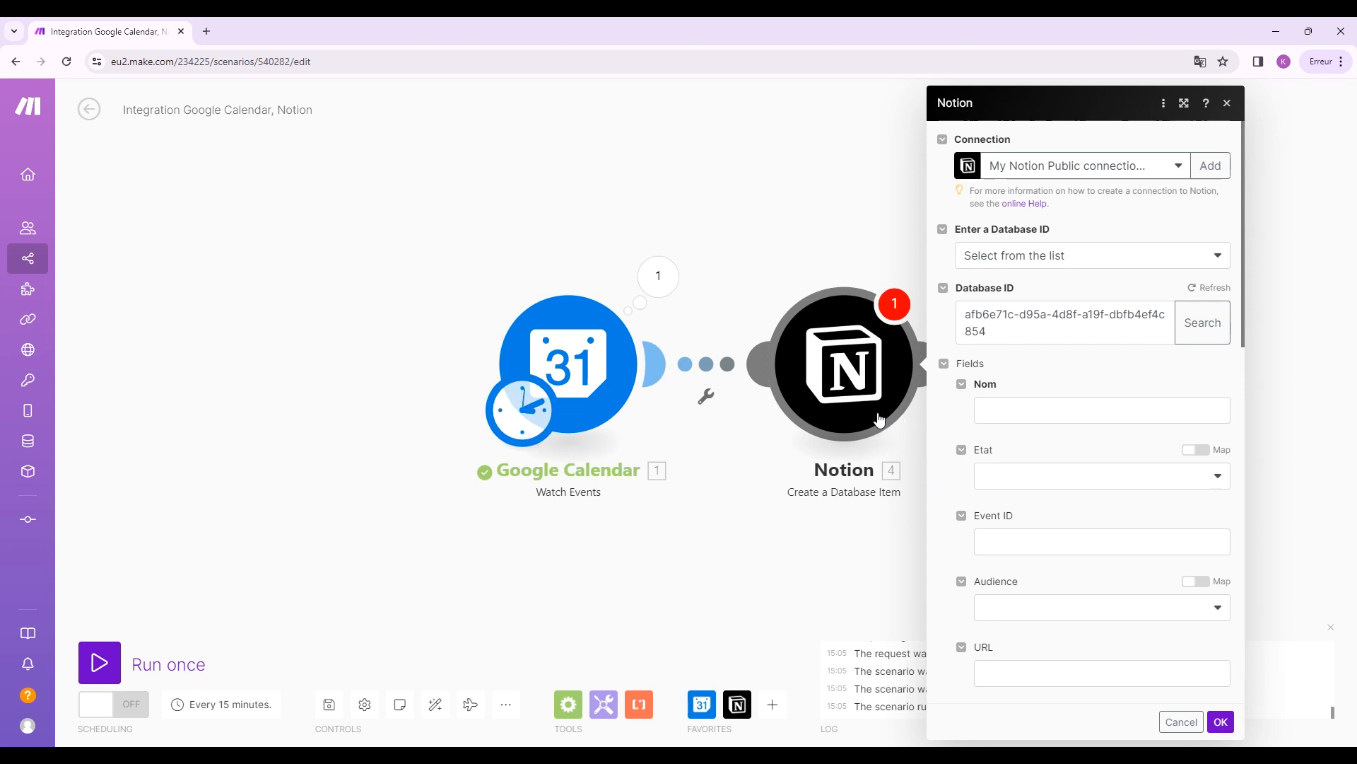
Map the Notion Nom field to the Google Calendar event's Summary.
{"action": "left_click", "coordinate": [1011, 411]}
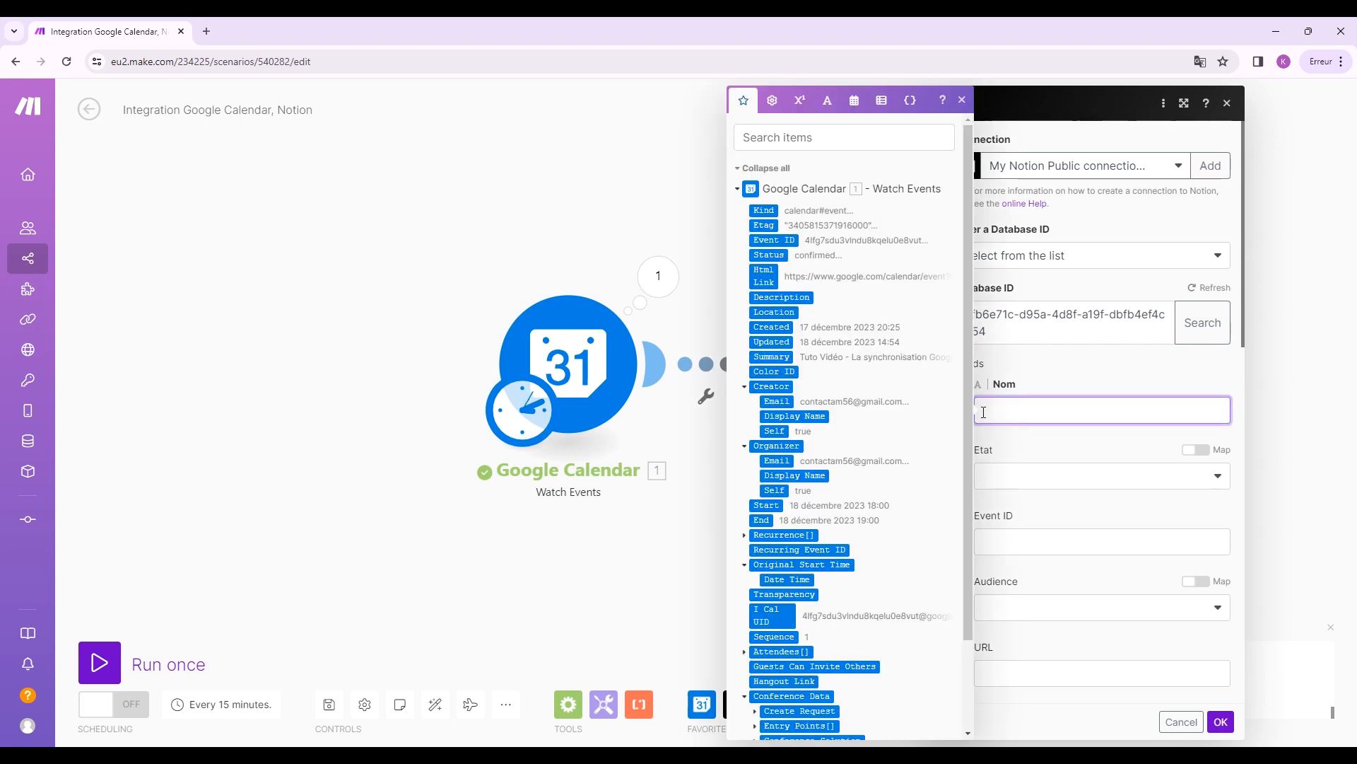
{"action": "left_click", "coordinate": [789, 357]}
{"action": "left_click", "coordinate": [1125, 444]}
Map the Echéance property's Start Time and End Time to the Google Calendar event's Start and End.
{"action": "scroll", "coordinate": [1125, 438], "scroll_direction": "down", "scroll_amount": 2}
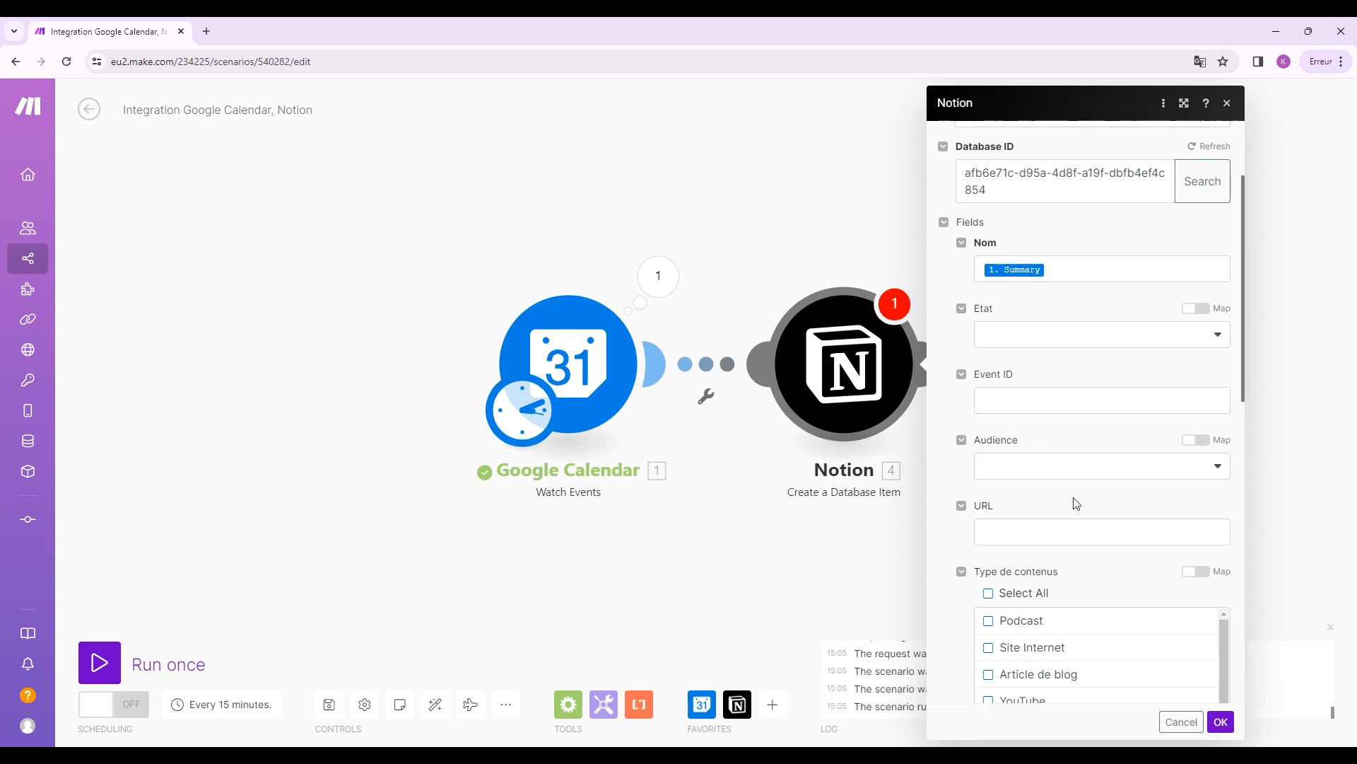
{"action": "scroll", "coordinate": [1075, 501], "scroll_direction": "down", "scroll_amount": 5}
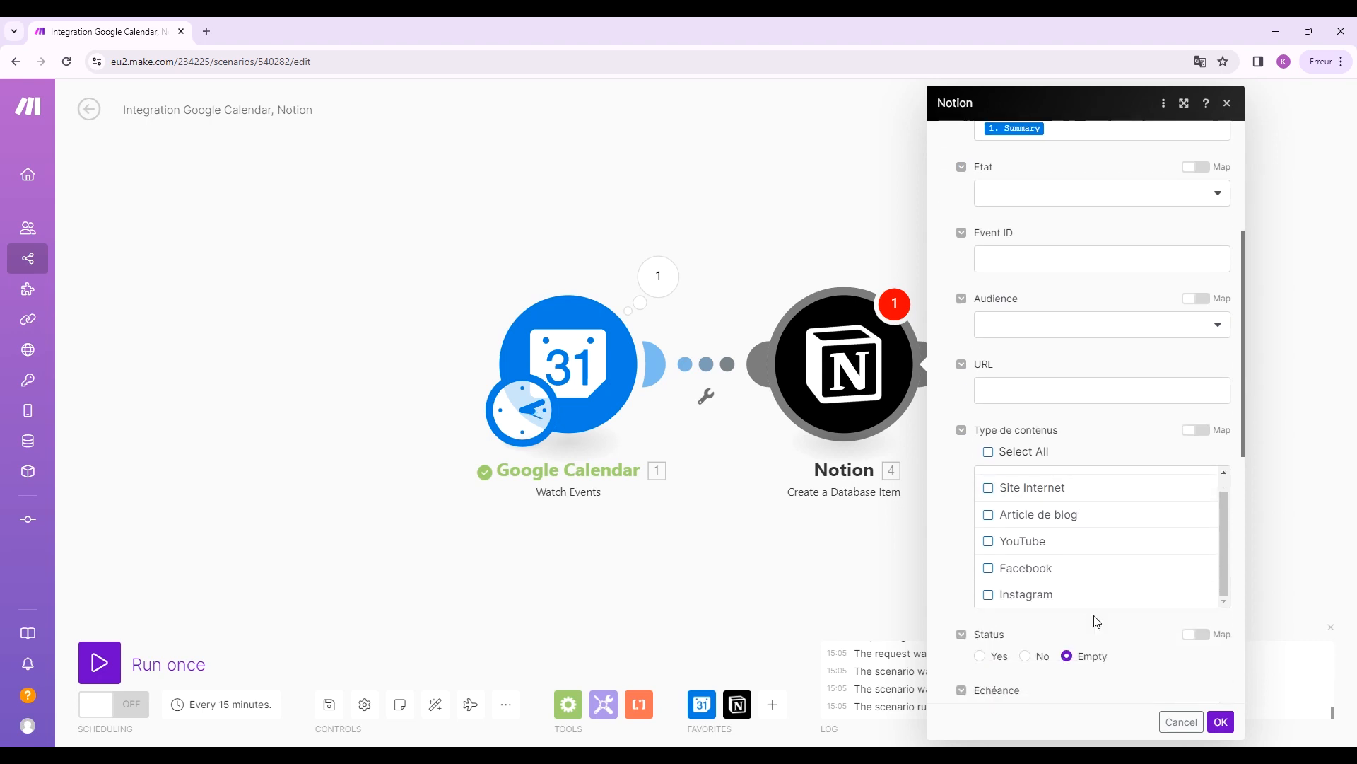
{"action": "scroll", "coordinate": [1117, 614], "scroll_direction": "down", "scroll_amount": 2}
{"action": "scroll", "coordinate": [1135, 609], "scroll_direction": "down", "scroll_amount": 3}
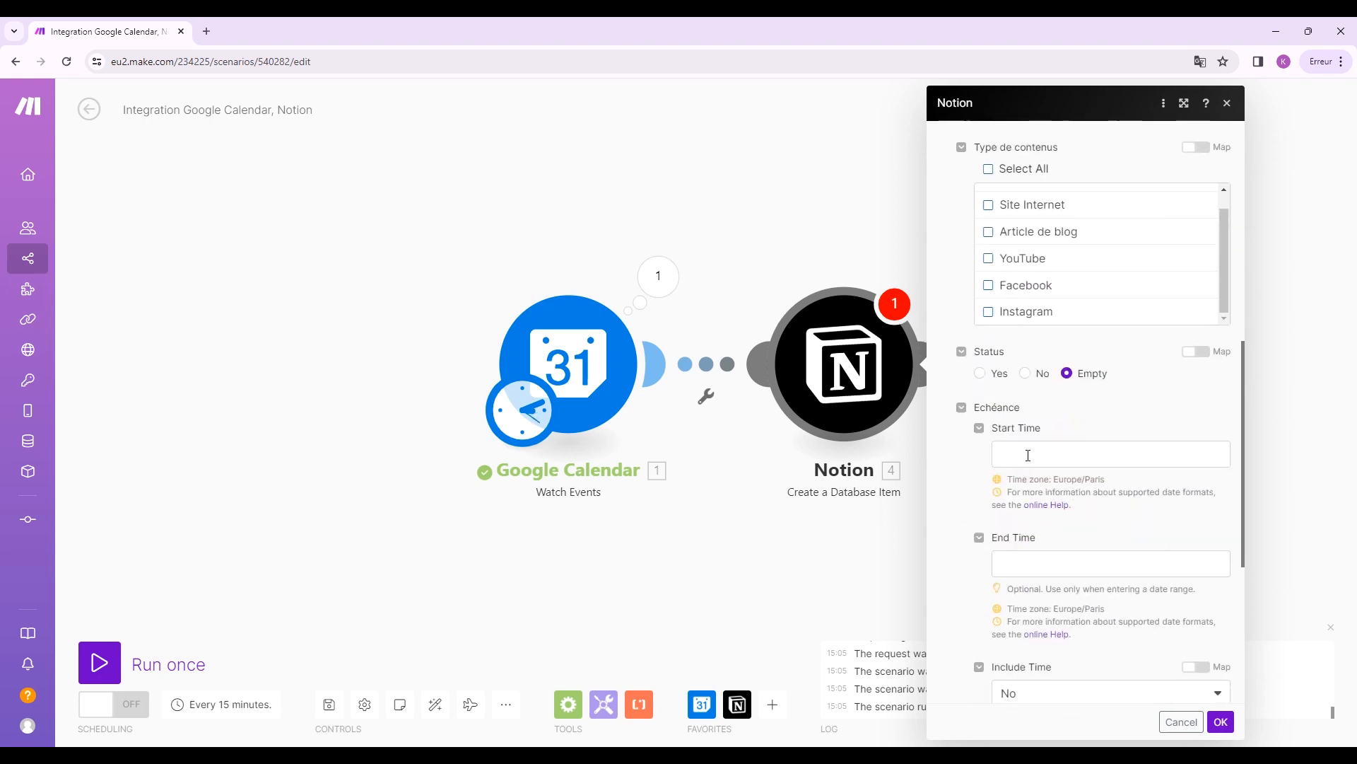
{"action": "left_click", "coordinate": [1028, 455]}
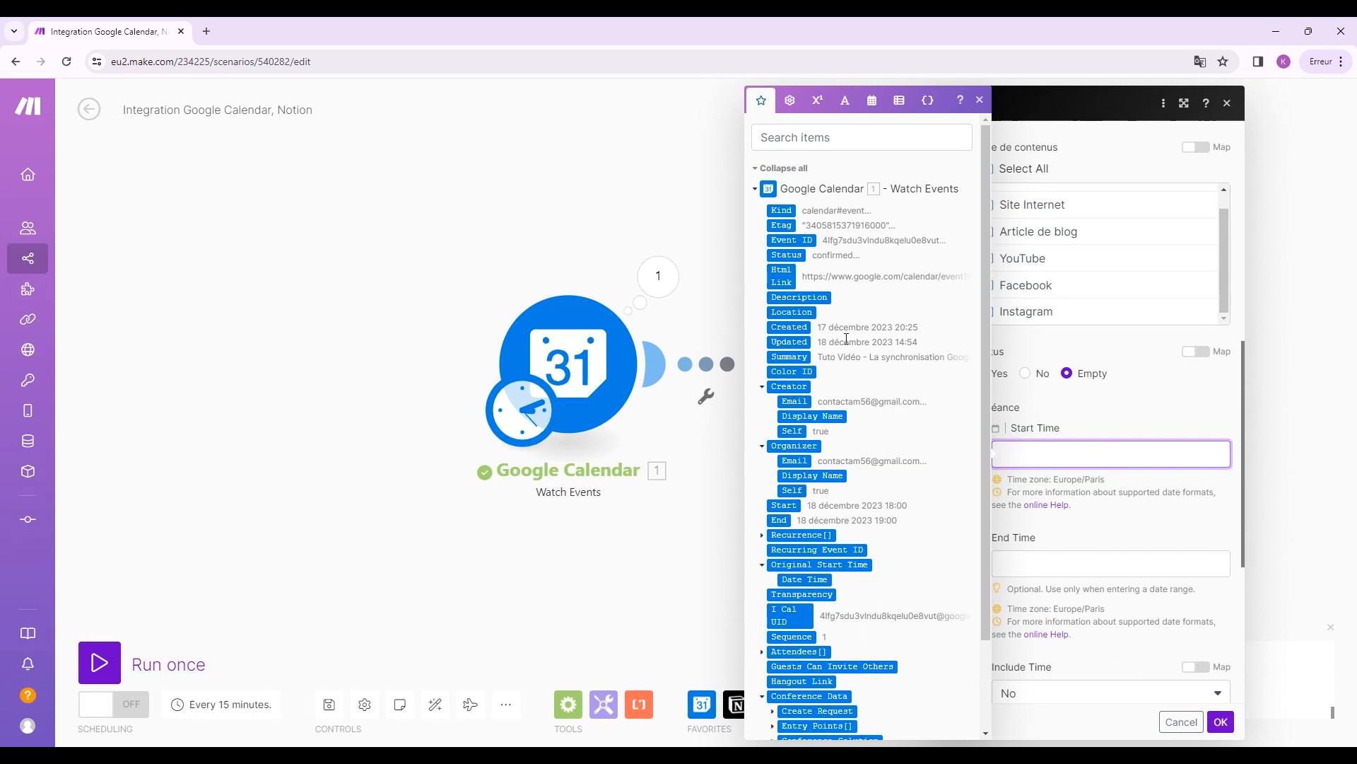
{"action": "scroll", "coordinate": [823, 405], "scroll_direction": "down", "scroll_amount": 1}
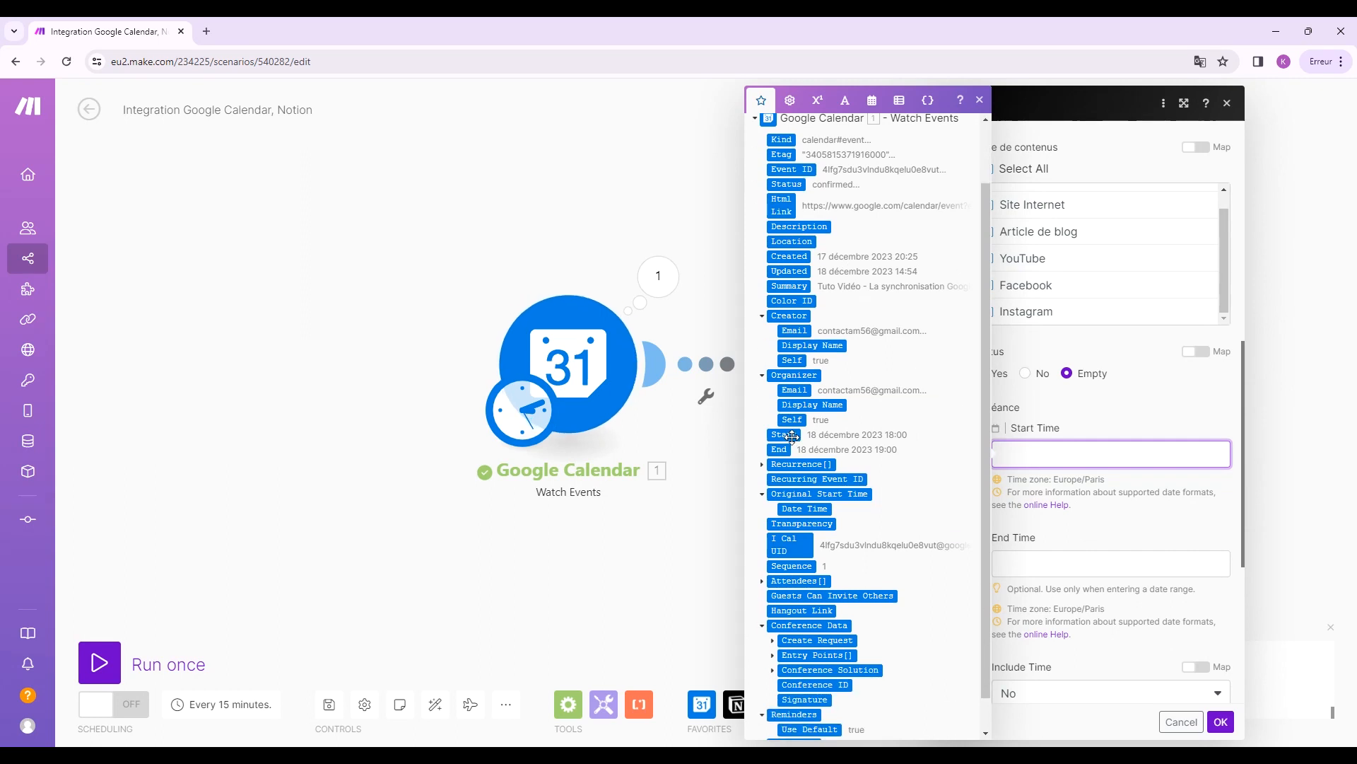
{"action": "left_click", "coordinate": [793, 435]}
{"action": "left_click_drag", "start_coordinate": [793, 435], "coordinate": [1032, 454]}
{"action": "left_click", "coordinate": [1072, 556]}
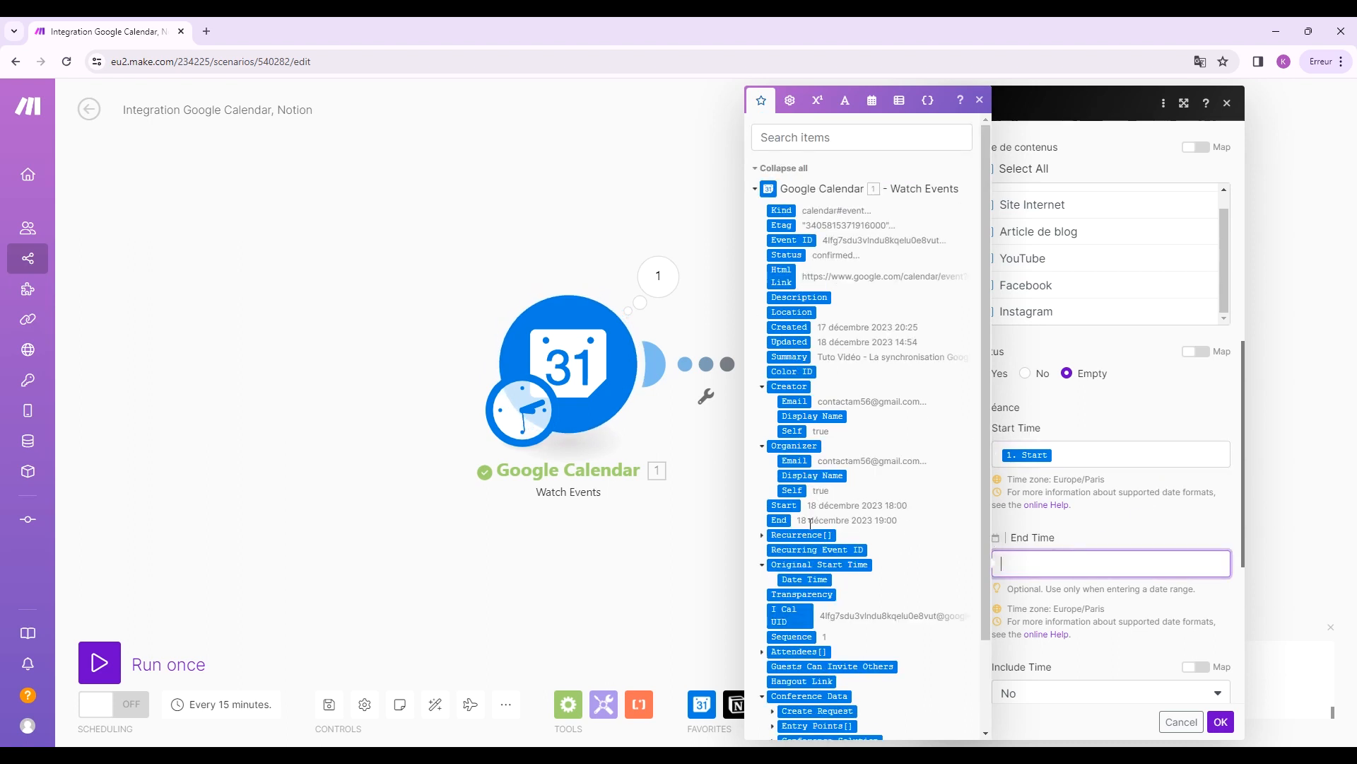
{"action": "left_click", "coordinate": [779, 520]}
{"action": "scroll", "coordinate": [1136, 530], "scroll_direction": "down", "scroll_amount": 2}
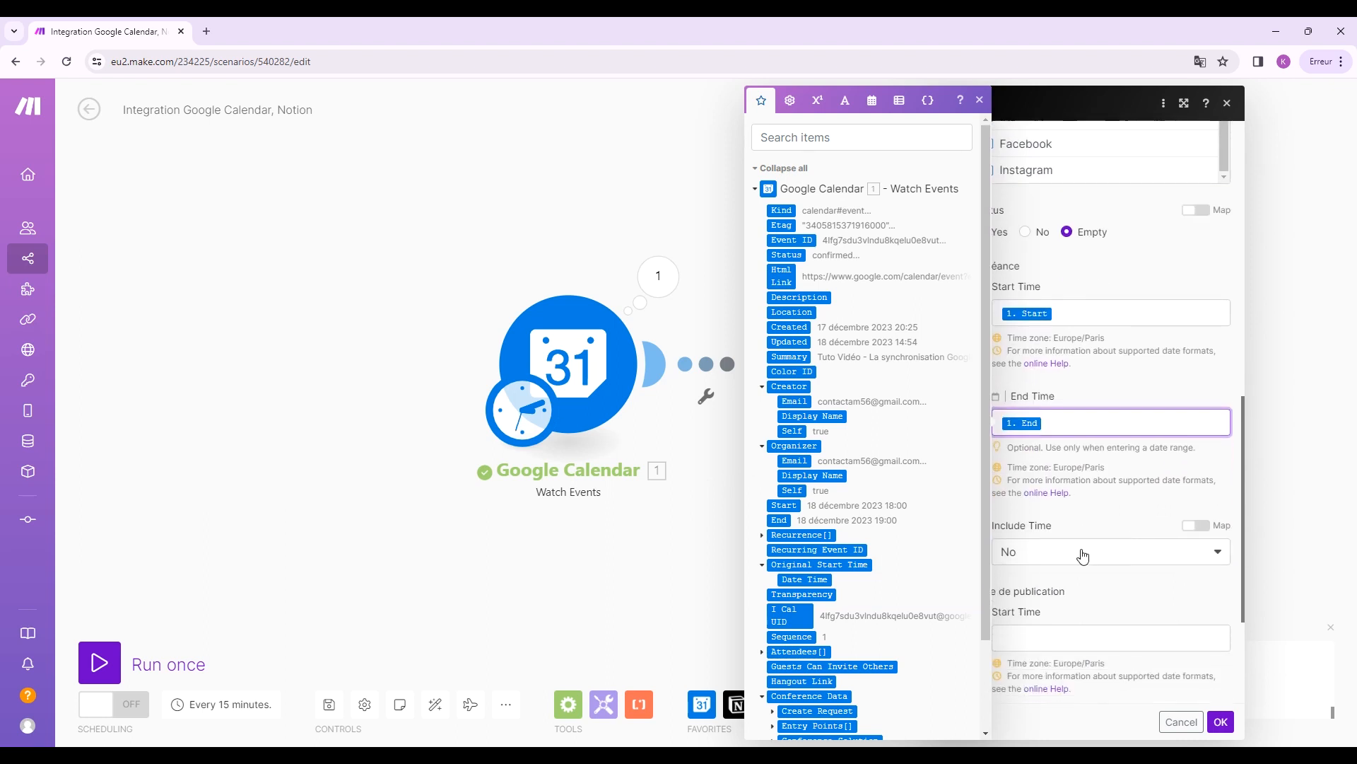
{"action": "left_click", "coordinate": [1119, 521]}
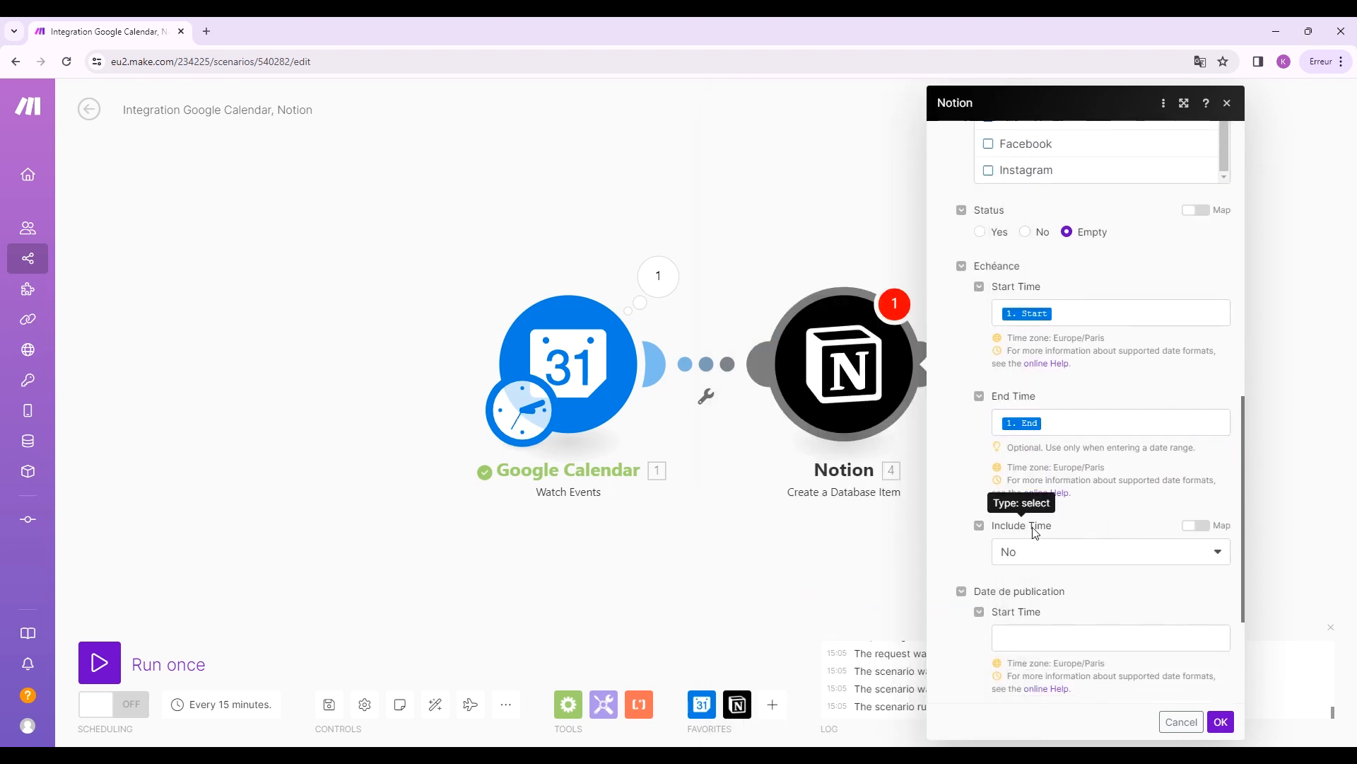
Set Include Time for the Echéance property to Yes and save the Notion module's settings.
{"action": "left_click", "coordinate": [1196, 526]}
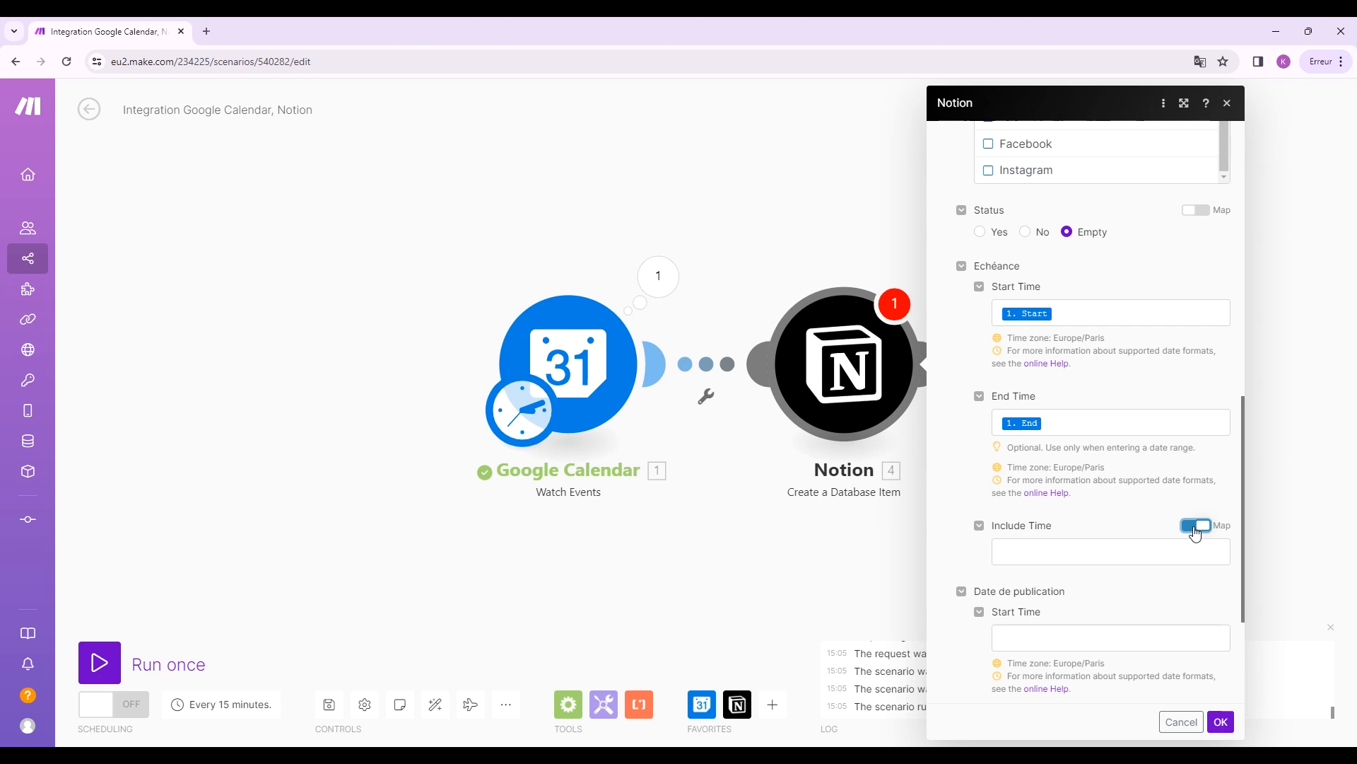
{"action": "left_click", "coordinate": [1198, 526]}
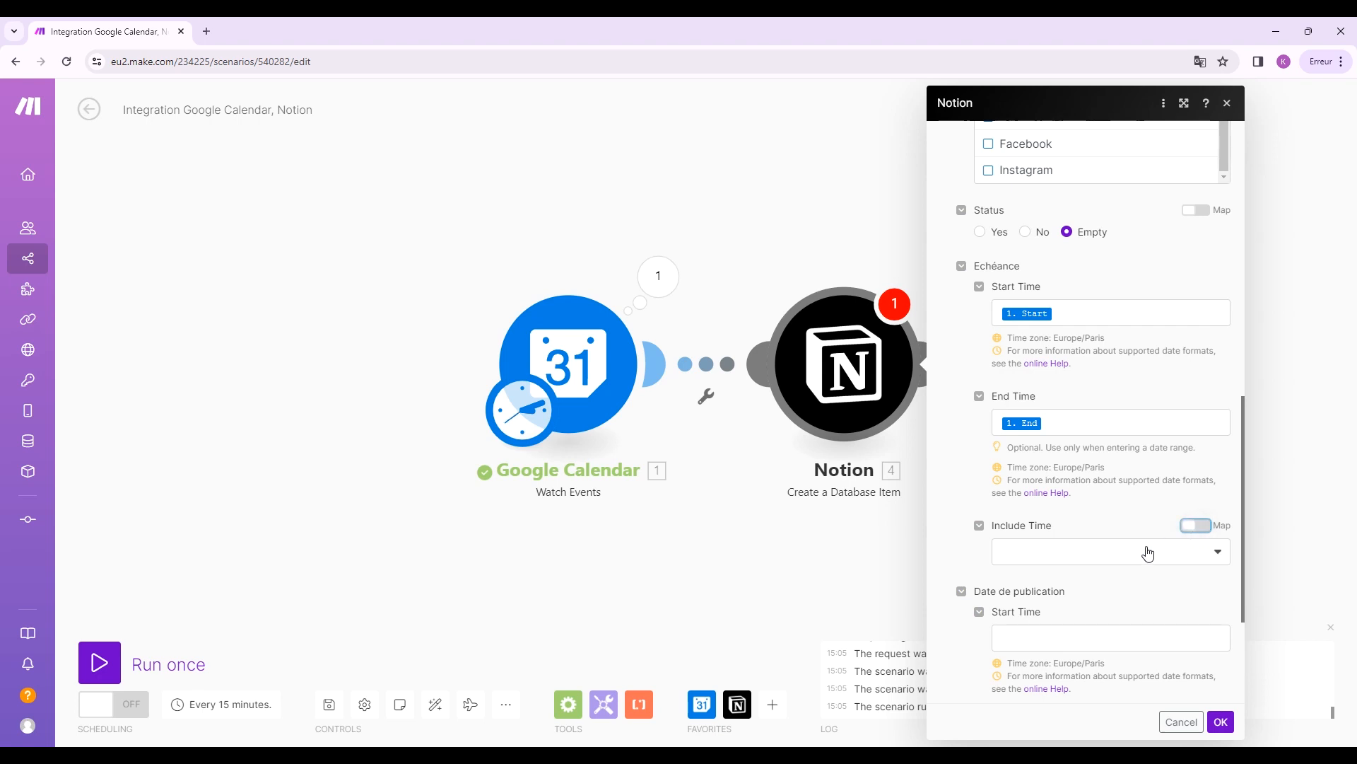
{"action": "left_click", "coordinate": [1218, 552]}
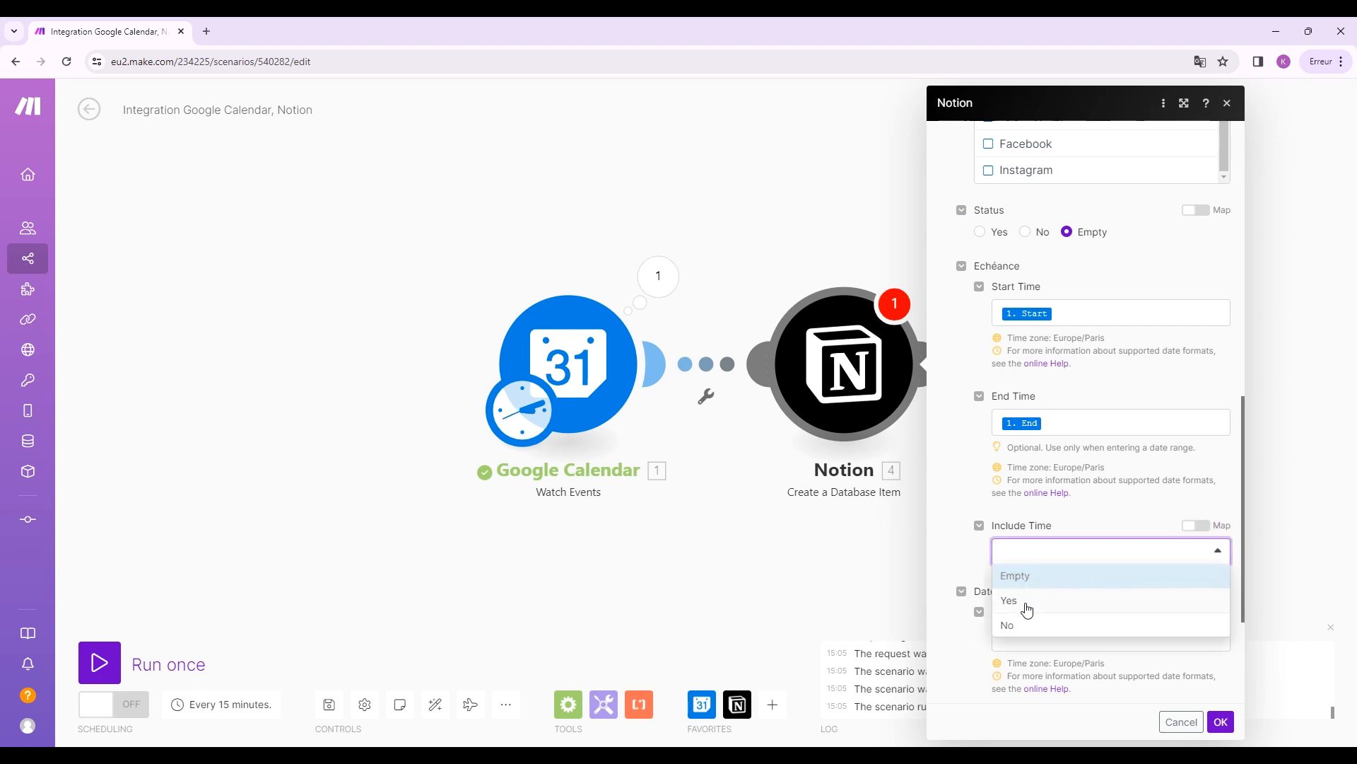
{"action": "left_click", "coordinate": [1027, 608]}
{"action": "scroll", "coordinate": [1129, 531], "scroll_direction": "down", "scroll_amount": 2}
{"action": "left_click", "coordinate": [1222, 722]}
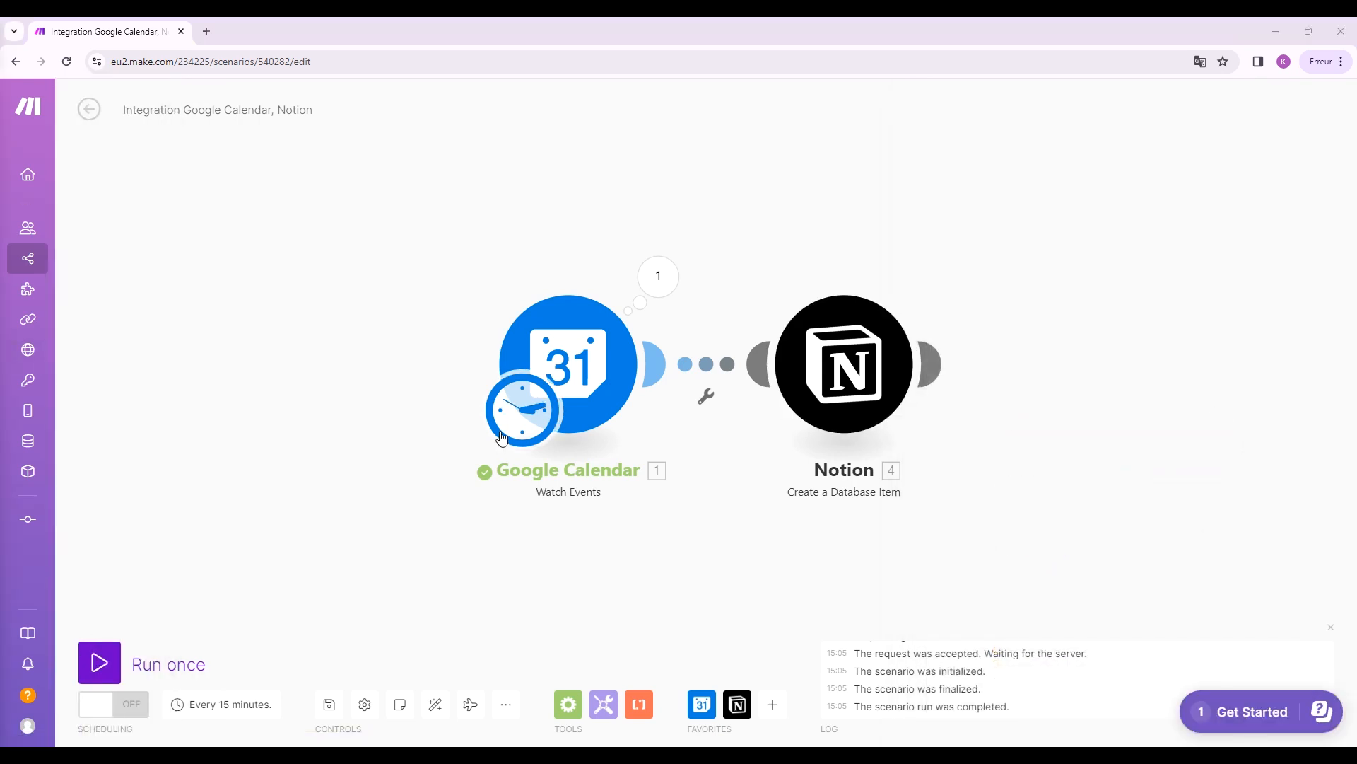
Run the scenario once and inspect the output bundles of the Google Calendar and Notion modules.
{"action": "left_click", "coordinate": [103, 665]}
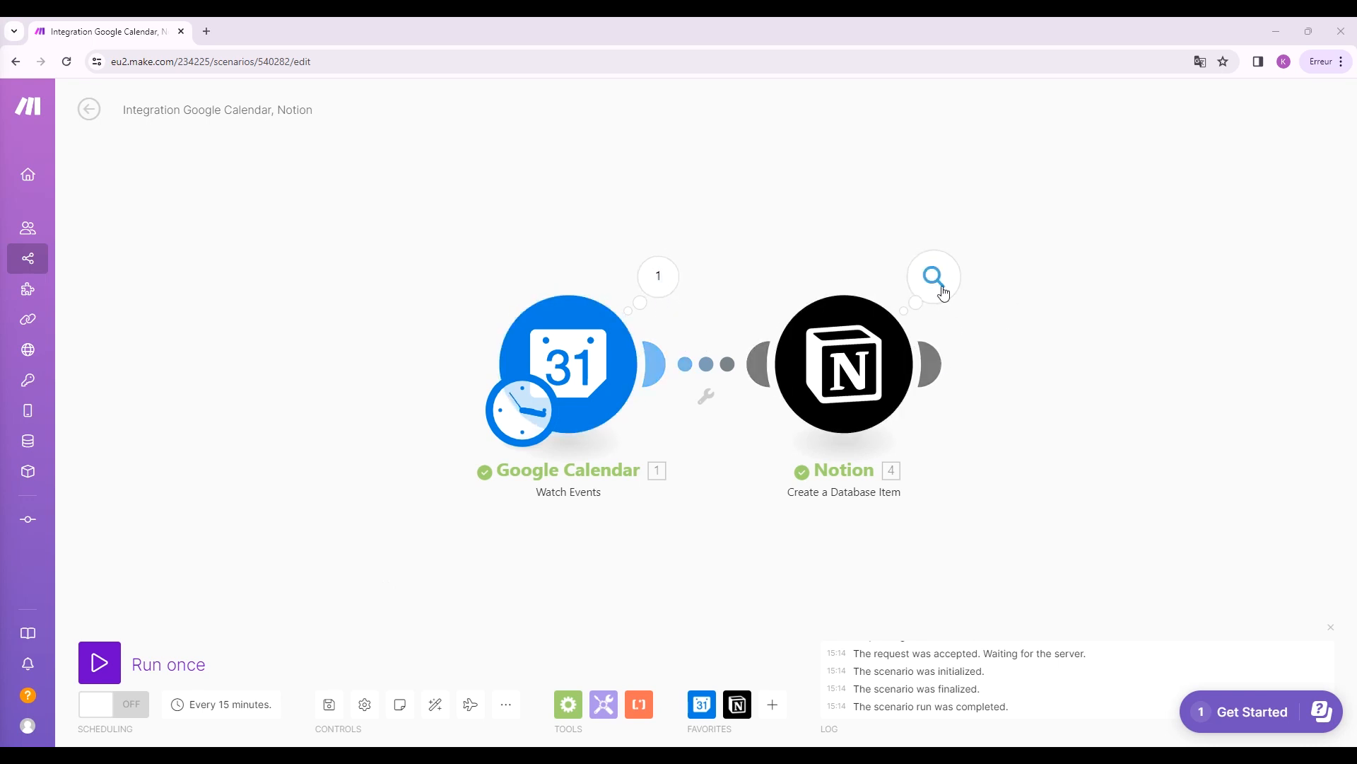
{"action": "left_click", "coordinate": [656, 277]}
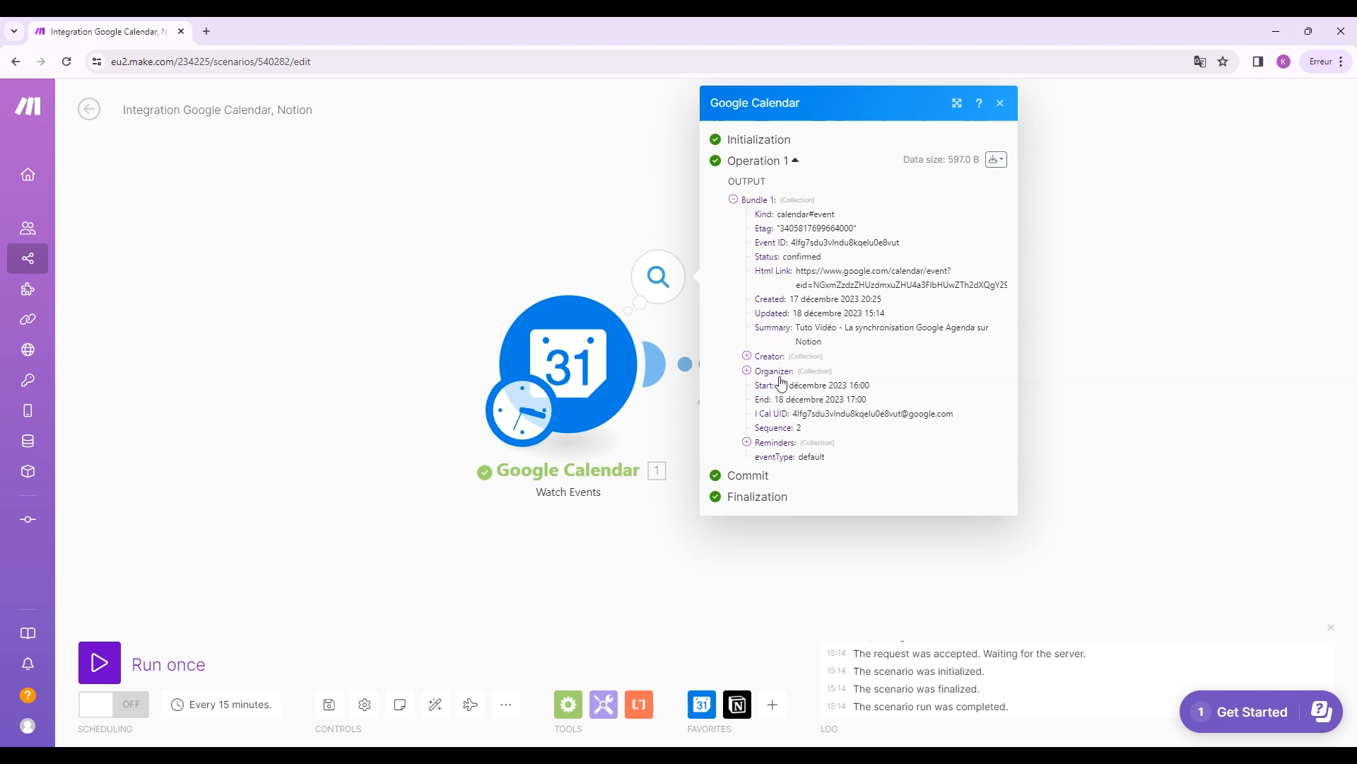
{"action": "left_click", "coordinate": [613, 191]}
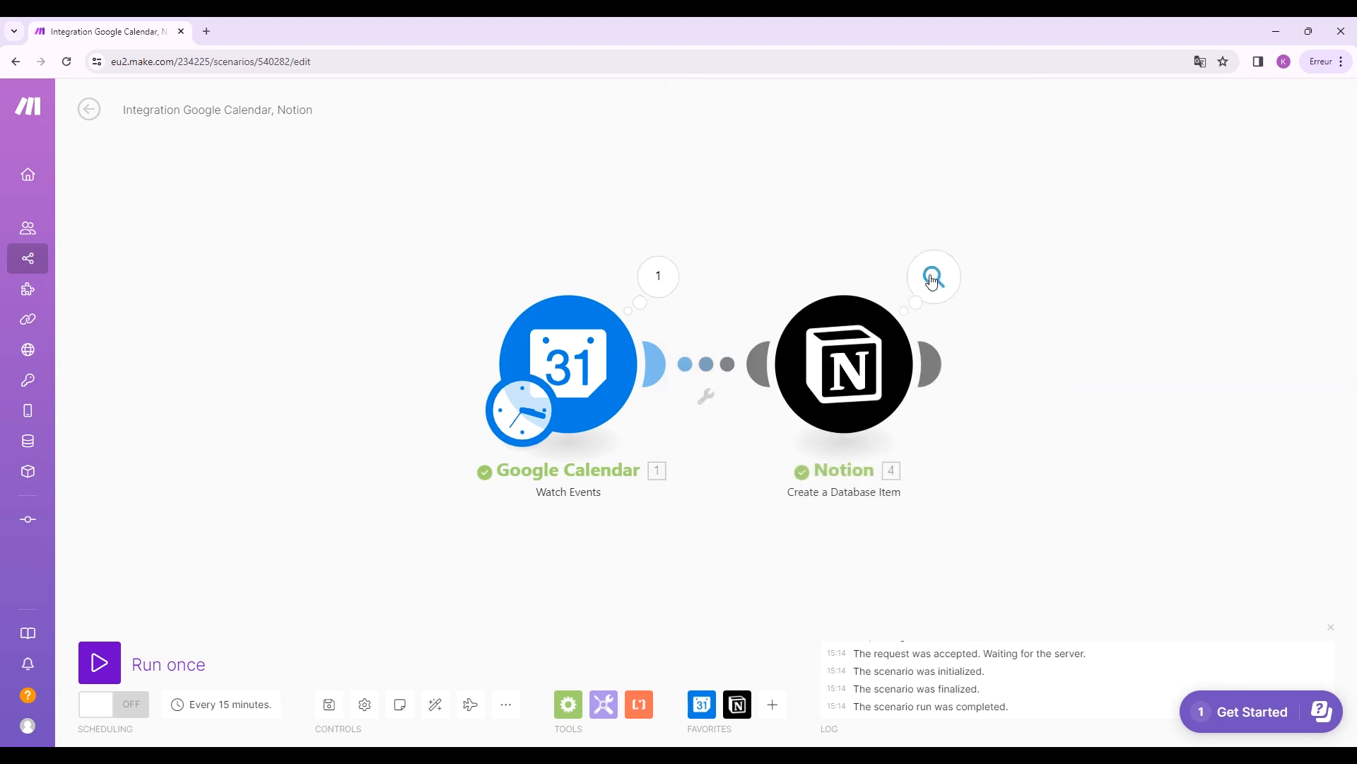
{"action": "left_click", "coordinate": [934, 276]}
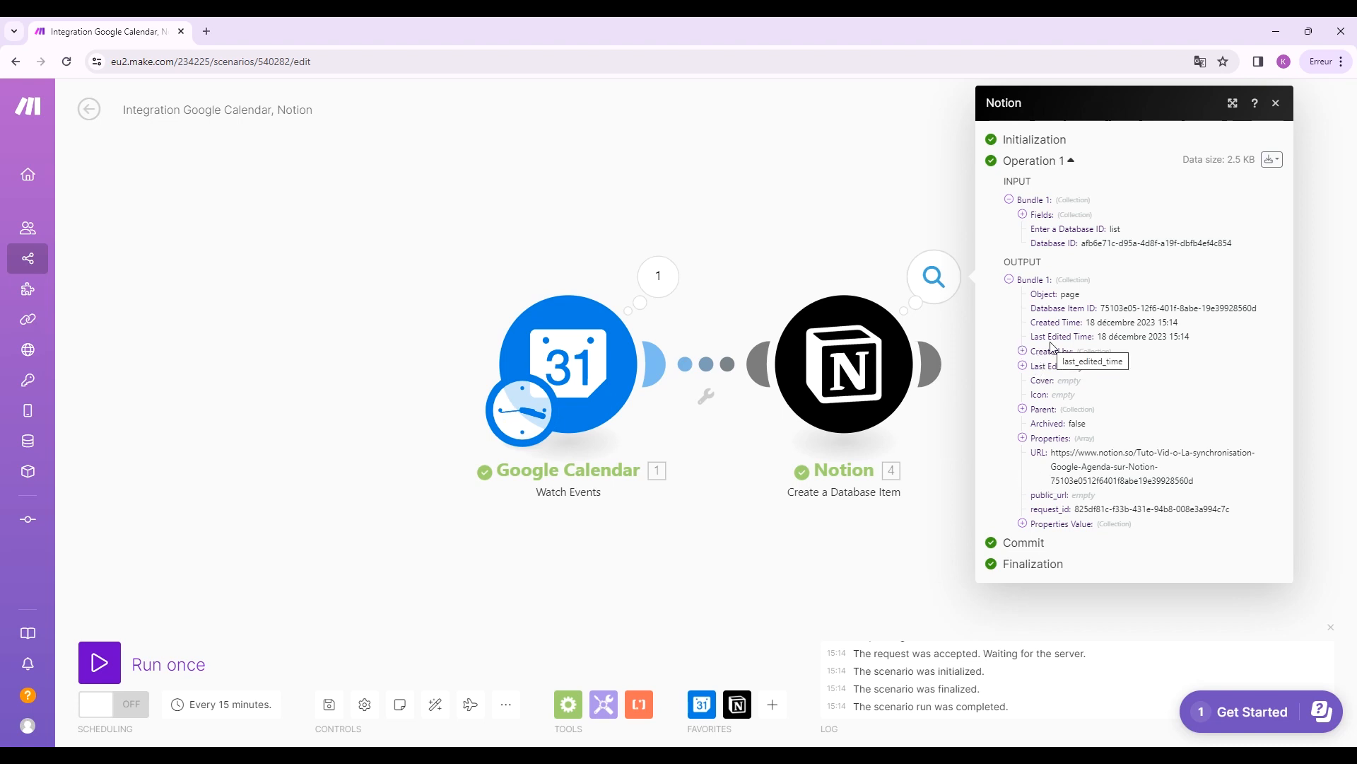
{"action": "left_click", "coordinate": [803, 272]}
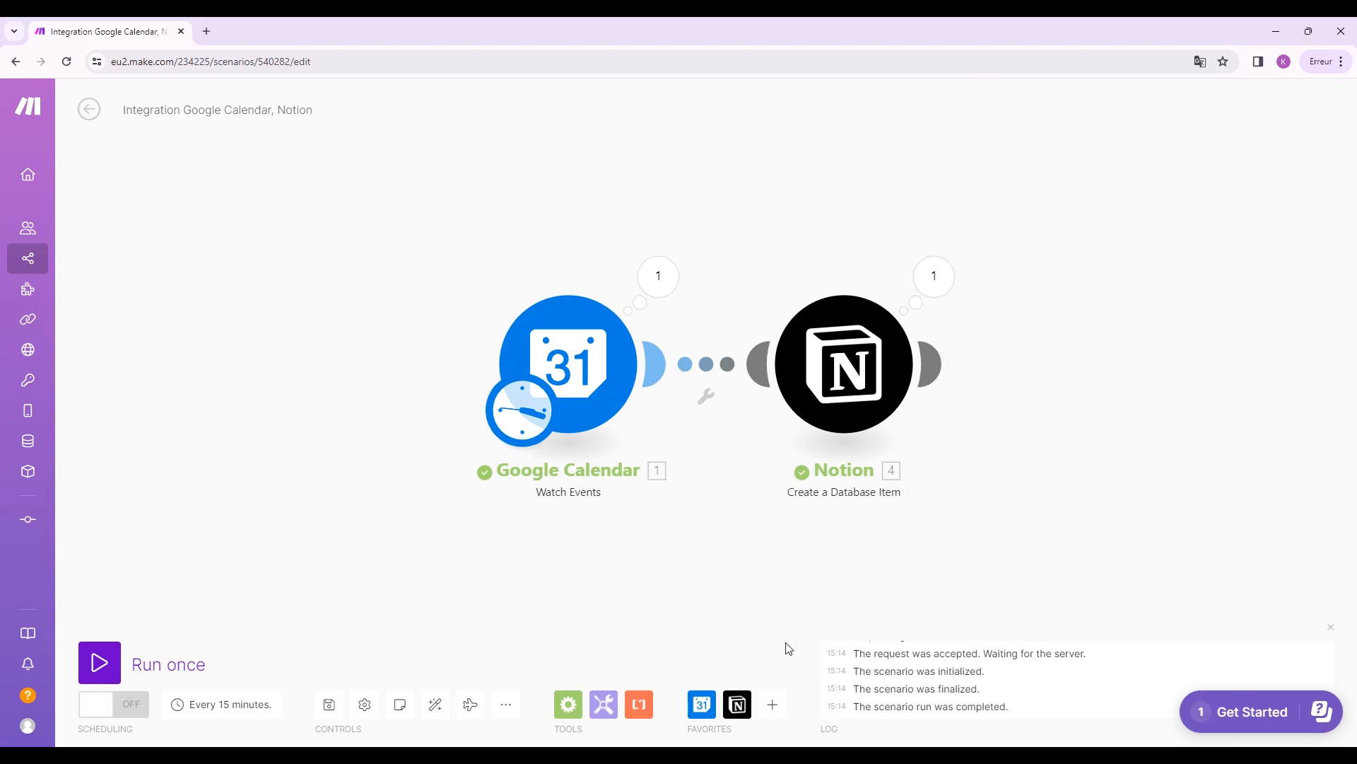
Switch to the Calendrier éditorial page in Notion and check the synced event in the idea list and calendar.
{"action": "left_click", "coordinate": [1086, 757]}
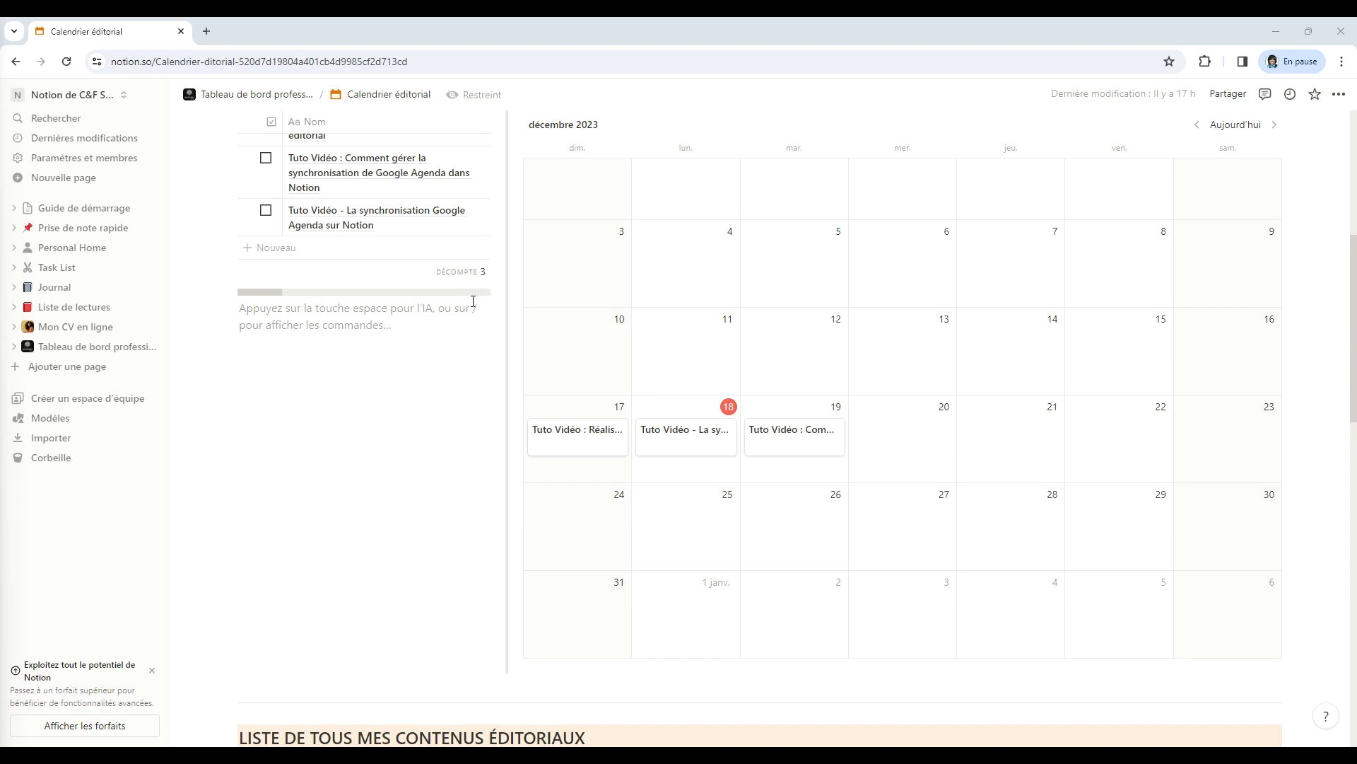
{"action": "scroll", "coordinate": [396, 473], "scroll_direction": "up", "scroll_amount": 1}
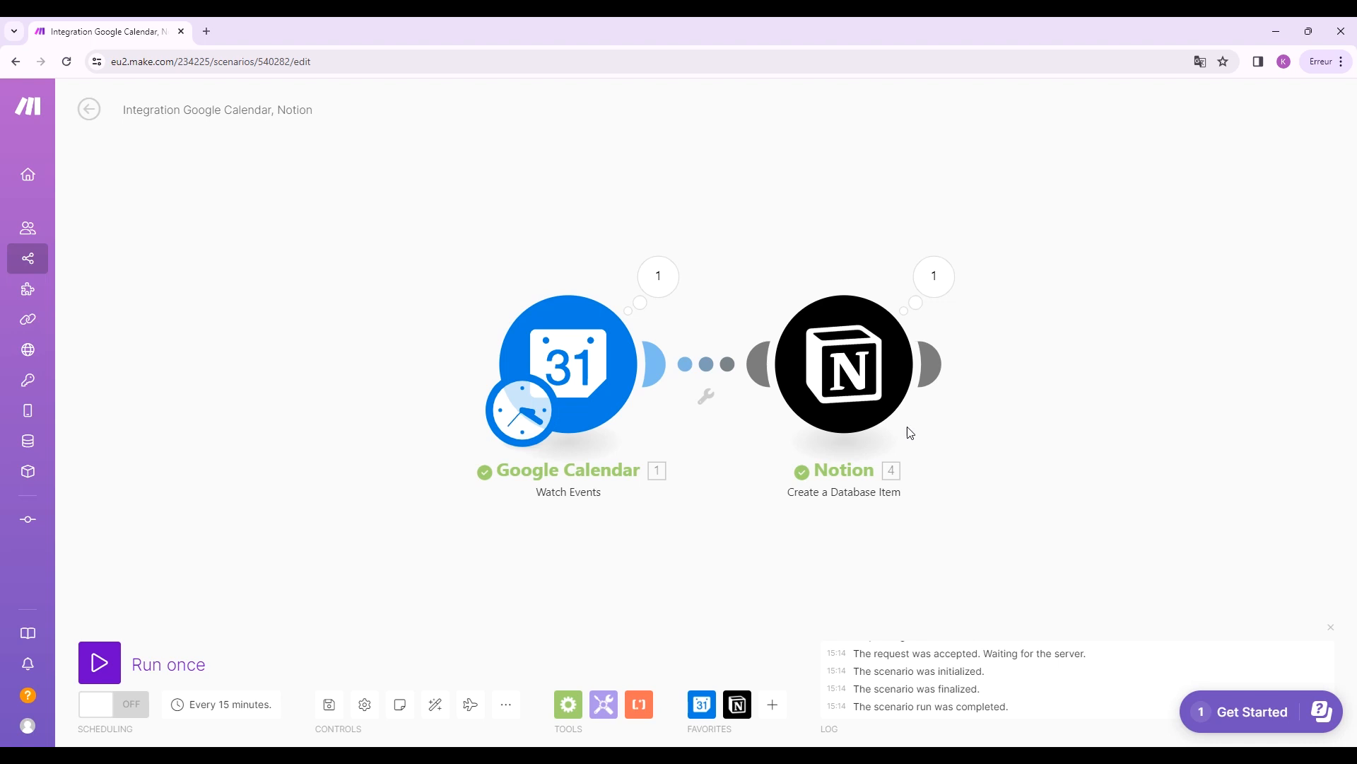
Back in the Make scenario, open the Notion module's settings and refresh its database fields.
{"action": "left_click", "coordinate": [875, 382]}
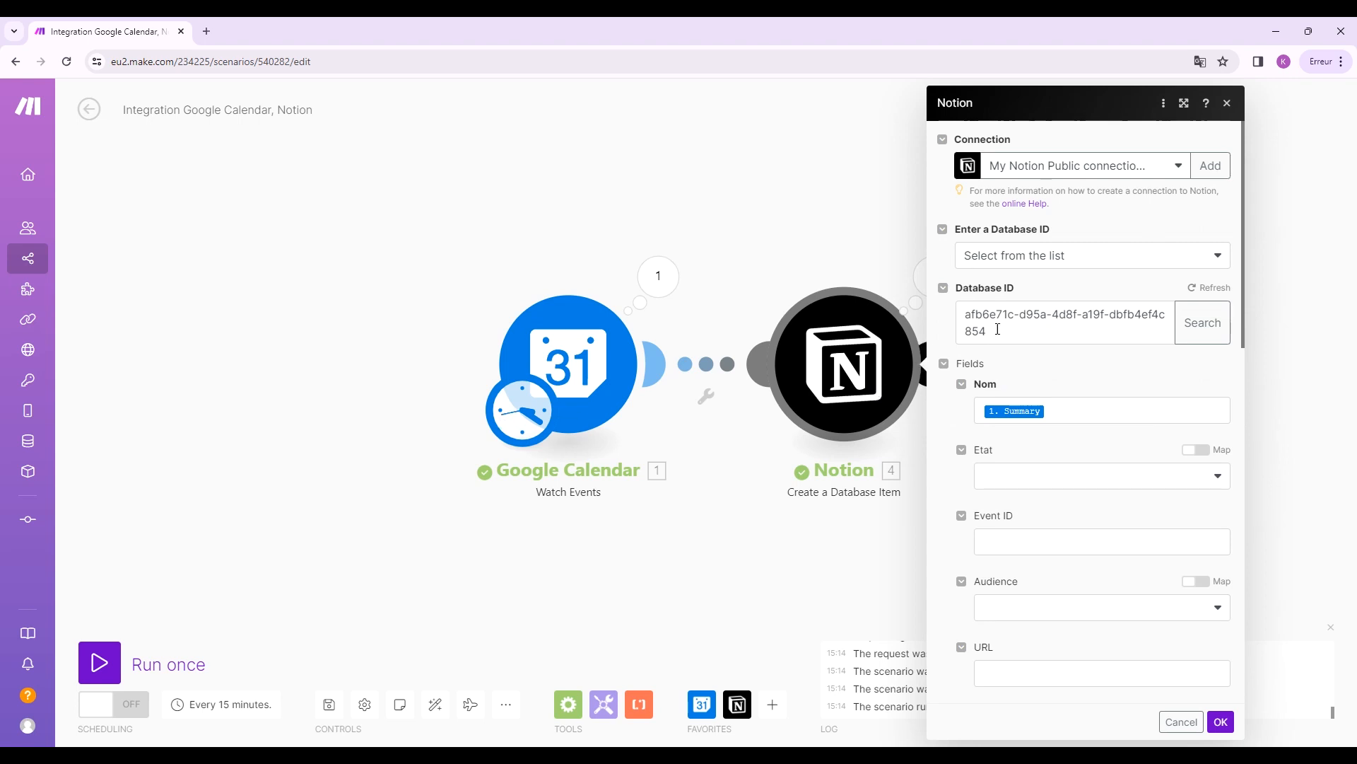
{"action": "left_click", "coordinate": [1213, 290]}
Switch to Notion and examine the Event ID property's settings in the Calendrier éditorial calendar view.
{"action": "key", "text": "alt+Tab"}
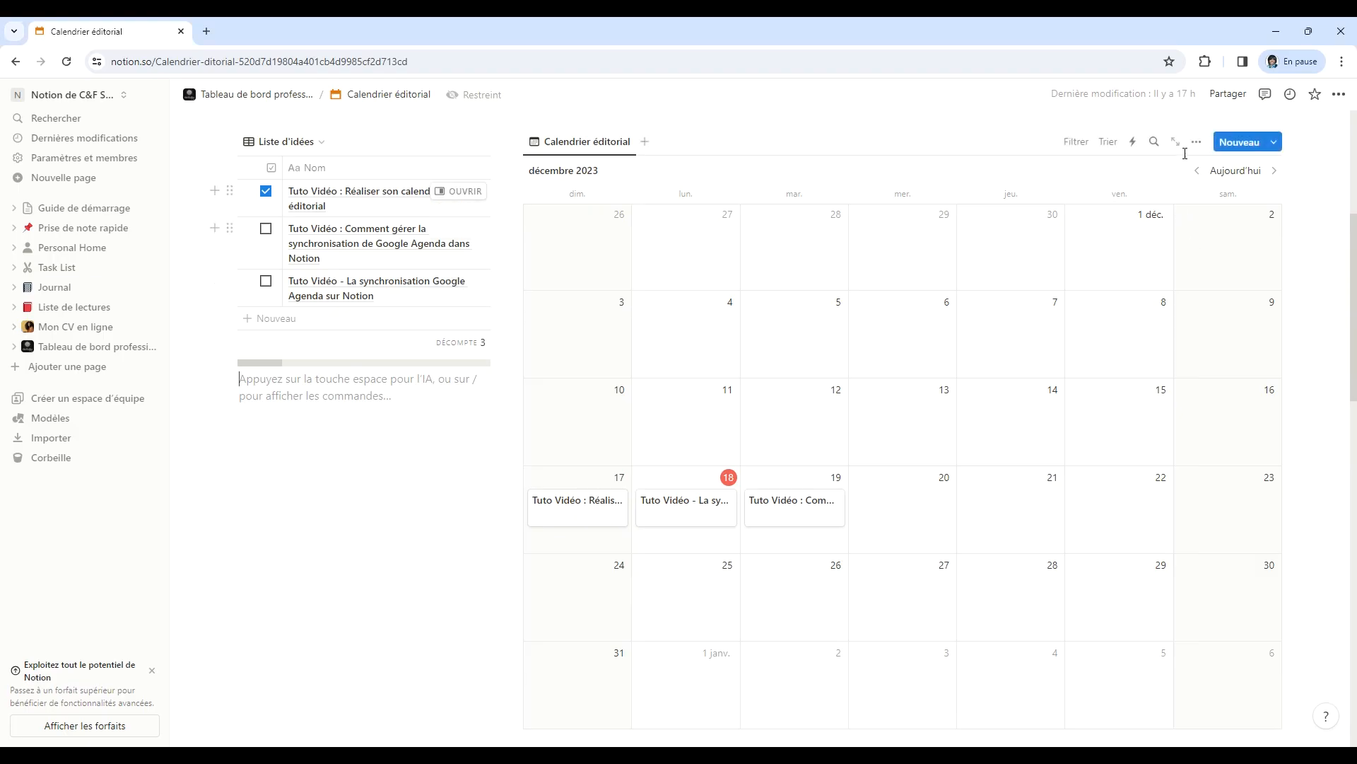
{"action": "left_click", "coordinate": [1196, 141]}
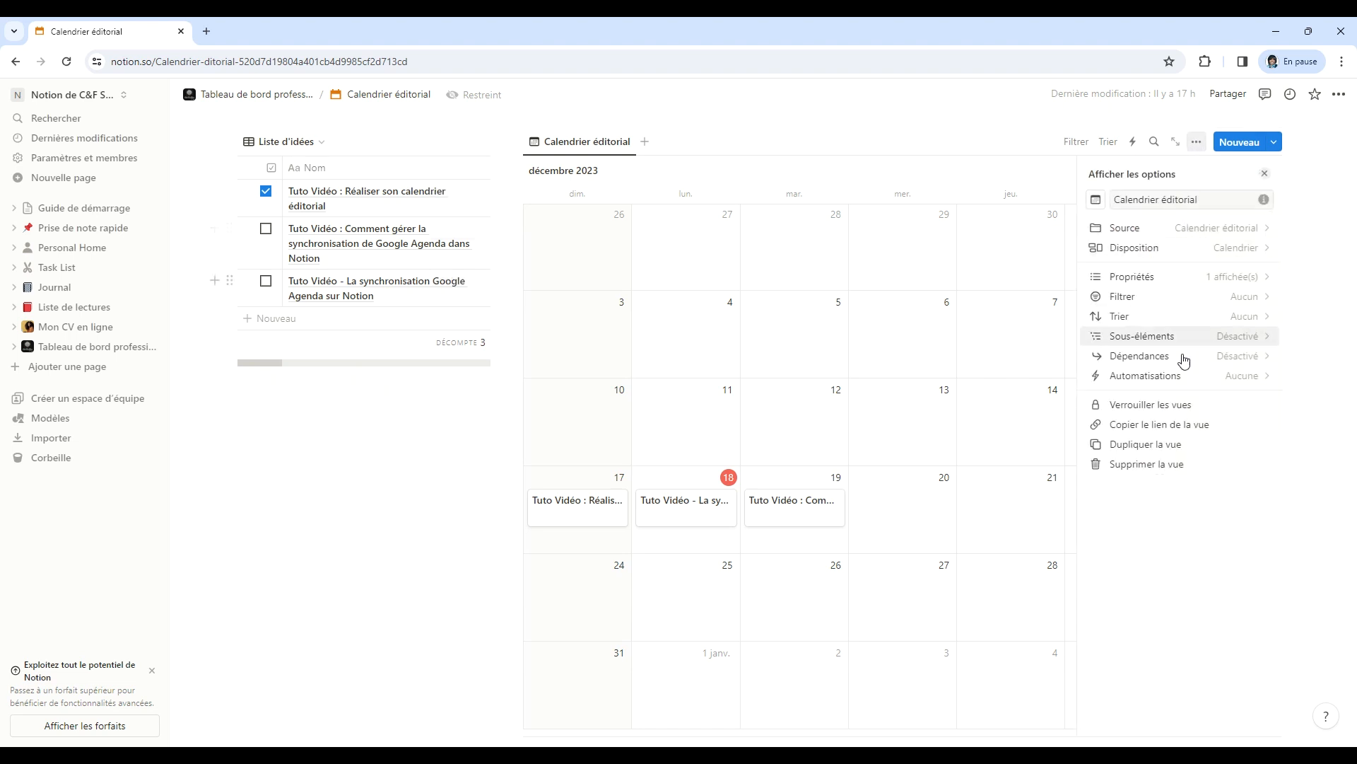
{"action": "left_click", "coordinate": [1187, 277]}
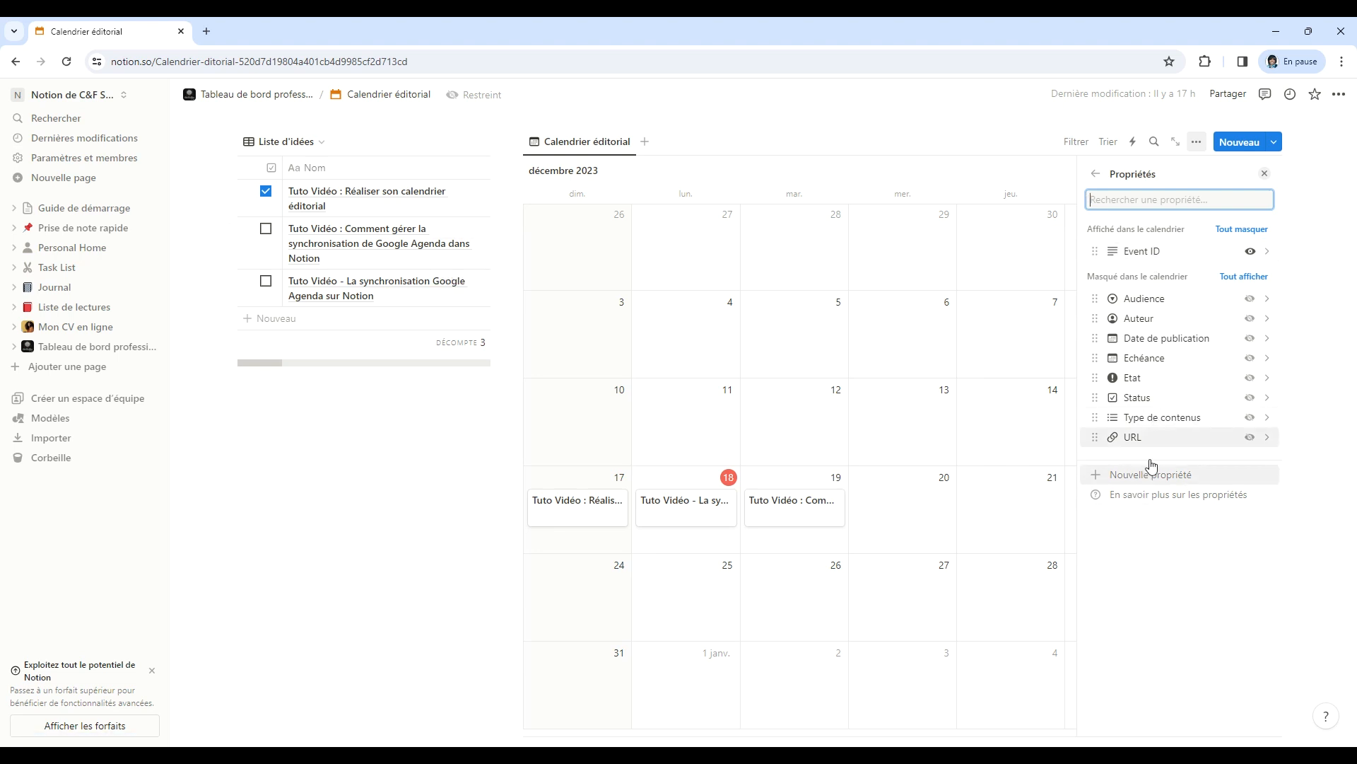
{"action": "left_click", "coordinate": [1152, 253]}
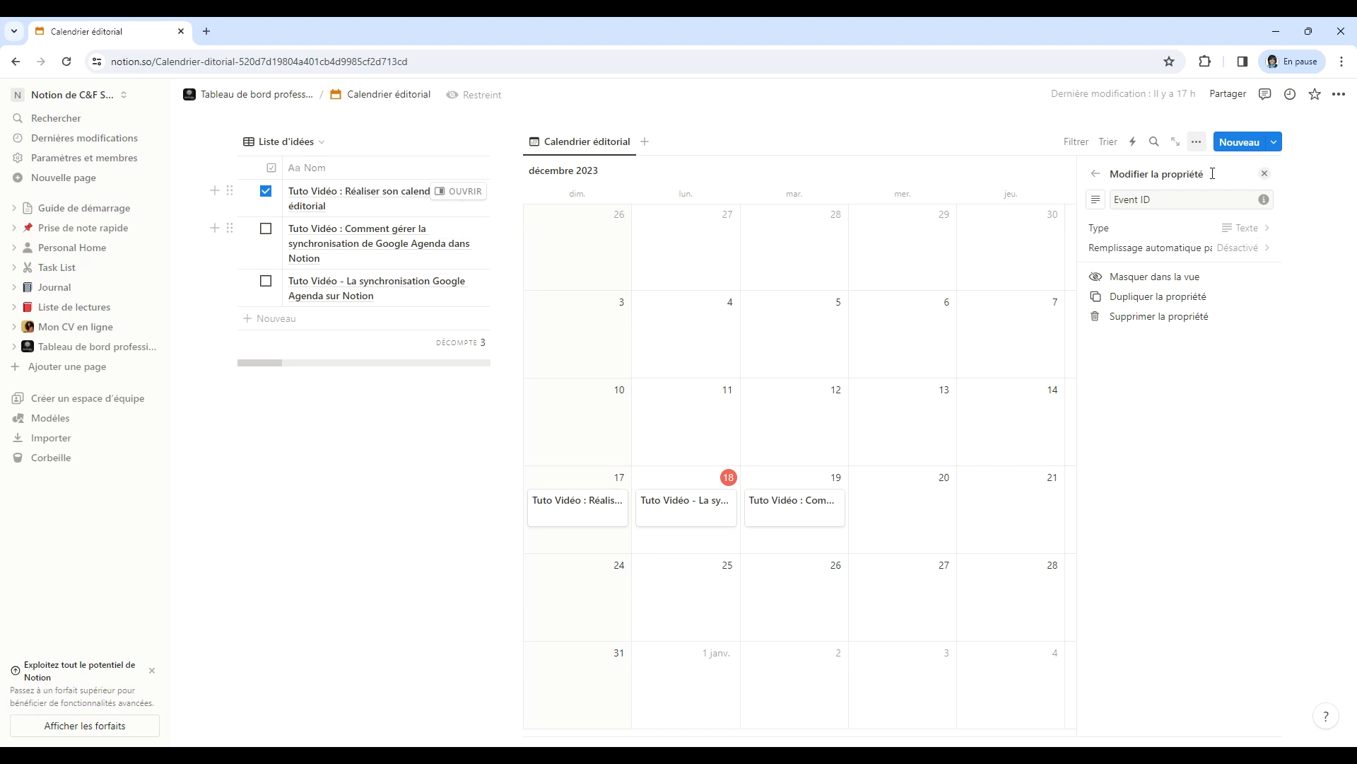
{"action": "left_click", "coordinate": [1194, 151]}
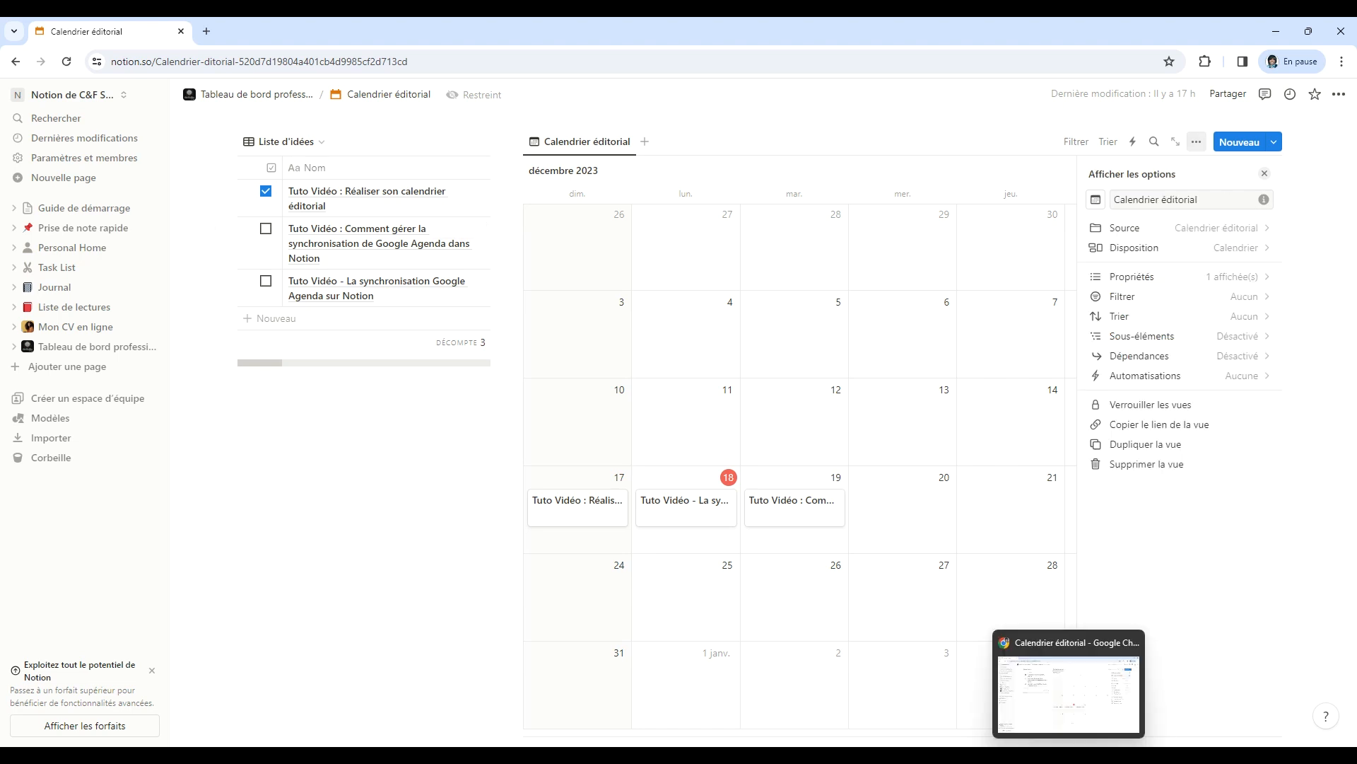
Switch to the Make scenario and map the Google Calendar Event ID to the Notion module's Event ID field.
{"action": "left_click", "coordinate": [1069, 755]}
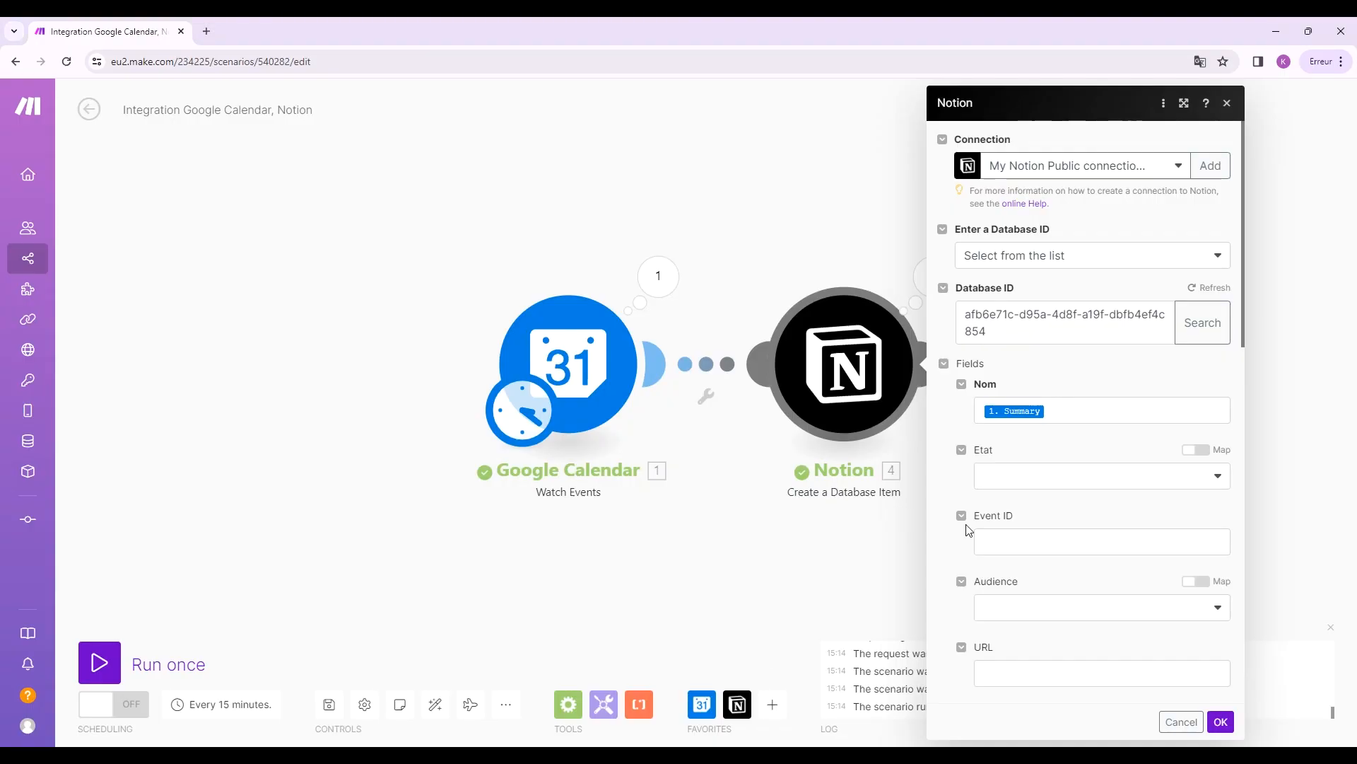
{"action": "scroll", "coordinate": [1065, 451], "scroll_direction": "down", "scroll_amount": 1}
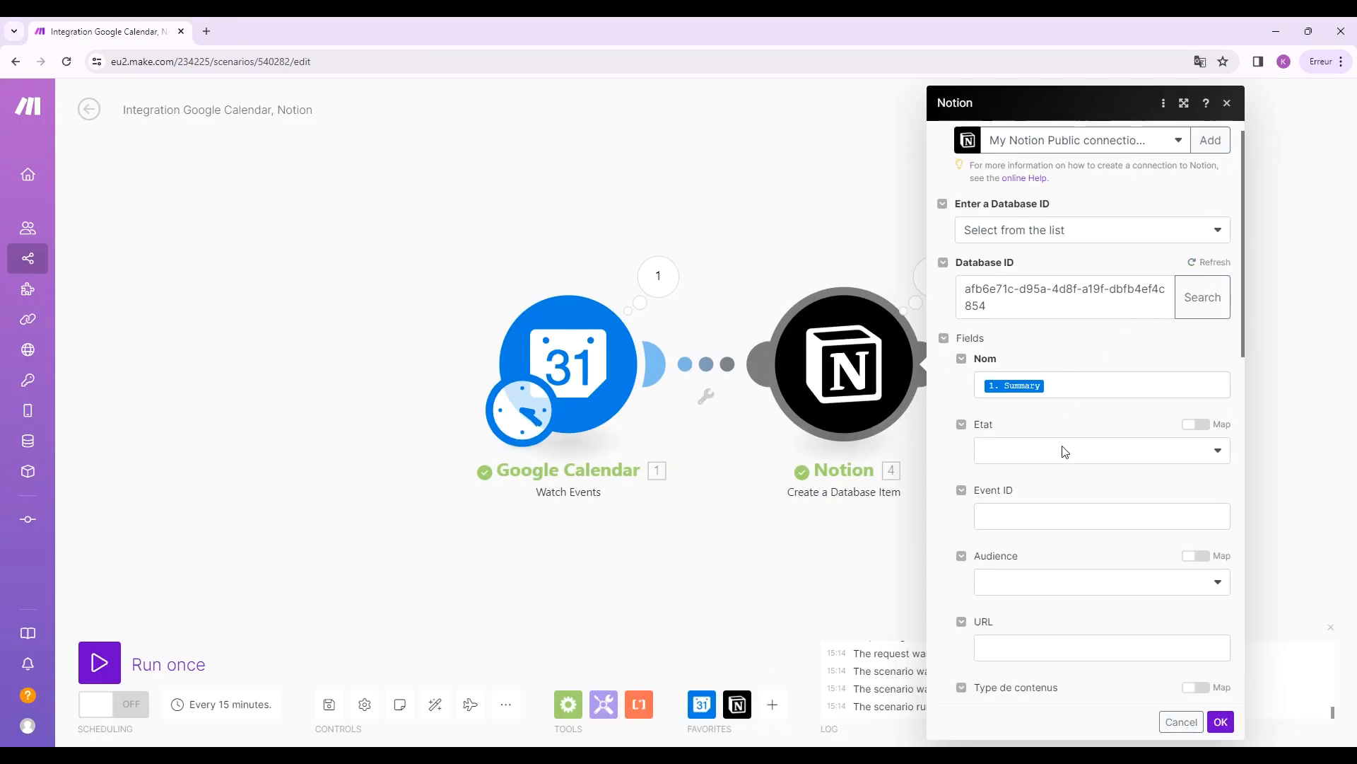
{"action": "scroll", "coordinate": [1065, 451], "scroll_direction": "down", "scroll_amount": 2}
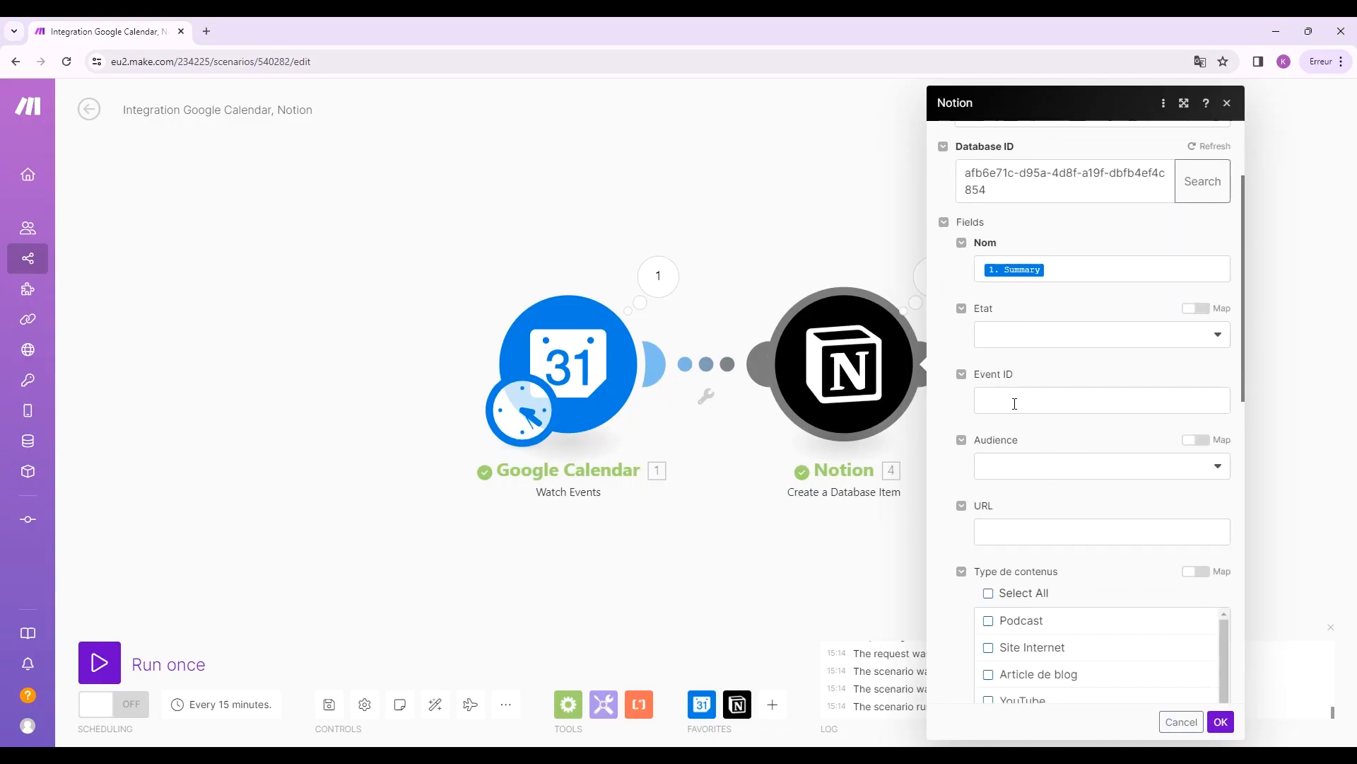
{"action": "left_click", "coordinate": [1015, 404]}
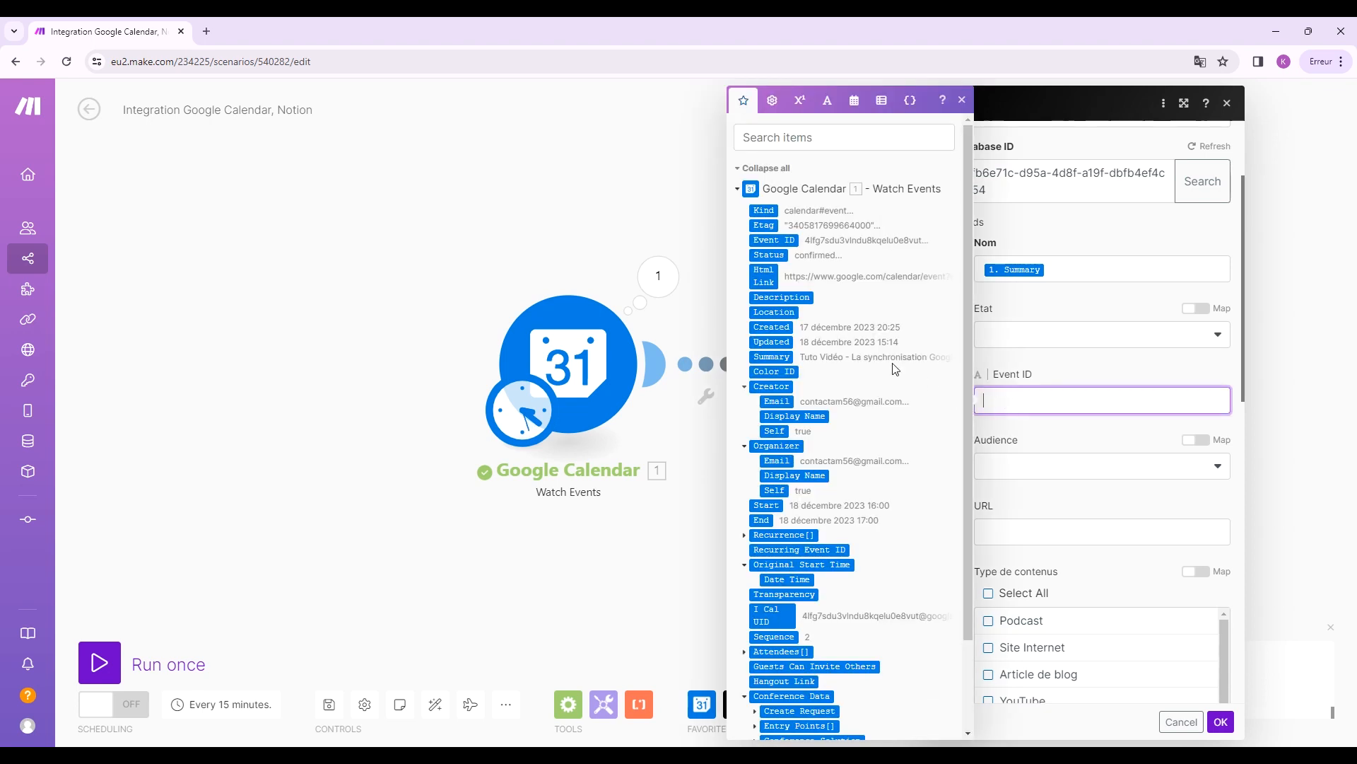
{"action": "left_click", "coordinate": [780, 241]}
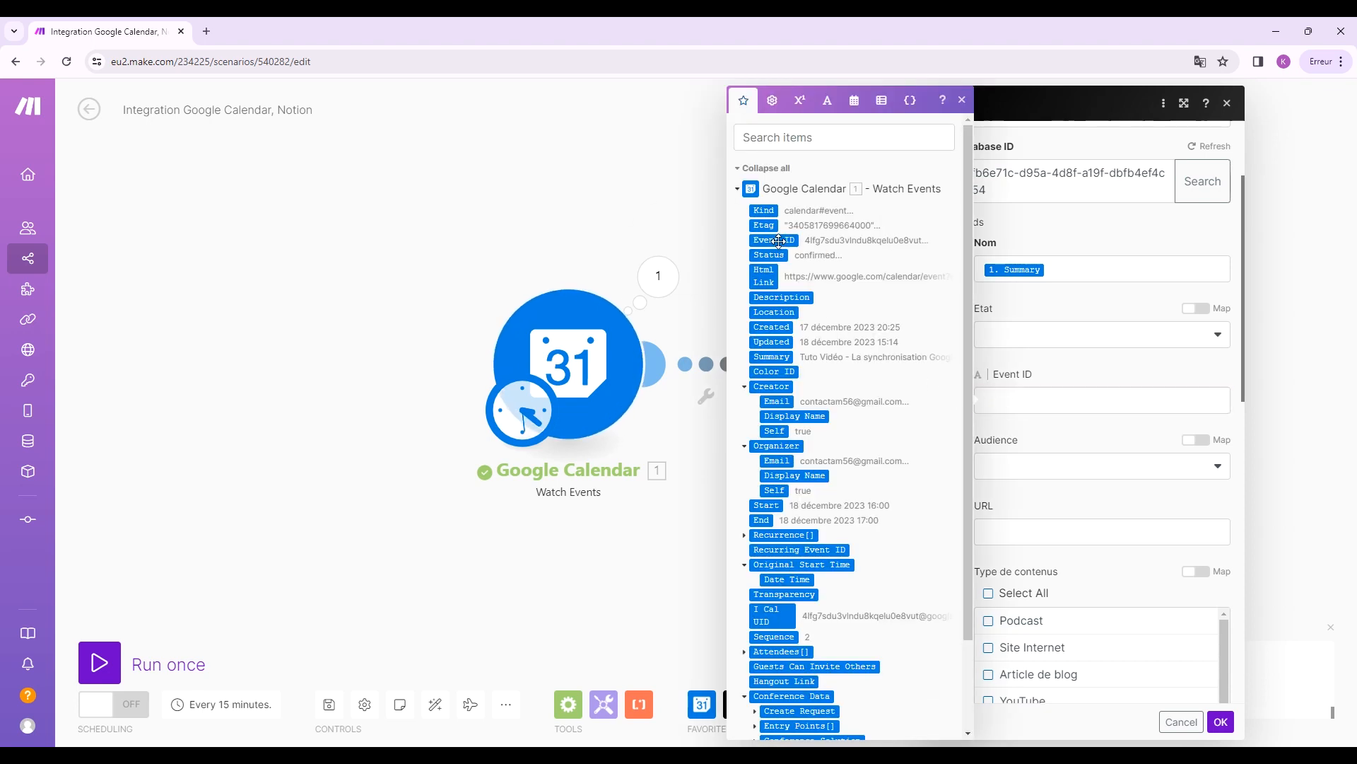
{"action": "left_click", "coordinate": [1288, 354]}
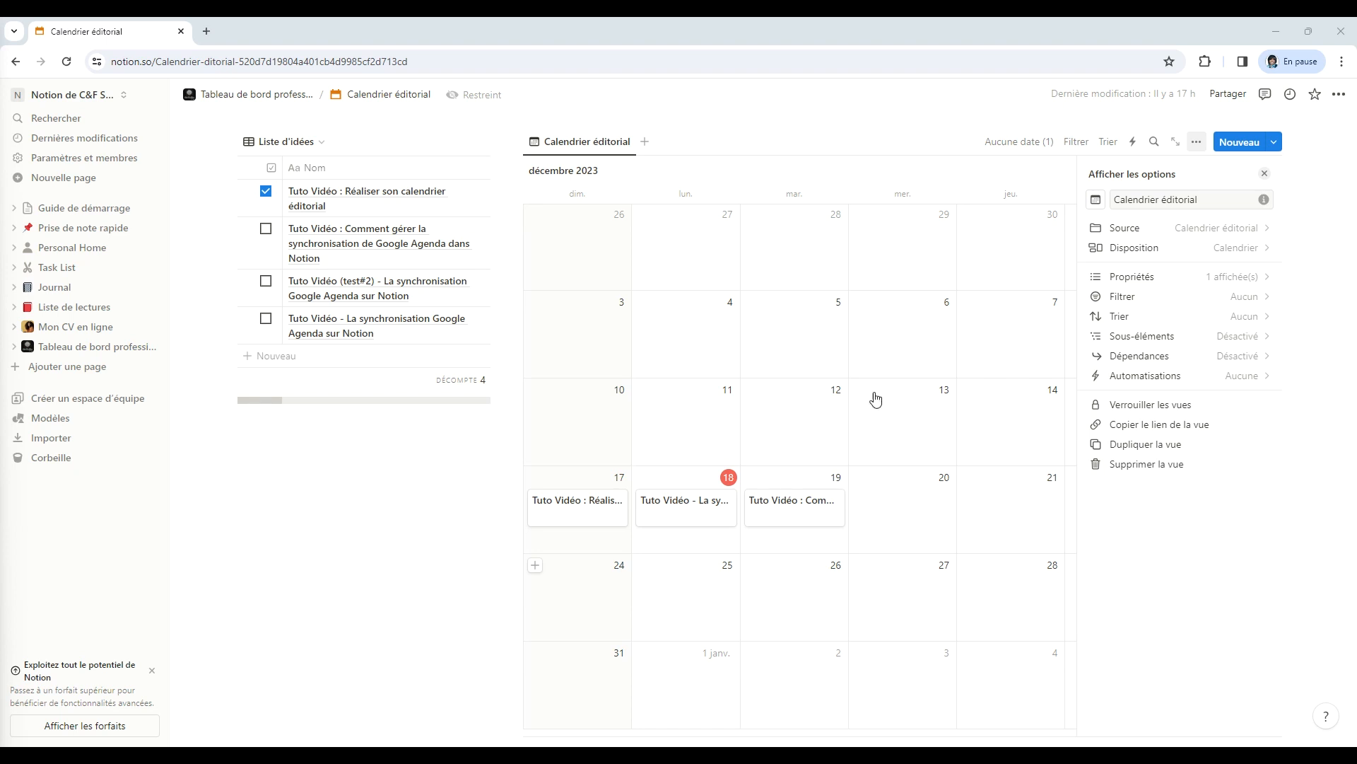
Back in the Make scenario, insert a Notion Search Objects module between the Google Calendar and Create a Database Item modules.
{"action": "key", "text": "alt+Tab"}
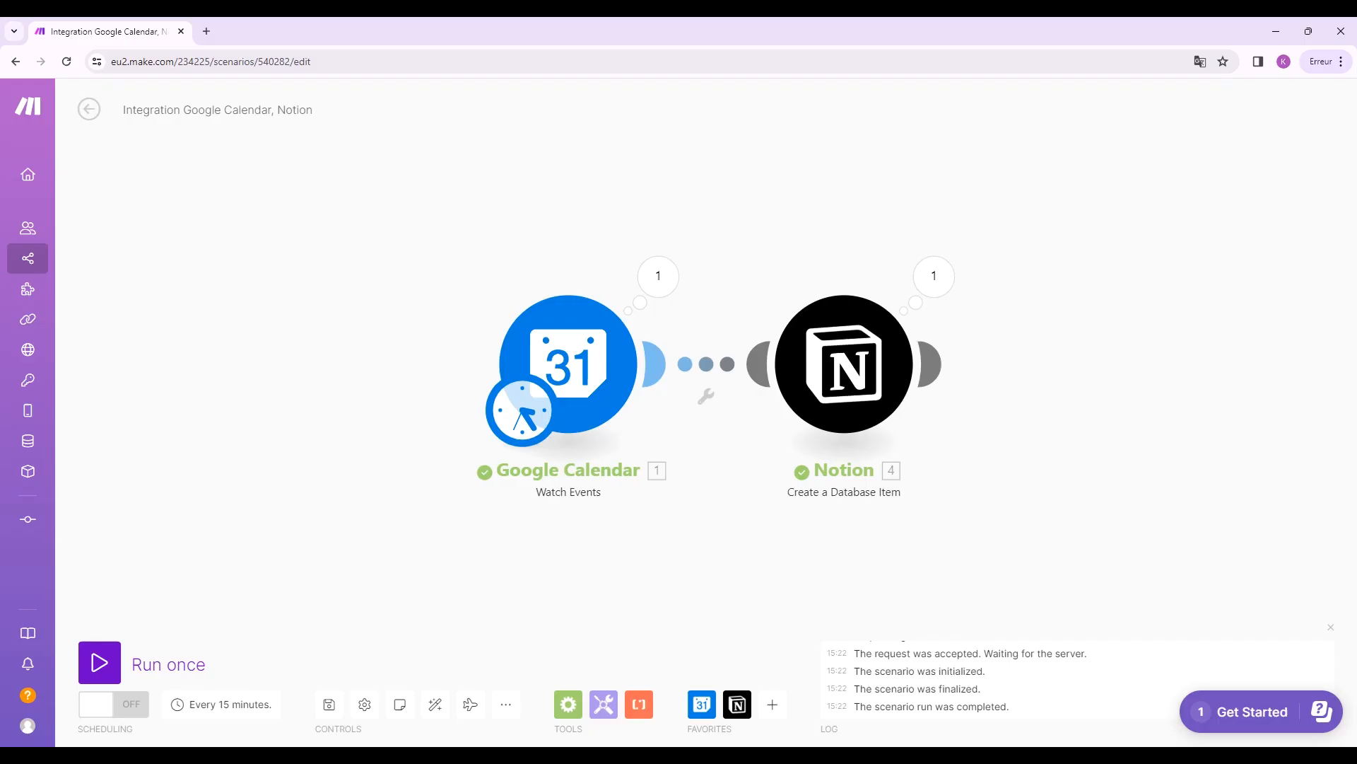
{"action": "left_click", "coordinate": [708, 369]}
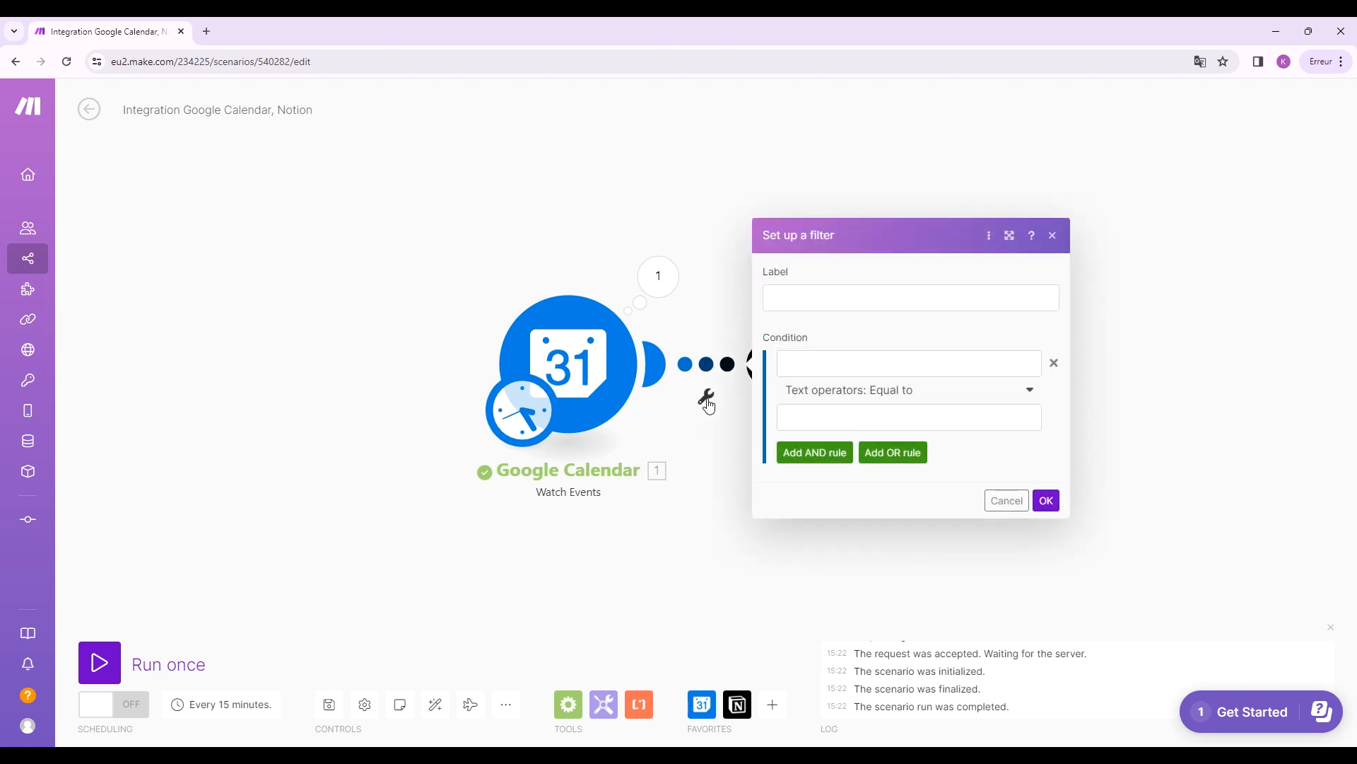
{"action": "left_click", "coordinate": [1054, 242]}
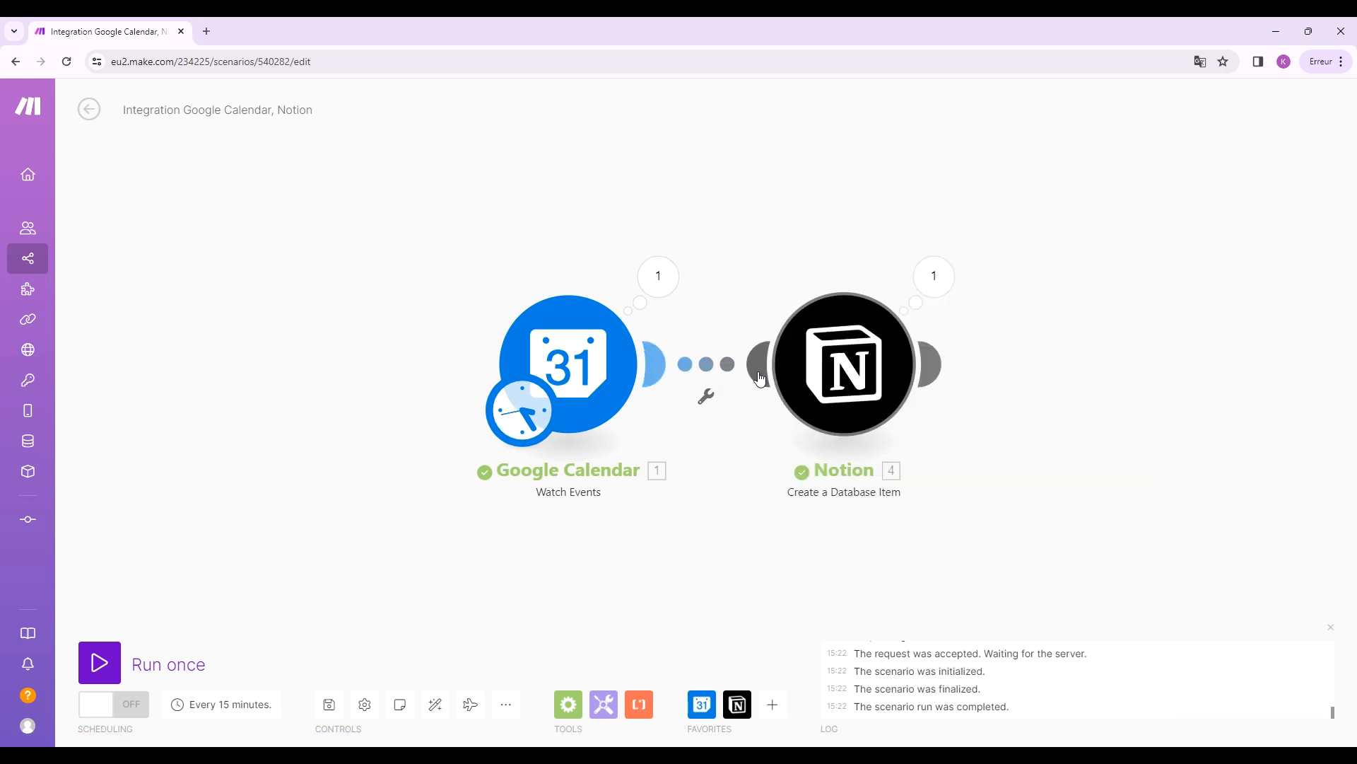
{"action": "right_click", "coordinate": [707, 368]}
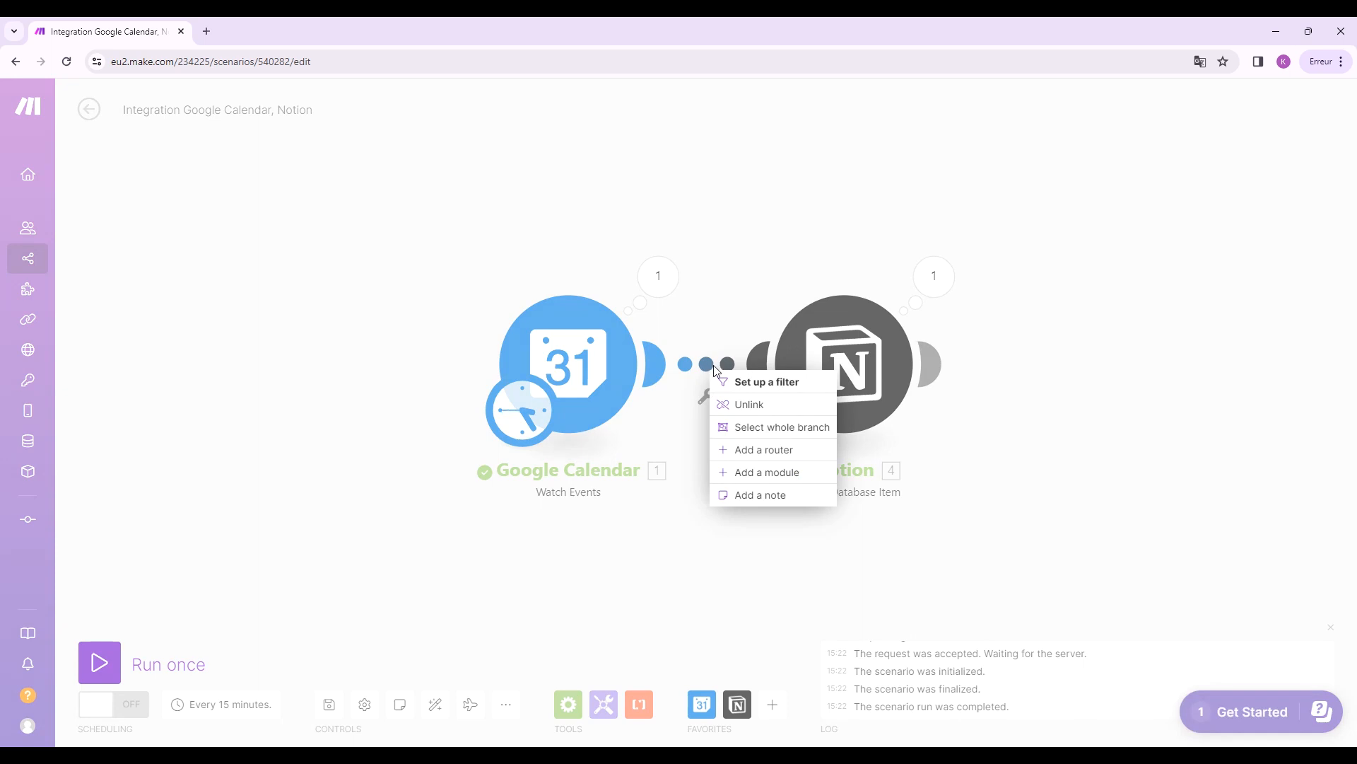
{"action": "left_click", "coordinate": [792, 474]}
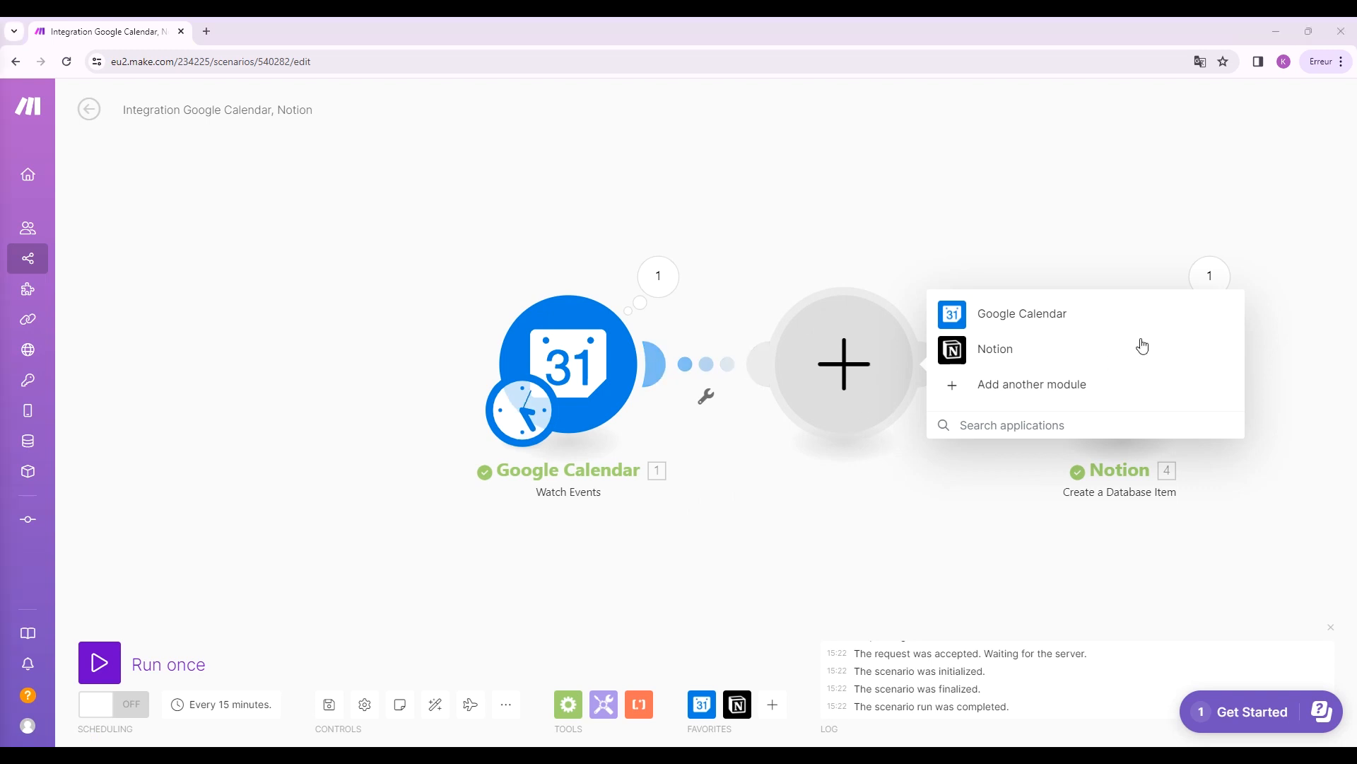
{"action": "left_click", "coordinate": [993, 357]}
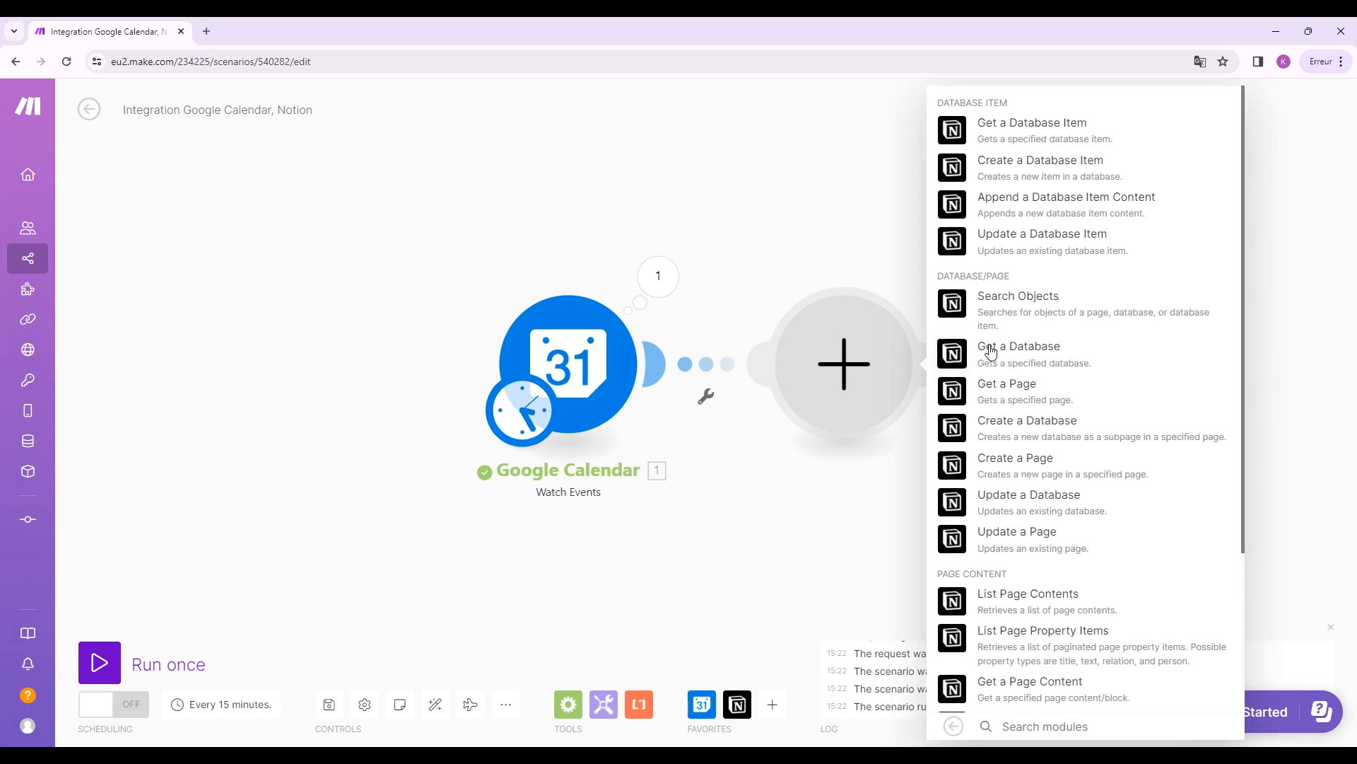
{"action": "left_click", "coordinate": [1029, 309]}
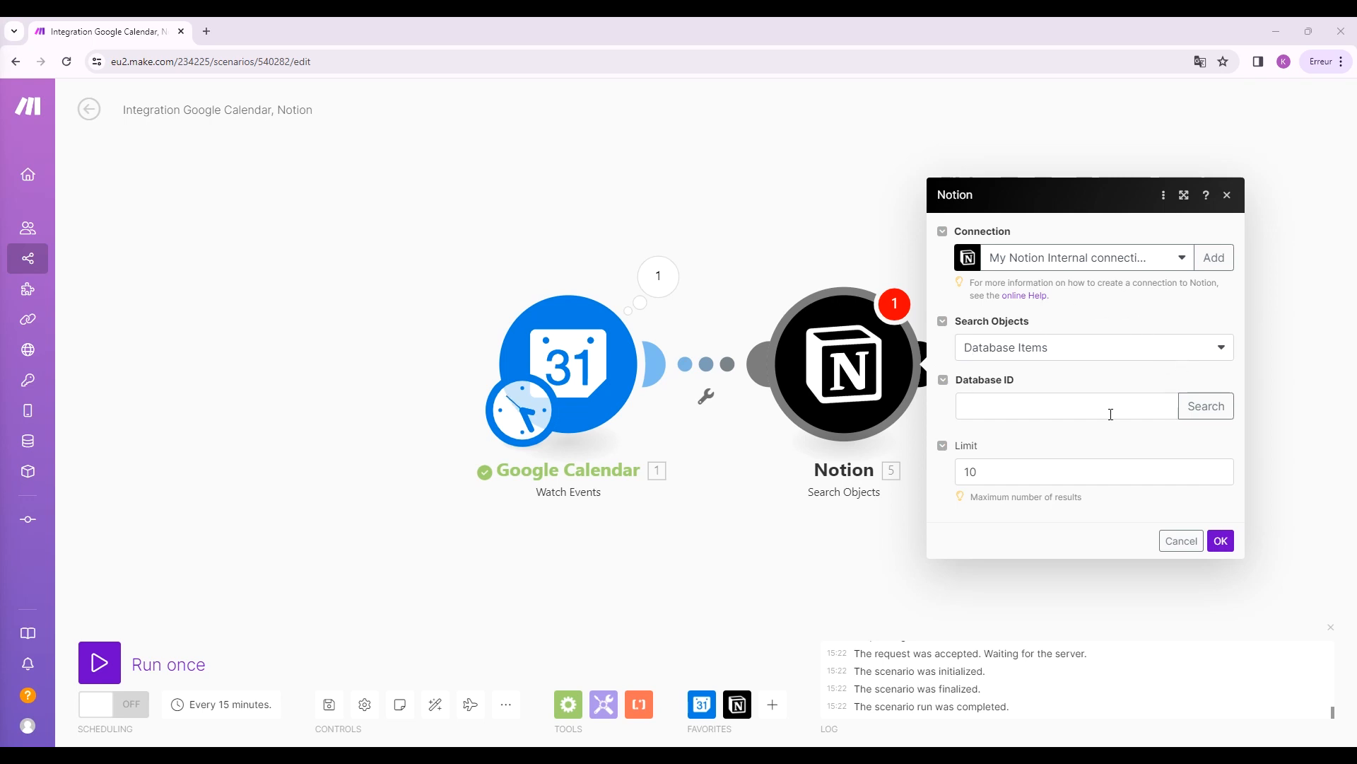
Look up "calendrier éditorial" and set it as the database for the Search Objects module.
{"action": "left_click", "coordinate": [1217, 406]}
{"action": "left_click", "coordinate": [1027, 399]}
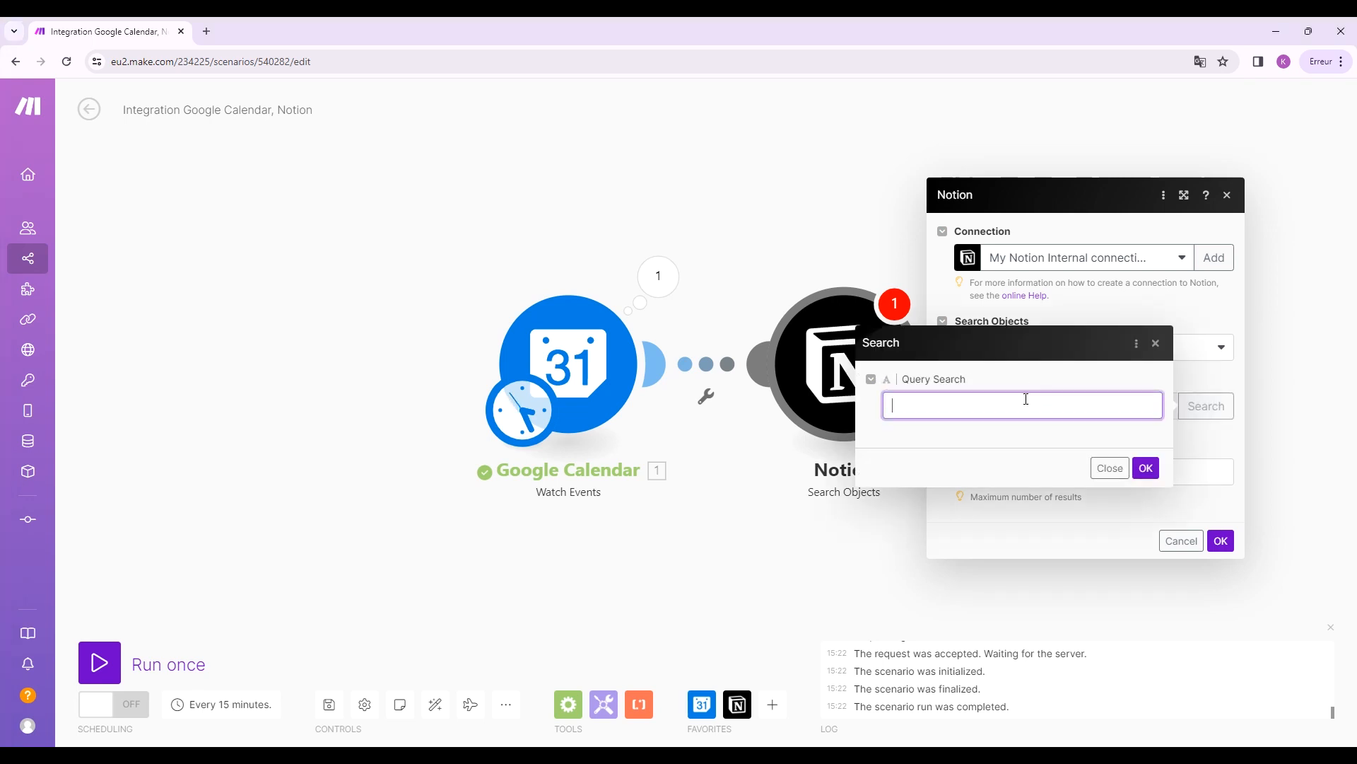
{"action": "type", "text": "calendrier éditorial"}
{"action": "left_click", "coordinate": [1146, 468]}
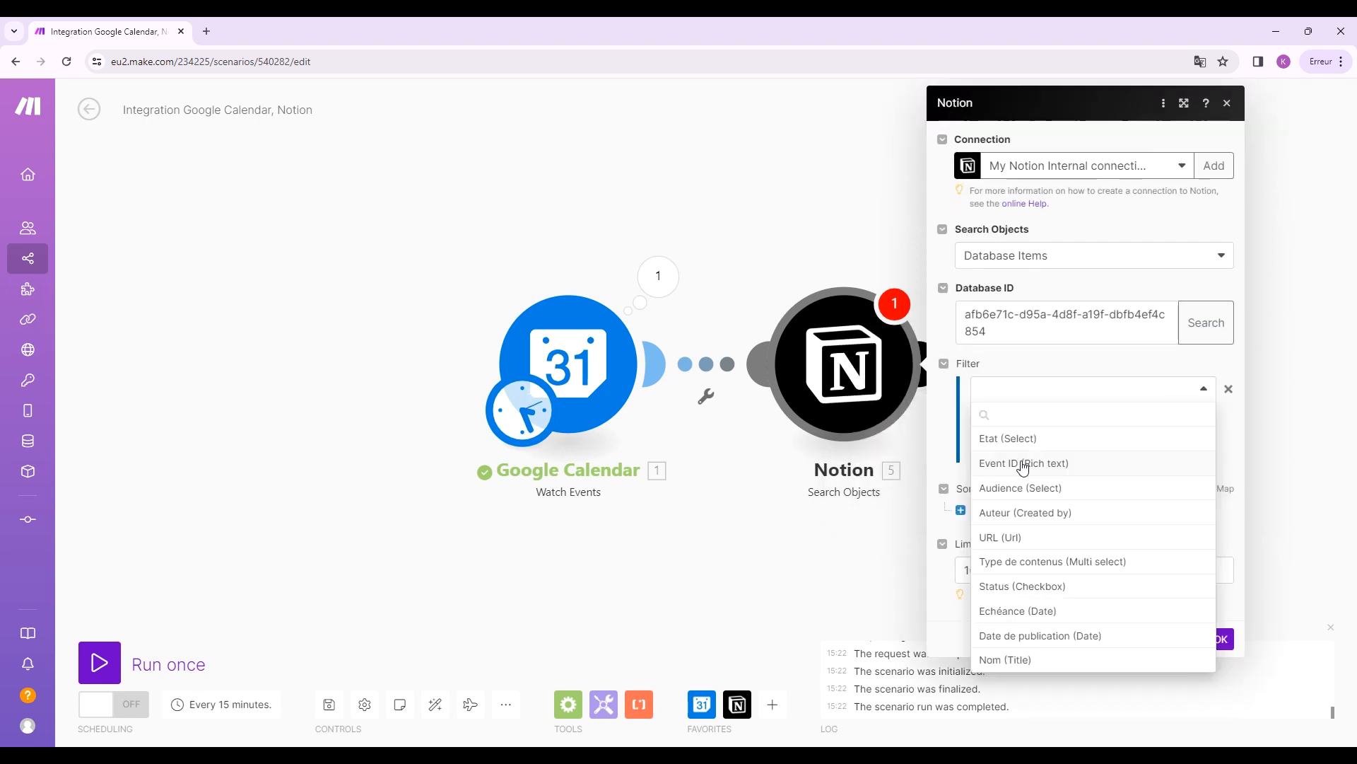
Filter the Search Objects module on Event ID (Rich text) with Text: Equals the Google Calendar Event ID, and save the module.
{"action": "left_click", "coordinate": [1022, 464]}
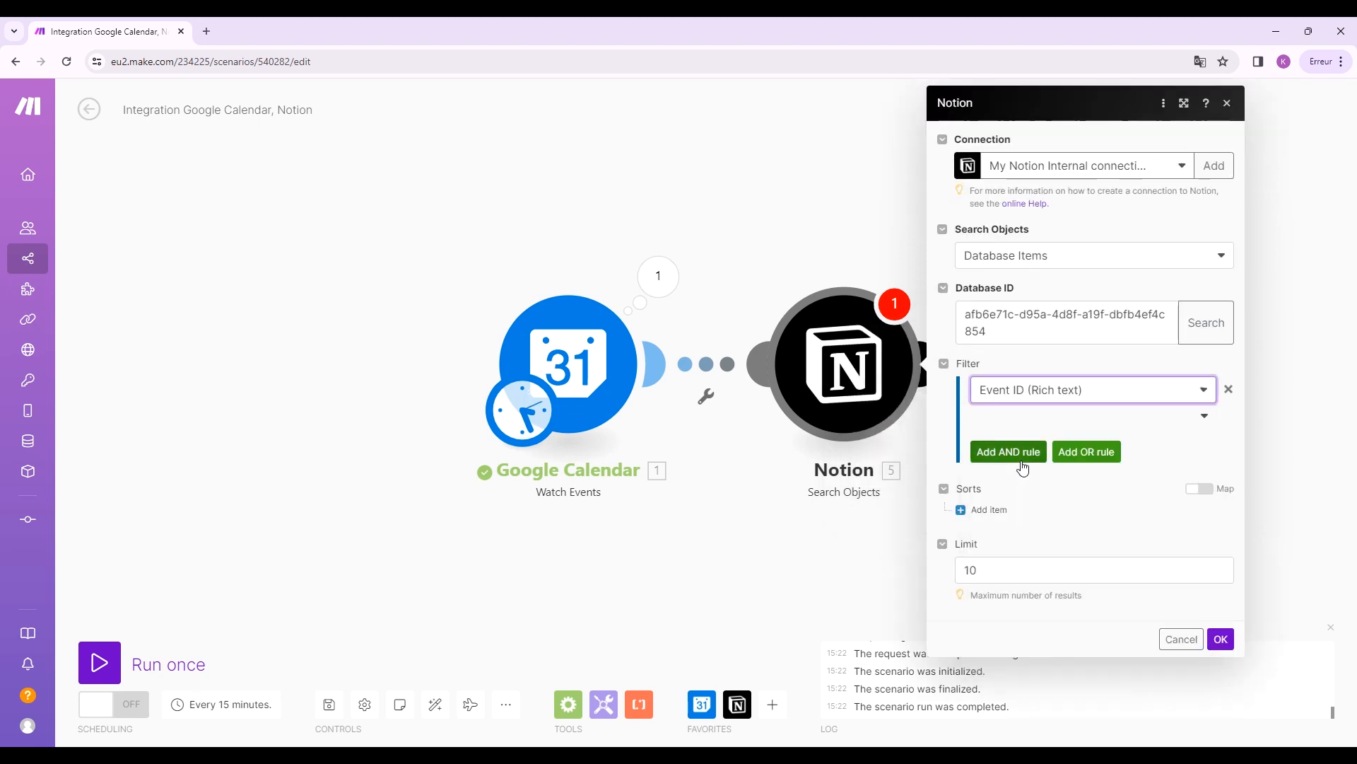
{"action": "left_click", "coordinate": [1203, 417]}
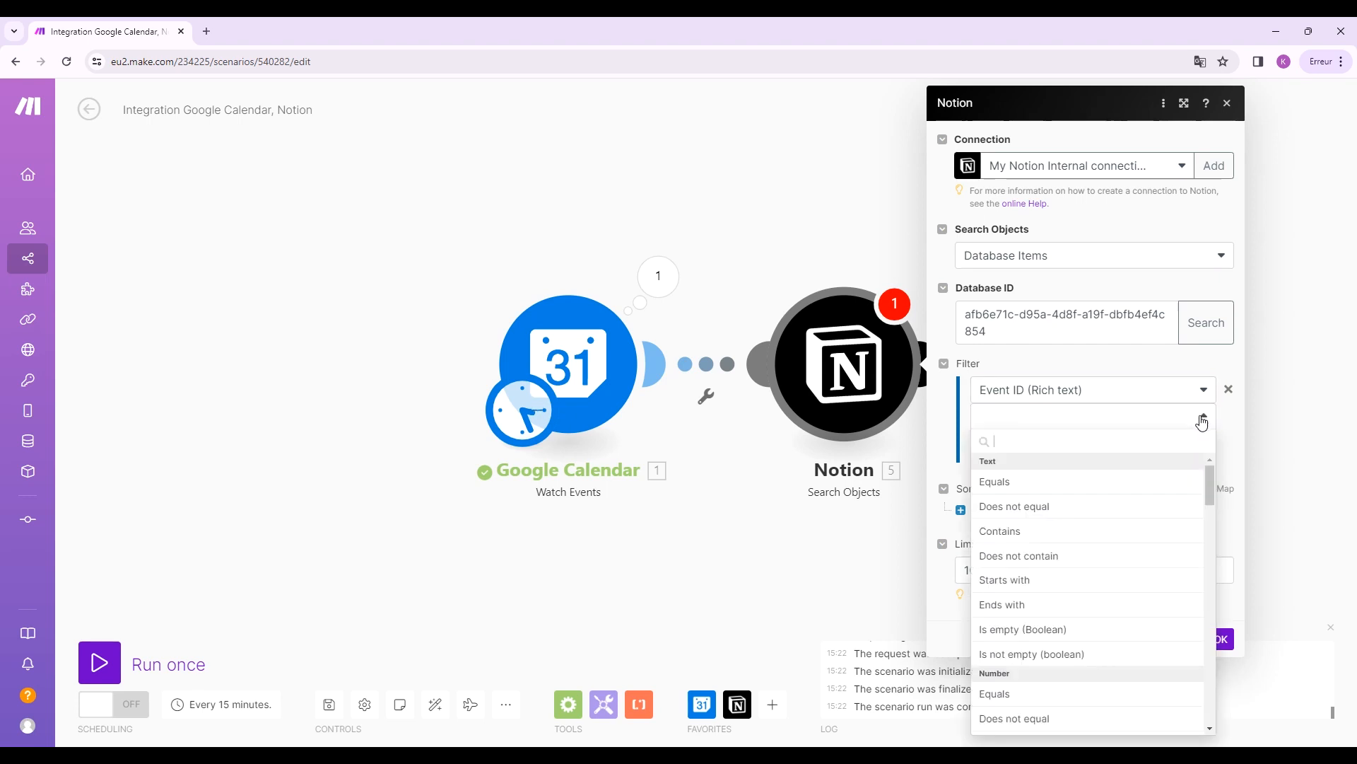
{"action": "left_click", "coordinate": [1034, 487]}
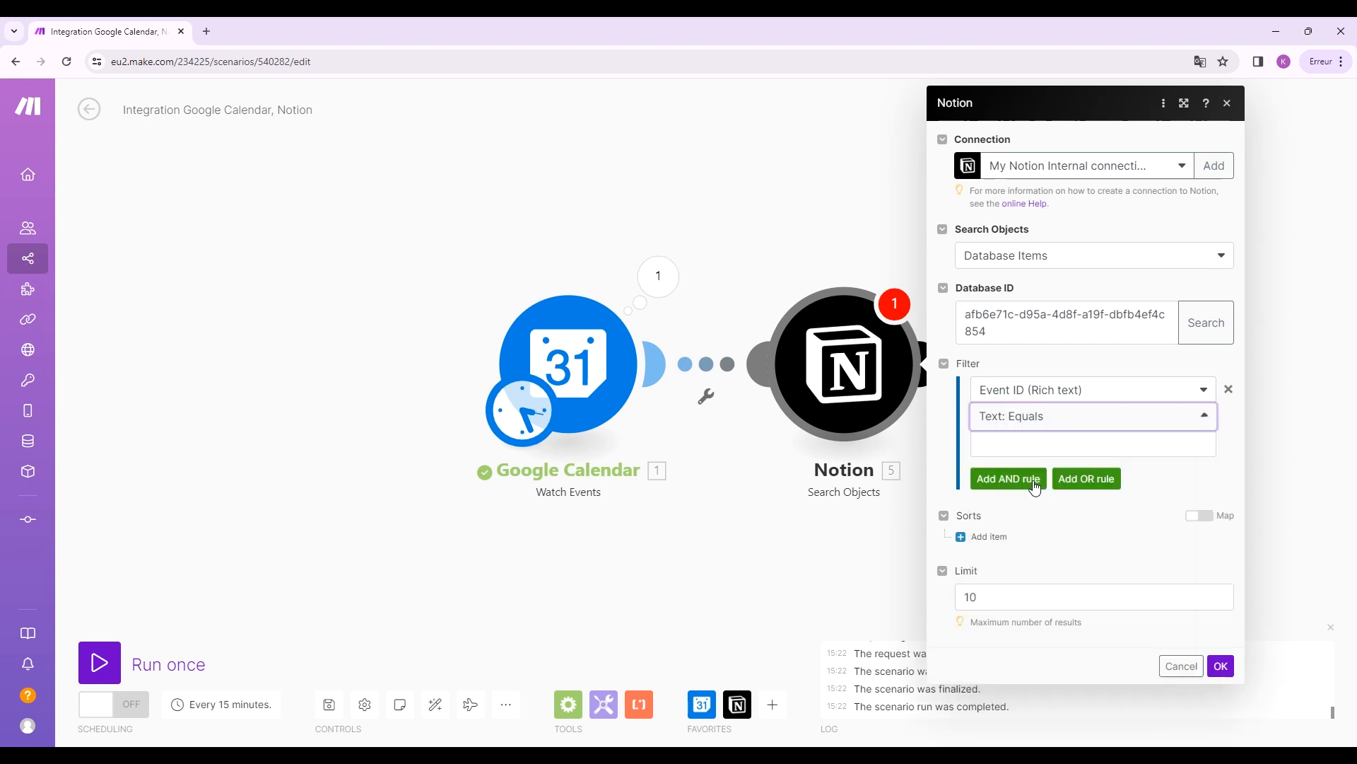
{"action": "left_click", "coordinate": [1188, 446]}
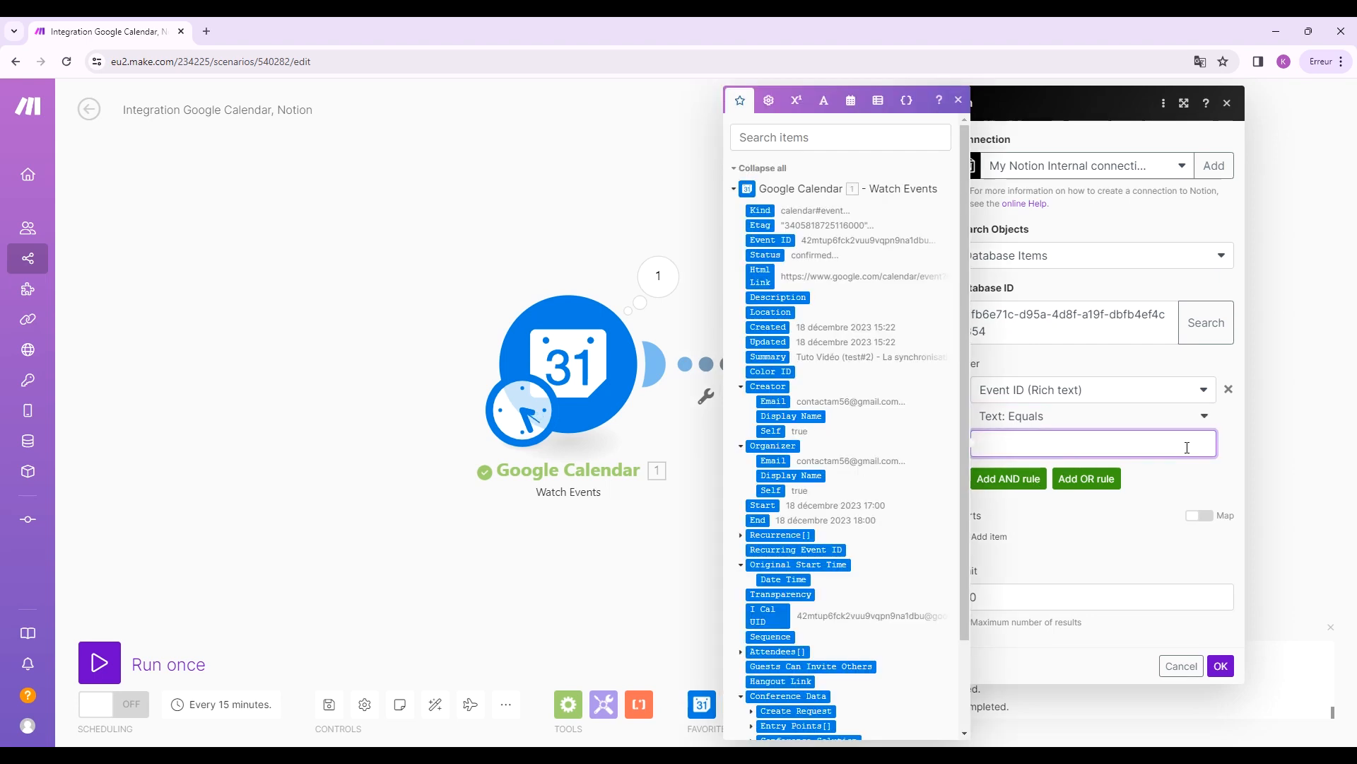
{"action": "left_click", "coordinate": [789, 241]}
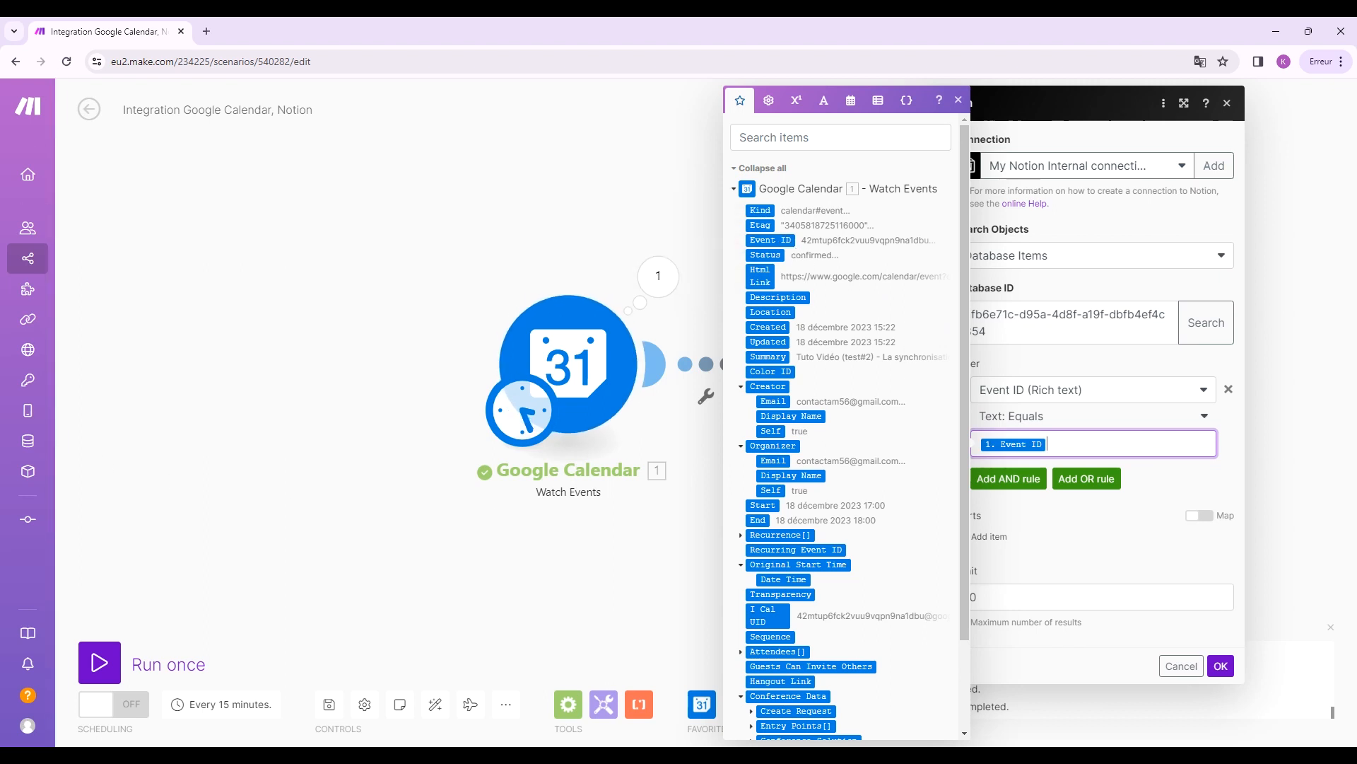
{"action": "left_click", "coordinate": [1124, 460]}
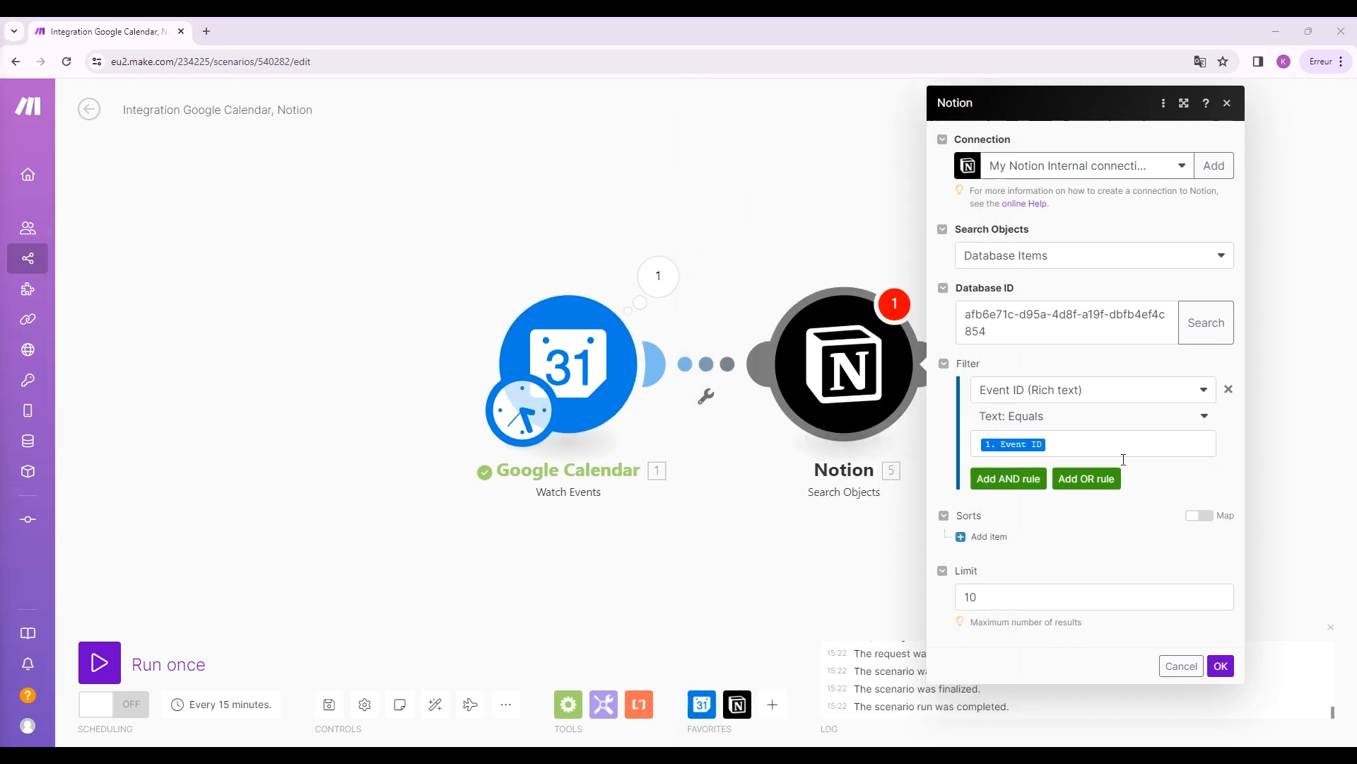
{"action": "left_click", "coordinate": [1221, 665]}
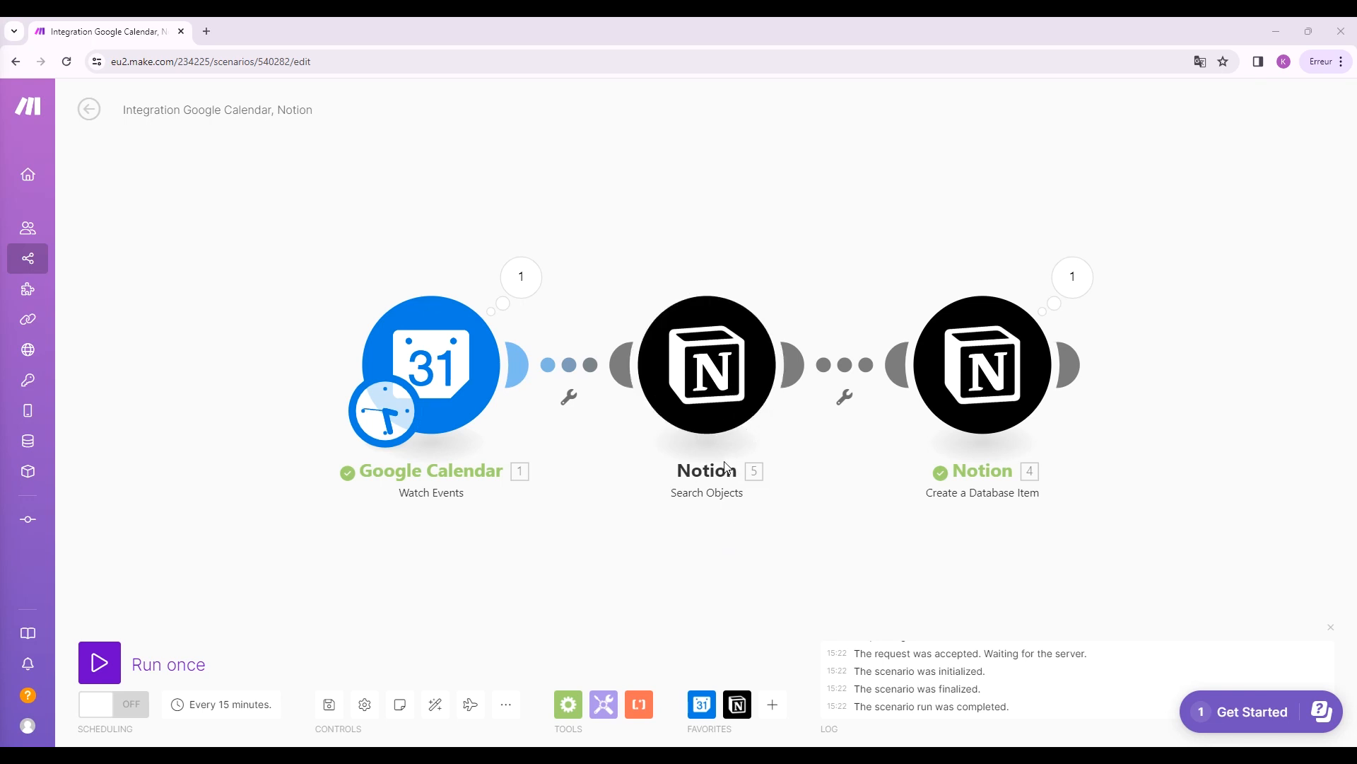
Add a router between the Notion Search Objects and Create a Database Item modules.
{"action": "left_click", "coordinate": [844, 372]}
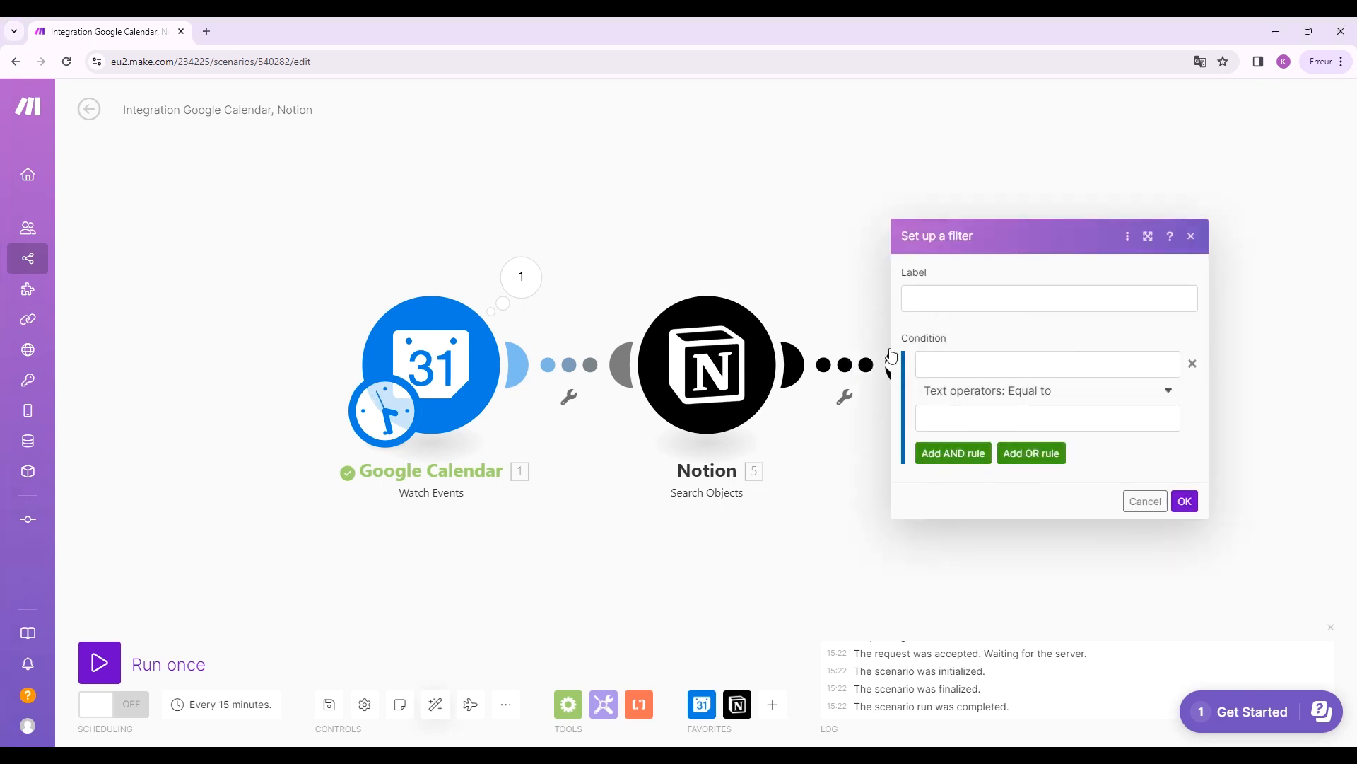
{"action": "left_click", "coordinate": [1194, 241]}
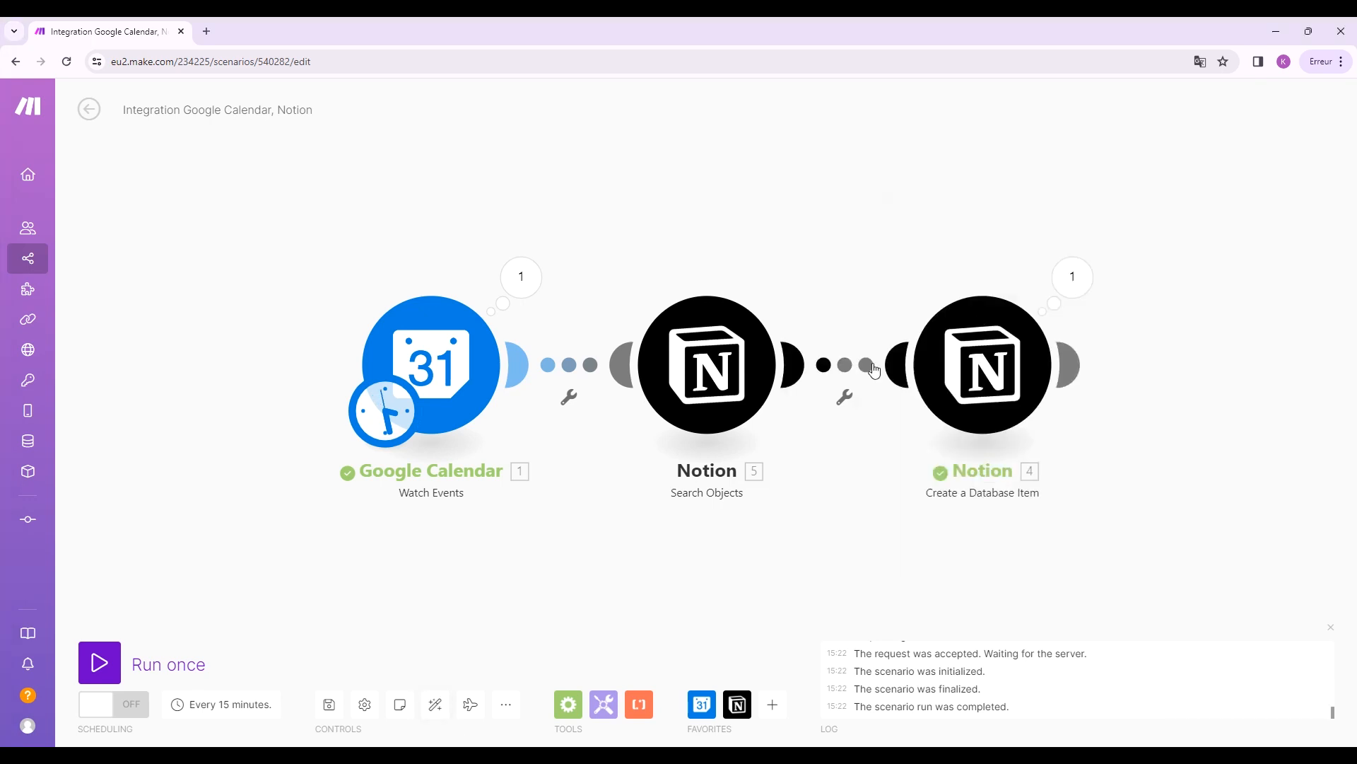
{"action": "right_click", "coordinate": [857, 367]}
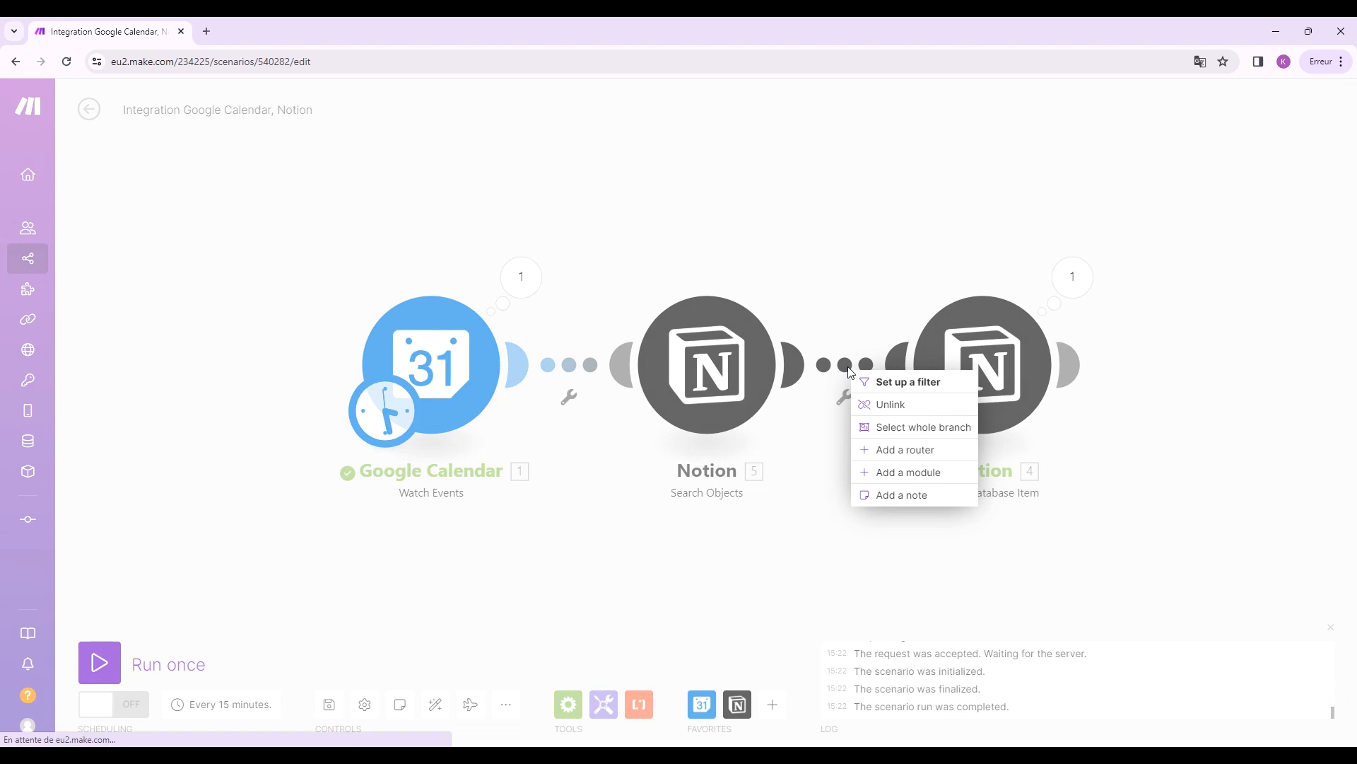
{"action": "left_click", "coordinate": [915, 449]}
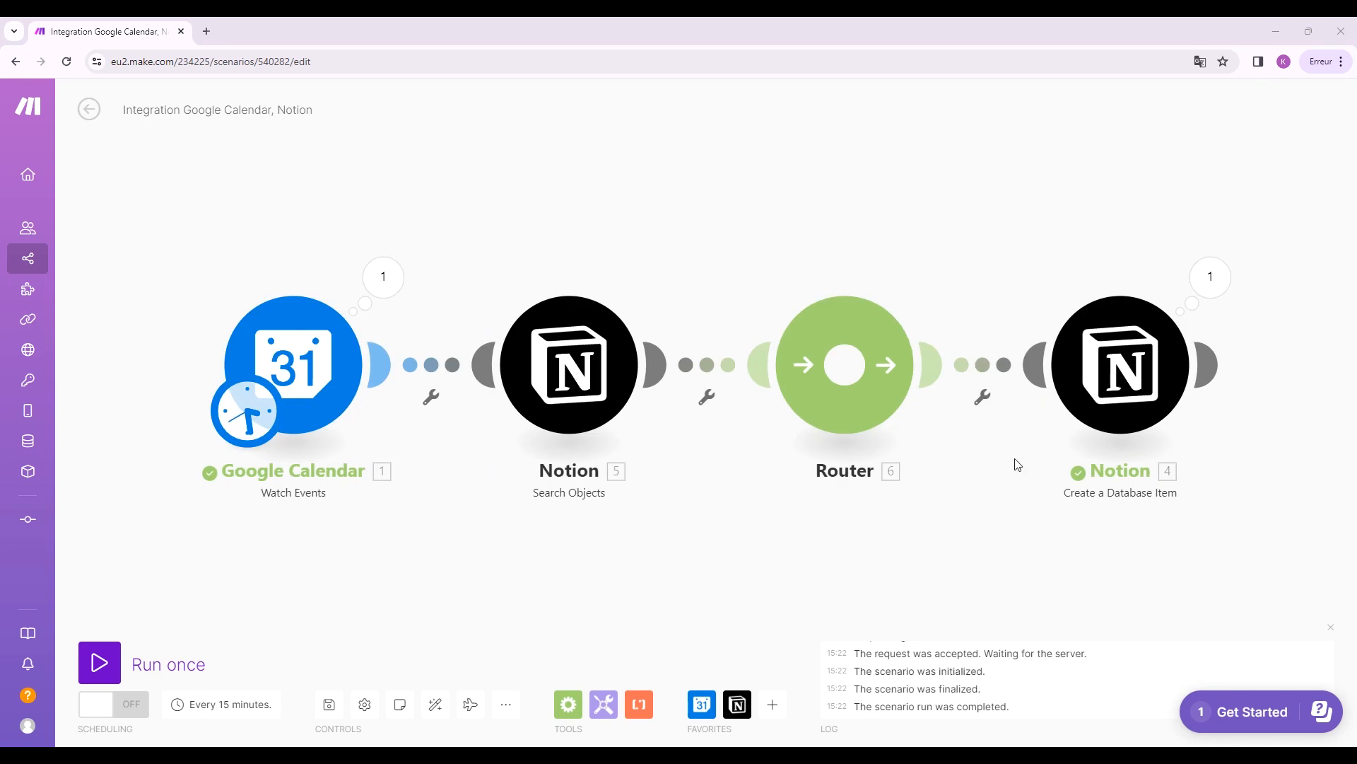
Set up a filter labelled "Nouveau" on the route to Create a Database Item, with Total number of bundles equal to 0.
{"action": "left_click", "coordinate": [983, 364]}
{"action": "left_click", "coordinate": [1120, 255]}
{"action": "type", "text": "Nouveau"}
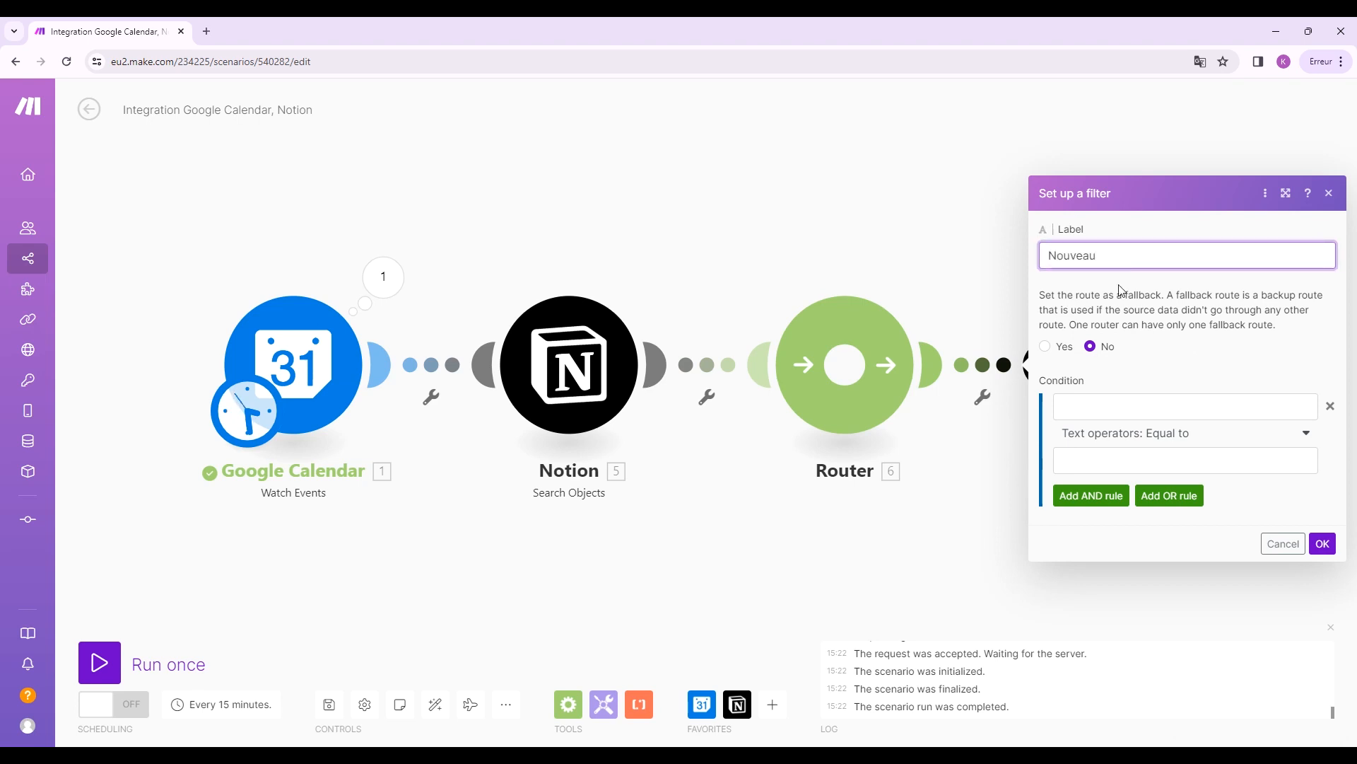
{"action": "left_click", "coordinate": [1291, 407]}
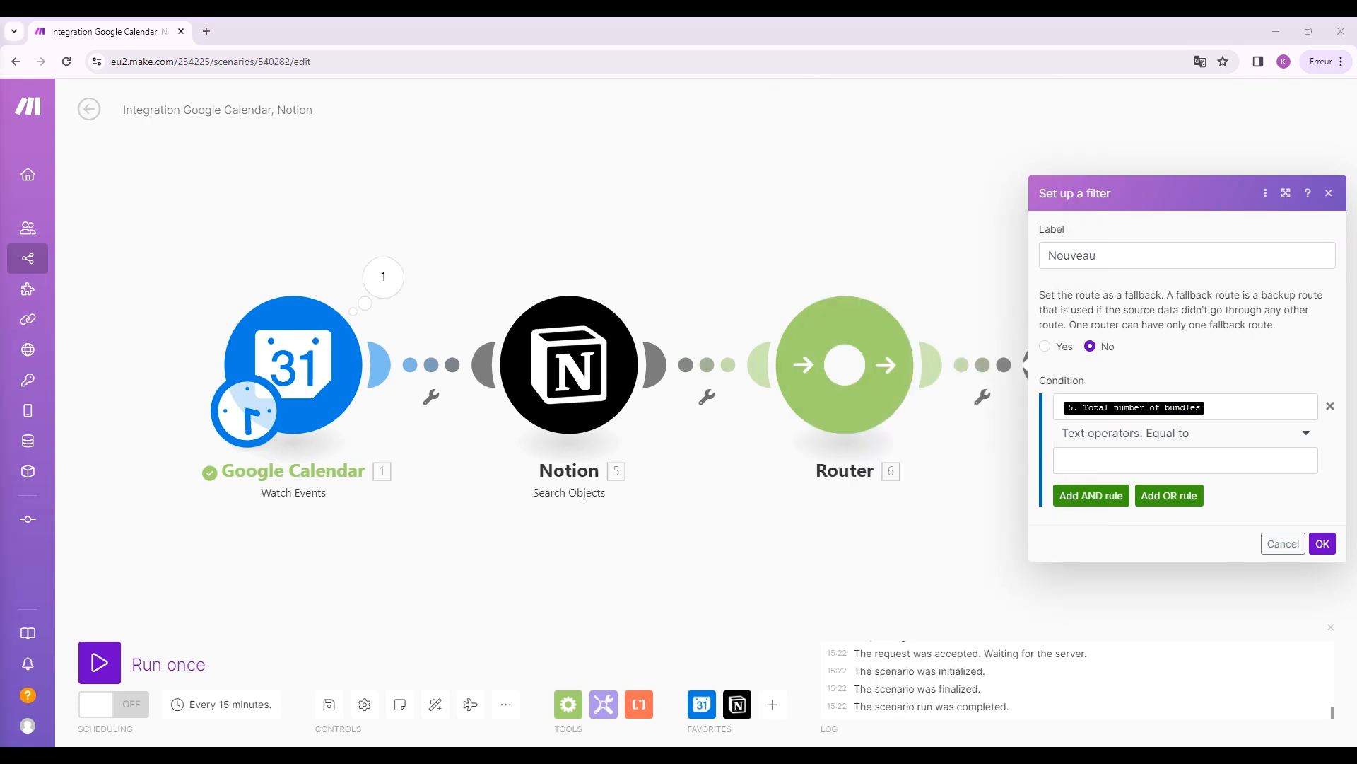
{"action": "left_click", "coordinate": [1309, 461]}
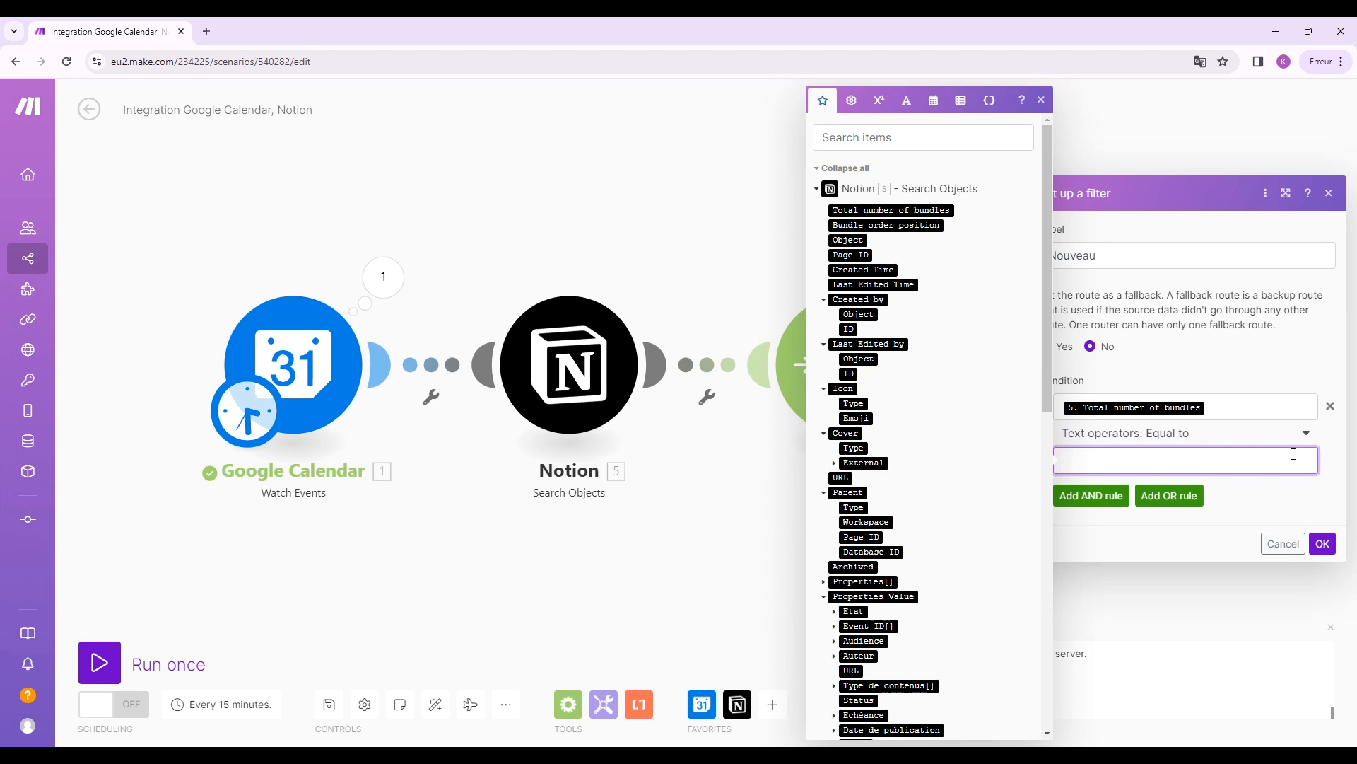
{"action": "left_click", "coordinate": [1041, 100]}
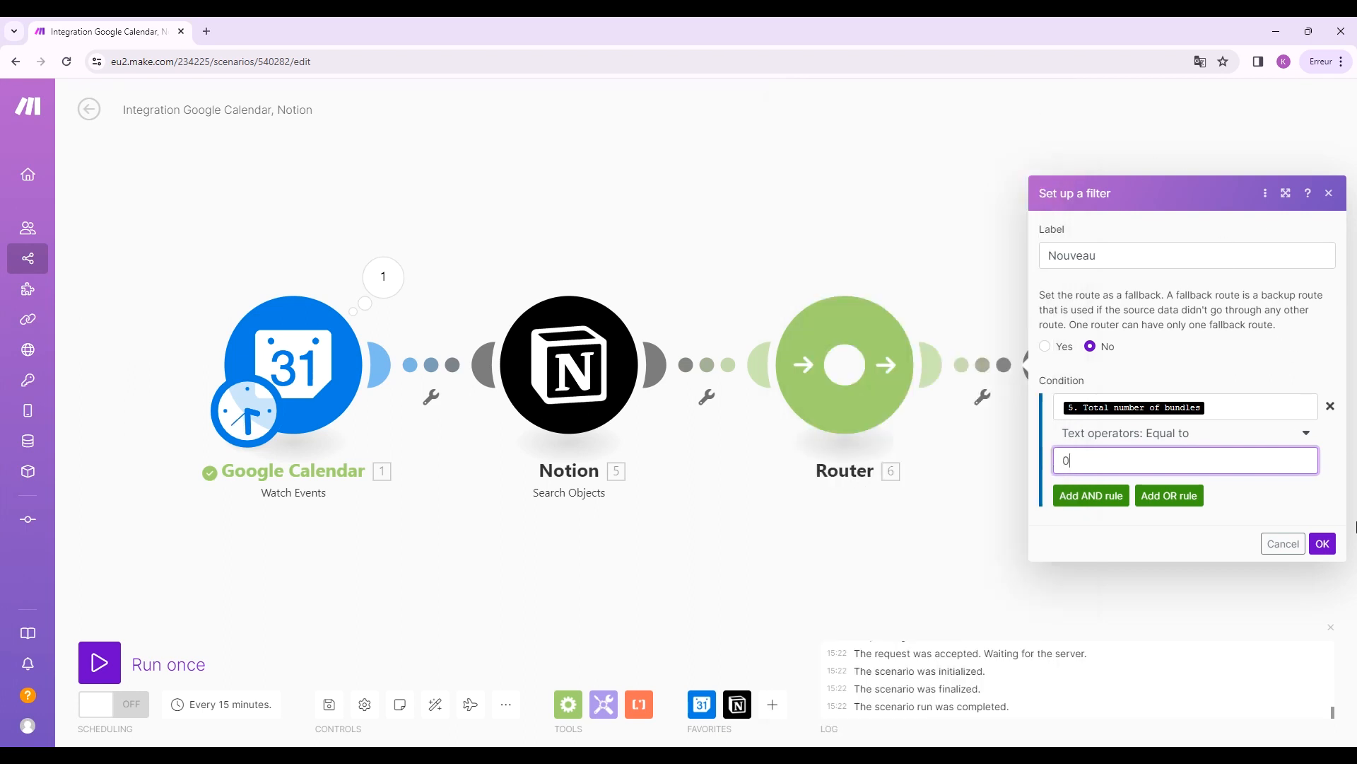
{"action": "left_click", "coordinate": [1322, 543]}
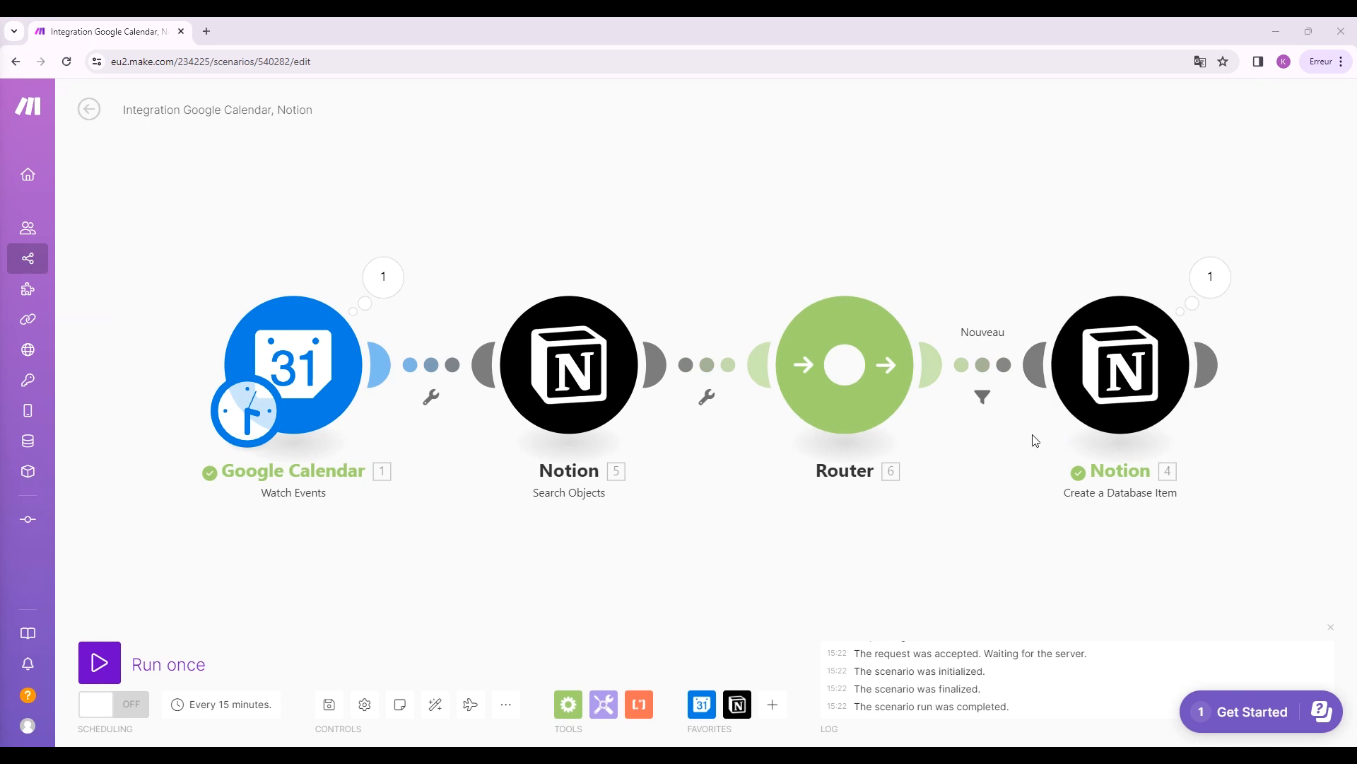
Add a second route to the router and start a filter on it labelled "Existant".
{"action": "left_click", "coordinate": [887, 371]}
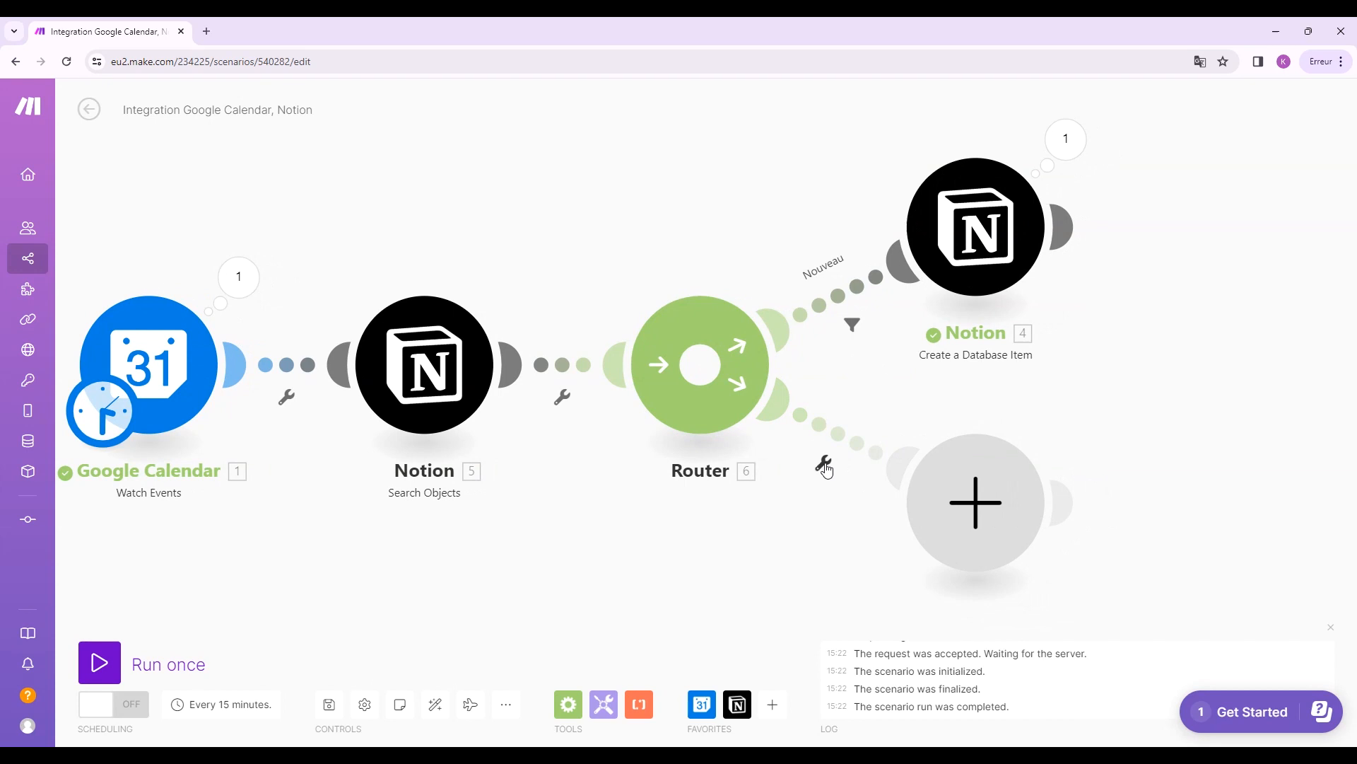
{"action": "left_click", "coordinate": [825, 466]}
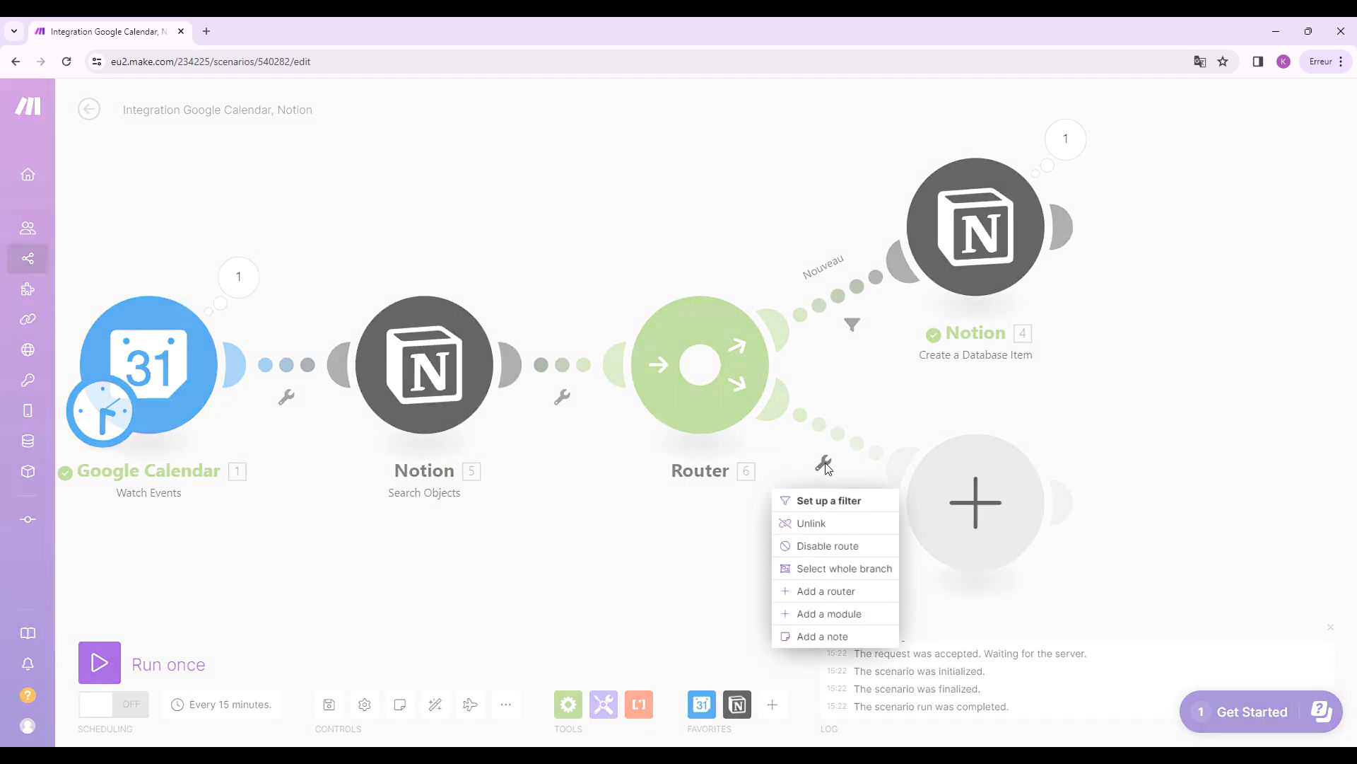
{"action": "left_click", "coordinate": [835, 504]}
{"action": "left_click", "coordinate": [963, 325]}
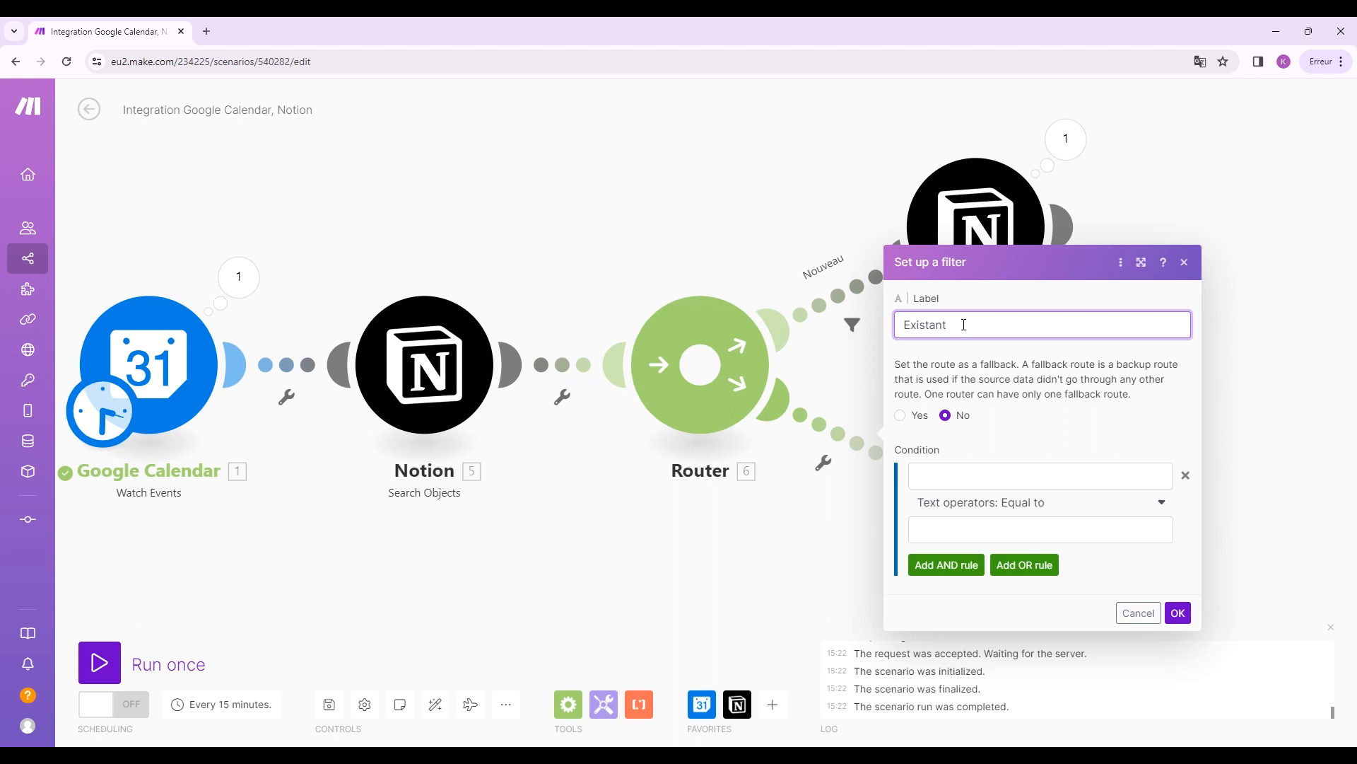
Set the "Existant" filter condition to Total number of bundles, numeric Greater than 0, and save the filter.
{"action": "left_click", "coordinate": [1161, 477]}
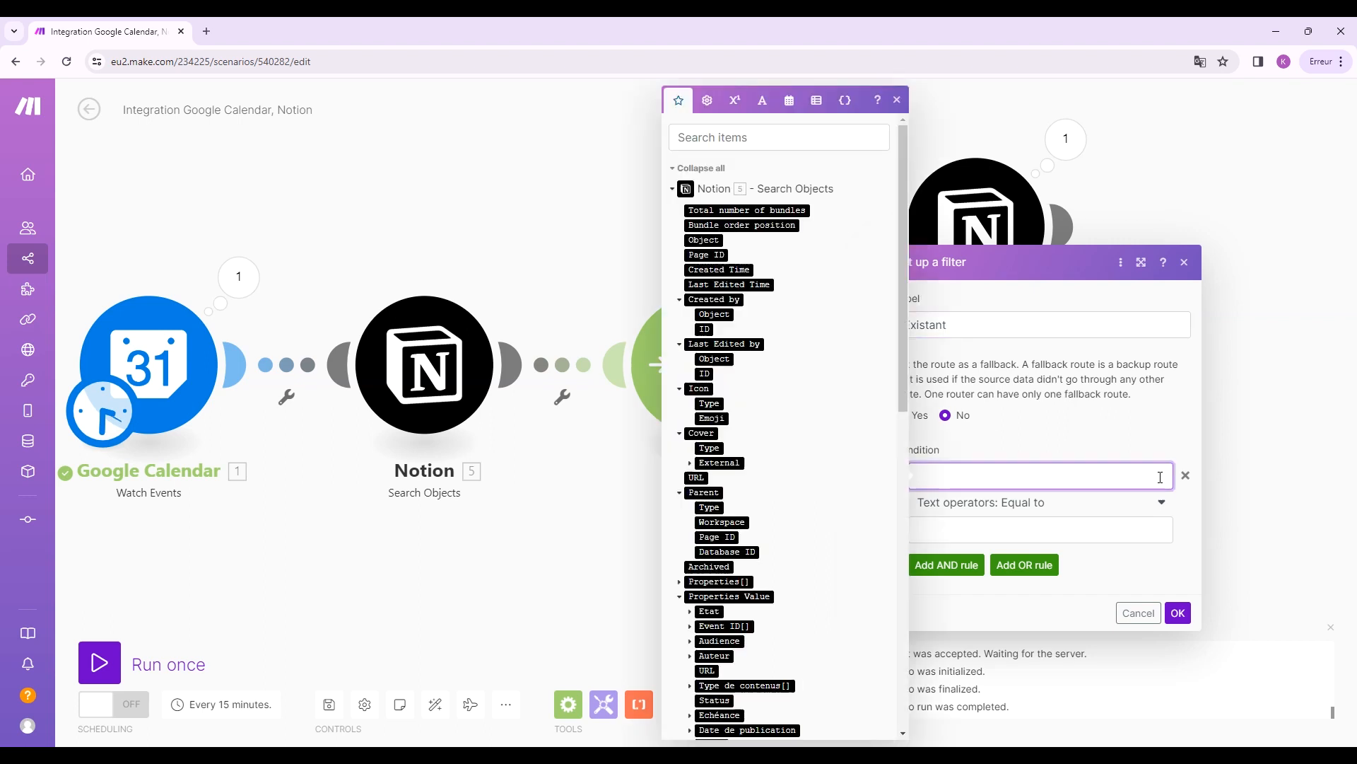
{"action": "left_click", "coordinate": [797, 210]}
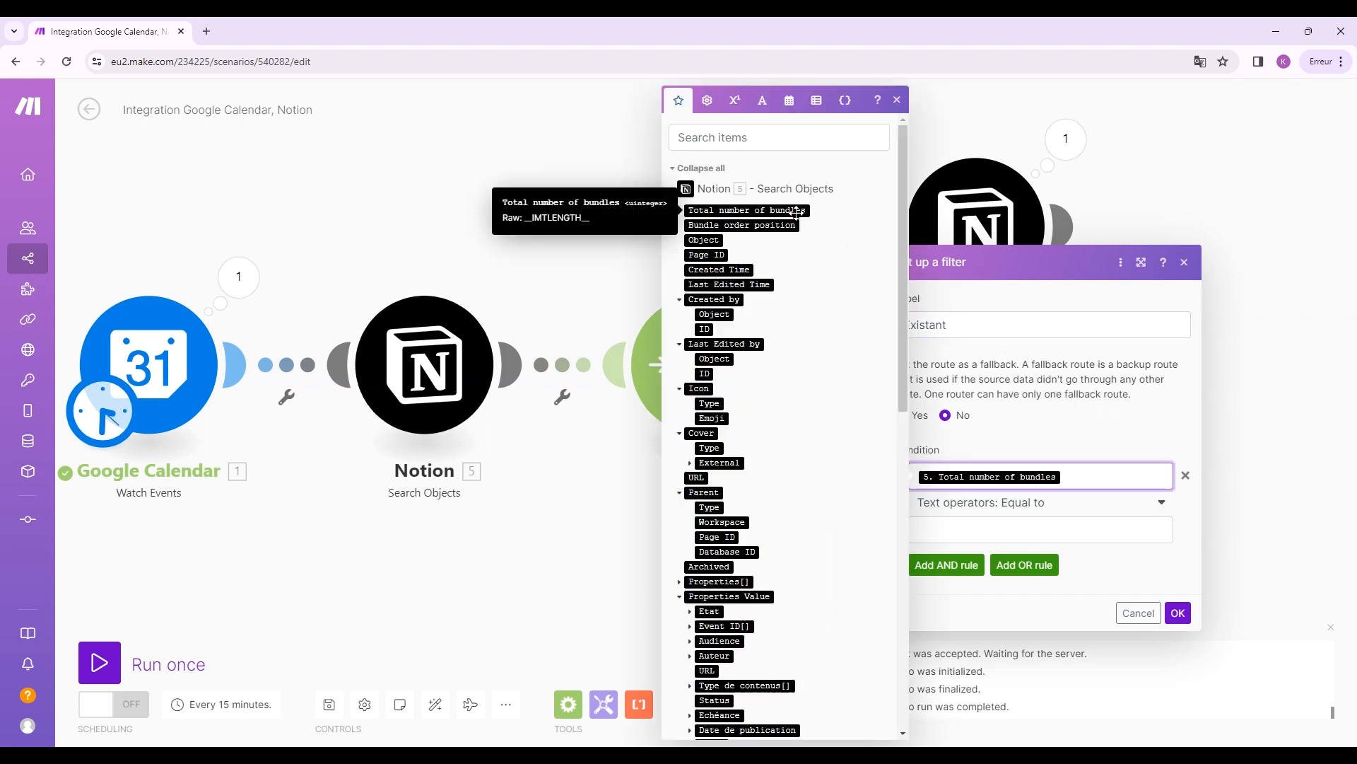
{"action": "left_click", "coordinate": [1123, 532]}
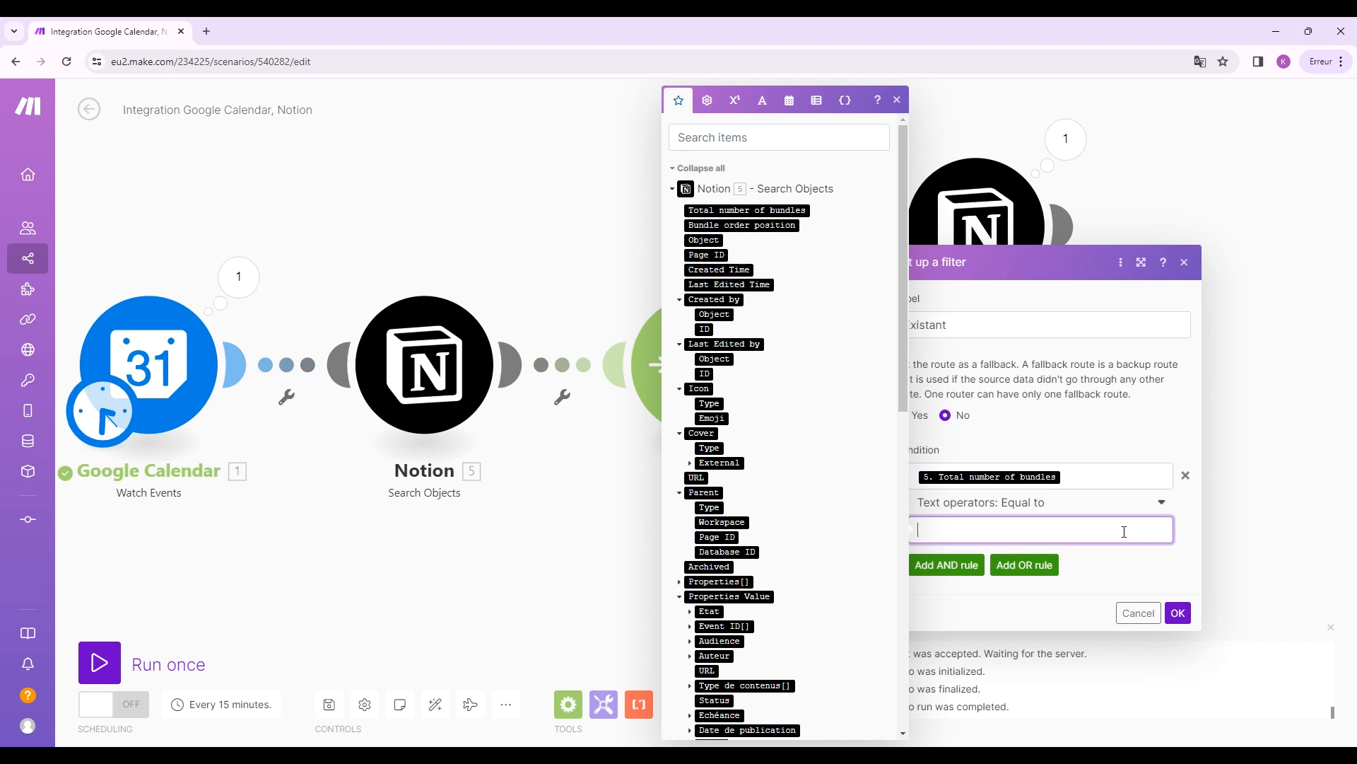
{"action": "left_click", "coordinate": [1162, 516]}
{"action": "scroll", "coordinate": [1082, 600], "scroll_direction": "down", "scroll_amount": 1}
{"action": "scroll", "coordinate": [1081, 599], "scroll_direction": "down", "scroll_amount": 5}
{"action": "scroll", "coordinate": [1080, 599], "scroll_direction": "down", "scroll_amount": 5}
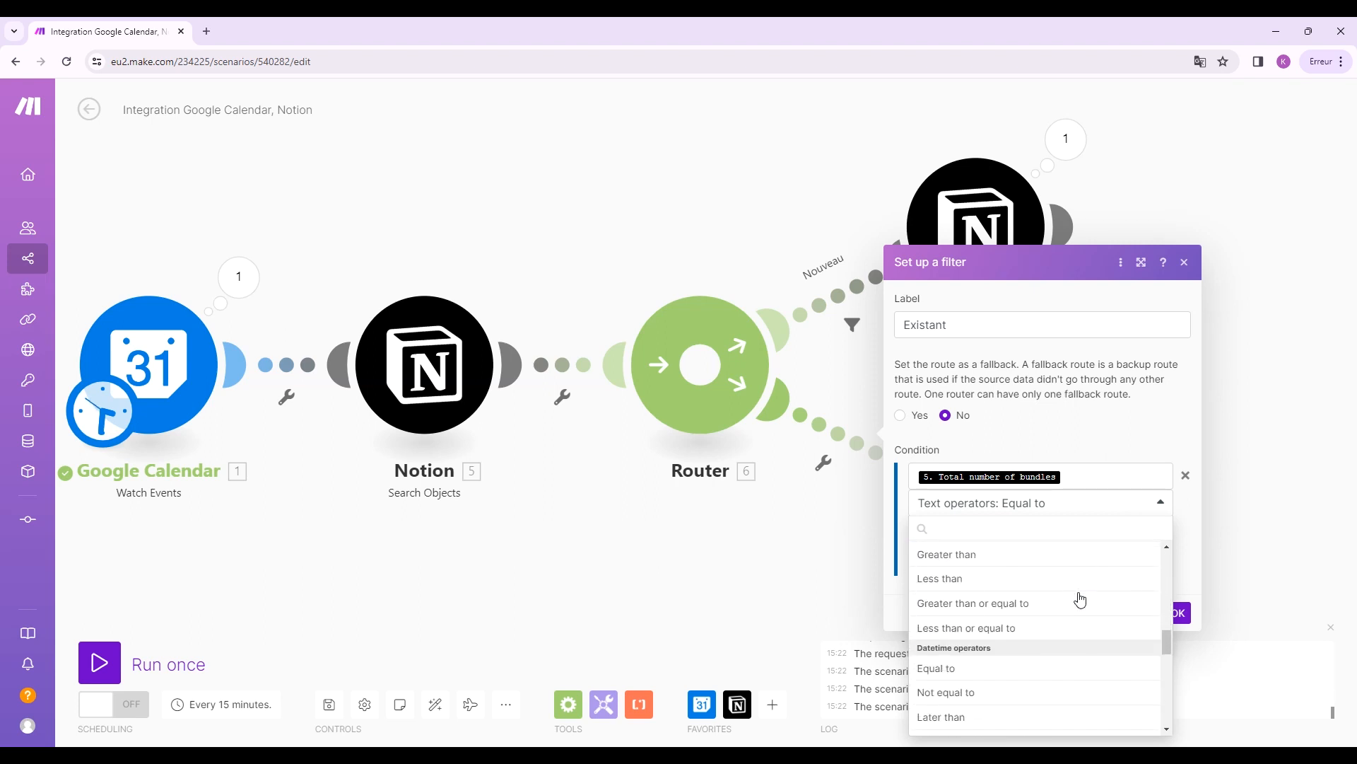
{"action": "scroll", "coordinate": [1079, 599], "scroll_direction": "up", "scroll_amount": 2}
{"action": "left_click", "coordinate": [958, 625]}
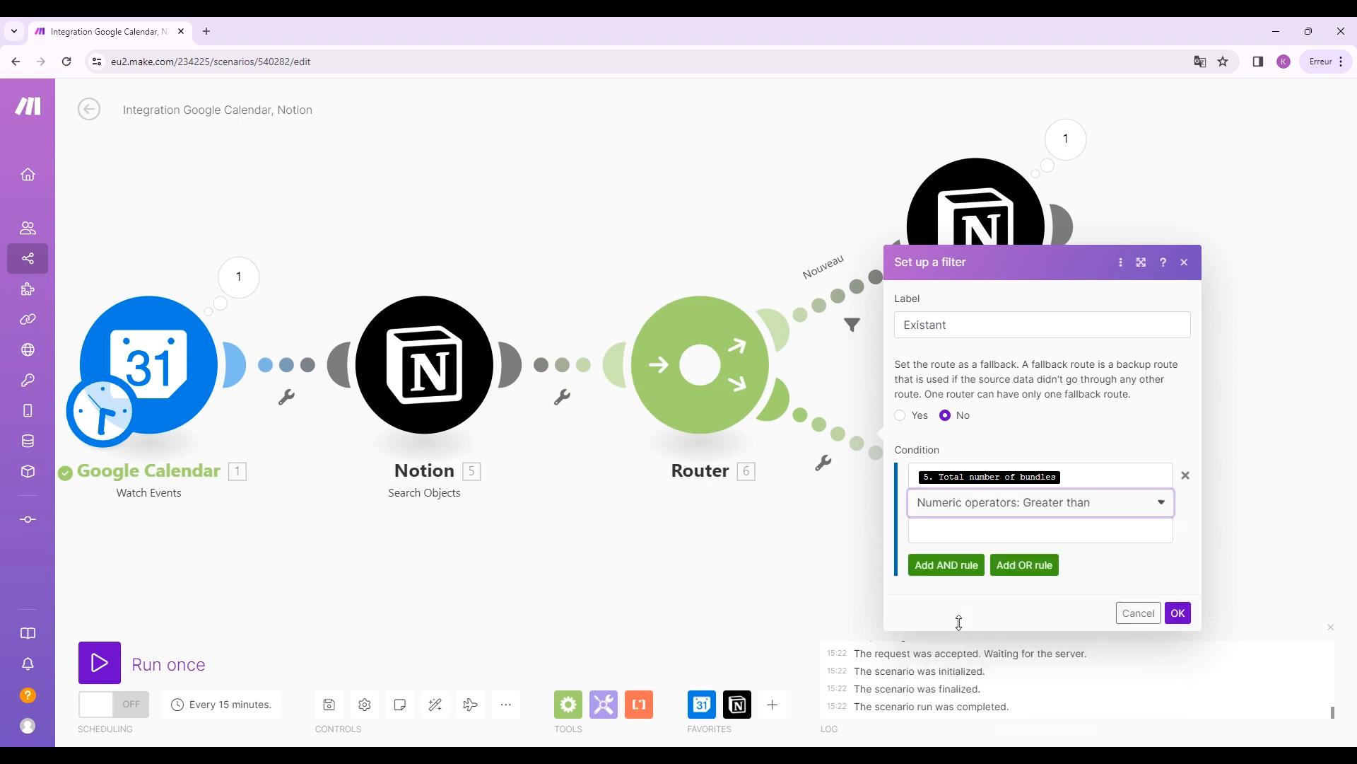
{"action": "left_click", "coordinate": [1111, 536]}
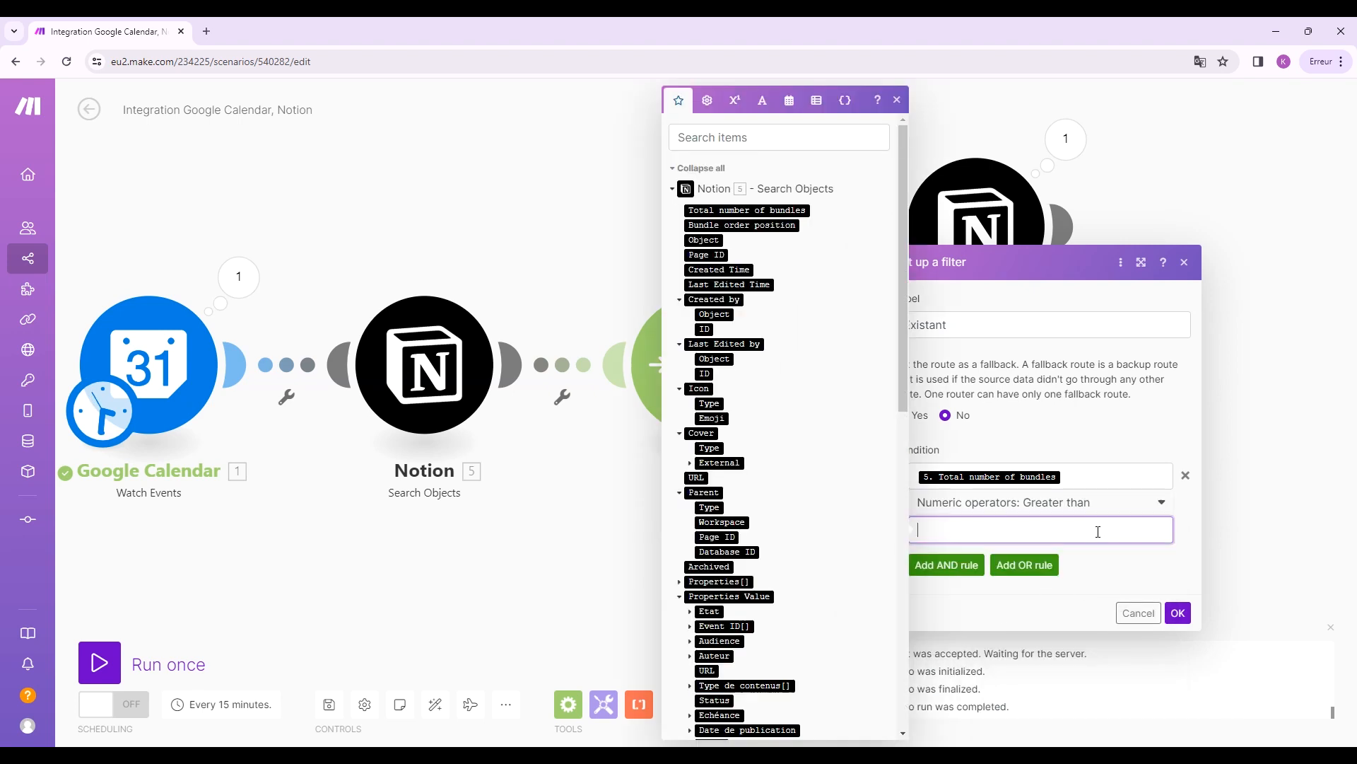
{"action": "left_click", "coordinate": [1113, 577]}
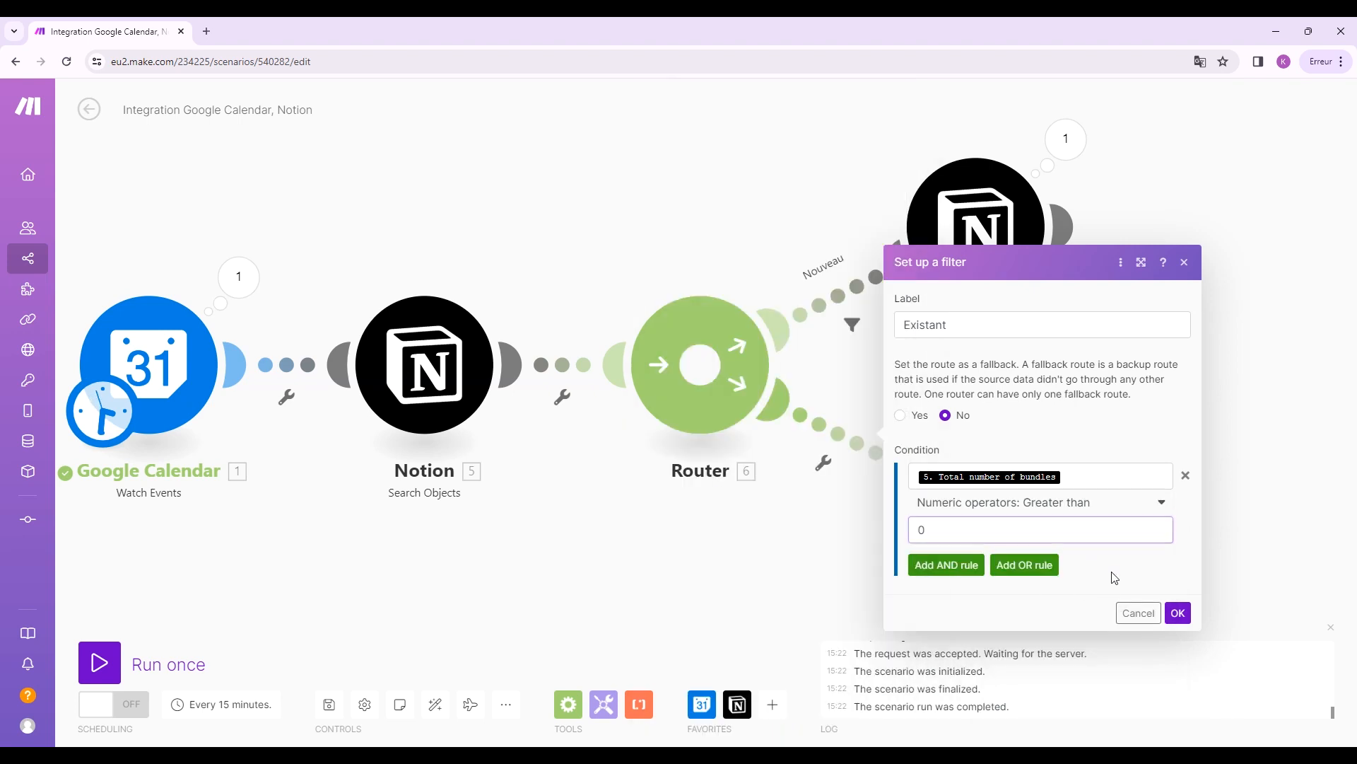
{"action": "left_click", "coordinate": [1177, 612]}
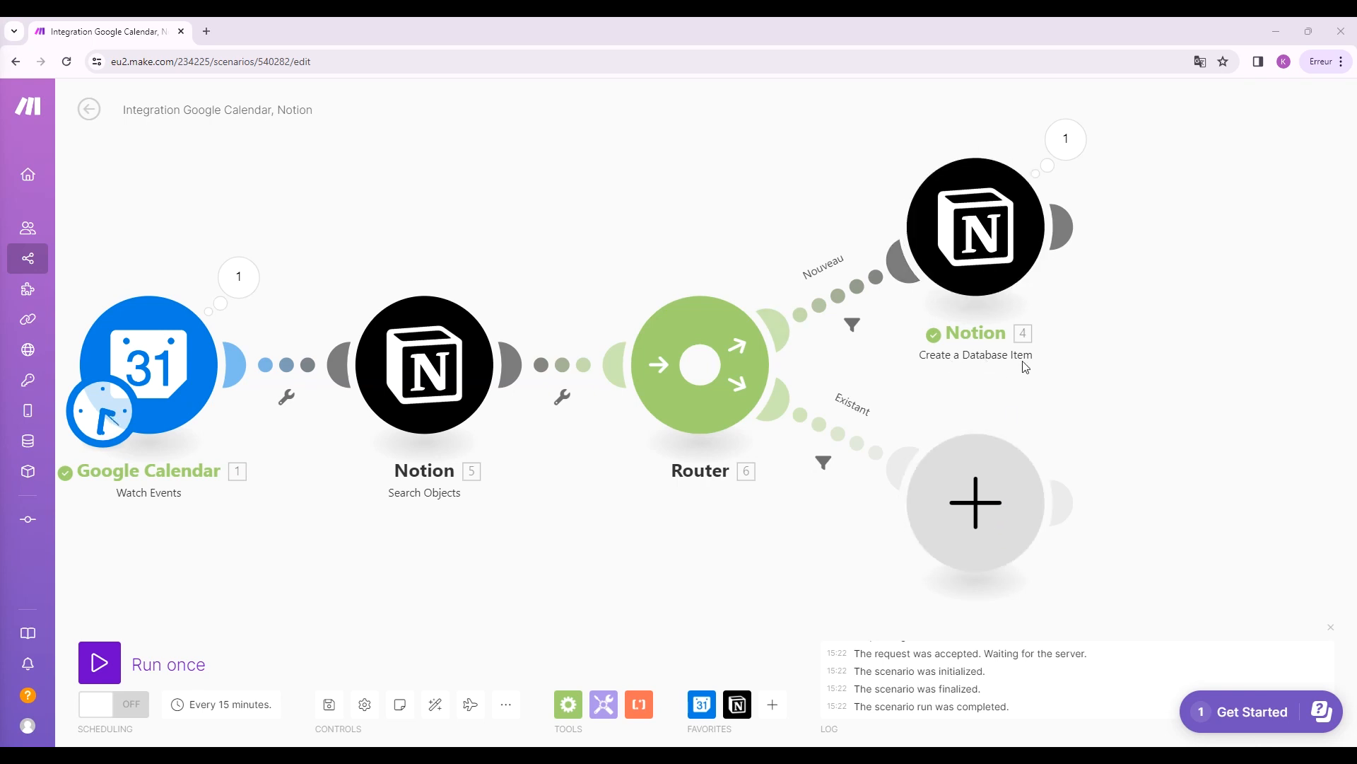
Add a Notion Update a Database Item module on the "Existant" route and look up "calendrier éditorial" as its database.
{"action": "left_click", "coordinate": [976, 517]}
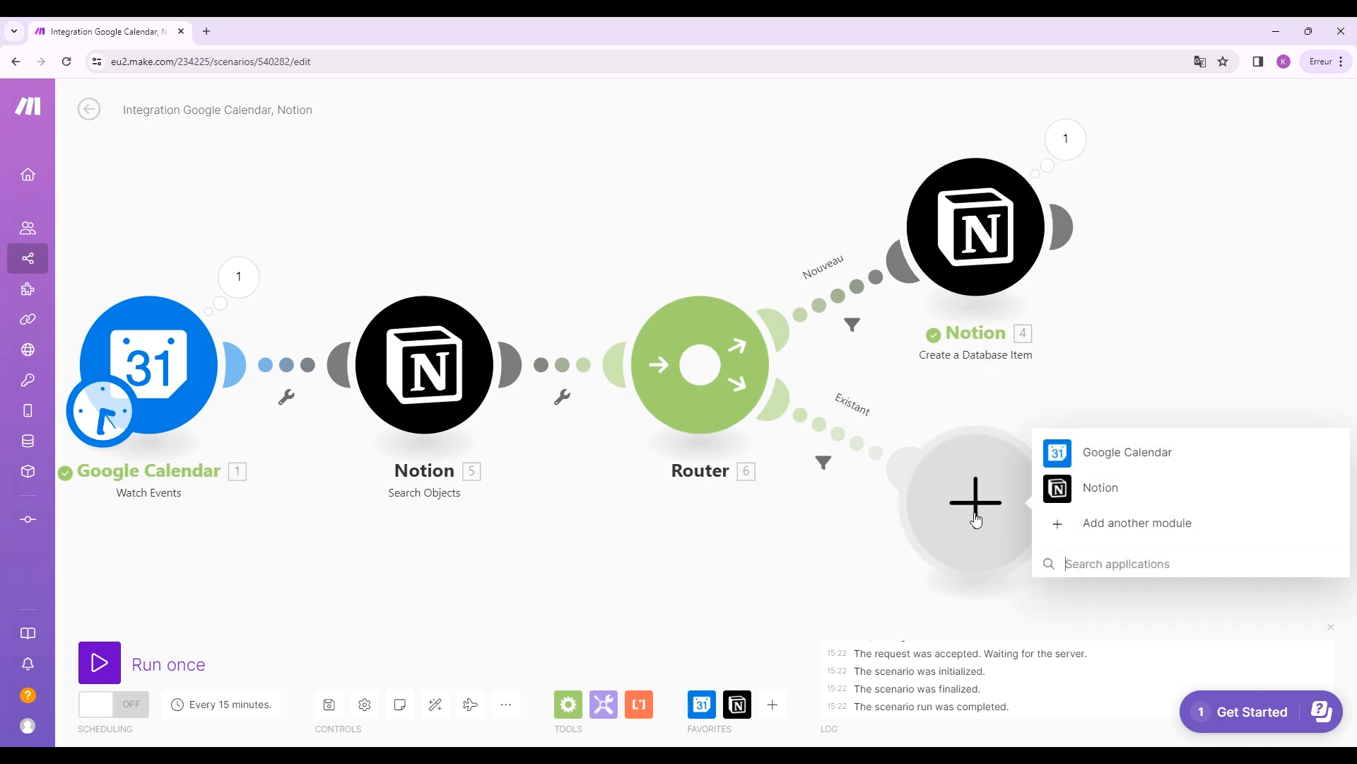
{"action": "left_click", "coordinate": [1097, 488]}
{"action": "left_click", "coordinate": [1159, 240]}
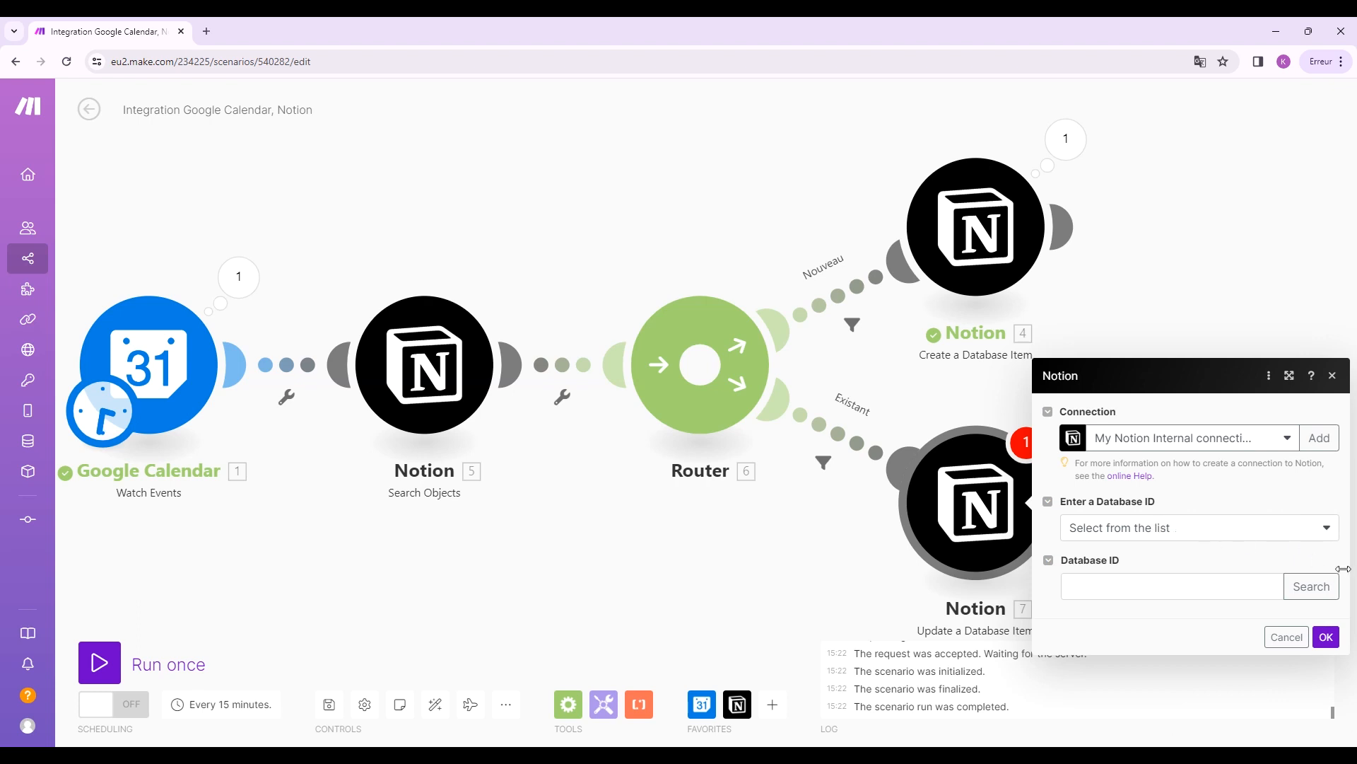
{"action": "left_click", "coordinate": [1316, 589]}
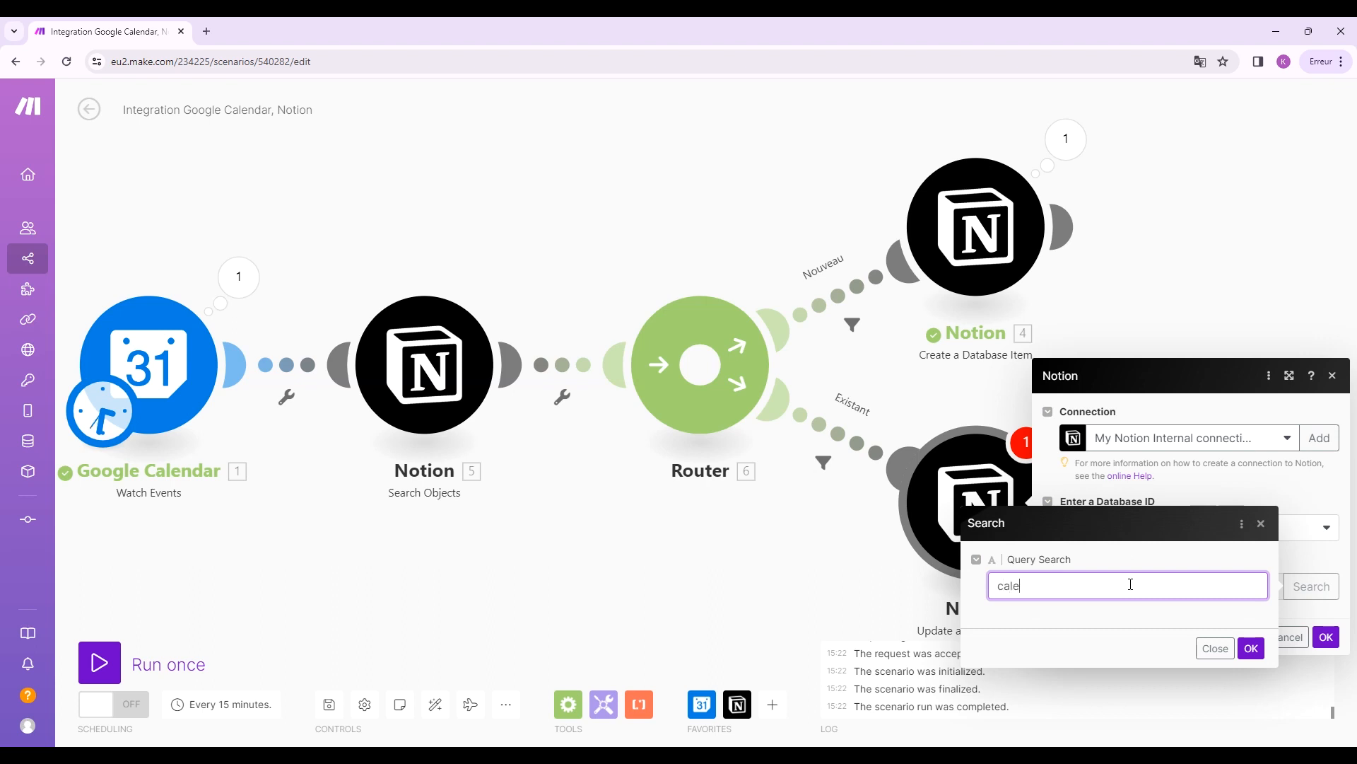
{"action": "type", "text": "calendrier éditorial"}
{"action": "left_click", "coordinate": [1250, 647]}
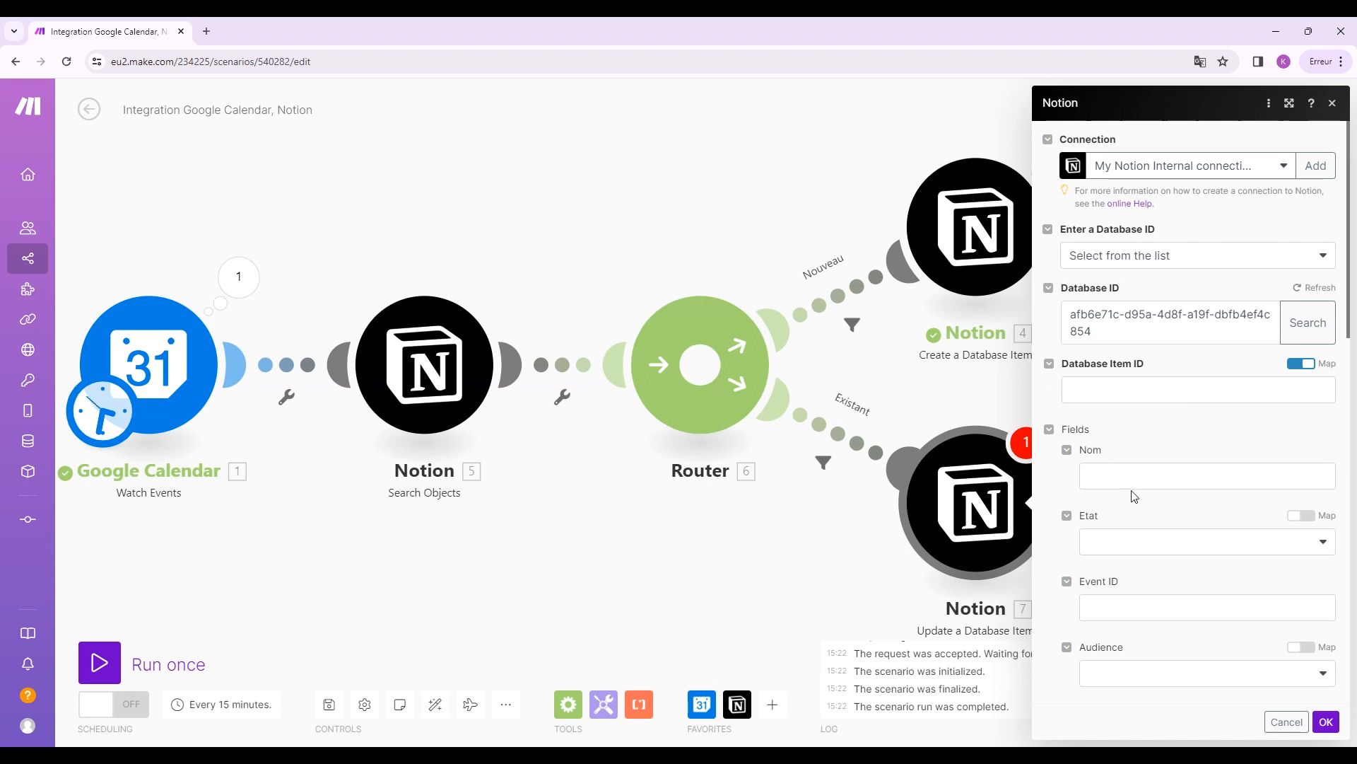
Map the Database Item ID to the Search Objects Page ID and the Nom field to the Google Calendar Summary.
{"action": "left_click", "coordinate": [1202, 391]}
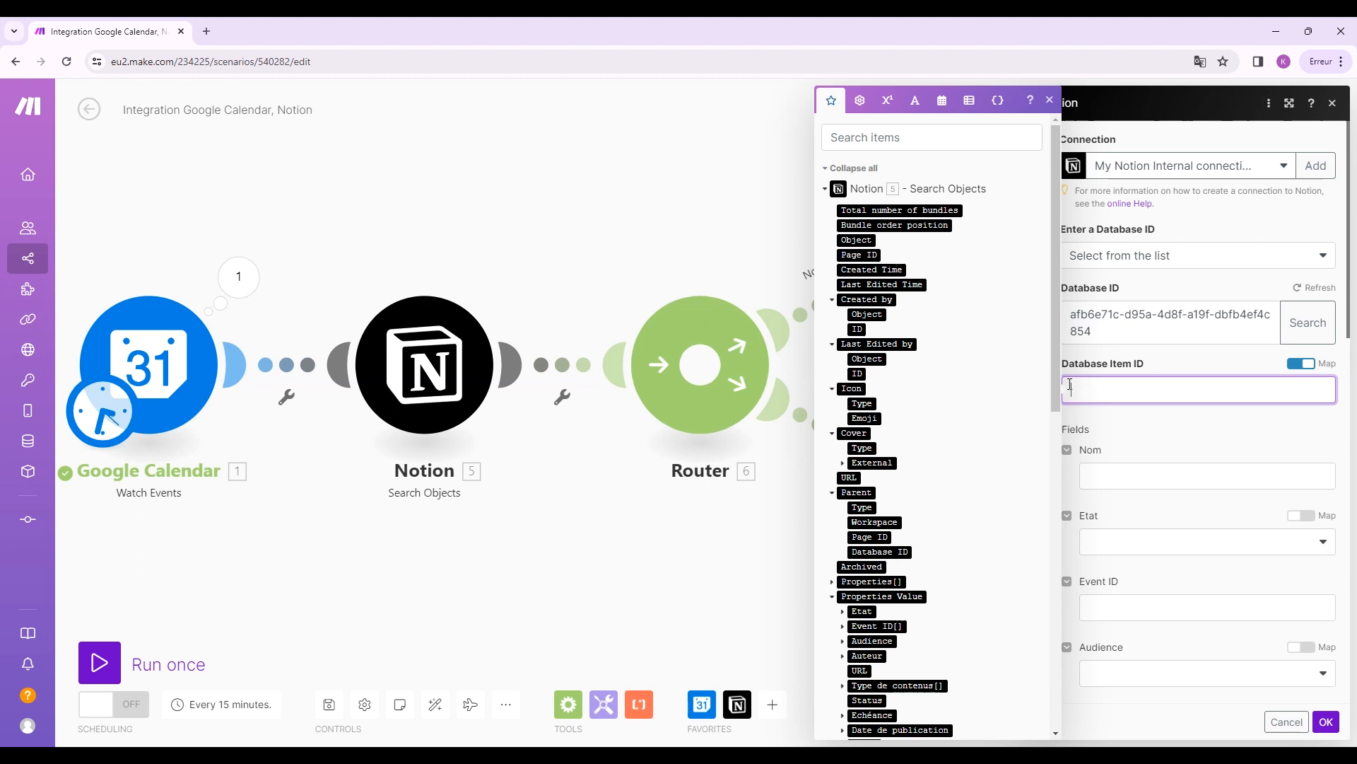
{"action": "left_click", "coordinate": [871, 254]}
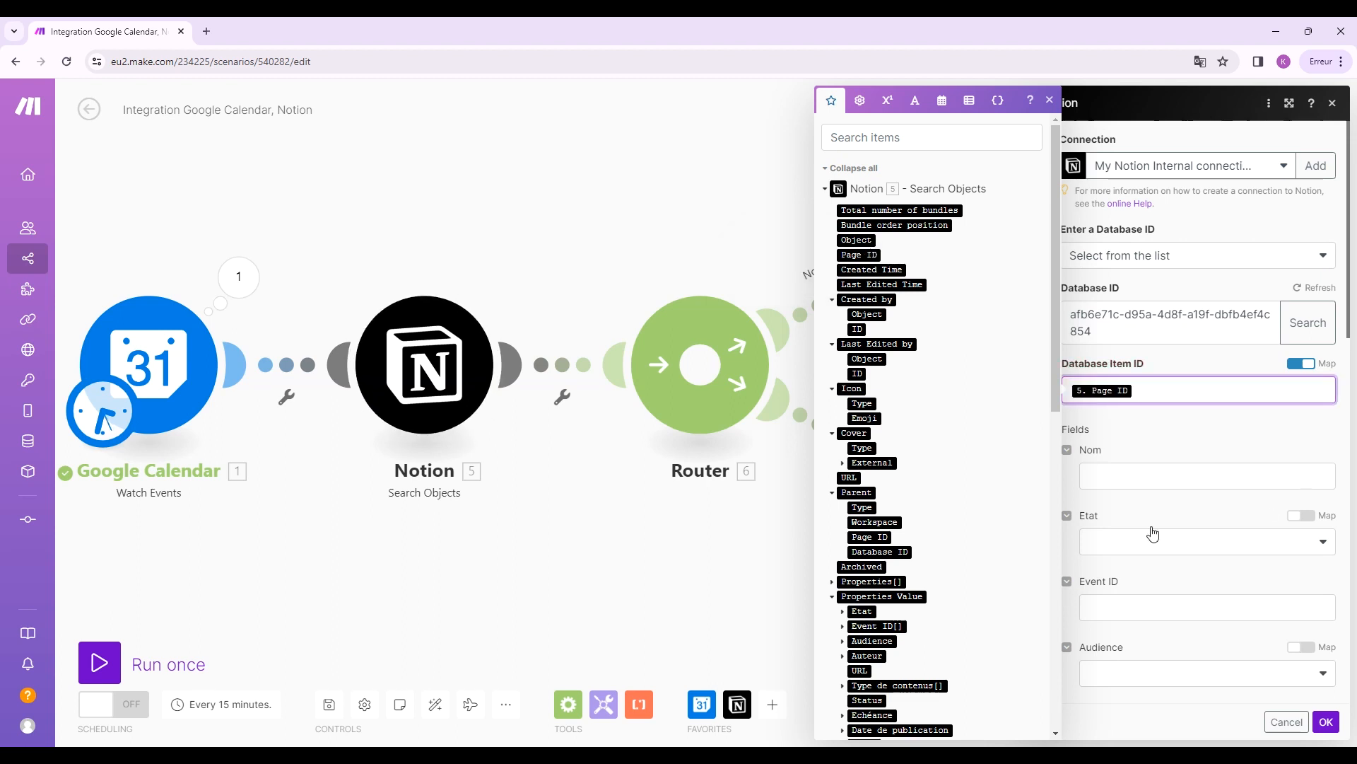
{"action": "left_click", "coordinate": [1137, 469]}
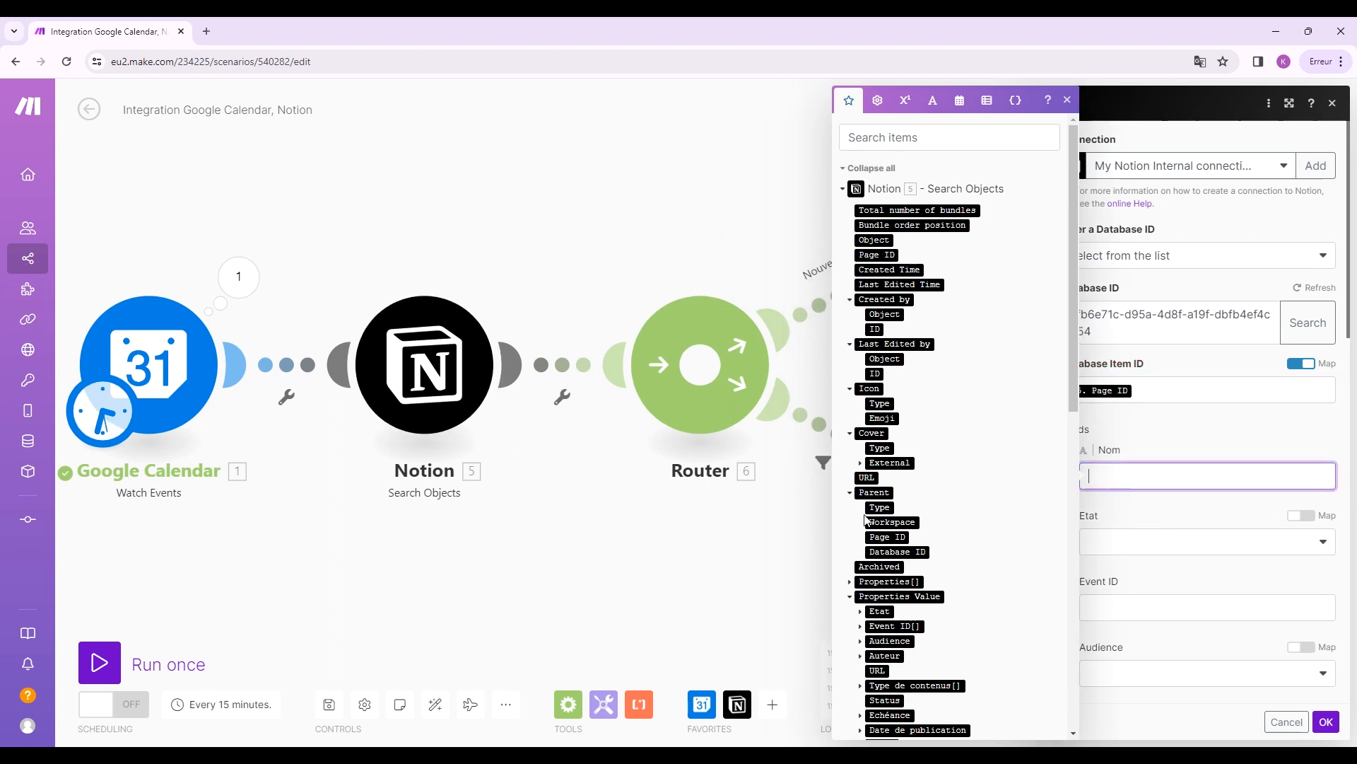
{"action": "scroll", "coordinate": [866, 520], "scroll_direction": "down", "scroll_amount": 1}
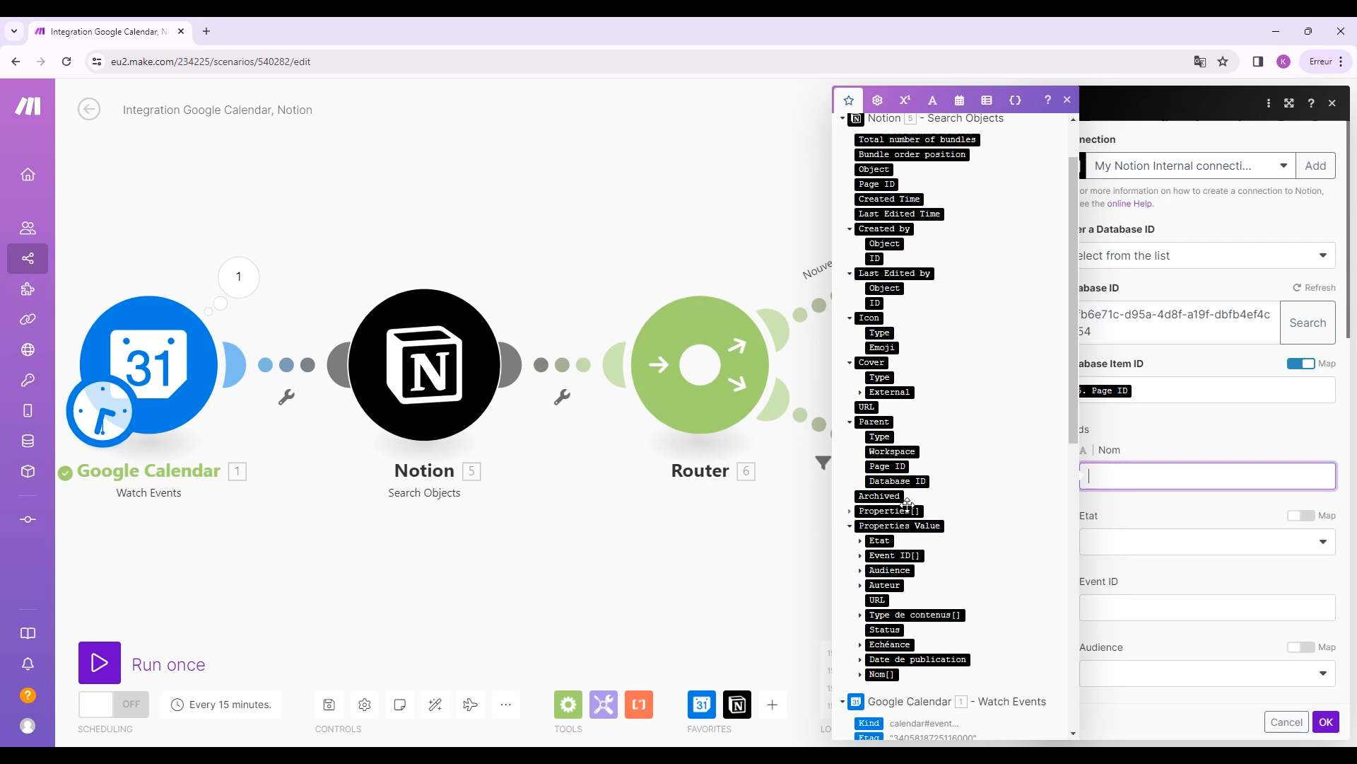
{"action": "scroll", "coordinate": [907, 503], "scroll_direction": "up", "scroll_amount": 1}
{"action": "scroll", "coordinate": [898, 495], "scroll_direction": "down", "scroll_amount": 5}
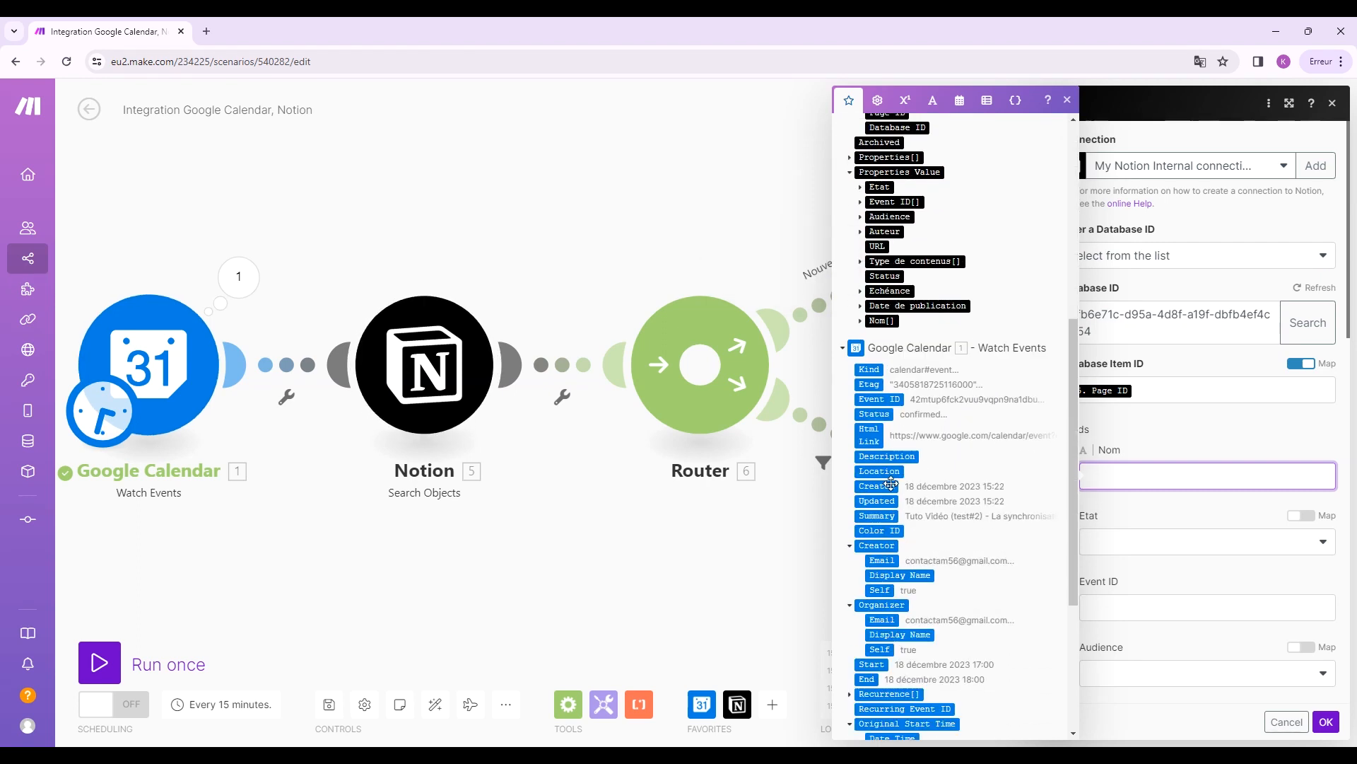
{"action": "scroll", "coordinate": [891, 483], "scroll_direction": "down", "scroll_amount": 4}
{"action": "scroll", "coordinate": [919, 495], "scroll_direction": "up", "scroll_amount": 2}
{"action": "left_click", "coordinate": [877, 391]}
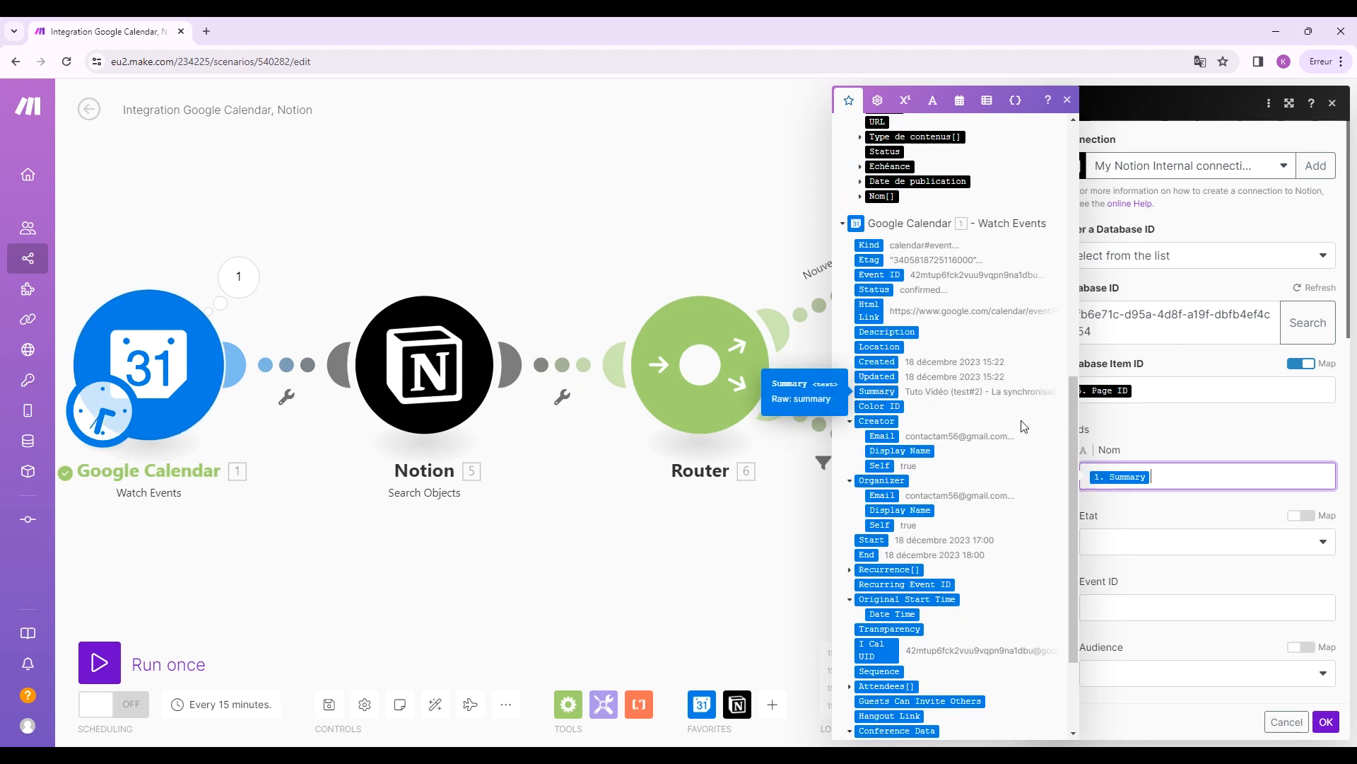
Map the Echéance Start Time and End Time to the Google Calendar Start and End values.
{"action": "scroll", "coordinate": [1156, 555], "scroll_direction": "down", "scroll_amount": 2}
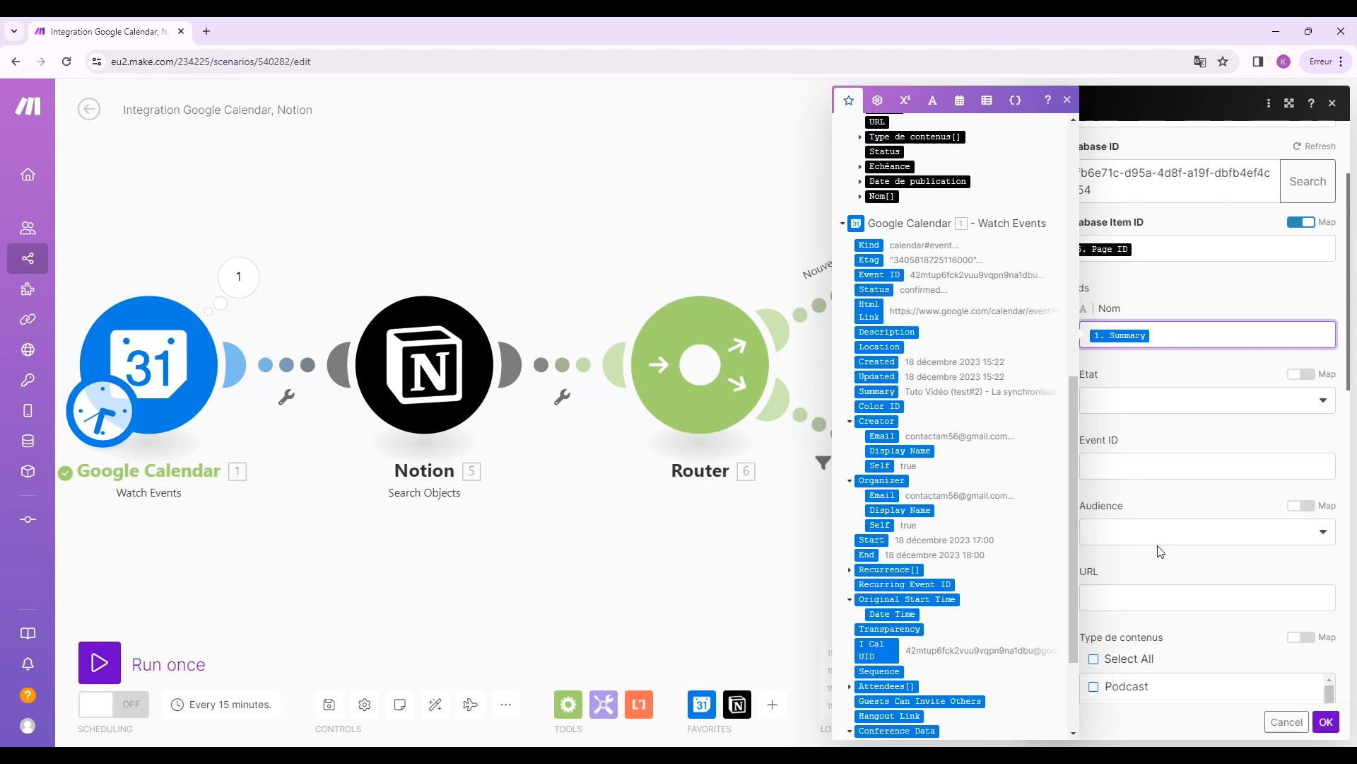
{"action": "scroll", "coordinate": [1160, 551], "scroll_direction": "down", "scroll_amount": 3}
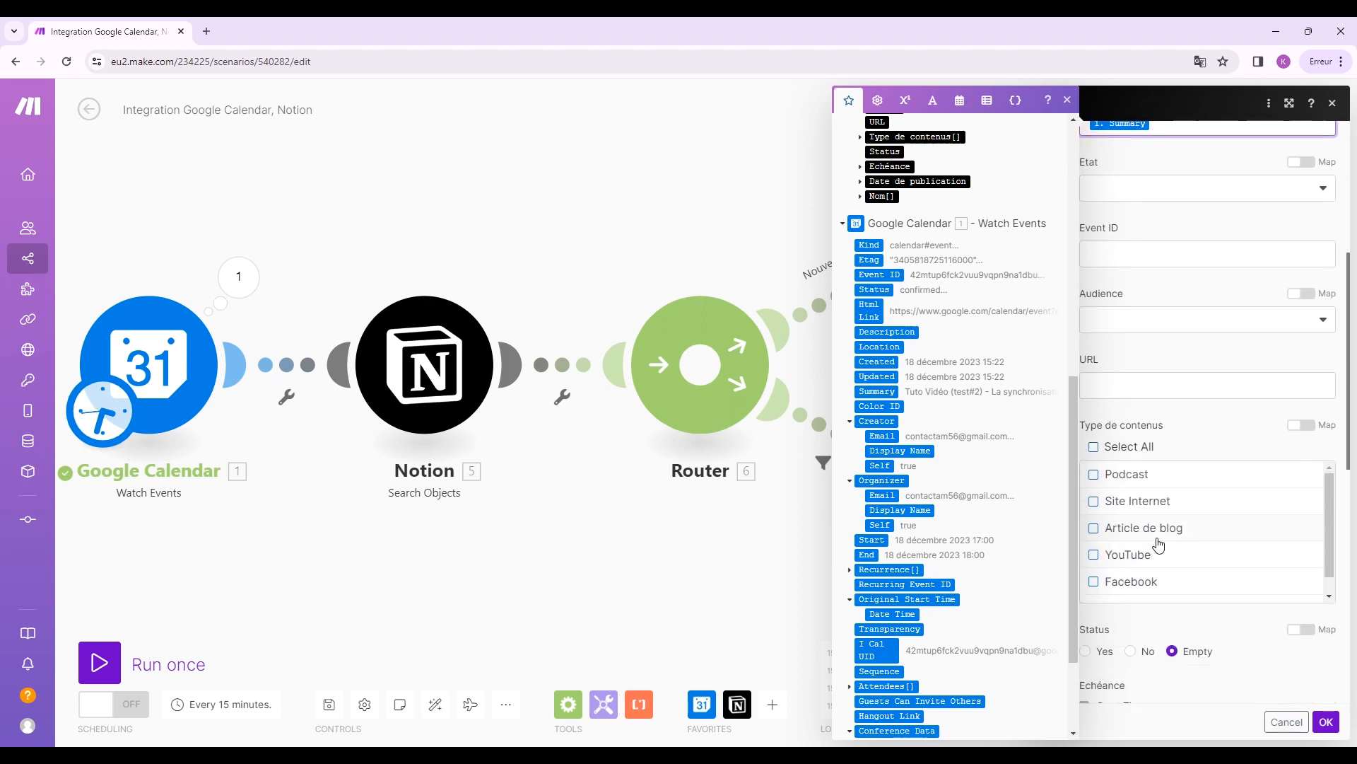
{"action": "scroll", "coordinate": [1291, 598], "scroll_direction": "down", "scroll_amount": 1}
{"action": "scroll", "coordinate": [1334, 464], "scroll_direction": "down", "scroll_amount": 4}
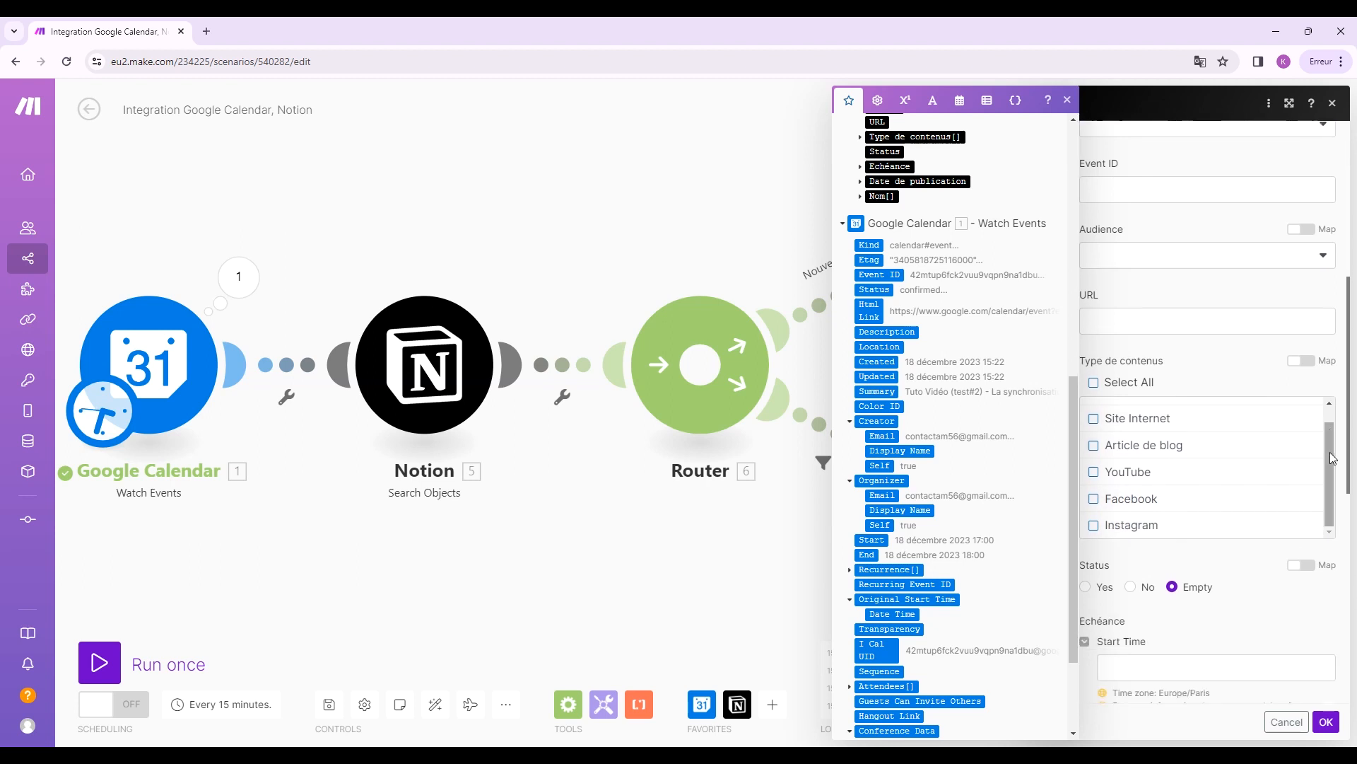
{"action": "left_click", "coordinate": [1189, 456]}
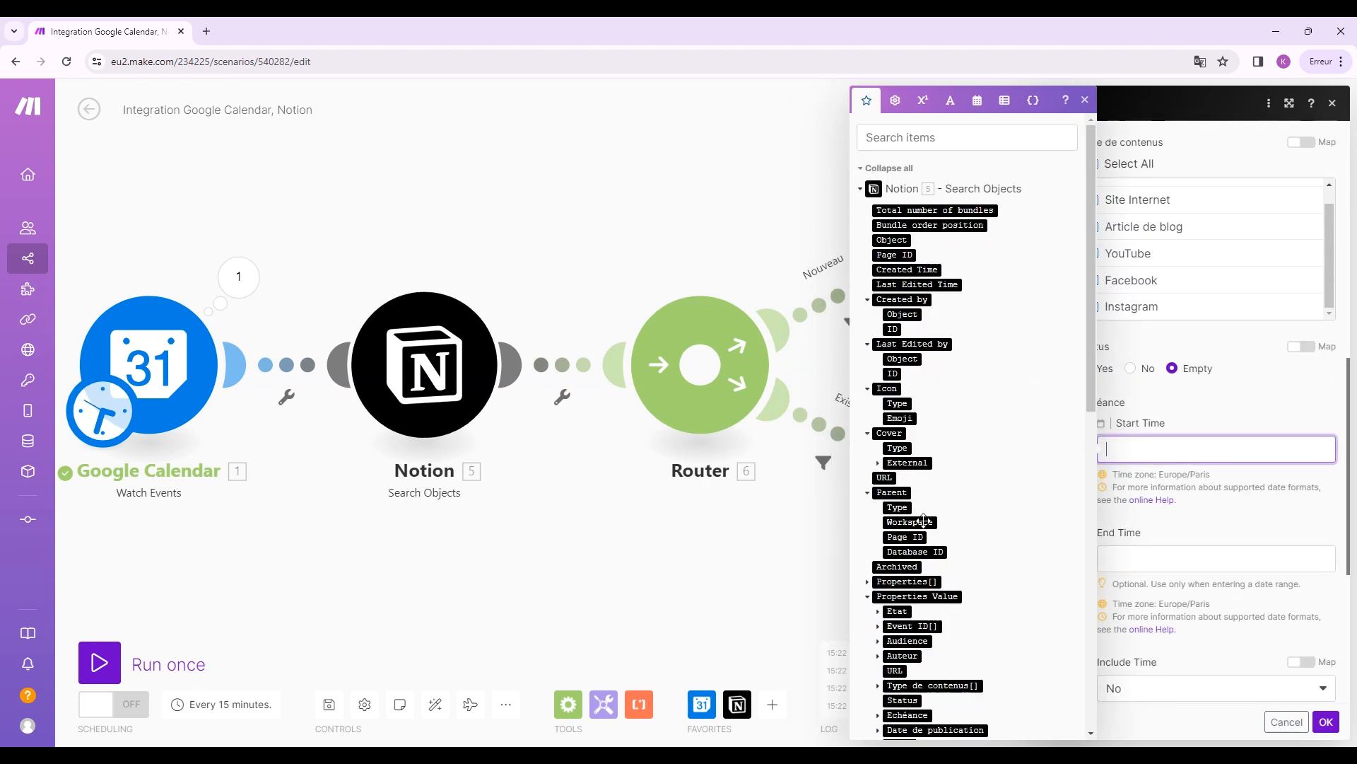
{"action": "scroll", "coordinate": [926, 520], "scroll_direction": "down", "scroll_amount": 5}
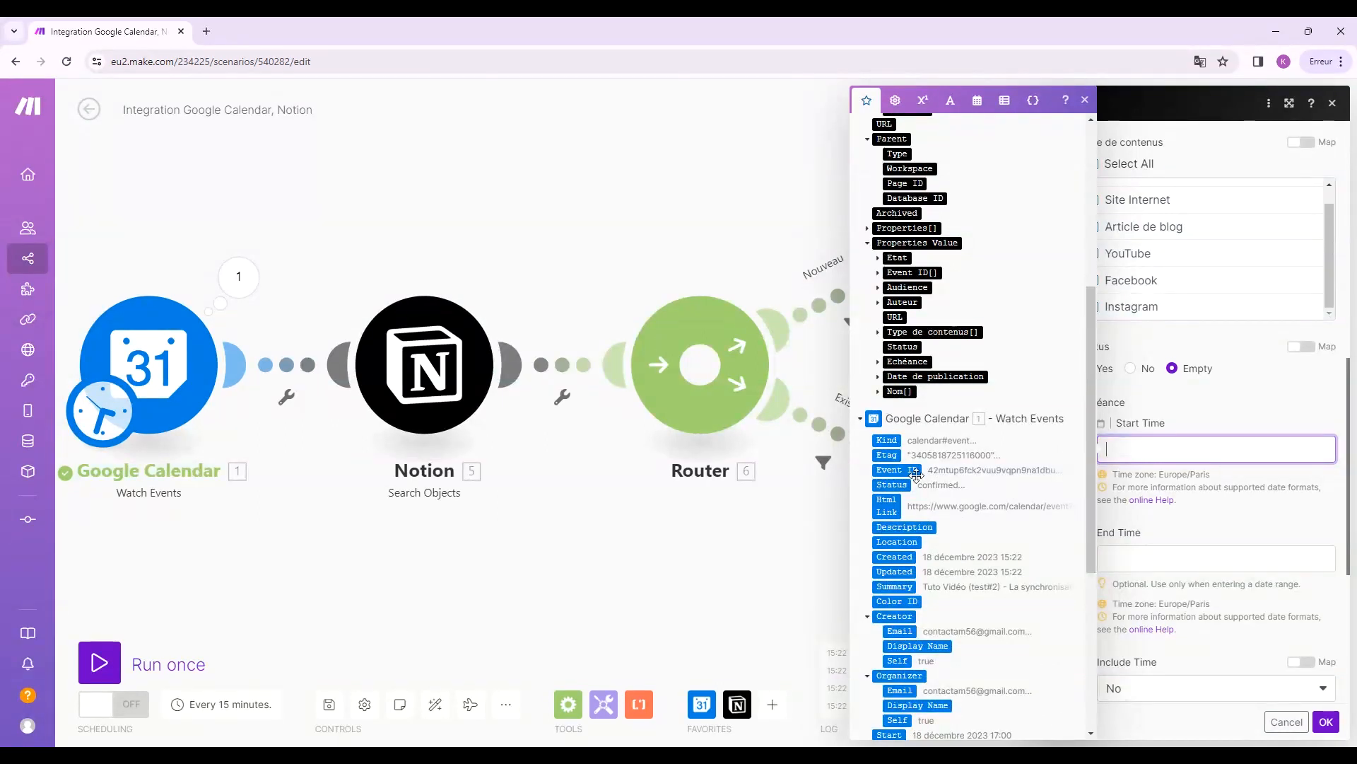
{"action": "scroll", "coordinate": [926, 519], "scroll_direction": "down", "scroll_amount": 2}
{"action": "left_click", "coordinate": [889, 593]}
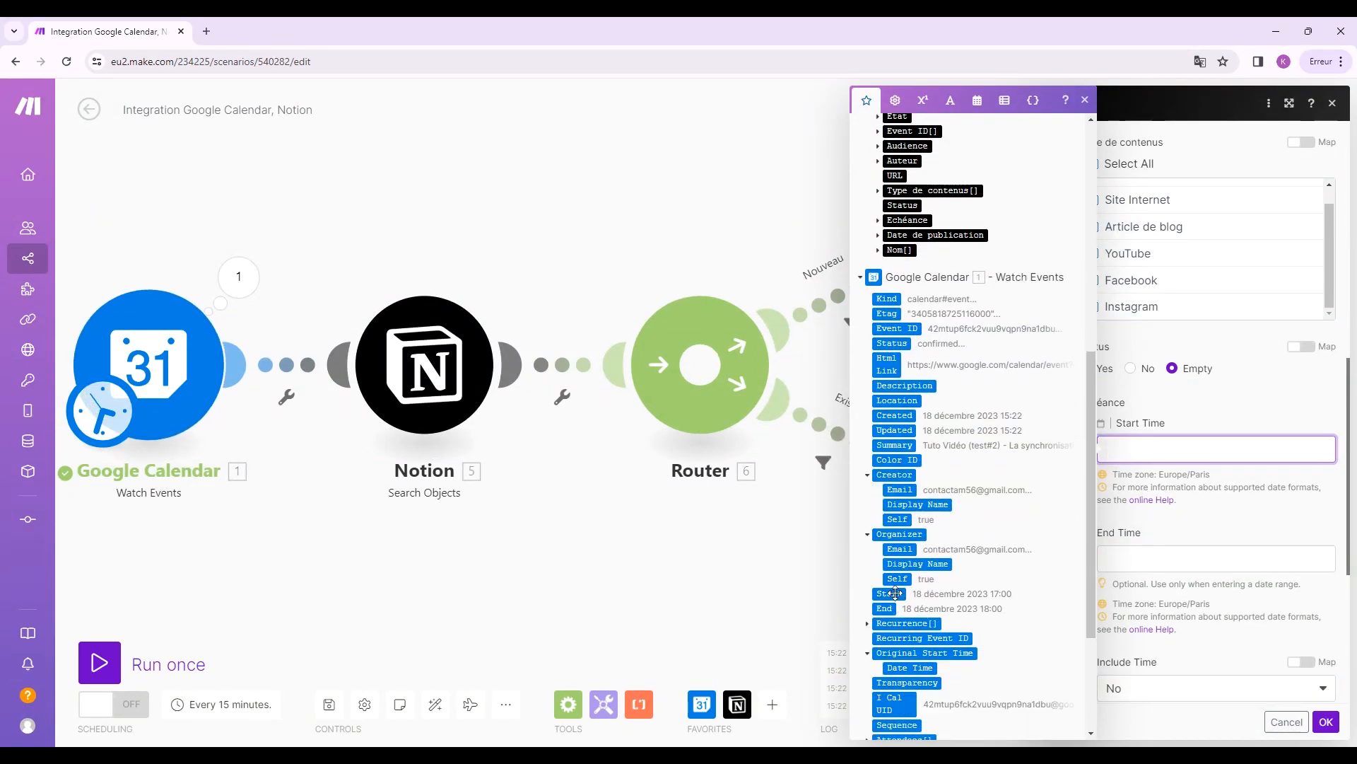
{"action": "left_click", "coordinate": [1124, 558]}
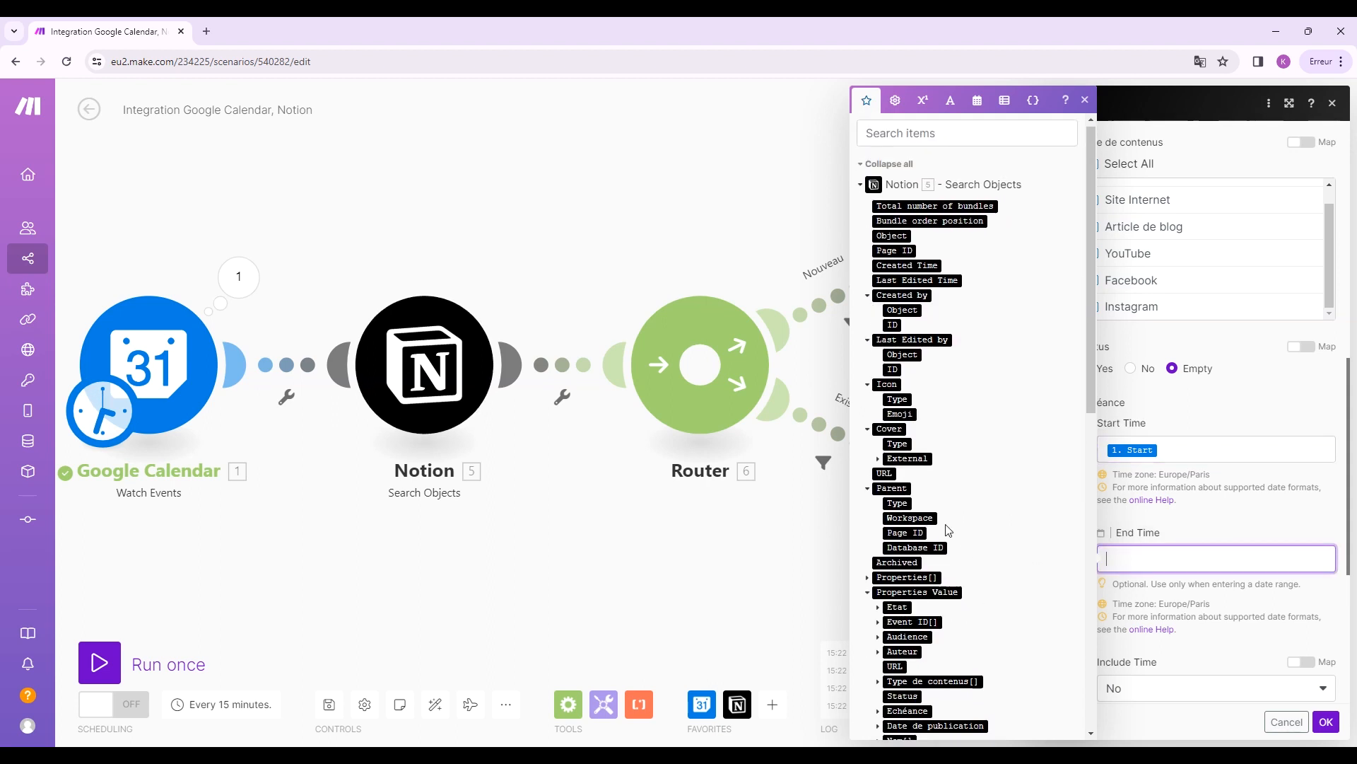
{"action": "scroll", "coordinate": [949, 531], "scroll_direction": "down", "scroll_amount": 10}
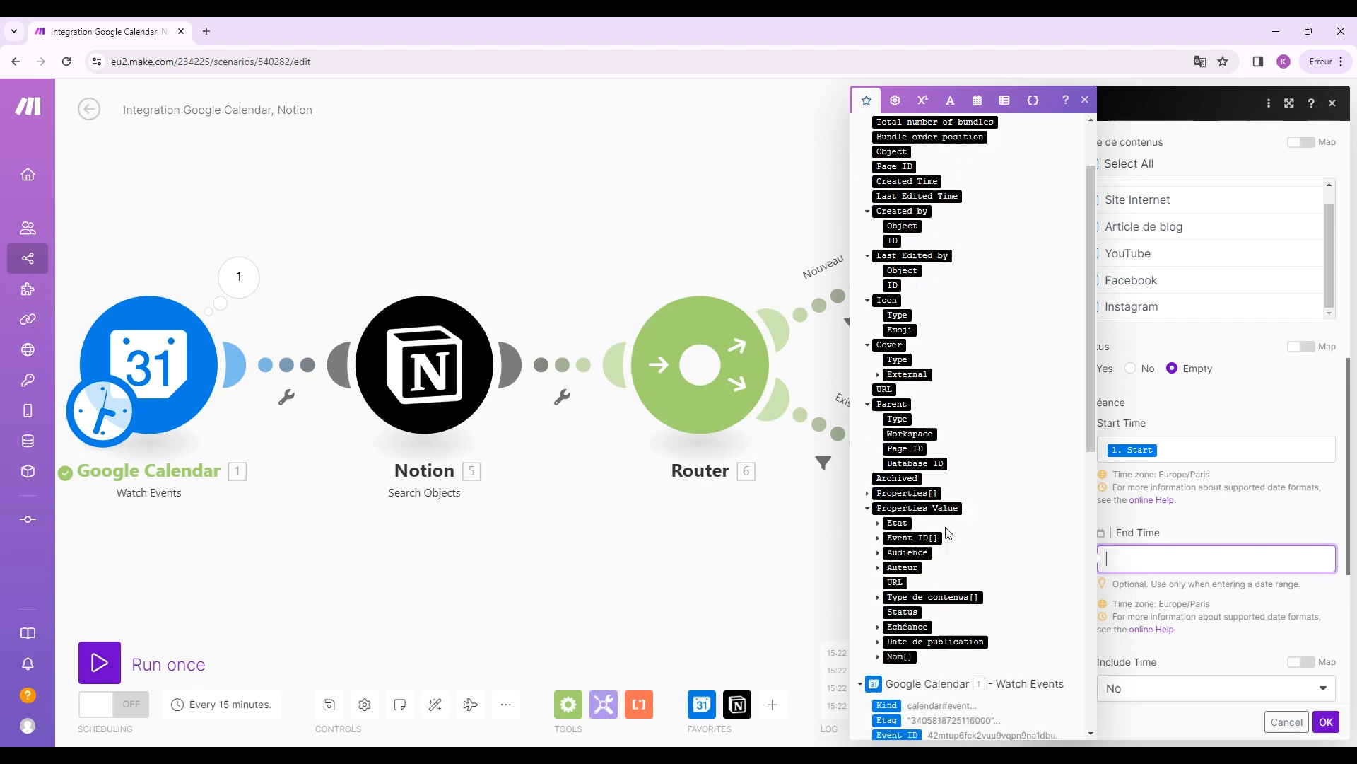
{"action": "scroll", "coordinate": [945, 528], "scroll_direction": "down", "scroll_amount": 1}
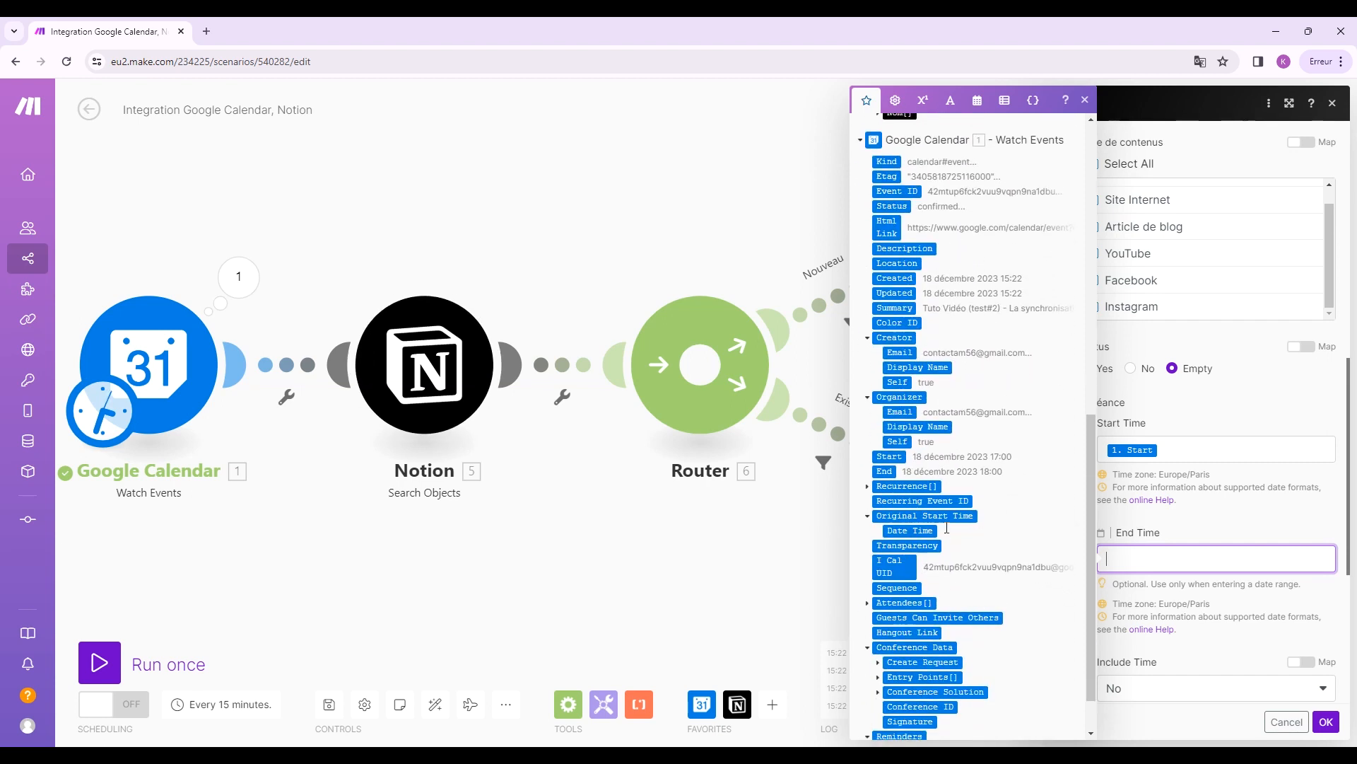
{"action": "left_click", "coordinate": [886, 467]}
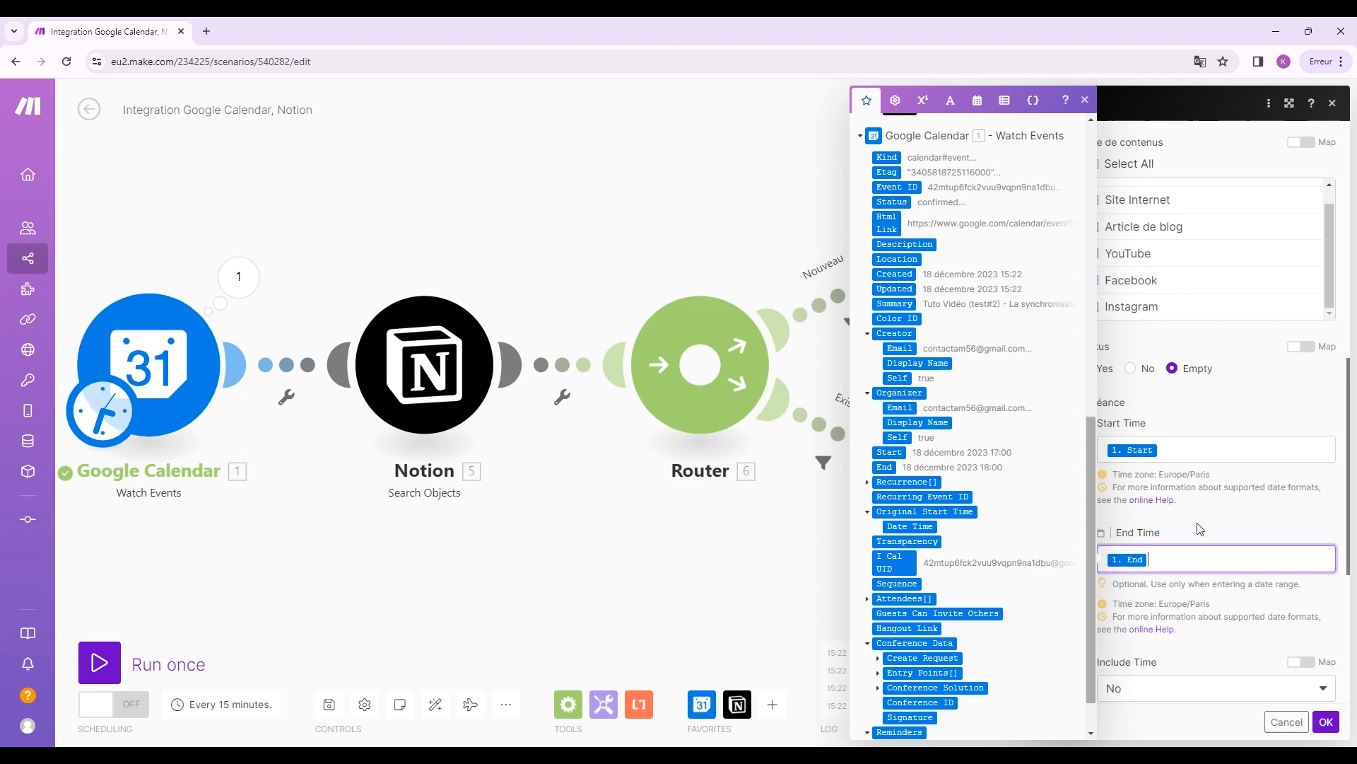
Set Include Time to Yes for Echéance and save the Update a Database Item module.
{"action": "scroll", "coordinate": [1310, 505], "scroll_direction": "down", "scroll_amount": 3}
{"action": "left_click", "coordinate": [1323, 475]}
{"action": "left_click", "coordinate": [1116, 526]}
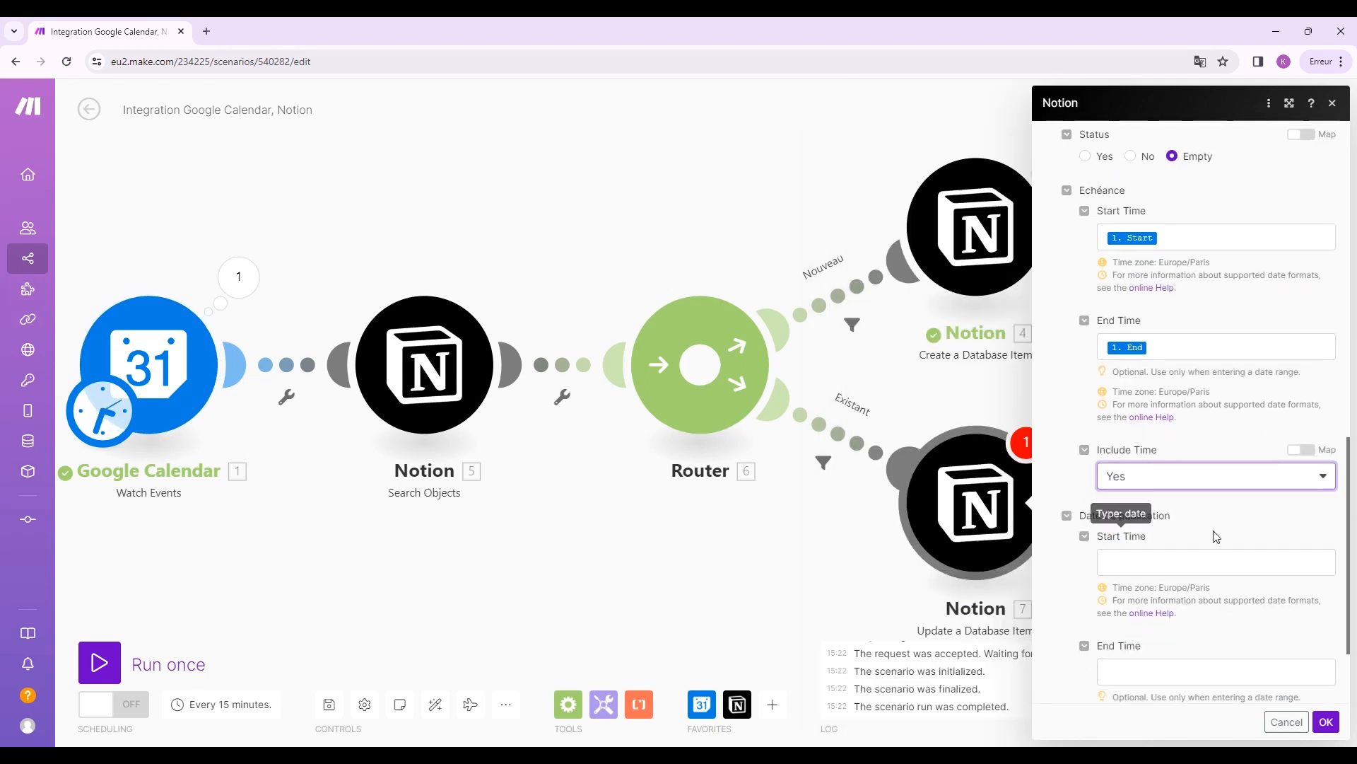
{"action": "left_click", "coordinate": [1326, 721]}
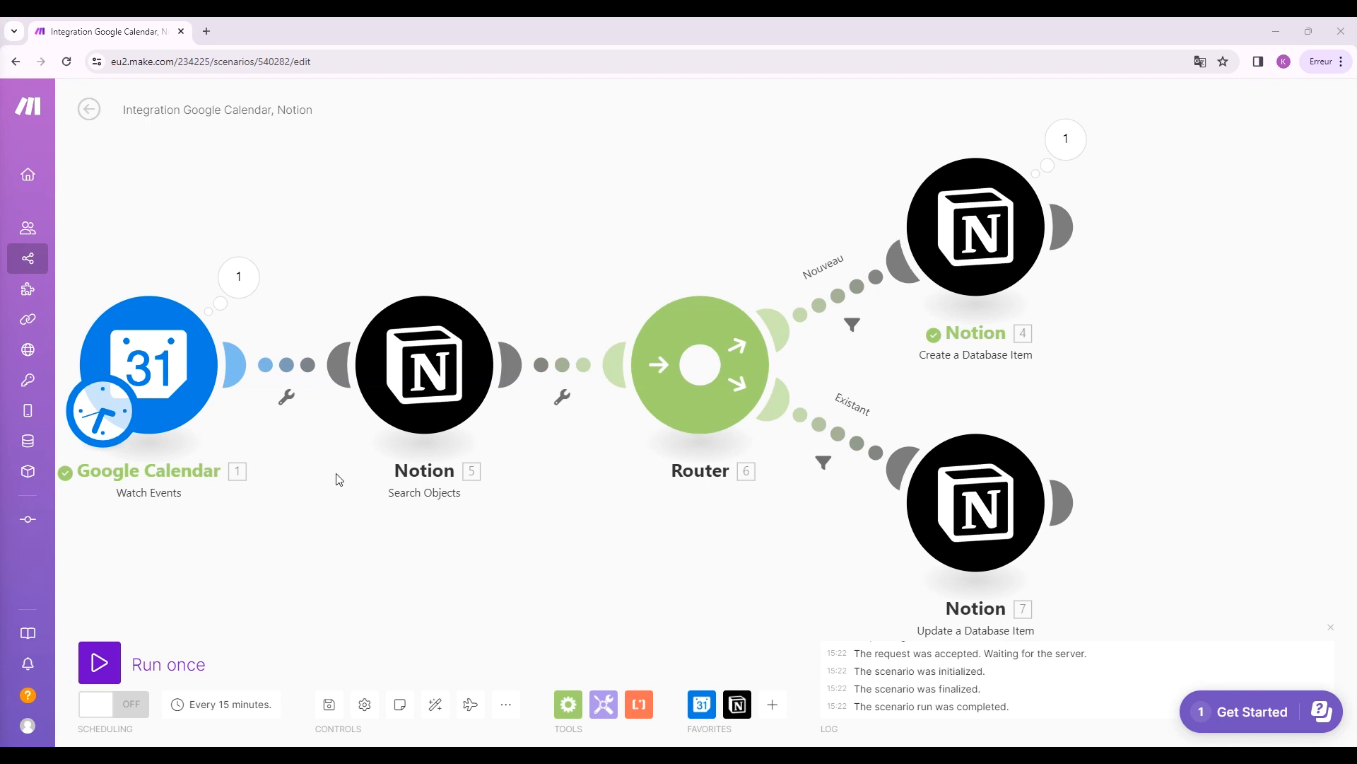
Set the Google Calendar Watch Events trigger to start processing events from now on.
{"action": "right_click", "coordinate": [304, 376]}
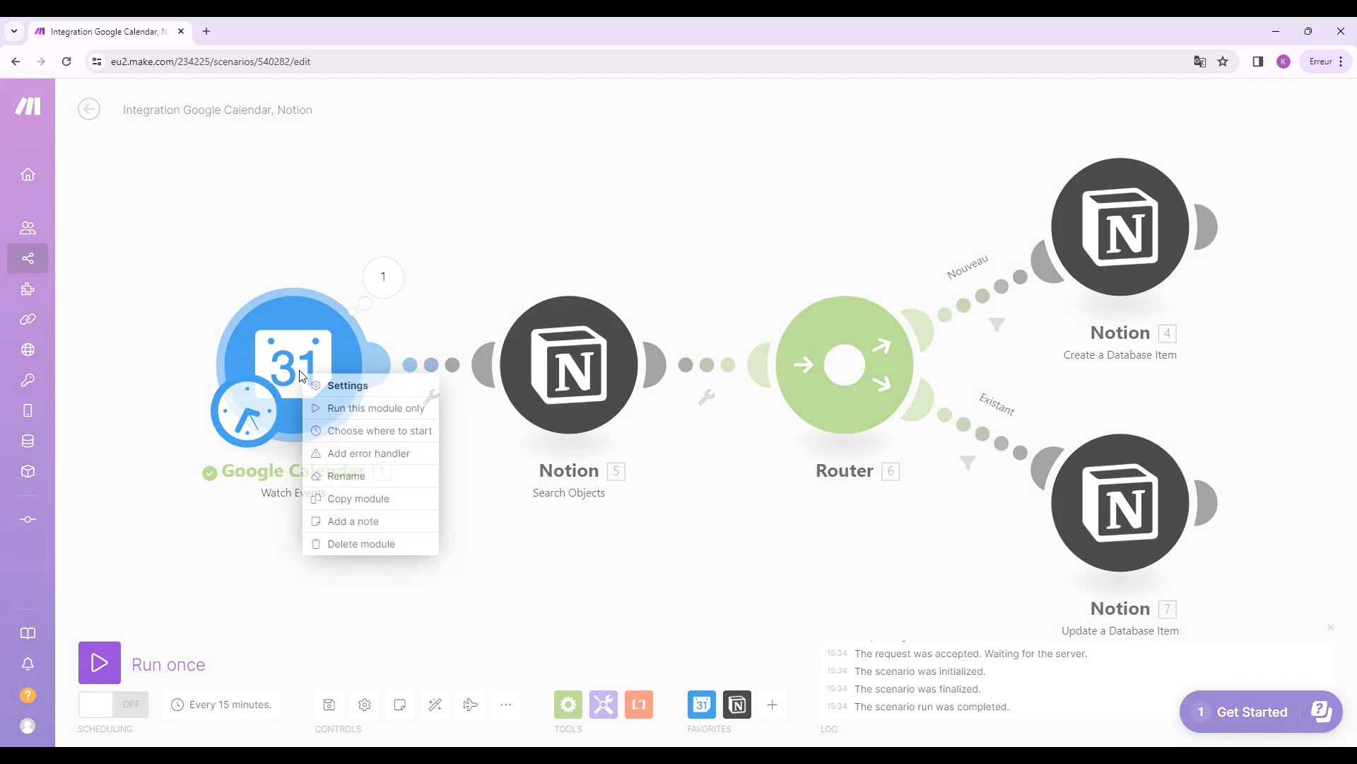
{"action": "left_click", "coordinate": [383, 440]}
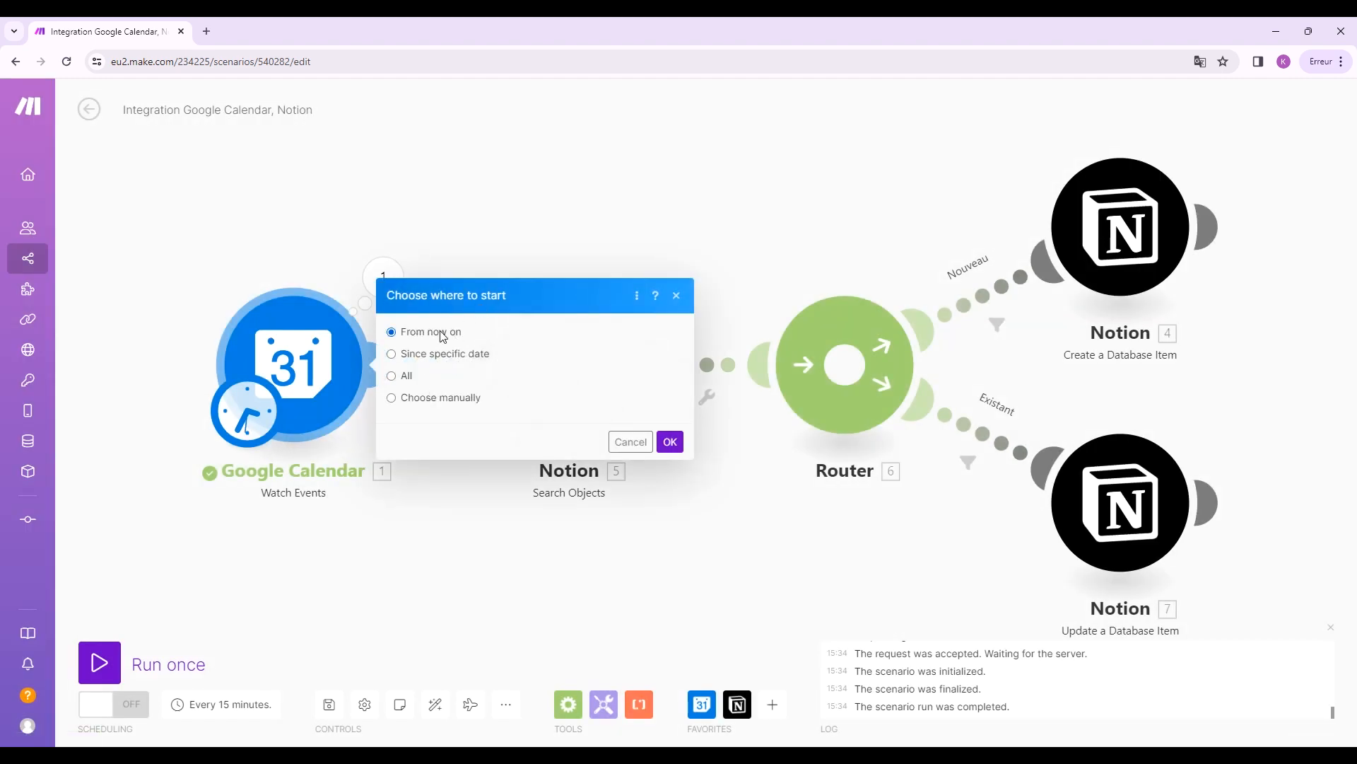
{"action": "left_click", "coordinate": [669, 441]}
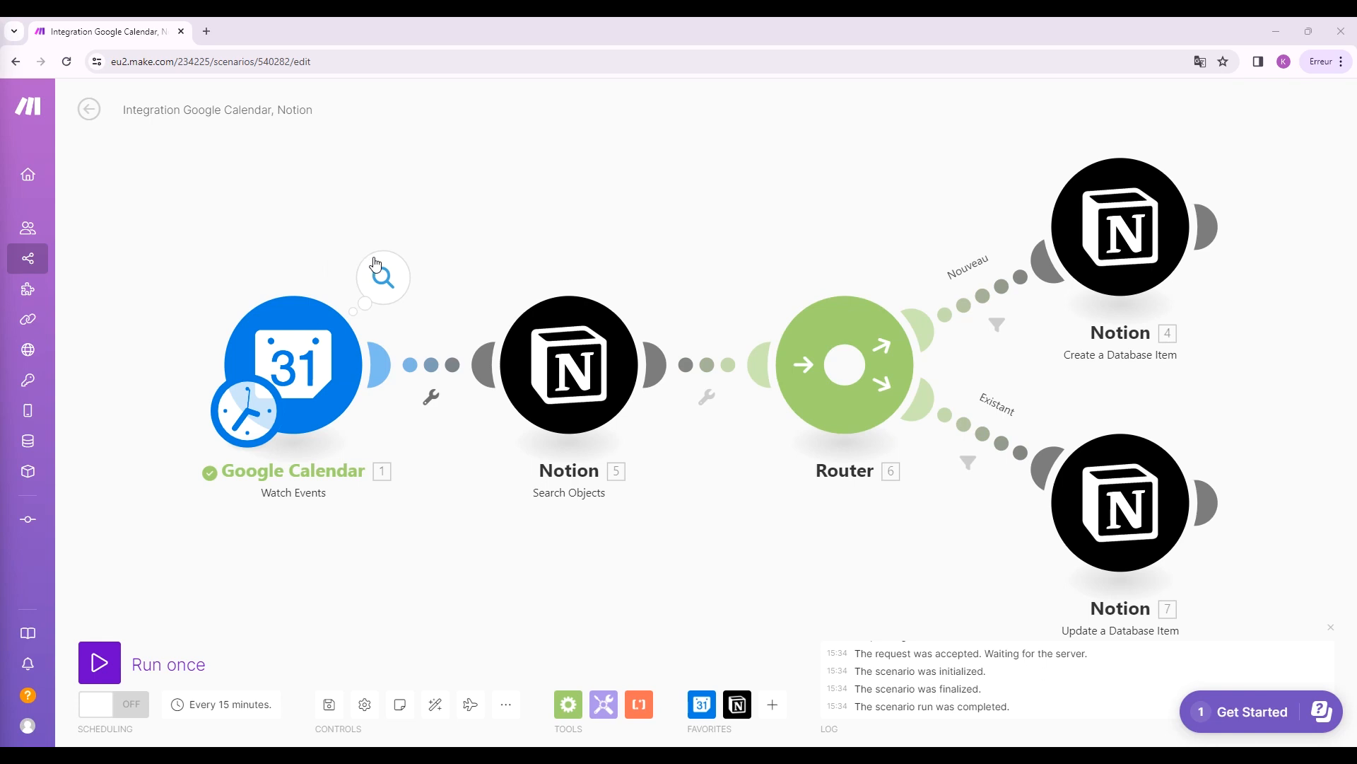
Run the scenario once and inspect how the "Existant" route filter evaluated the bundle.
{"action": "left_click", "coordinate": [189, 663]}
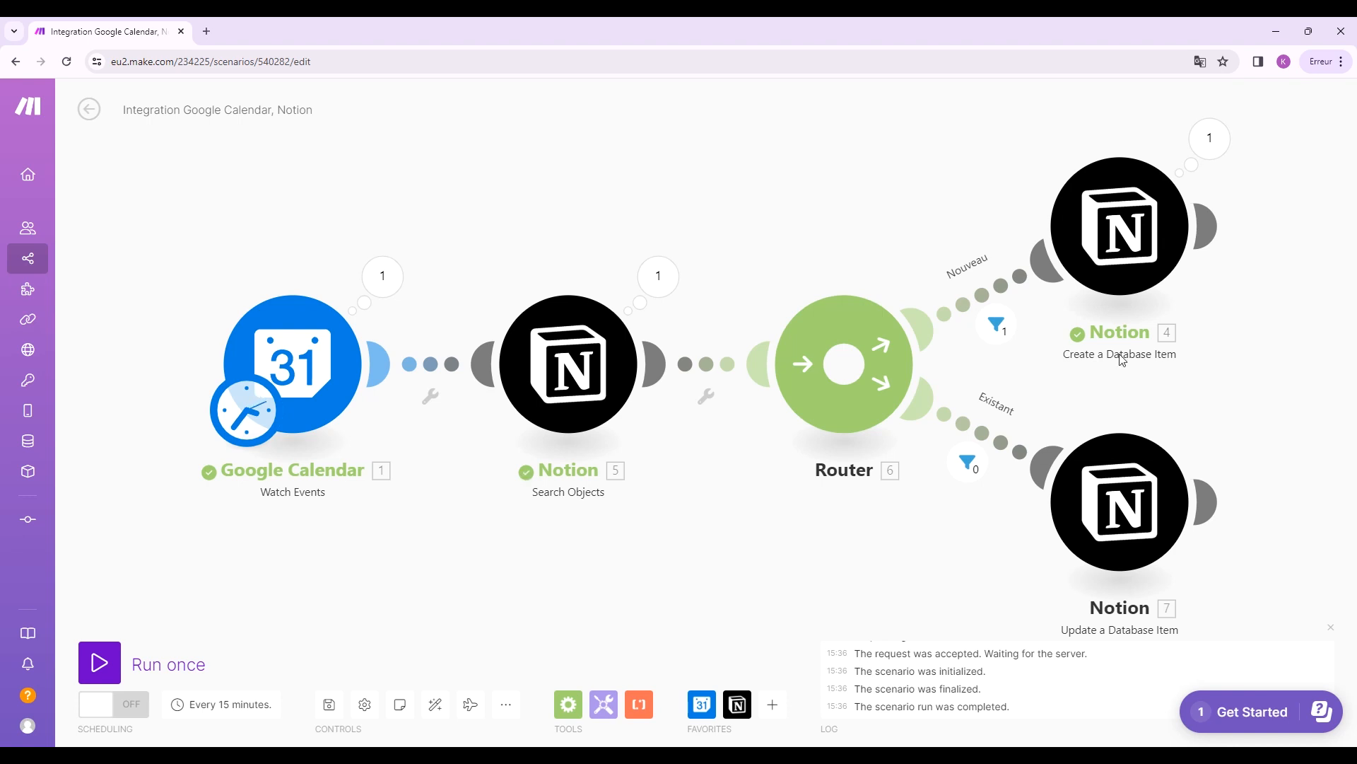
{"action": "left_click", "coordinate": [968, 466]}
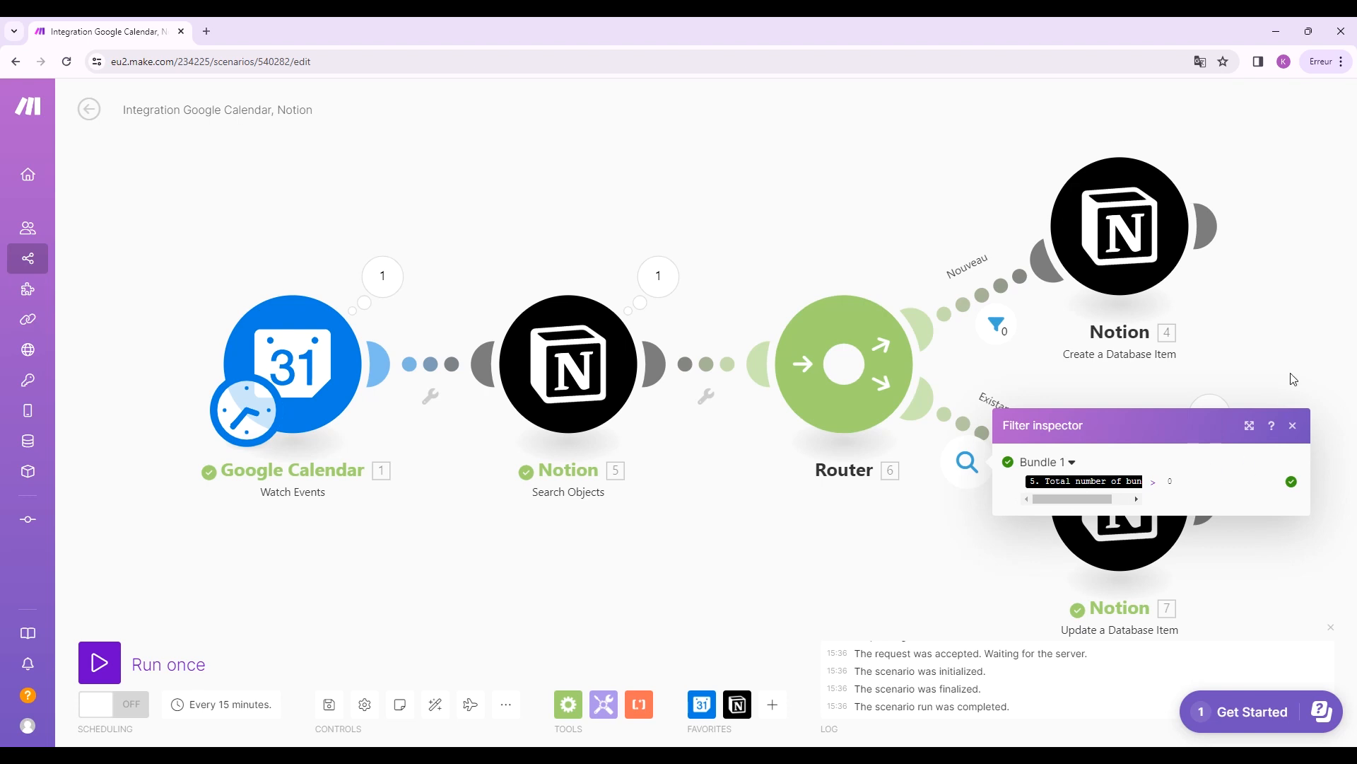
{"action": "left_click", "coordinate": [1307, 361]}
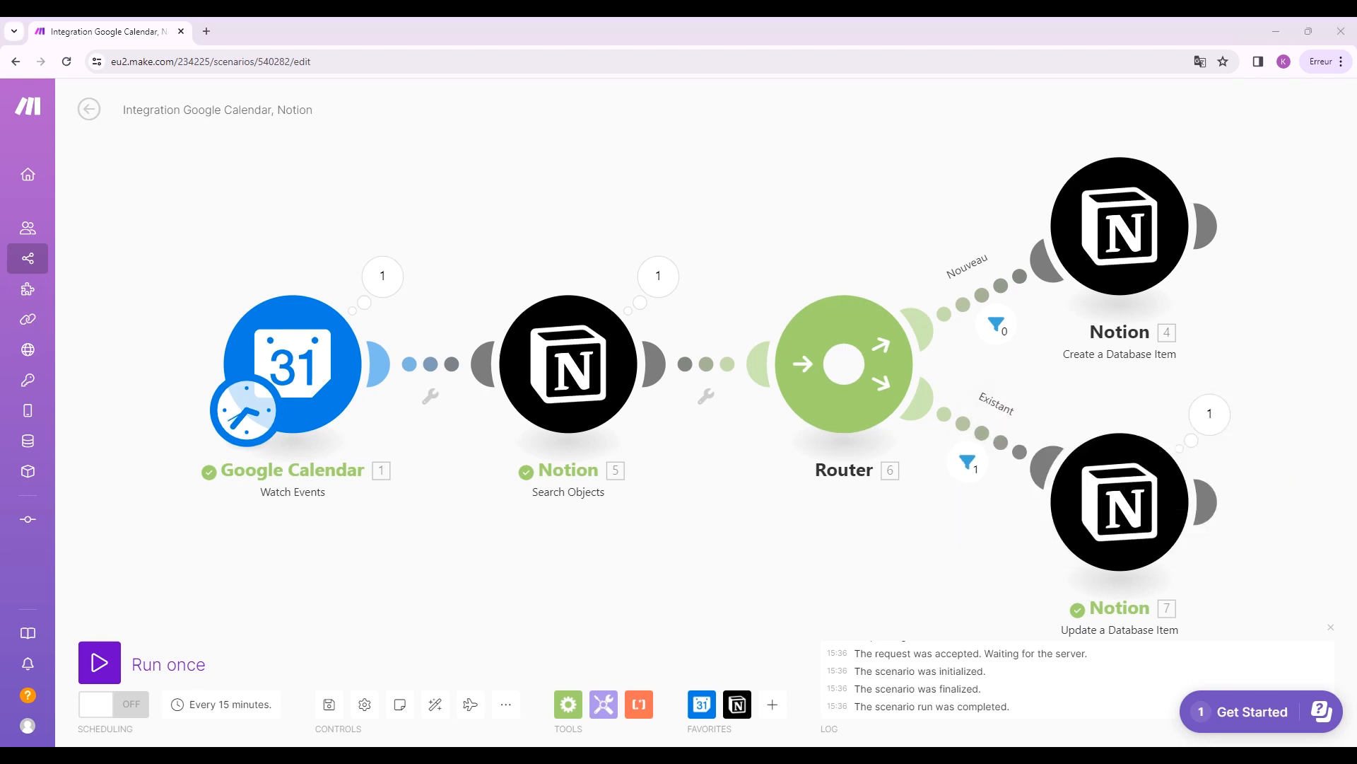
Switch to Notion and set the Date de publication of "Tuto Vidéo (test#3) - La synchronisation Google Agenda sur Notion" to 18/12/2023.
{"action": "left_click", "coordinate": [861, 673]}
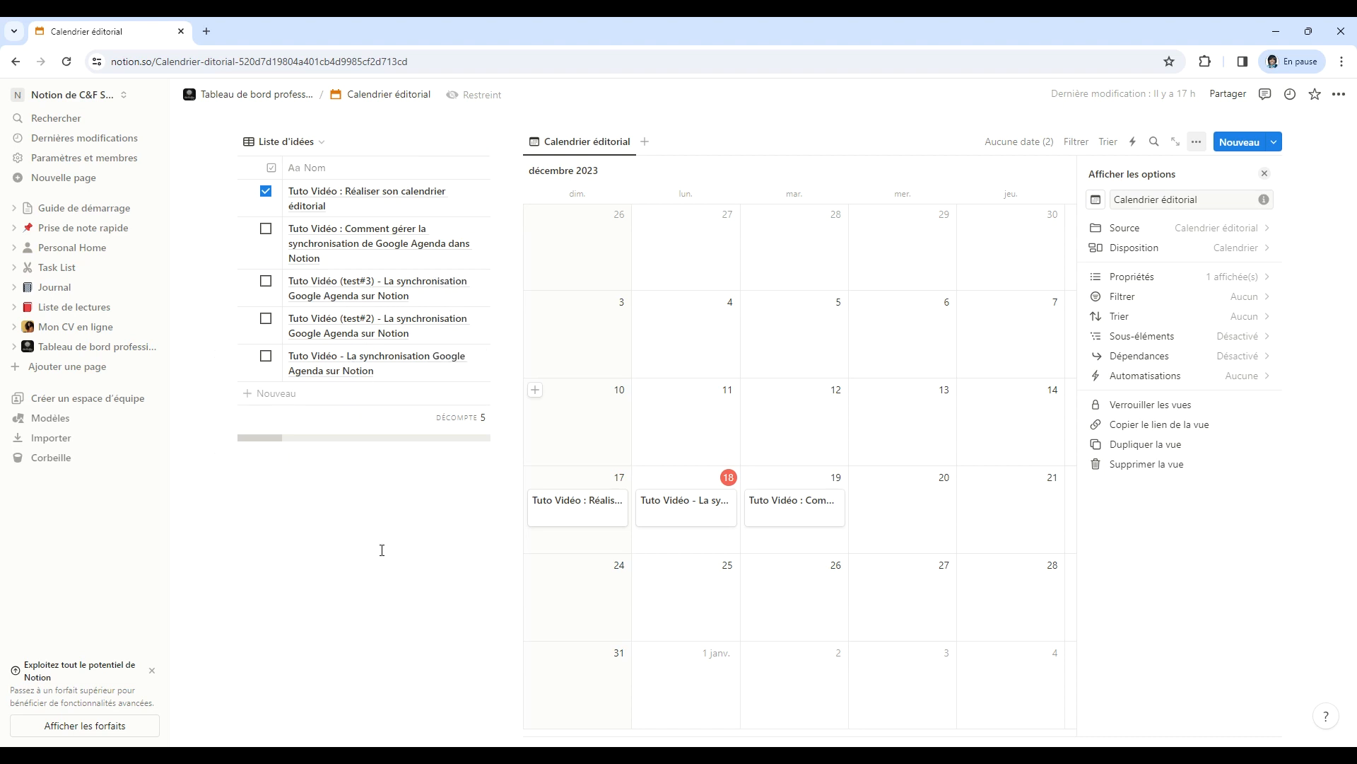
{"action": "left_click", "coordinate": [378, 281]}
{"action": "left_click", "coordinate": [380, 281]}
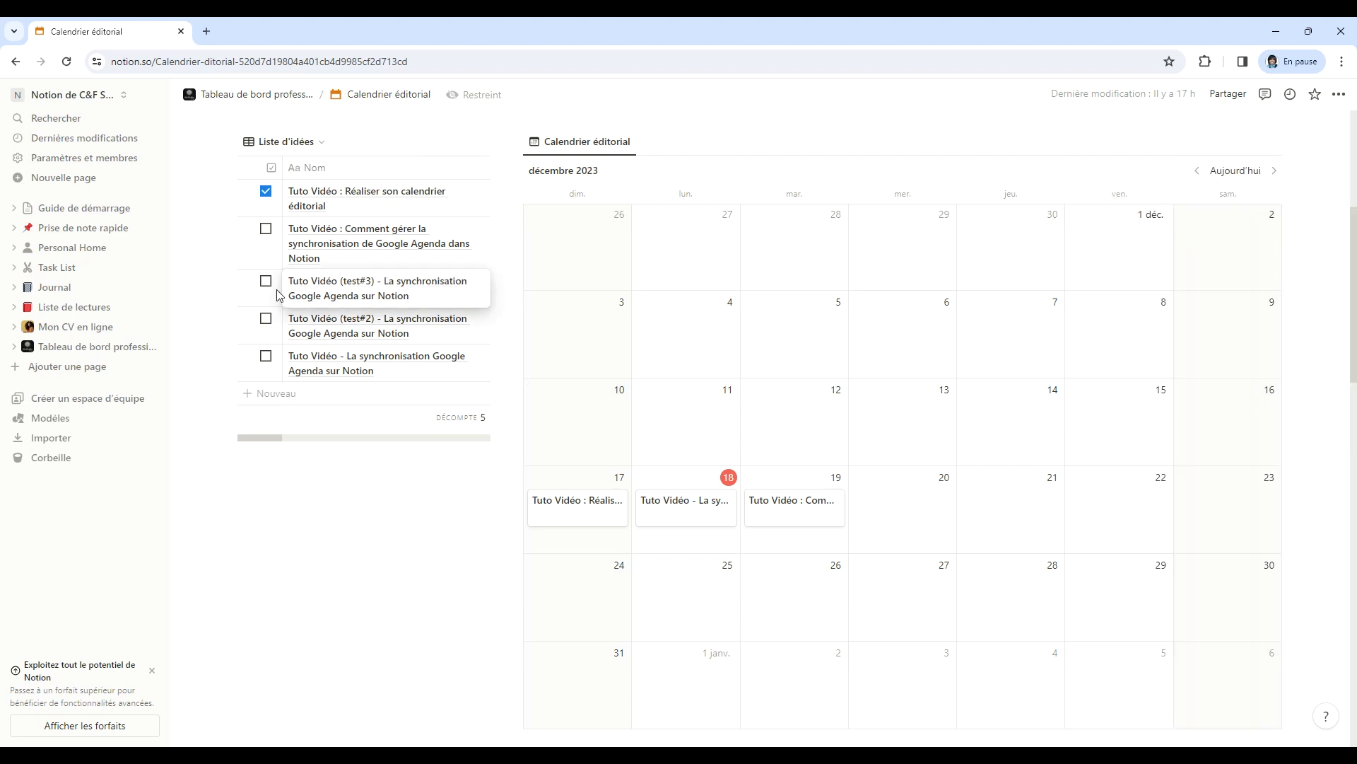
{"action": "key", "text": "Escape"}
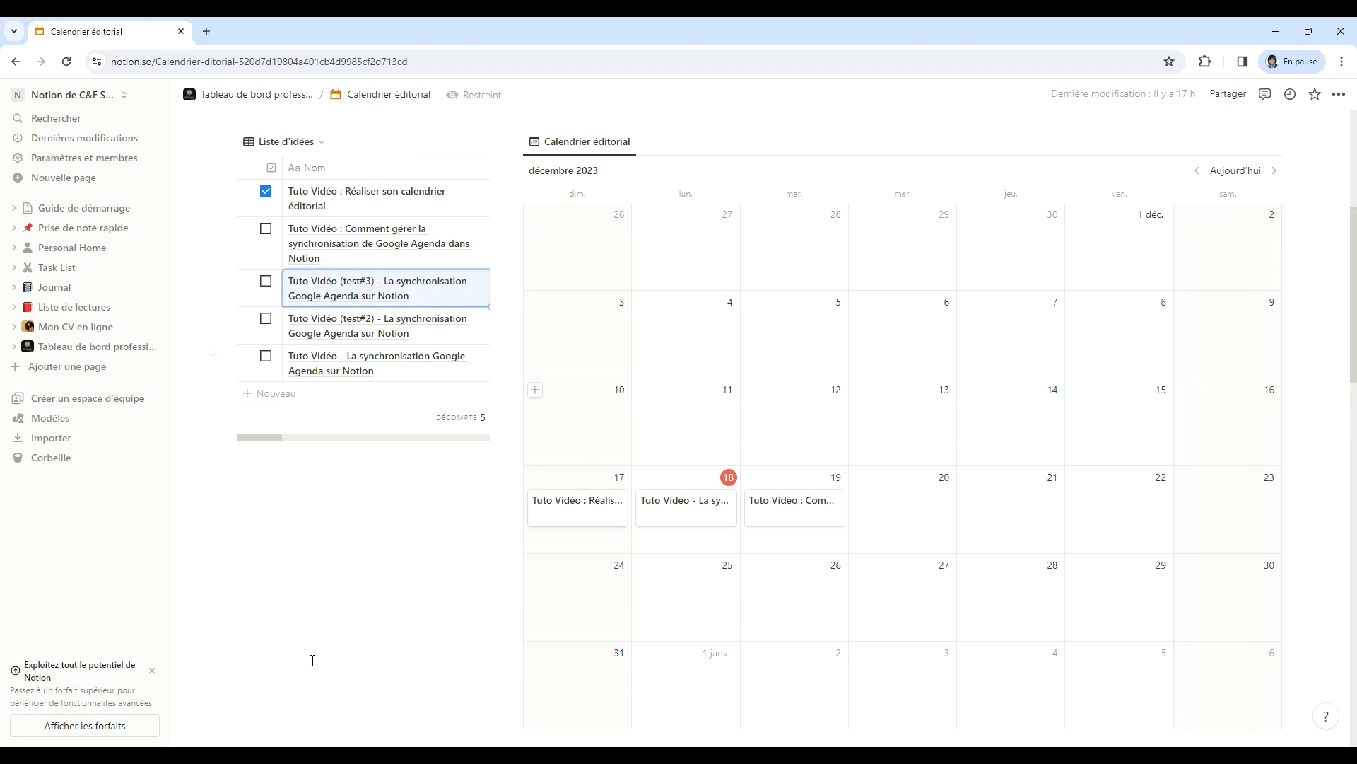
{"action": "scroll", "coordinate": [951, 455], "scroll_direction": "down", "scroll_amount": 6}
{"action": "scroll", "coordinate": [930, 478], "scroll_direction": "down", "scroll_amount": 2}
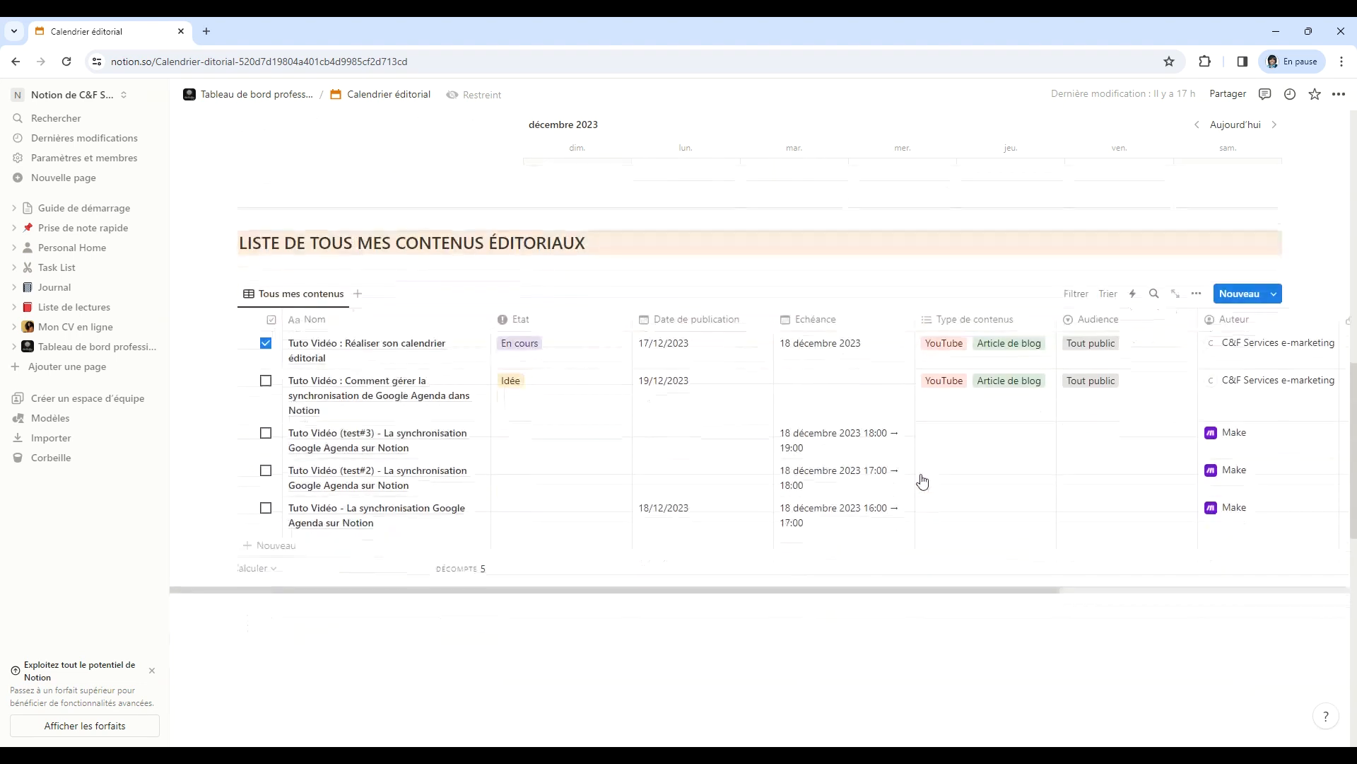
{"action": "left_click", "coordinate": [711, 442]}
{"action": "left_click", "coordinate": [682, 509]}
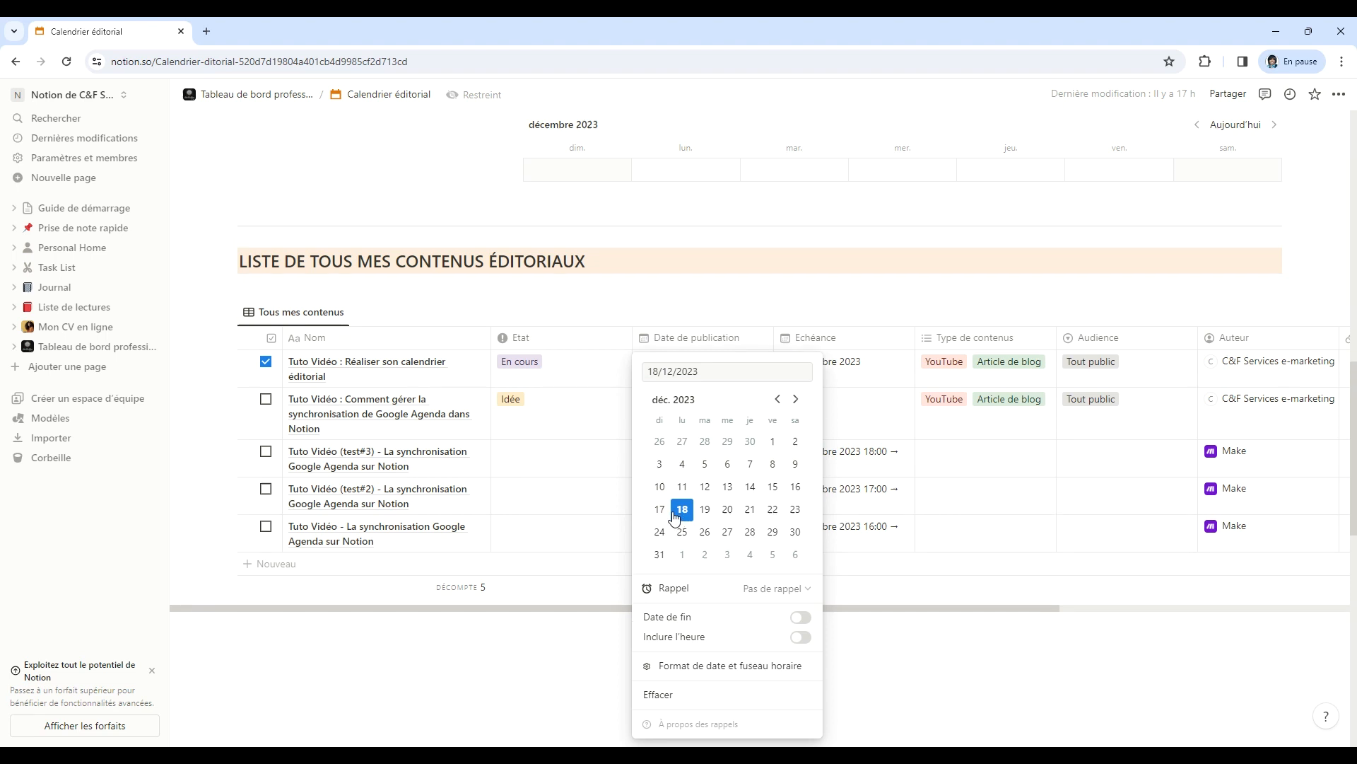
{"action": "left_click", "coordinate": [414, 197]}
{"action": "scroll", "coordinate": [475, 233], "scroll_direction": "up", "scroll_amount": 7}
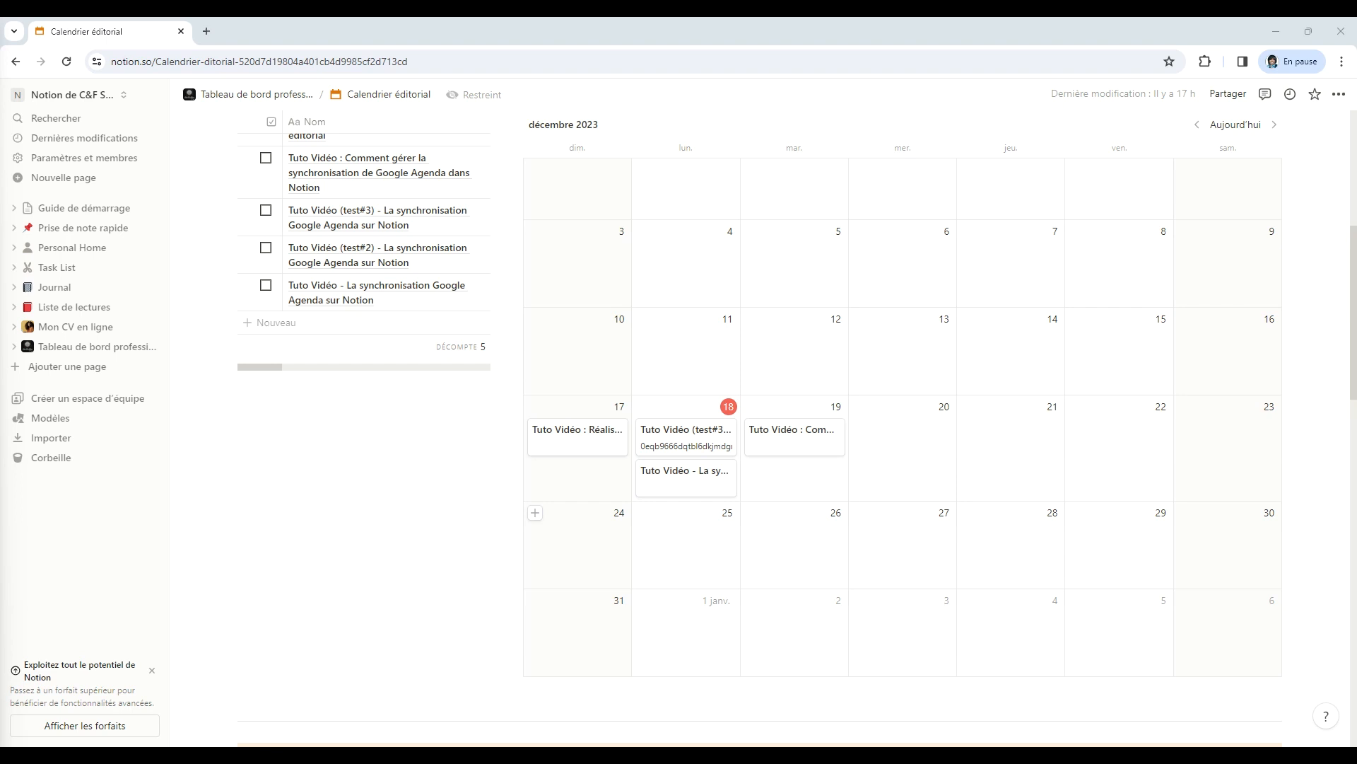
Switch to Make and turn on scheduling for the Google Calendar and Notion integration scenario.
{"action": "mouse_move", "coordinate": [1069, 755]}
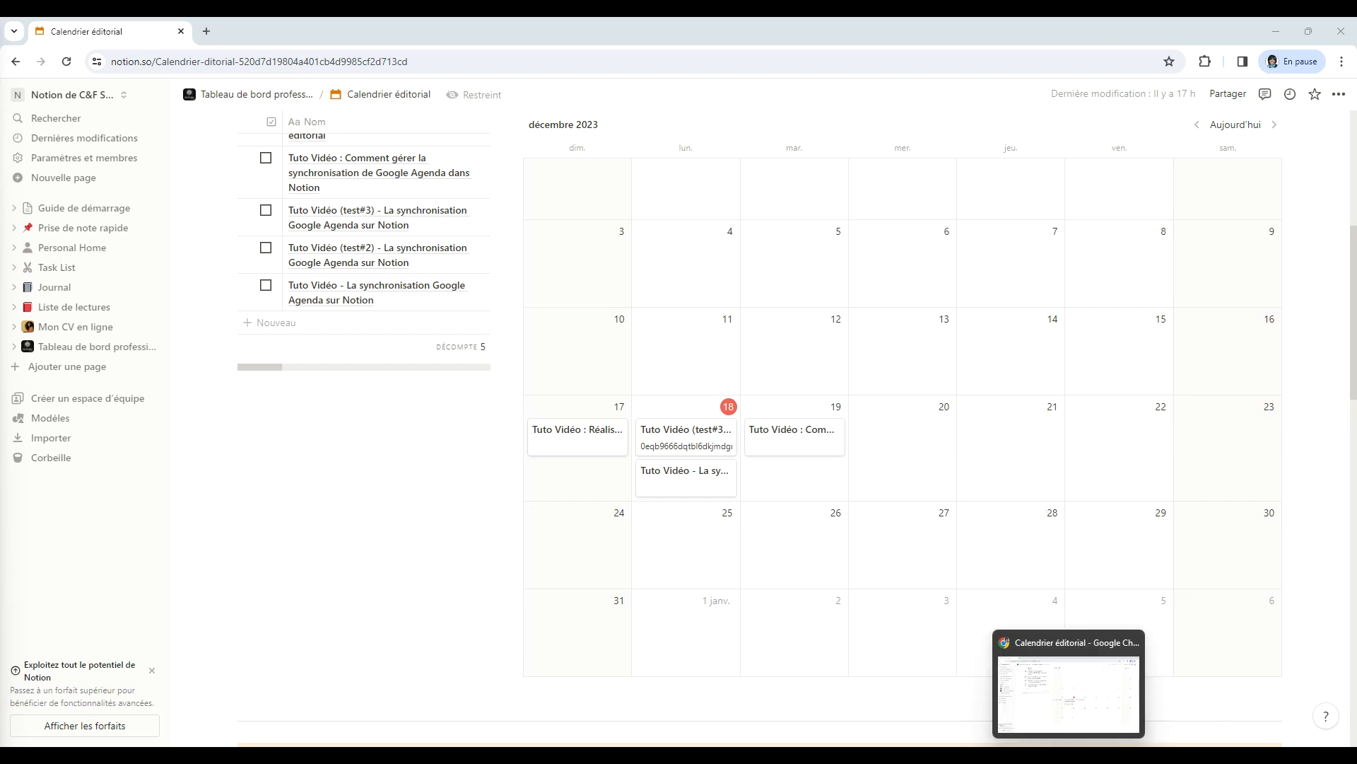
{"action": "left_click", "coordinate": [516, 699]}
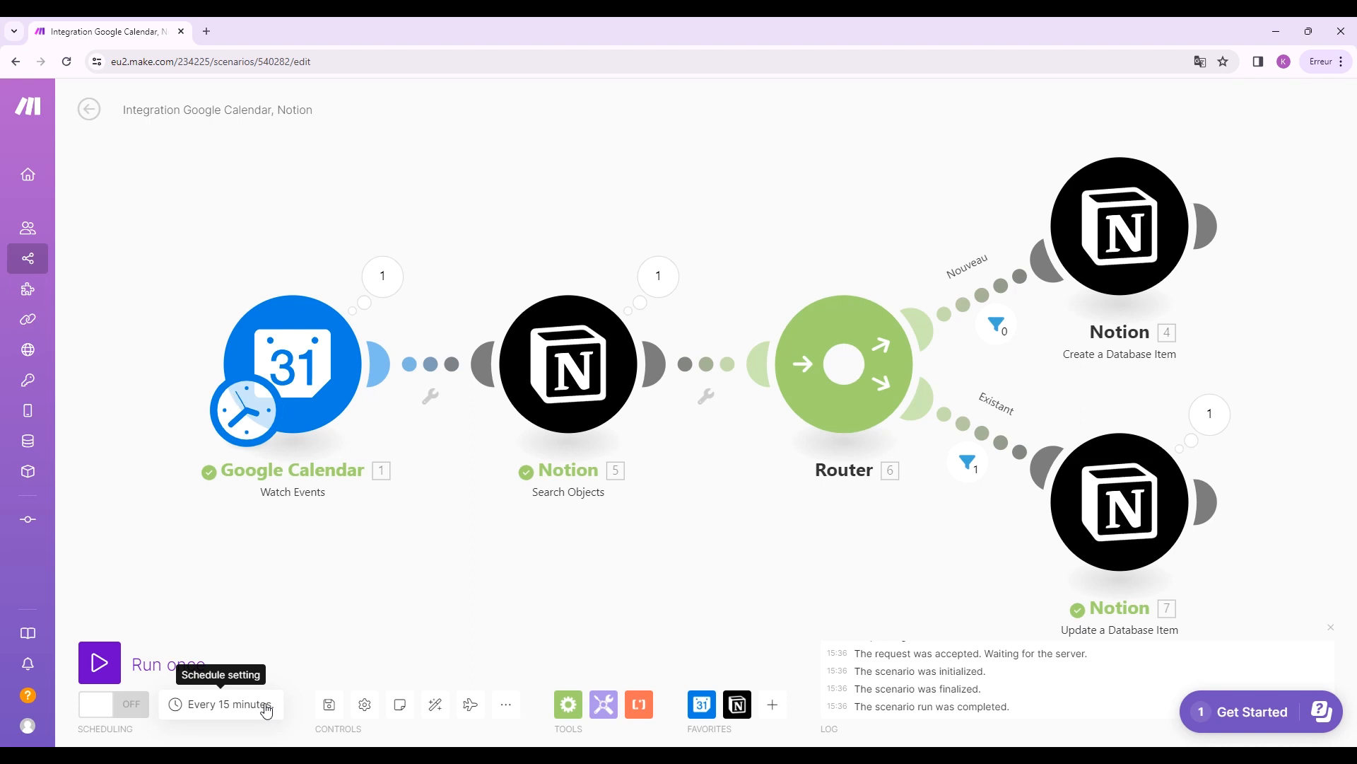
{"action": "left_click", "coordinate": [115, 706]}
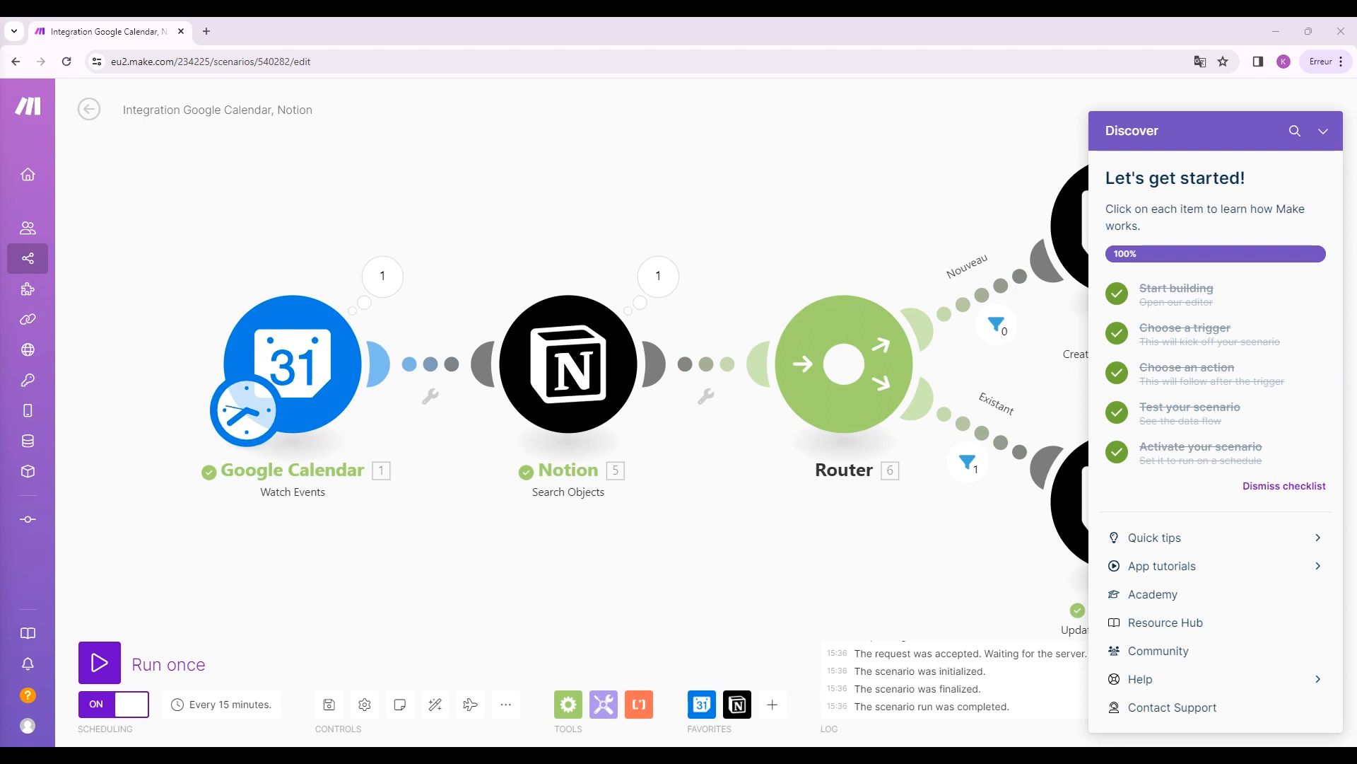
Switch to Notion and hide the Event ID property in the "Calendrier éditorial" calendar view.
{"action": "key", "text": "alt+Tab"}
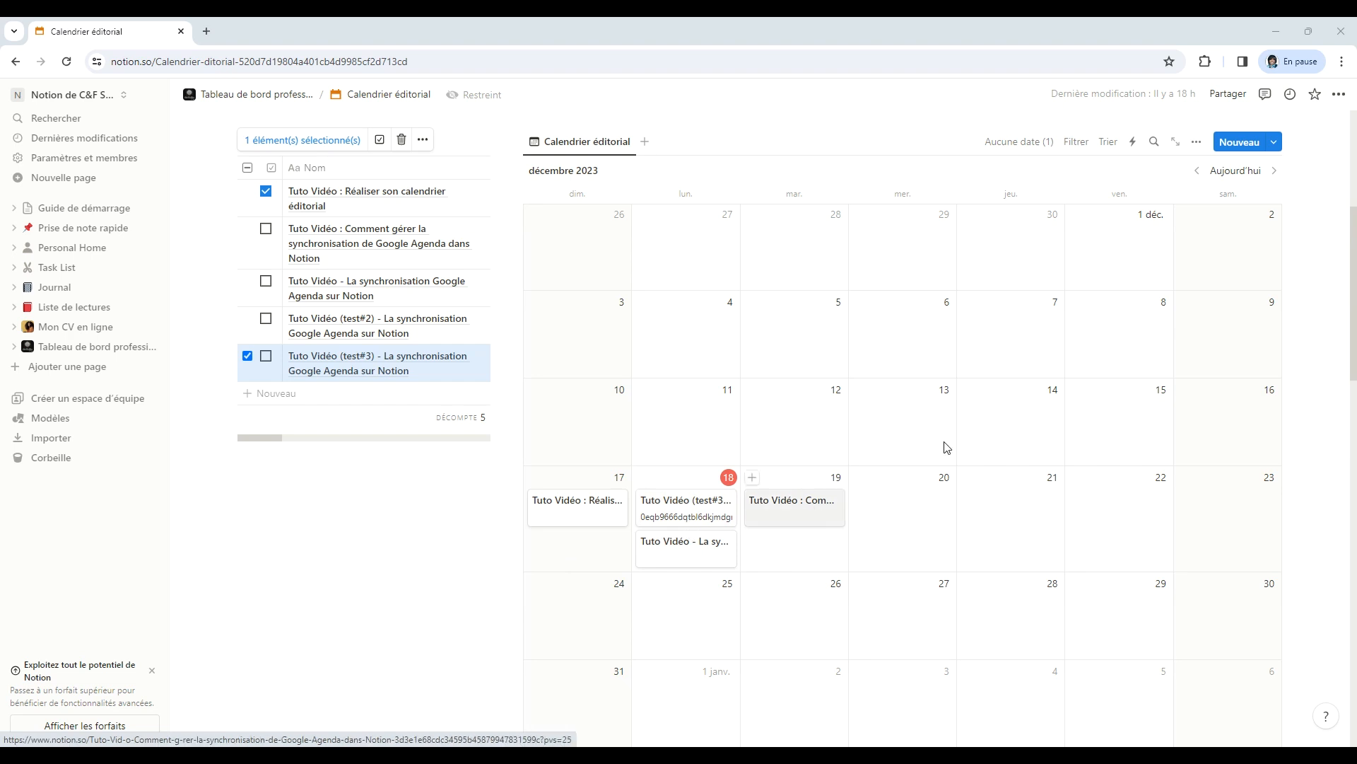
{"action": "left_click", "coordinate": [1196, 142]}
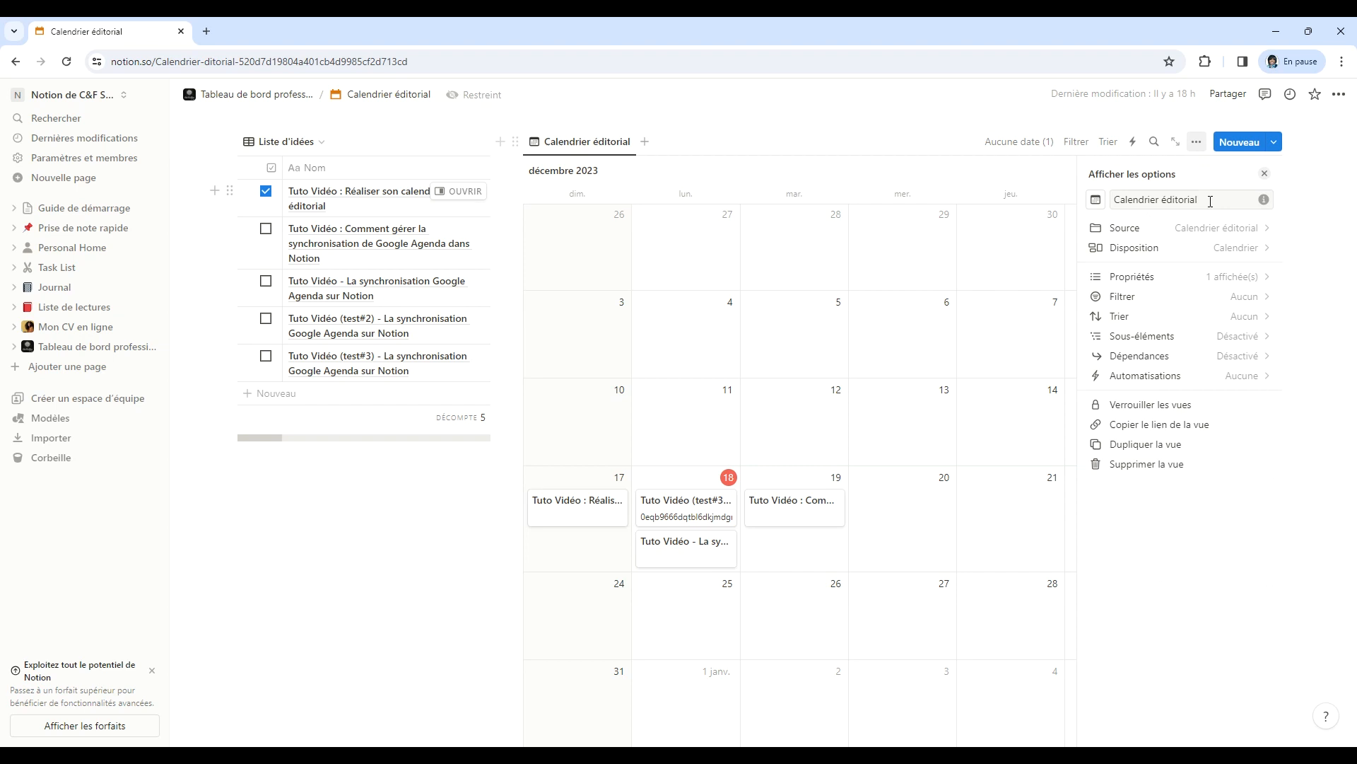
{"action": "left_click", "coordinate": [1230, 283]}
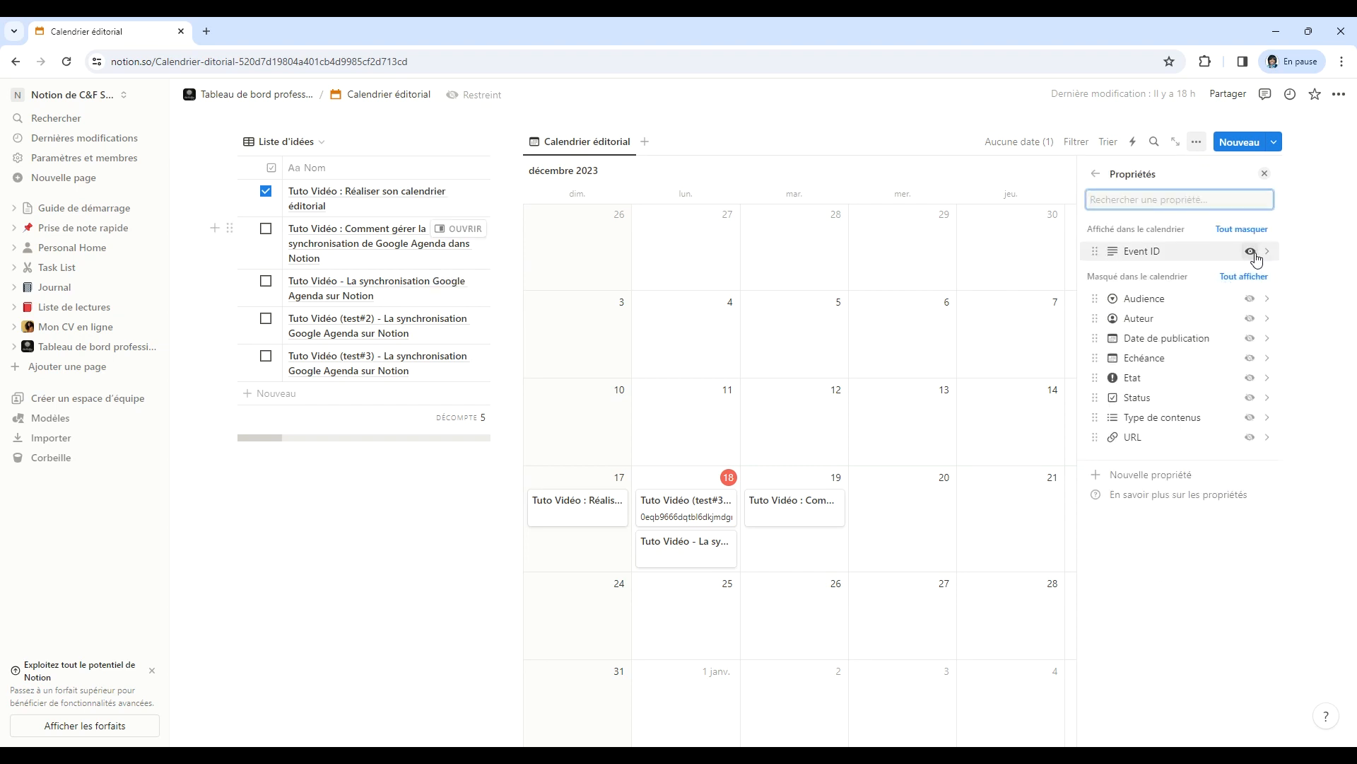
{"action": "left_click", "coordinate": [1250, 252]}
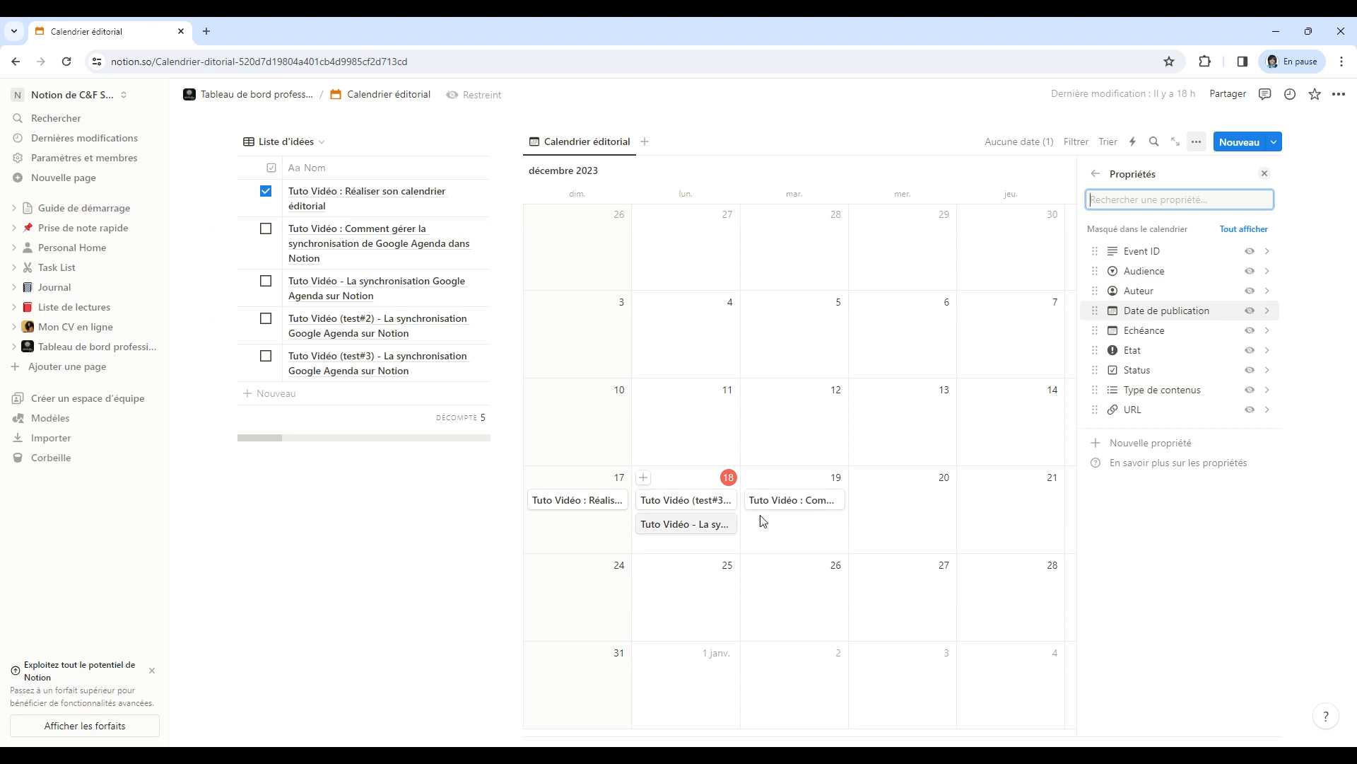